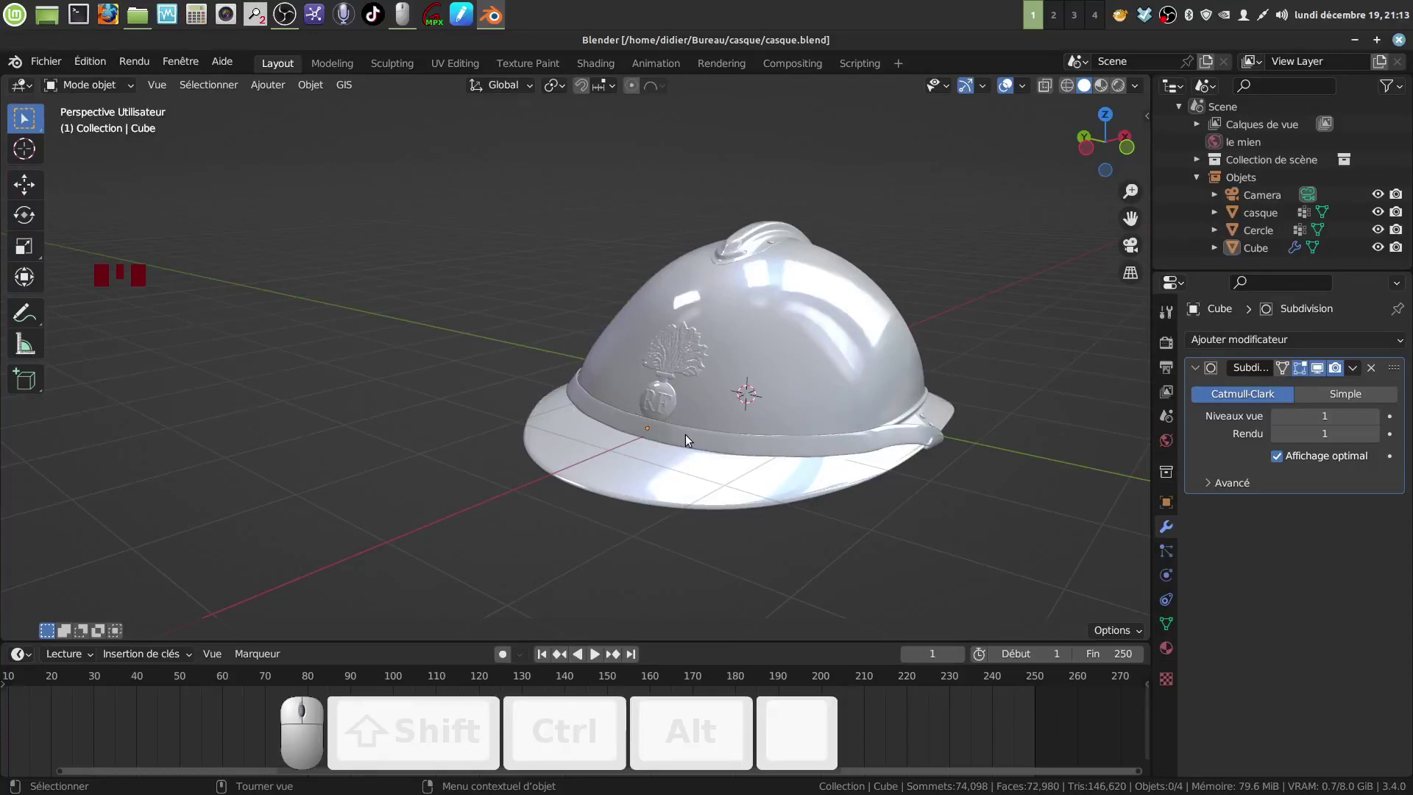
- Isolate the band around the helmet's base in local view
{"action": "middle_click_drag", "start_coordinate": [686, 435], "coordinate": [748, 467]}
{"action": "left_click", "coordinate": [717, 440]}
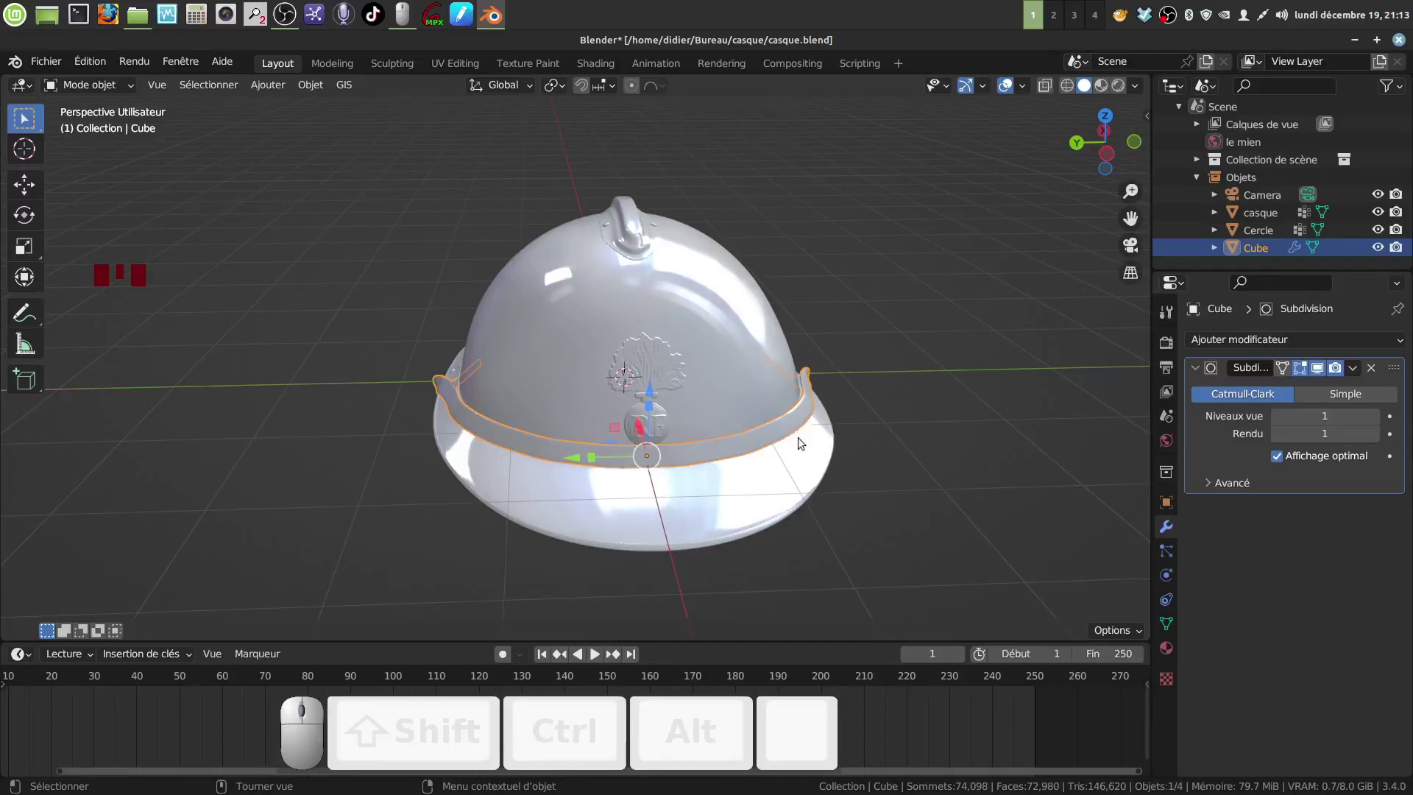
{"action": "key", "text": "KP_Divide"}
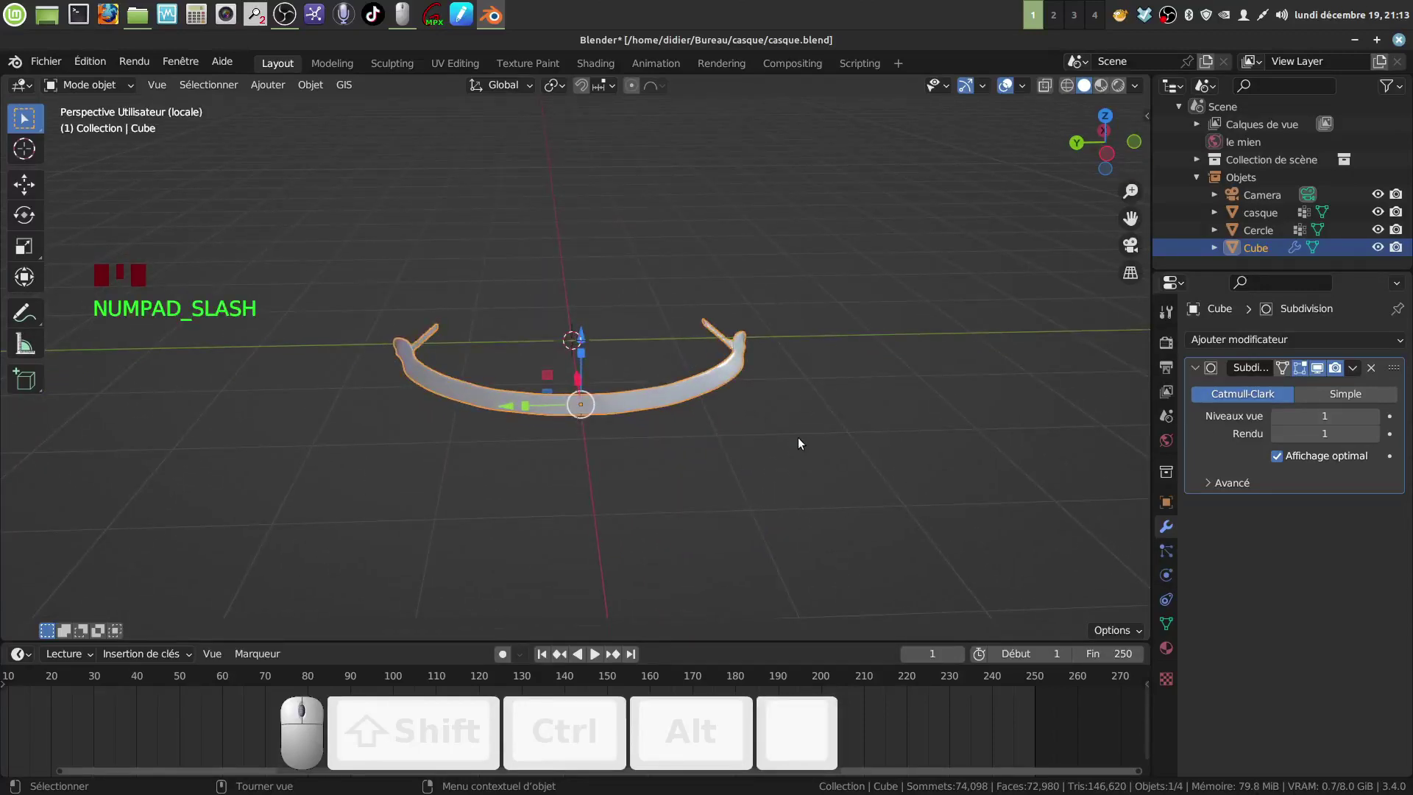
- Open the isolated band in Edit mode with face selection
{"action": "middle_click_drag", "start_coordinate": [566, 433], "coordinate": [639, 516], "text": "shift"}
{"action": "scroll", "coordinate": [622, 442], "scroll_direction": "up", "scroll_amount": 2}
{"action": "middle_click_drag", "start_coordinate": [617, 425], "coordinate": [560, 426], "text": "shift"}
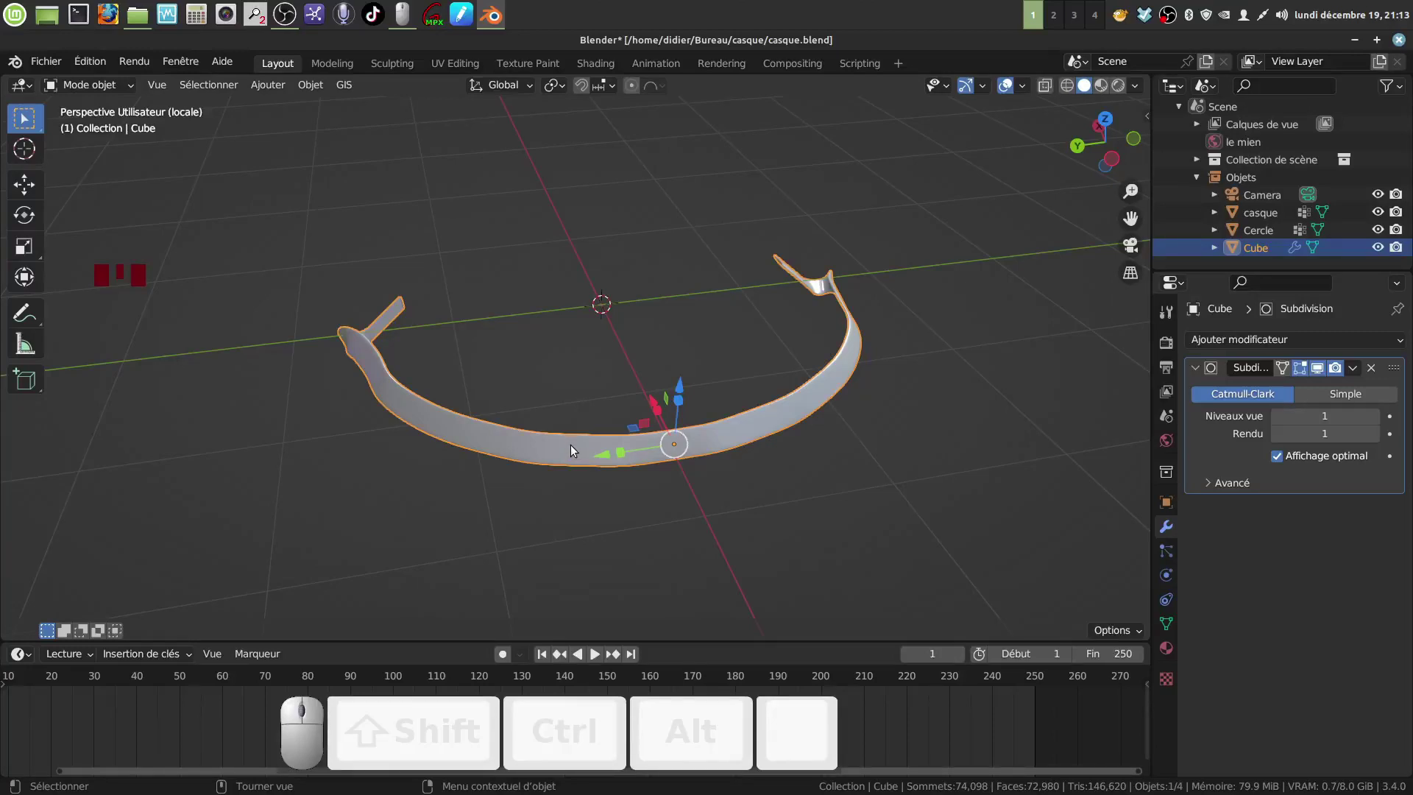
{"action": "middle_click_drag", "start_coordinate": [571, 450], "coordinate": [568, 360], "text": "shift"}
{"action": "scroll", "coordinate": [589, 440], "scroll_direction": "up", "scroll_amount": 2}
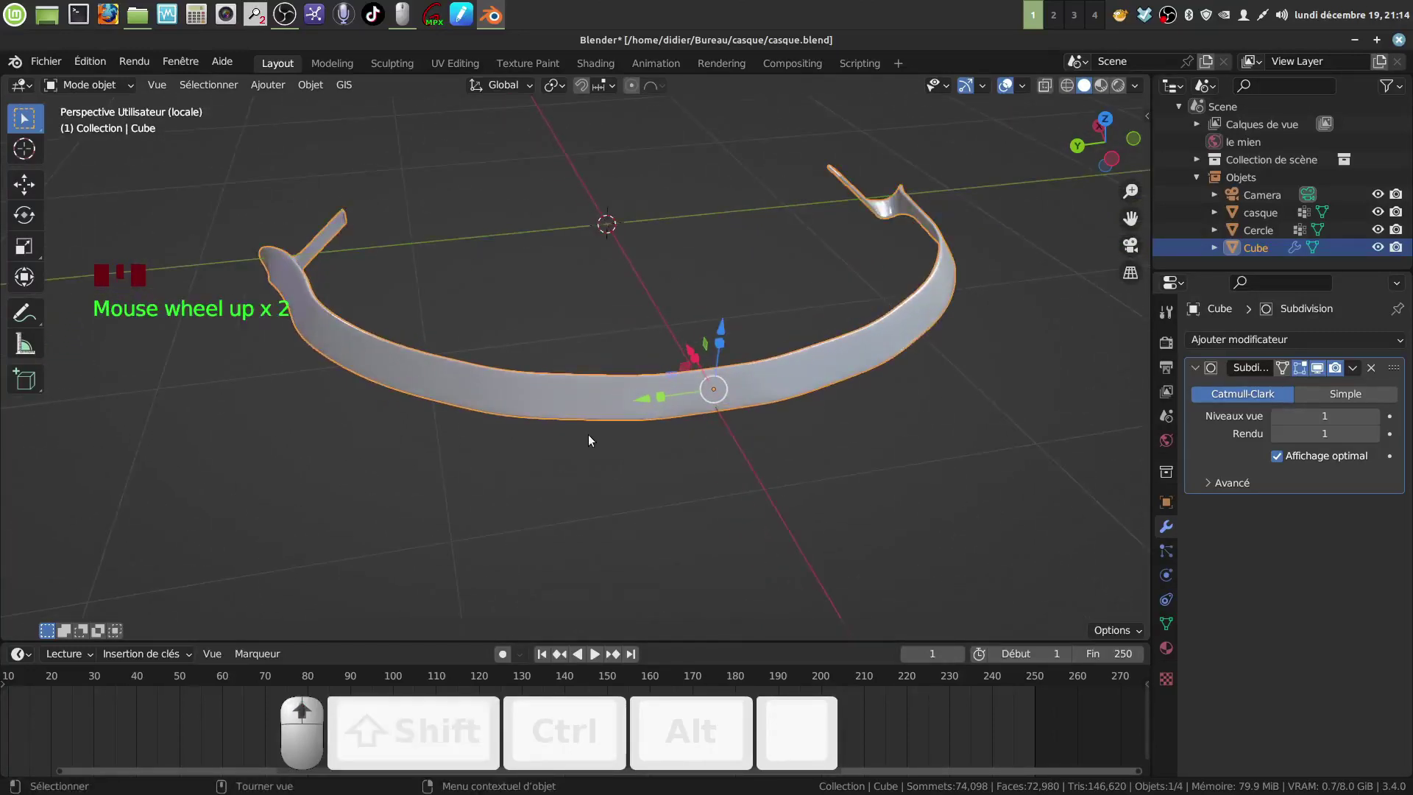
{"action": "middle_click_drag", "start_coordinate": [588, 440], "coordinate": [566, 422], "text": "shift"}
{"action": "key", "text": "Tab"}
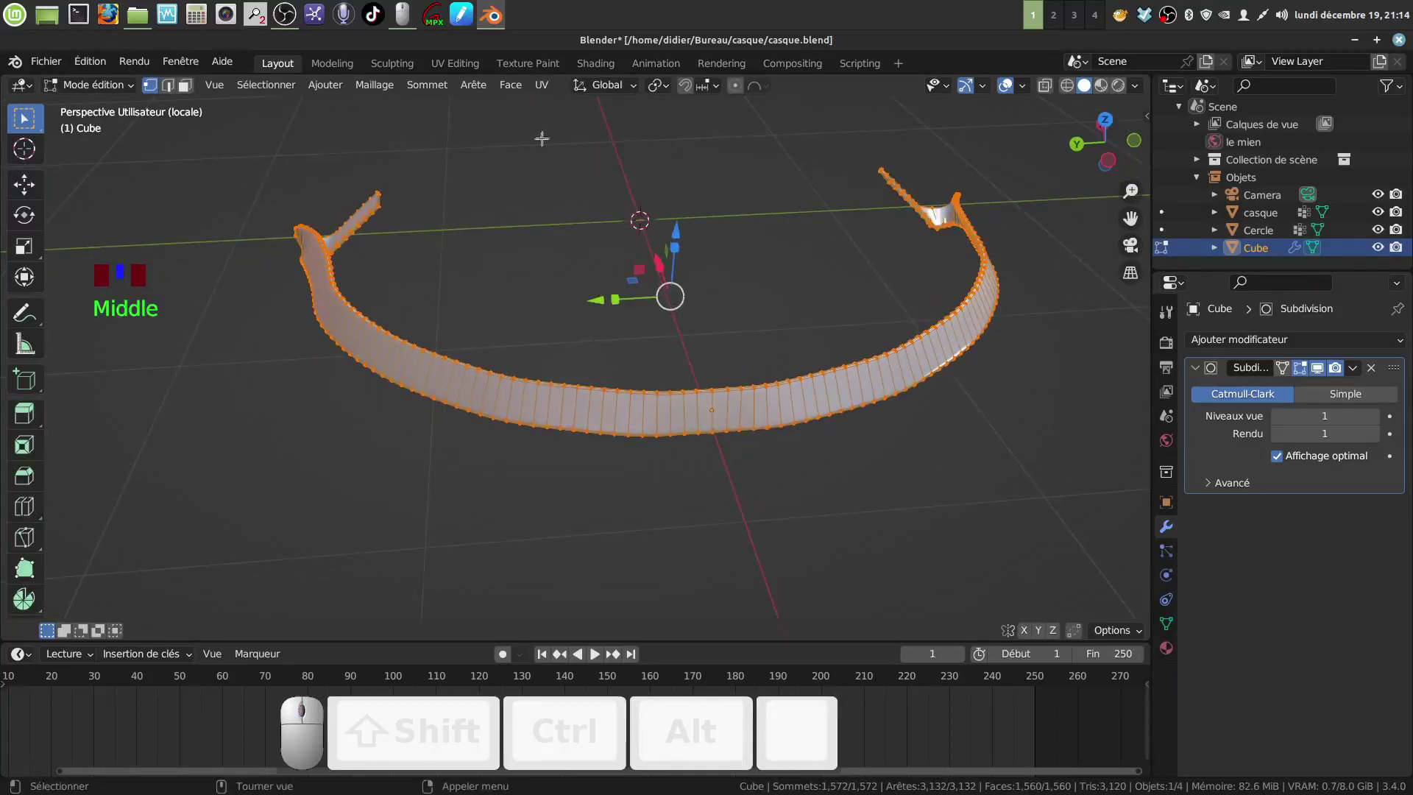
{"action": "left_click", "coordinate": [184, 85]}
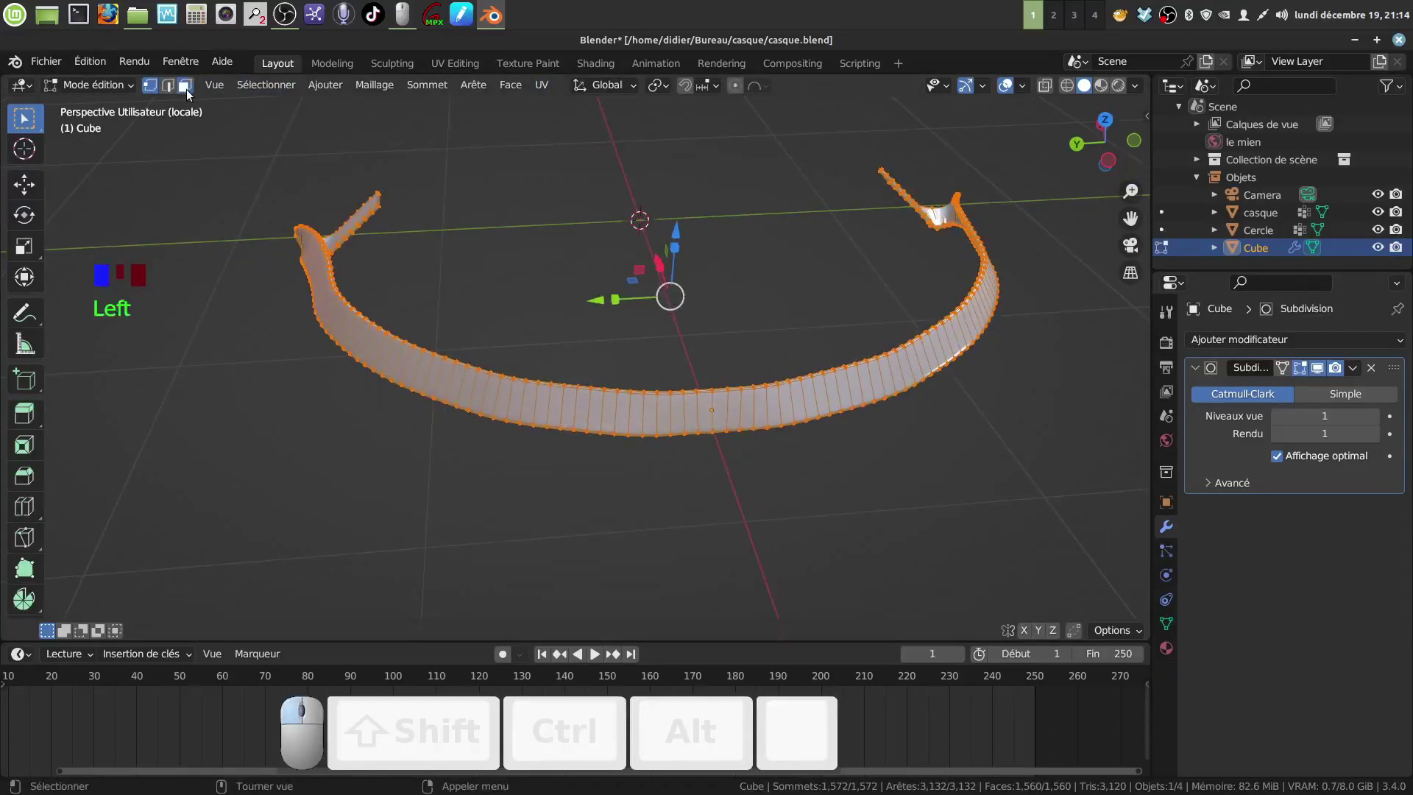
{"action": "scroll", "coordinate": [589, 434], "scroll_direction": "up", "scroll_amount": 2}
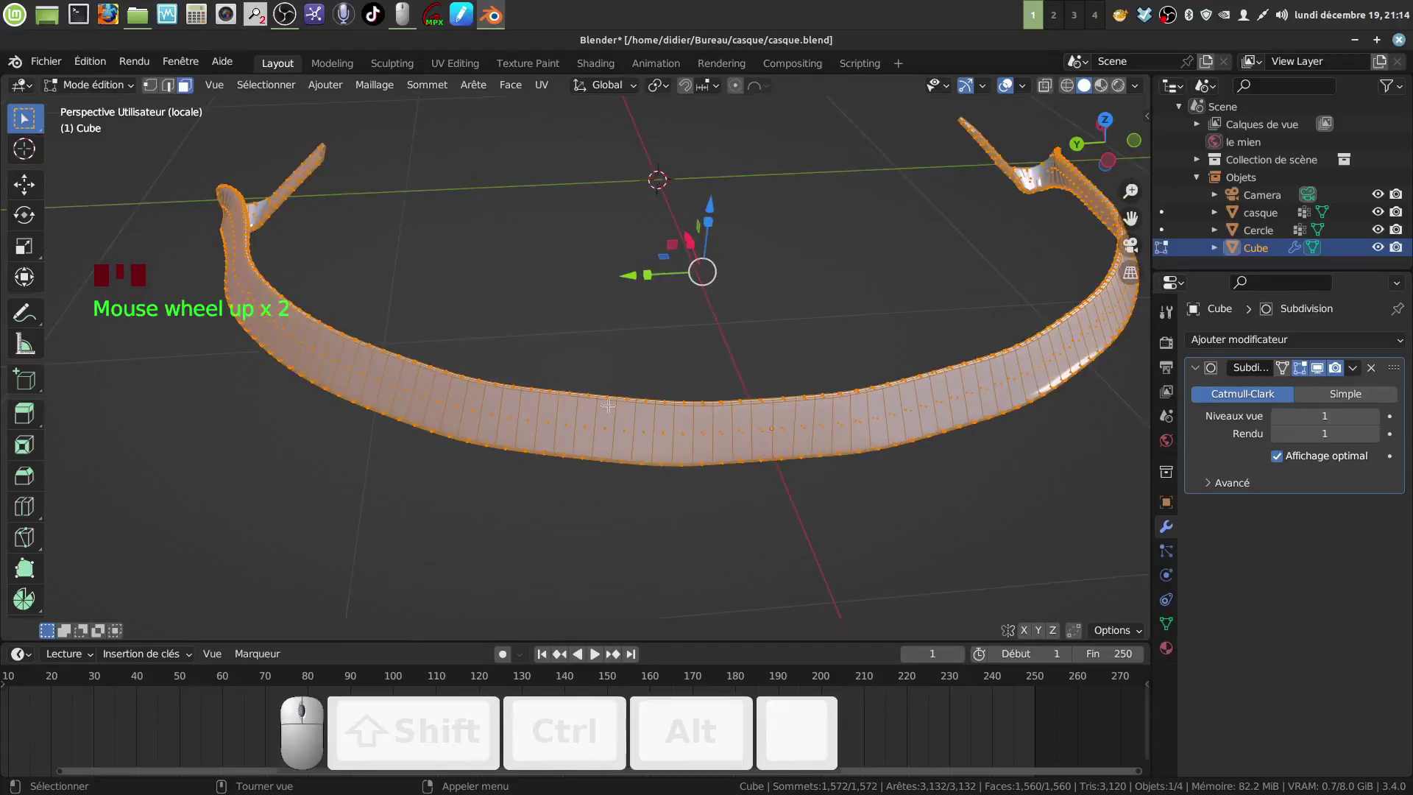
- Delete the faces of three adjacent face loops running around the band's cross-section near its front, leaving a gap
{"action": "left_click", "coordinate": [551, 398], "text": "alt"}
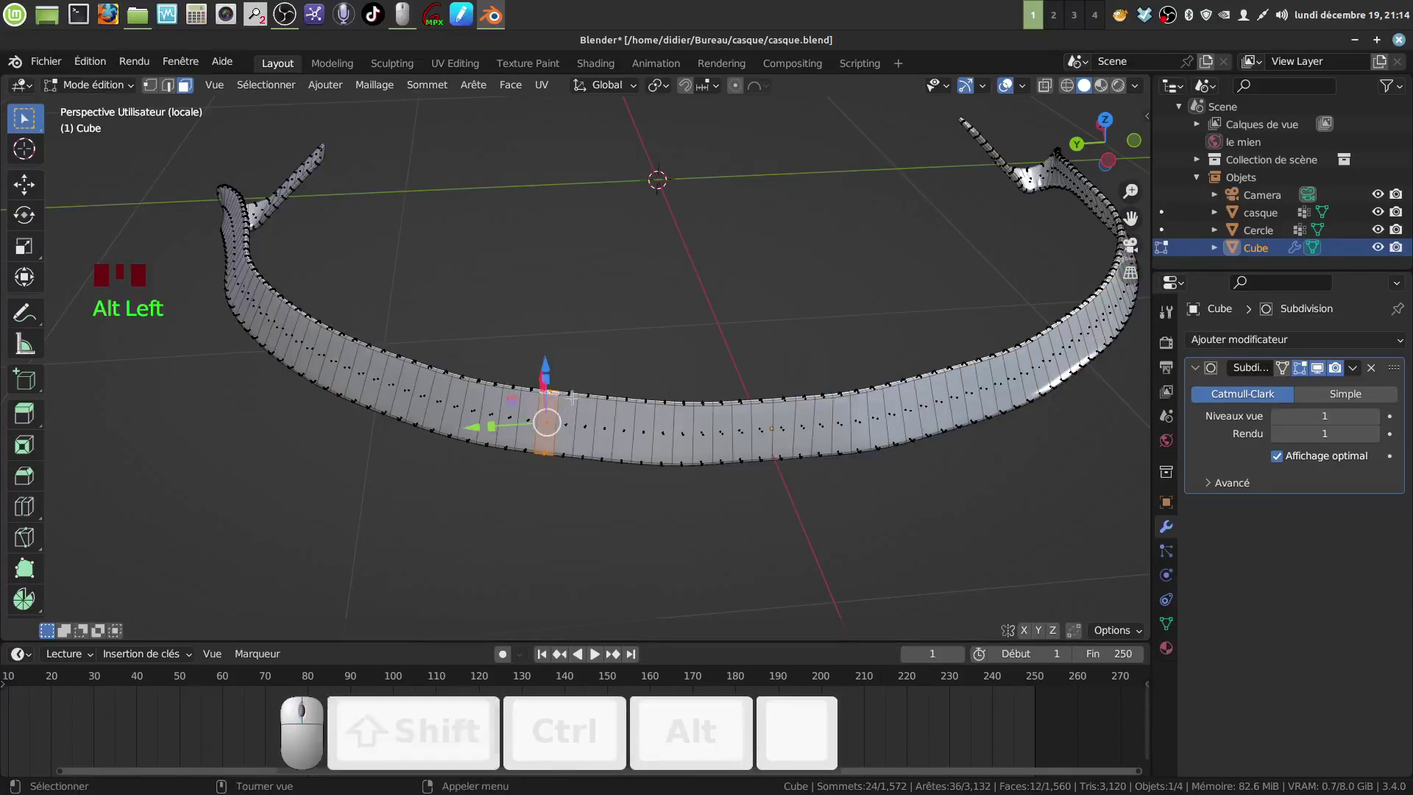
{"action": "left_click", "coordinate": [572, 397], "text": "alt+shift"}
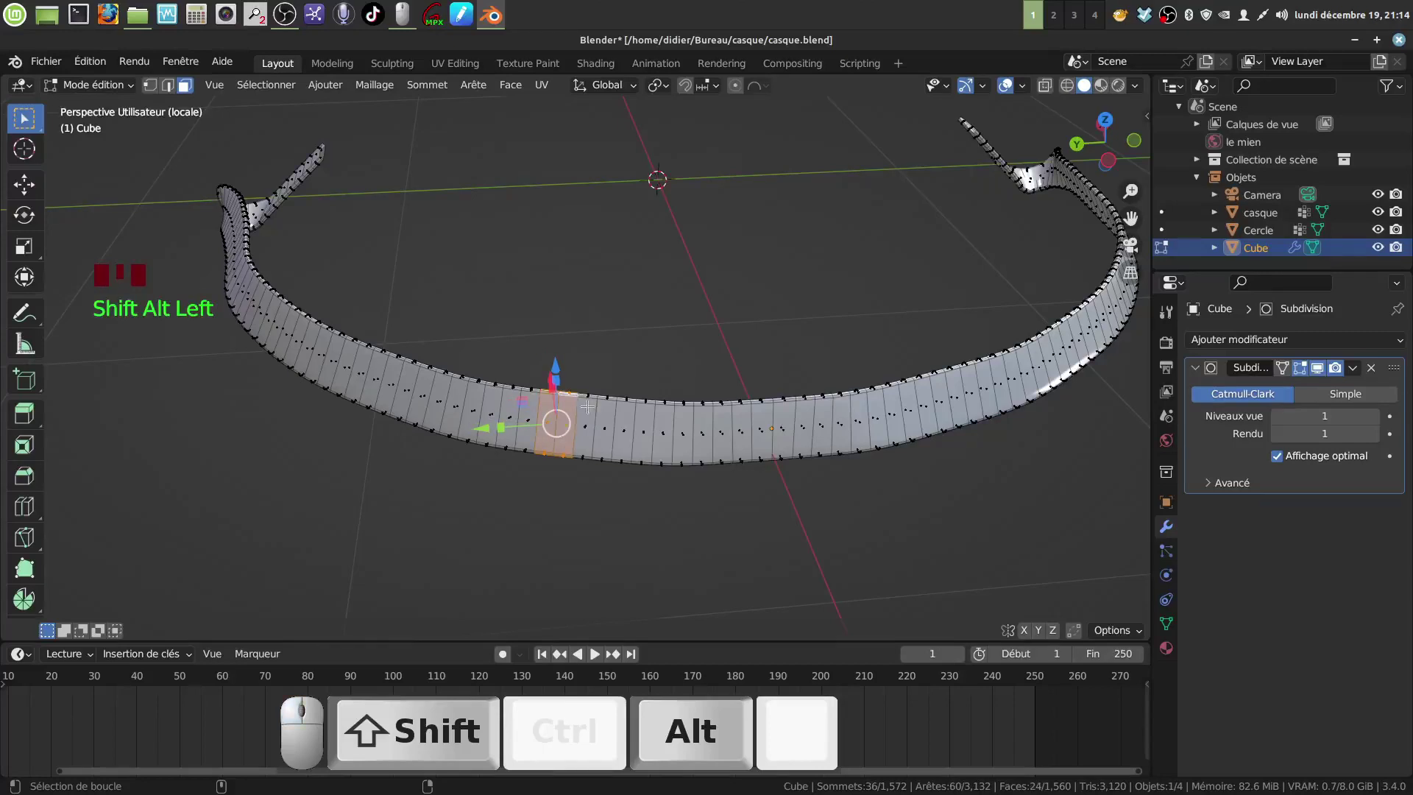
{"action": "left_click", "coordinate": [586, 416], "text": "alt+shift"}
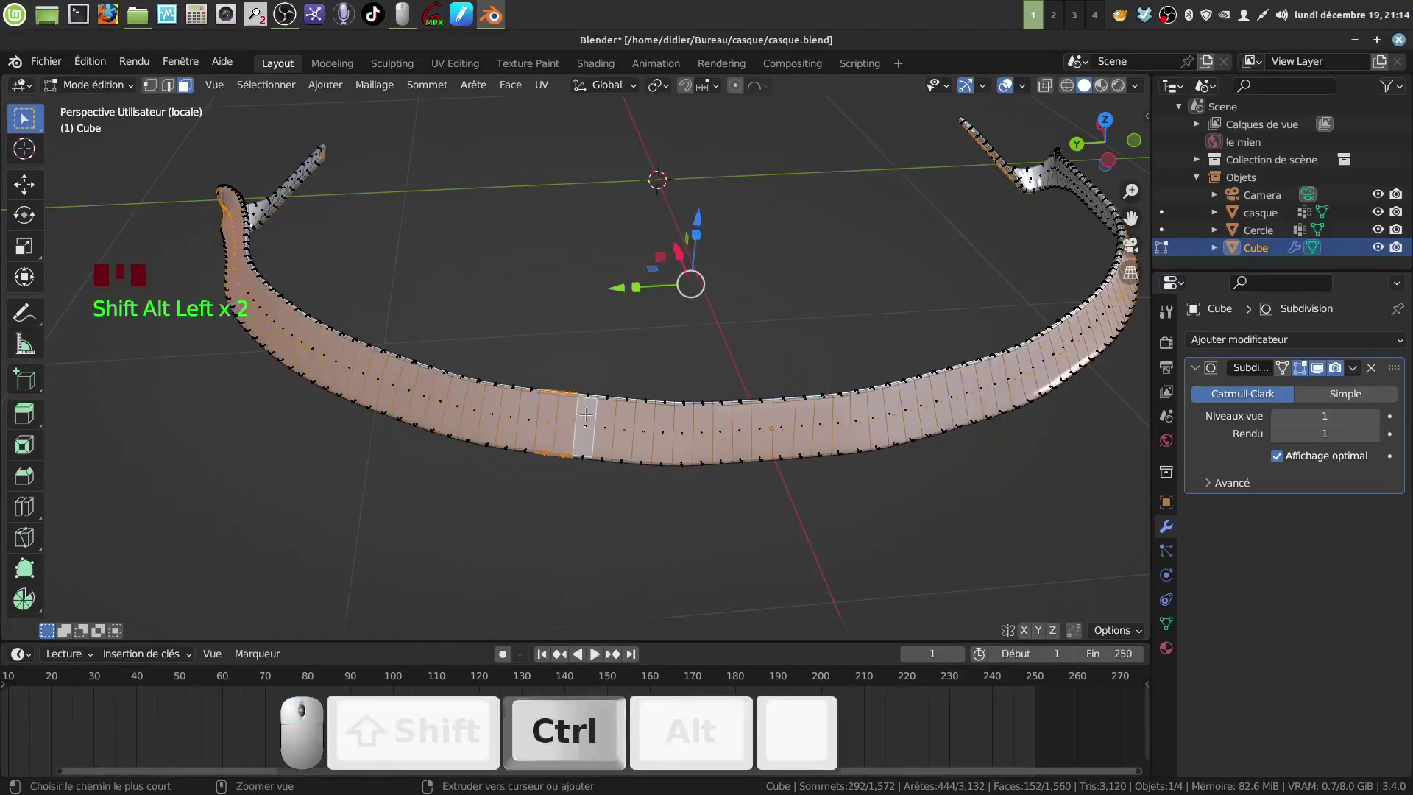
{"action": "key", "text": "ctrl+z"}
{"action": "scroll", "coordinate": [586, 416], "scroll_direction": "up", "scroll_amount": 2}
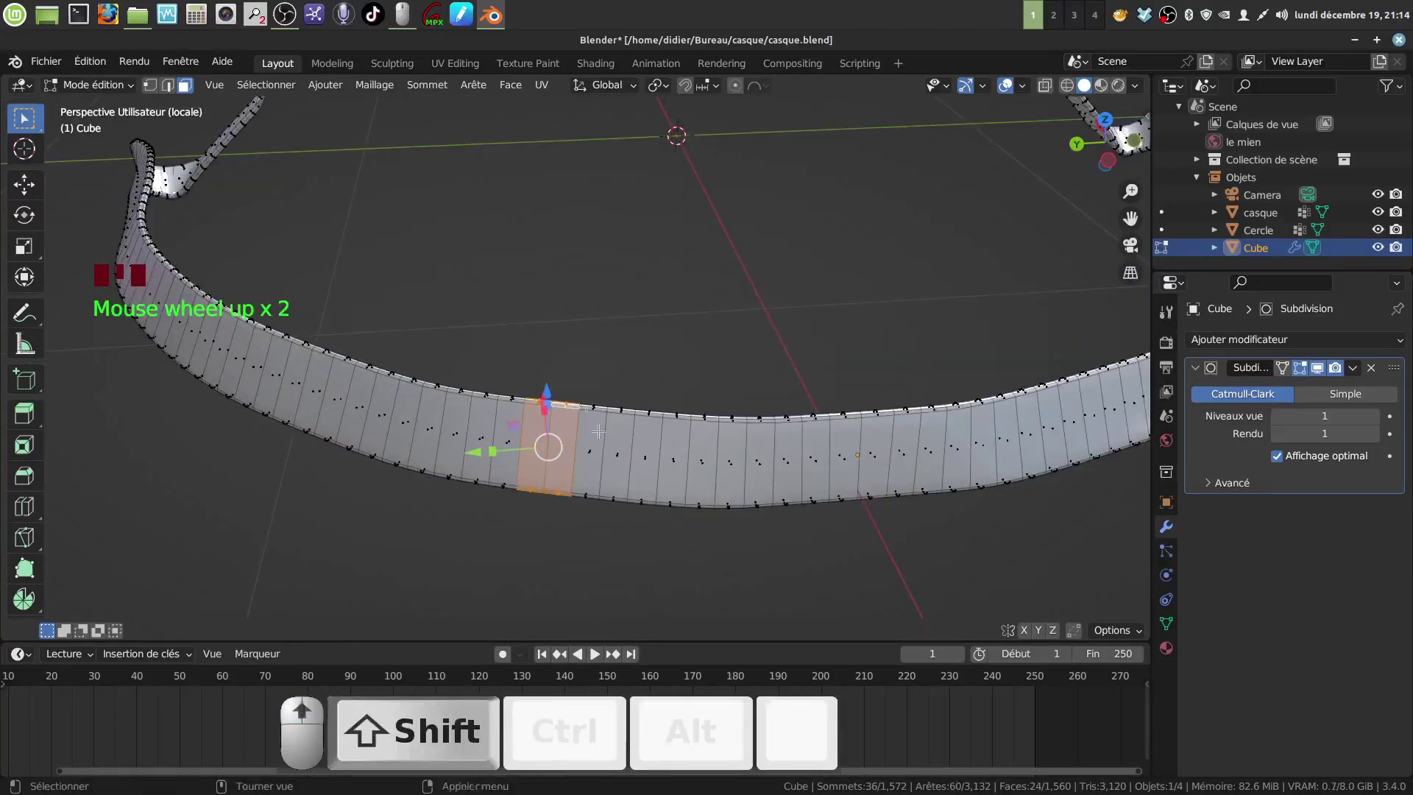
{"action": "scroll", "coordinate": [579, 460], "scroll_direction": "up", "scroll_amount": 3}
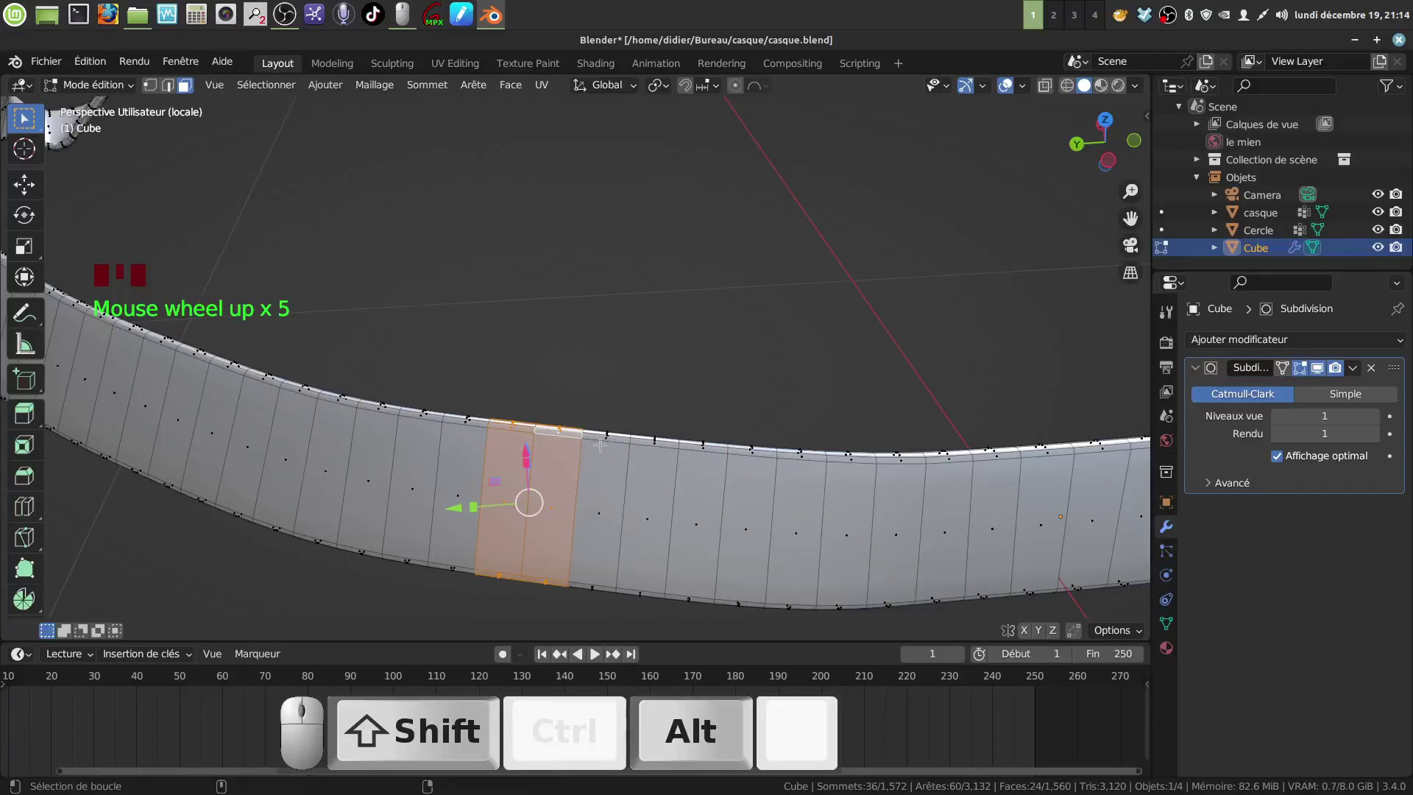
{"action": "left_click", "coordinate": [599, 442], "text": "alt+shift"}
{"action": "scroll", "coordinate": [633, 503], "scroll_direction": "down", "scroll_amount": 4}
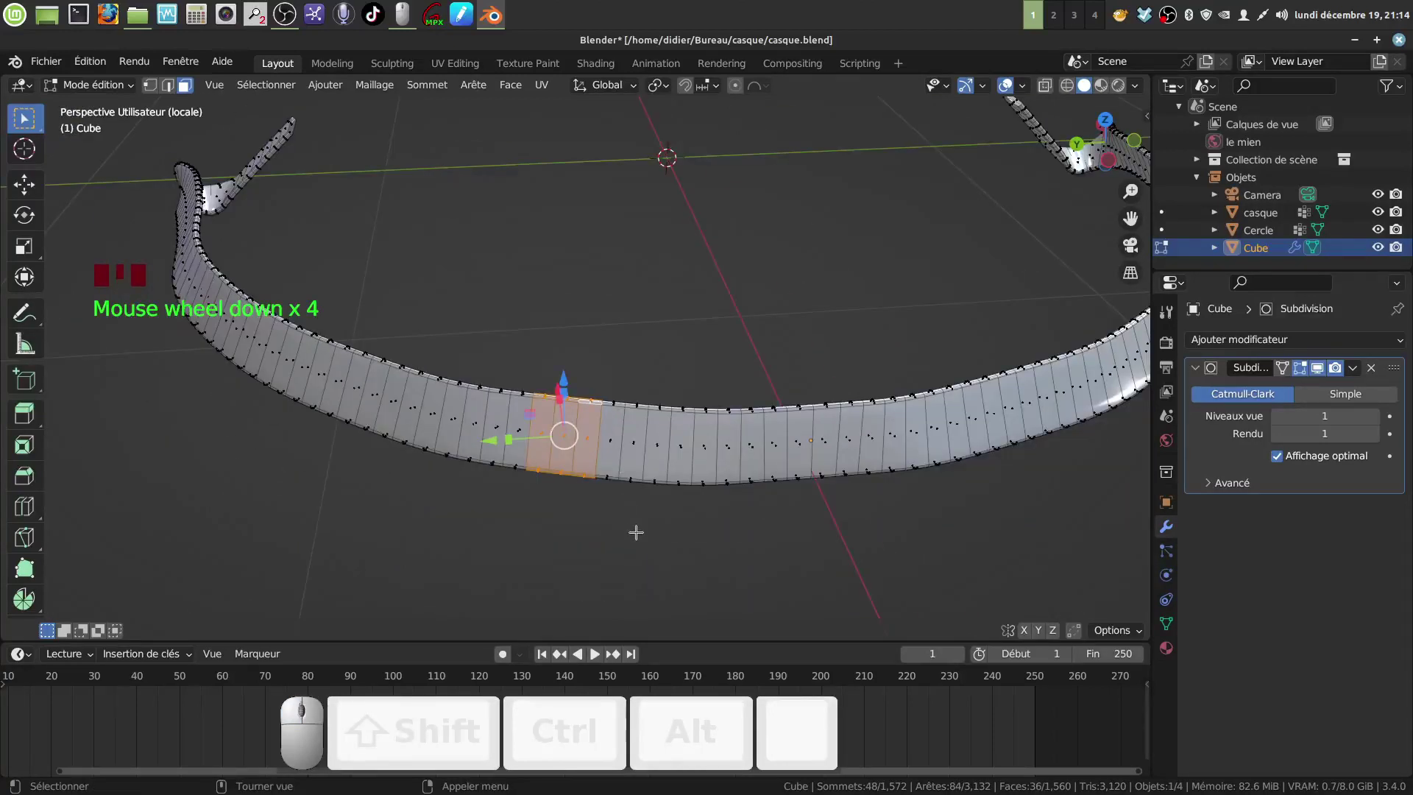
{"action": "key", "text": "x"}
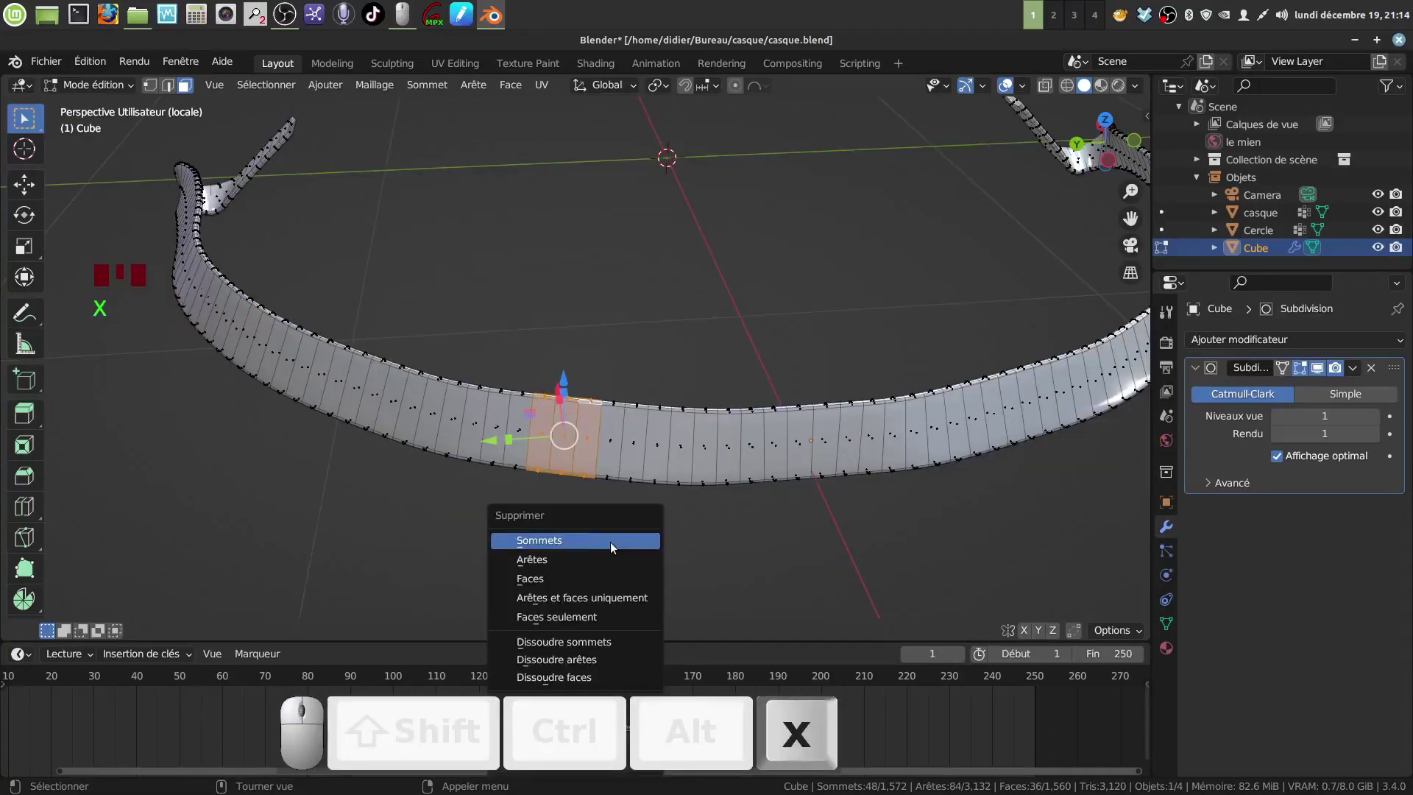
{"action": "left_click", "coordinate": [583, 578]}
- Fill the open edge loop at the end of the band section on the gap's positive Y side with a face
{"action": "middle_click_drag", "start_coordinate": [590, 376], "coordinate": [578, 518]}
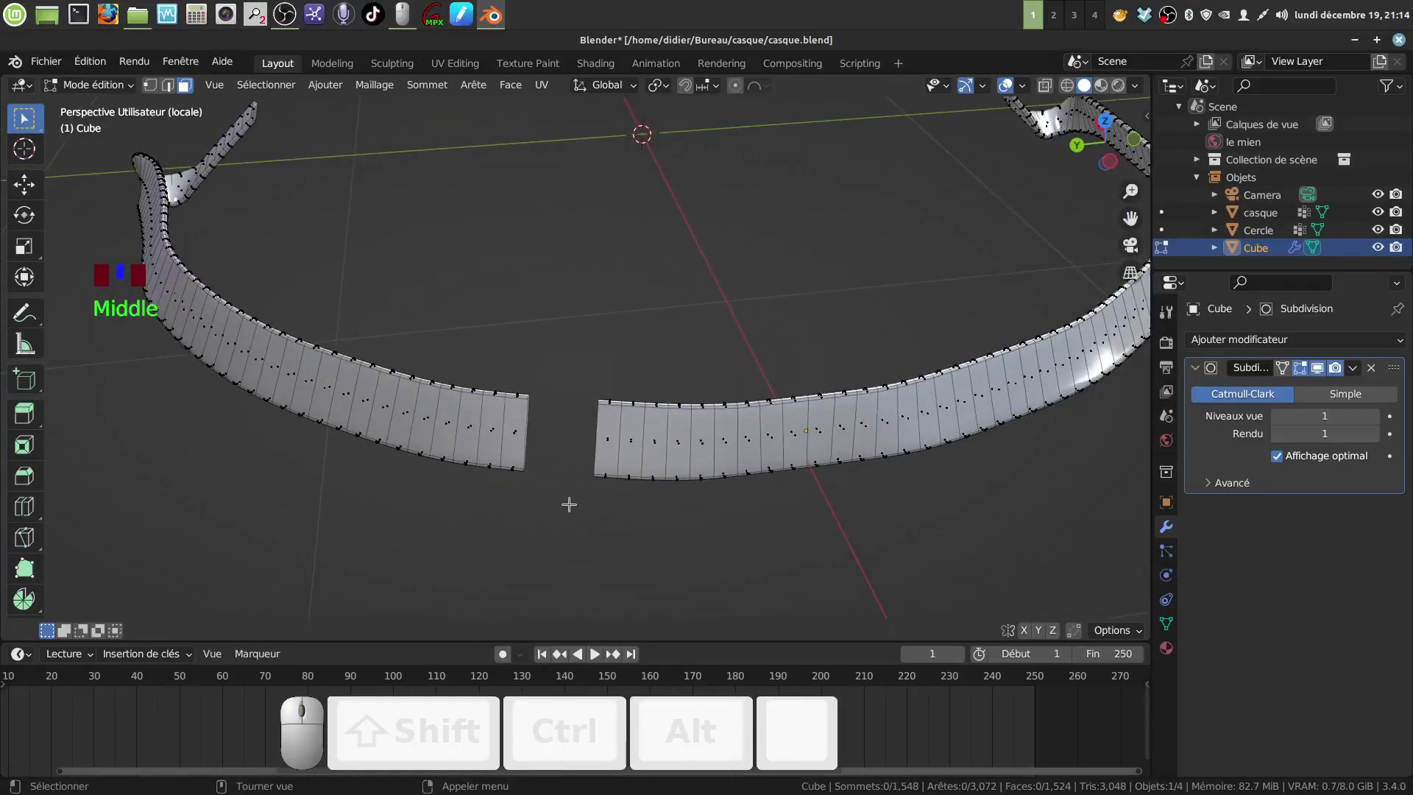
{"action": "scroll", "coordinate": [559, 494], "scroll_direction": "up", "scroll_amount": 2}
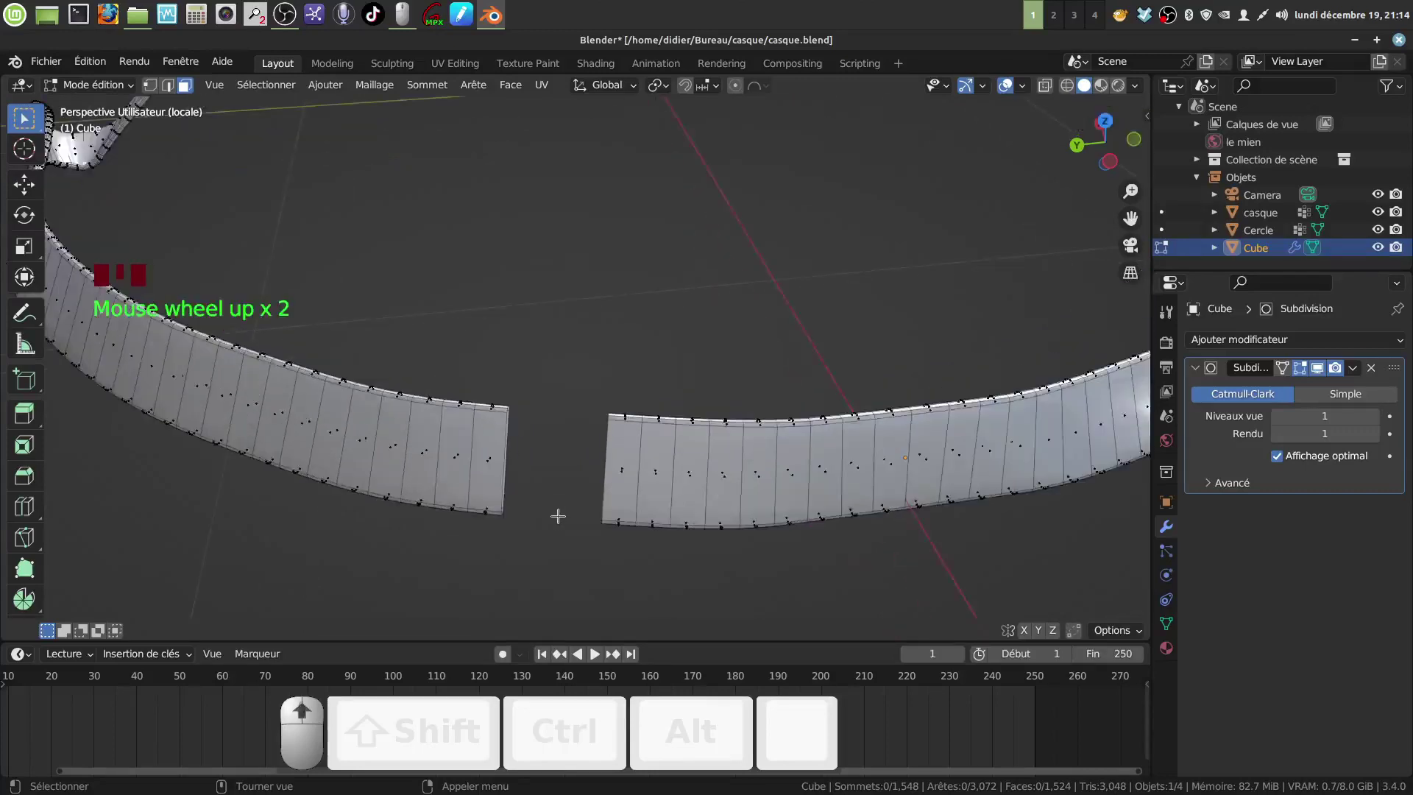
{"action": "middle_click_drag", "start_coordinate": [559, 508], "coordinate": [552, 391]}
{"action": "scroll", "coordinate": [495, 493], "scroll_direction": "up", "scroll_amount": 2}
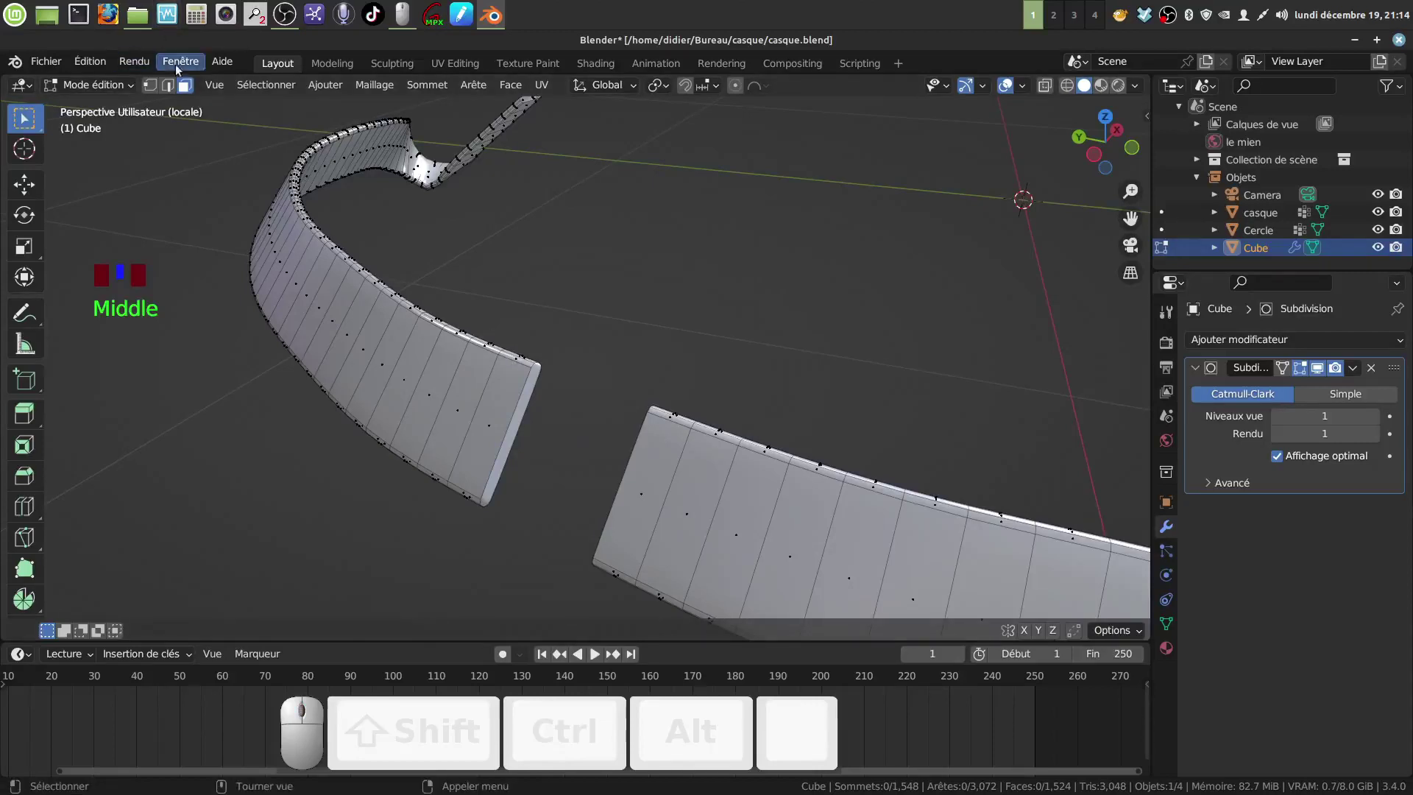
{"action": "left_click", "coordinate": [168, 86]}
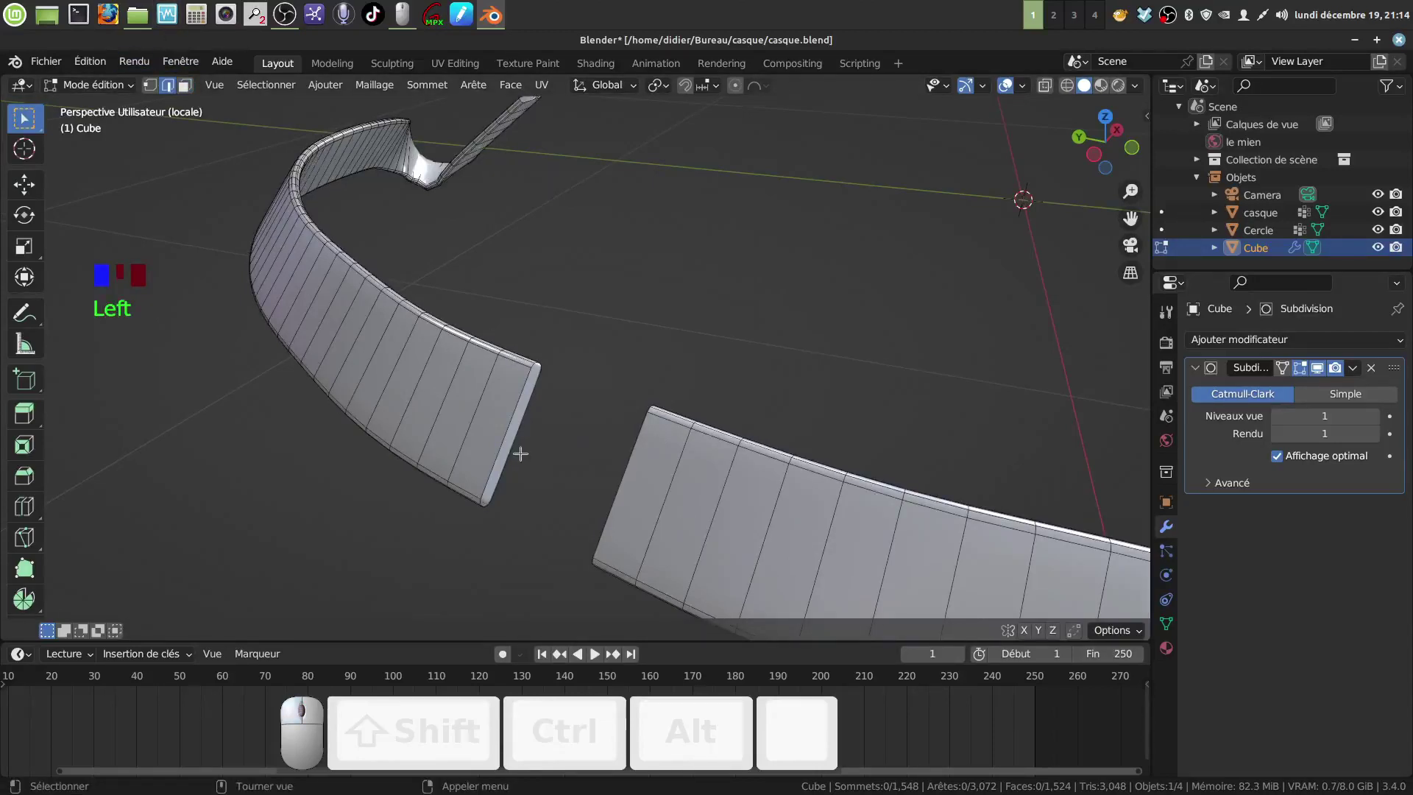
{"action": "left_click", "coordinate": [500, 443], "text": "alt"}
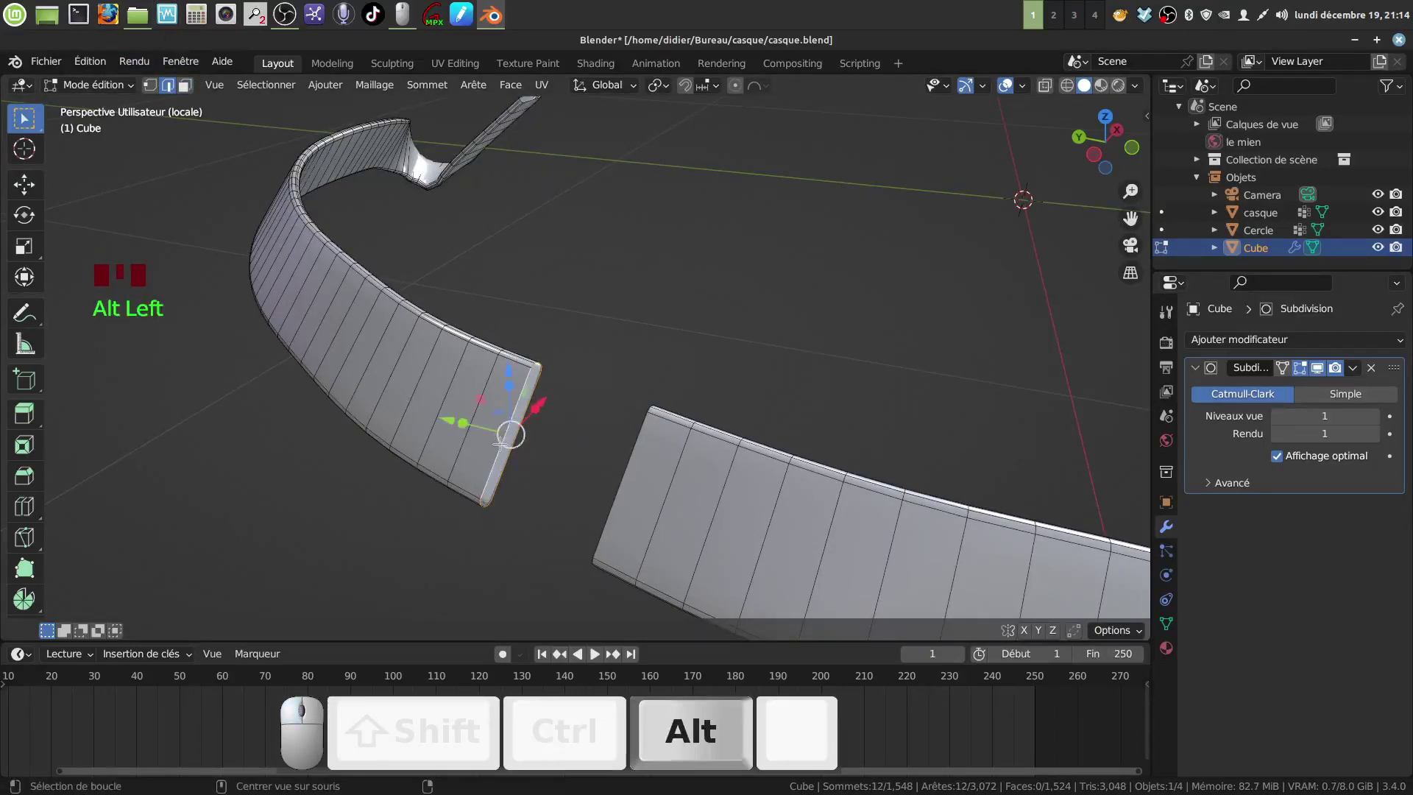
{"action": "key", "text": "f"}
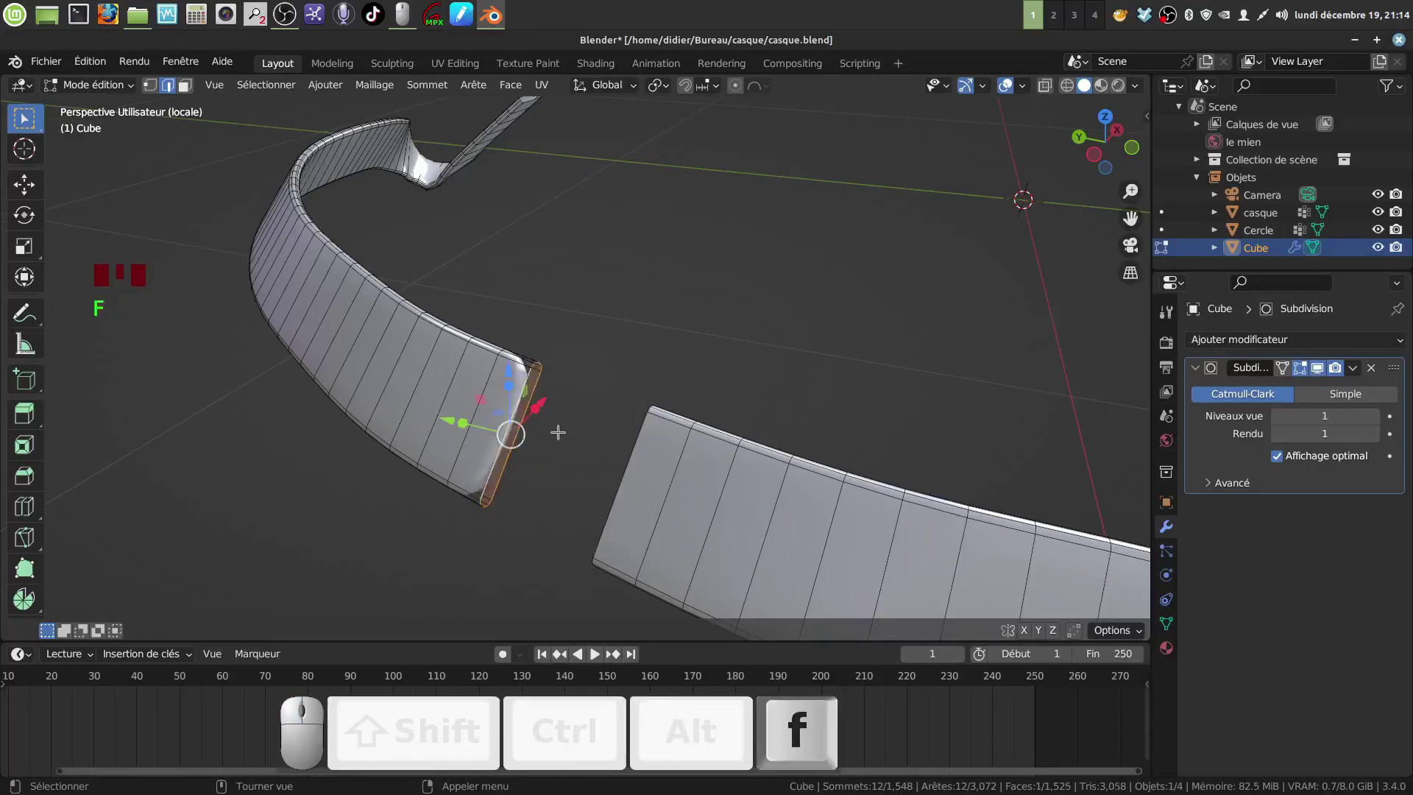
{"action": "left_click", "coordinate": [558, 432]}
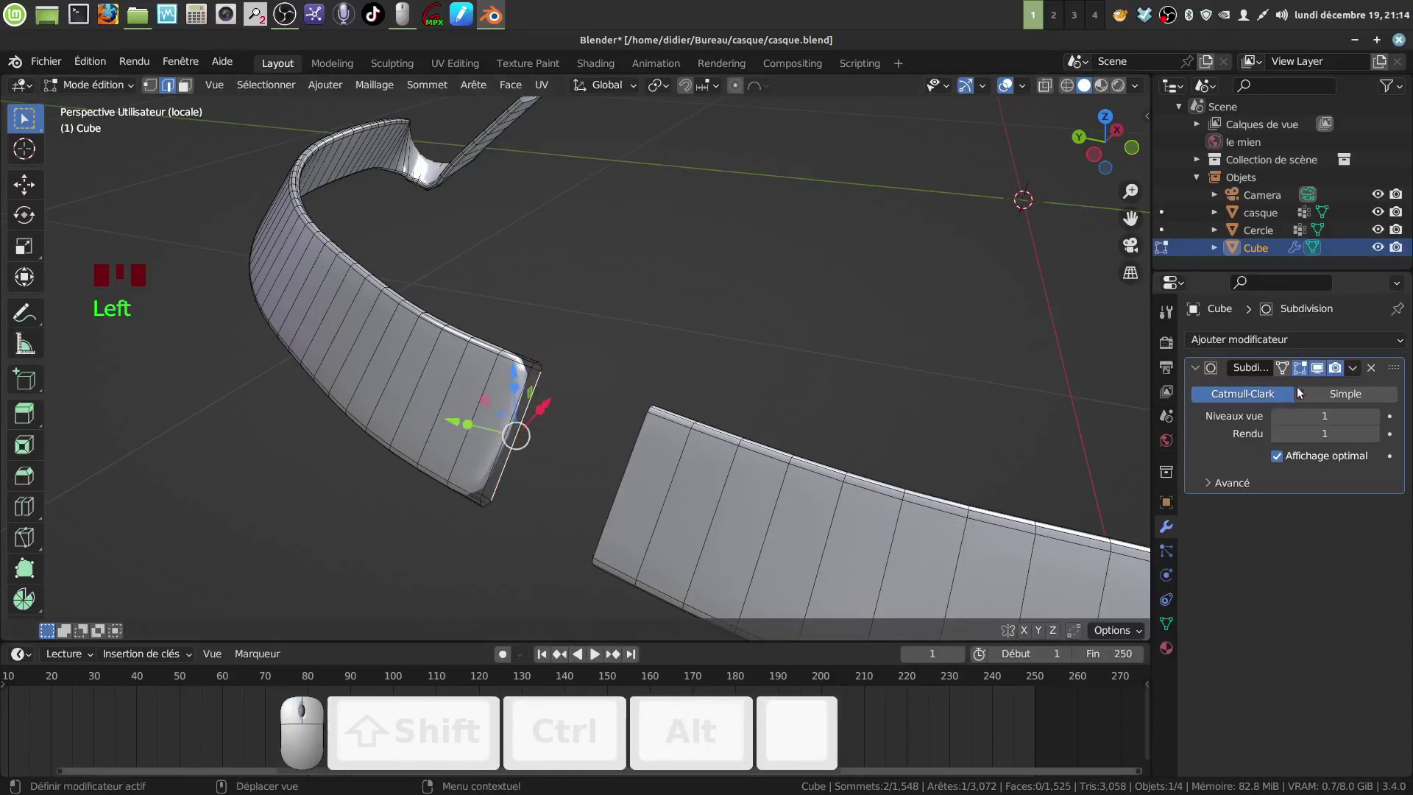
- Turn off the Subdivision modifier's viewport display for the band
{"action": "left_click", "coordinate": [1317, 367]}
{"action": "middle_click_drag", "start_coordinate": [514, 373], "coordinate": [541, 362]}
{"action": "left_click", "coordinate": [575, 372]}
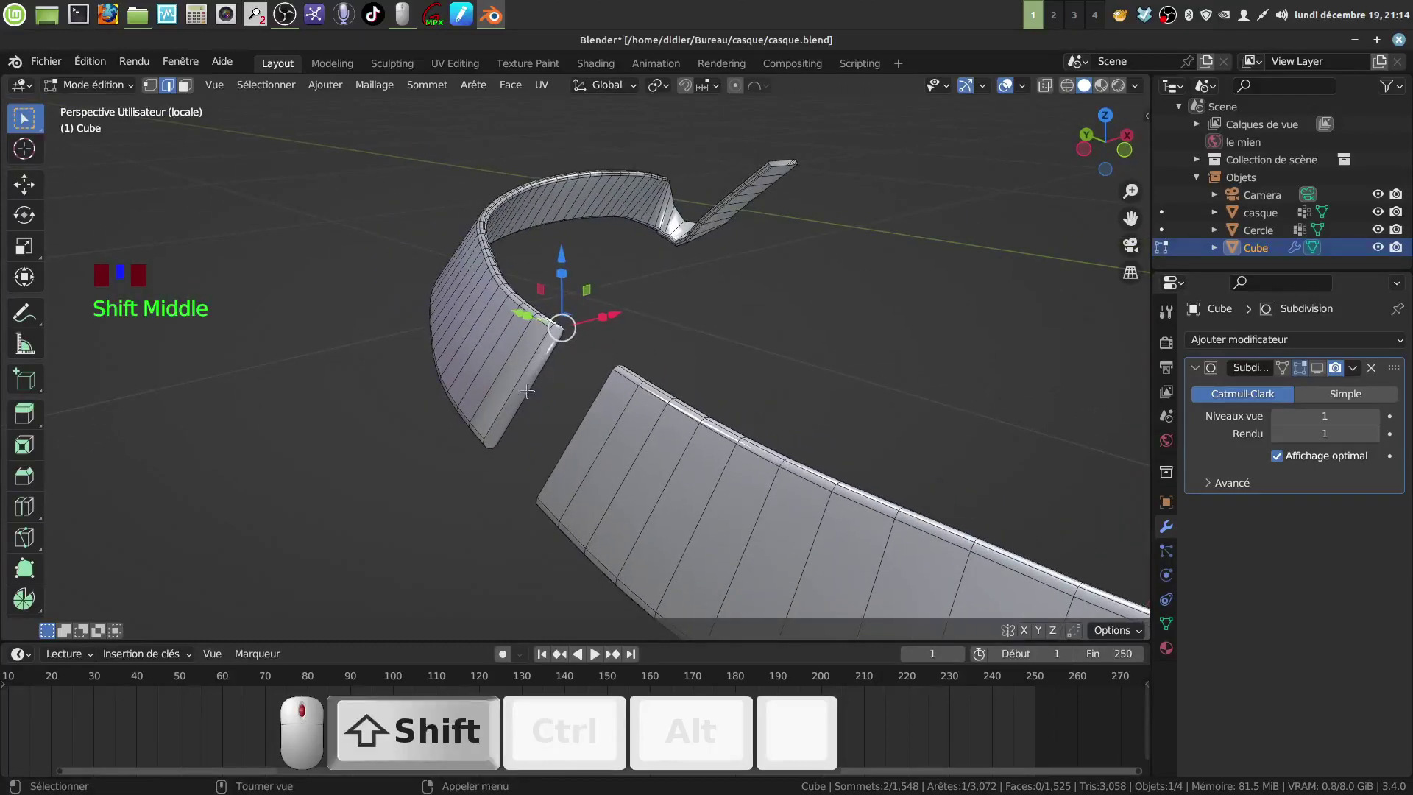
- Set the transform orientation to Normal and rotate the new end face about 22.2° in a view along the band's edge
{"action": "left_click", "coordinate": [185, 84]}
{"action": "double_click", "coordinate": [544, 359]}
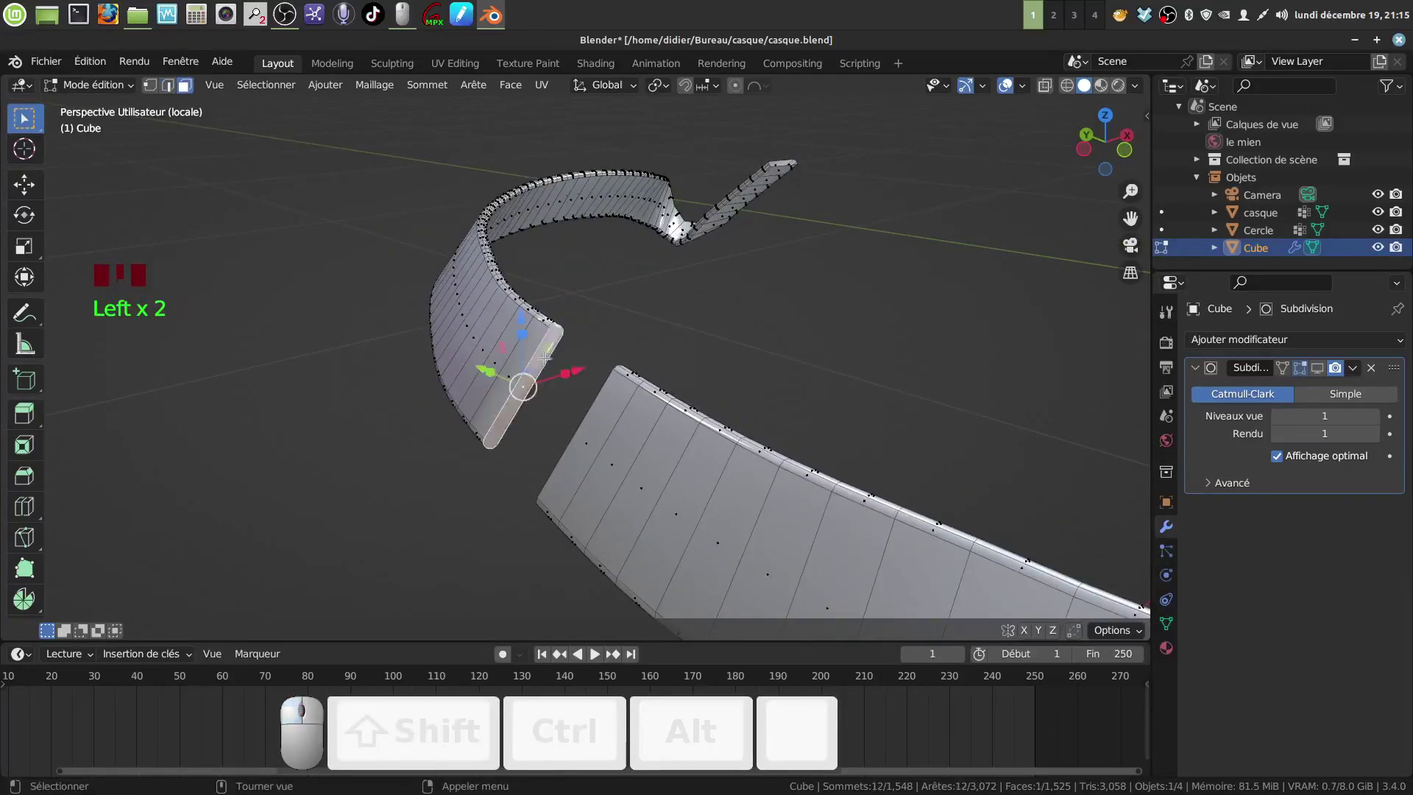
{"action": "middle_click_drag", "start_coordinate": [545, 359], "coordinate": [574, 381]}
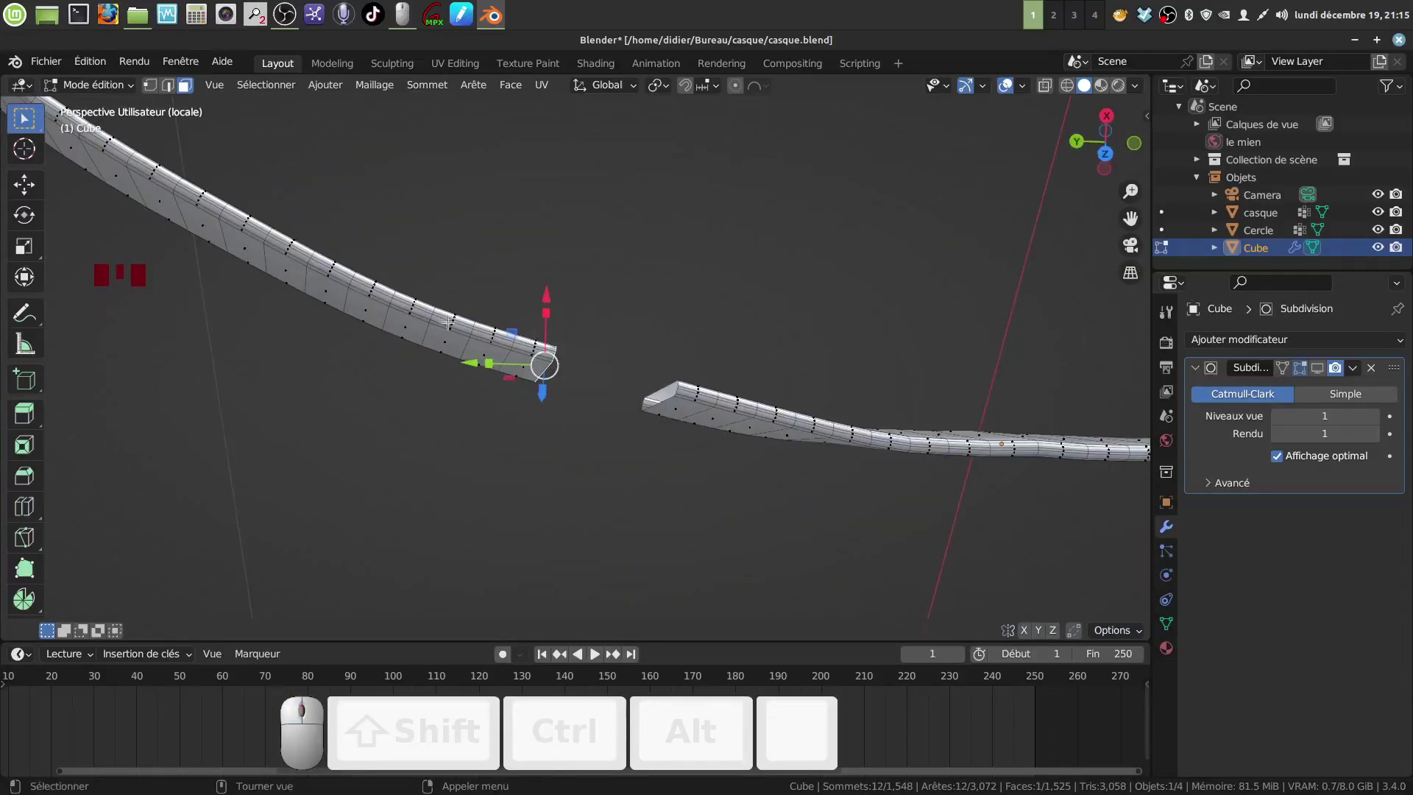
{"action": "middle_click_drag", "start_coordinate": [358, 192], "coordinate": [307, 228]}
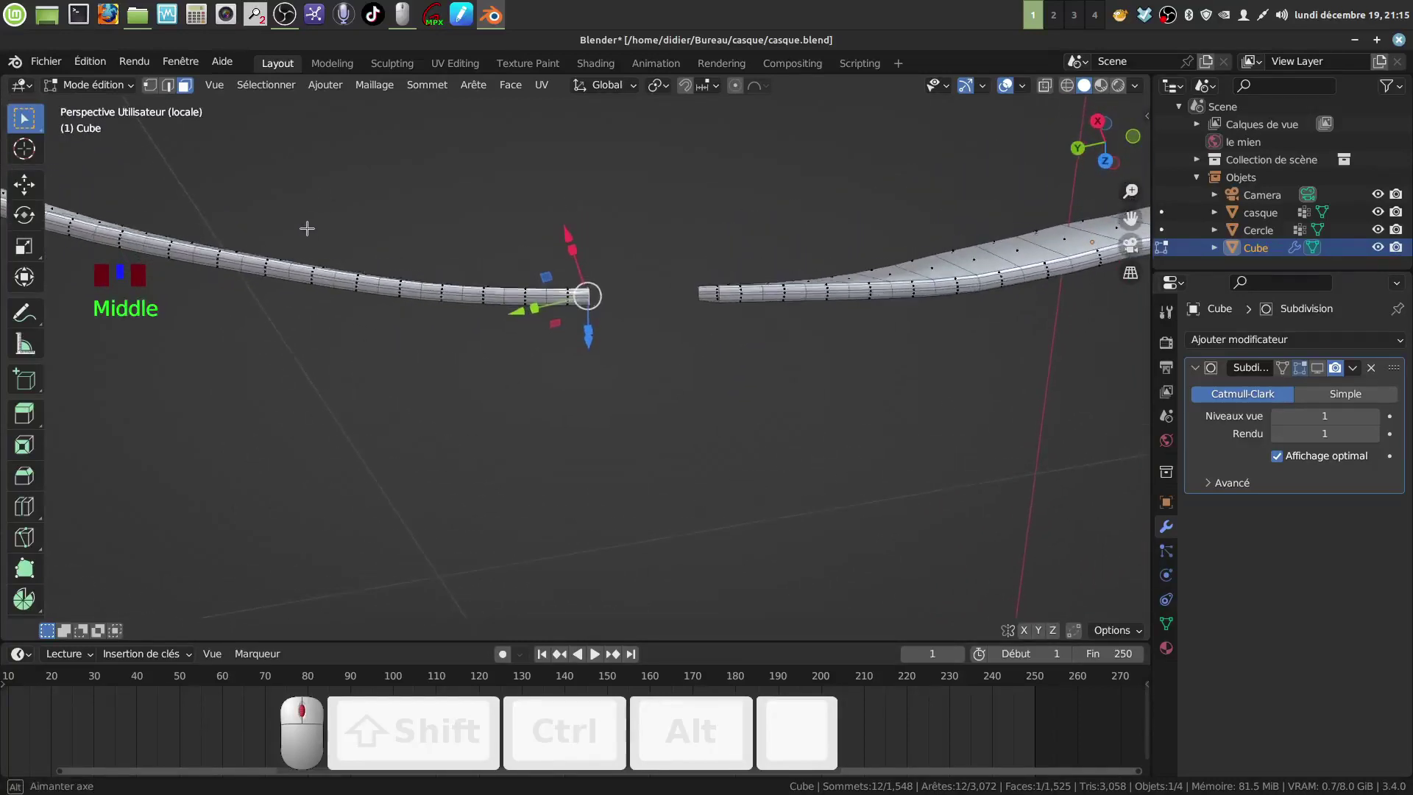
{"action": "mouse_move", "coordinate": [662, 316]}
{"action": "middle_mouse_down", "text": "shift"}
{"action": "mouse_move", "coordinate": [656, 429]}
{"action": "mouse_move", "coordinate": [666, 316]}
{"action": "mouse_move", "coordinate": [659, 343]}
{"action": "middle_mouse_up", "text": "shift"}
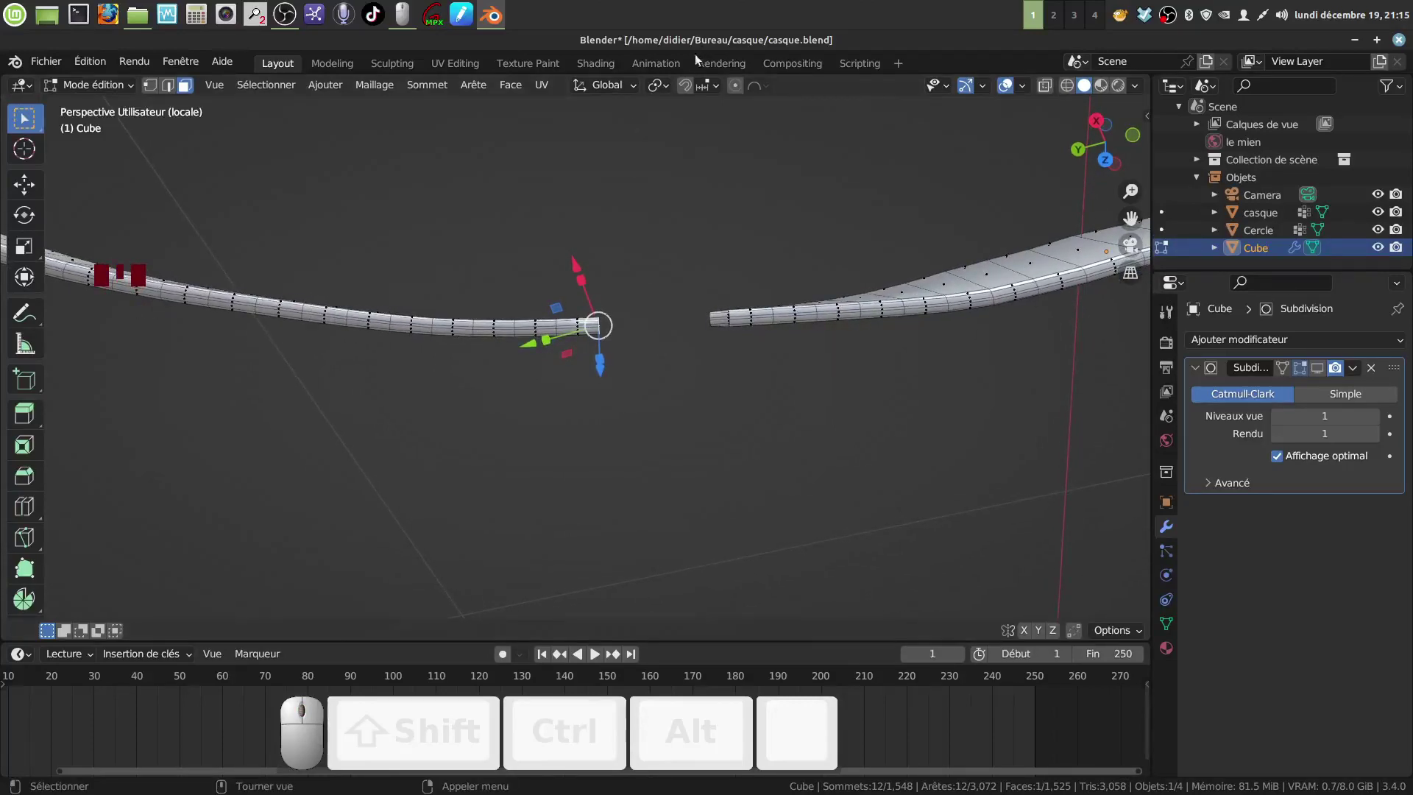
{"action": "left_click", "coordinate": [633, 85]}
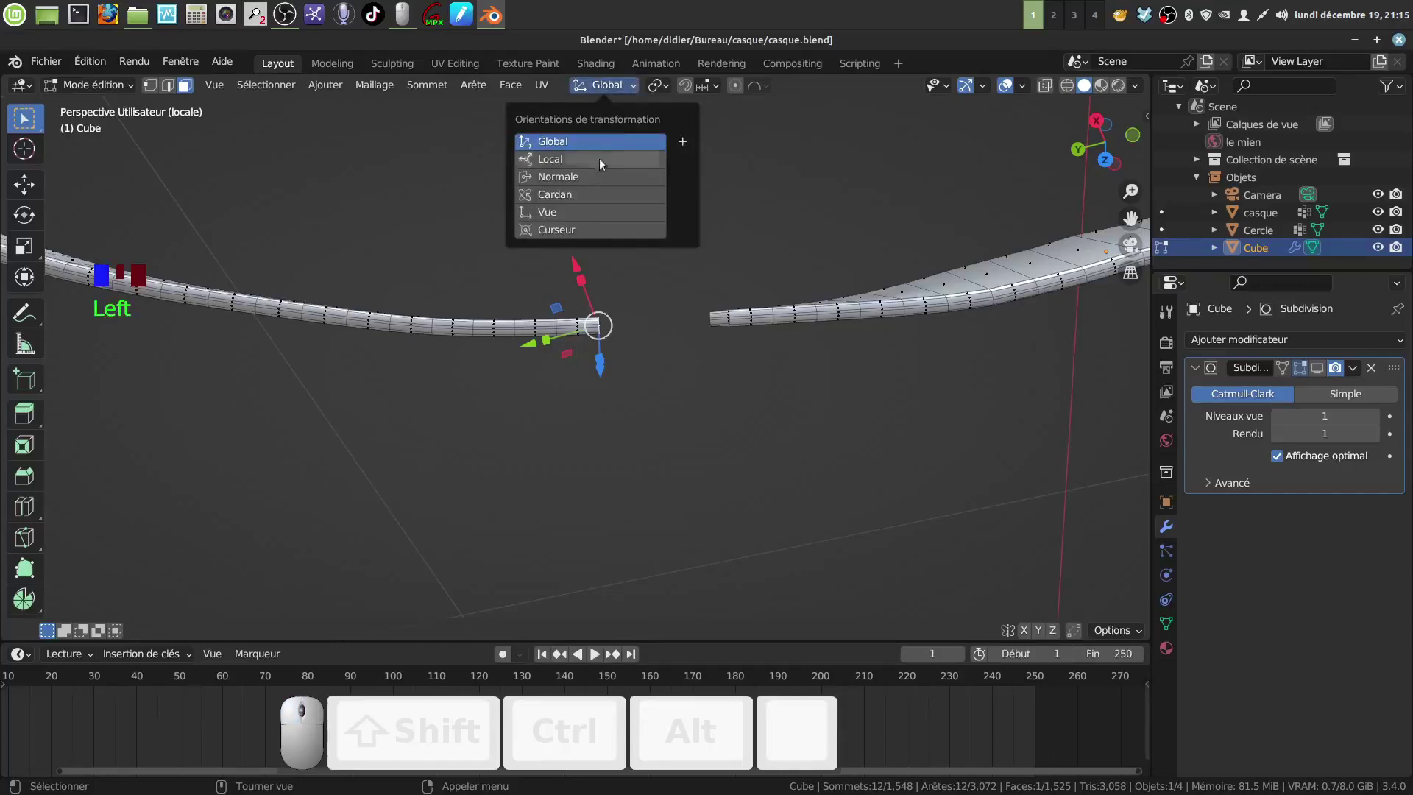
{"action": "left_click", "coordinate": [593, 176]}
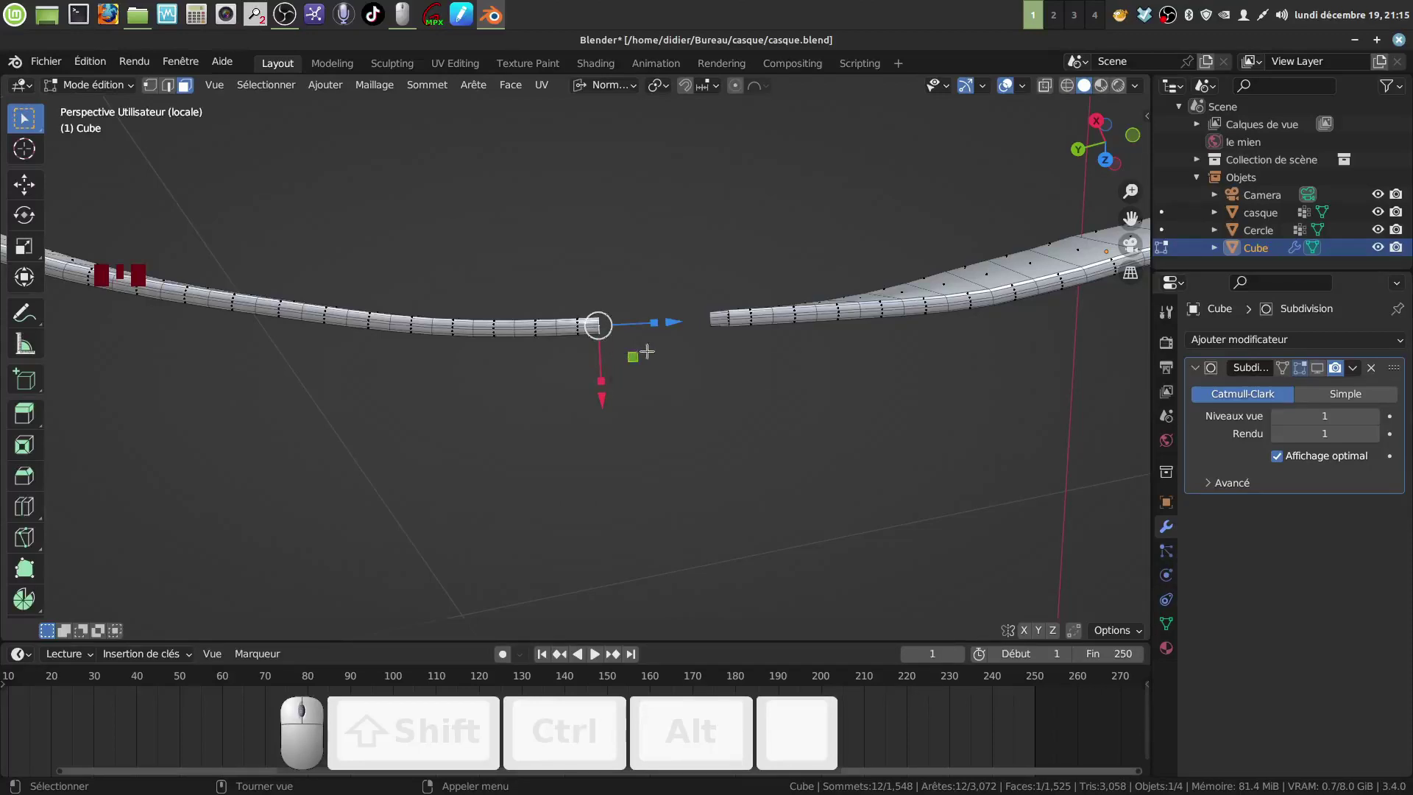
{"action": "key", "text": "r"}
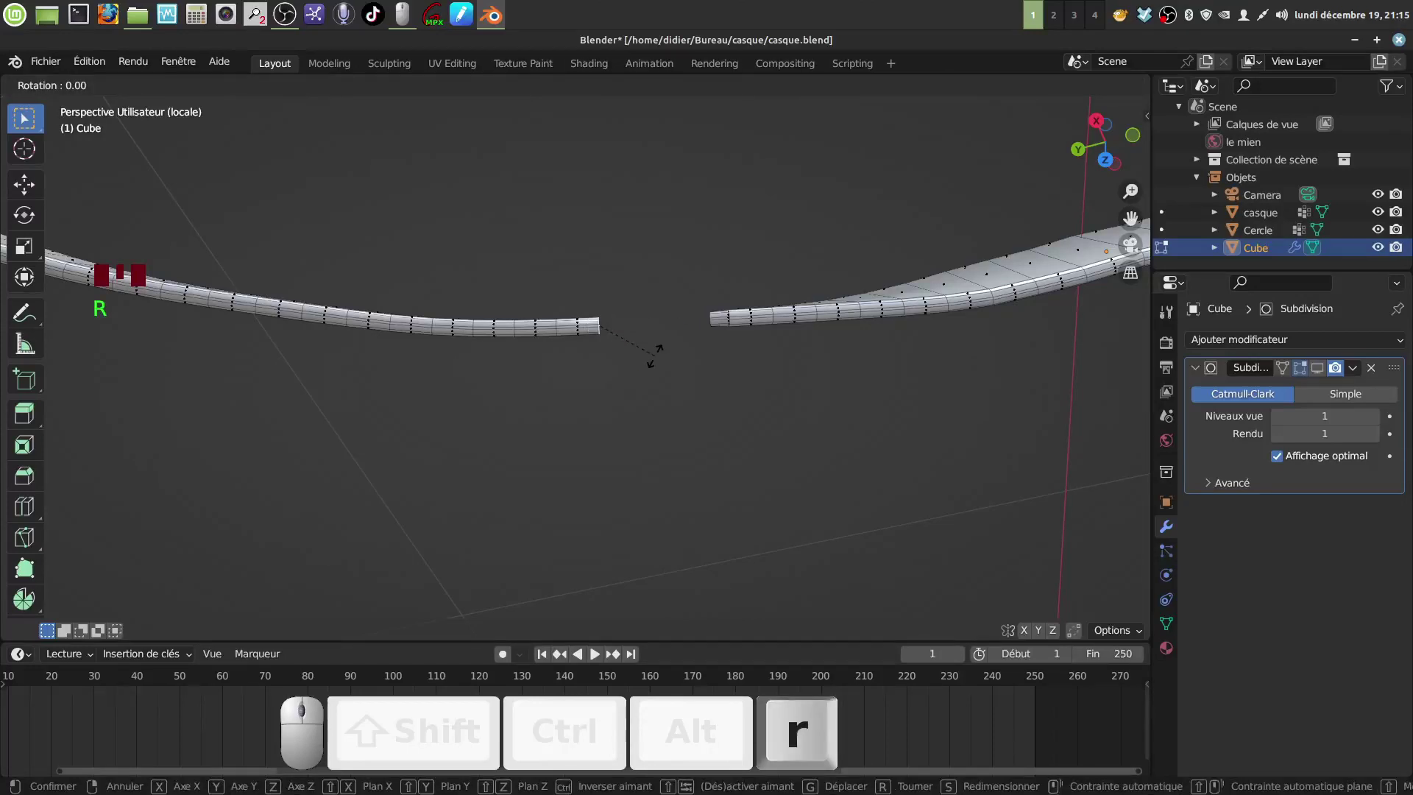
{"action": "left_click", "coordinate": [634, 364]}
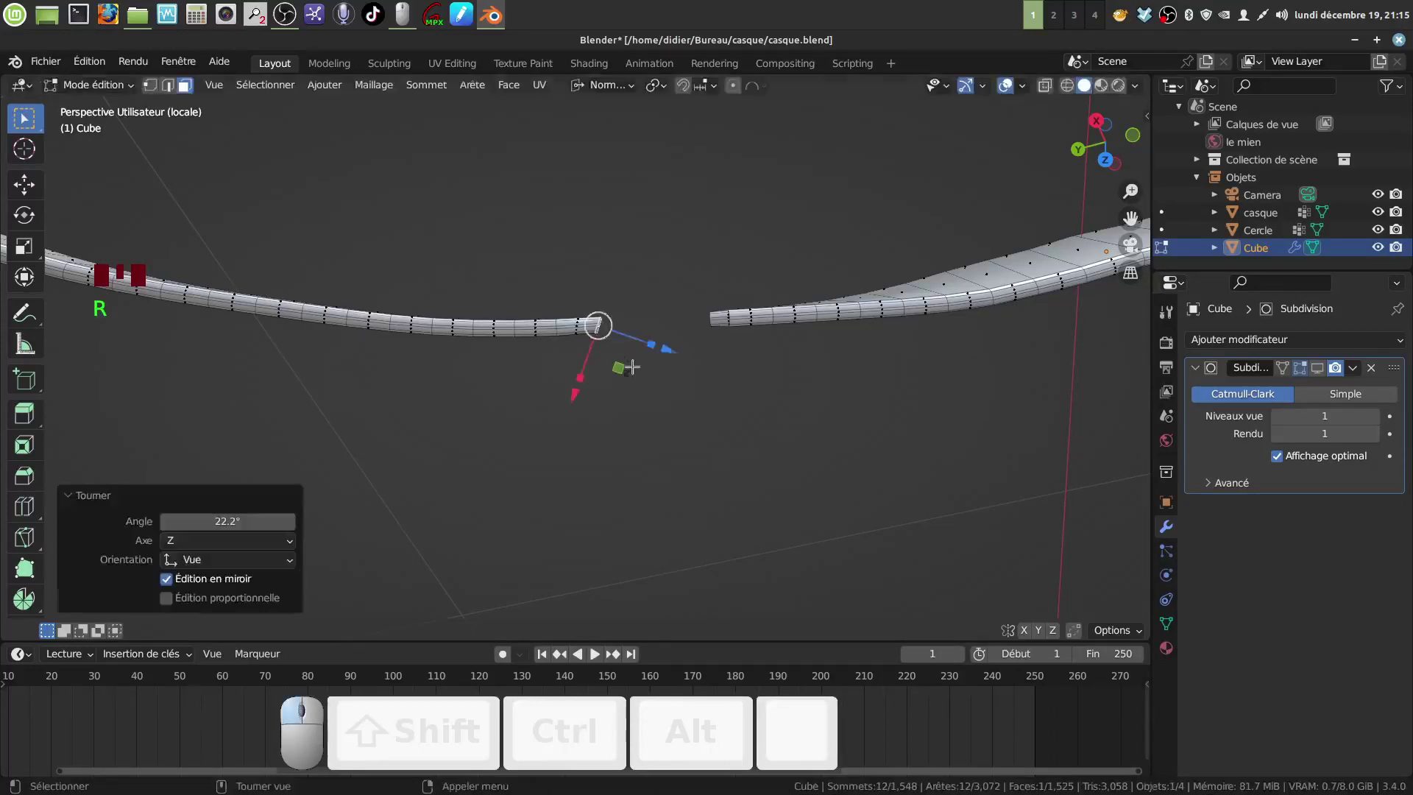
- Extrude the end face about 0.022 m, offsetting it about 0.00575 m along its normal X axis and rotating it about 12.1°
{"action": "key", "text": "e"}
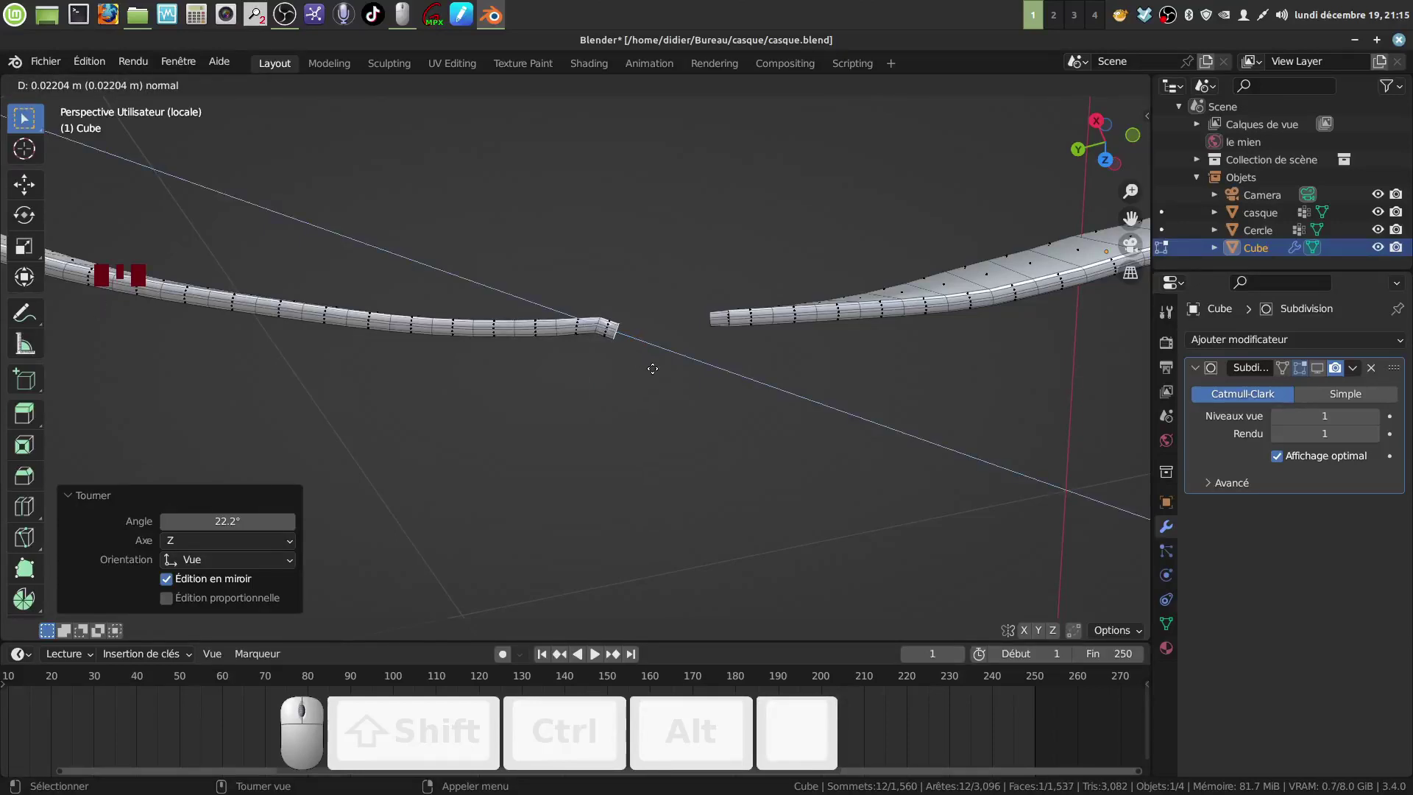
{"action": "left_click", "coordinate": [653, 368]}
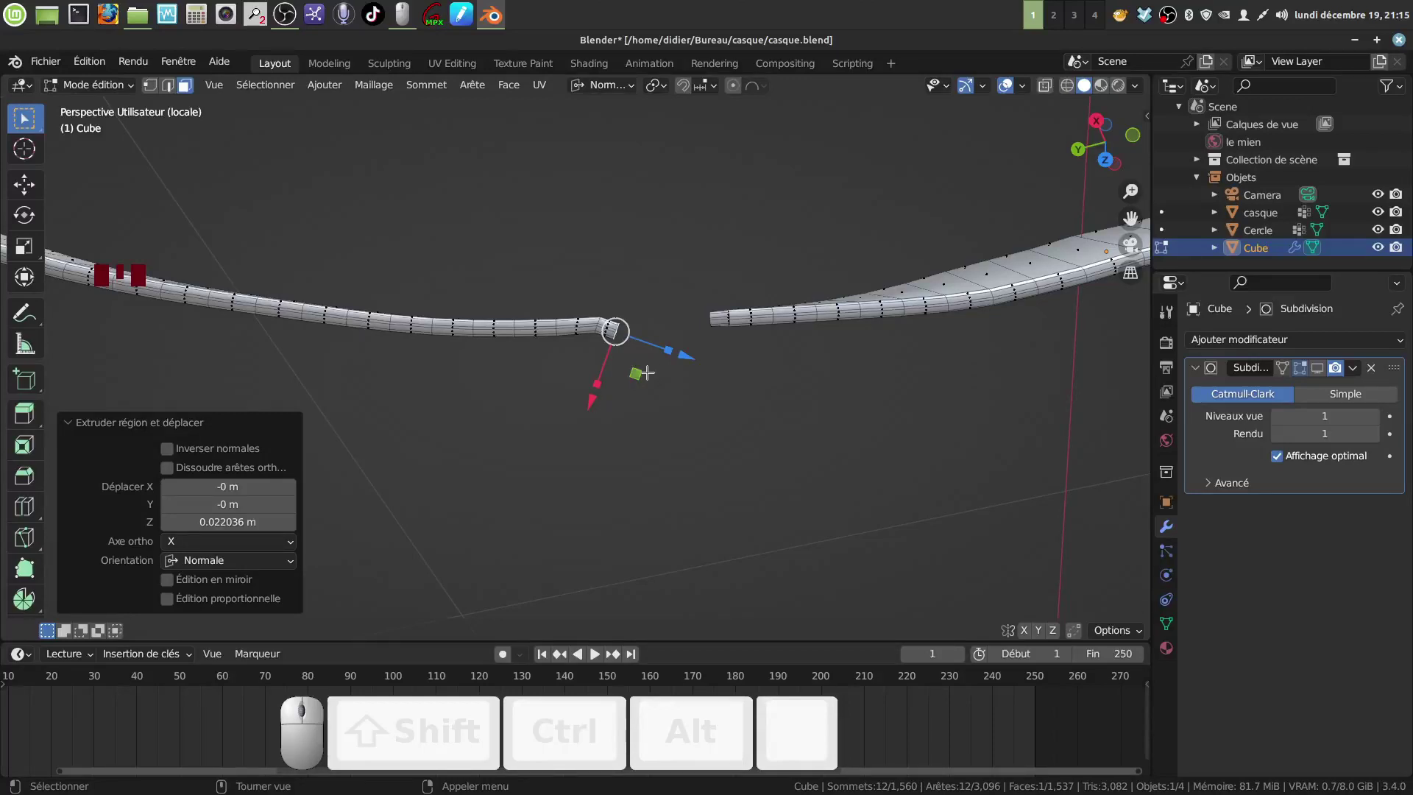
{"action": "left_click_drag", "start_coordinate": [594, 398], "coordinate": [584, 407]}
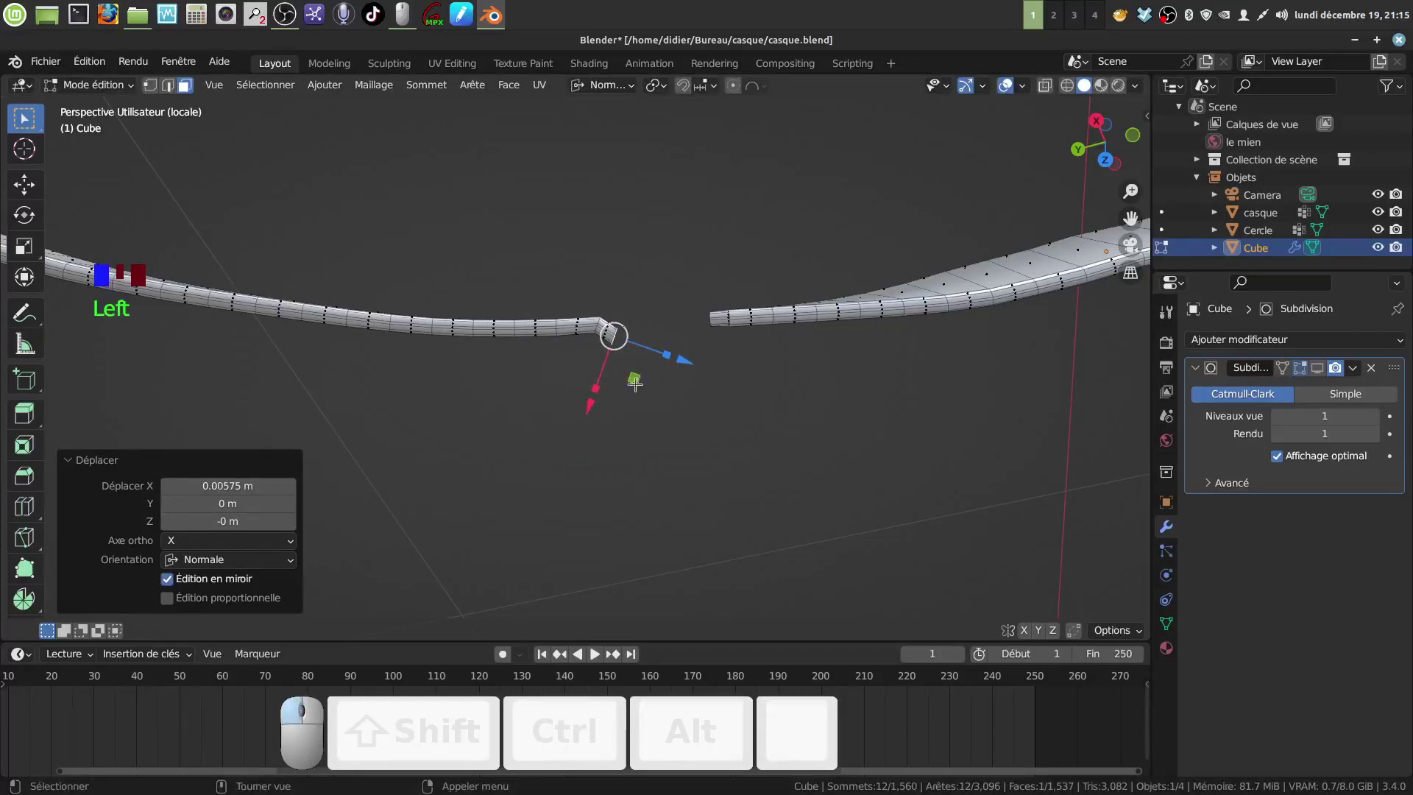
{"action": "key", "text": "r"}
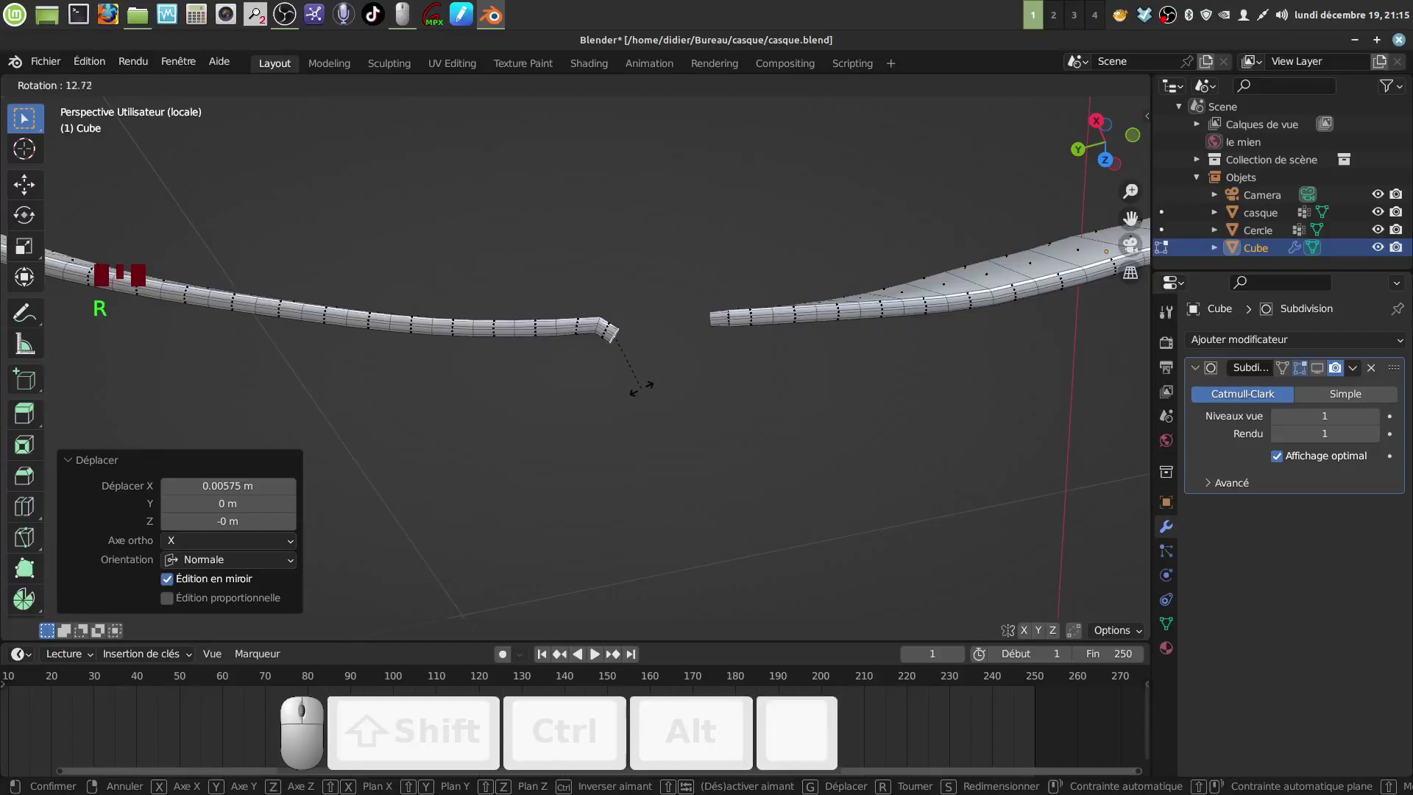
{"action": "left_click", "coordinate": [640, 389]}
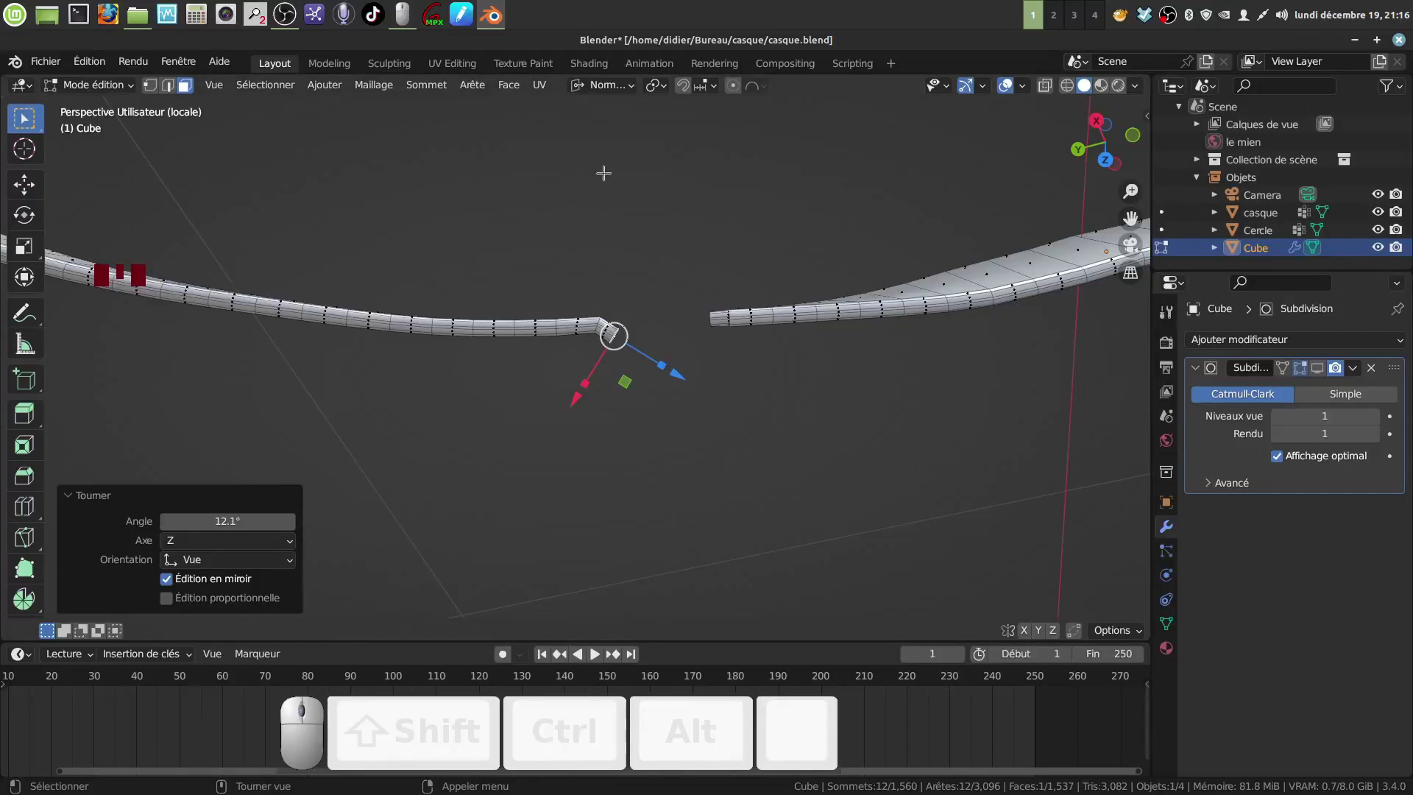
- Place the 3D cursor in the gap just beyond the bent end face of the band
{"action": "left_click", "coordinate": [964, 87]}
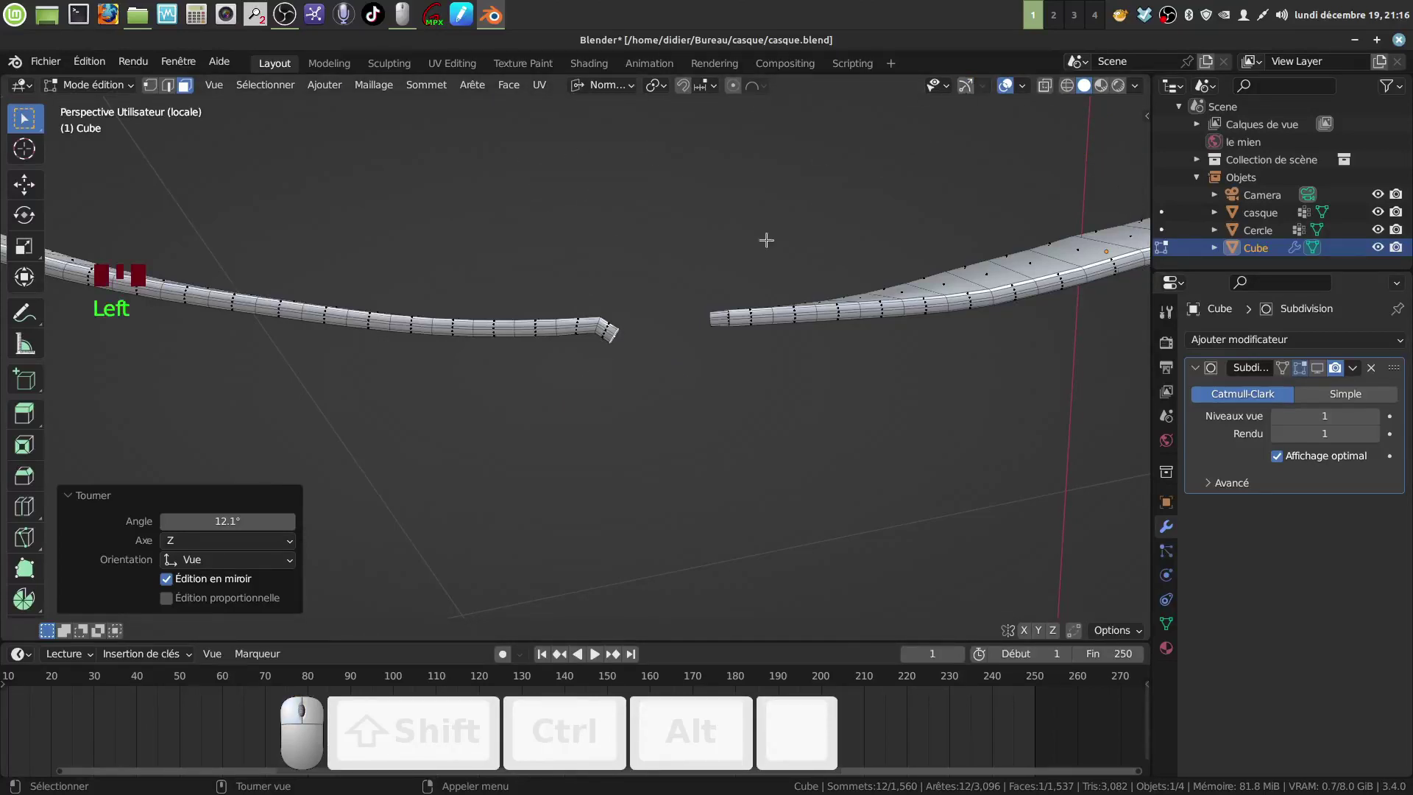
{"action": "left_click", "coordinate": [24, 148]}
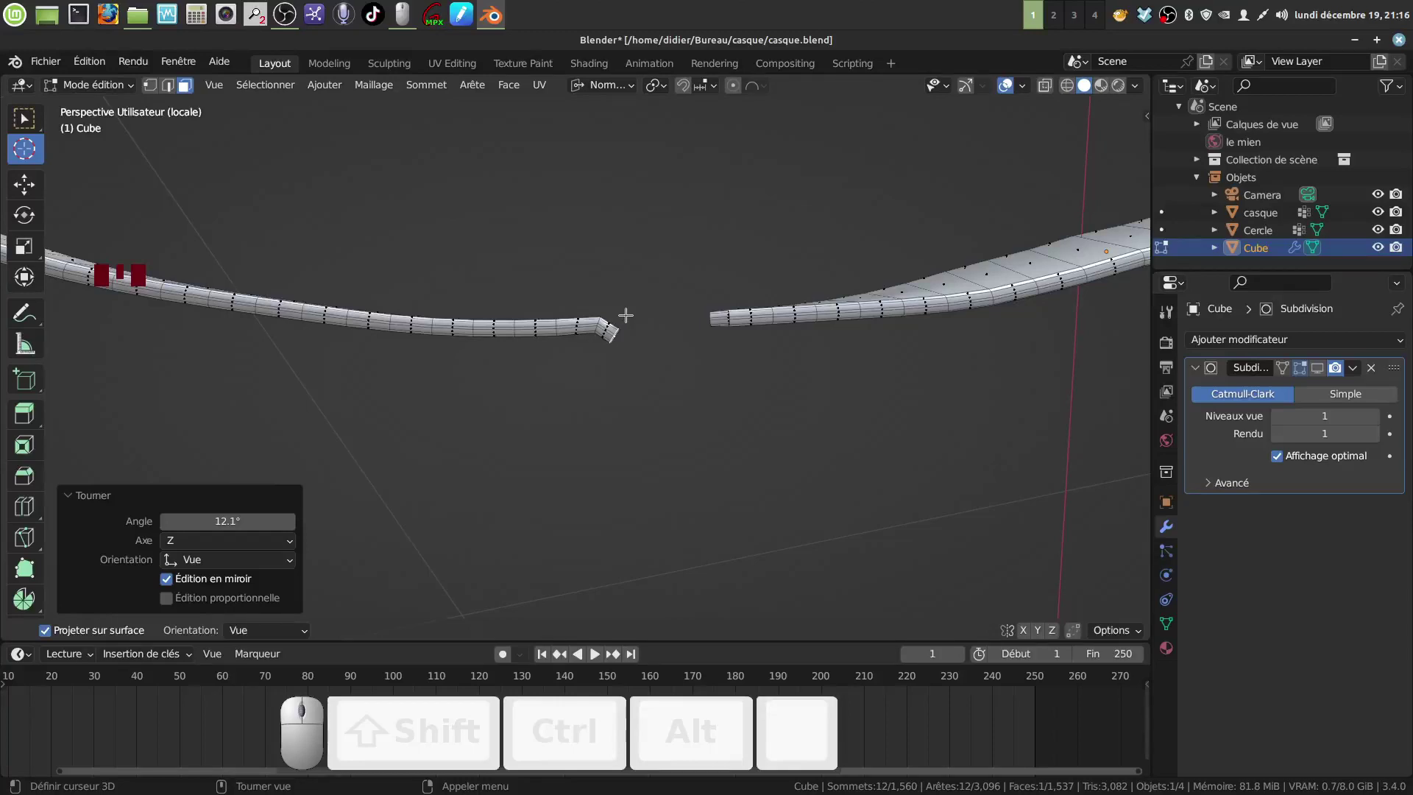
{"action": "left_click", "coordinate": [625, 315]}
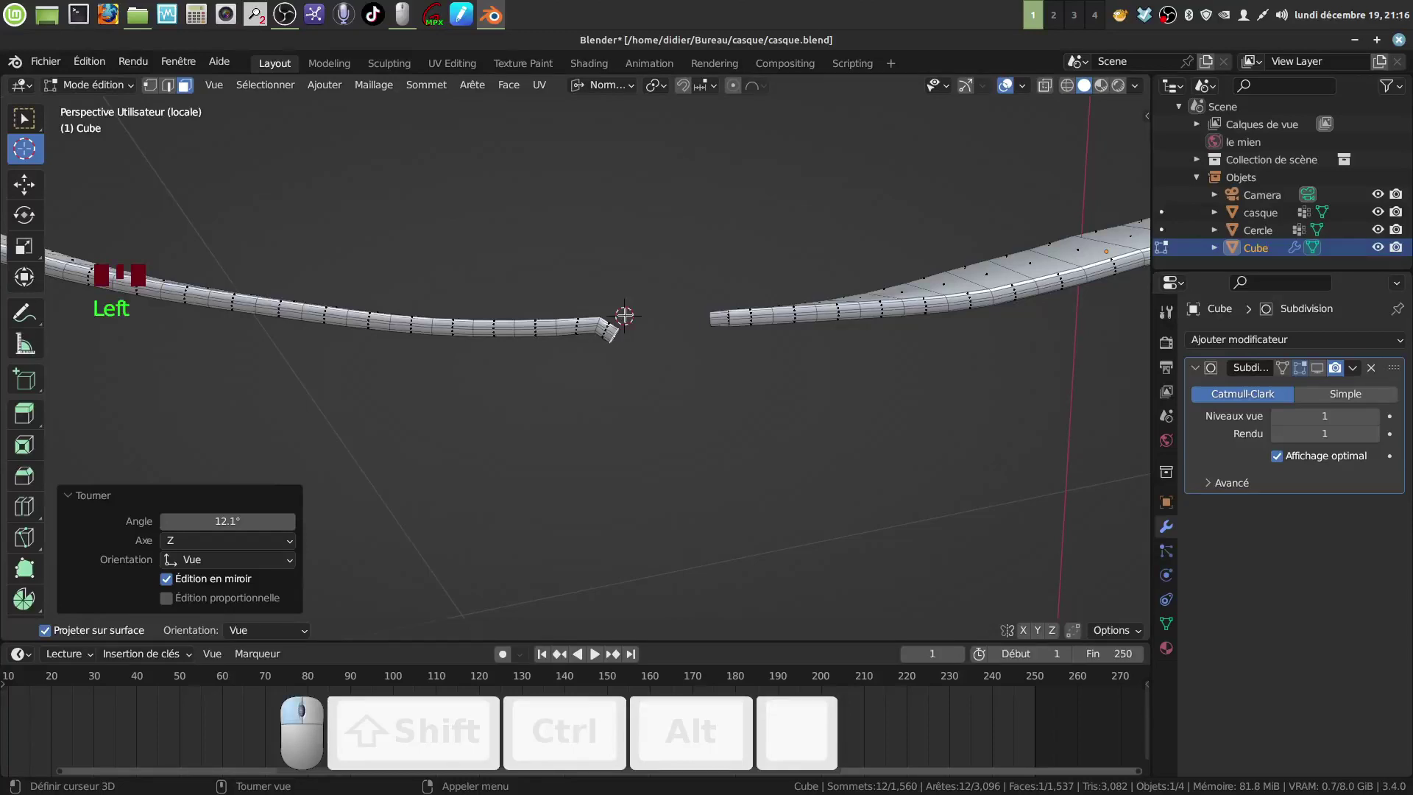
{"action": "left_click", "coordinate": [965, 85]}
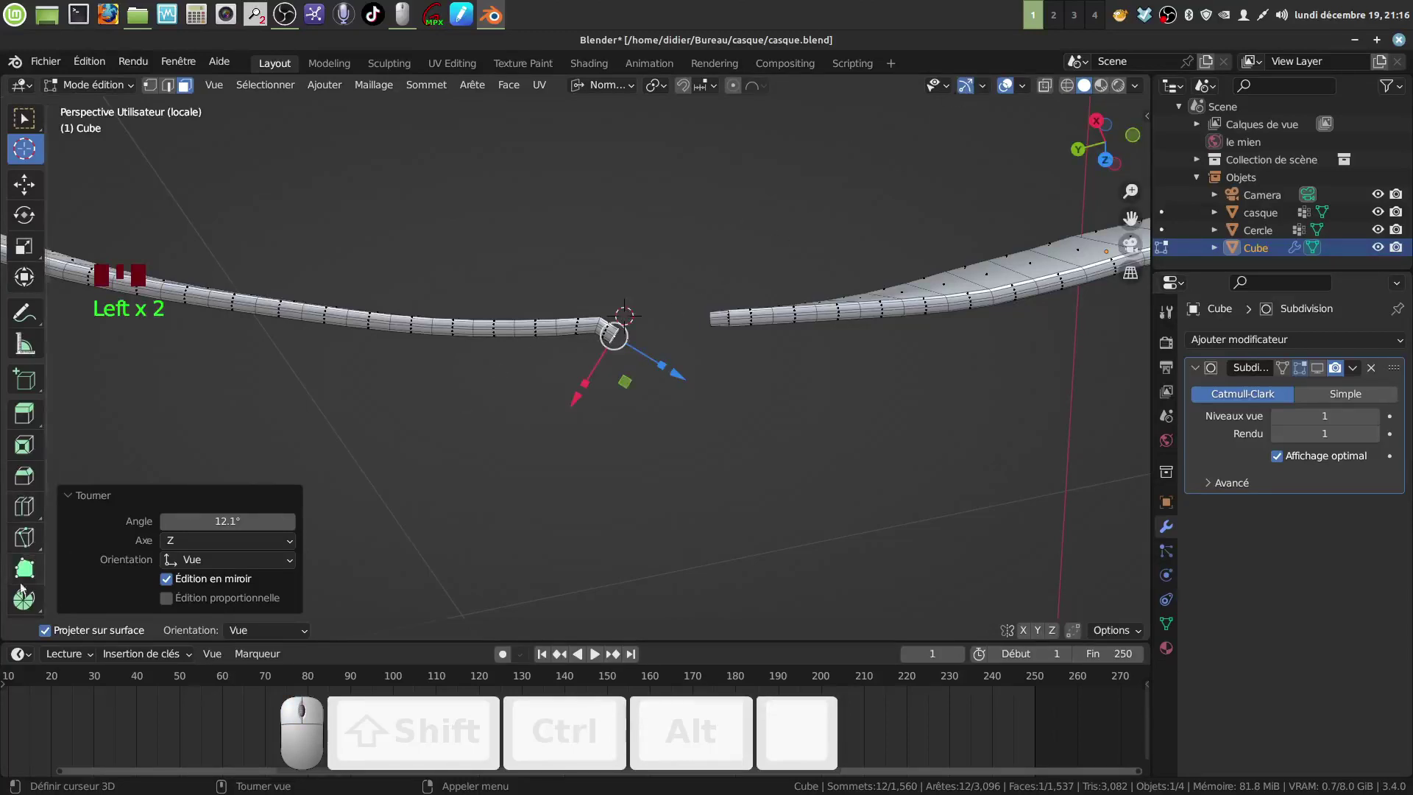
- Activate the Spin tool and set its rotation axis to Y
{"action": "left_click_drag", "start_coordinate": [24, 598], "coordinate": [115, 610]}
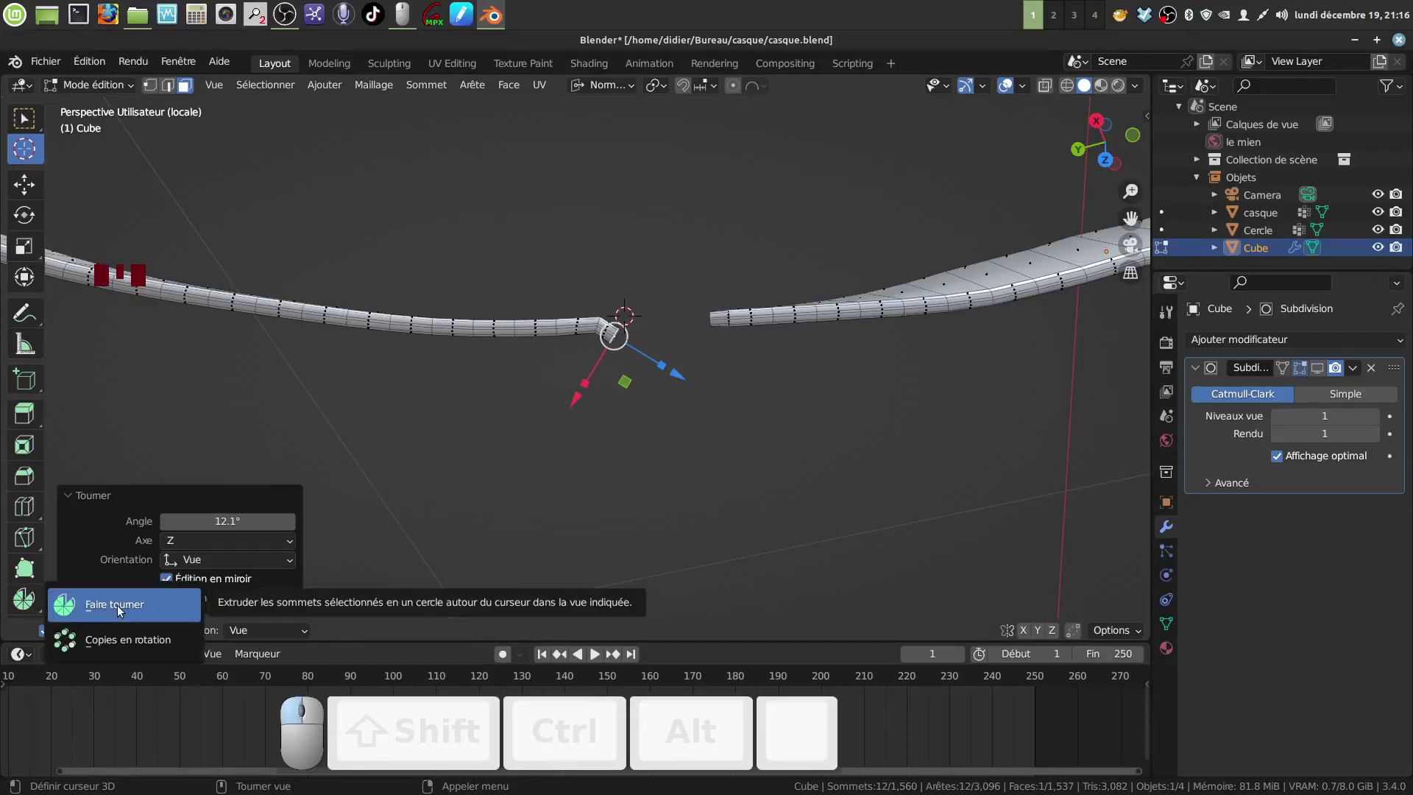
{"action": "left_click", "coordinate": [117, 605]}
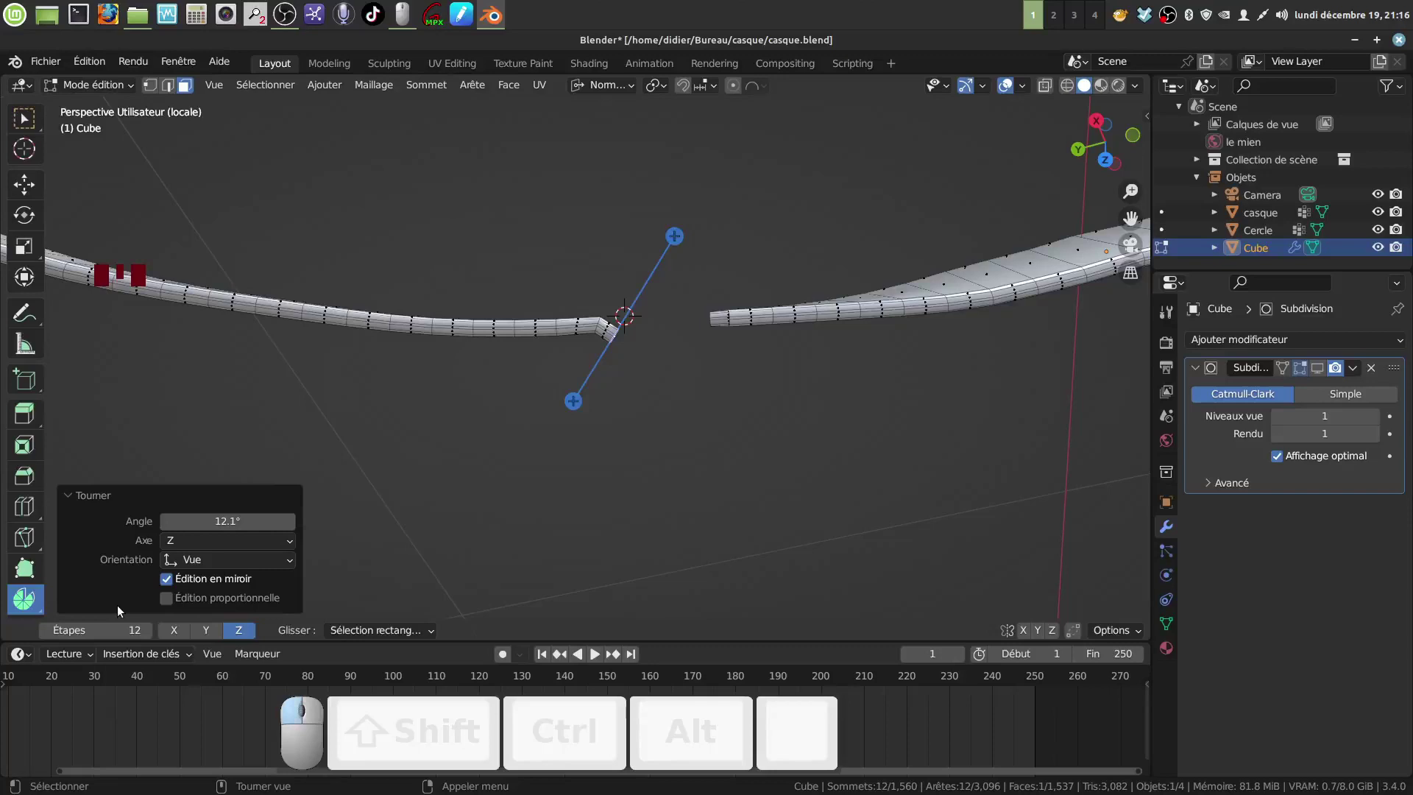
{"action": "left_click", "coordinate": [207, 630]}
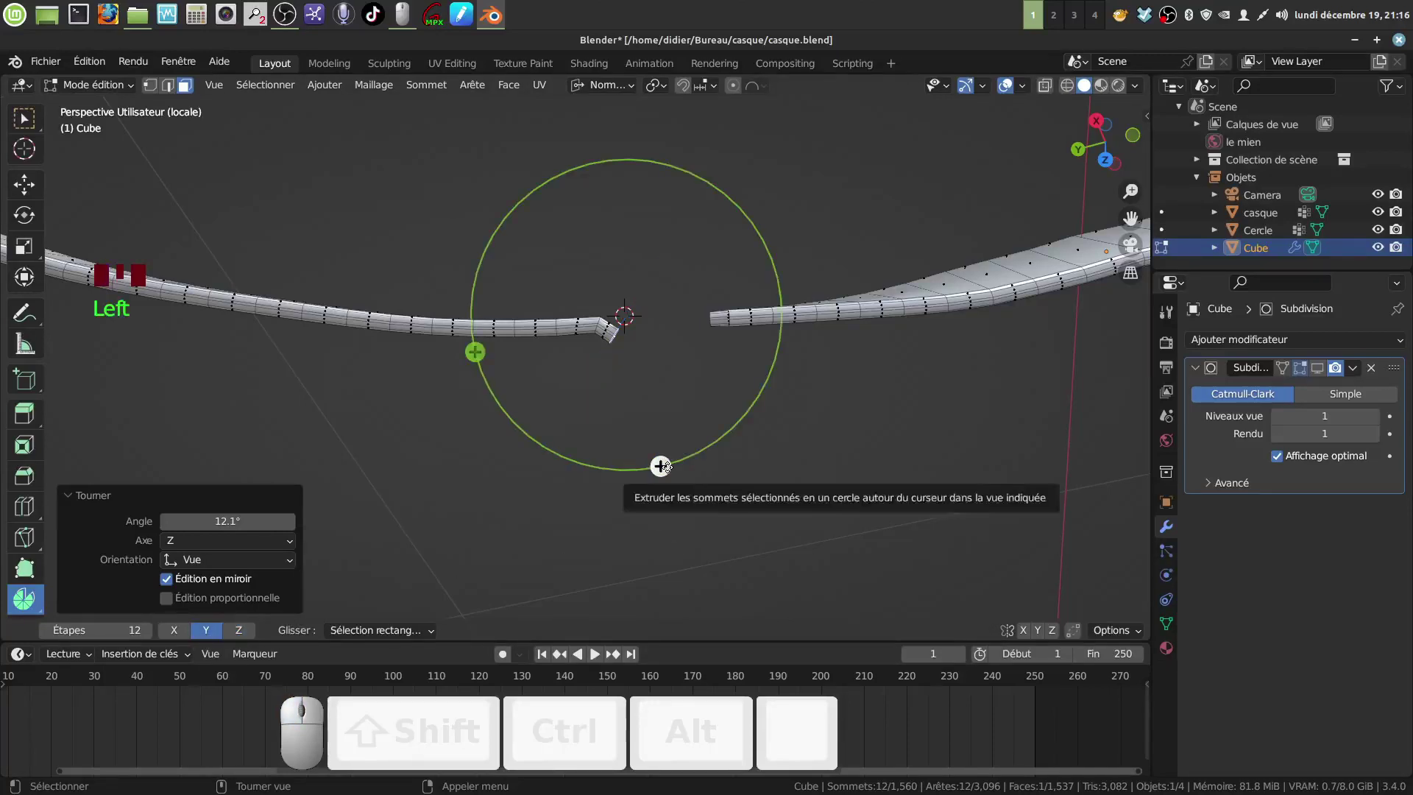
- Try to spin the end face around the 3D cursor in 12 steps and undo the attempts
{"action": "left_click_drag", "start_coordinate": [661, 466], "coordinate": [654, 426]}
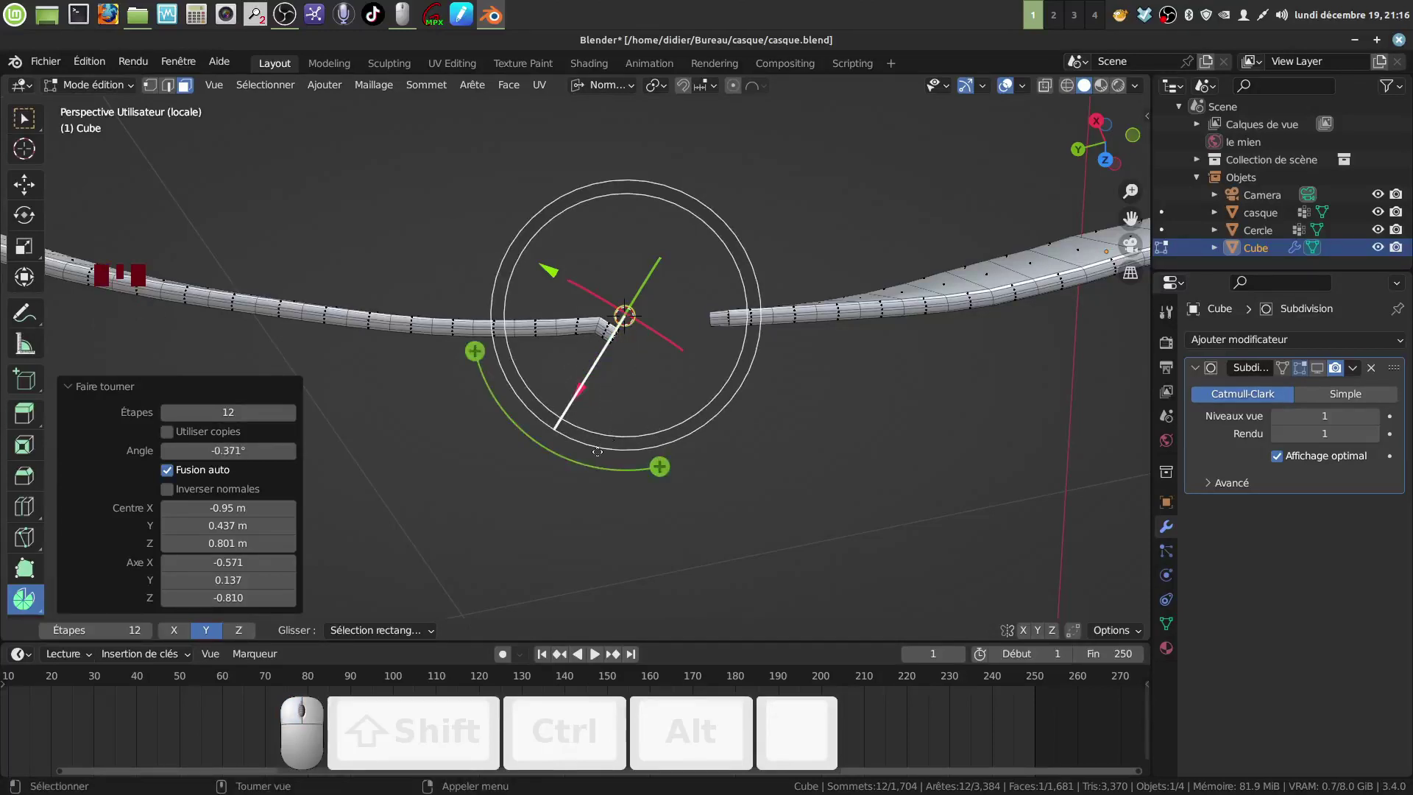
{"action": "left_click_drag", "start_coordinate": [557, 457], "coordinate": [600, 465]}
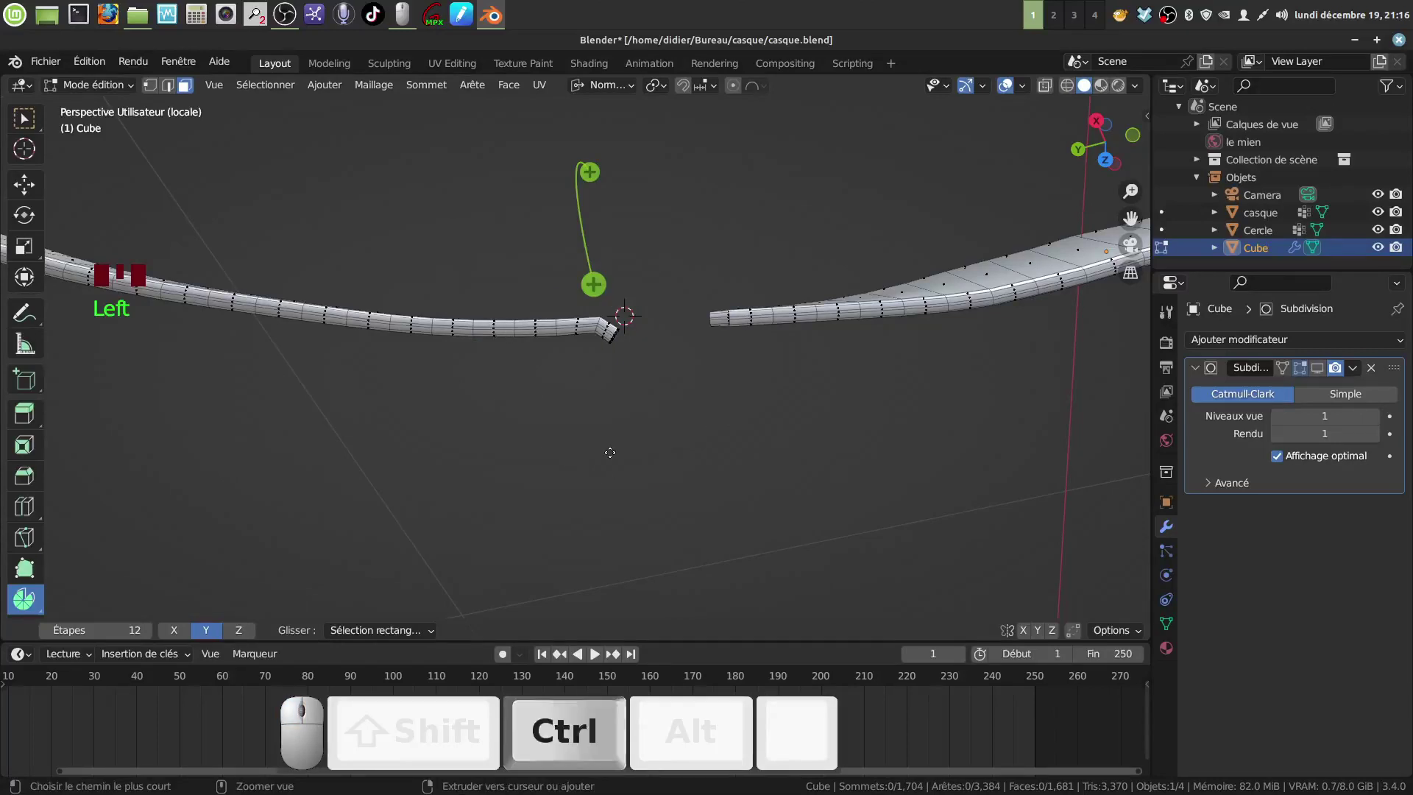
{"action": "key", "text": "ctrl+z"}
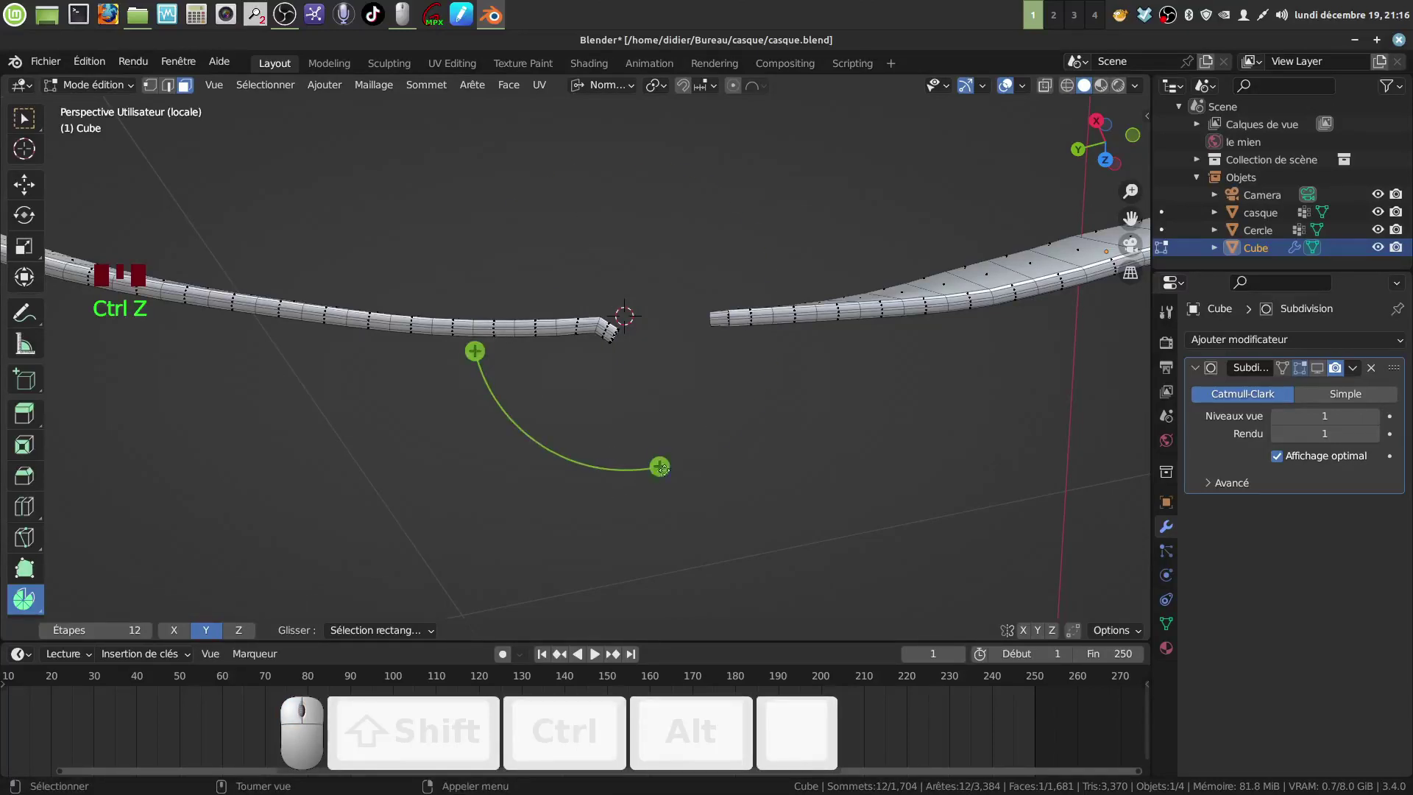
{"action": "left_click_drag", "start_coordinate": [661, 468], "coordinate": [696, 450]}
{"action": "left_click_drag", "start_coordinate": [589, 469], "coordinate": [639, 489]}
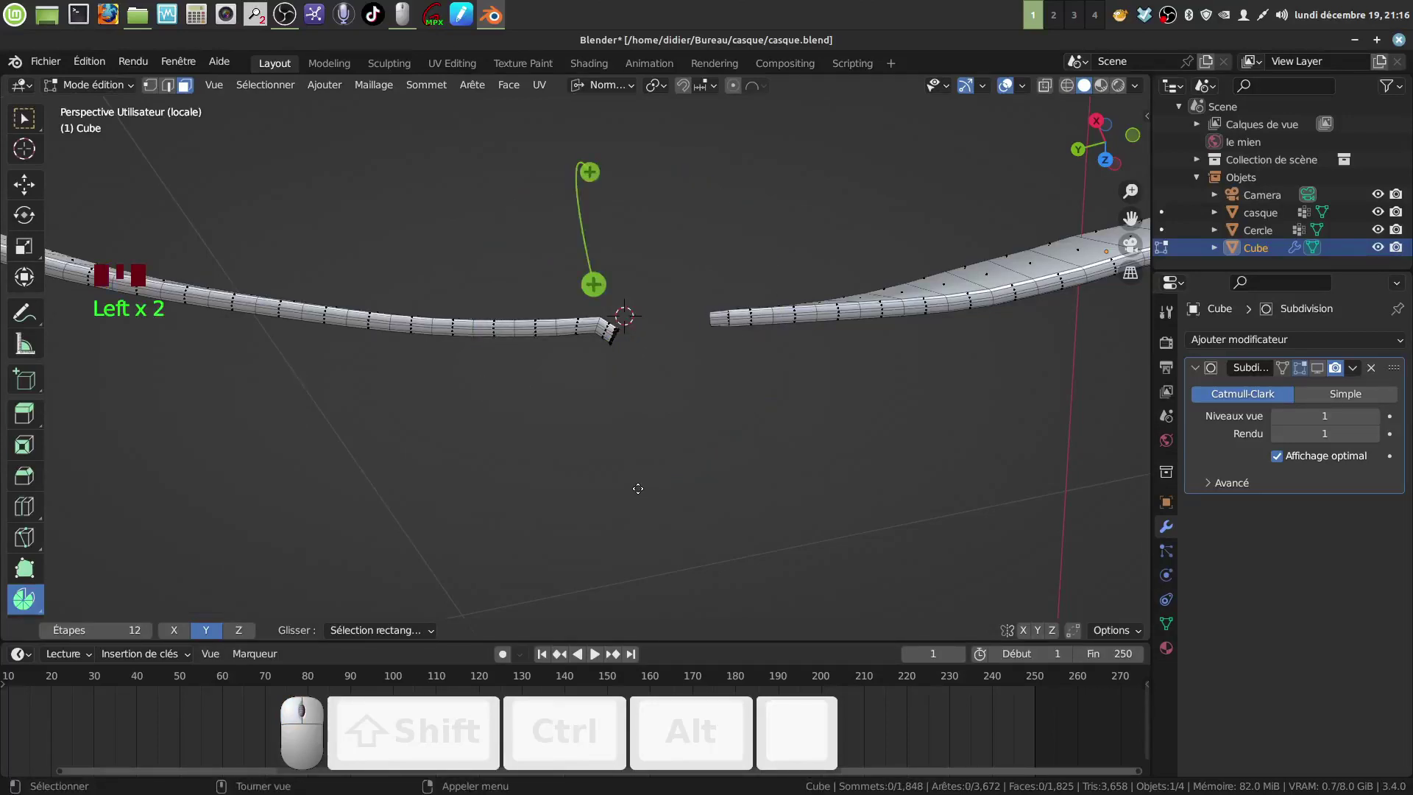
{"action": "key", "text": "ctrl+z"}
{"action": "key", "text": "ctrl+z"}
{"action": "key", "text": "ctrl+z"}
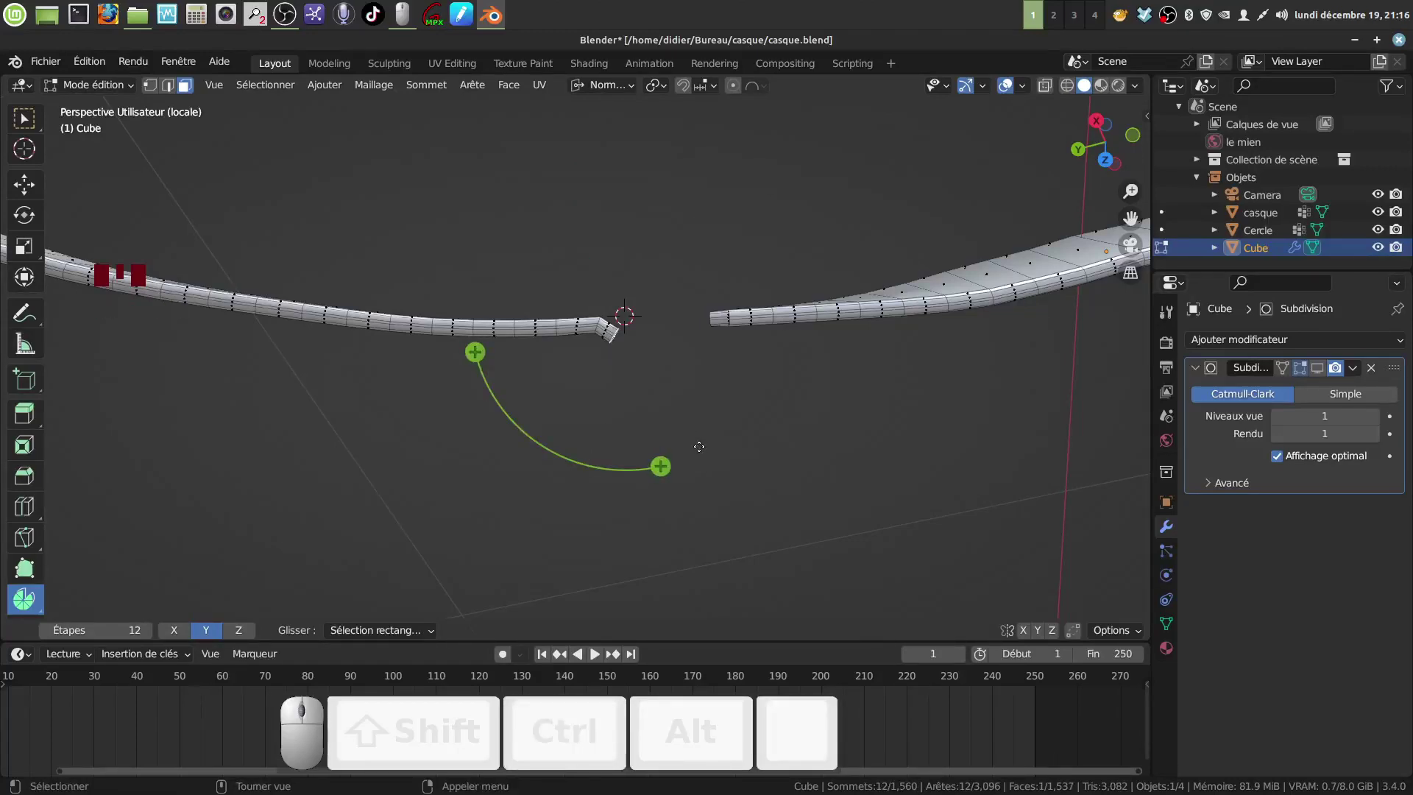
- Try a 360° spin of the end face around the 3D cursor in 6 steps and undo it
{"action": "left_click", "coordinate": [662, 466]}
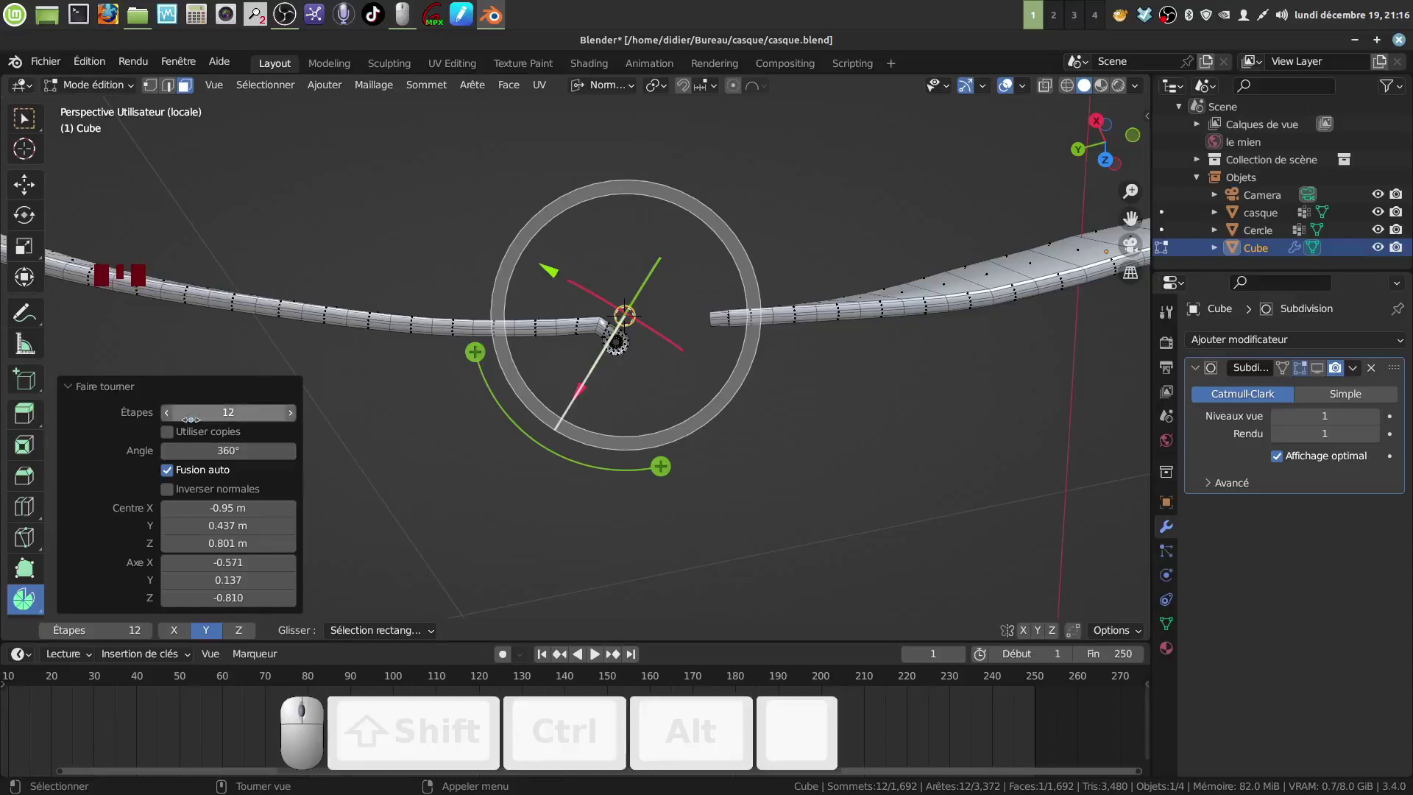
{"action": "left_click_drag", "start_coordinate": [215, 415], "coordinate": [177, 414]}
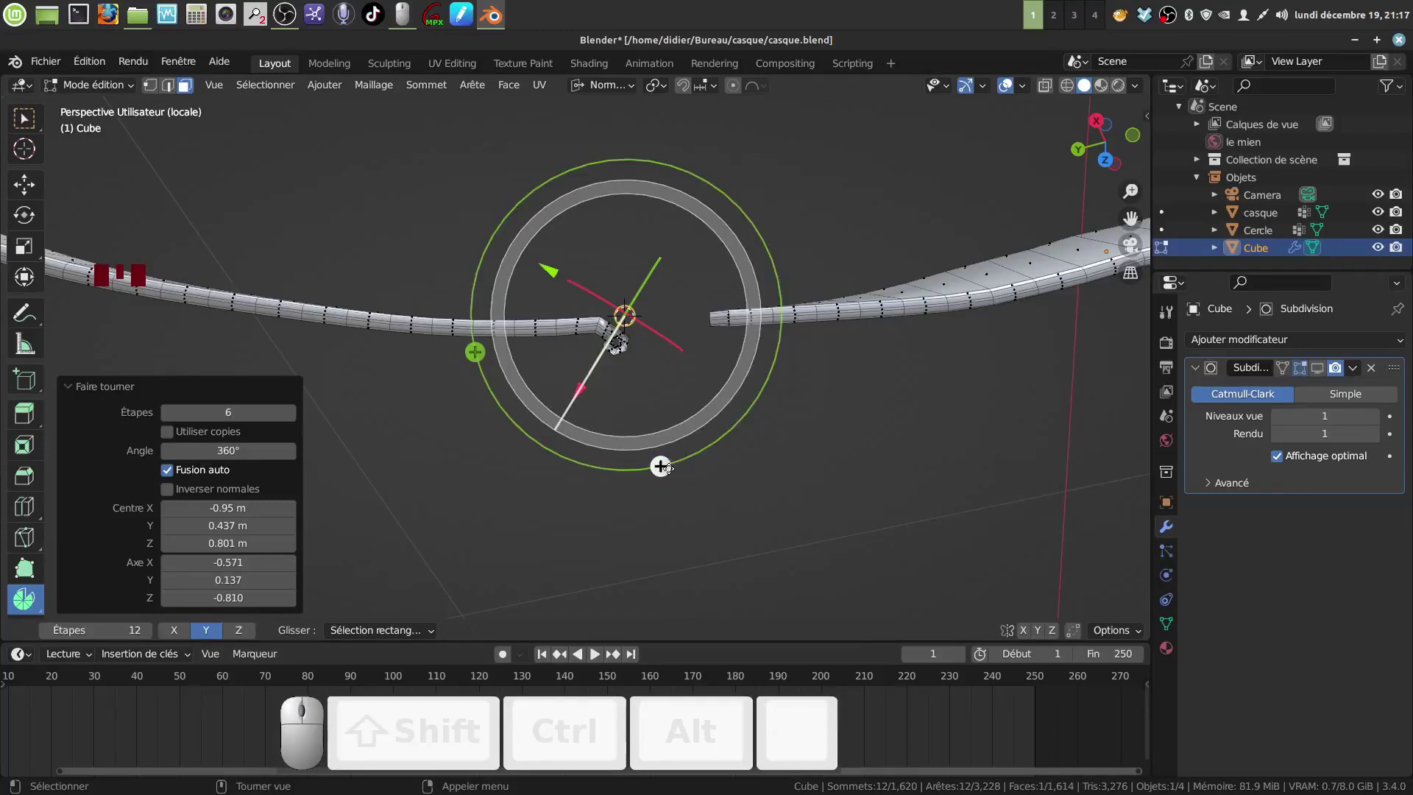
{"action": "left_click_drag", "start_coordinate": [661, 467], "coordinate": [725, 225]}
{"action": "key", "text": "ctrl+z"}
{"action": "key", "text": "ctrl+z"}
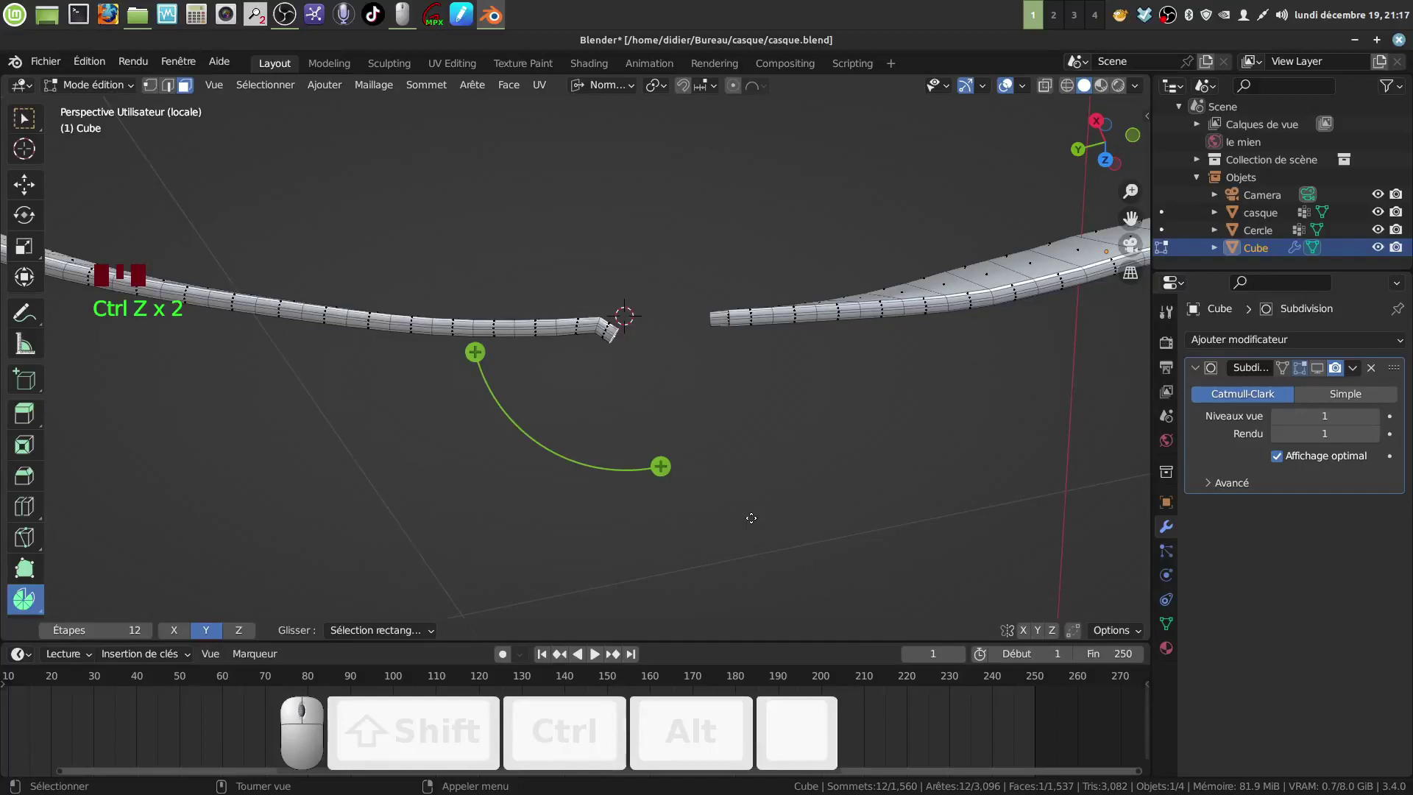
- Place the 3D cursor just outside the bent end face, slightly above its inner corner, and return to the selection tool
{"action": "scroll", "coordinate": [752, 519], "scroll_direction": "up", "scroll_amount": 5}
{"action": "middle_click_drag", "start_coordinate": [752, 518], "coordinate": [689, 392]}
{"action": "scroll", "coordinate": [688, 377], "scroll_direction": "down", "scroll_amount": 2}
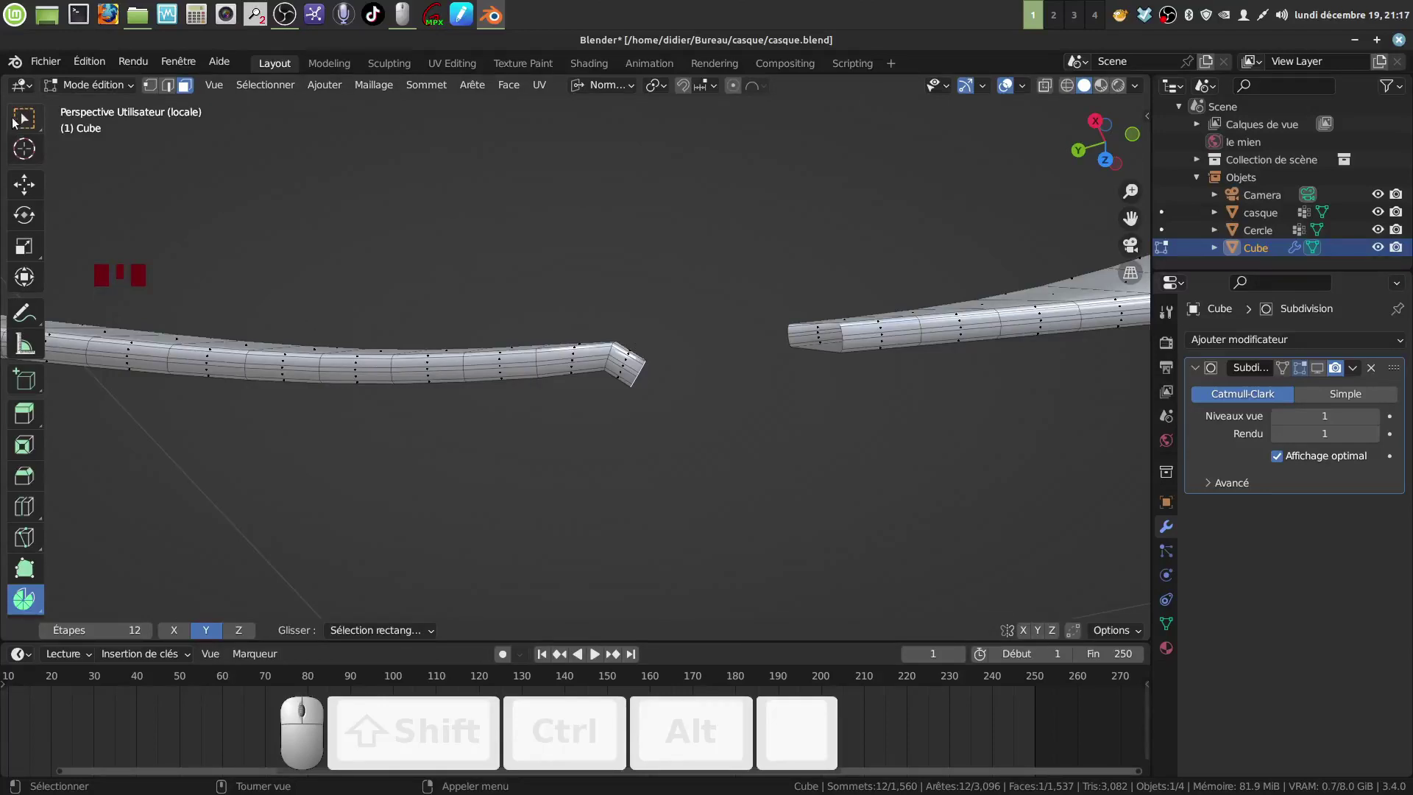
{"action": "left_click", "coordinate": [24, 149]}
{"action": "left_click", "coordinate": [638, 370]}
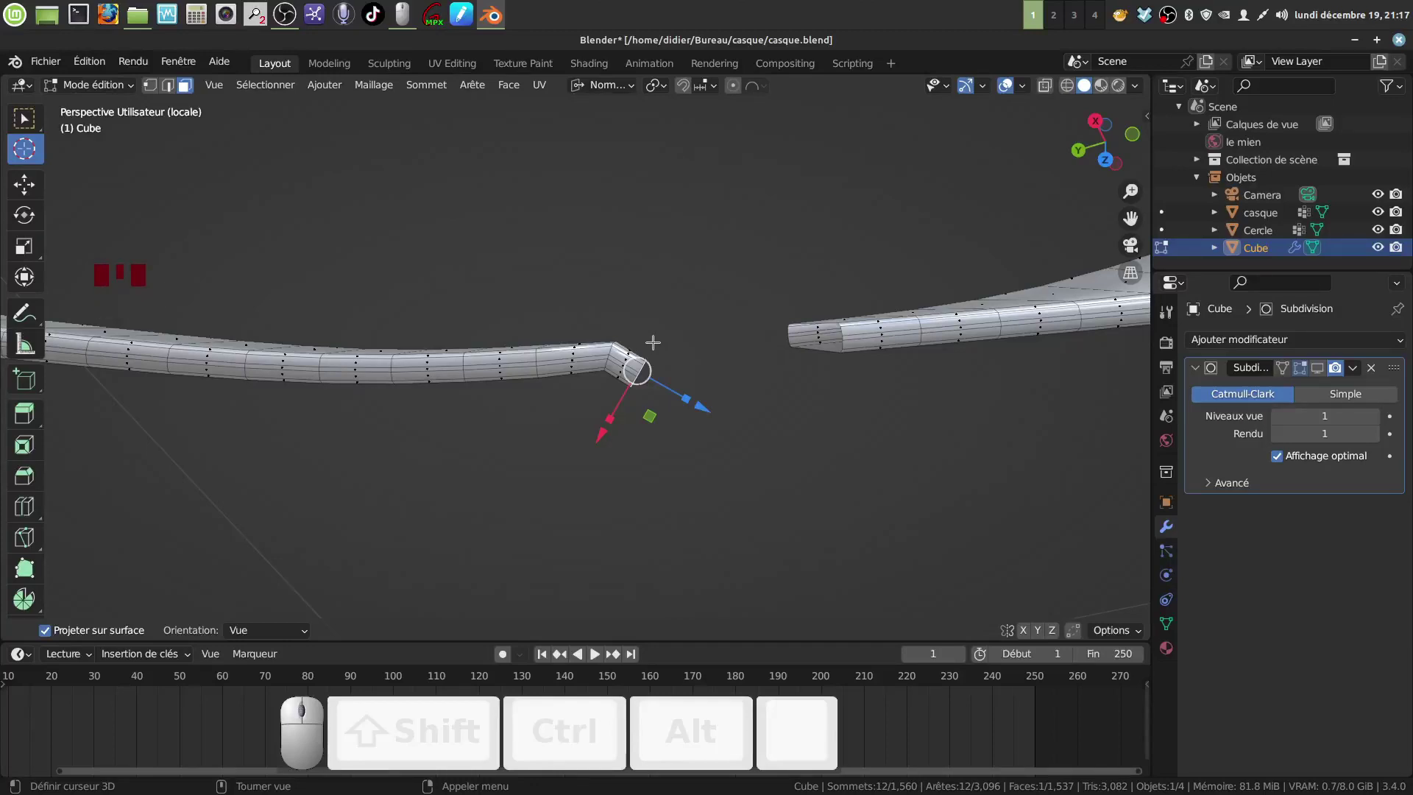
{"action": "left_click", "coordinate": [653, 343]}
{"action": "left_click", "coordinate": [25, 118]}
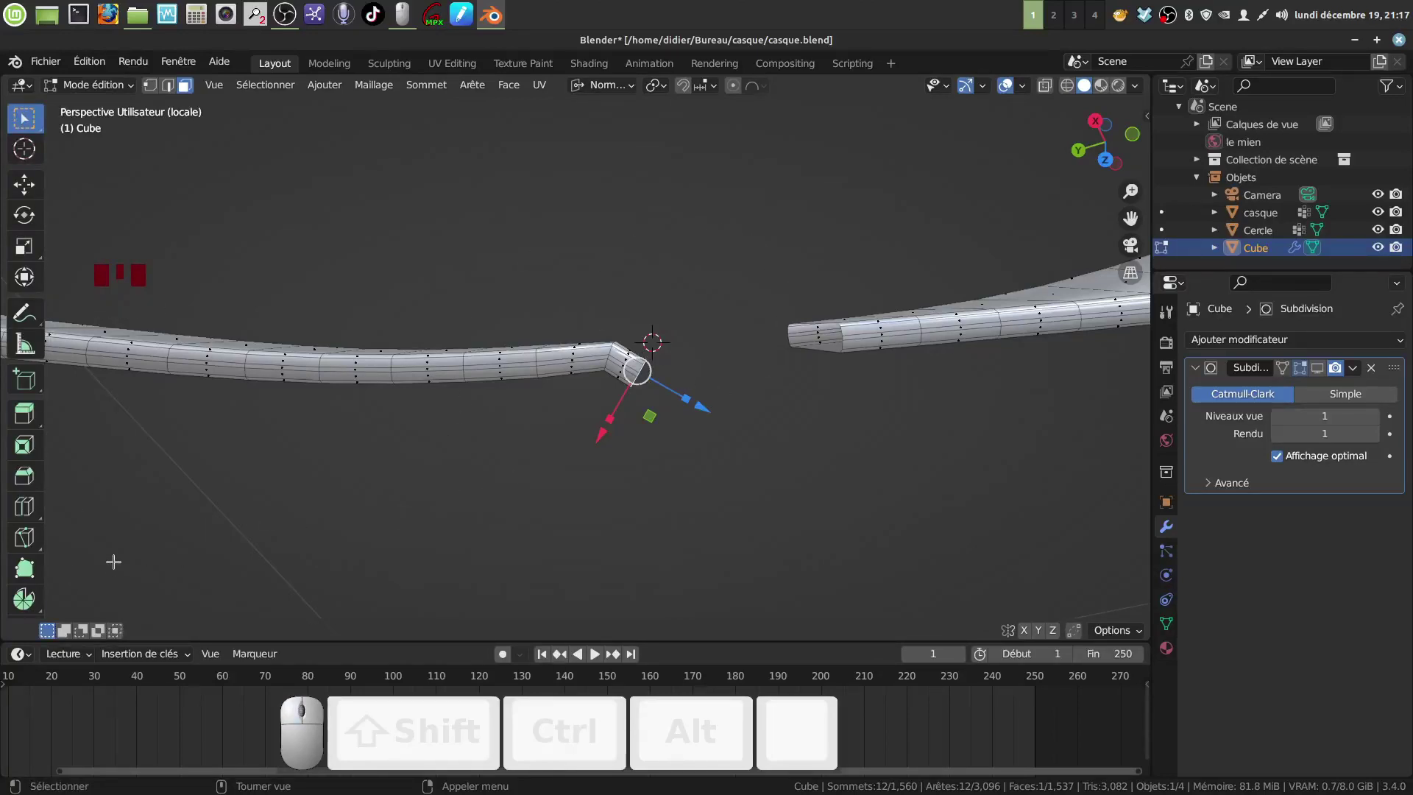
- Spin the end face about -238° around the 3D cursor in 6 steps to form a rolled hook
{"action": "left_click_drag", "start_coordinate": [23, 599], "coordinate": [93, 614]}
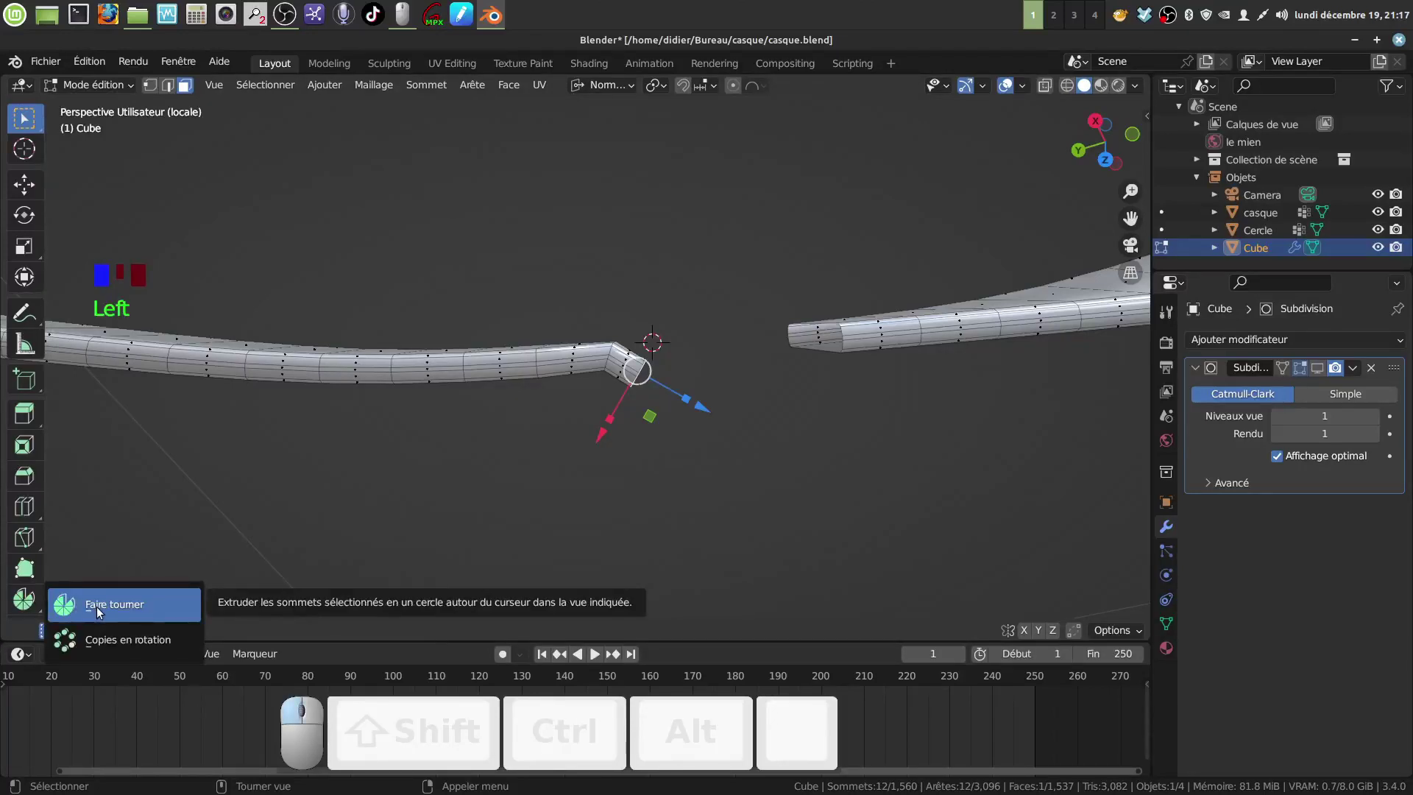
{"action": "left_click", "coordinate": [99, 613]}
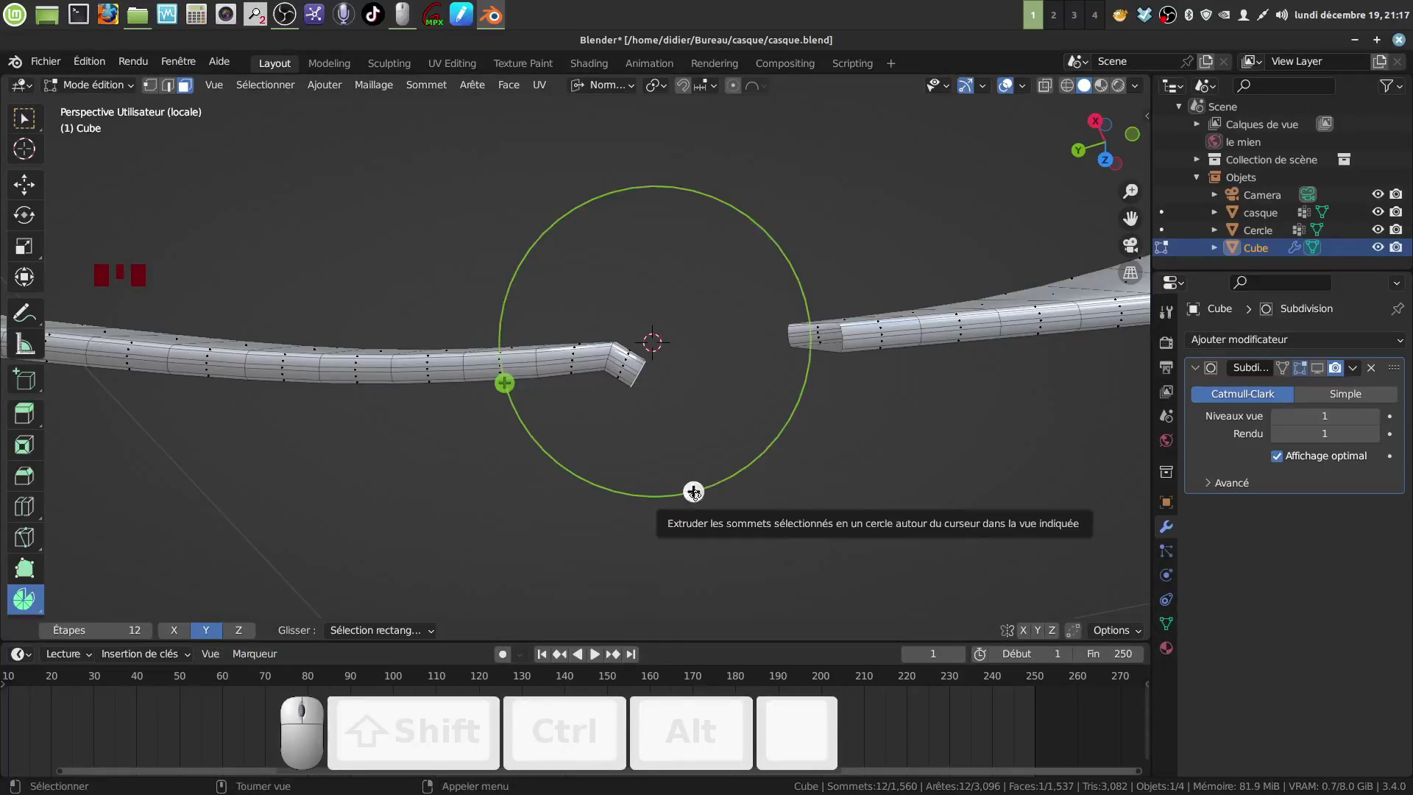
{"action": "left_click_drag", "start_coordinate": [505, 383], "coordinate": [663, 305]}
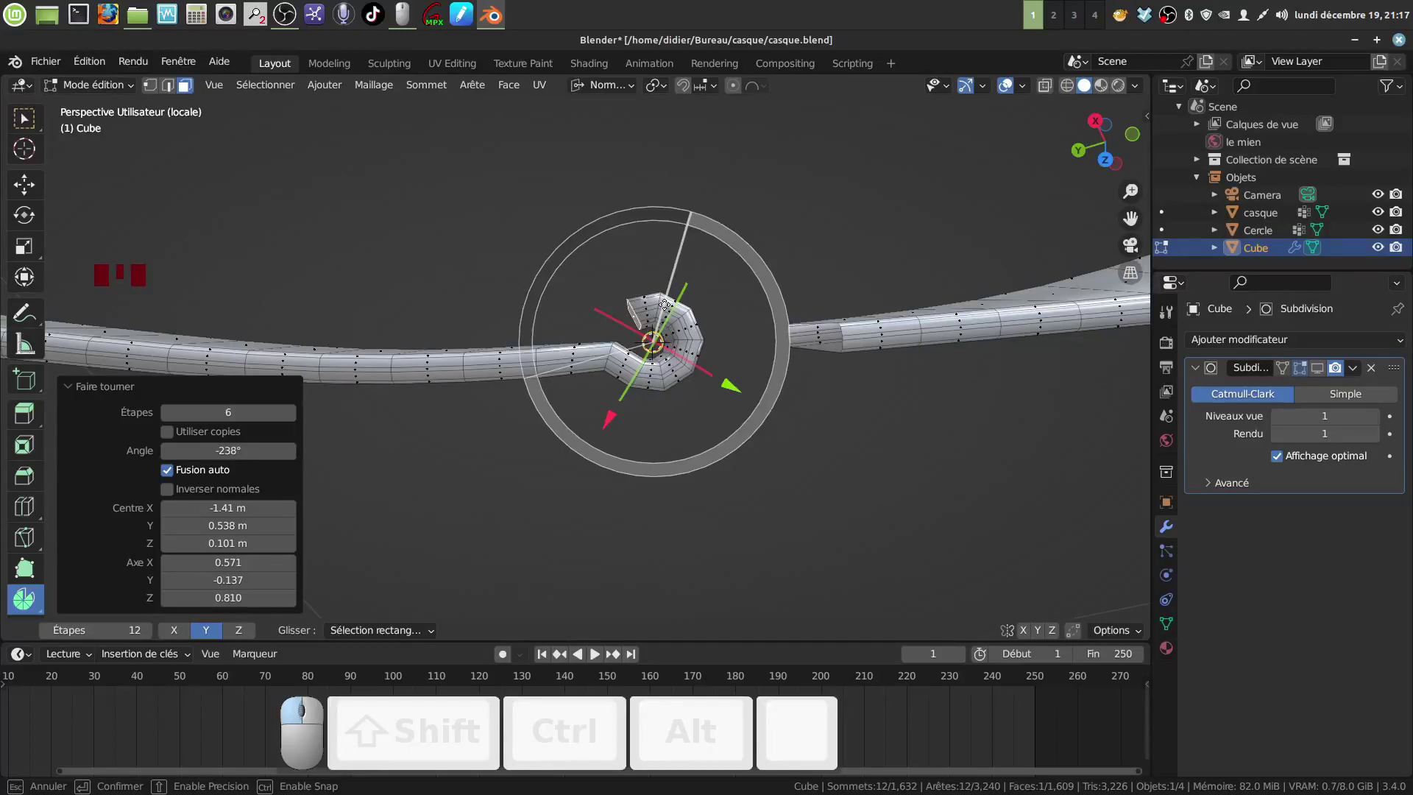
{"action": "left_click_drag", "start_coordinate": [664, 304], "coordinate": [665, 304]}
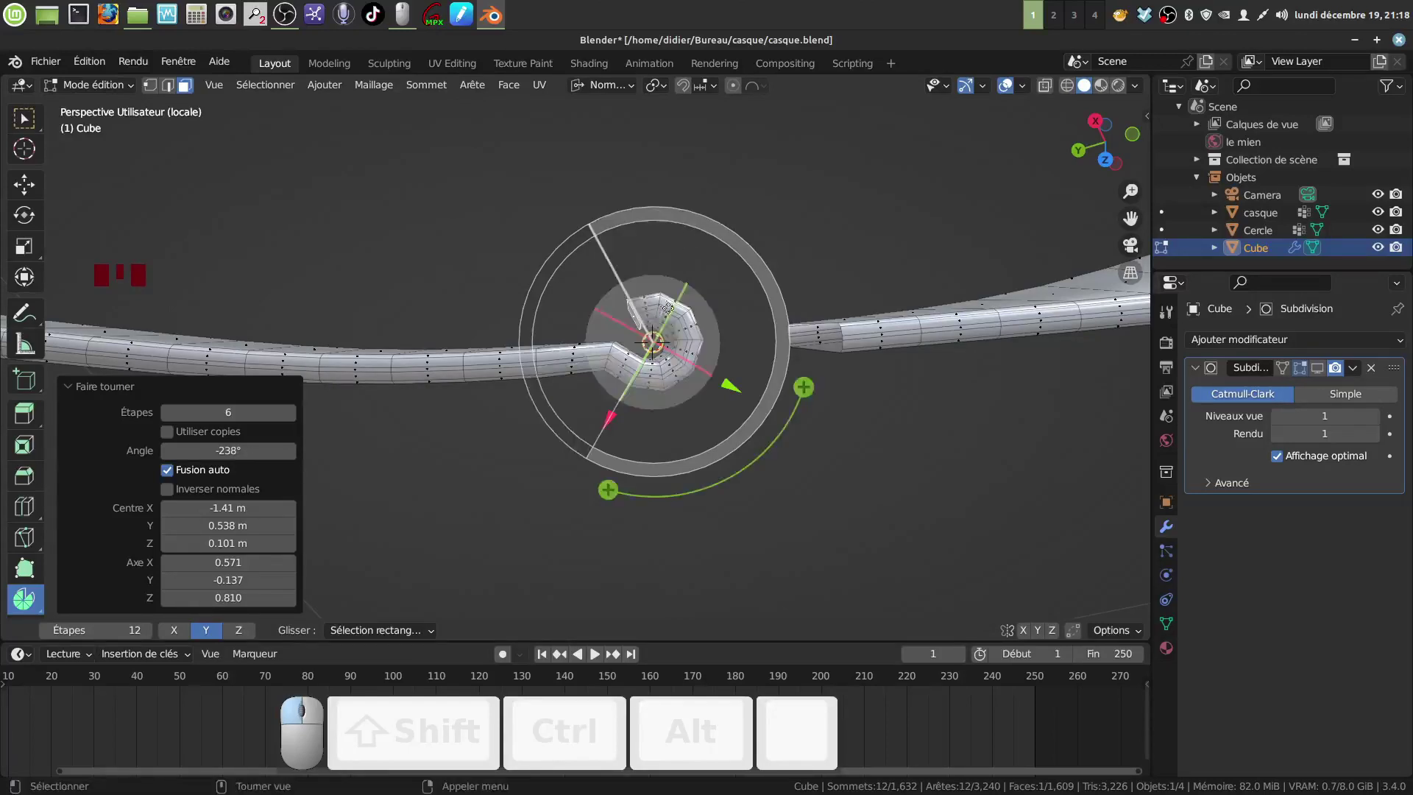
- Extrude the hook's end face about 0.022 m and rotate it about 27.8° in the view
{"action": "left_click", "coordinate": [17, 110]}
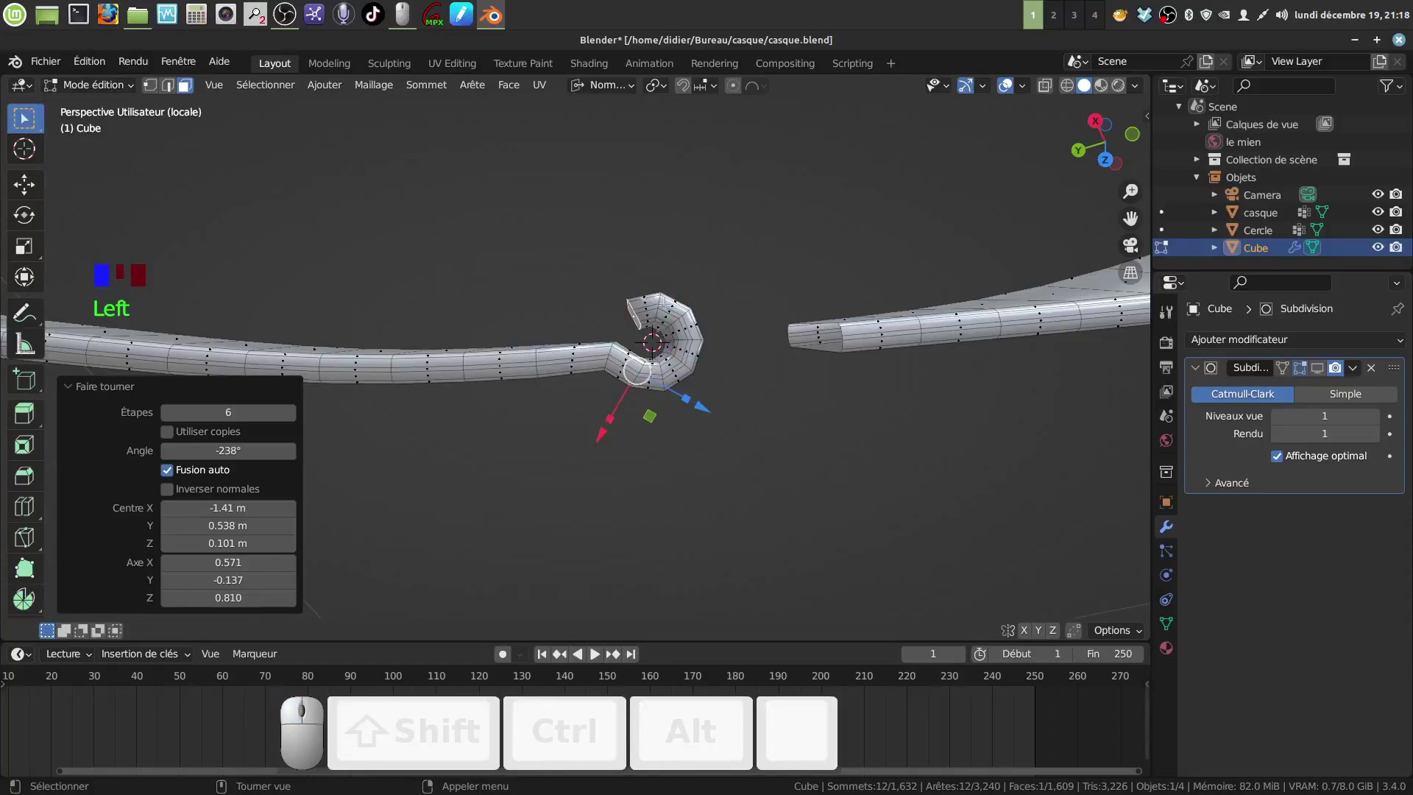
{"action": "key", "text": "e"}
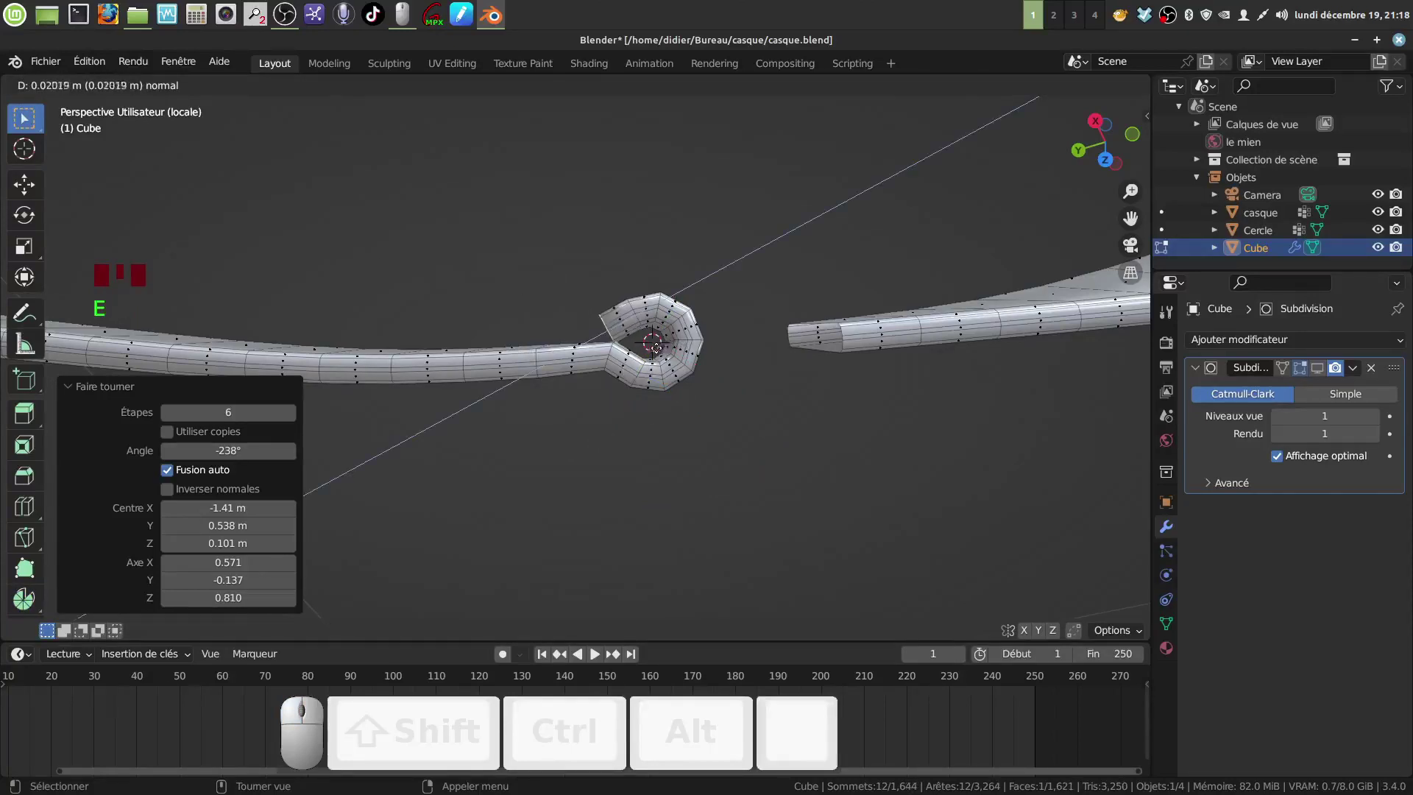
{"action": "left_click", "coordinate": [653, 344]}
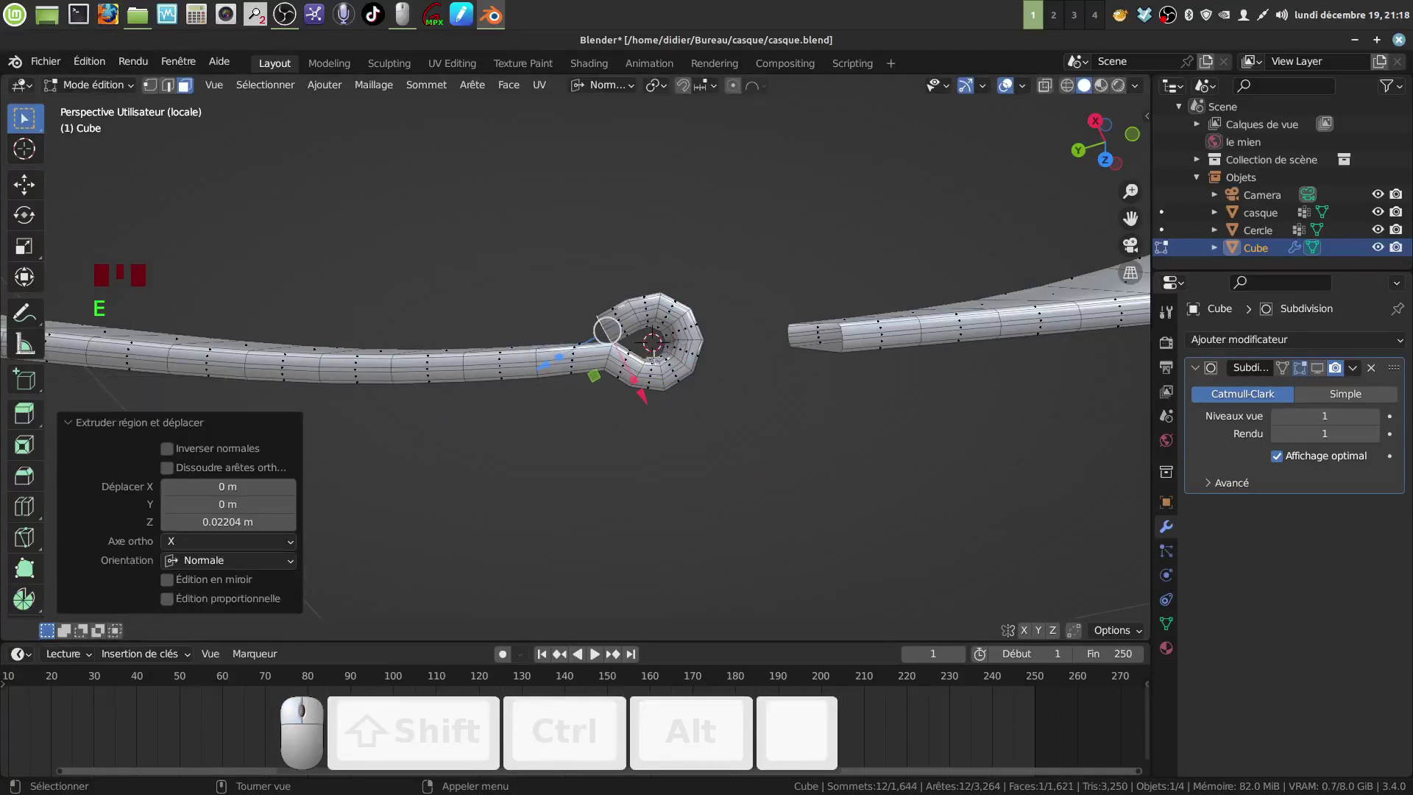
{"action": "key", "text": "r"}
{"action": "left_click", "coordinate": [652, 361]}
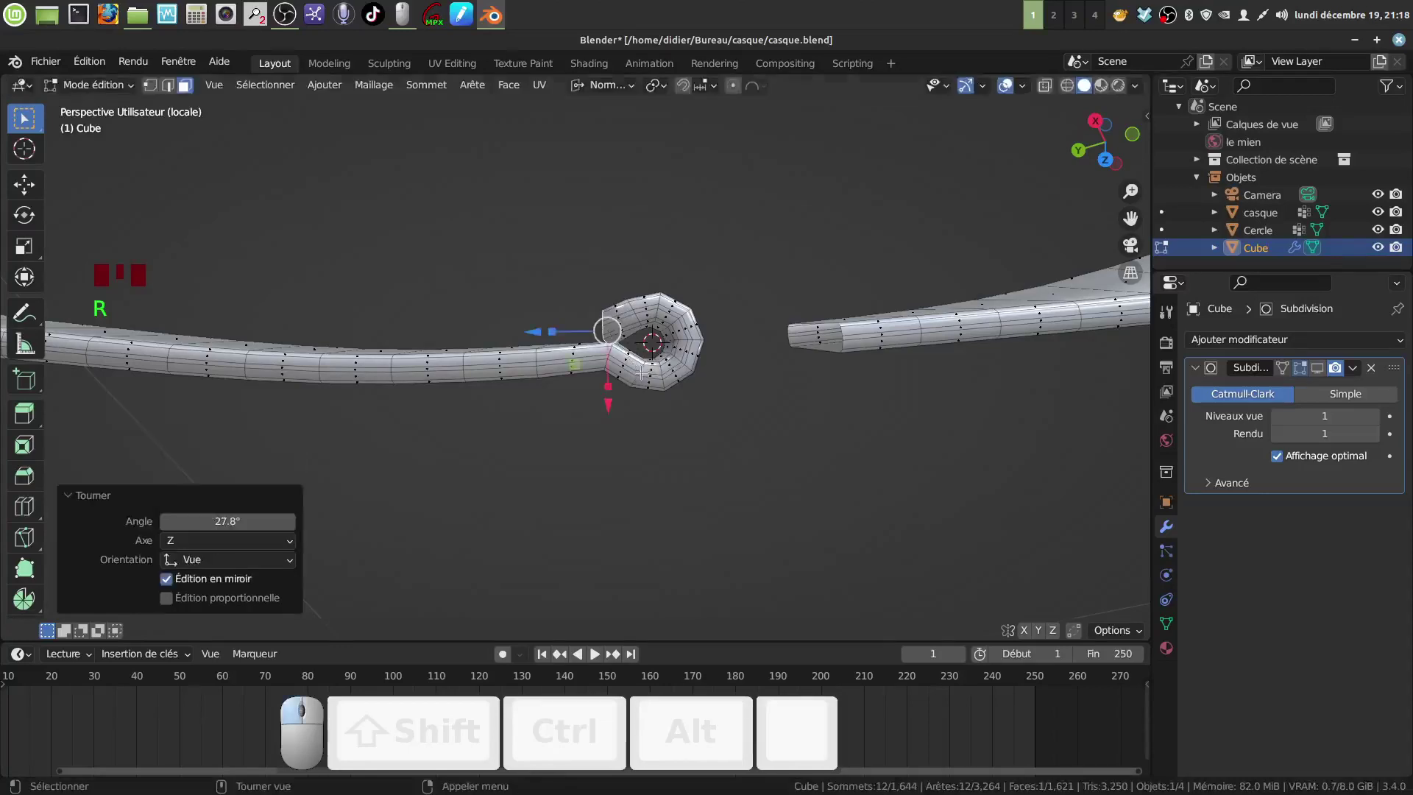
- Extrude the end face back alongside the band, moving it about 0.12 m along its normal Z axis
{"action": "key", "text": "e"}
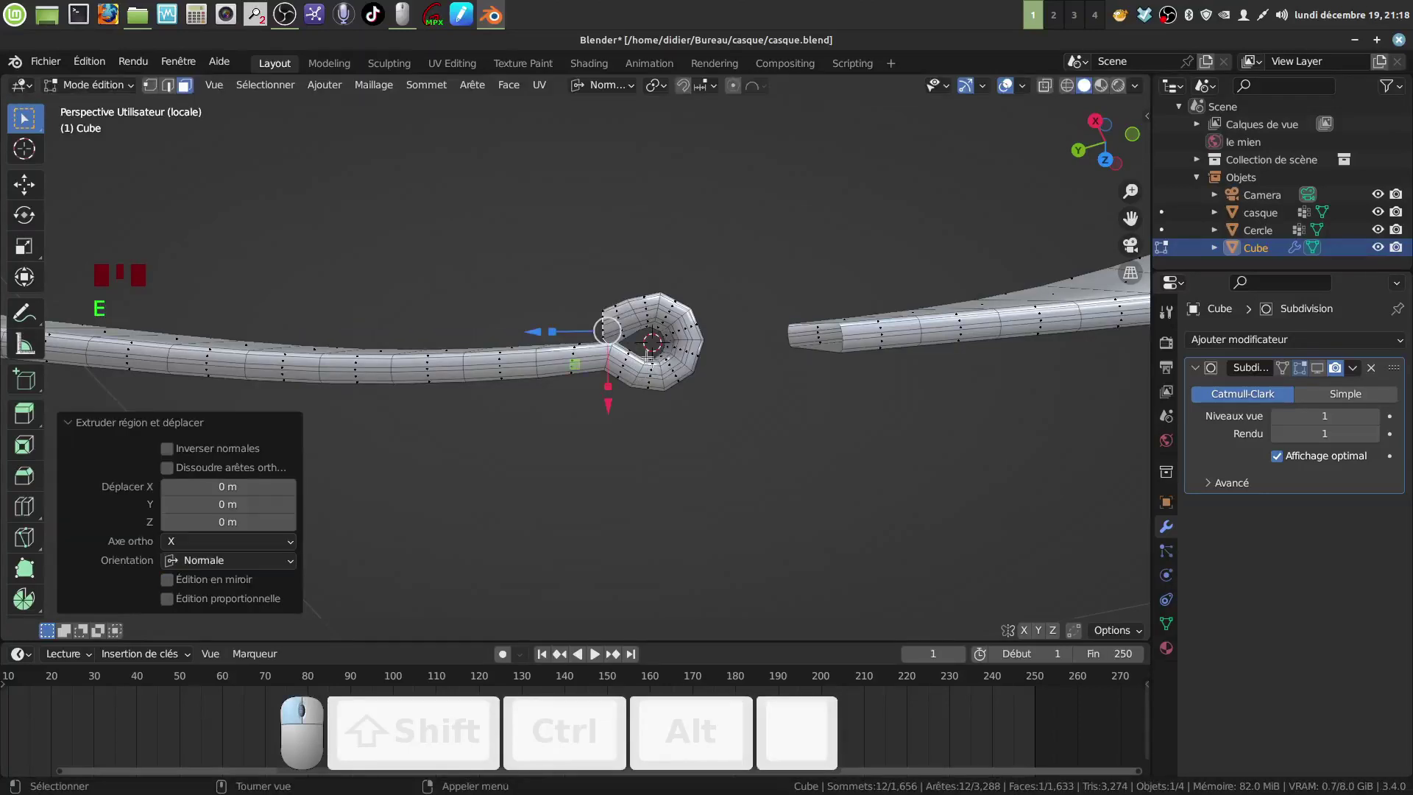
{"action": "left_click_drag", "start_coordinate": [472, 324], "coordinate": [355, 325]}
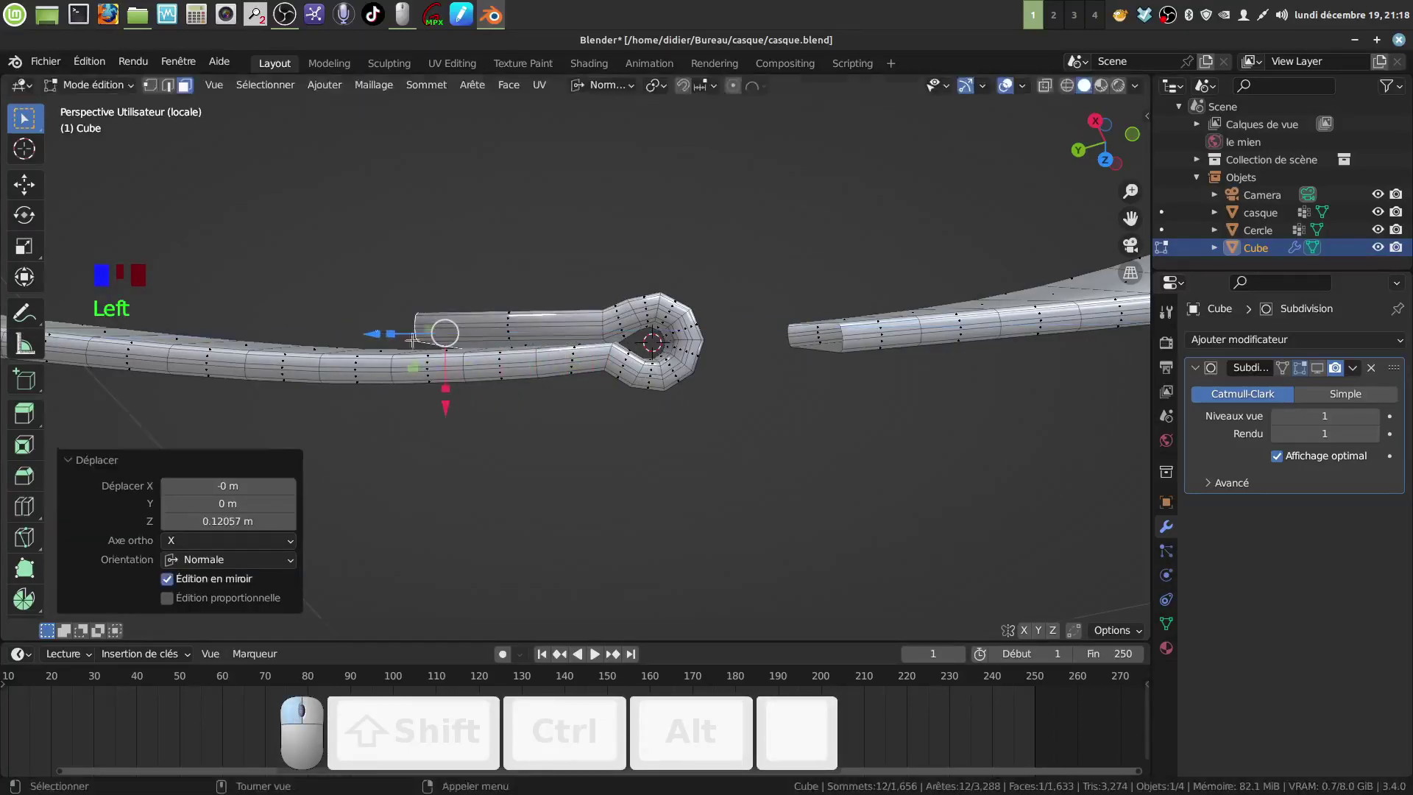
{"action": "left_click_drag", "start_coordinate": [447, 407], "coordinate": [445, 404]}
- Shift the flap's end face about 0.005 m along normal Y and -0.0043 m along normal X, and rotate it 1.69°
{"action": "middle_click_drag", "start_coordinate": [445, 404], "coordinate": [679, 226]}
{"action": "left_click_drag", "start_coordinate": [444, 263], "coordinate": [443, 256]}
{"action": "middle_click_drag", "start_coordinate": [566, 272], "coordinate": [442, 239]}
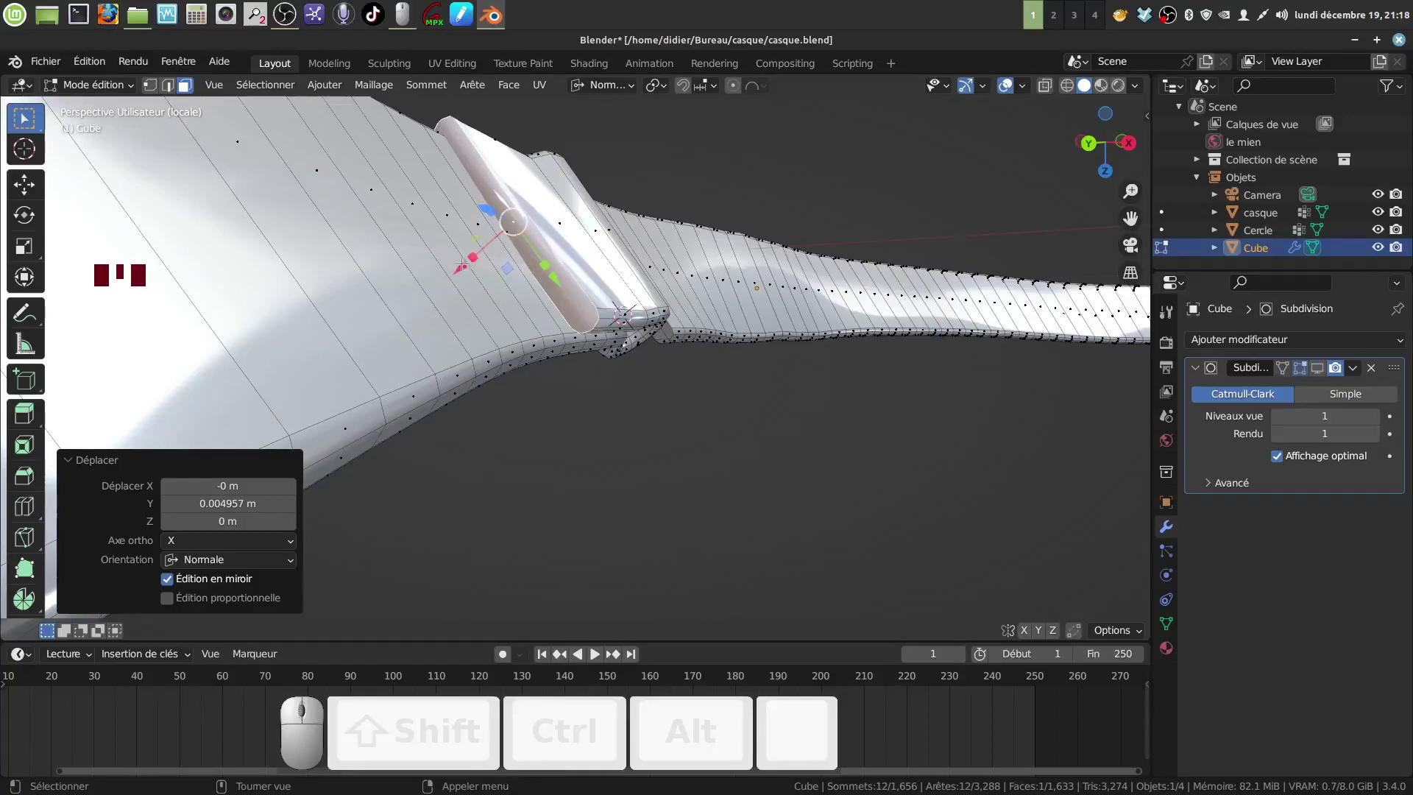
{"action": "left_click_drag", "start_coordinate": [461, 264], "coordinate": [467, 260]}
{"action": "middle_click_drag", "start_coordinate": [581, 275], "coordinate": [621, 305]}
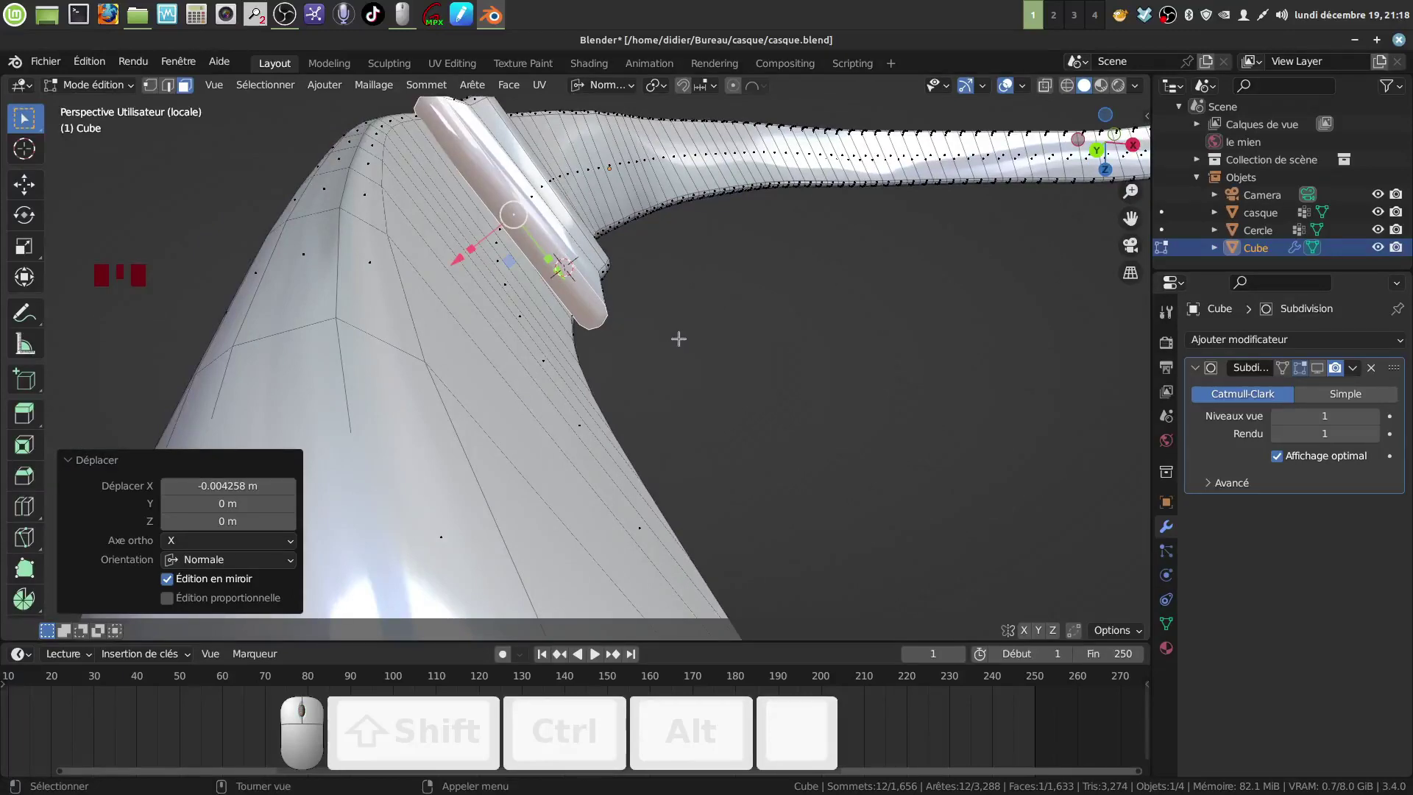
{"action": "key", "text": "r"}
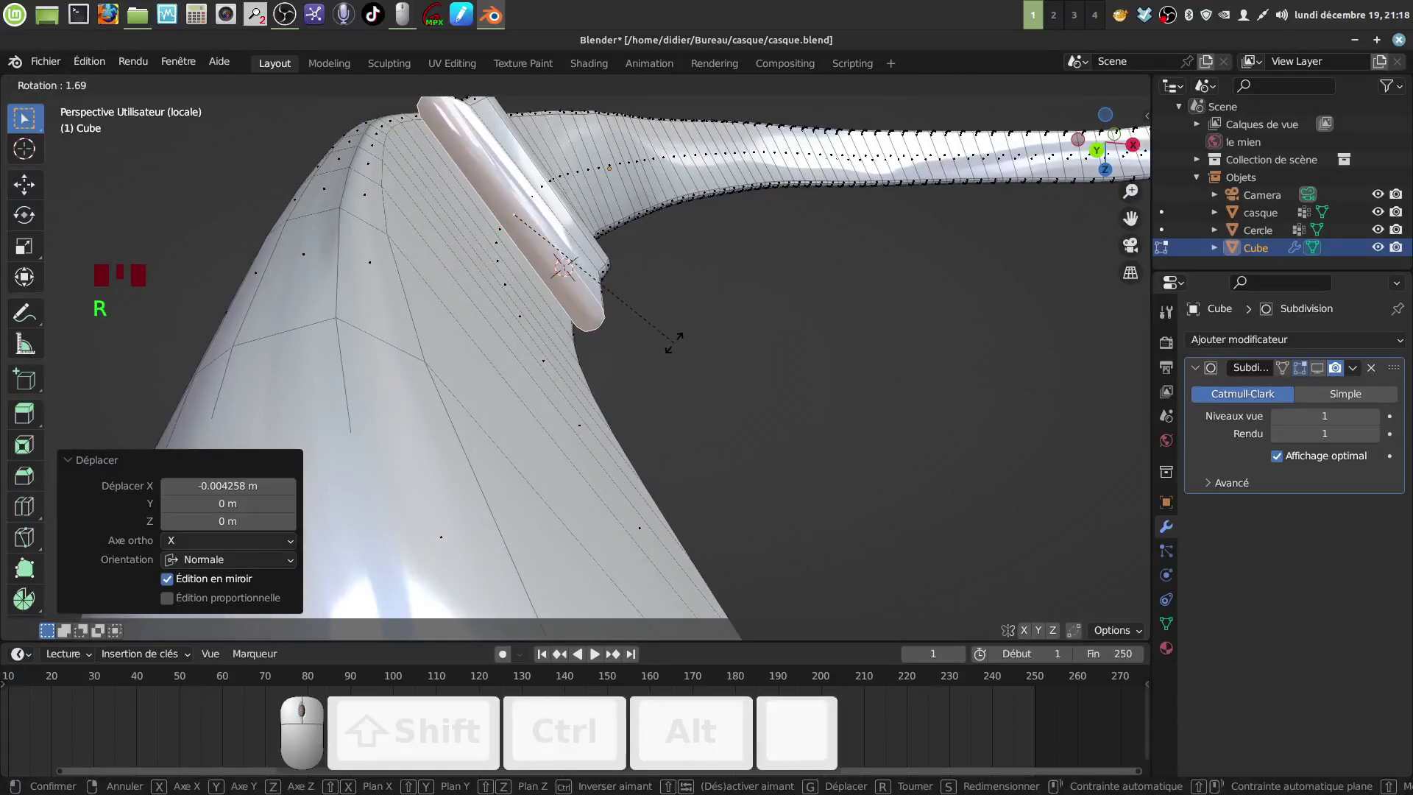
{"action": "left_click", "coordinate": [675, 343]}
- Turn on the Subdivision modifier's viewport display for the band
{"action": "mouse_move", "coordinate": [672, 338]}
{"action": "middle_mouse_down"}
{"action": "mouse_move", "coordinate": [719, 420]}
{"action": "mouse_move", "coordinate": [636, 361]}
{"action": "mouse_move", "coordinate": [670, 361]}
{"action": "middle_mouse_up"}
{"action": "middle_click_drag", "start_coordinate": [671, 434], "coordinate": [679, 320], "text": "shift"}
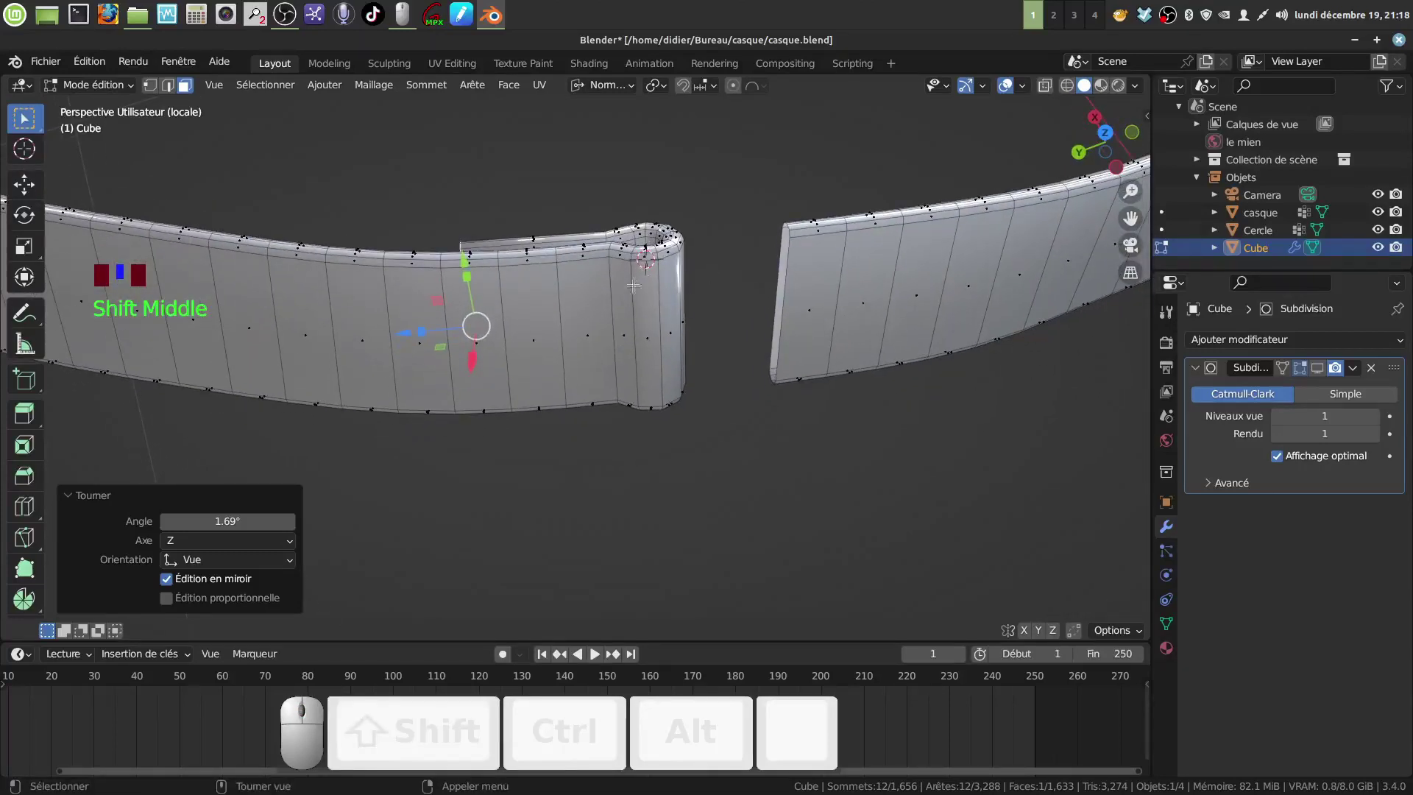
{"action": "left_click", "coordinate": [590, 413]}
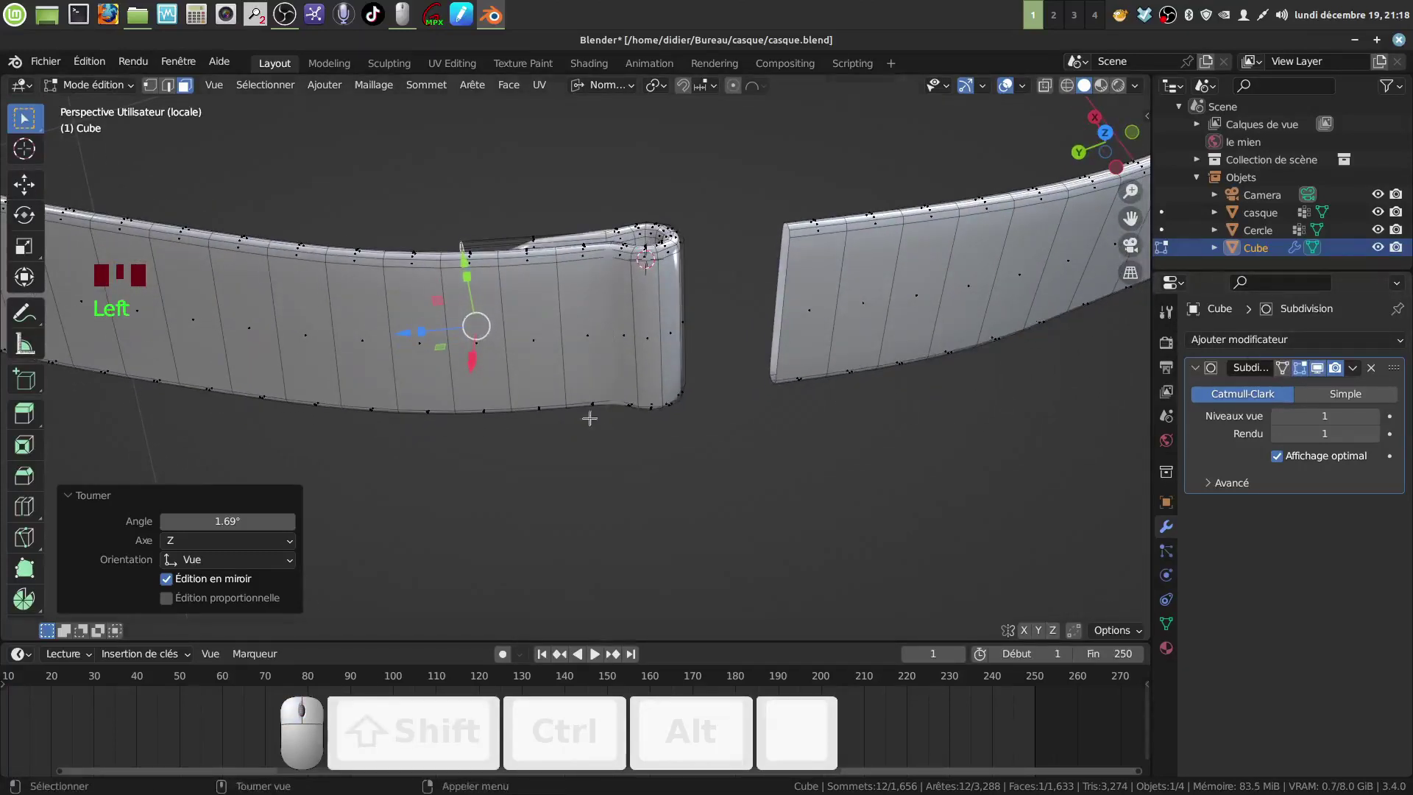
- Add a loop cut across the folded flap, slid close to its end edge with a factor of about -0.862
{"action": "middle_click_drag", "start_coordinate": [590, 413], "coordinate": [577, 455]}
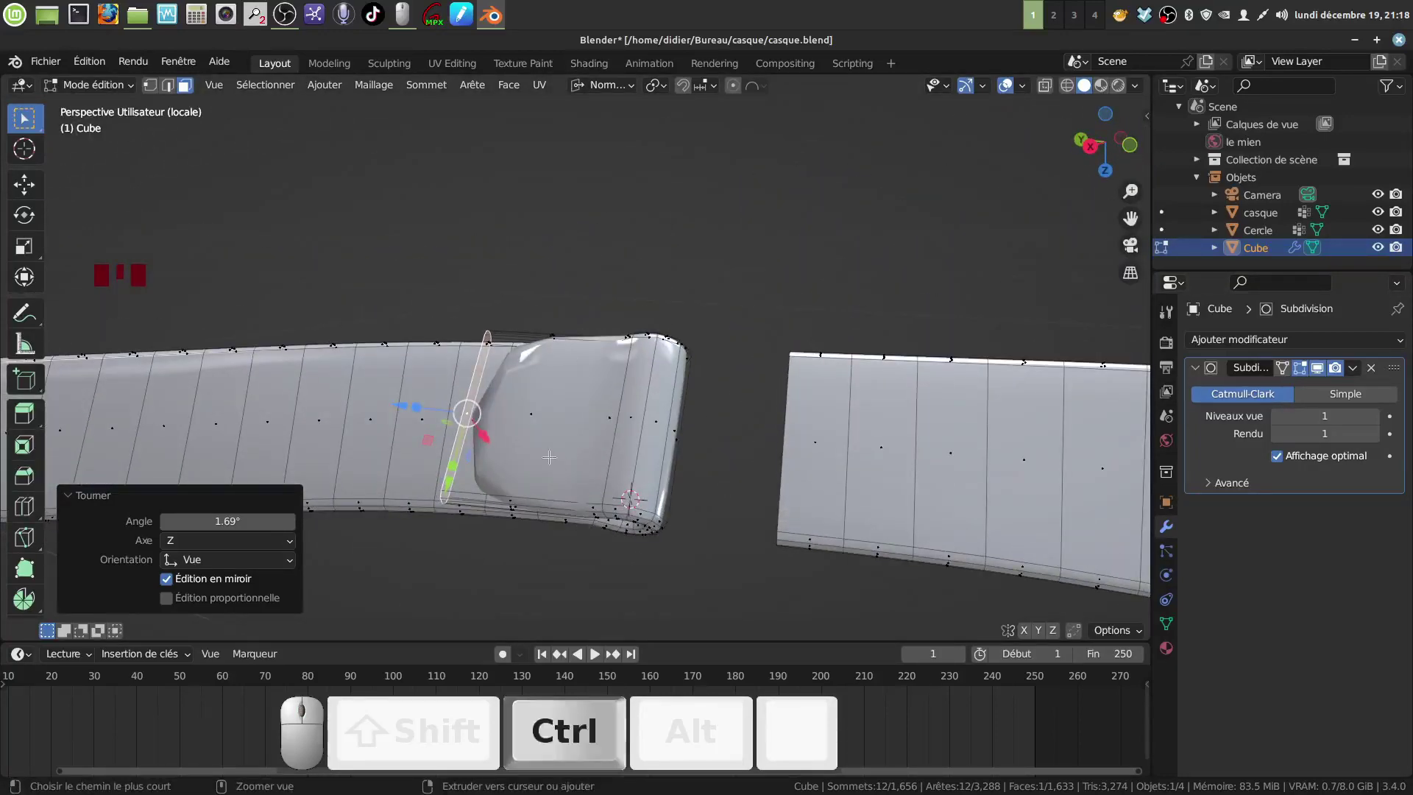
{"action": "key", "text": "ctrl+r"}
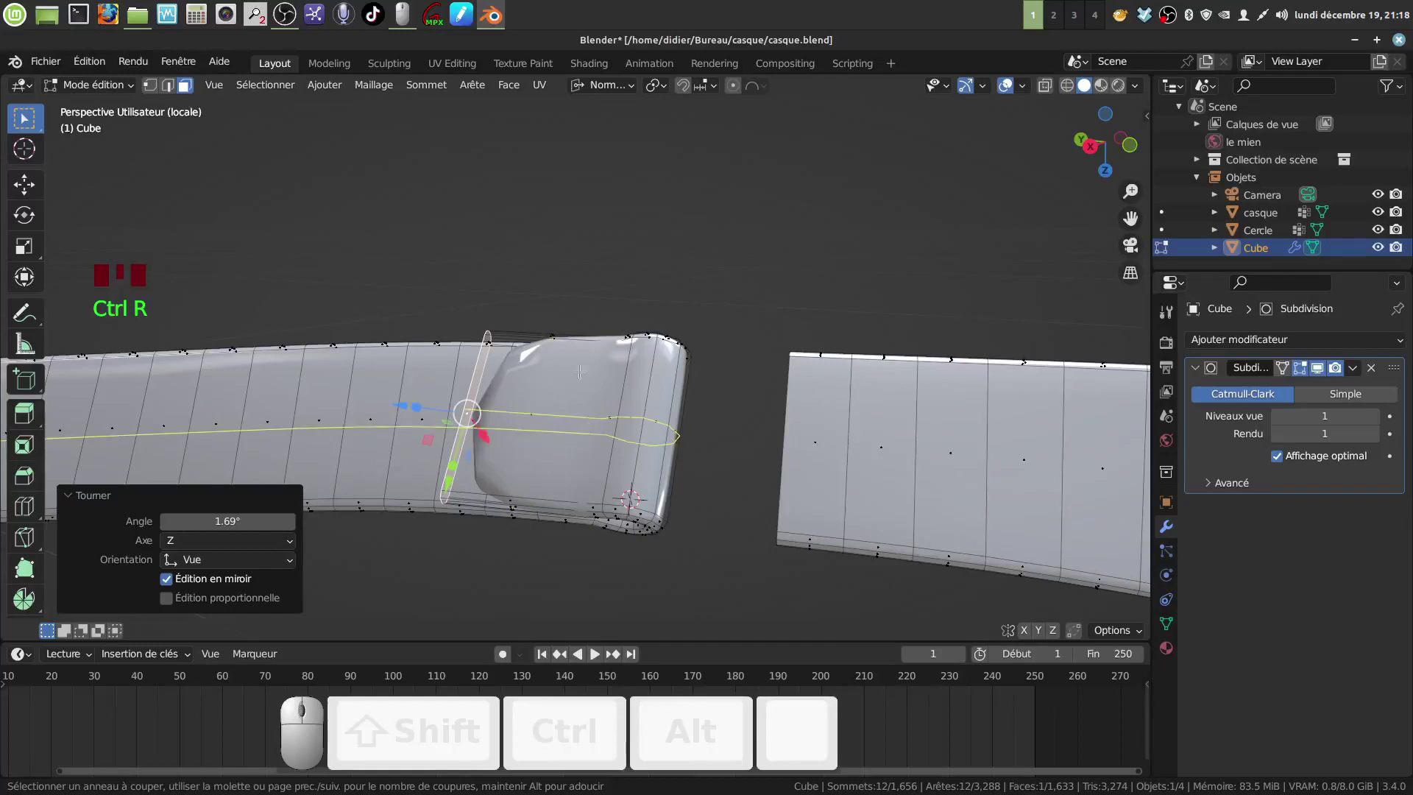
{"action": "left_click", "coordinate": [541, 364]}
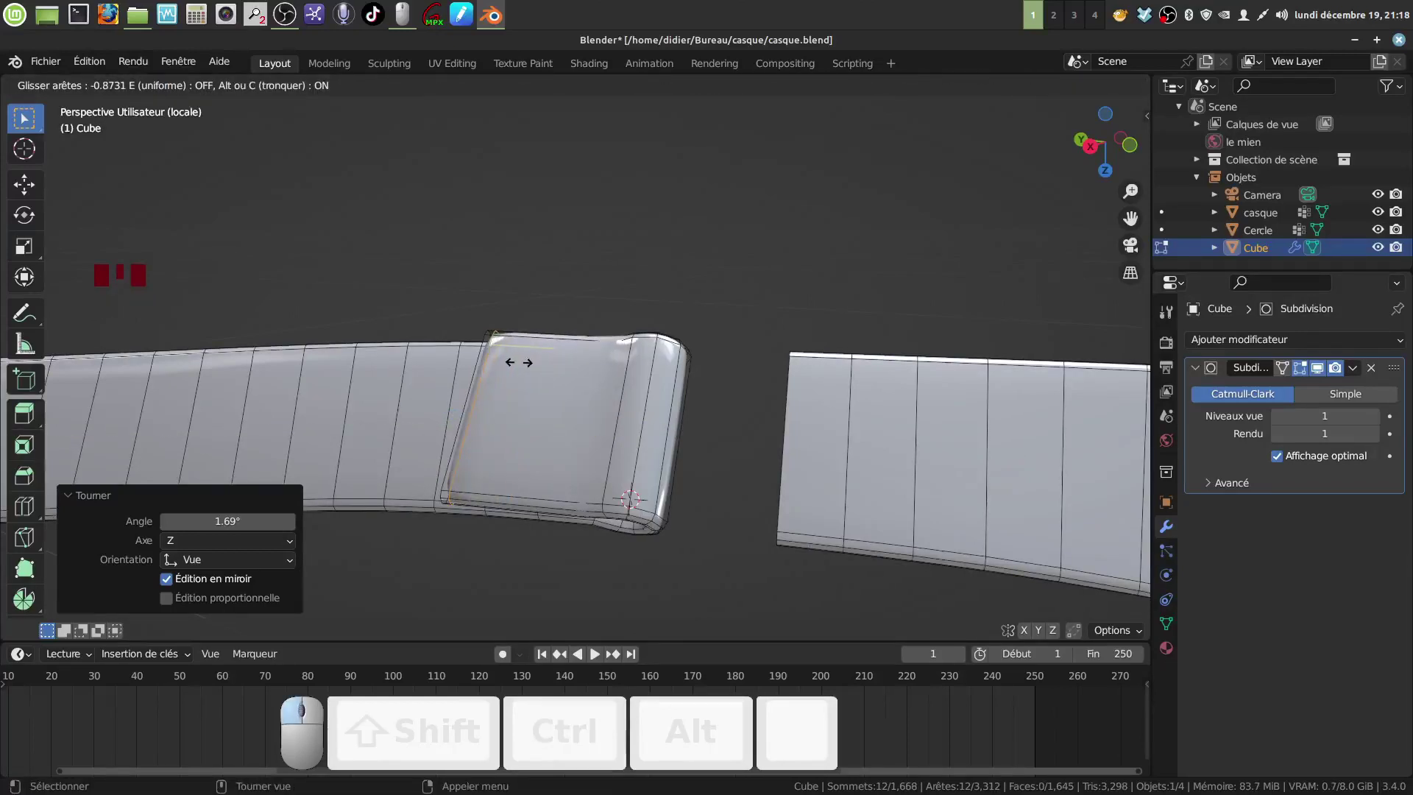
{"action": "left_click", "coordinate": [527, 362]}
{"action": "middle_click_drag", "start_coordinate": [527, 362], "coordinate": [606, 296]}
{"action": "scroll", "coordinate": [530, 540], "scroll_direction": "down", "scroll_amount": 2}
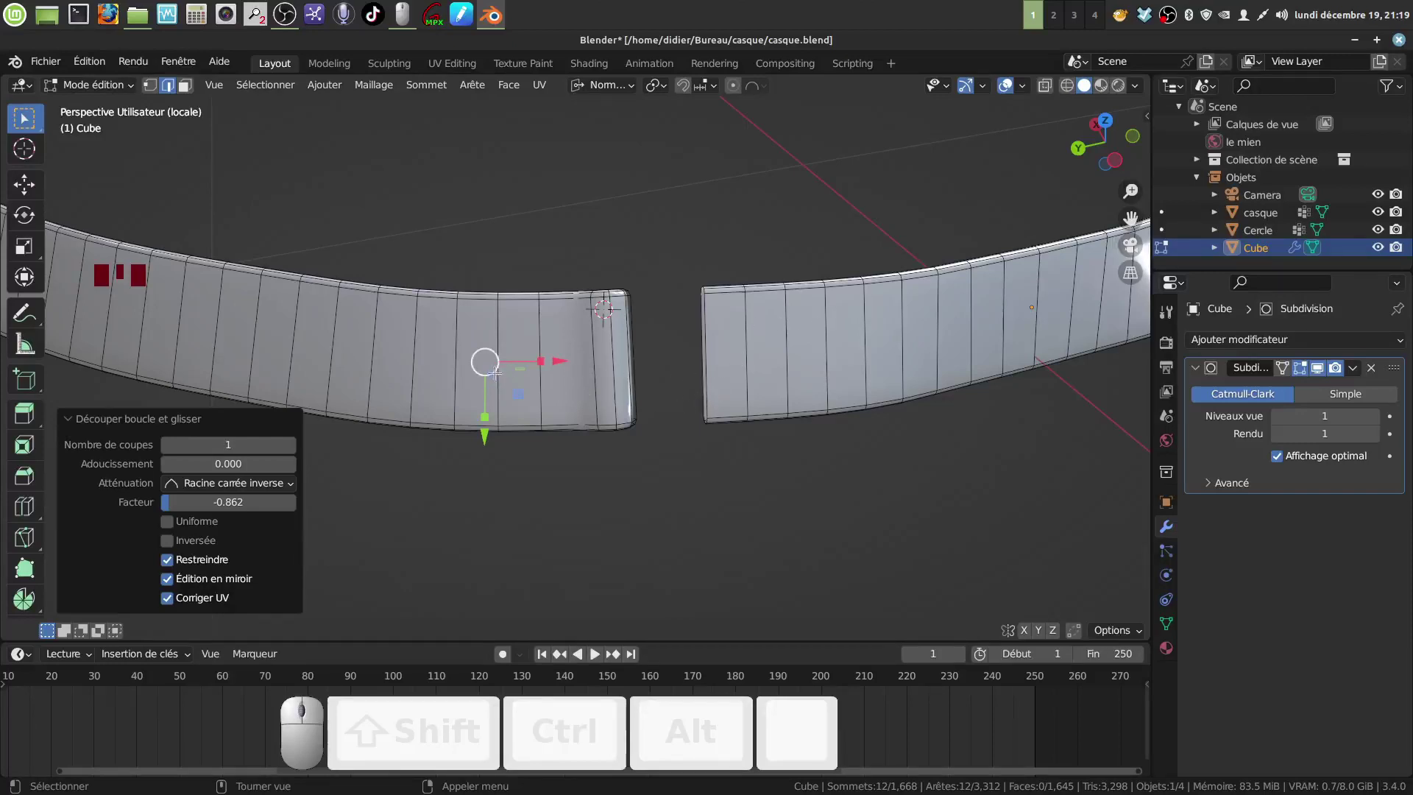
{"action": "middle_click_drag", "start_coordinate": [791, 347], "coordinate": [685, 404]}
{"action": "middle_click_drag", "start_coordinate": [610, 312], "coordinate": [624, 250]}
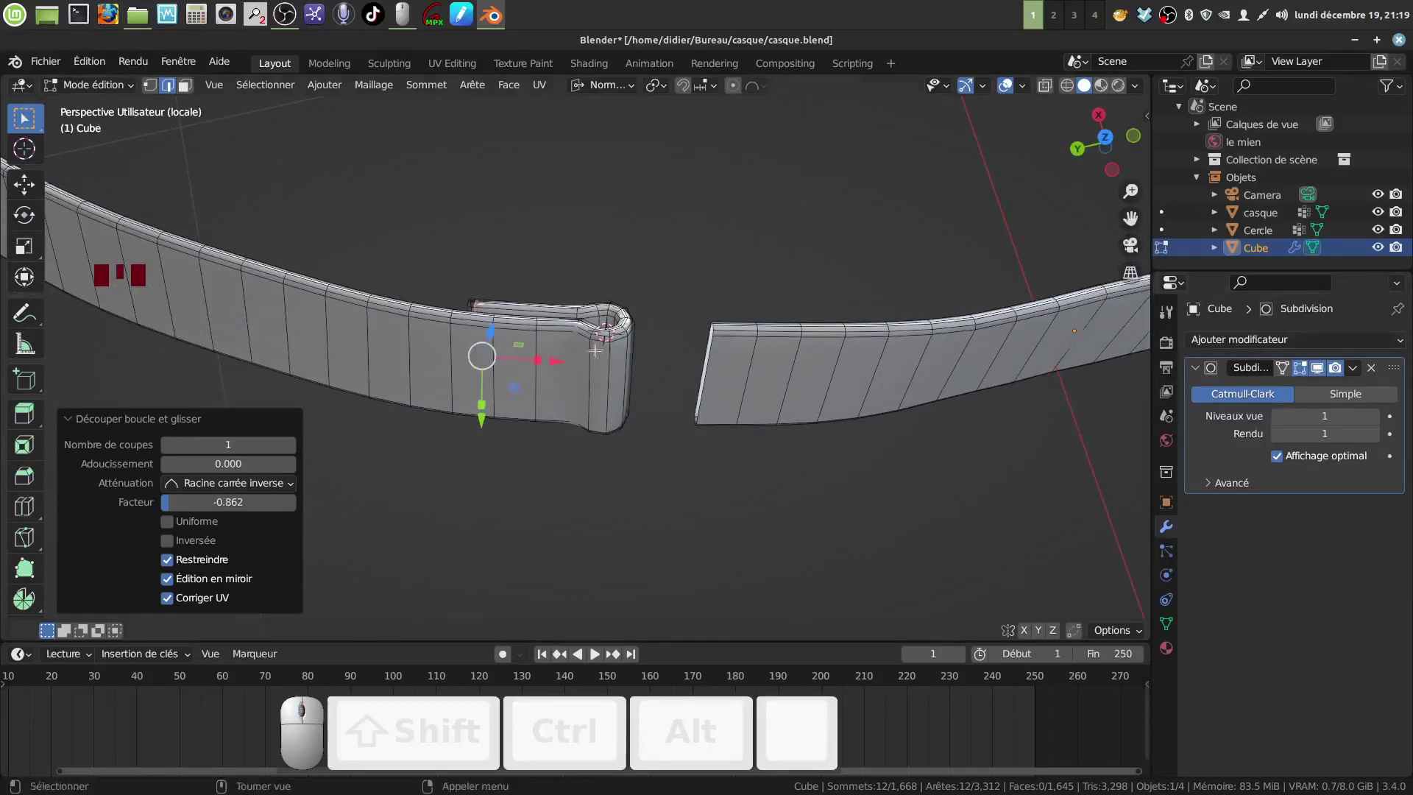
{"action": "middle_click_drag", "start_coordinate": [576, 358], "coordinate": [575, 355]}
{"action": "scroll", "coordinate": [594, 354], "scroll_direction": "down", "scroll_amount": 3}
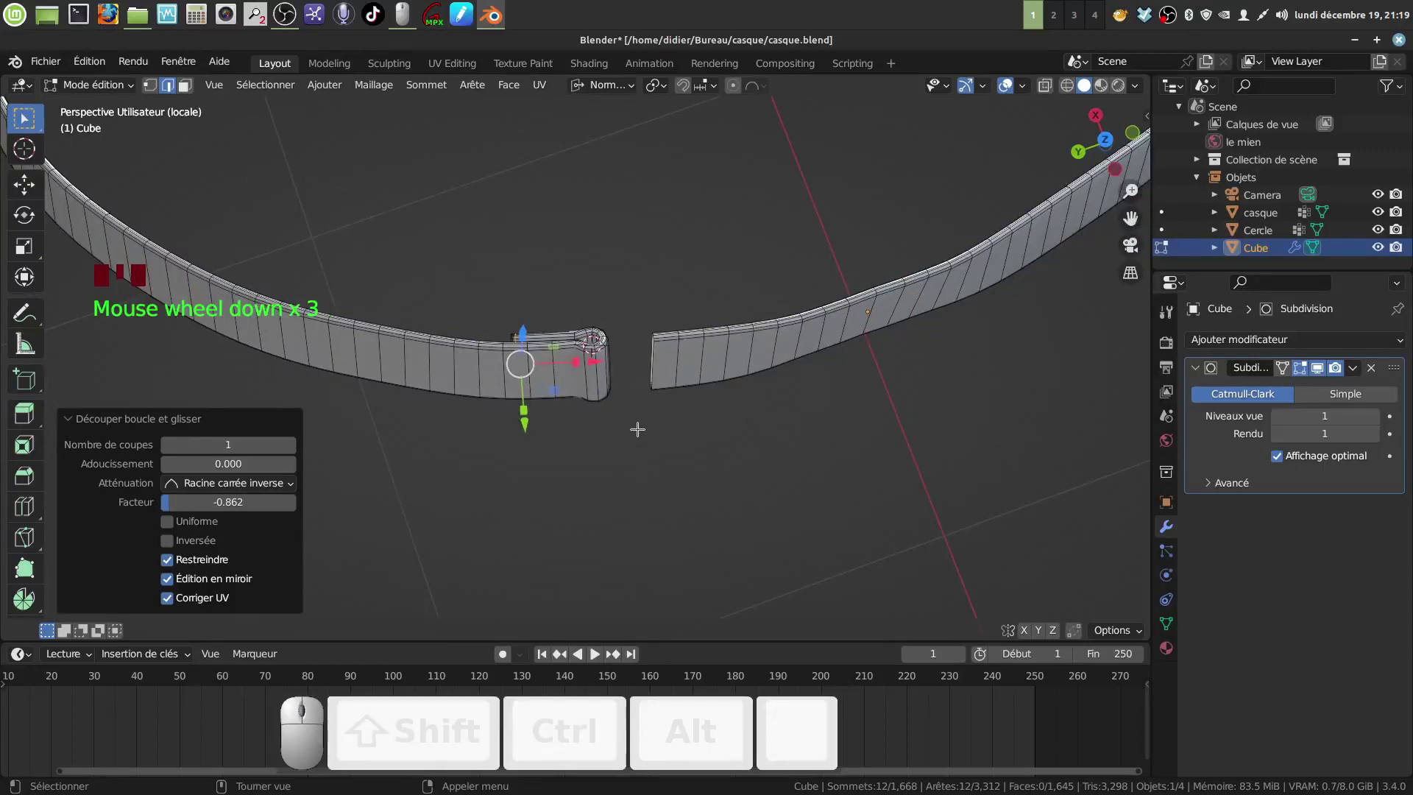
- Leave mesh editing, deselect the band, and add a 2 m plane at the 3D cursor in front view
{"action": "key", "text": "KP_1"}
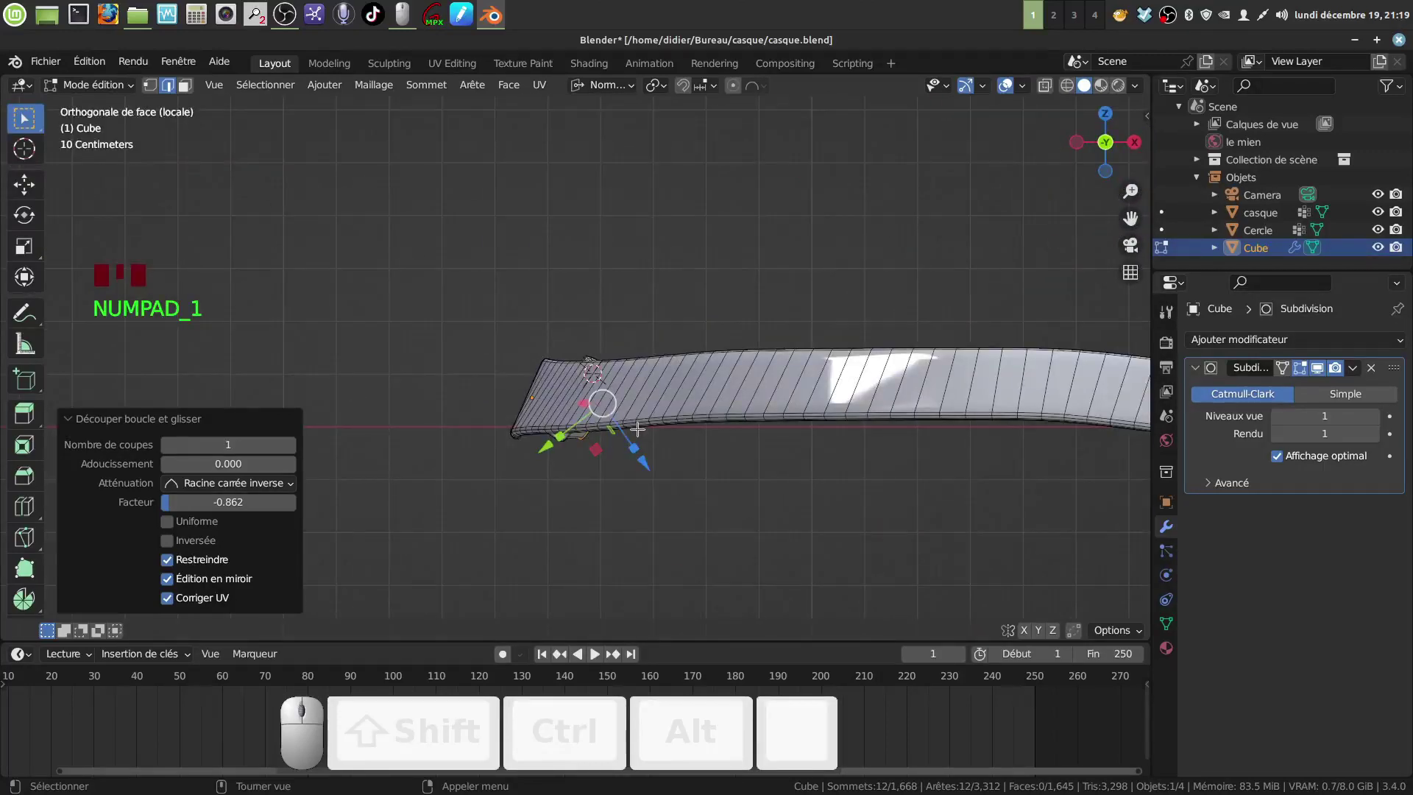
{"action": "key", "text": "Tab"}
{"action": "left_click", "coordinate": [699, 514]}
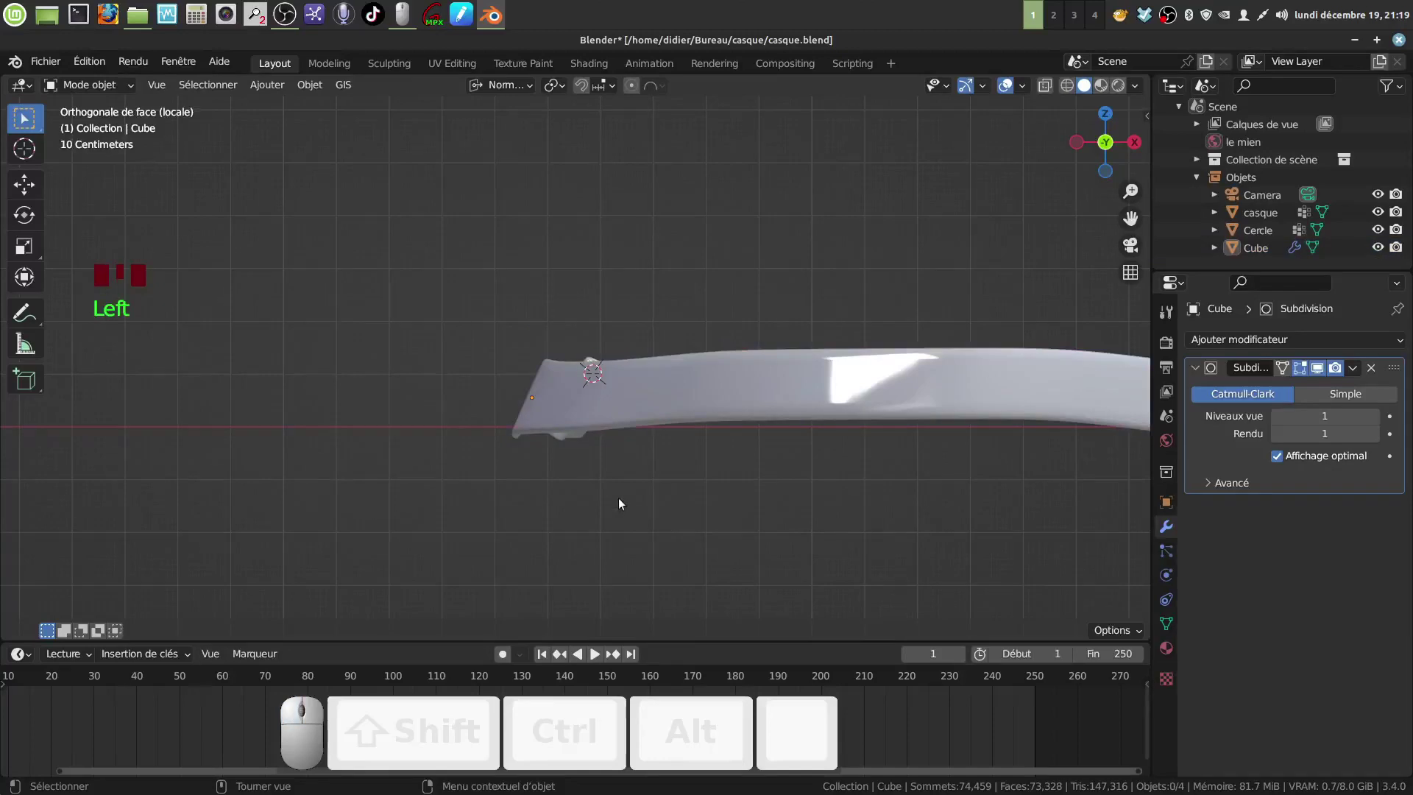
{"action": "scroll", "coordinate": [596, 508], "scroll_direction": "down", "scroll_amount": 2}
{"action": "middle_click_drag", "start_coordinate": [596, 512], "coordinate": [599, 498], "text": "shift"}
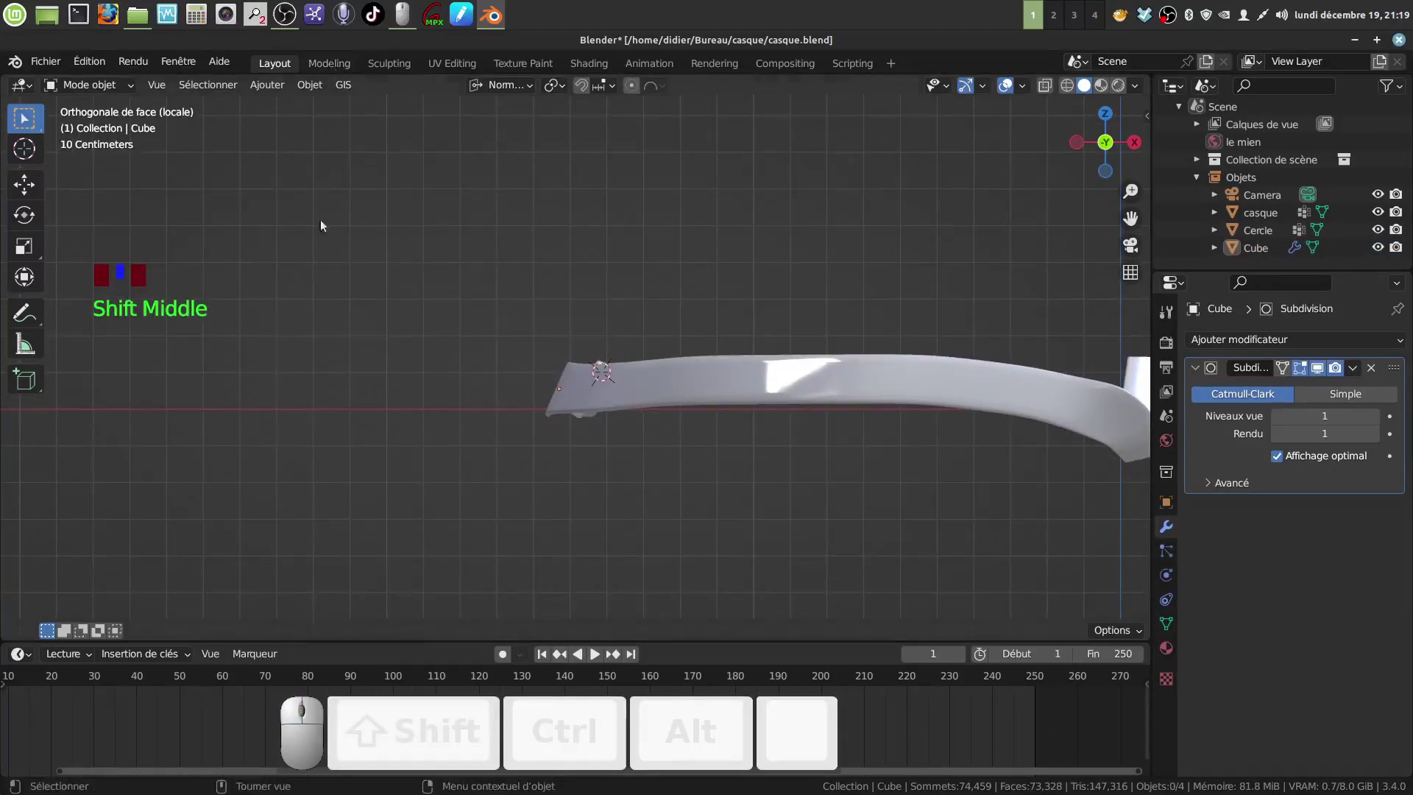
{"action": "left_click", "coordinate": [254, 86]}
{"action": "mouse_move", "coordinate": [295, 105]}
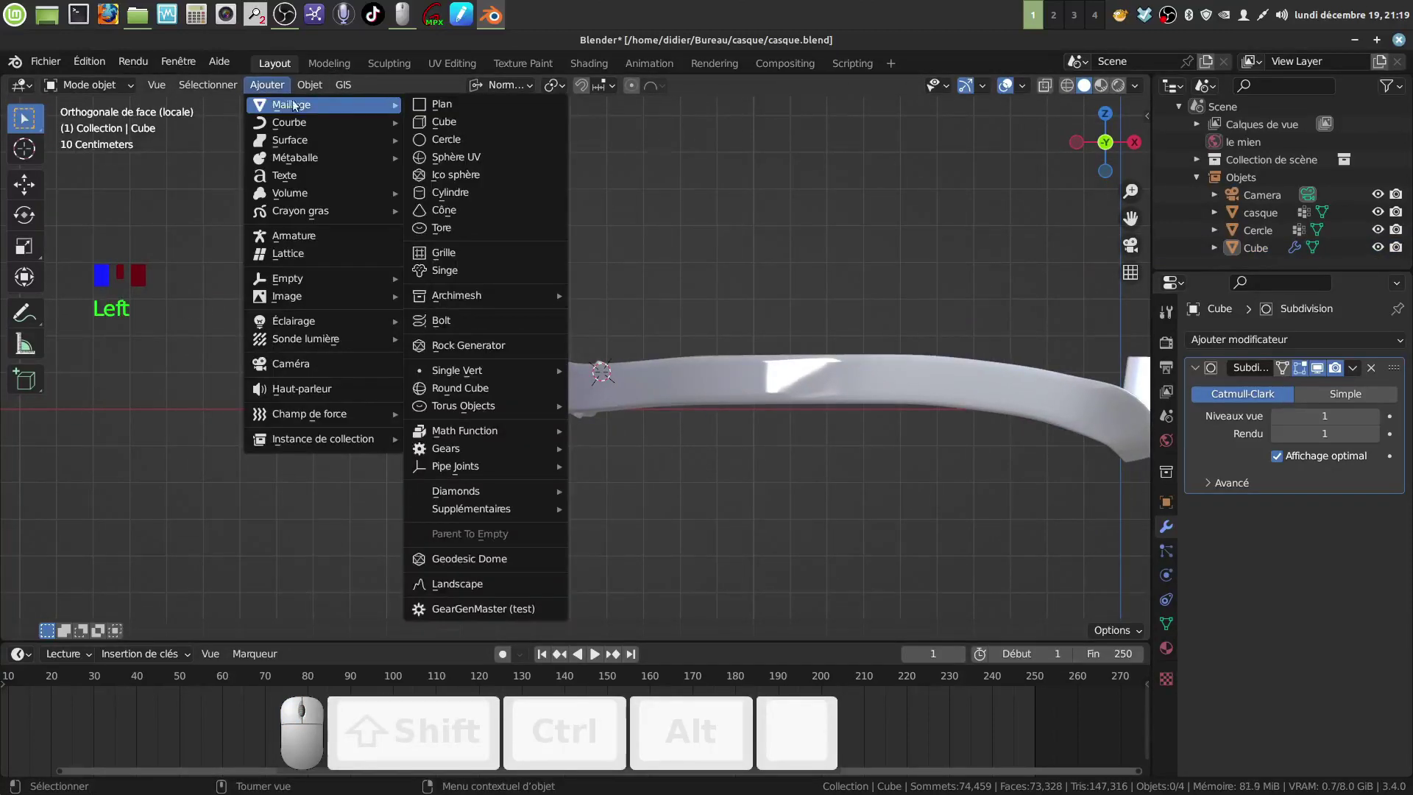
{"action": "left_click", "coordinate": [456, 103]}
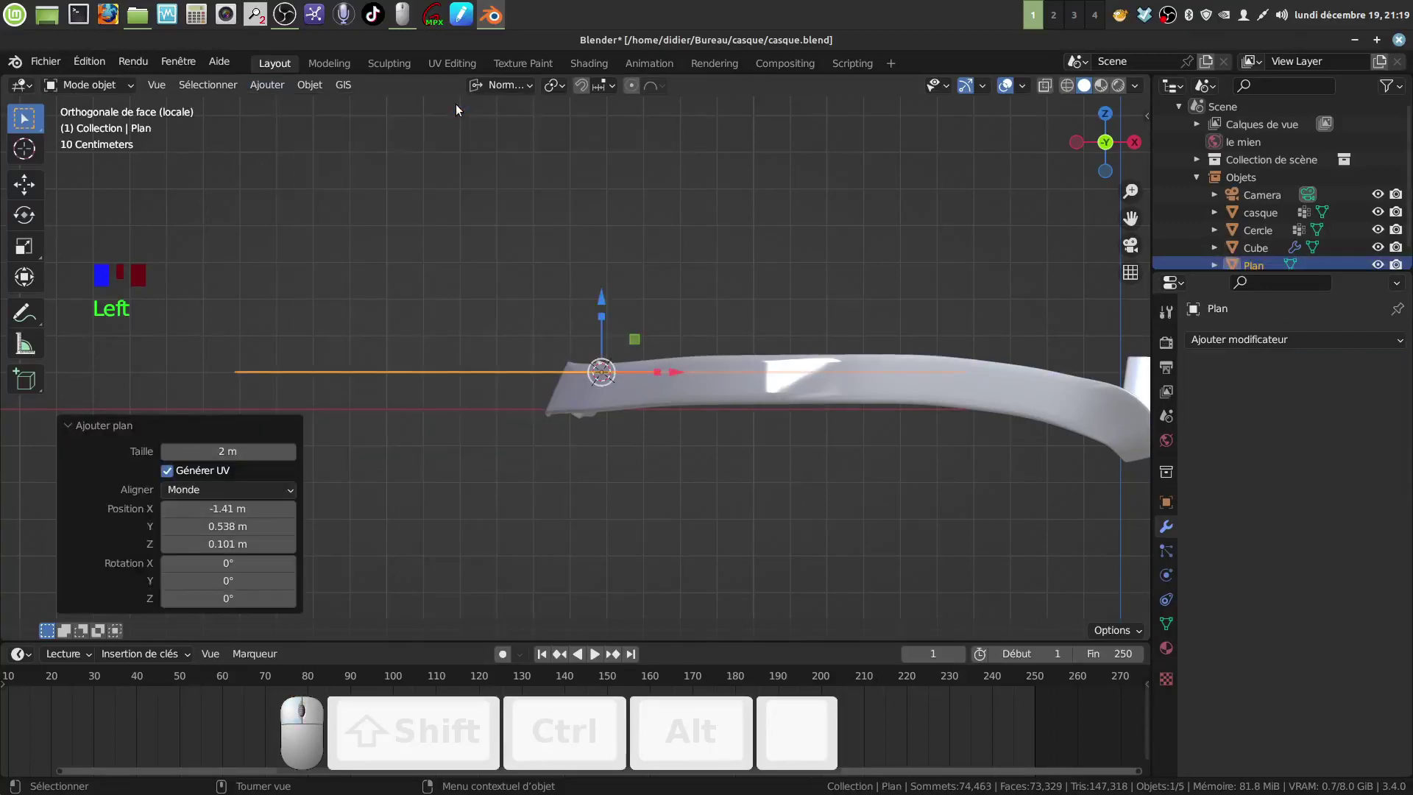
- Edit the plane's mesh, set the transform orientation to Global, and rotate the plane 90° around X
{"action": "key", "text": "Tab"}
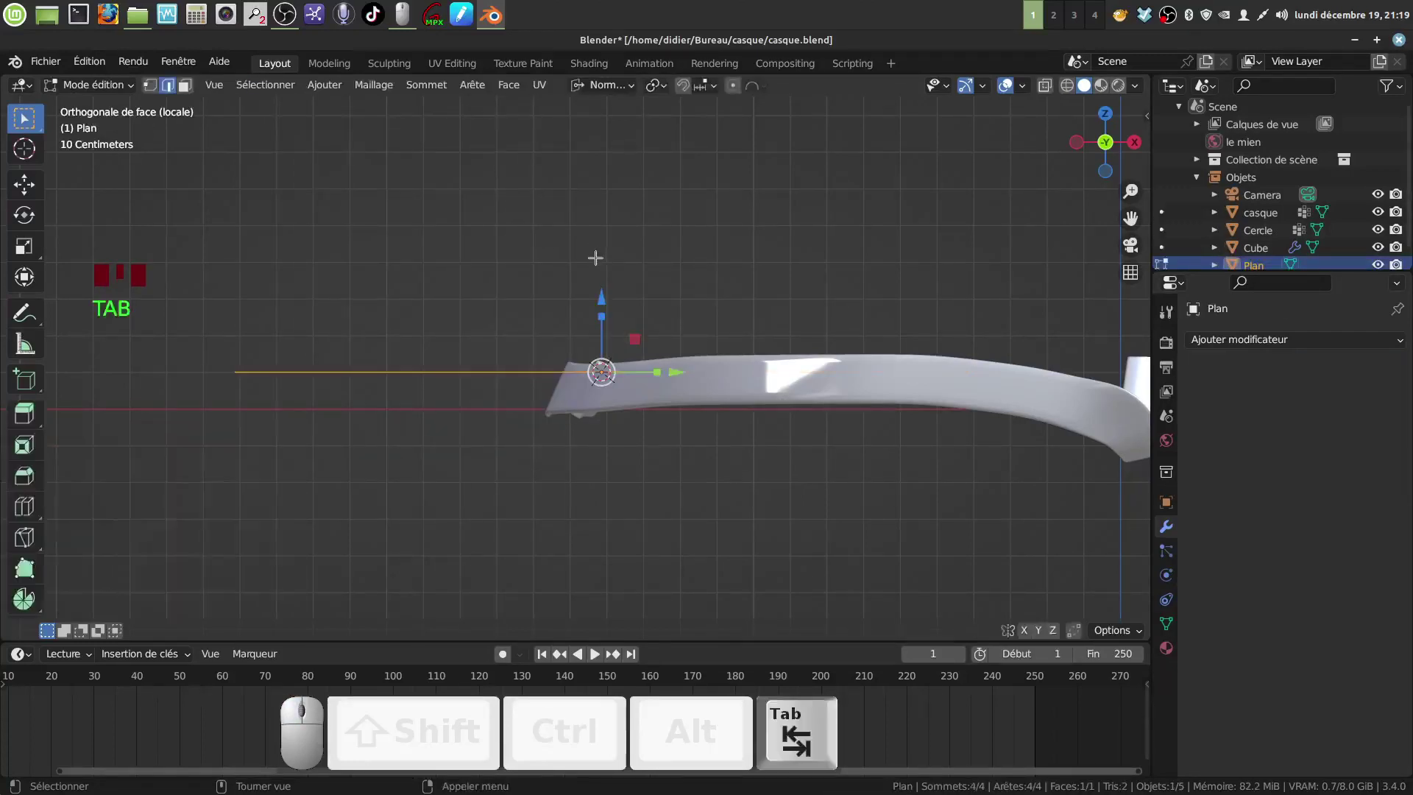
{"action": "left_click", "coordinate": [630, 86]}
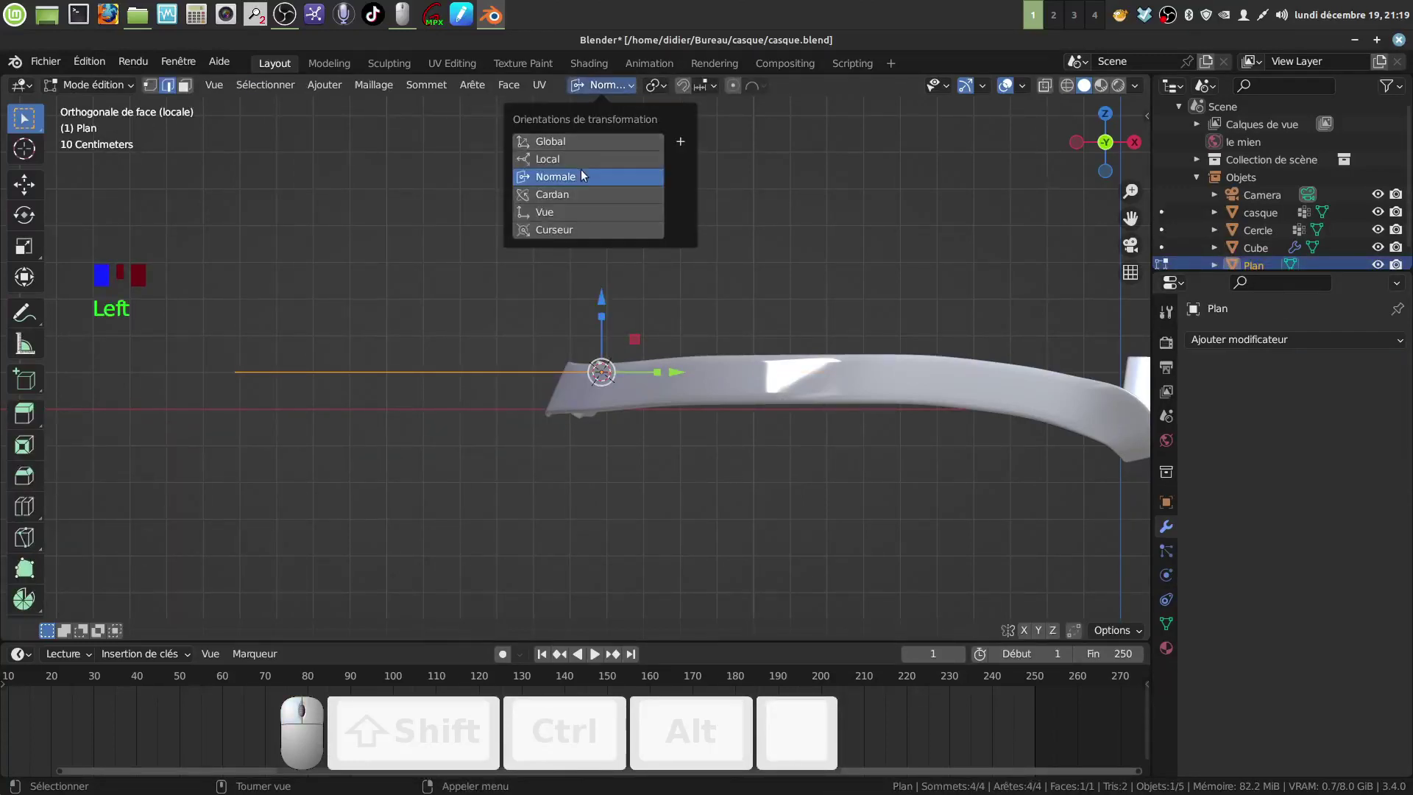
{"action": "left_click", "coordinate": [572, 143]}
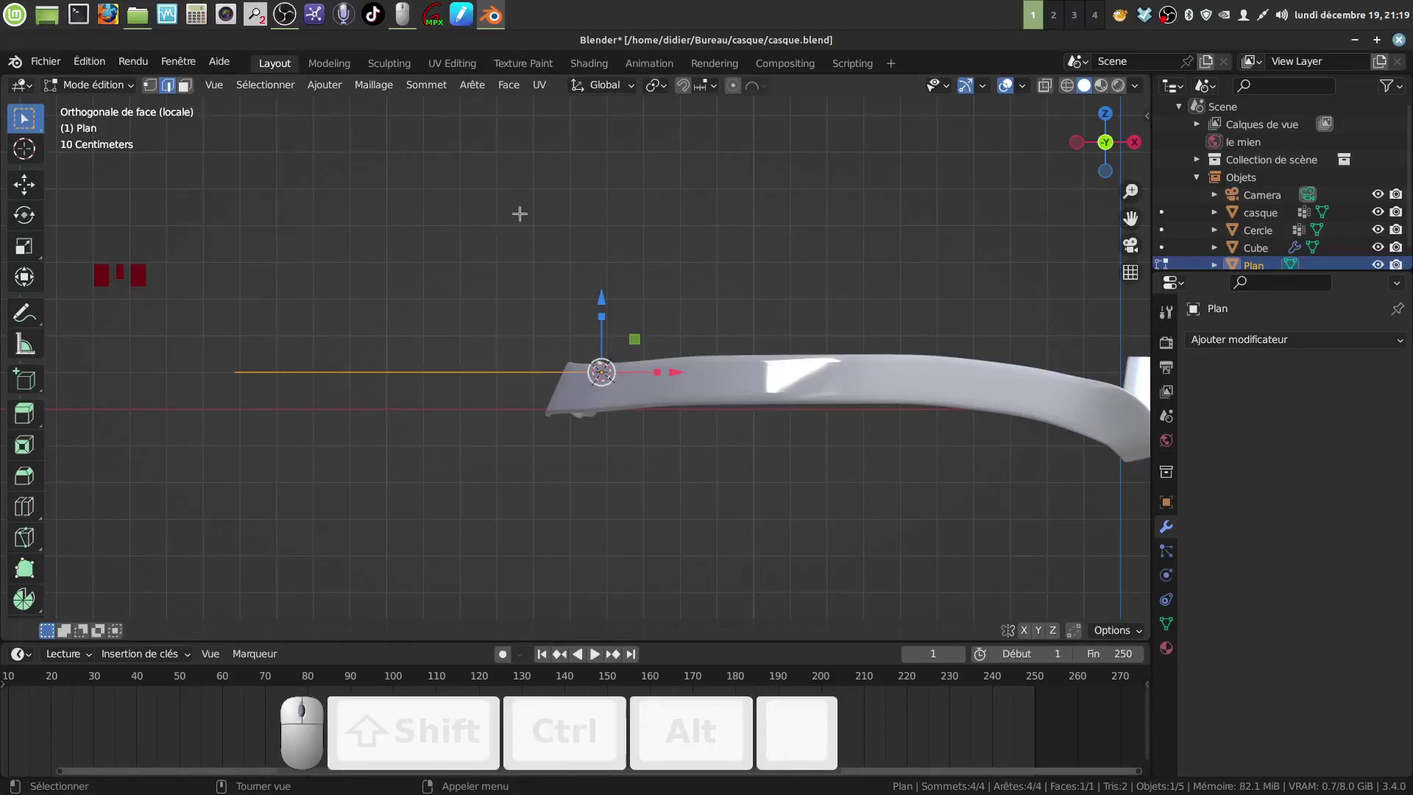
{"action": "key", "text": "r"}
{"action": "key", "text": "x"}
{"action": "key", "text": "KP_9"}
{"action": "key", "text": "KP_0"}
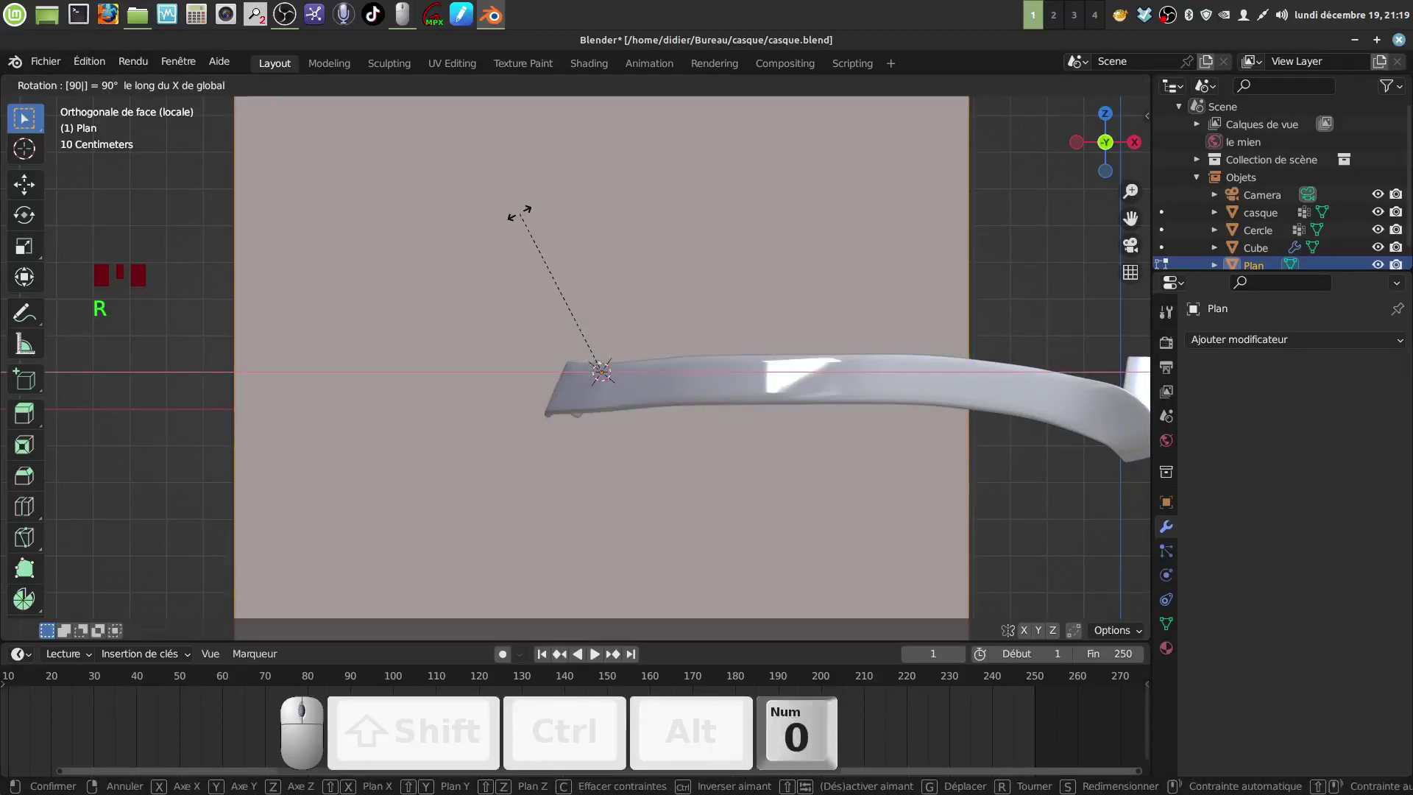
{"action": "key", "text": "Return"}
- Scale the plane down twice, by about 0.292 and about 0.246, to roughly the band's height
{"action": "scroll", "coordinate": [710, 434], "scroll_direction": "down", "scroll_amount": 5}
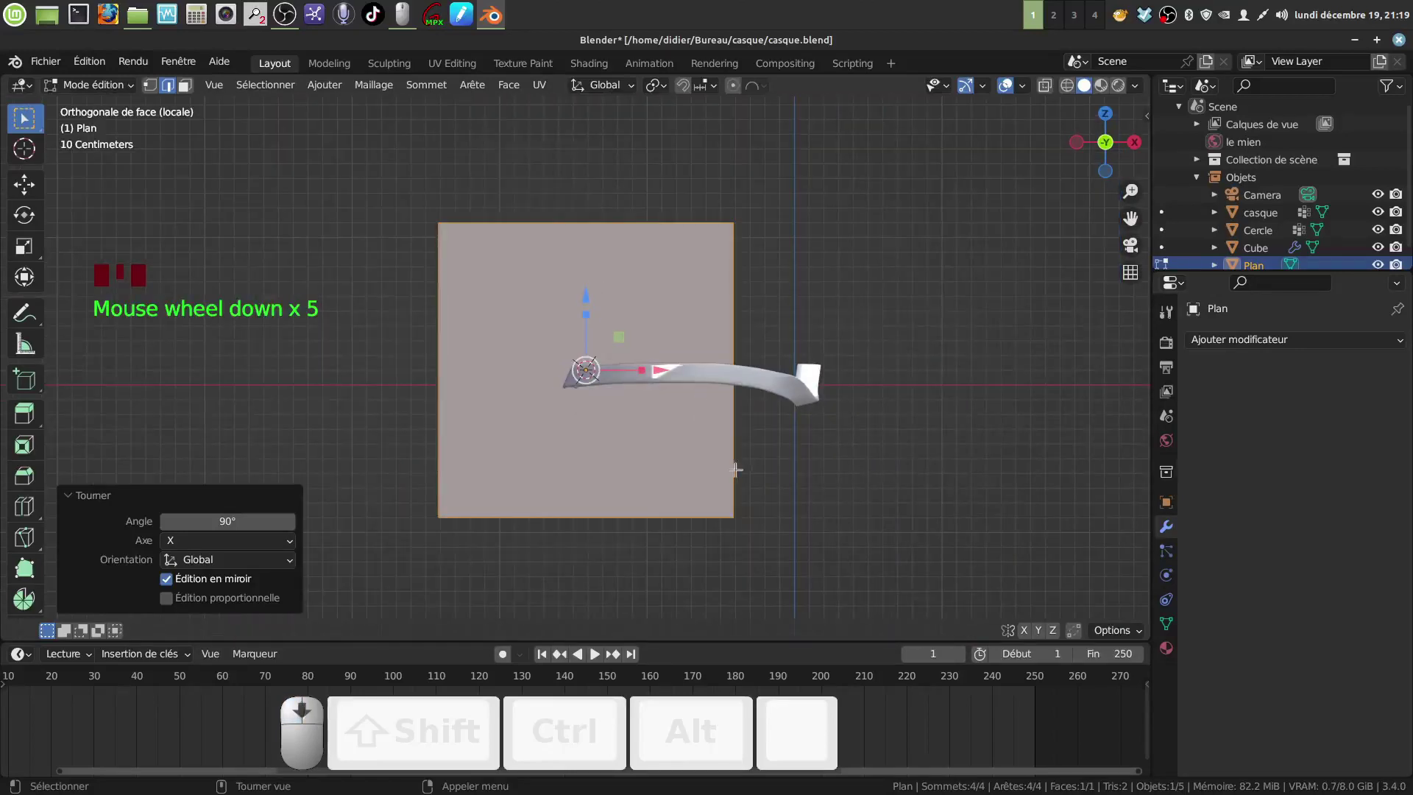
{"action": "key", "text": "s"}
{"action": "left_click", "coordinate": [617, 410]}
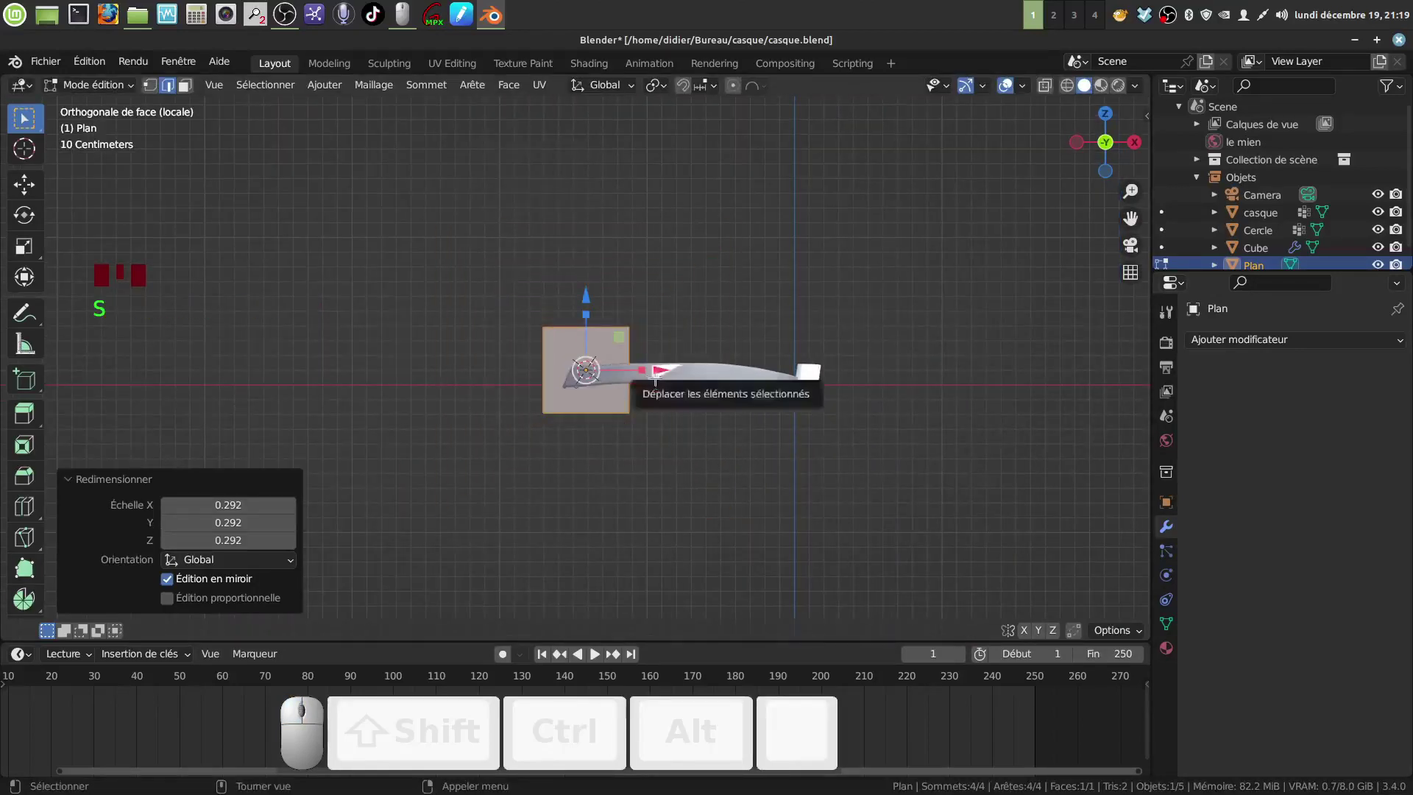
{"action": "scroll", "coordinate": [676, 465], "scroll_direction": "up", "scroll_amount": 3}
{"action": "key", "text": "s"}
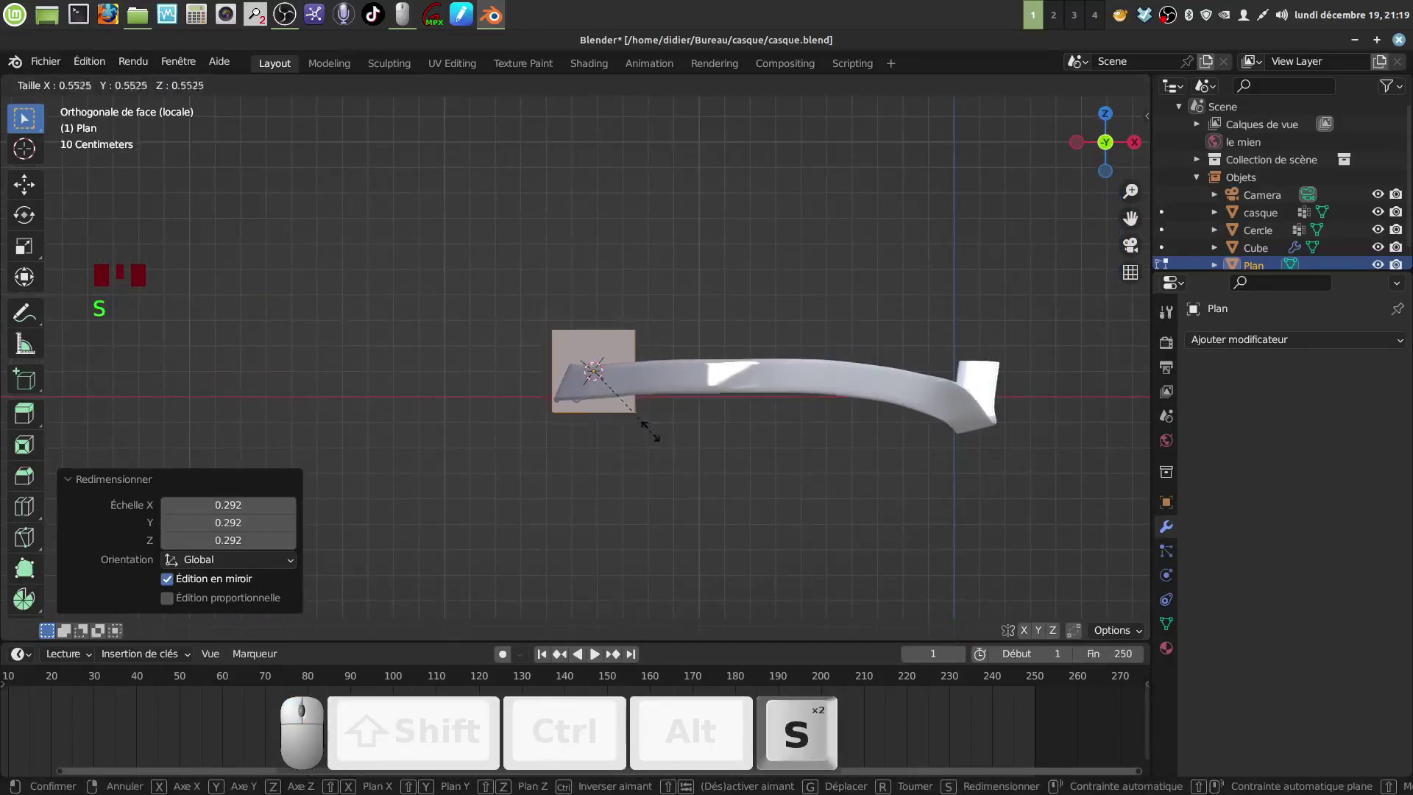
{"action": "left_click", "coordinate": [616, 400]}
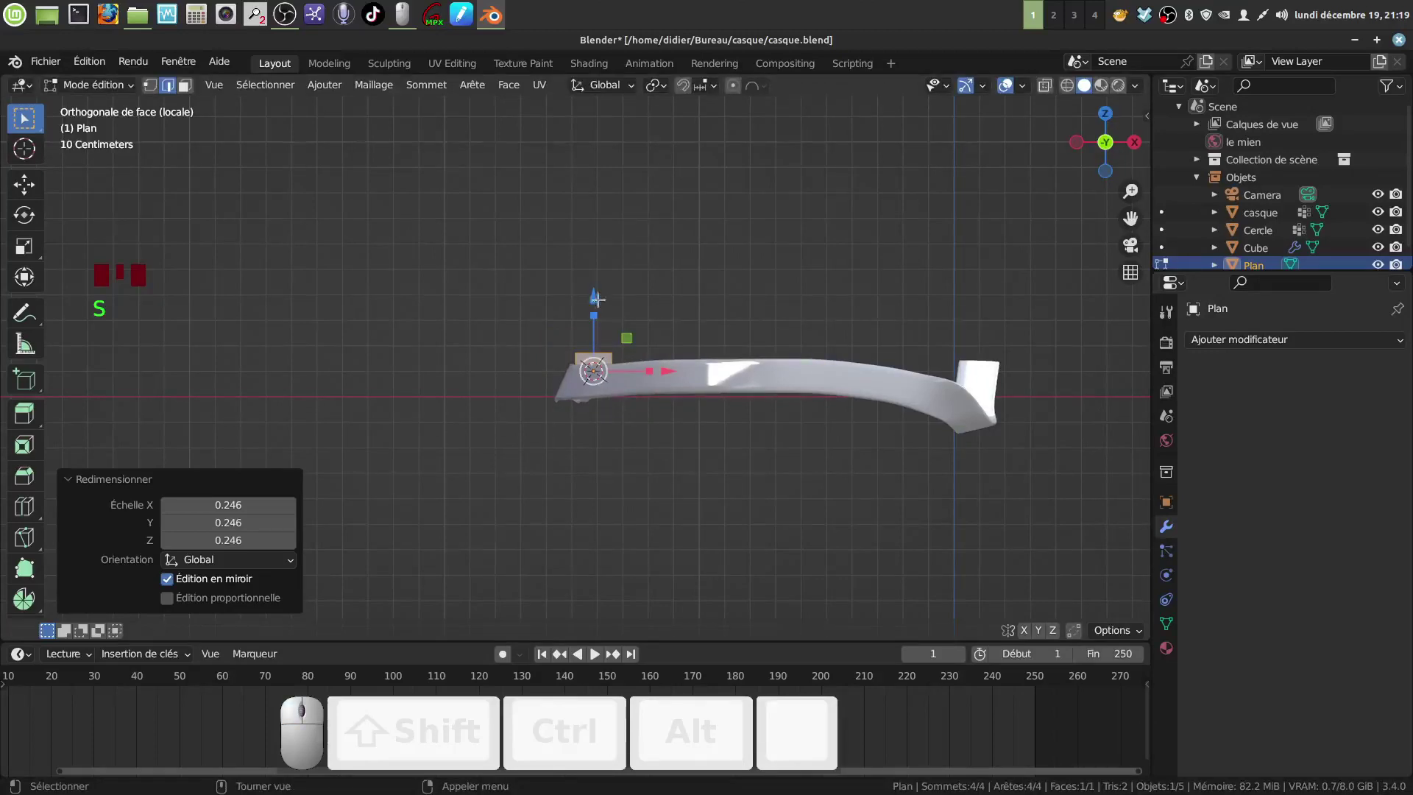
- Move the plane about -0.864 m along global X, clear of the band, and scale it up by about 1.112
{"action": "left_click_drag", "start_coordinate": [668, 371], "coordinate": [446, 368]}
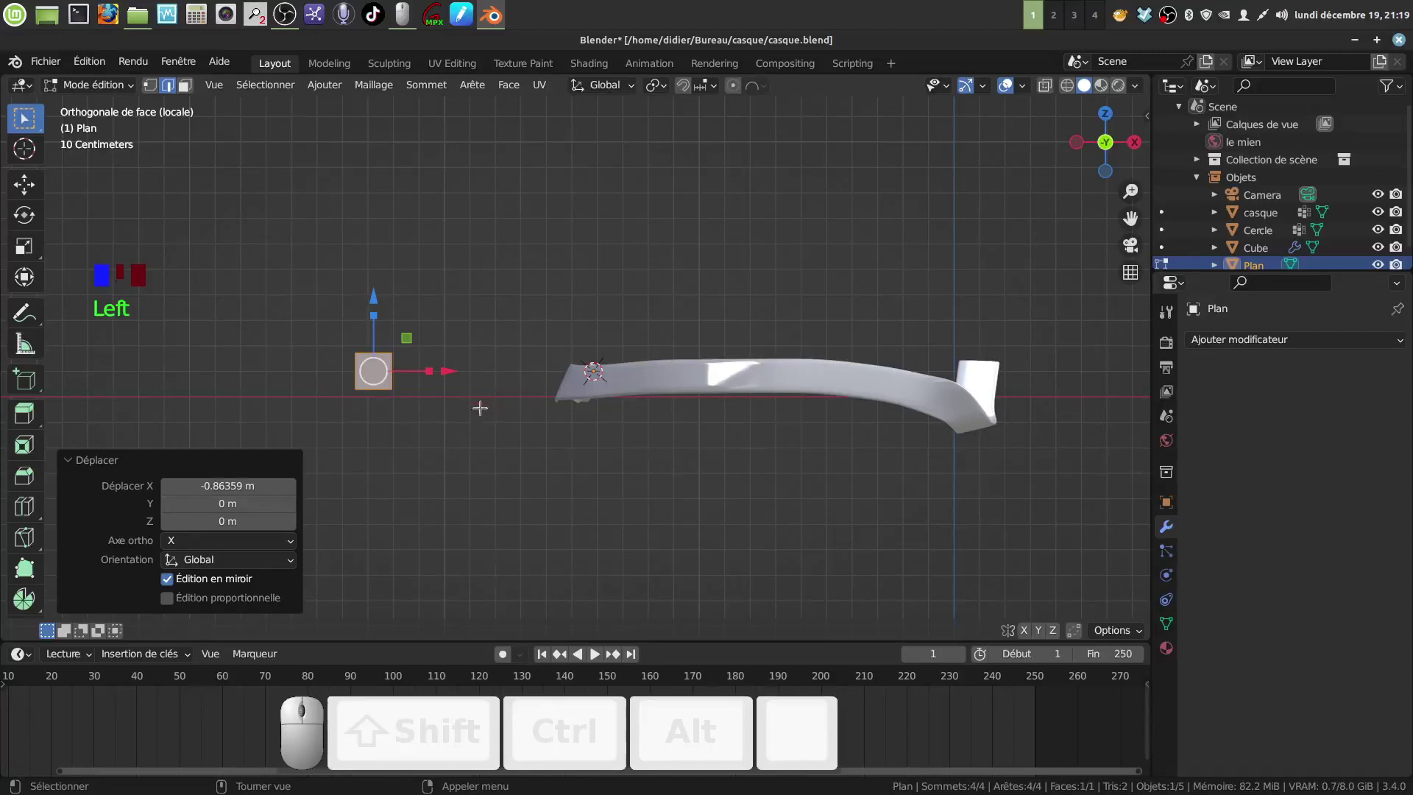
{"action": "key", "text": "s"}
{"action": "left_click", "coordinate": [511, 409]}
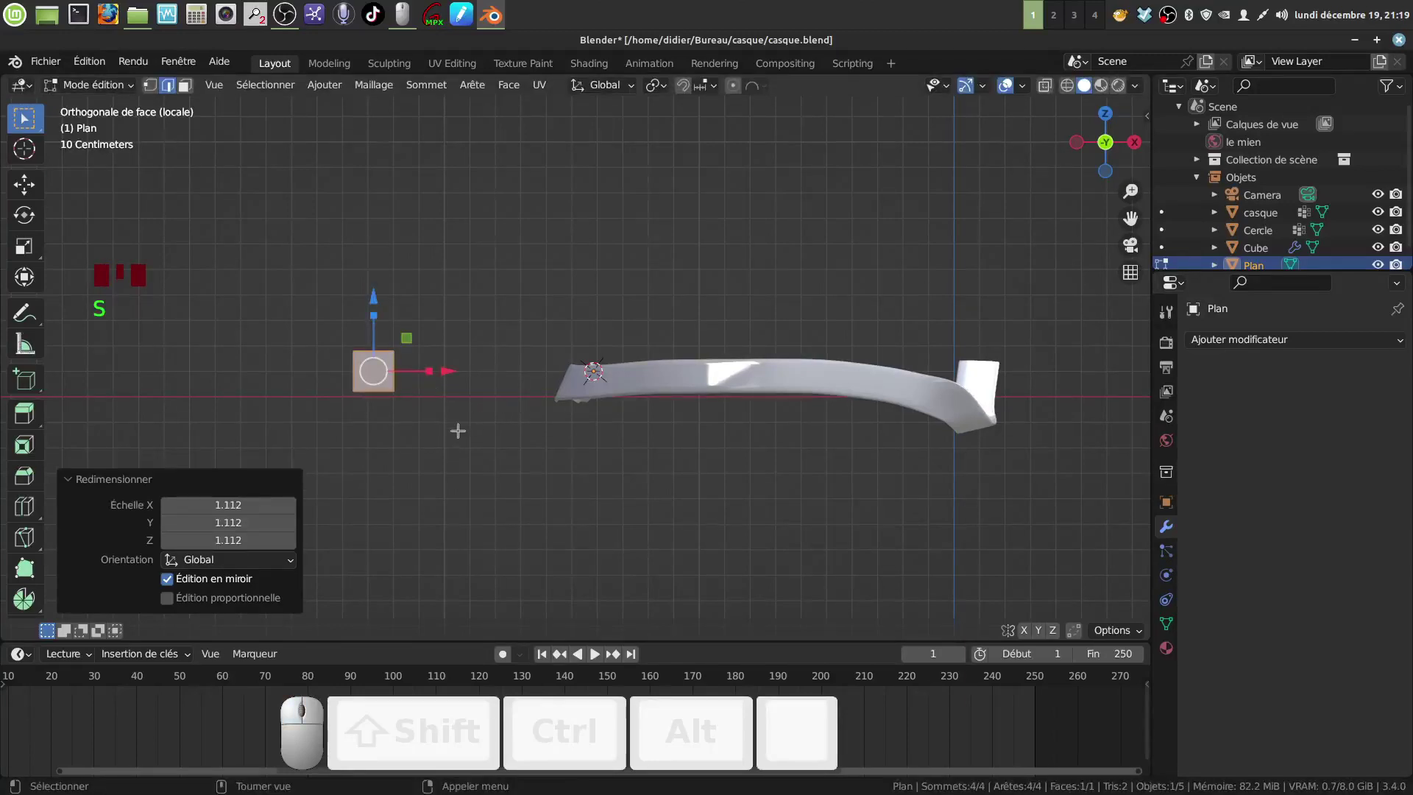
- Round the plane's four corners with a vertex bevel about 0.0152 m wide with 4 segments
{"action": "middle_click_drag", "start_coordinate": [441, 401], "coordinate": [590, 382], "text": "shift"}
{"action": "scroll", "coordinate": [559, 435], "scroll_direction": "up", "scroll_amount": 3}
{"action": "middle_click_drag", "start_coordinate": [559, 436], "coordinate": [605, 469], "text": "shift"}
{"action": "scroll", "coordinate": [603, 464], "scroll_direction": "up", "scroll_amount": 1}
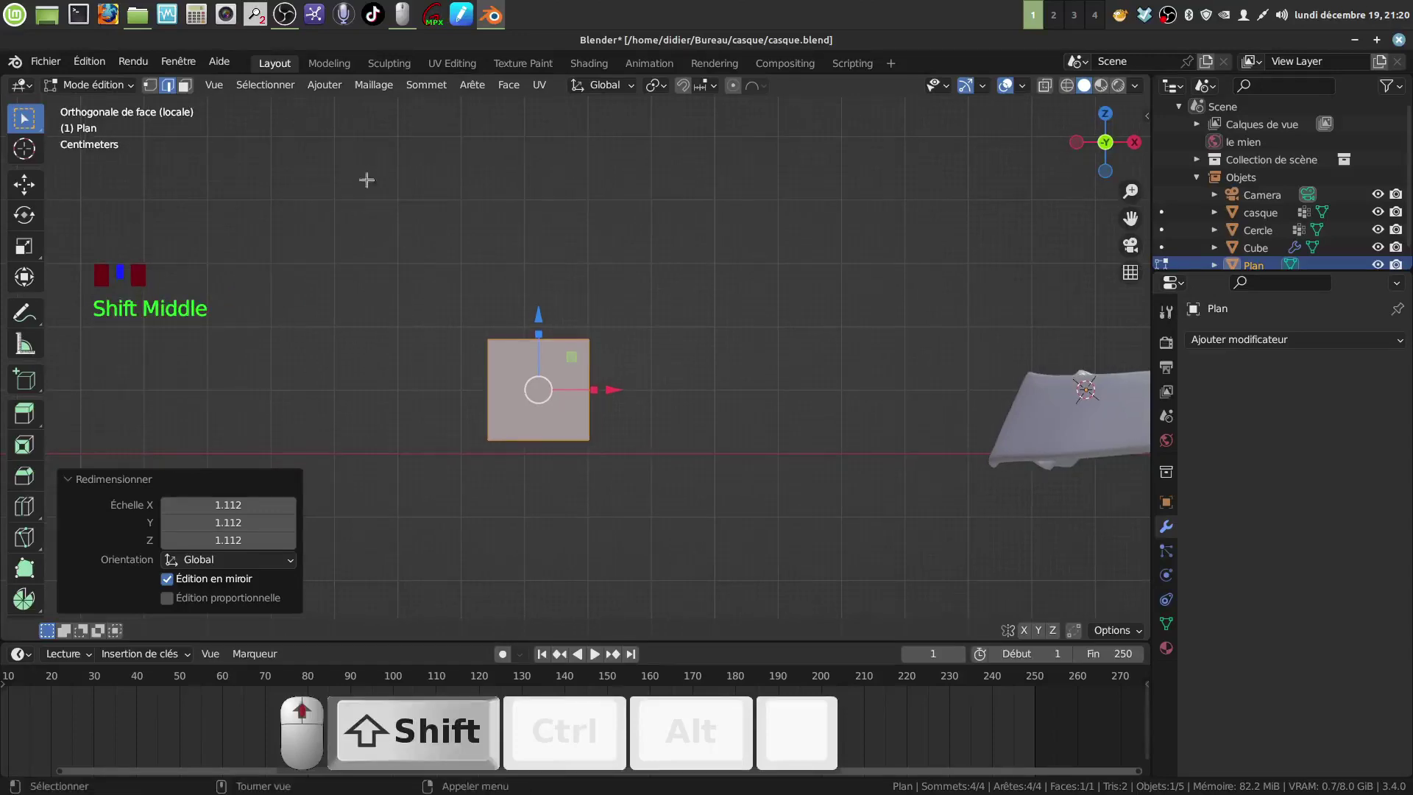
{"action": "left_click", "coordinate": [151, 86]}
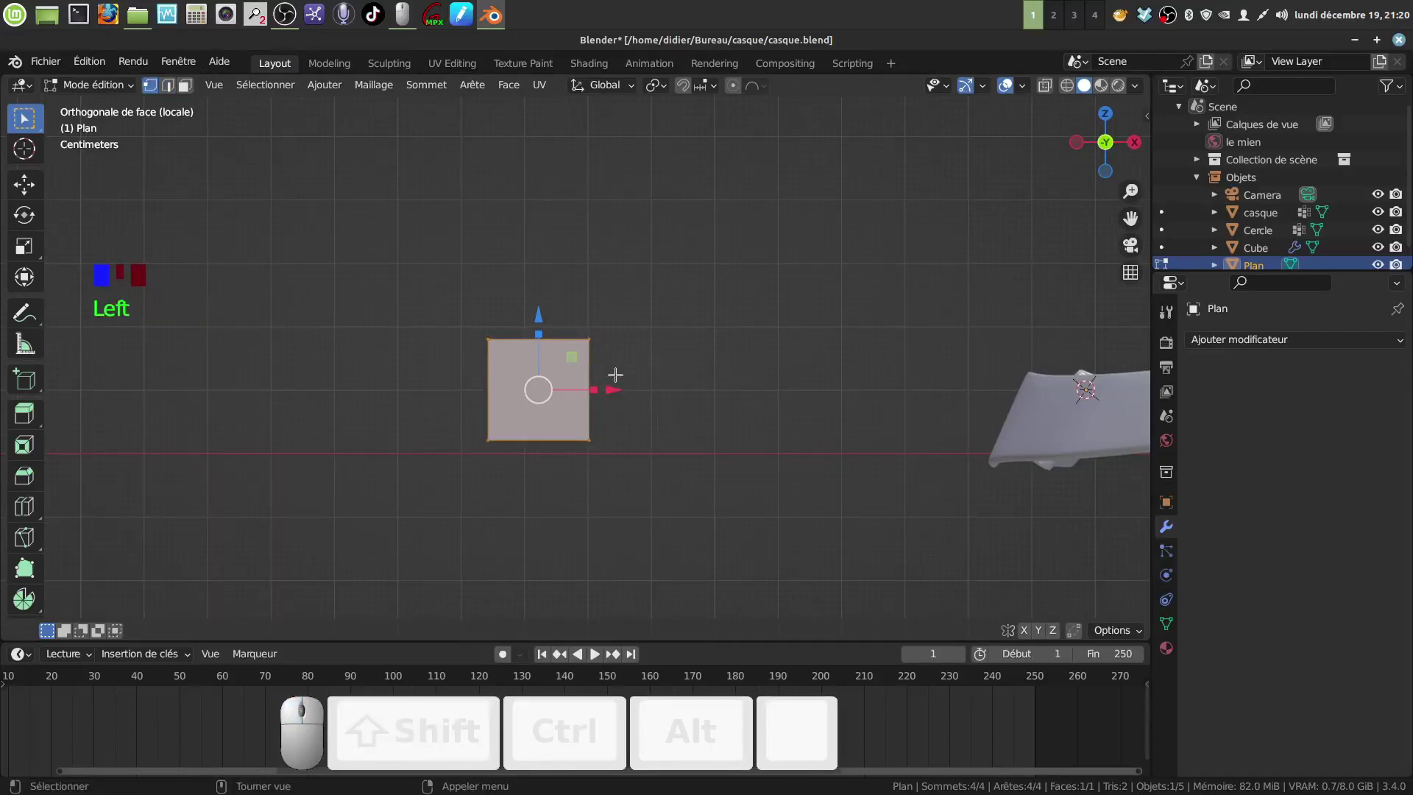
{"action": "key", "text": "ctrl+shift+b"}
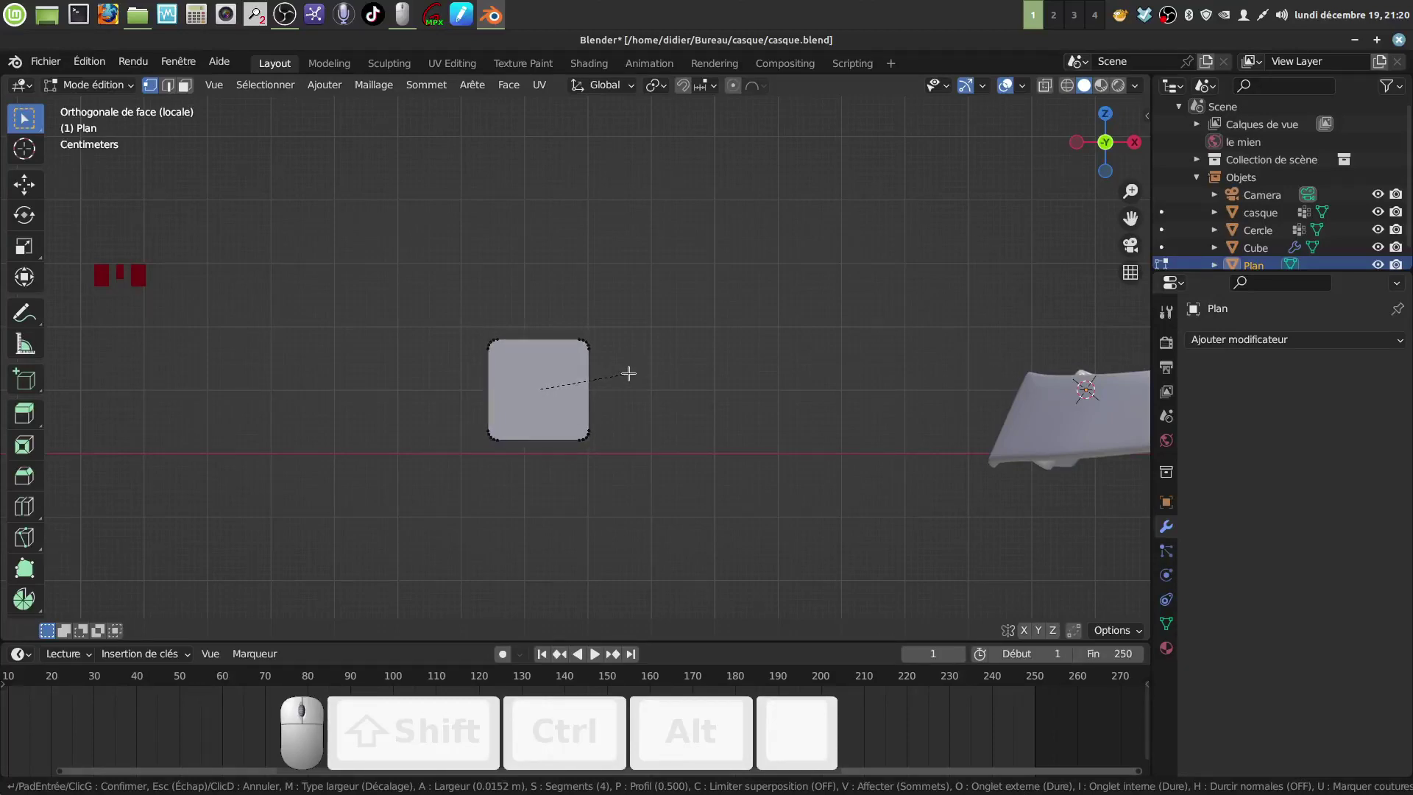
{"action": "left_click", "coordinate": [629, 373]}
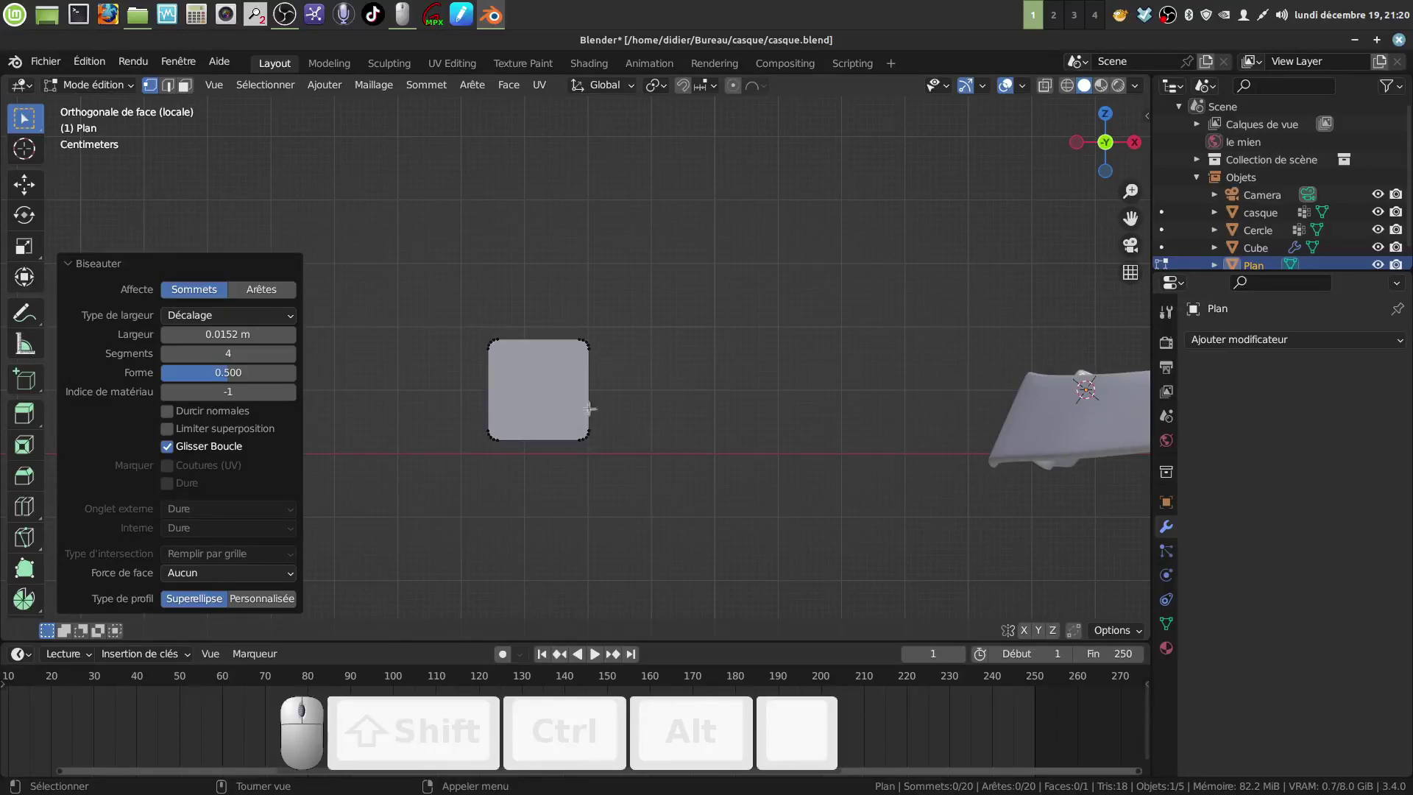
- Delete only the face of the rounded plane, keeping its outline edges
{"action": "key", "text": "Tab"}
{"action": "key", "text": "Tab"}
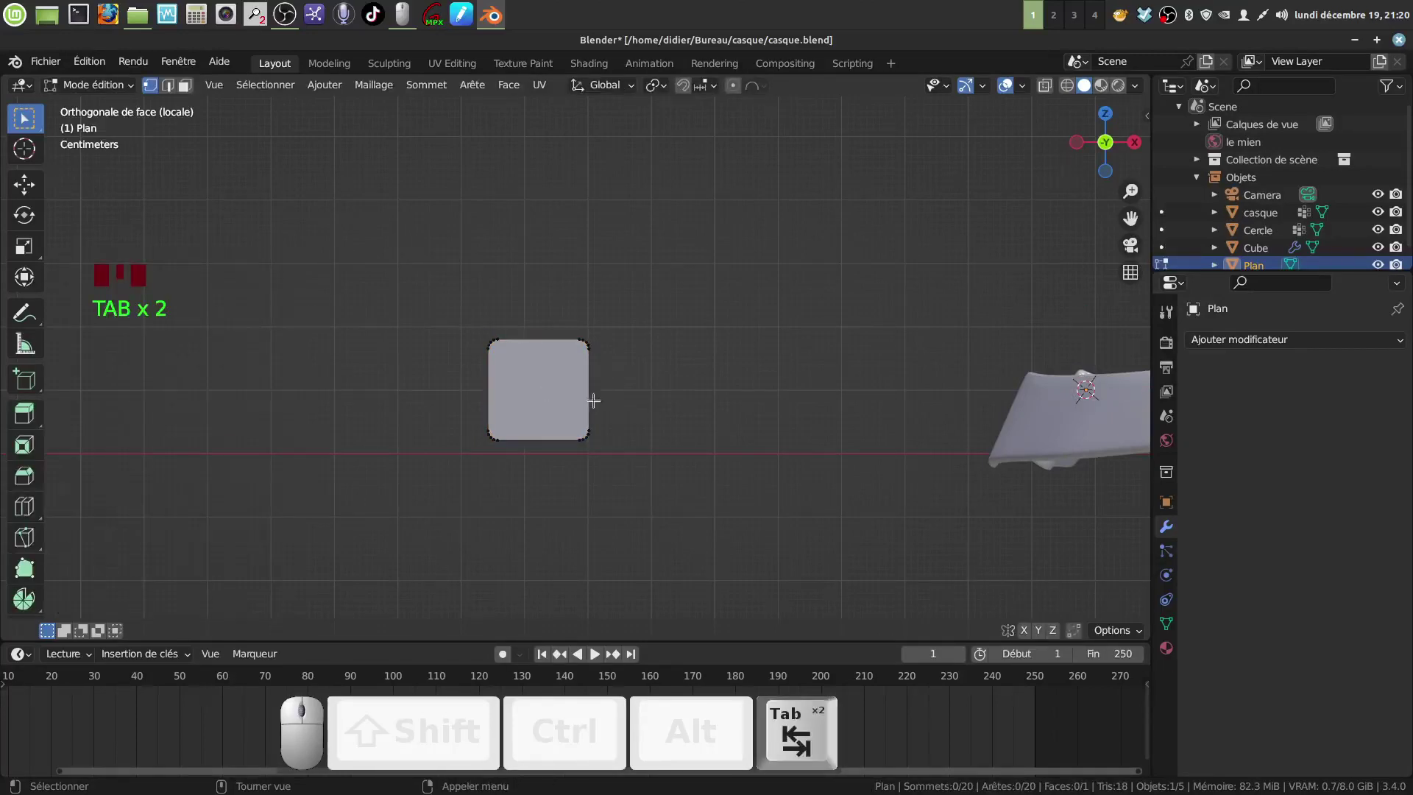
{"action": "key", "text": "a"}
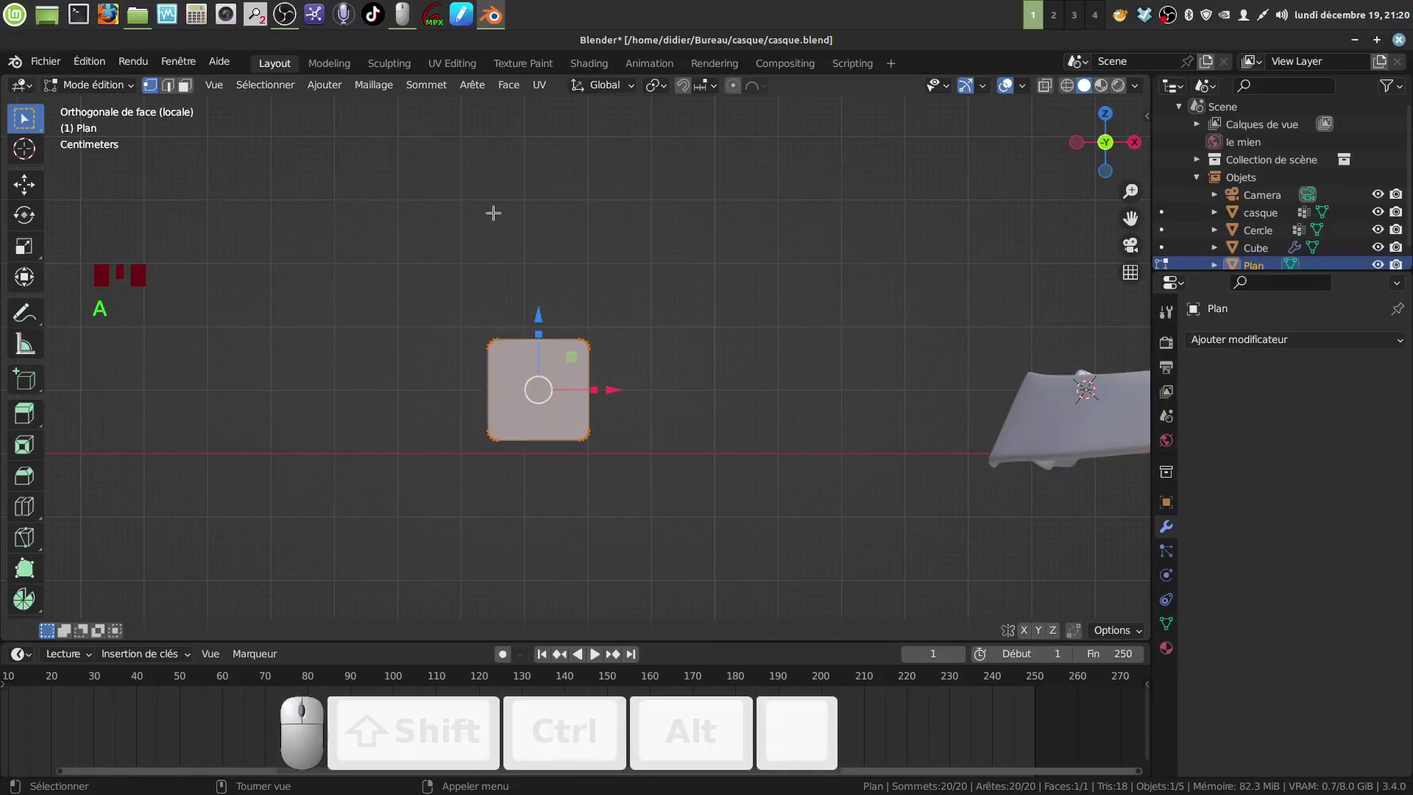
{"action": "key", "text": "x"}
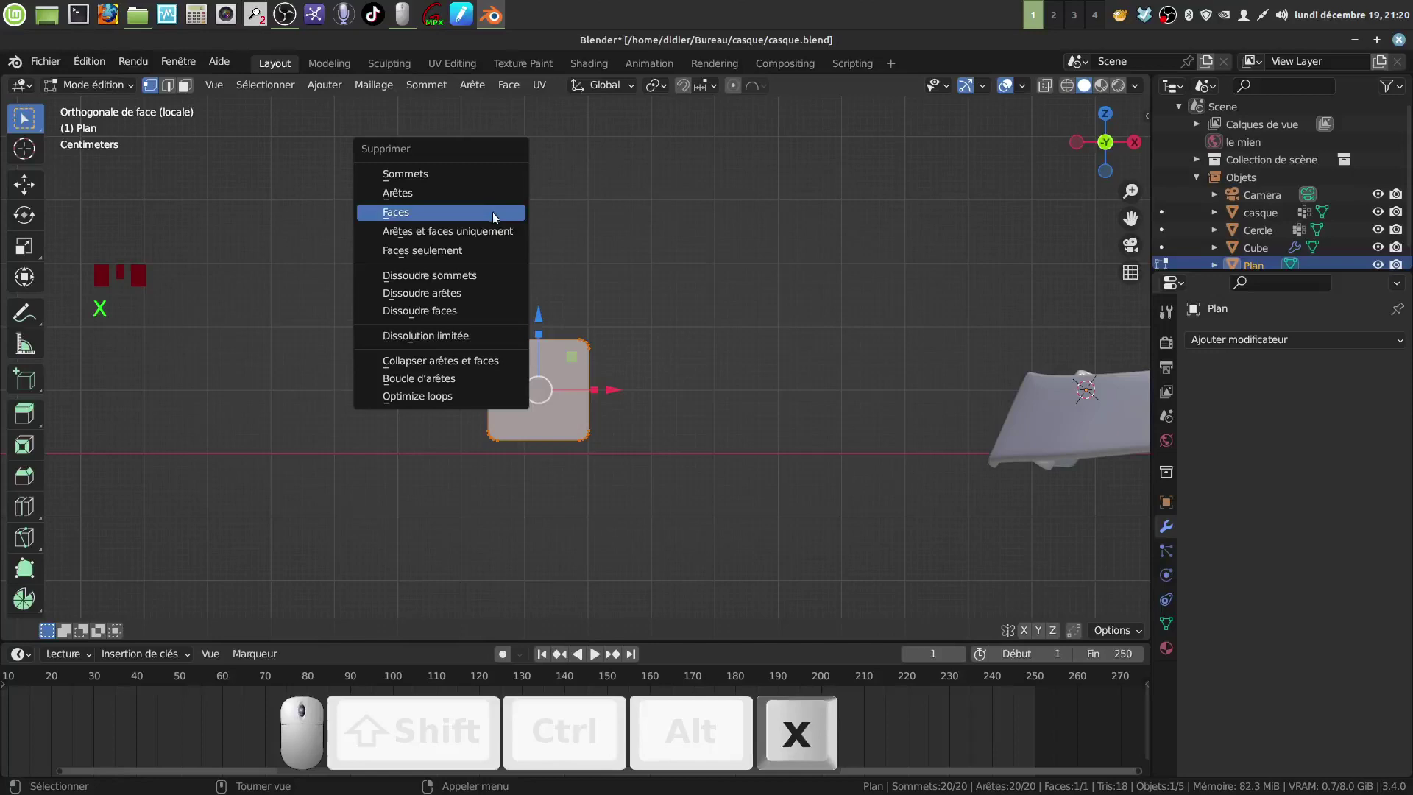
{"action": "left_click", "coordinate": [483, 252]}
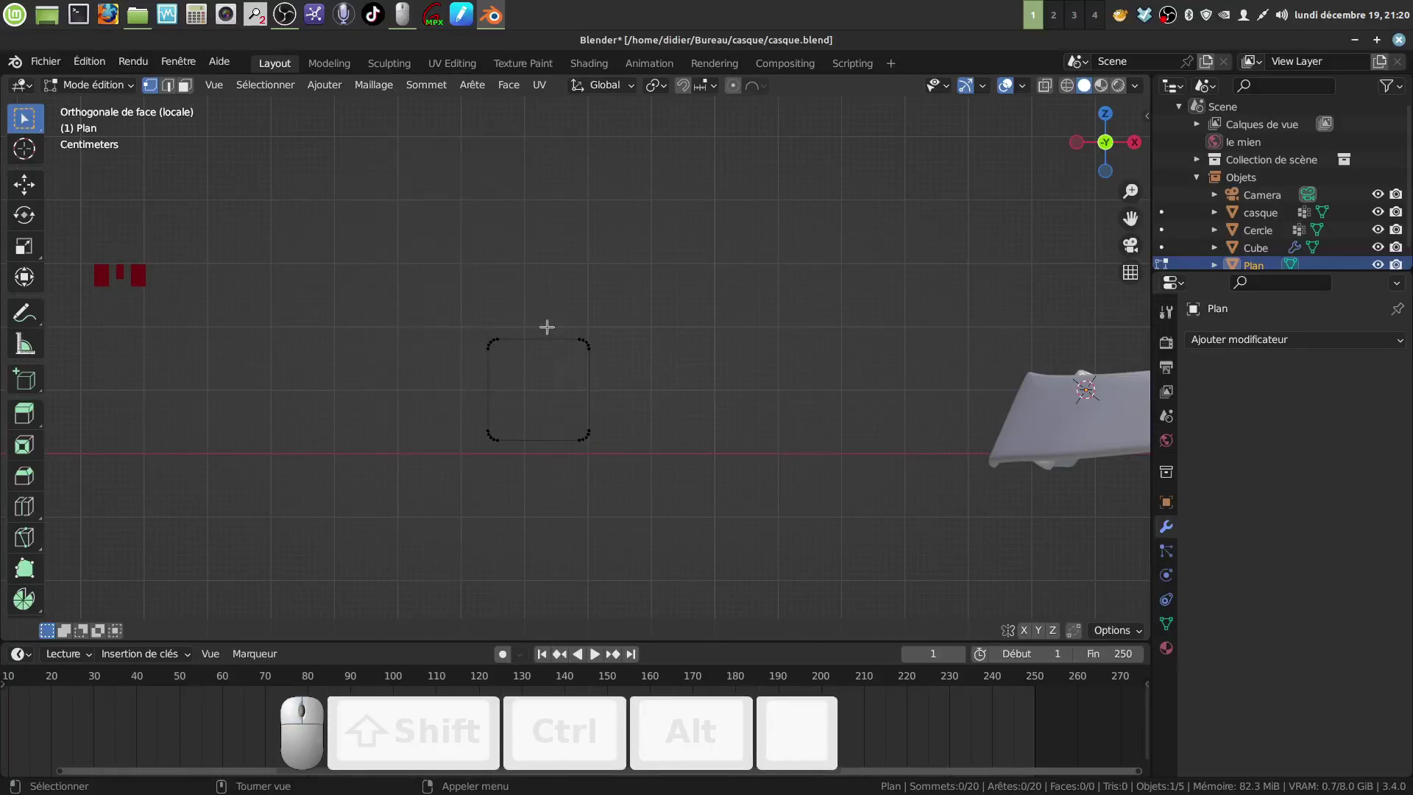
- Convert the rounded square outline to a curve and set its preview resolution to 2
{"action": "key", "text": "a"}
{"action": "key", "text": "Tab"}
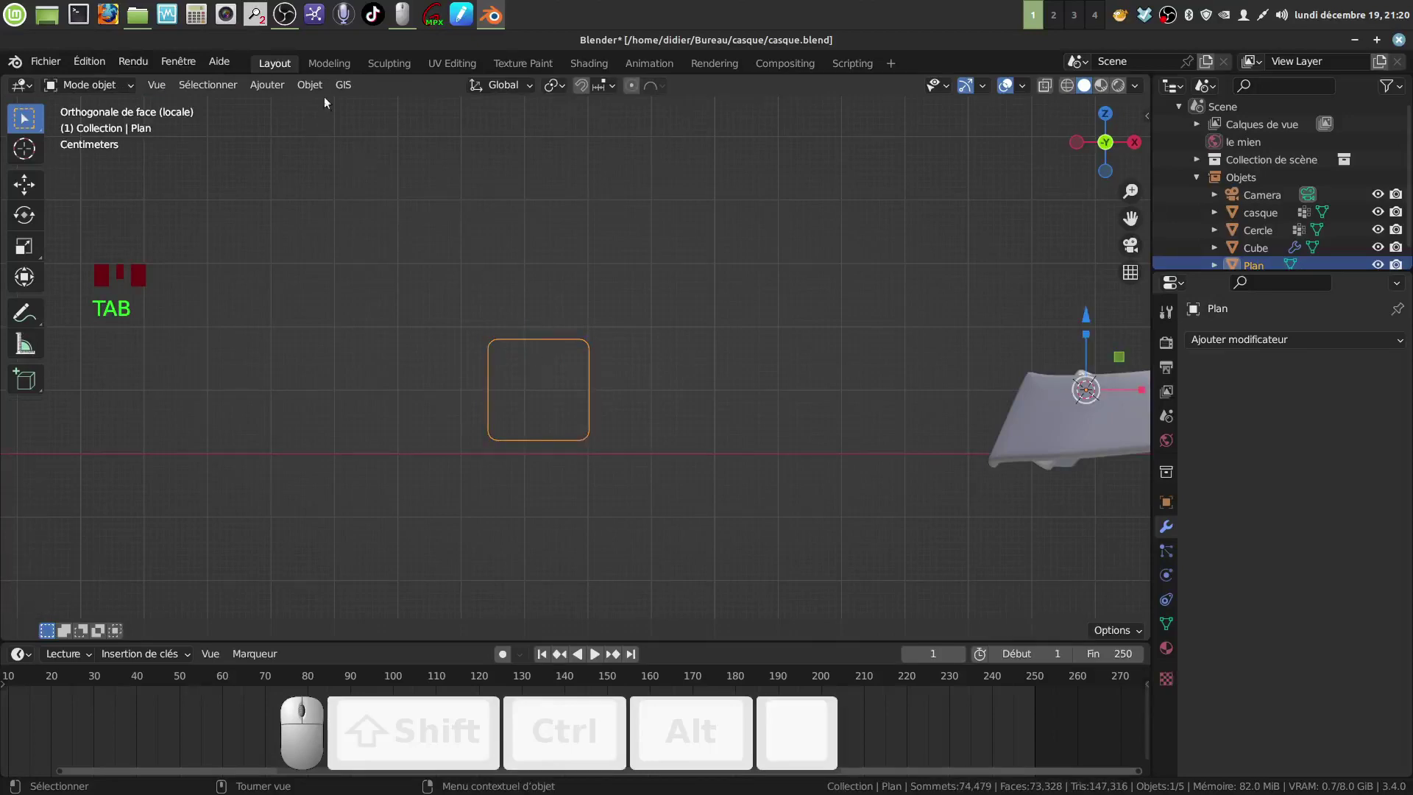
{"action": "left_click", "coordinate": [305, 86]}
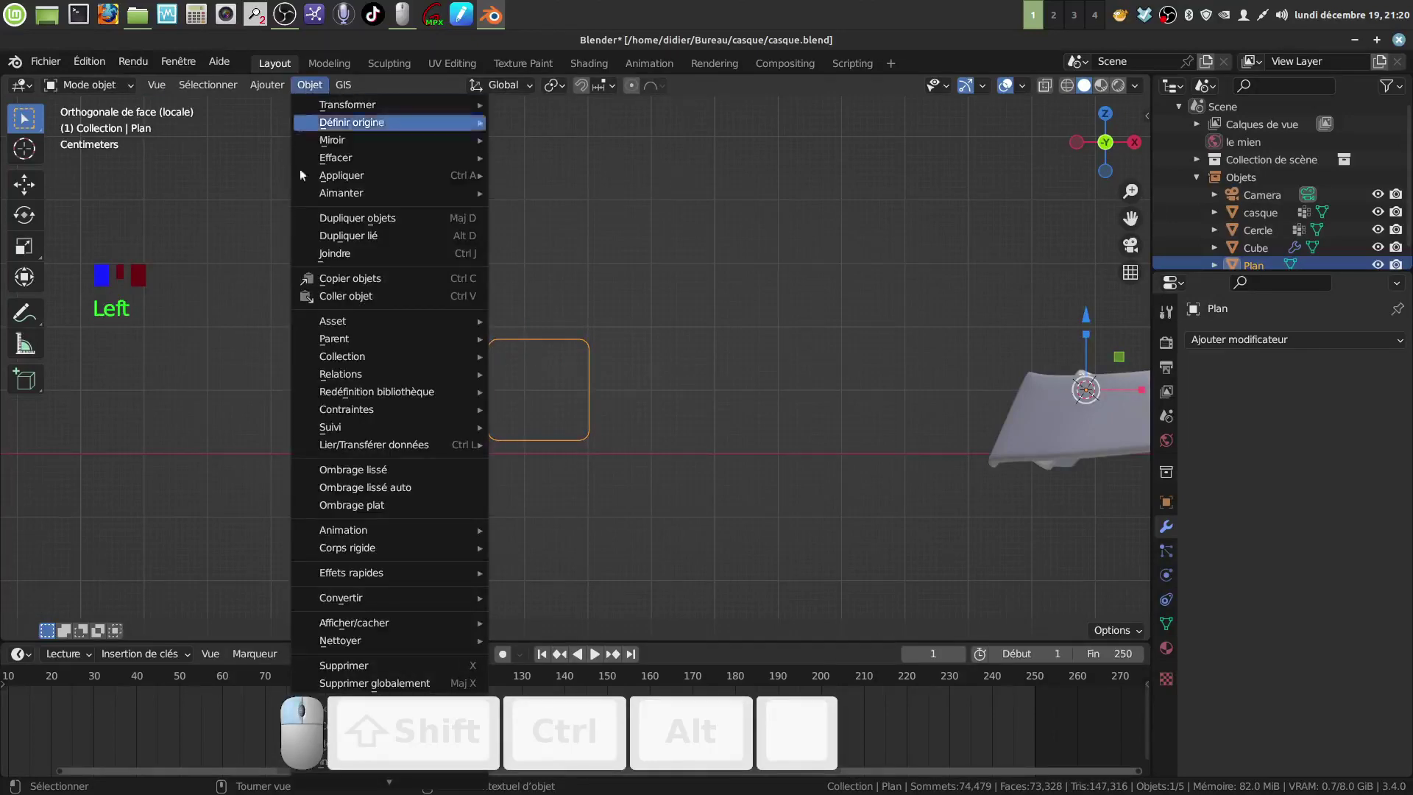
{"action": "mouse_move", "coordinate": [344, 535]}
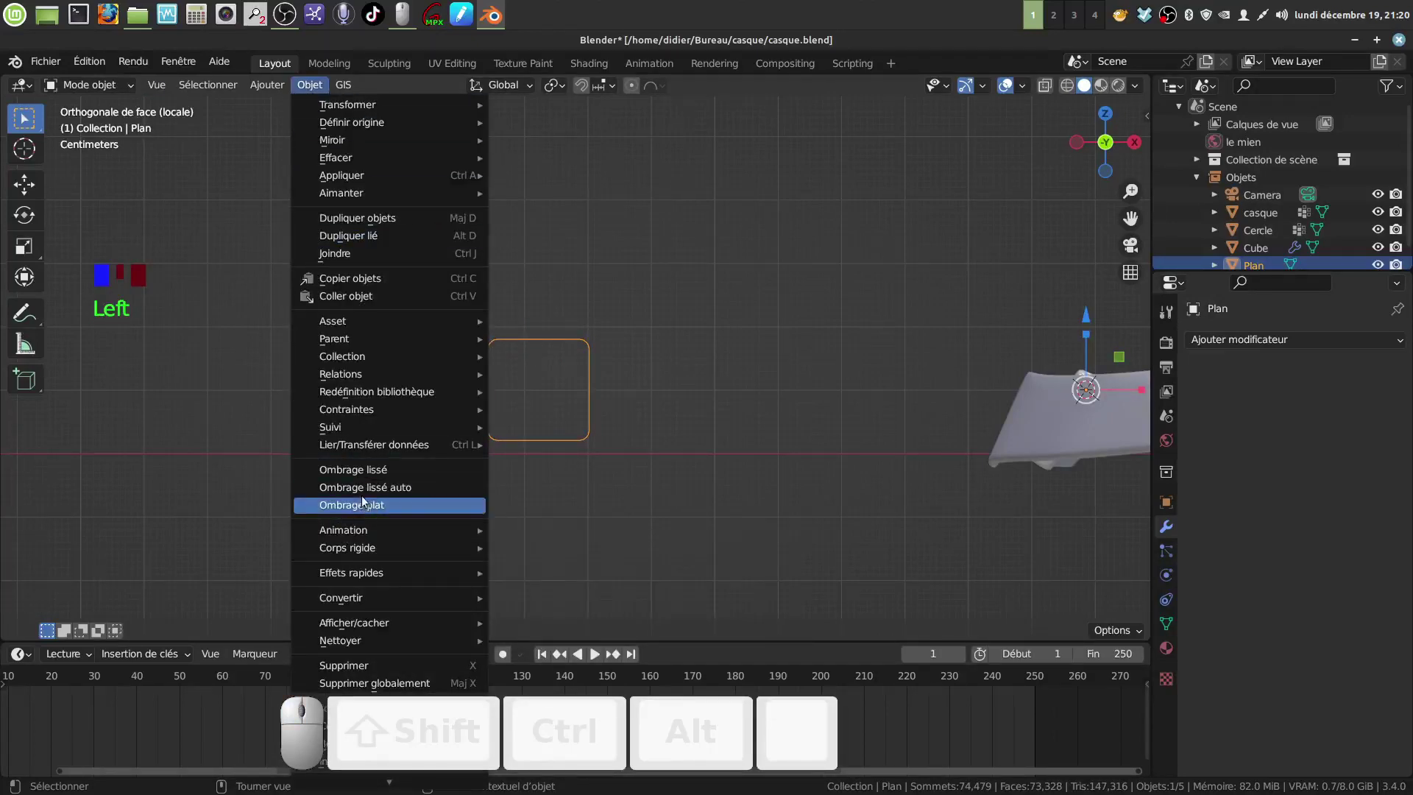
{"action": "mouse_move", "coordinate": [347, 594]}
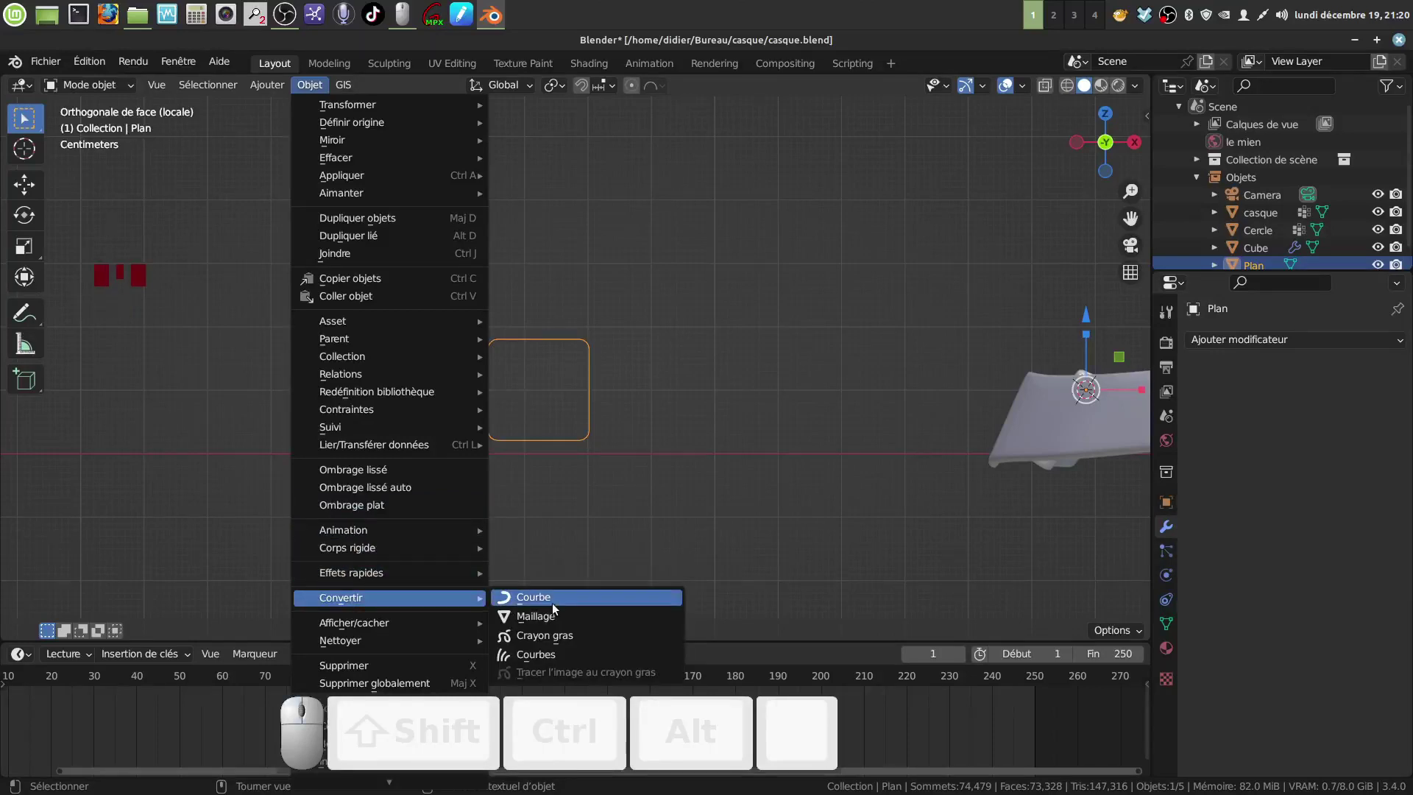
{"action": "left_click", "coordinate": [553, 604]}
{"action": "left_click", "coordinate": [1168, 600]}
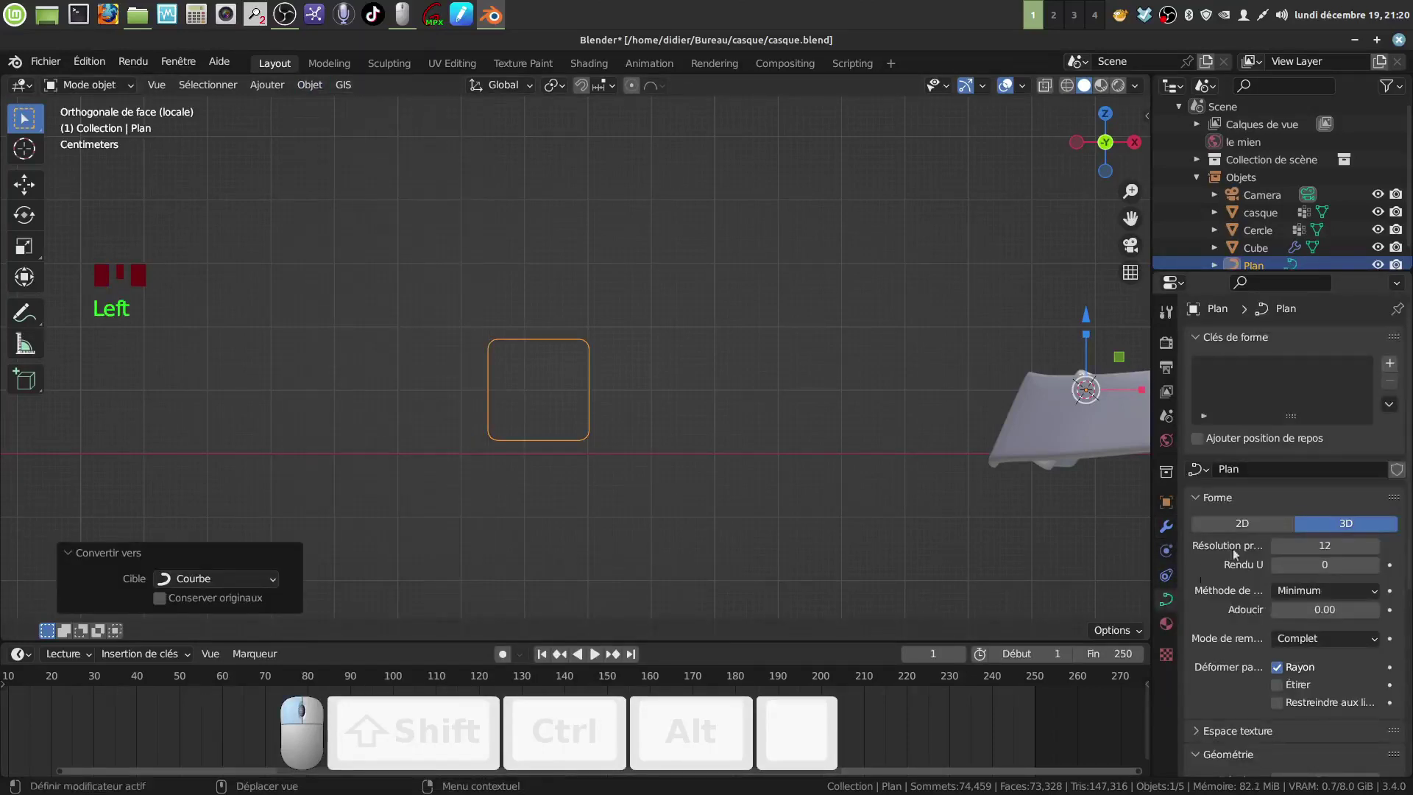
{"action": "left_click_drag", "start_coordinate": [1322, 546], "coordinate": [1277, 546]}
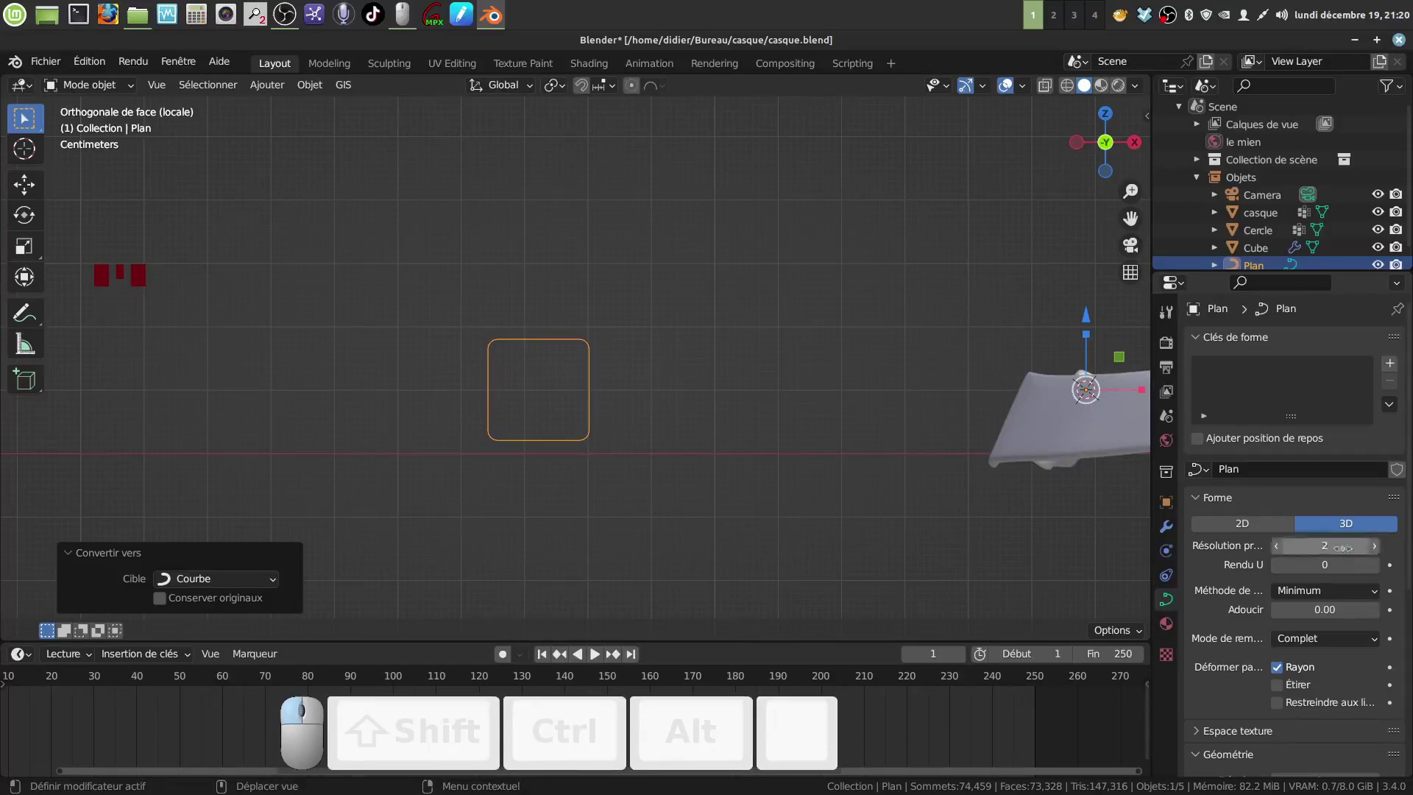
- Give the rounded square curve a round bevel with a depth of 0.01 m
{"action": "scroll", "coordinate": [1372, 646], "scroll_direction": "down", "scroll_amount": 6}
{"action": "scroll", "coordinate": [1371, 645], "scroll_direction": "down", "scroll_amount": 5}
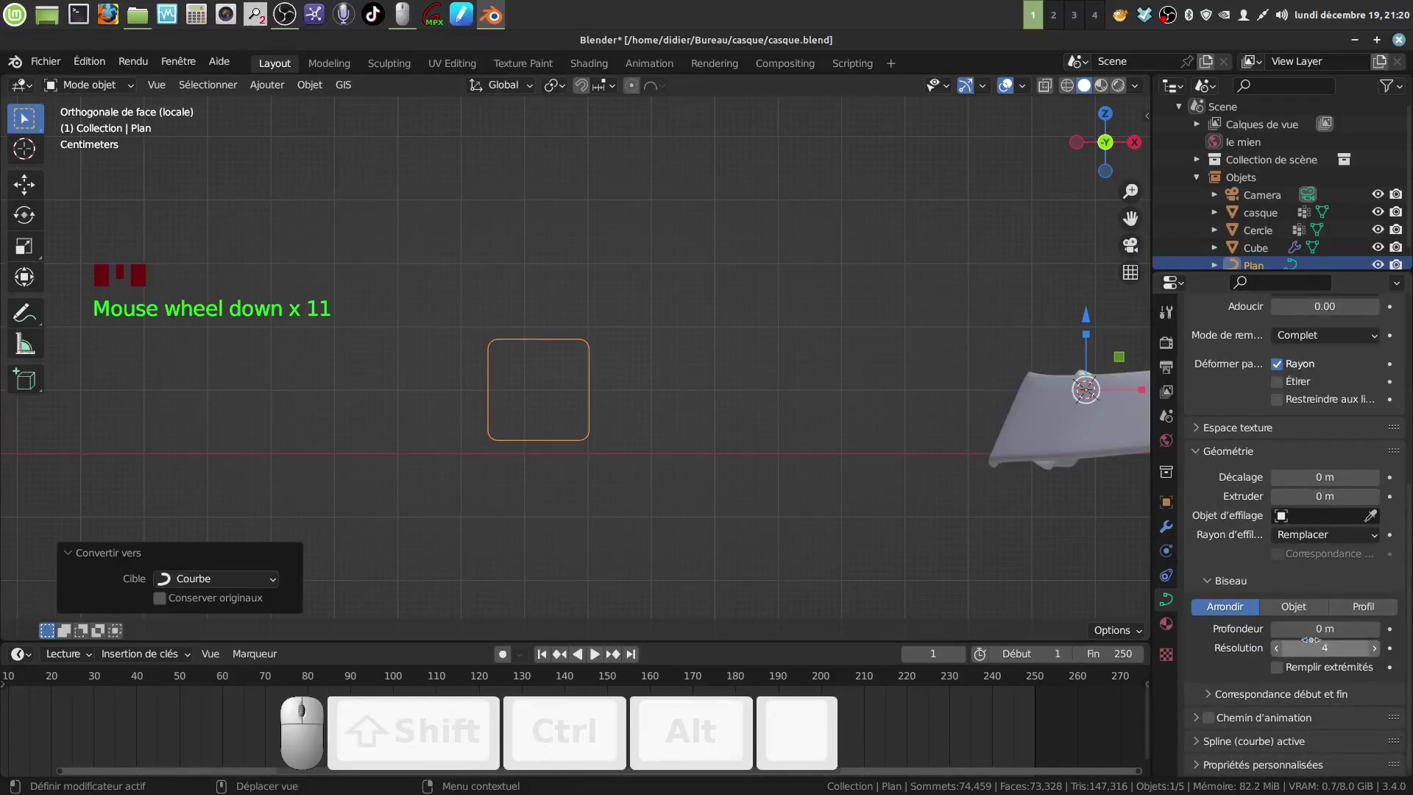
{"action": "left_click_drag", "start_coordinate": [1302, 630], "coordinate": [1321, 630]}
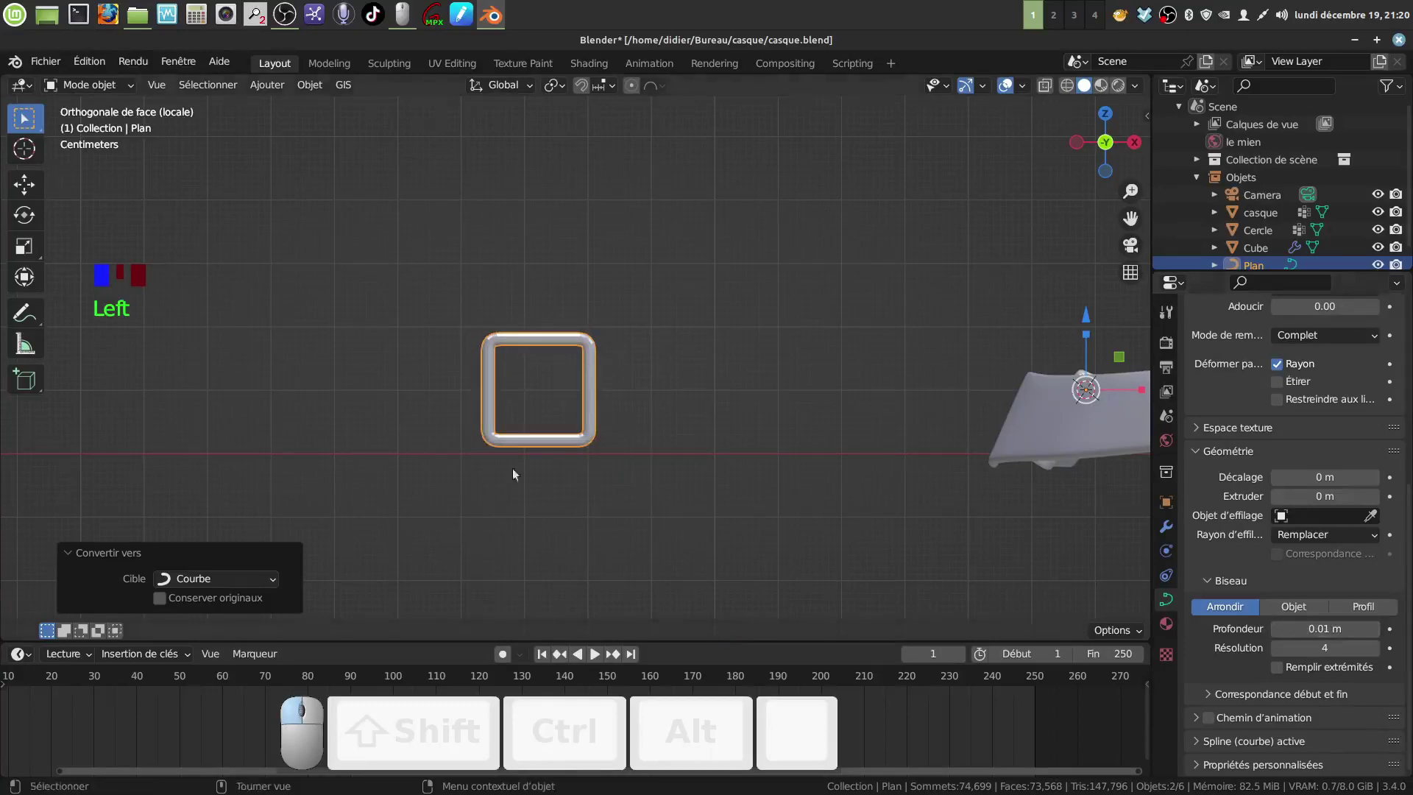
- Convert the beveled square curve to a mesh and shade it smooth
{"action": "middle_click_drag", "start_coordinate": [513, 468], "coordinate": [541, 449]}
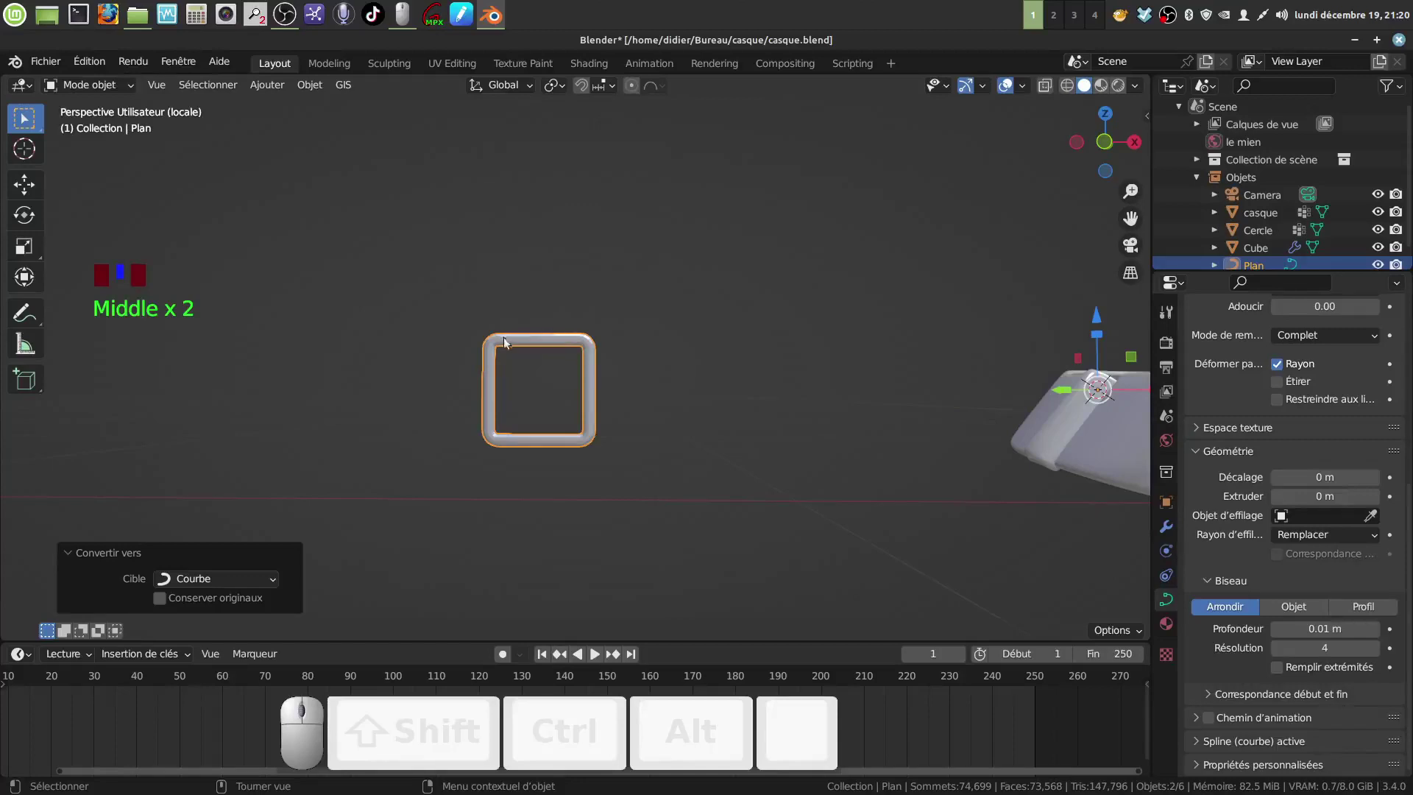
{"action": "scroll", "coordinate": [611, 415], "scroll_direction": "up", "scroll_amount": 3}
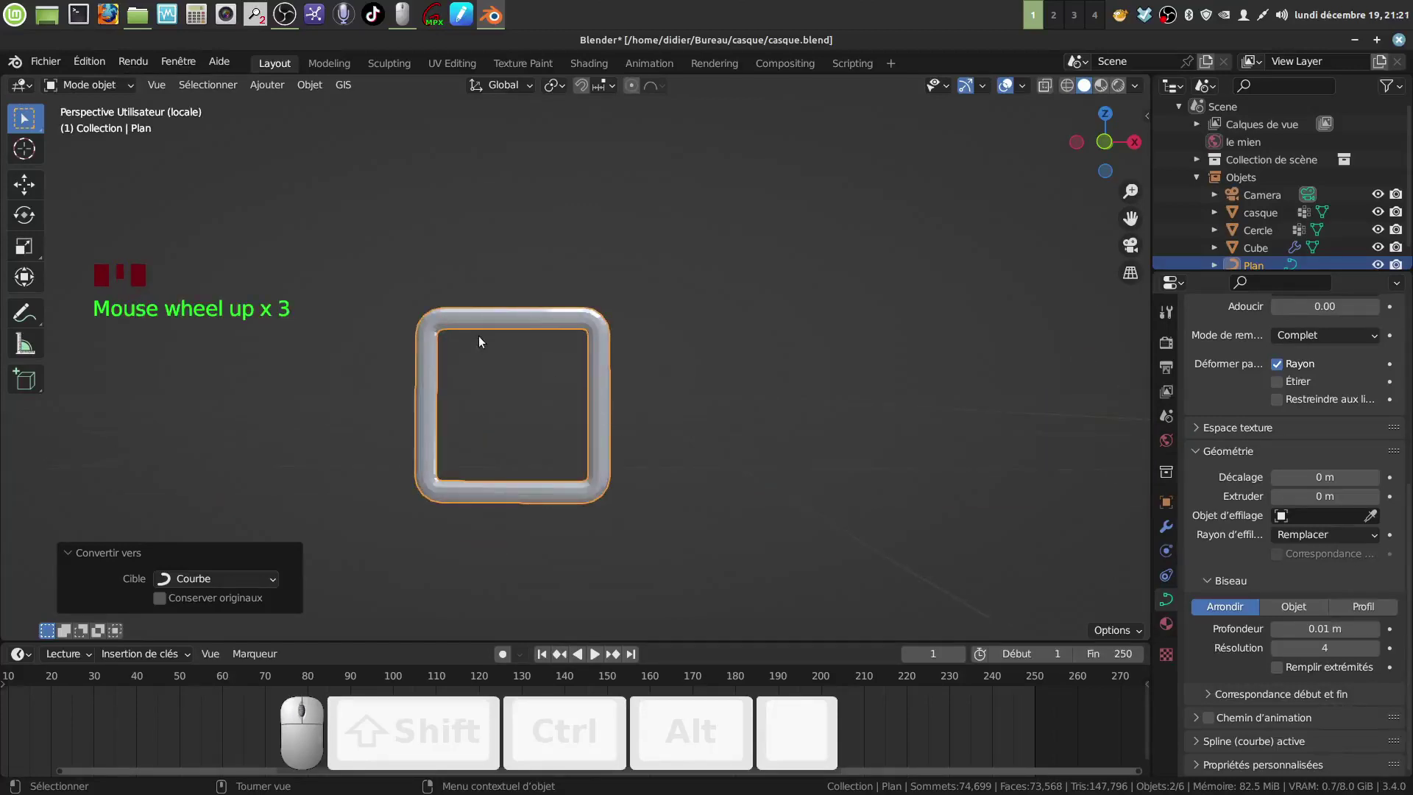
{"action": "middle_click_drag", "start_coordinate": [478, 336], "coordinate": [512, 271]}
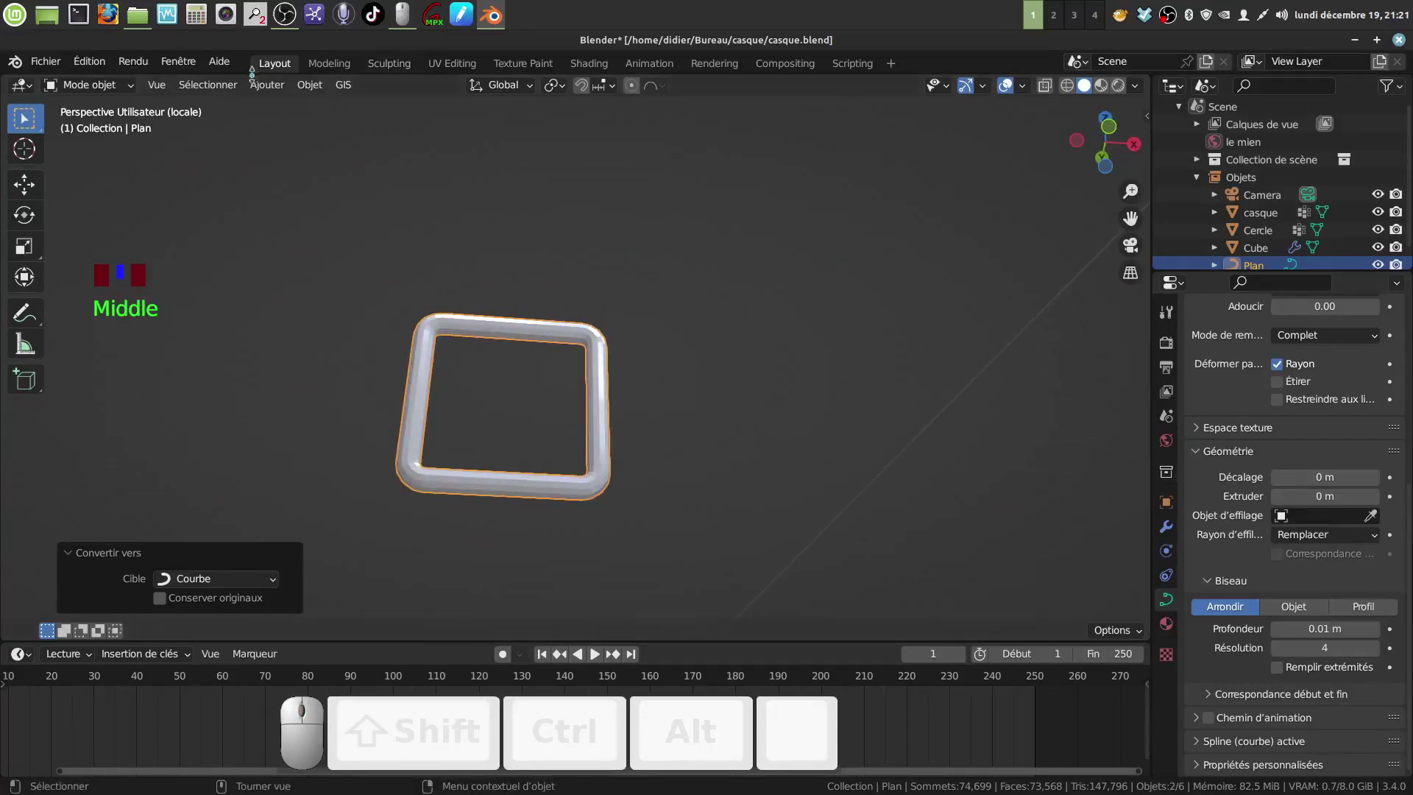
{"action": "left_click", "coordinate": [308, 83]}
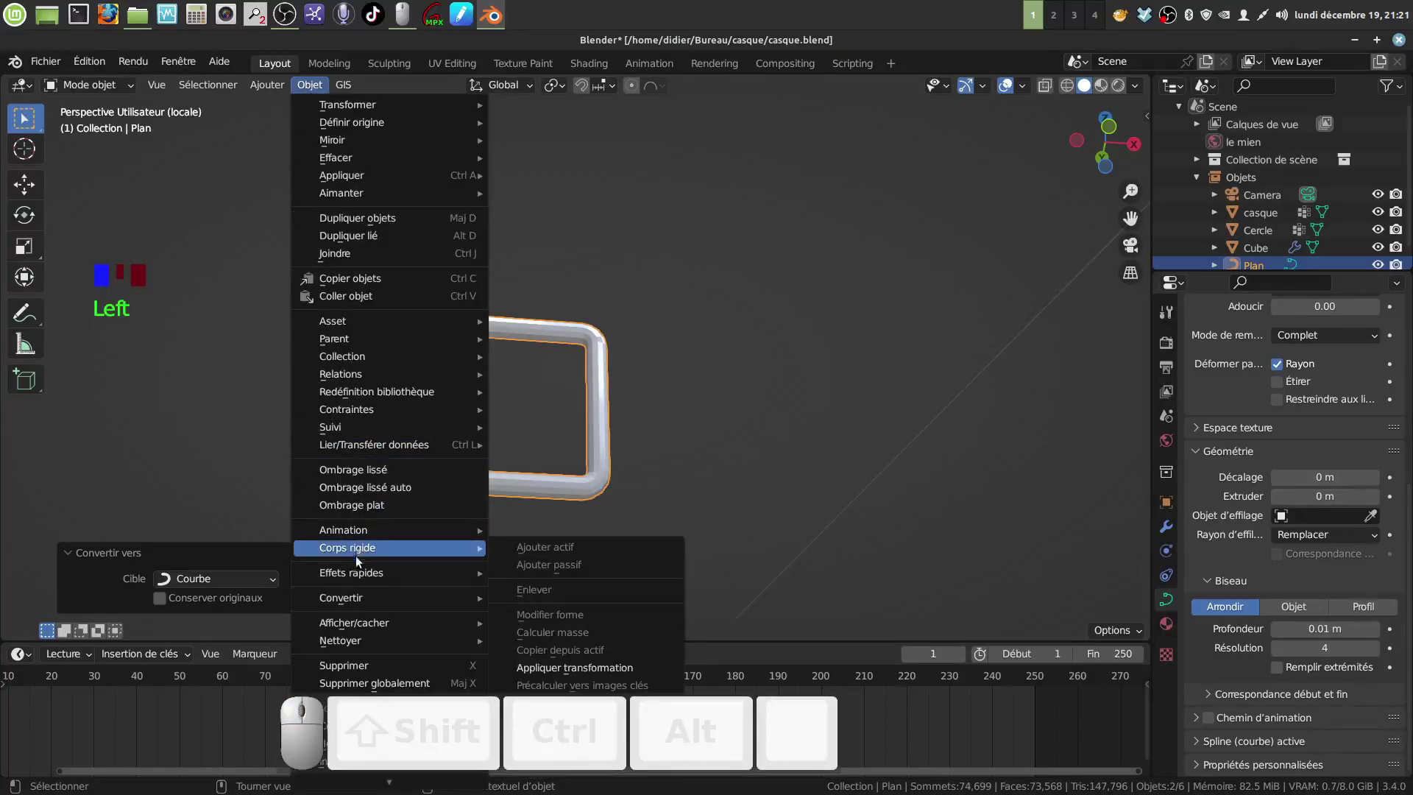
{"action": "mouse_move", "coordinate": [351, 602]}
{"action": "left_click", "coordinate": [531, 612]}
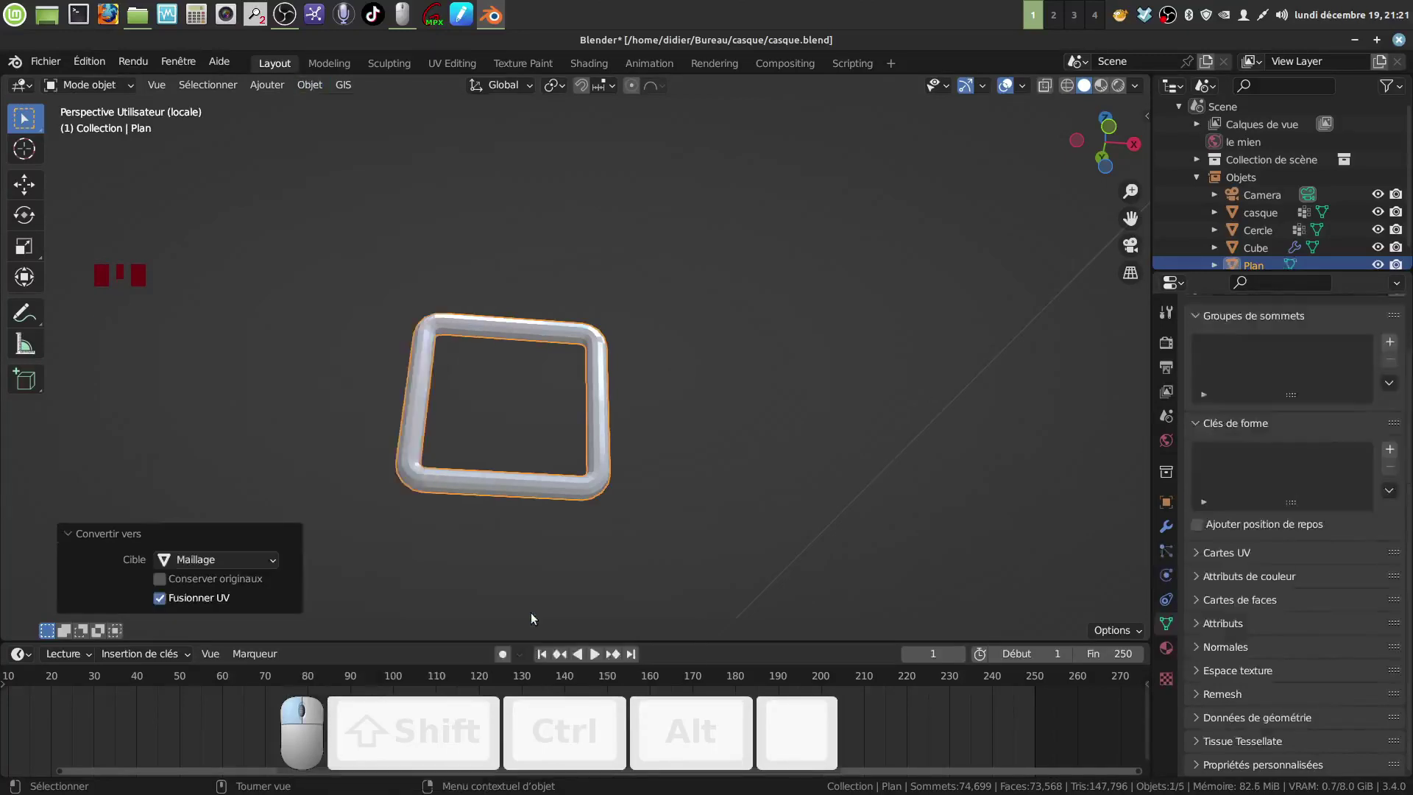
{"action": "right_click", "coordinate": [517, 493]}
{"action": "left_click", "coordinate": [491, 442]}
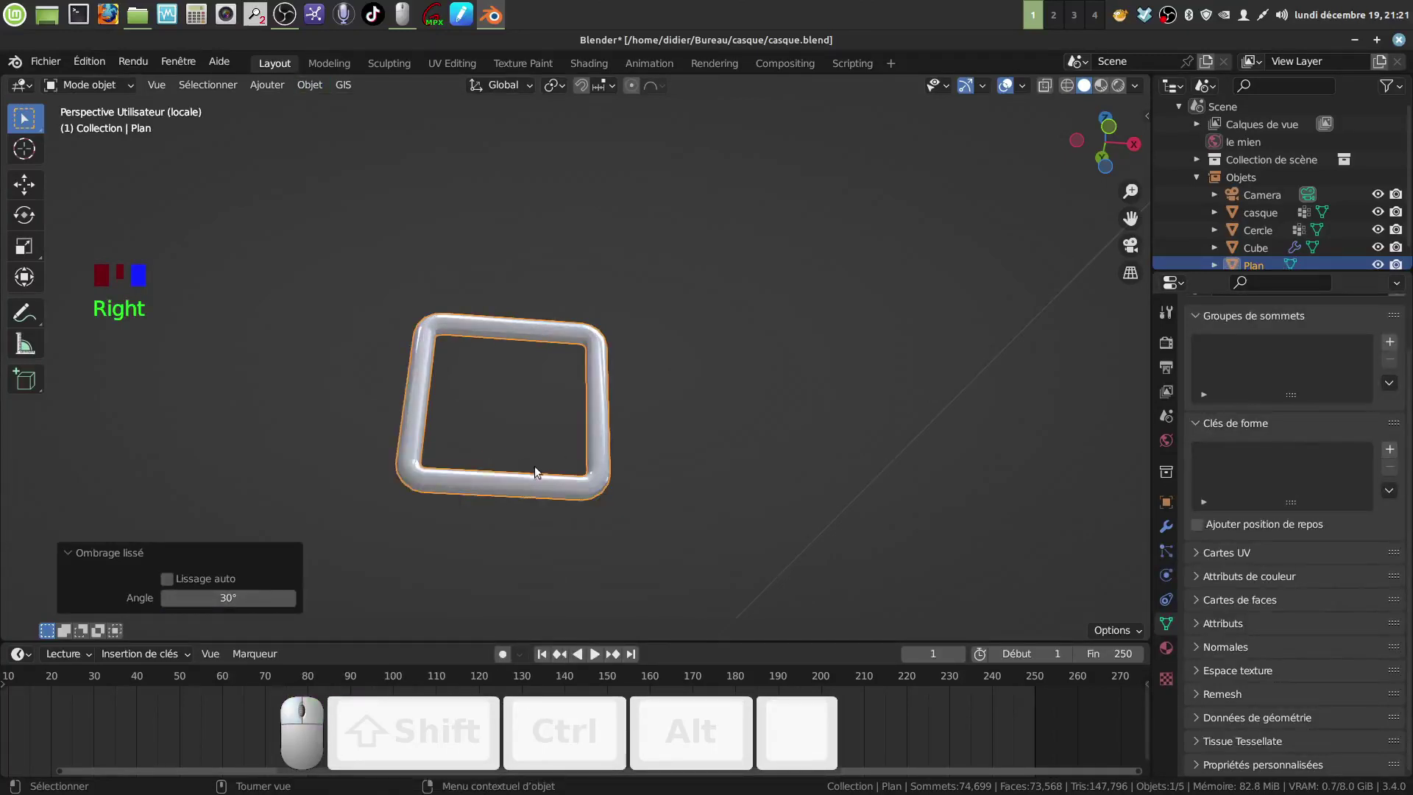
- Examine the smooth-shaded square ring from several angles
{"action": "mouse_move", "coordinate": [537, 472]}
{"action": "middle_mouse_down"}
{"action": "mouse_move", "coordinate": [551, 411]}
{"action": "mouse_move", "coordinate": [510, 508]}
{"action": "mouse_move", "coordinate": [519, 524]}
{"action": "mouse_move", "coordinate": [539, 513]}
{"action": "mouse_move", "coordinate": [508, 439]}
{"action": "mouse_move", "coordinate": [491, 449]}
{"action": "mouse_move", "coordinate": [535, 464]}
{"action": "middle_mouse_up"}
{"action": "scroll", "coordinate": [537, 495], "scroll_direction": "down", "scroll_amount": 2}
{"action": "scroll", "coordinate": [522, 483], "scroll_direction": "down", "scroll_amount": 1}
{"action": "middle_click", "coordinate": [505, 451], "text": "shift"}
{"action": "scroll", "coordinate": [515, 464], "scroll_direction": "up", "scroll_amount": 2}
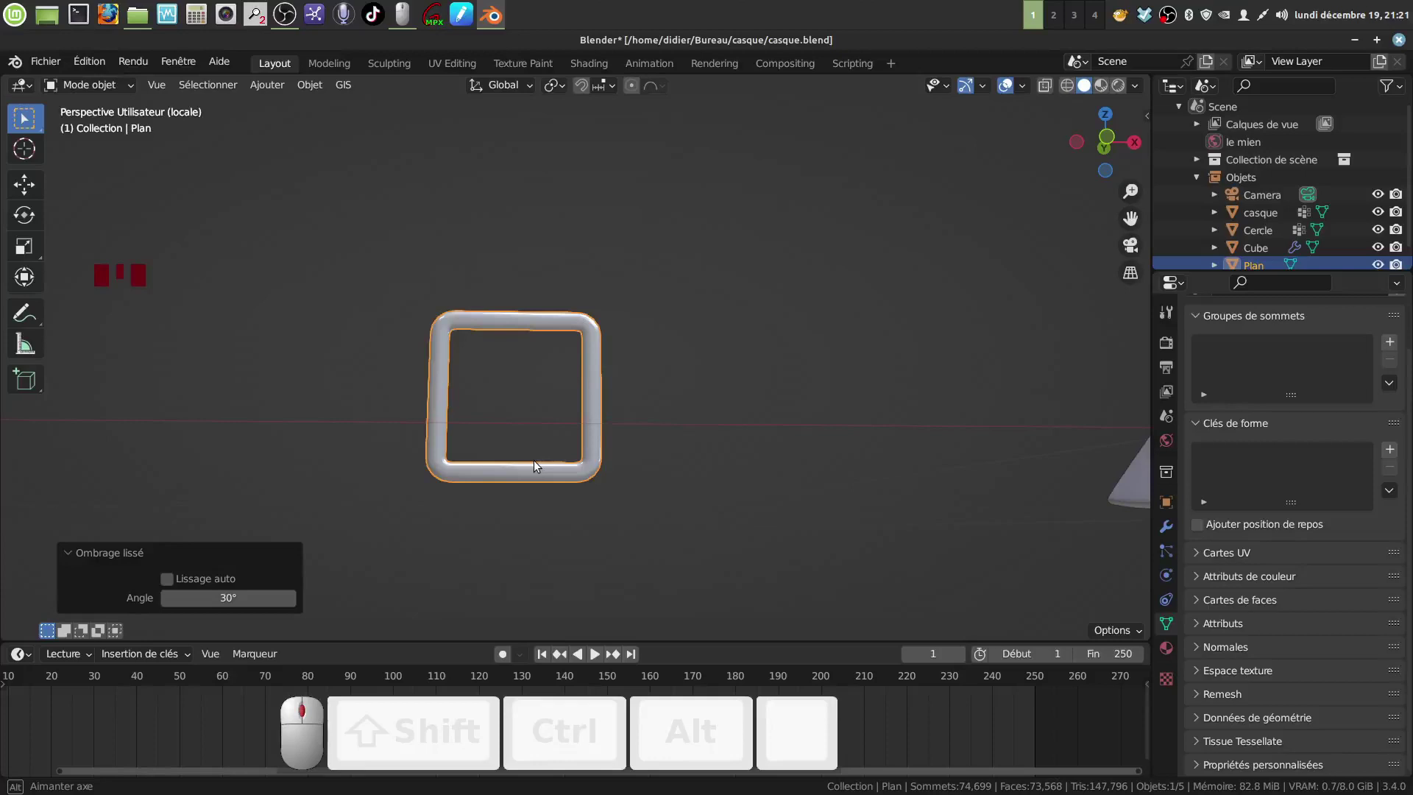
{"action": "middle_click_drag", "start_coordinate": [533, 461], "coordinate": [533, 442]}
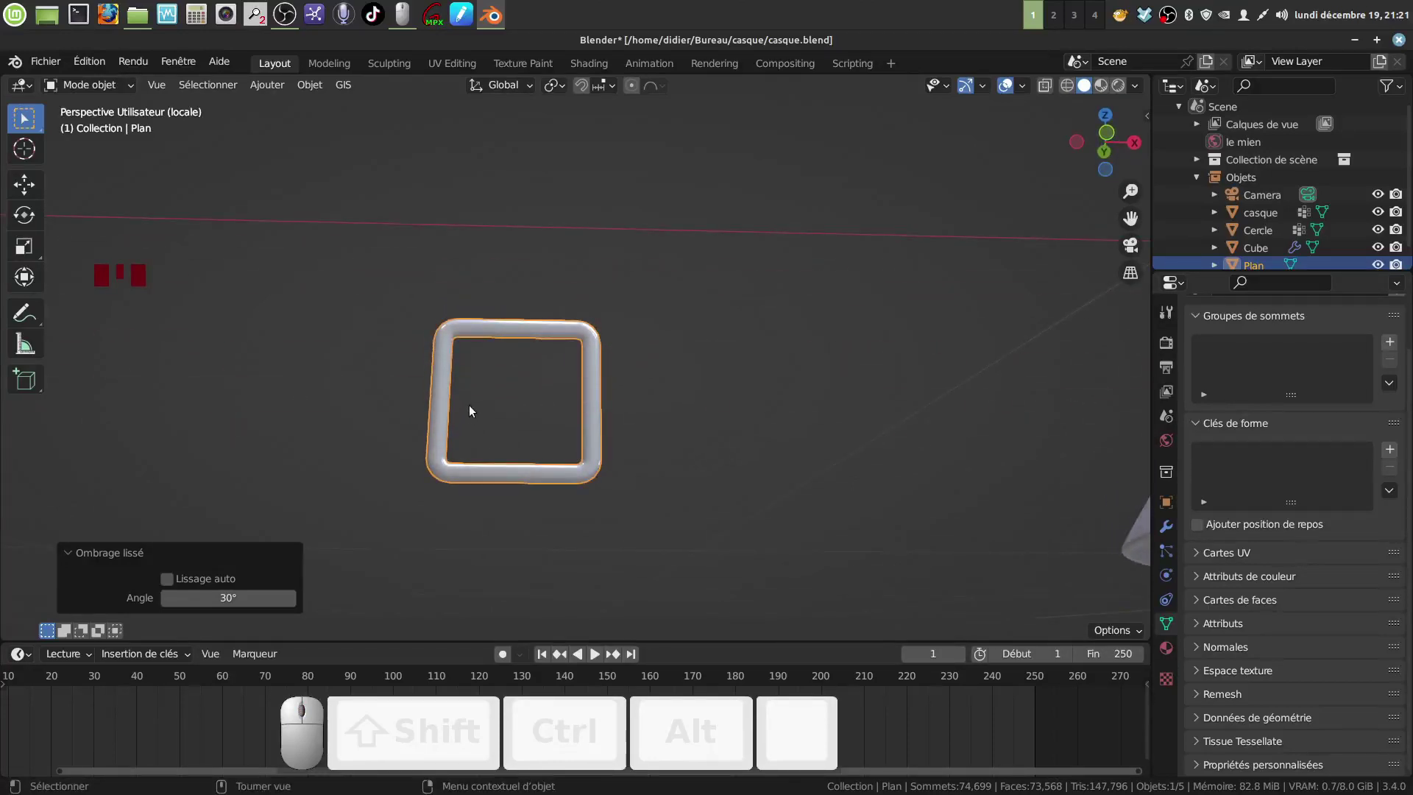
{"action": "middle_click_drag", "start_coordinate": [469, 406], "coordinate": [458, 465]}
{"action": "key", "text": "KP_1"}
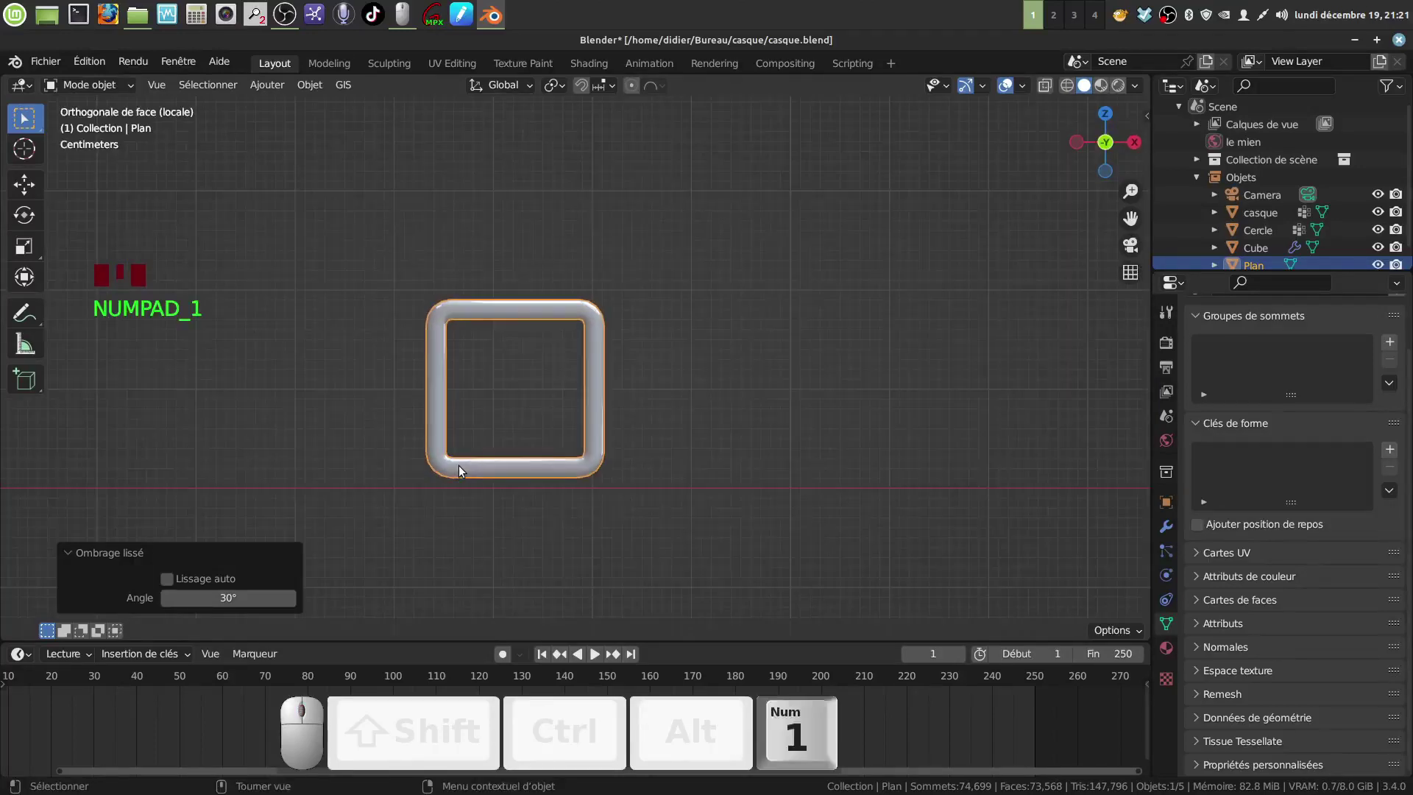
- Deselect the ring and add a mesh circle with 18 vertices and a 1 m radius
{"action": "left_click", "coordinate": [361, 375]}
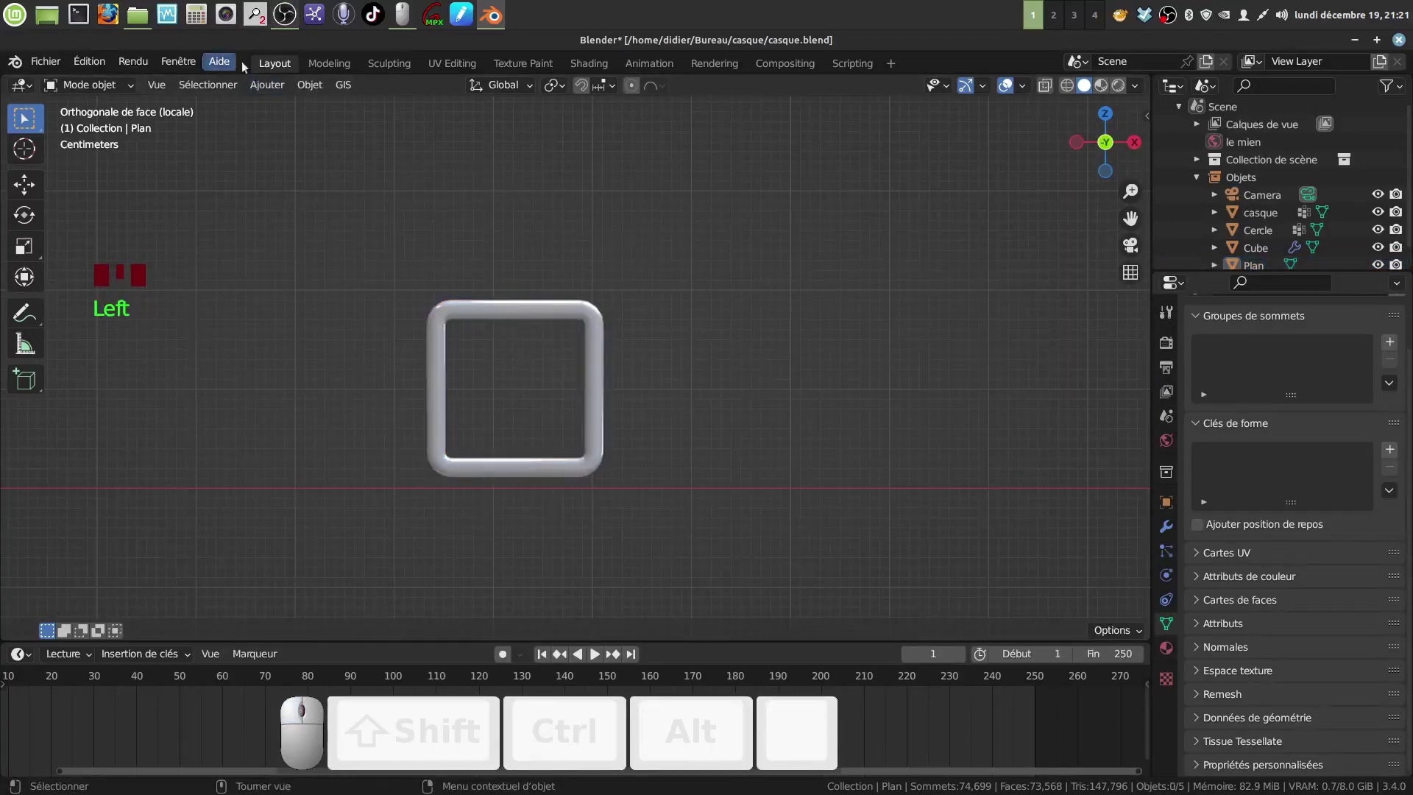
{"action": "left_click", "coordinate": [264, 87]}
{"action": "mouse_move", "coordinate": [309, 105]}
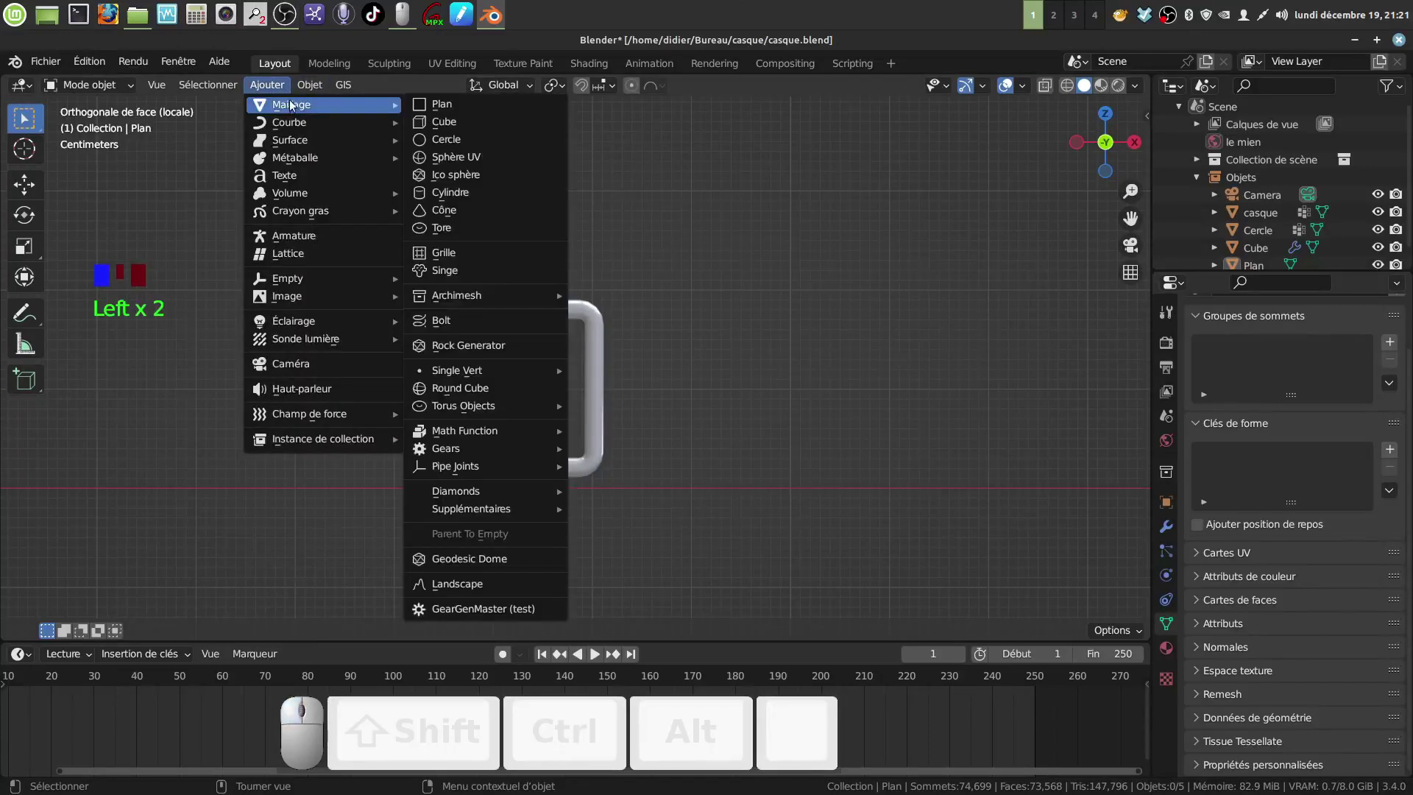
{"action": "left_click", "coordinate": [456, 141]}
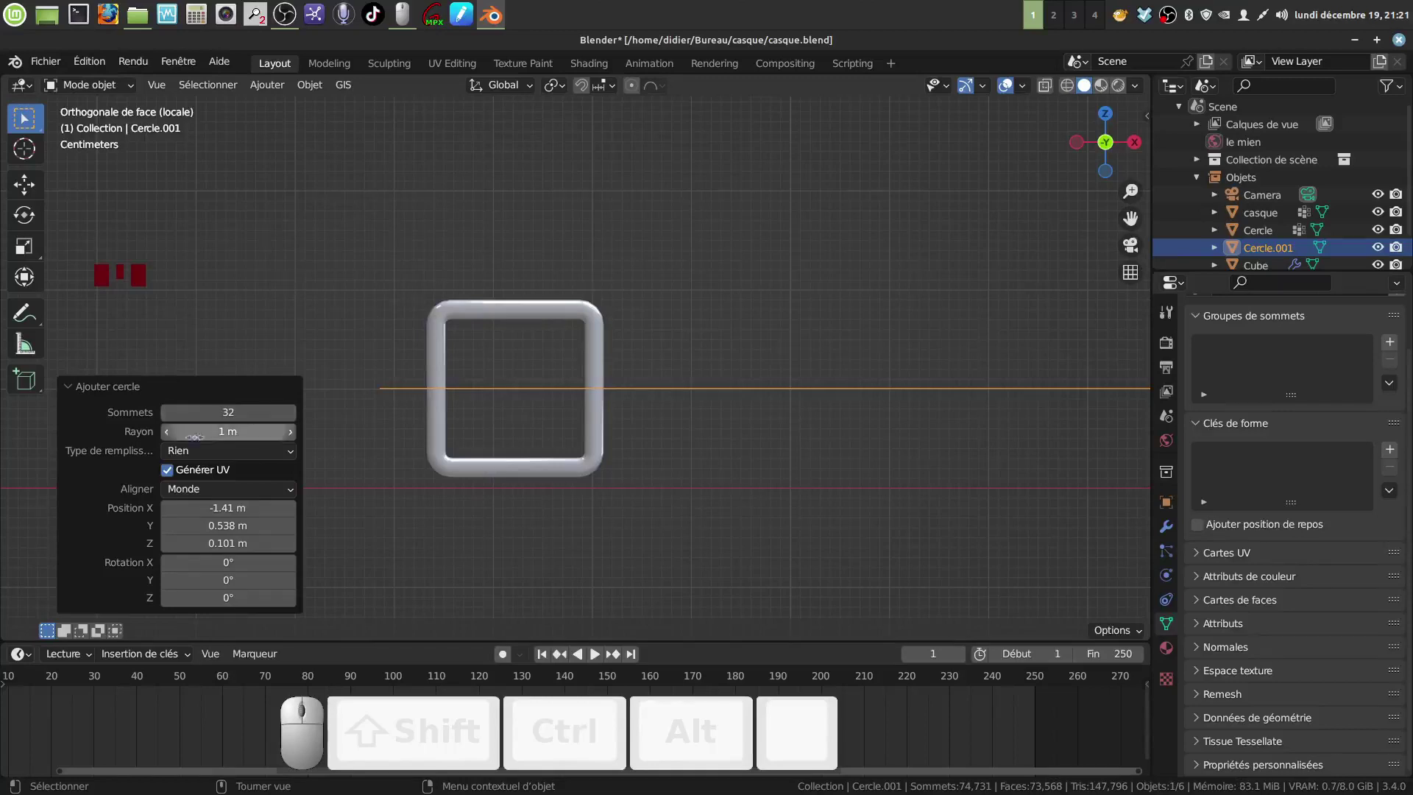
{"action": "left_click_drag", "start_coordinate": [234, 414], "coordinate": [580, 416]}
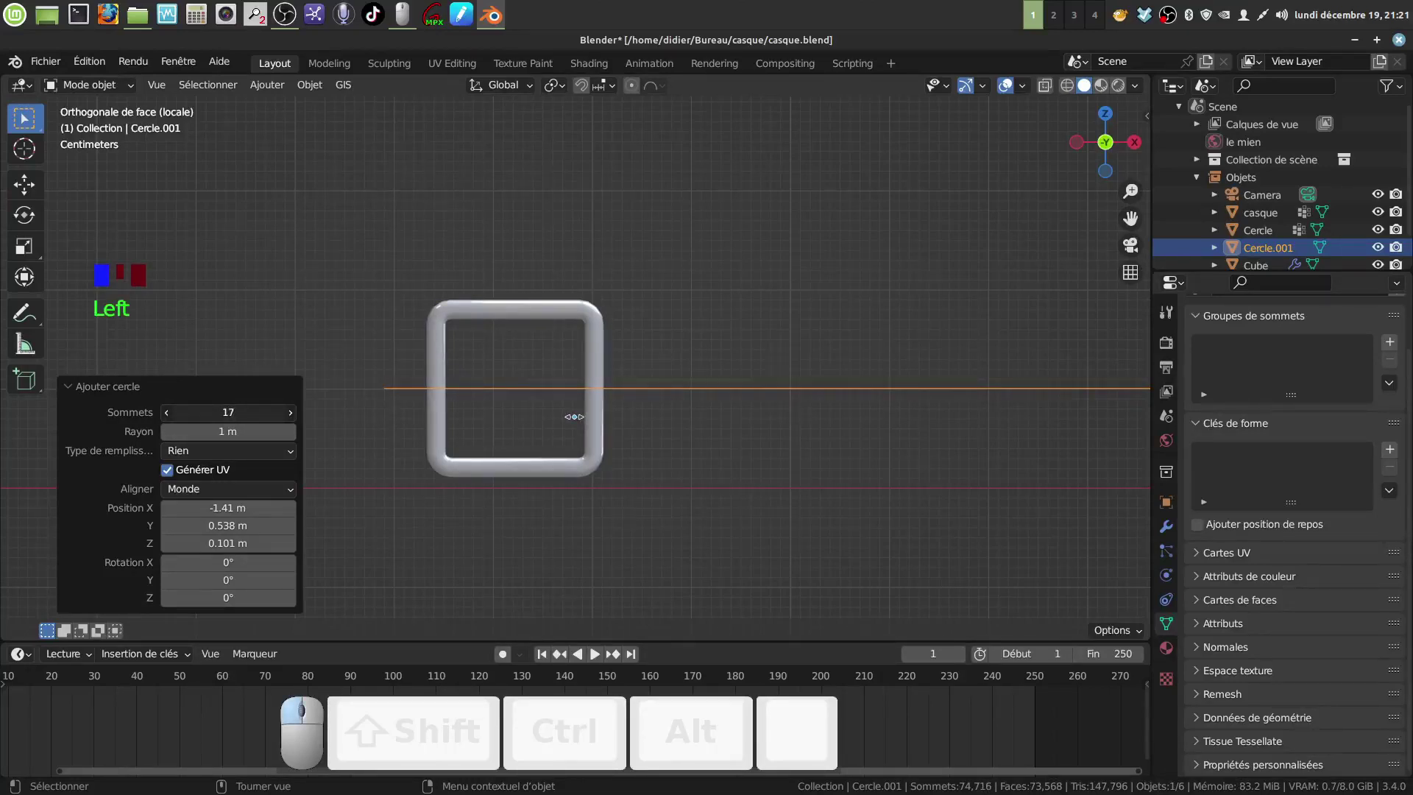
{"action": "left_click_drag", "start_coordinate": [574, 417], "coordinate": [574, 417]}
- In edit mode, scale the whole circle down by a factor of about 0.283
{"action": "scroll", "coordinate": [728, 430], "scroll_direction": "down", "scroll_amount": 4}
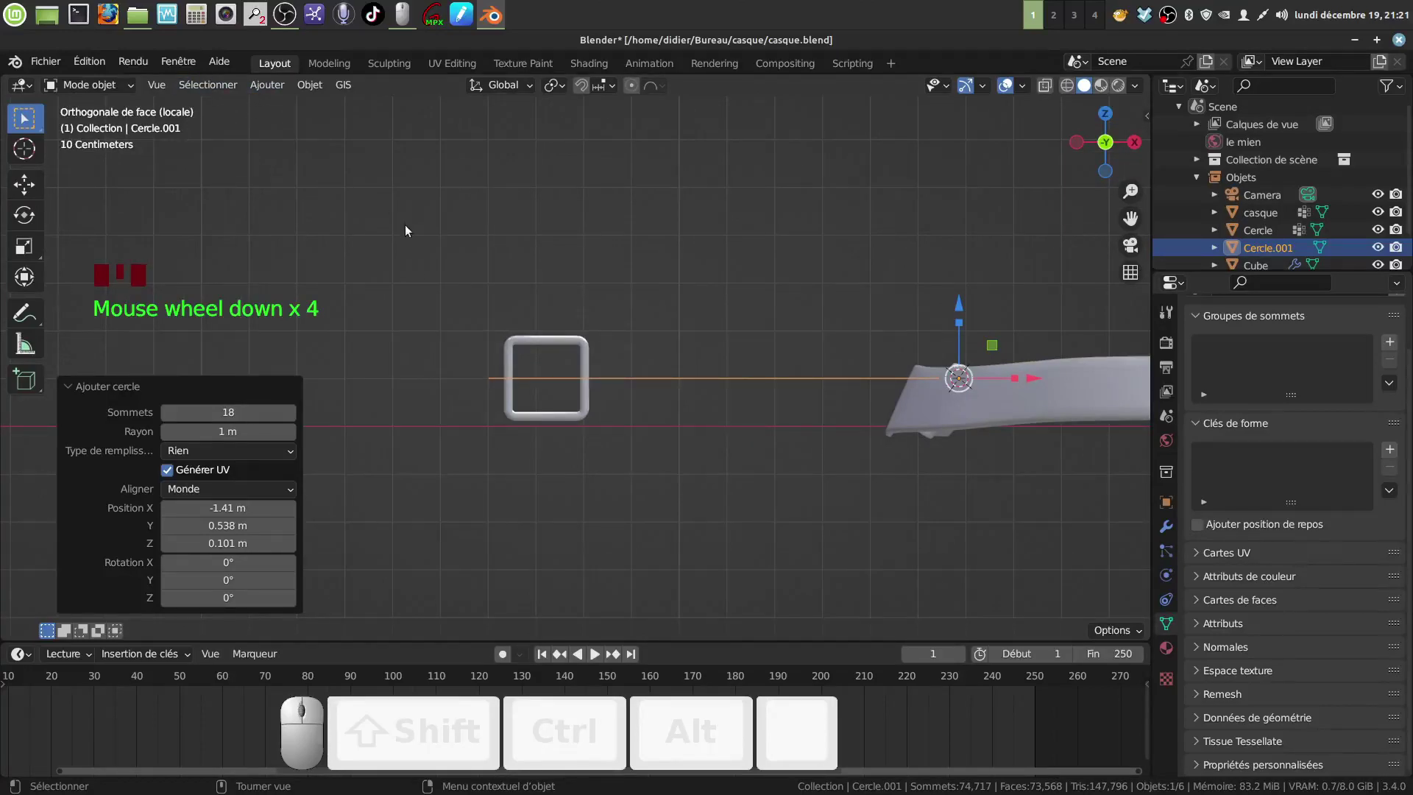
{"action": "key", "text": "Tab"}
{"action": "key", "text": "s"}
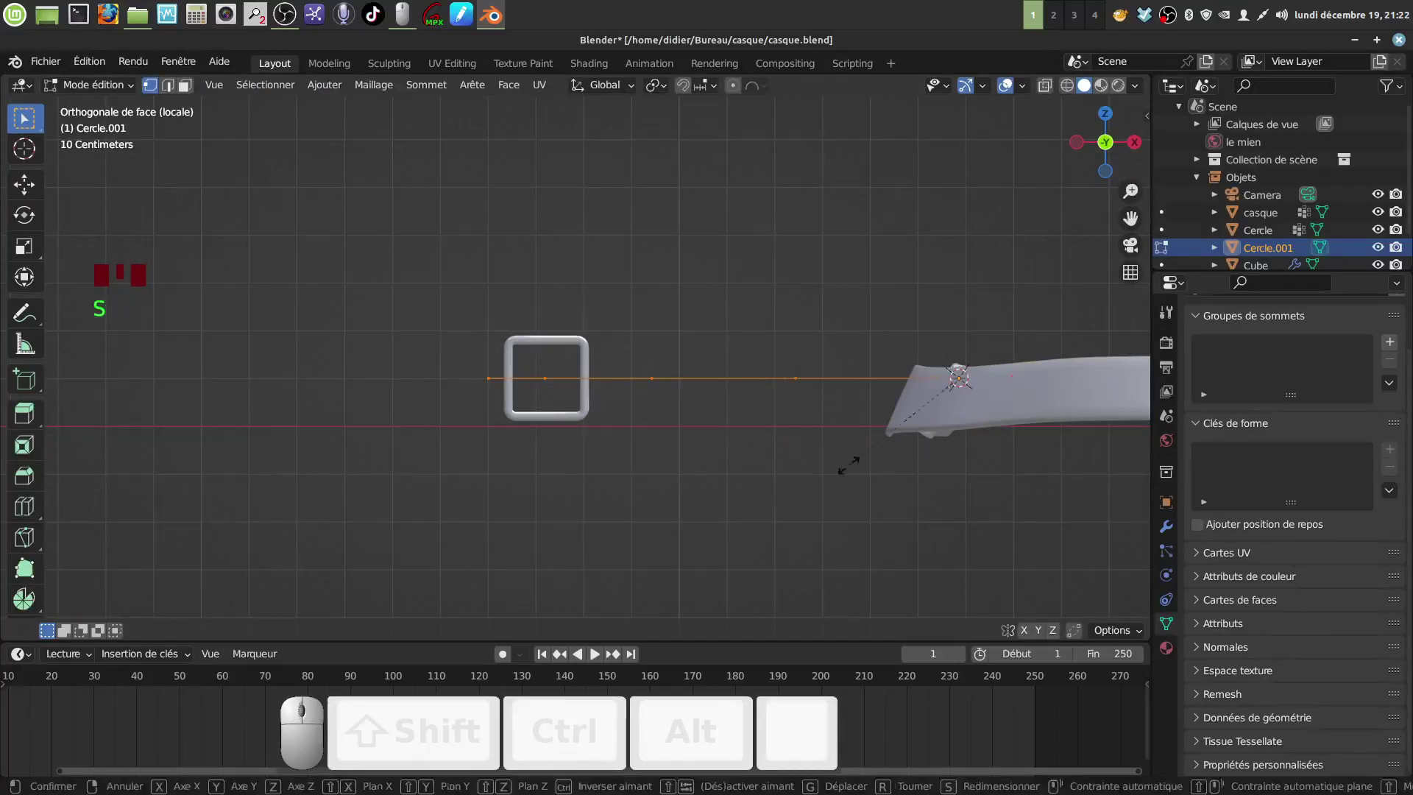
{"action": "left_click", "coordinate": [934, 409]}
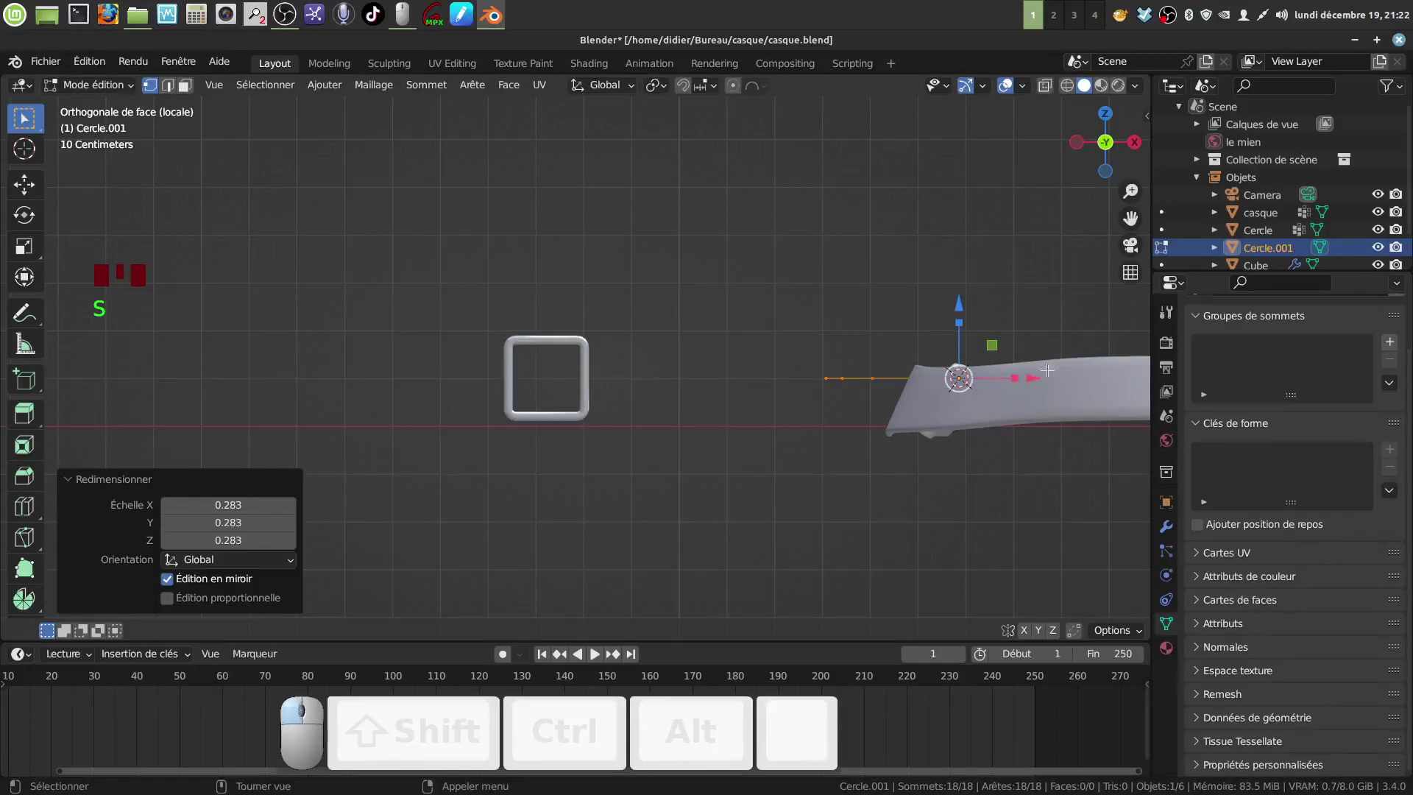
- Move the circle about -1.209 m along X past the square ring and scale it by about 0.223
{"action": "left_click_drag", "start_coordinate": [1048, 370], "coordinate": [458, 357]}
{"action": "key", "text": "s"}
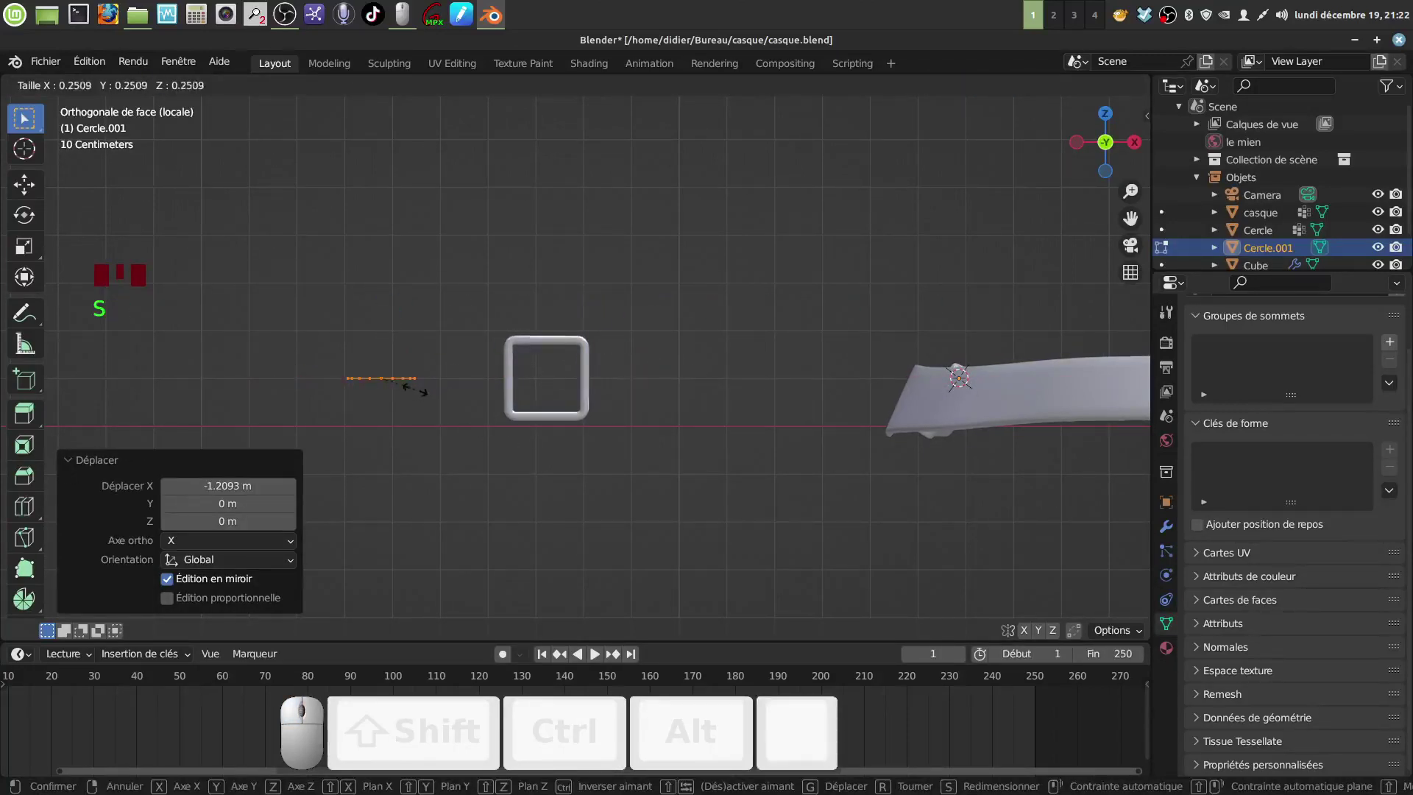
{"action": "left_click", "coordinate": [412, 385]}
- Rotate the circle's vertices 90° about the global X axis so it lies parallel to the ring
{"action": "scroll", "coordinate": [444, 449], "scroll_direction": "up", "scroll_amount": 3}
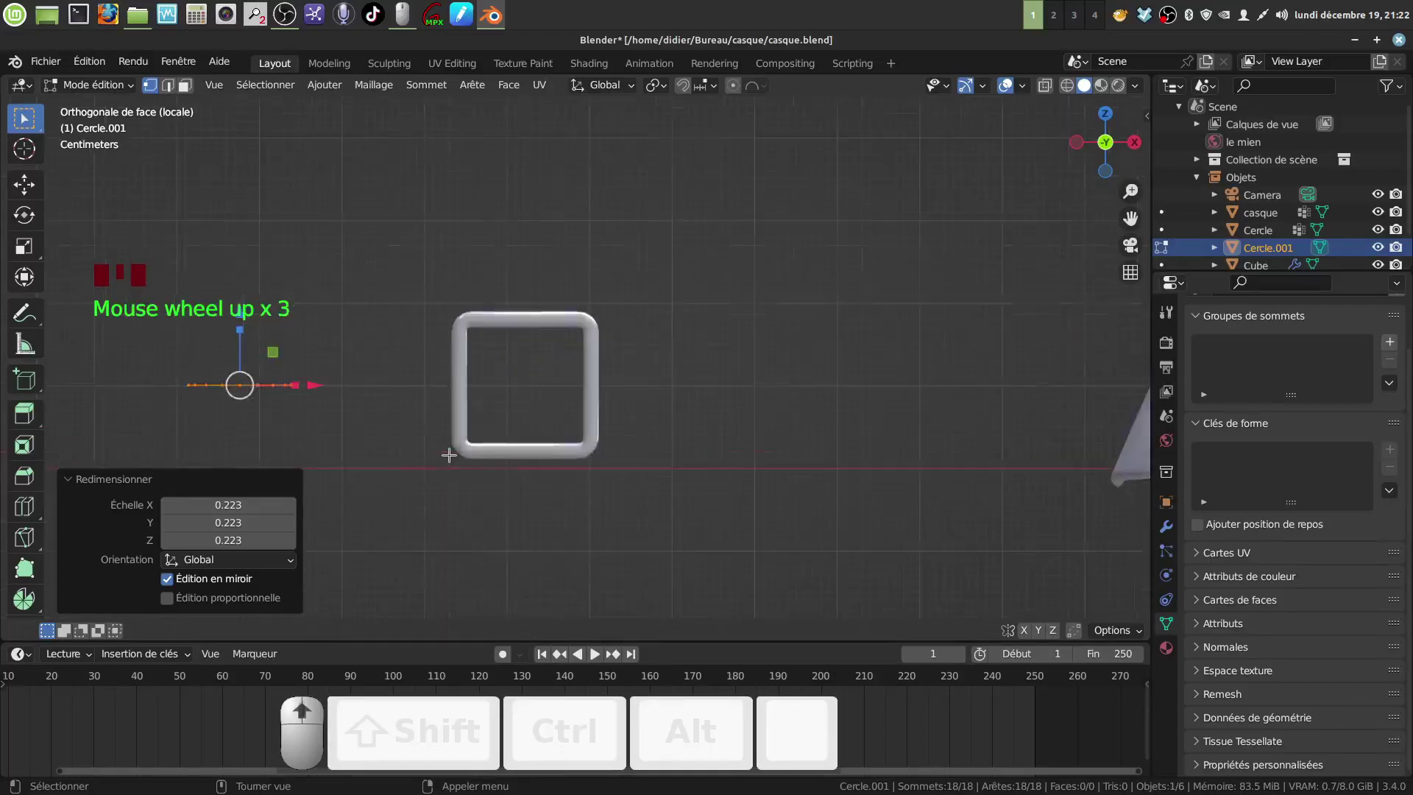
{"action": "scroll", "coordinate": [410, 420], "scroll_direction": "down", "scroll_amount": 2}
{"action": "middle_click_drag", "start_coordinate": [373, 410], "coordinate": [479, 571], "text": "shift"}
{"action": "scroll", "coordinate": [489, 508], "scroll_direction": "up", "scroll_amount": 2}
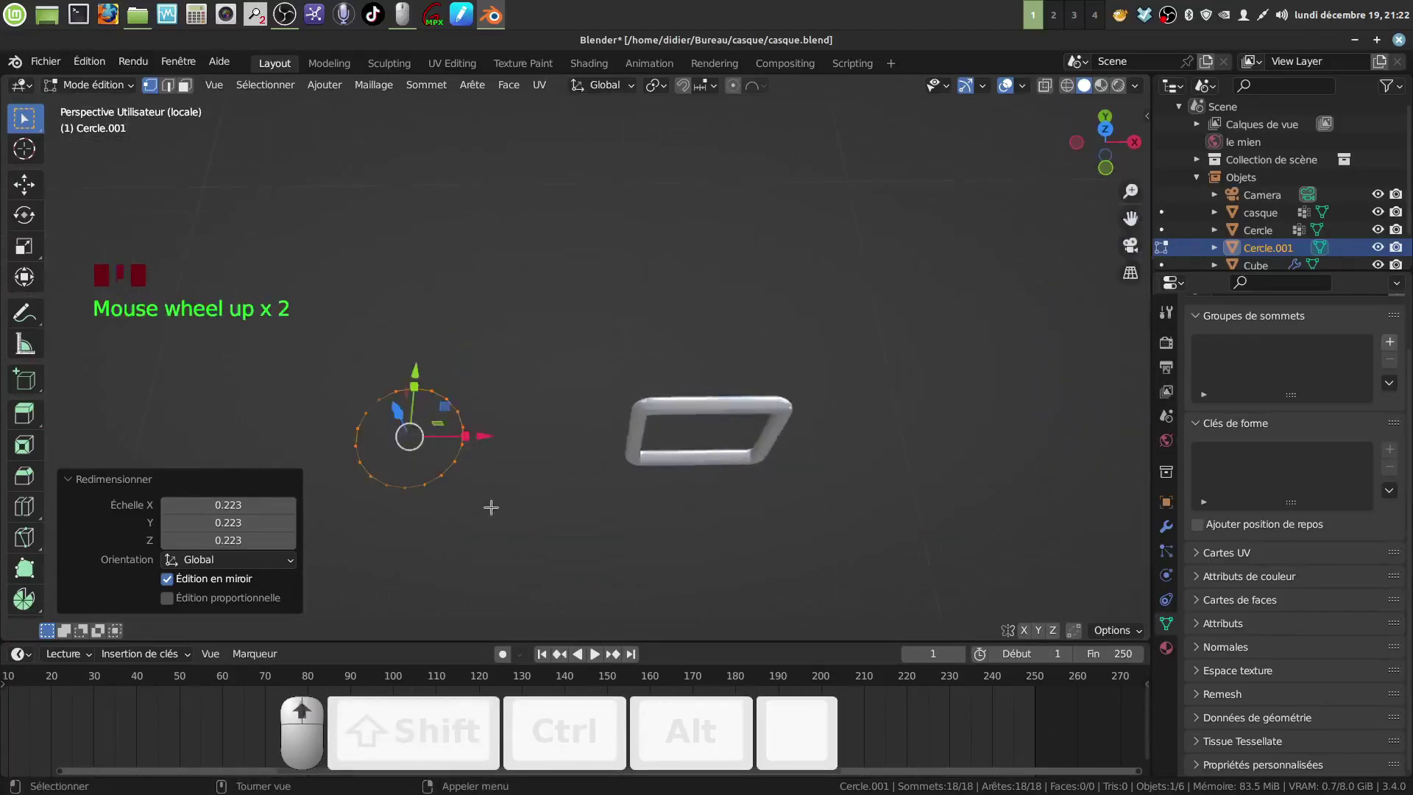
{"action": "middle_click_drag", "start_coordinate": [489, 508], "coordinate": [536, 414], "text": "shift"}
{"action": "key", "text": "KP_1"}
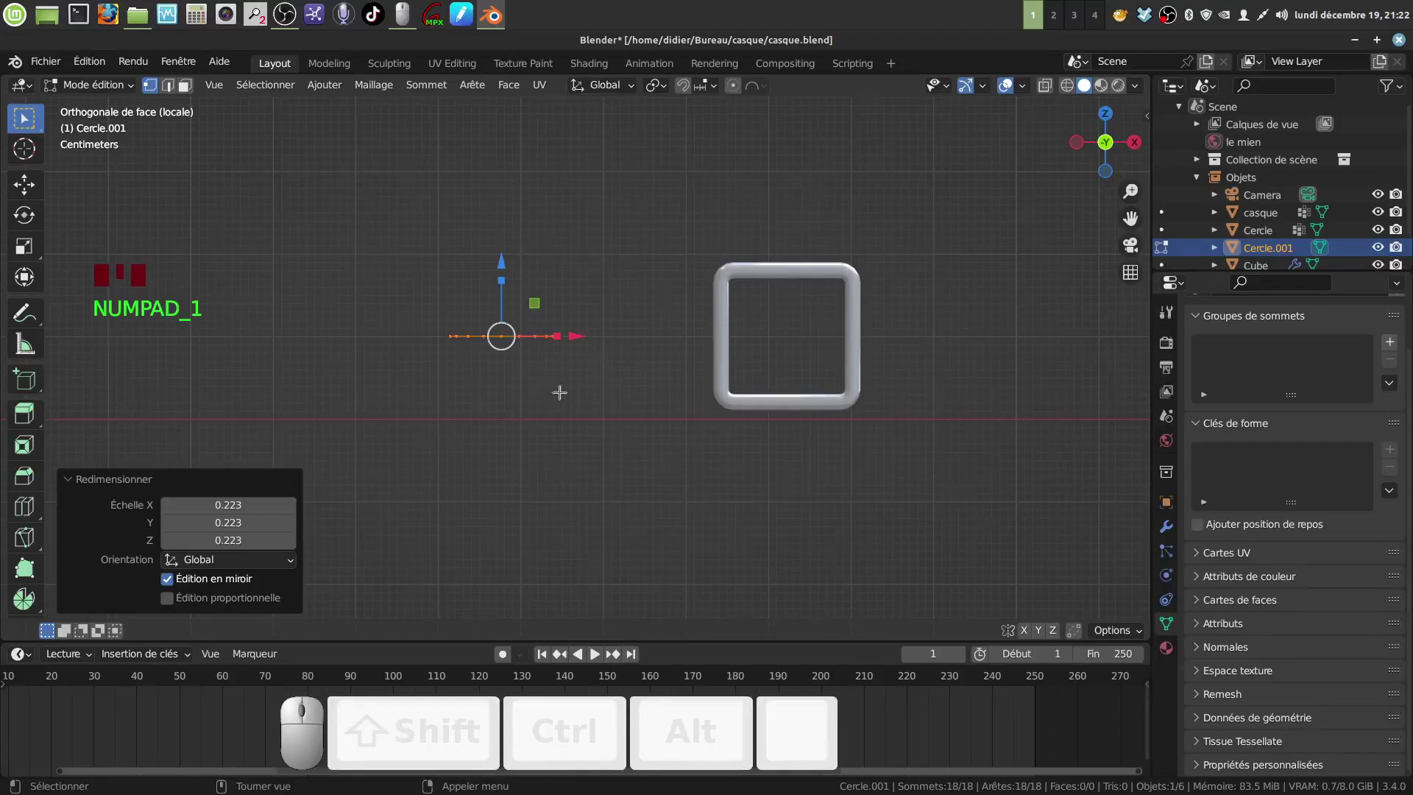
{"action": "middle_click_drag", "start_coordinate": [560, 392], "coordinate": [502, 404], "text": "shift"}
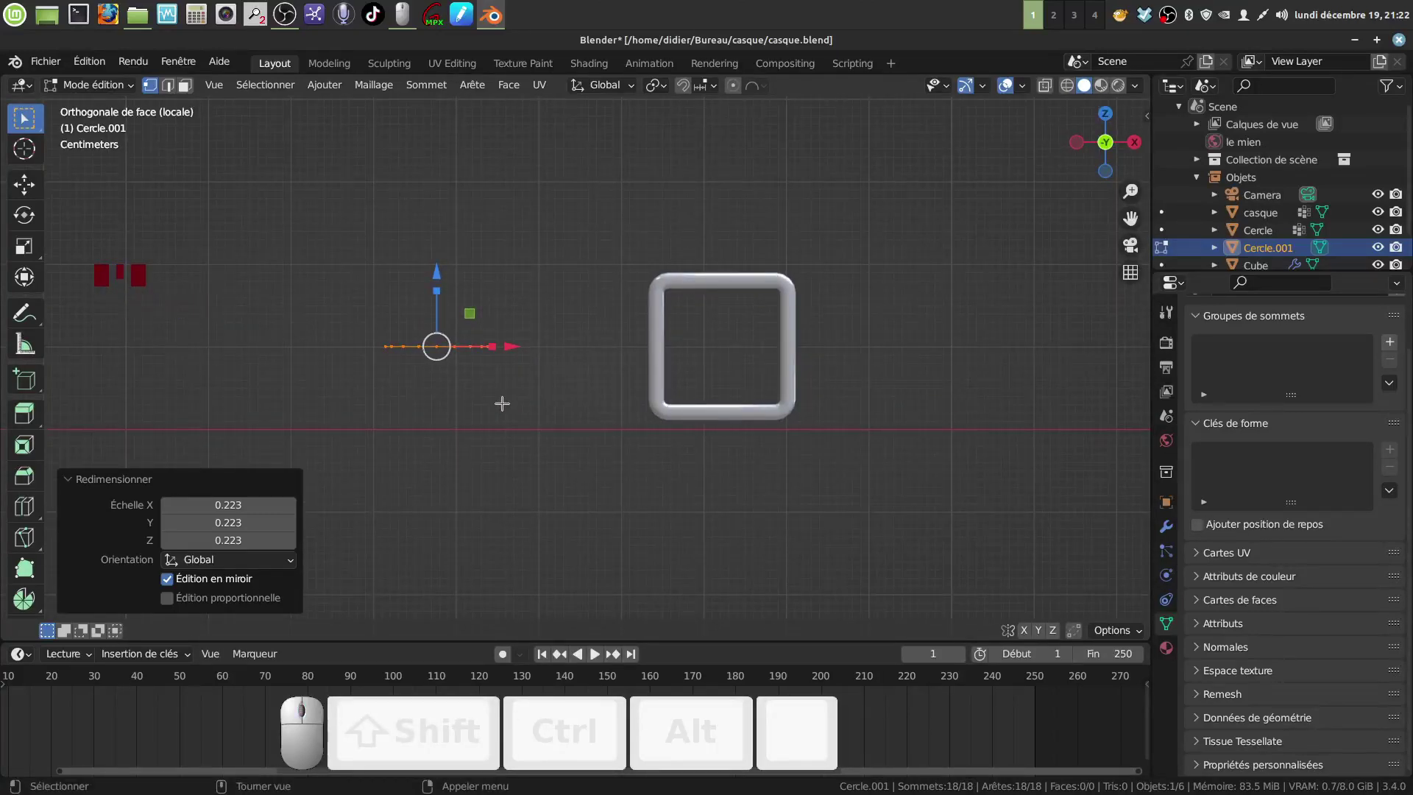
{"action": "key", "text": "r"}
{"action": "key", "text": "x"}
{"action": "key", "text": "KP_9"}
{"action": "key", "text": "KP_0"}
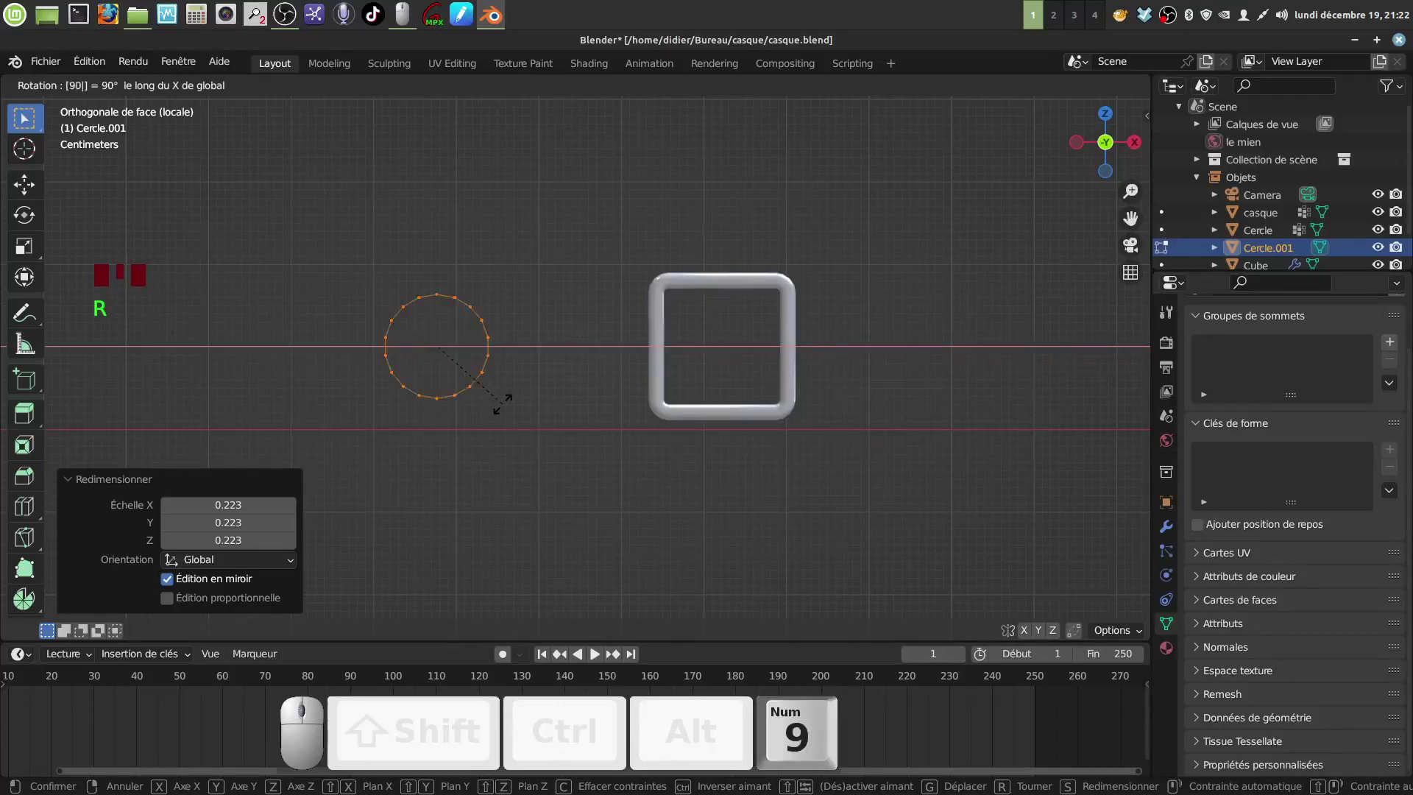
{"action": "left_click", "coordinate": [503, 403]}
- Shrink the circle further and move it about 0.295 m along X, just inside the ring's left bar
{"action": "key", "text": "s"}
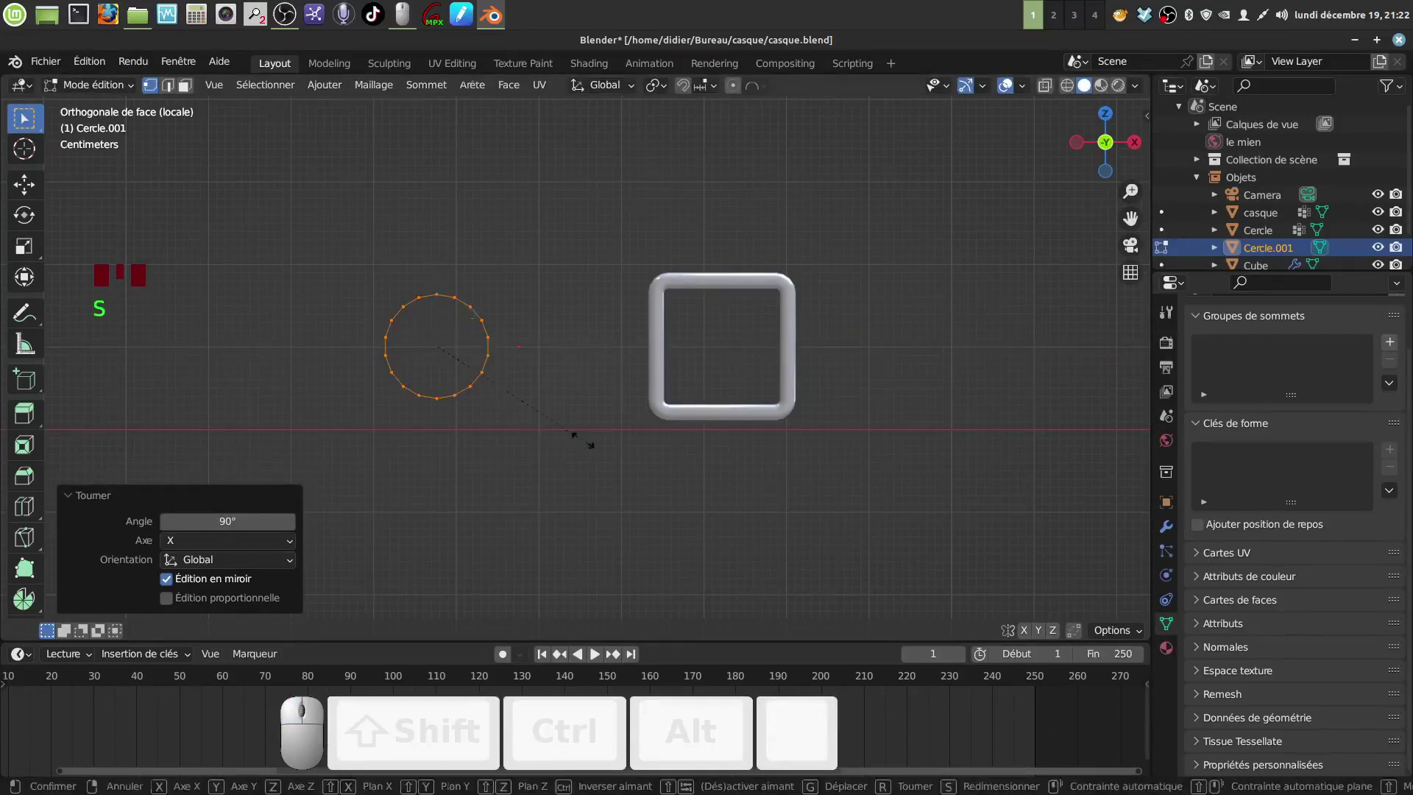
{"action": "left_click", "coordinate": [477, 384]}
{"action": "left_click_drag", "start_coordinate": [499, 348], "coordinate": [748, 355]}
- Scale the circle inside the ring by about 0.716
{"action": "scroll", "coordinate": [722, 493], "scroll_direction": "up", "scroll_amount": 4}
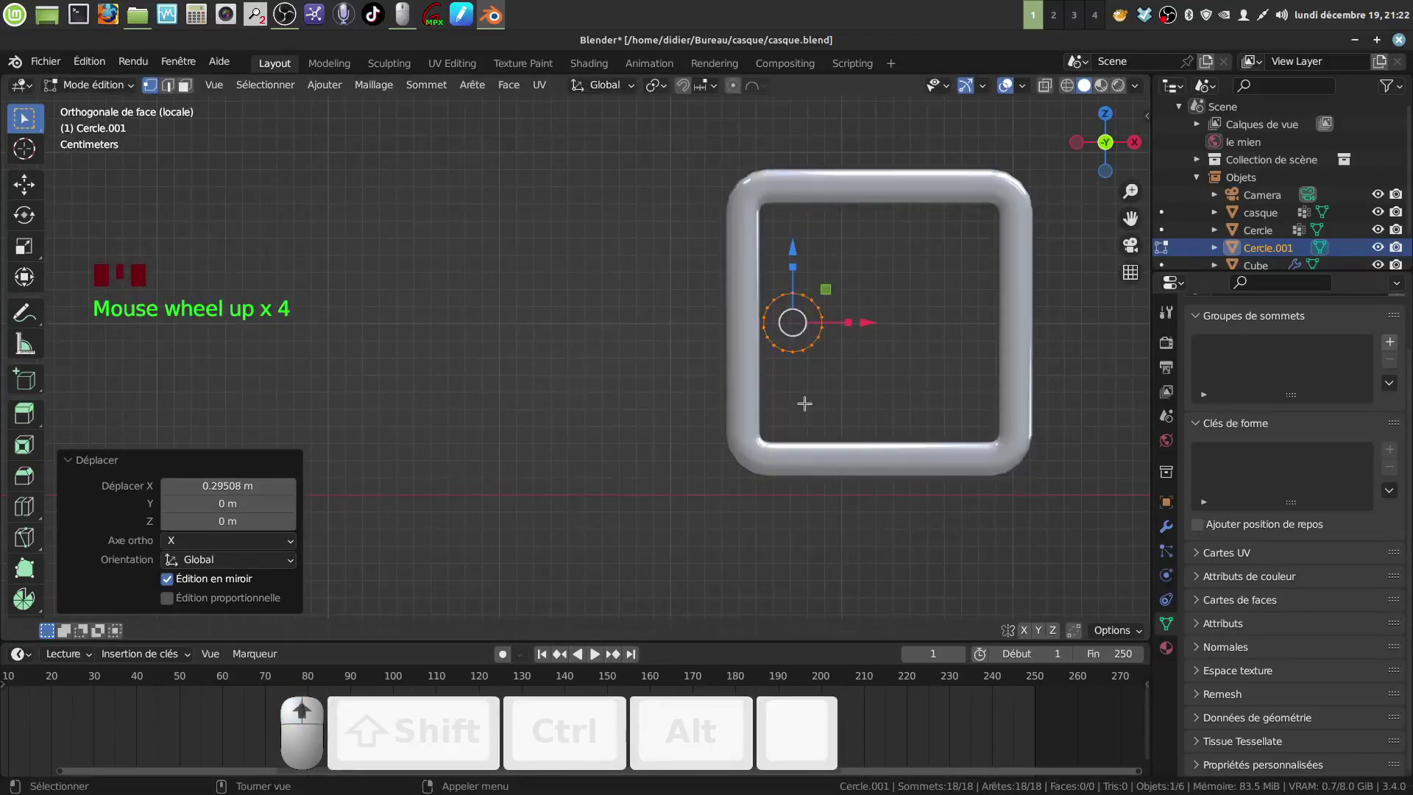
{"action": "middle_click_drag", "start_coordinate": [825, 417], "coordinate": [645, 422], "text": "shift"}
{"action": "scroll", "coordinate": [656, 445], "scroll_direction": "up", "scroll_amount": 1}
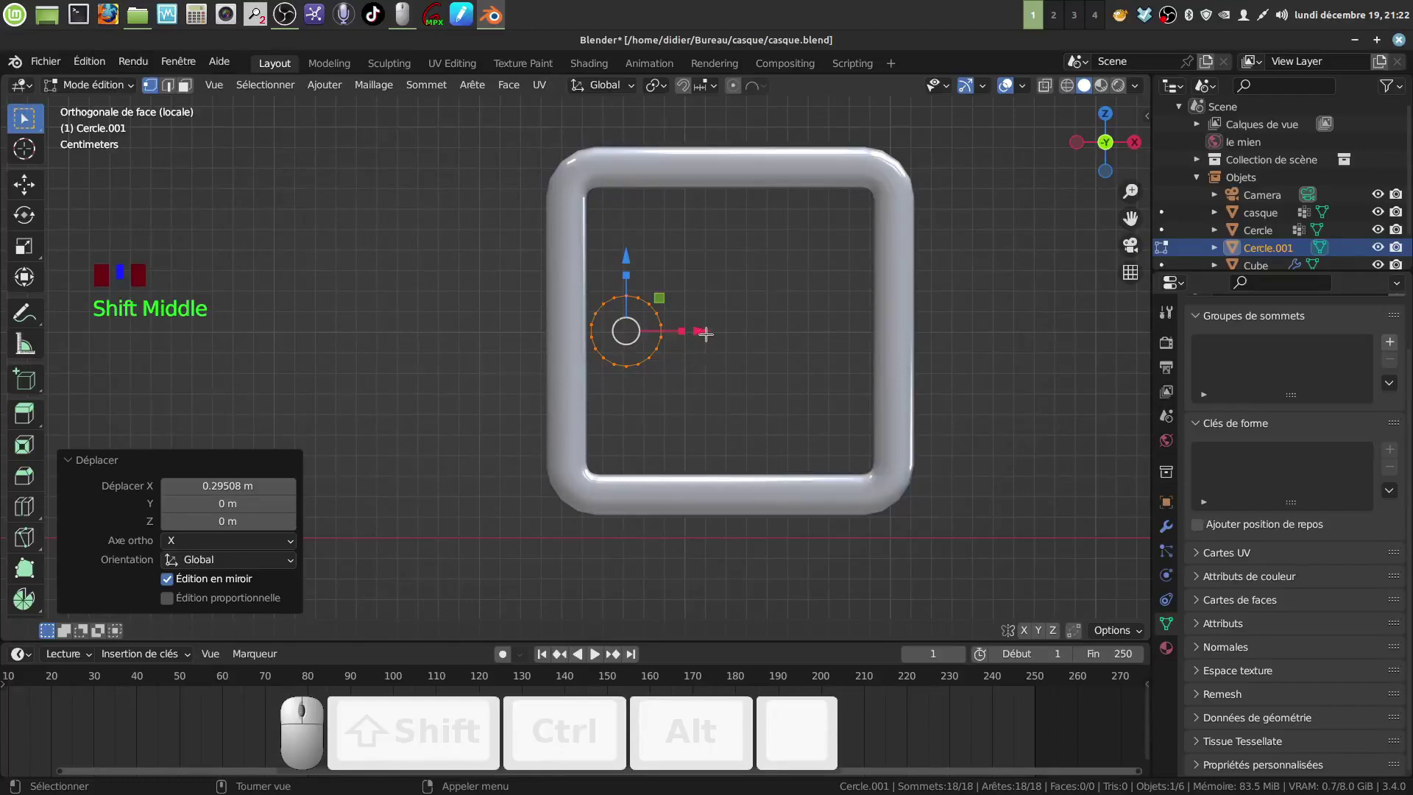
{"action": "key", "text": "s"}
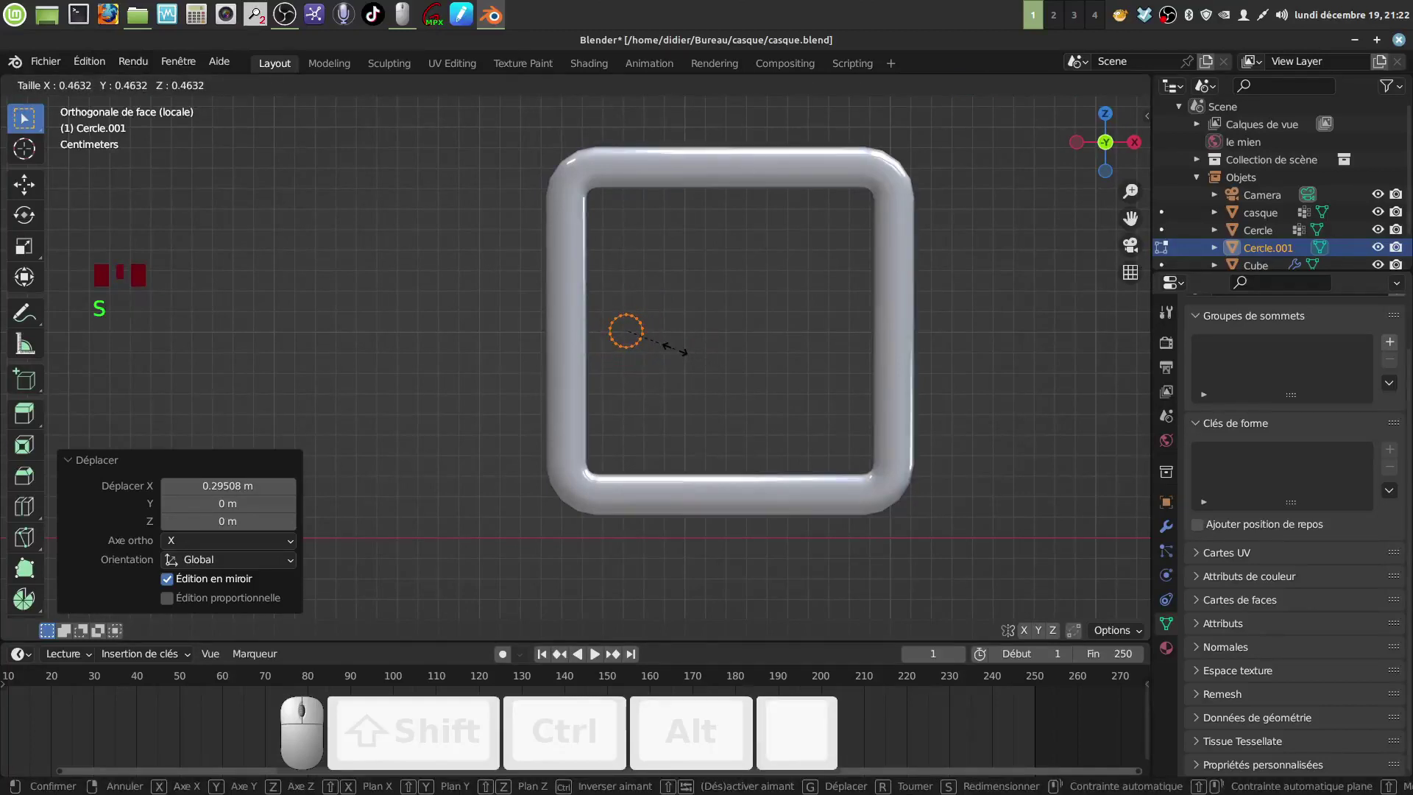
{"action": "left_click", "coordinate": [711, 361]}
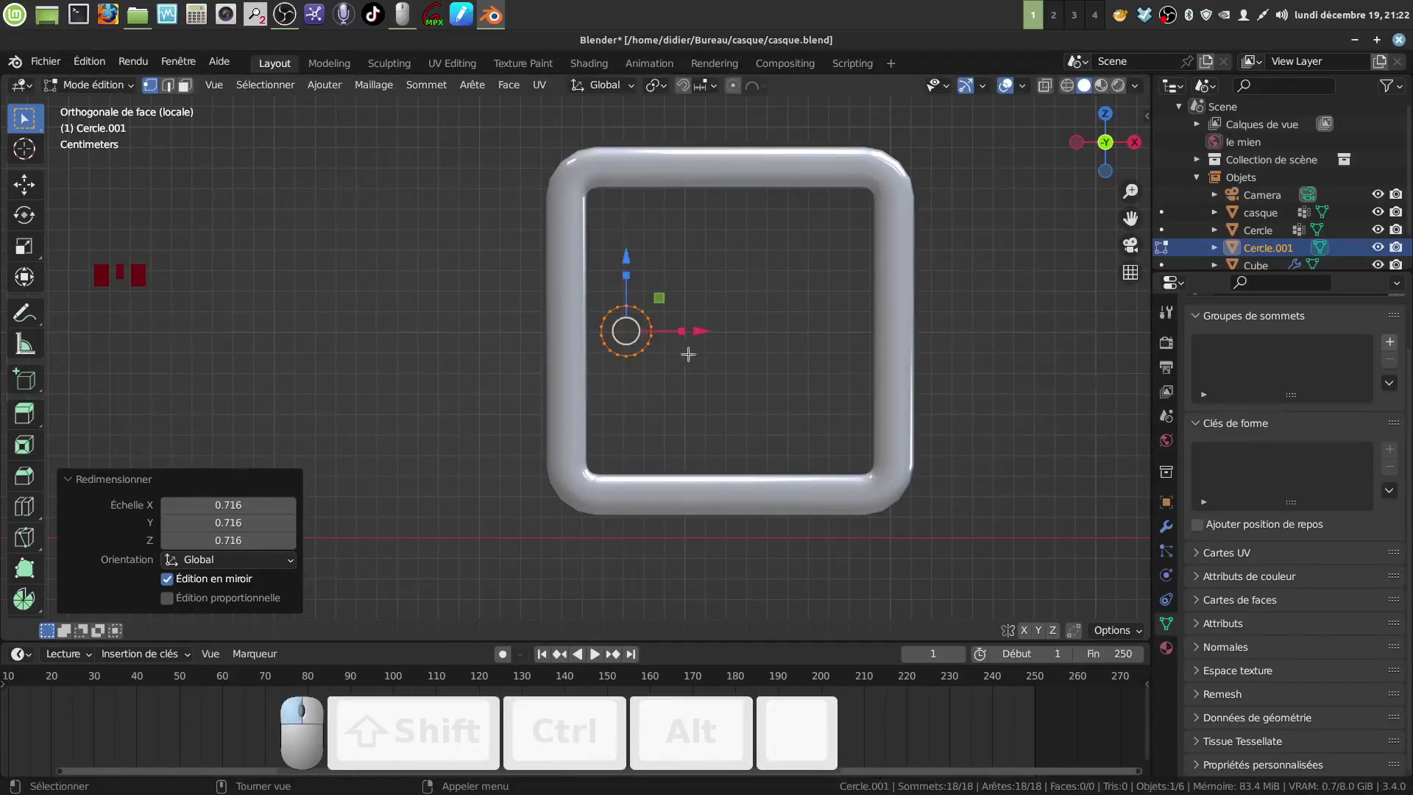
- Flatten the circle's left-side vertices into a D shape and move the whole outline about -0.012 m along X toward the ring's left bar
{"action": "scroll", "coordinate": [689, 407], "scroll_direction": "up", "scroll_amount": 2}
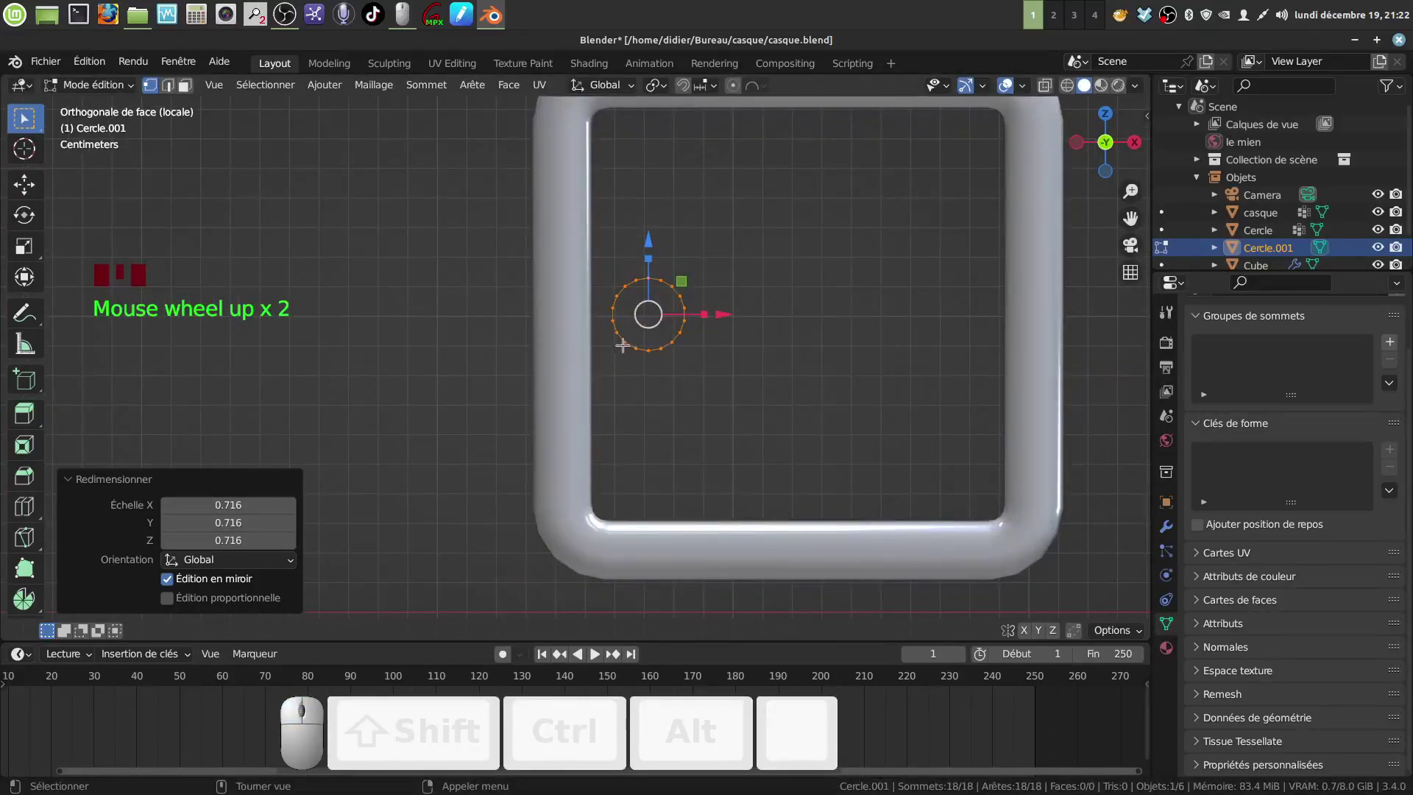
{"action": "key", "text": "a"}
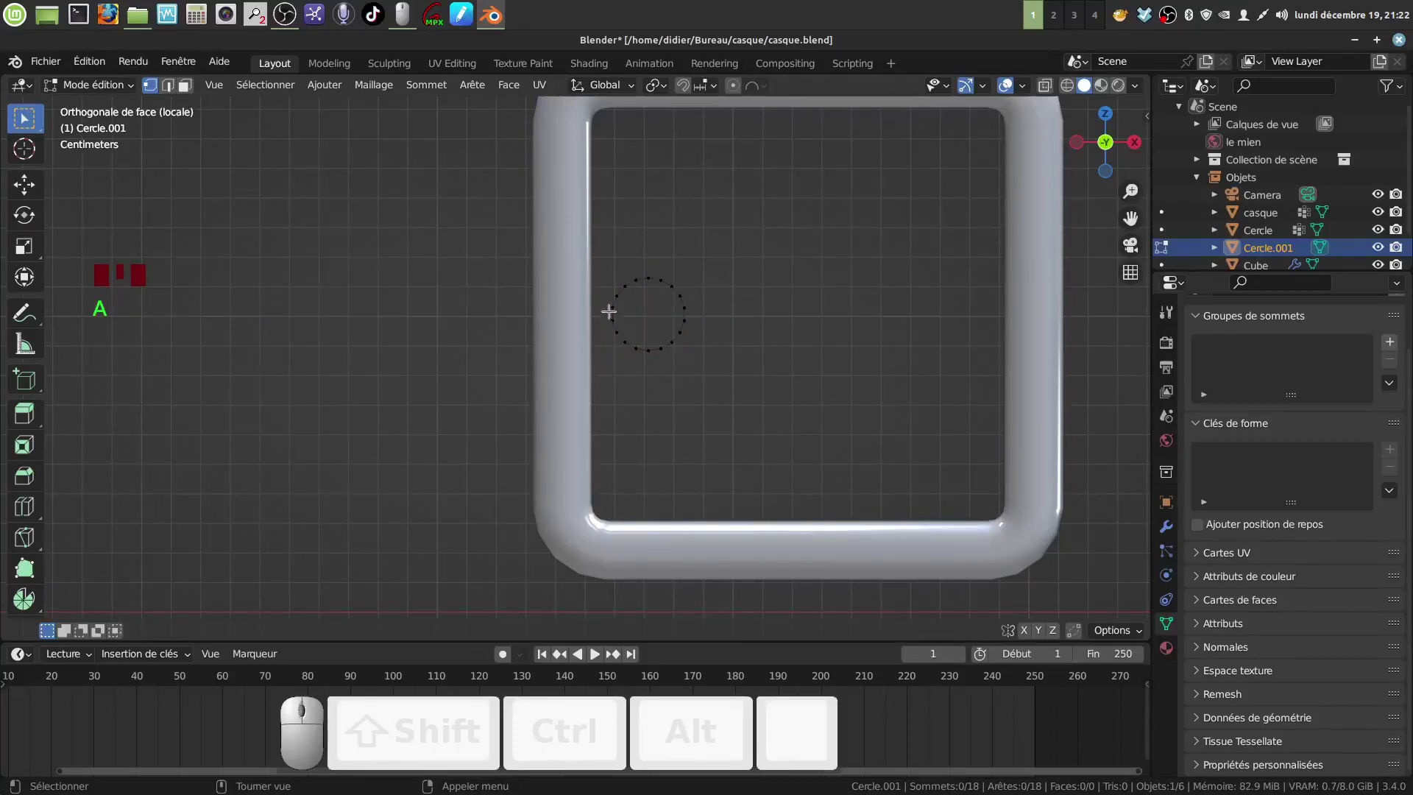
{"action": "key", "text": "c"}
{"action": "mouse_move", "coordinate": [615, 300]}
{"action": "left_mouse_down"}
{"action": "mouse_move", "coordinate": [620, 332]}
{"action": "mouse_move", "coordinate": [619, 285]}
{"action": "mouse_move", "coordinate": [620, 347]}
{"action": "mouse_move", "coordinate": [661, 314]}
{"action": "mouse_move", "coordinate": [636, 312]}
{"action": "mouse_move", "coordinate": [721, 314]}
{"action": "mouse_move", "coordinate": [670, 315]}
{"action": "mouse_move", "coordinate": [707, 316]}
{"action": "mouse_move", "coordinate": [695, 321]}
{"action": "left_mouse_up"}
{"action": "right_click", "coordinate": [621, 347]}
{"action": "key", "text": "a"}
{"action": "key", "text": "a"}
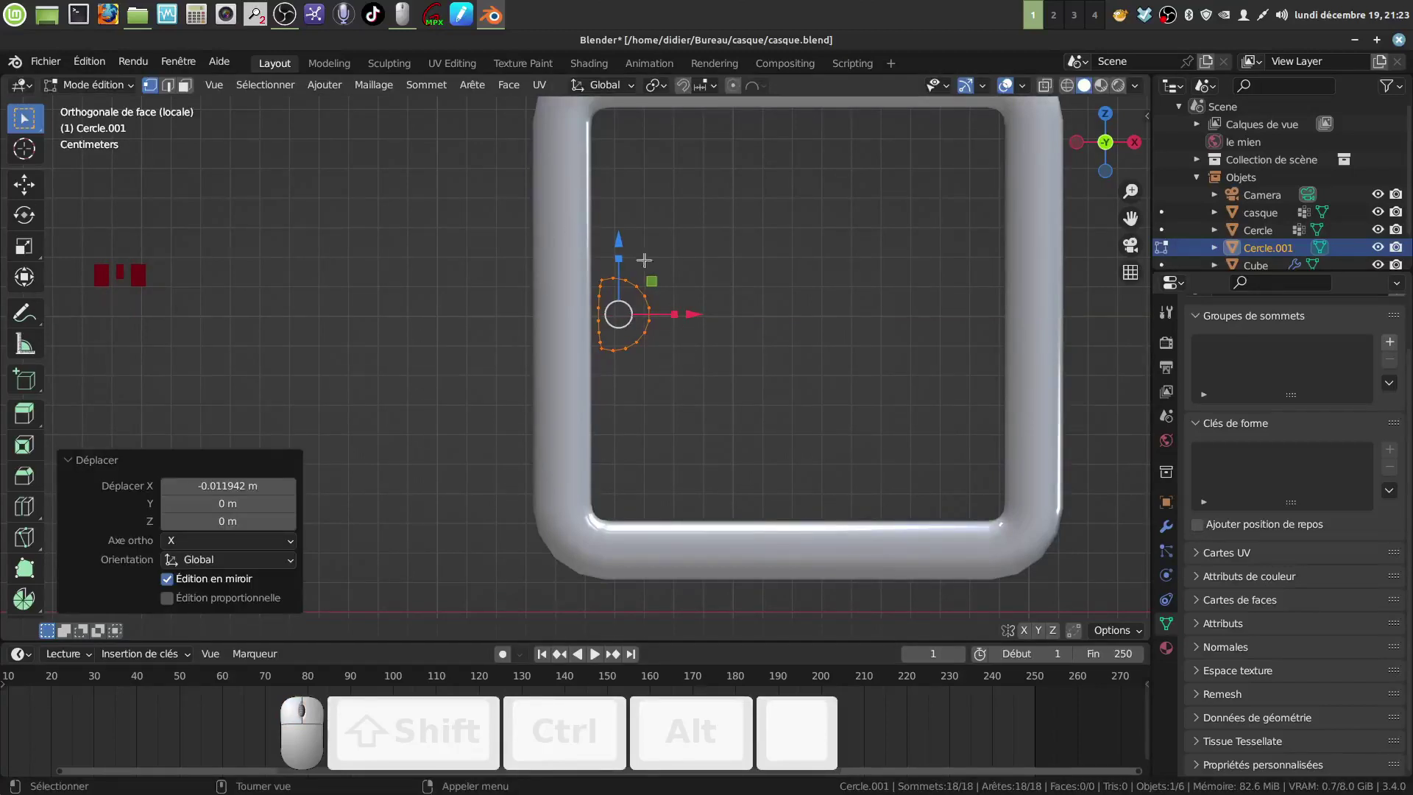
- Move the D-shaped outline about 0.0057 m along the global Y axis
{"action": "middle_click_drag", "start_coordinate": [660, 364], "coordinate": [652, 235]}
{"action": "left_click_drag", "start_coordinate": [615, 462], "coordinate": [612, 473]}
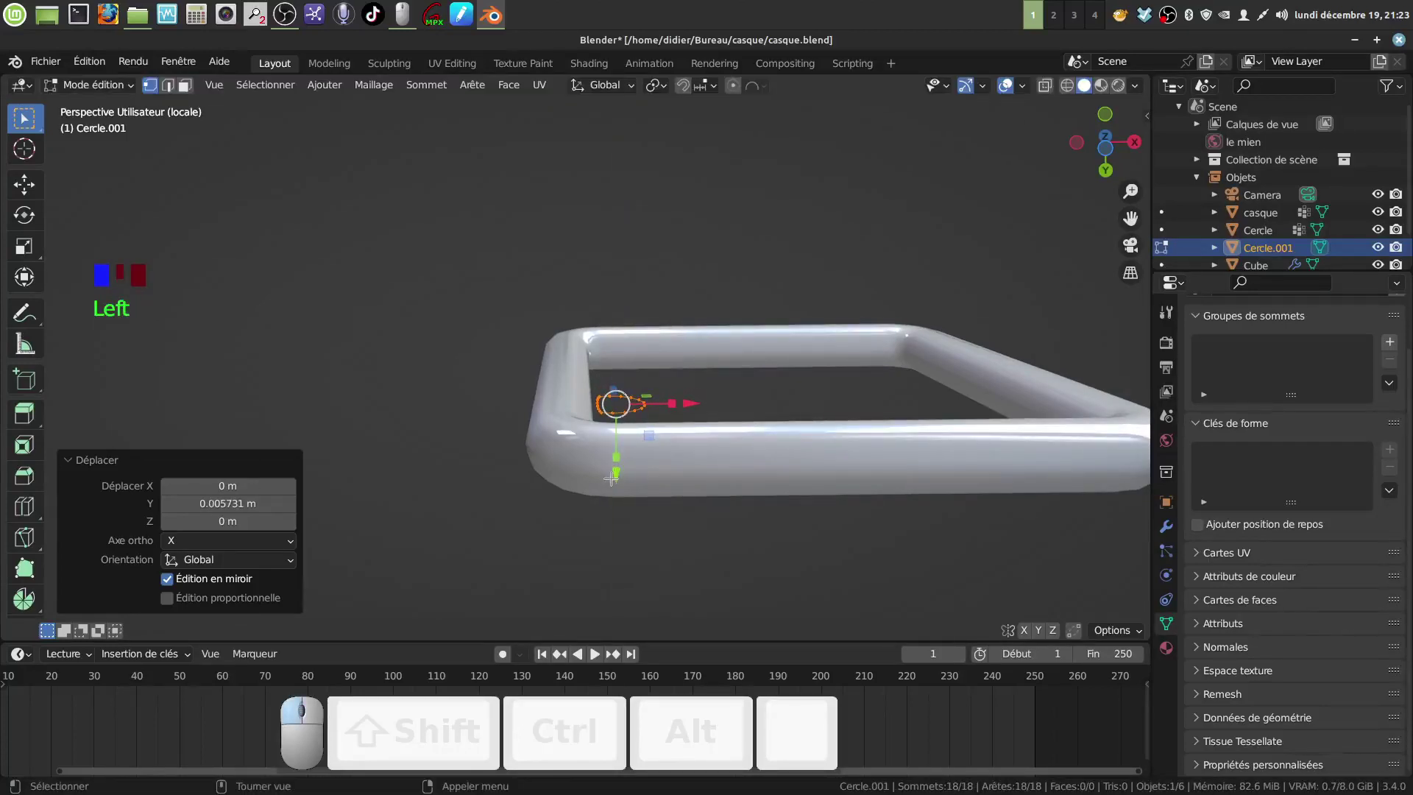
{"action": "middle_click_drag", "start_coordinate": [613, 474], "coordinate": [631, 240]}
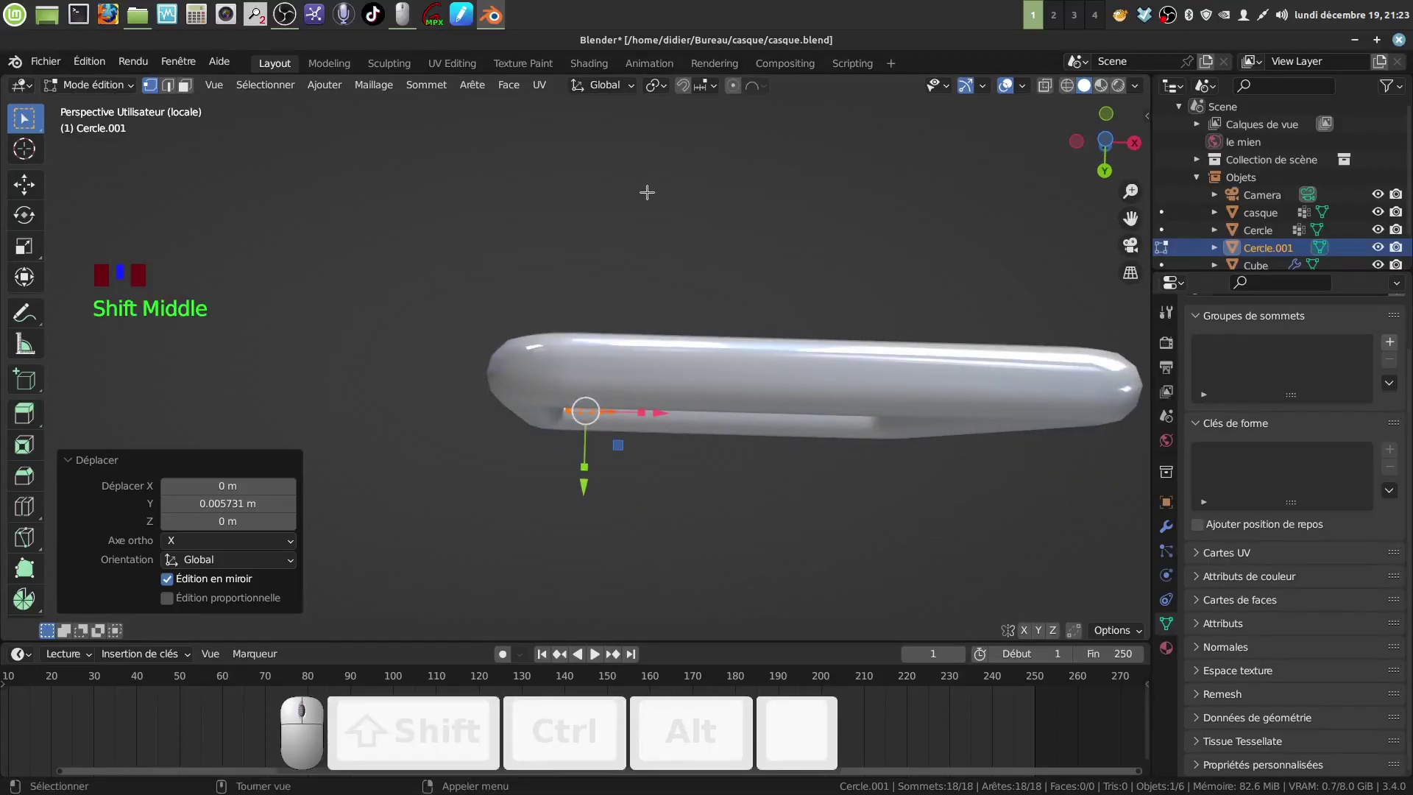
{"action": "key", "text": "KP_1"}
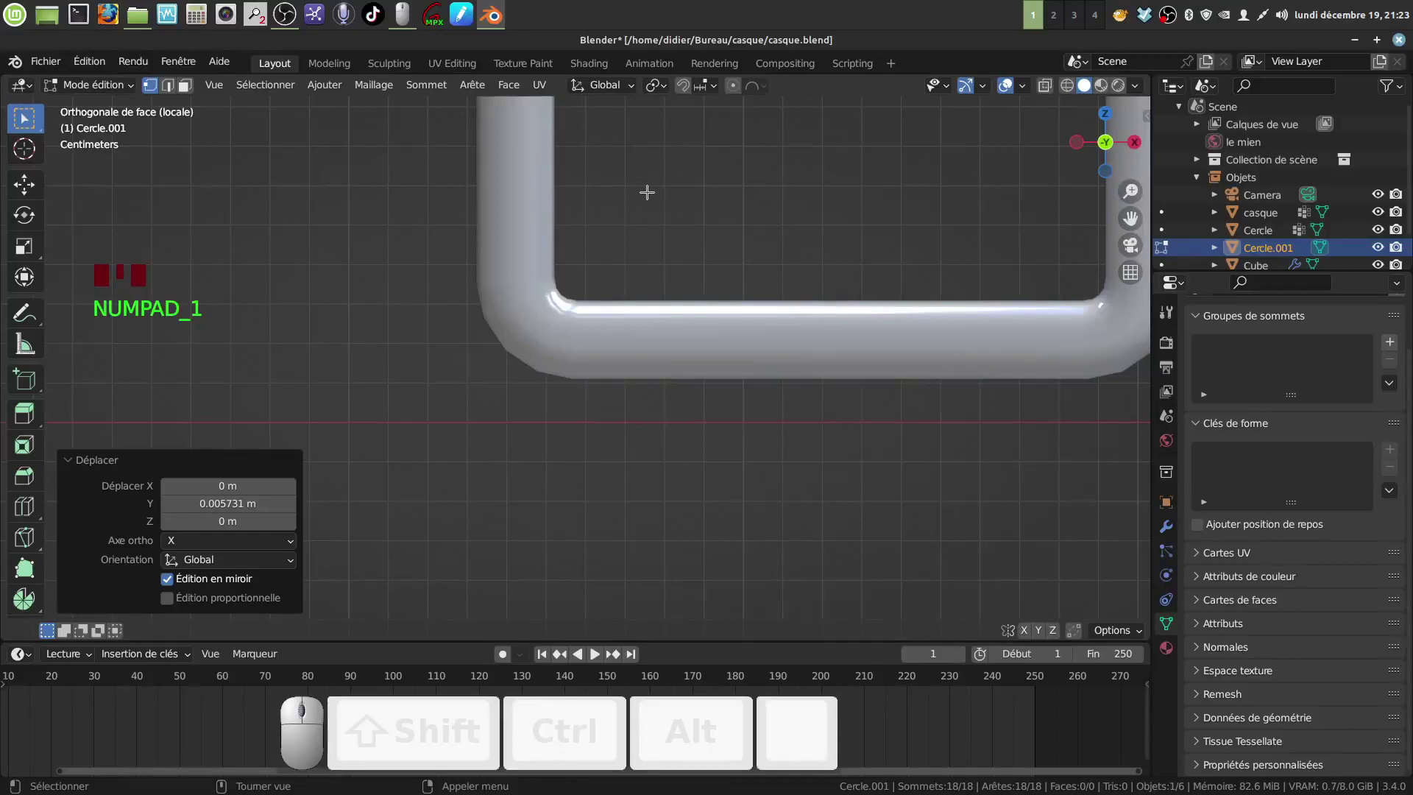
- Move the D-shaped outline about -0.0058 m along the global Y axis, using a wireframe top view to centre it on the ring's thickness
{"action": "scroll", "coordinate": [674, 307], "scroll_direction": "down", "scroll_amount": 4}
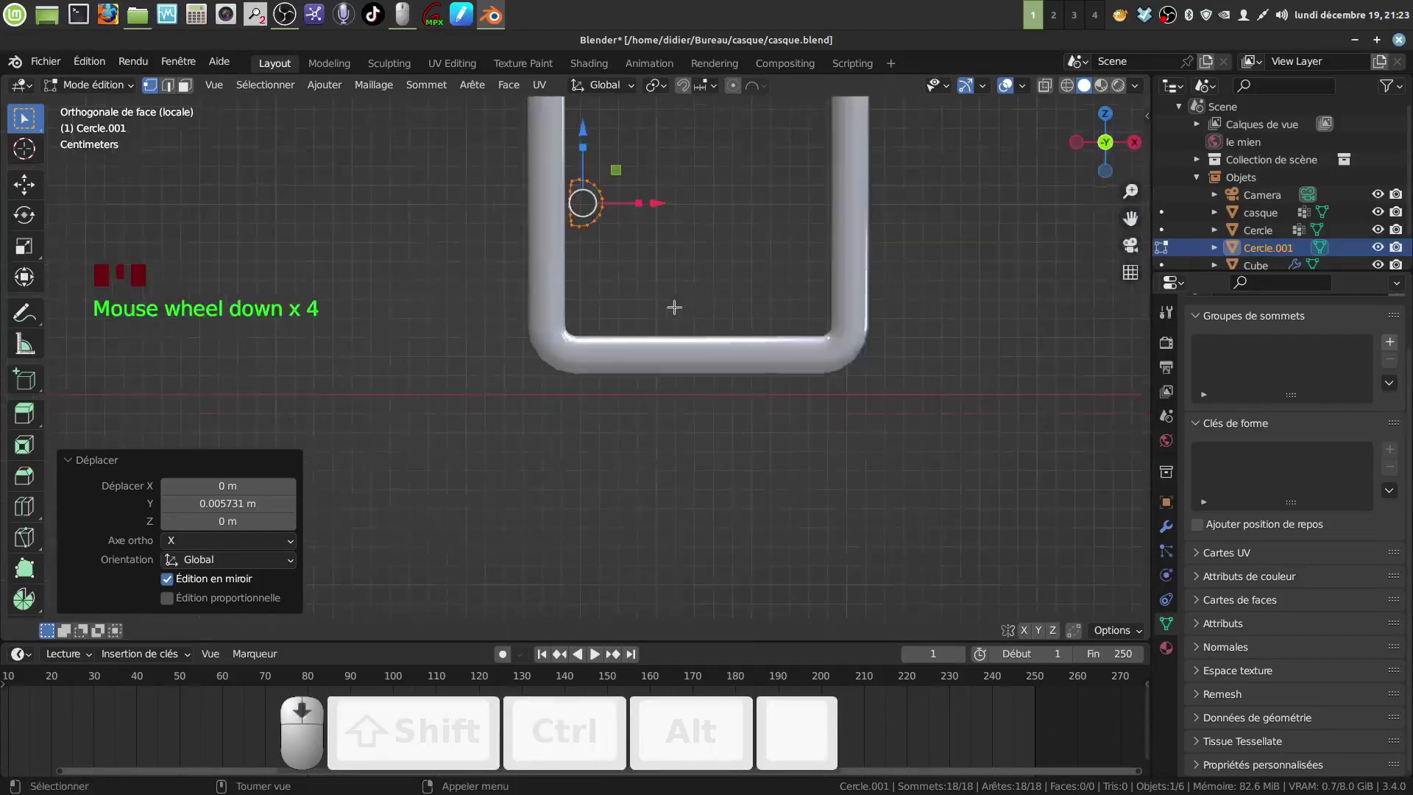
{"action": "scroll", "coordinate": [674, 308], "scroll_direction": "down", "scroll_amount": 4}
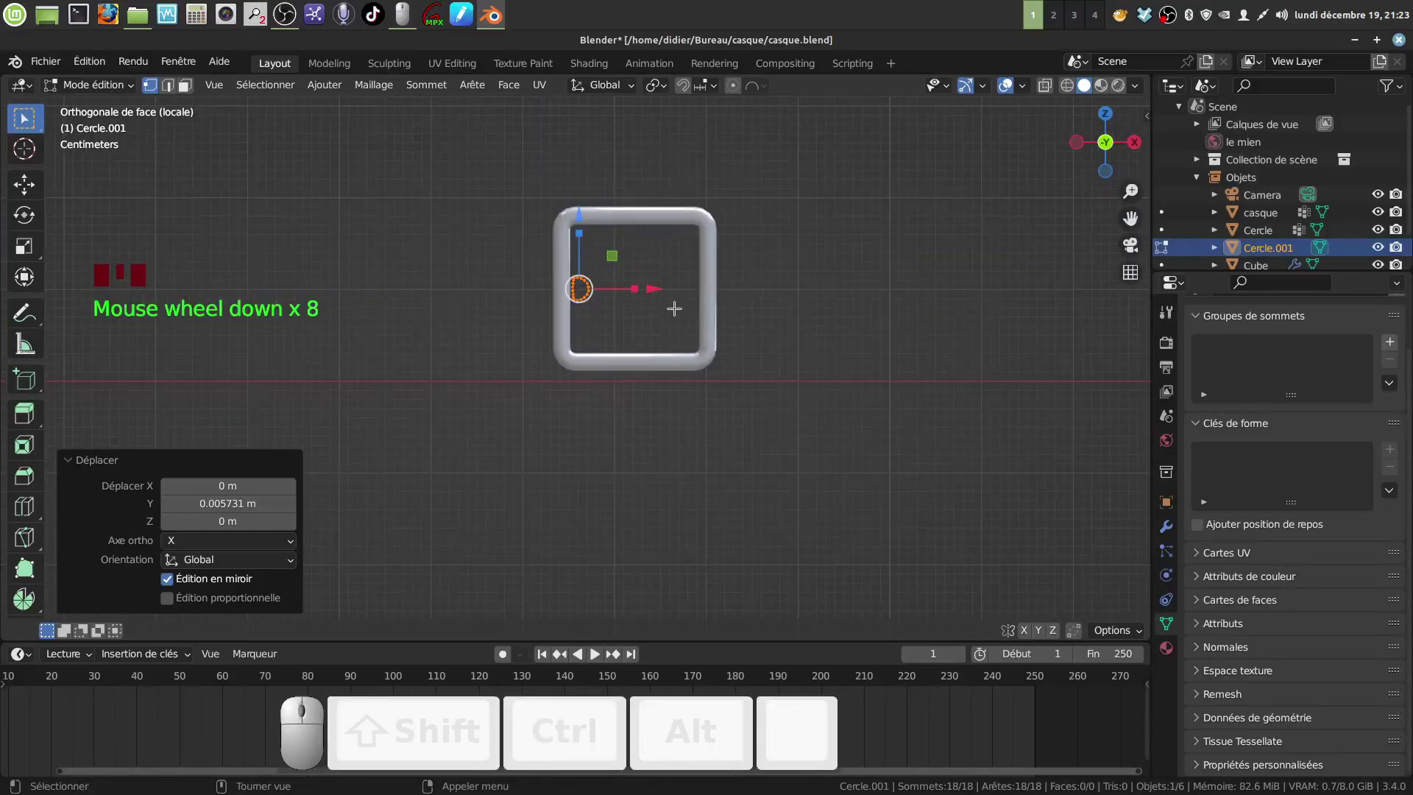
{"action": "key", "text": "KP_7"}
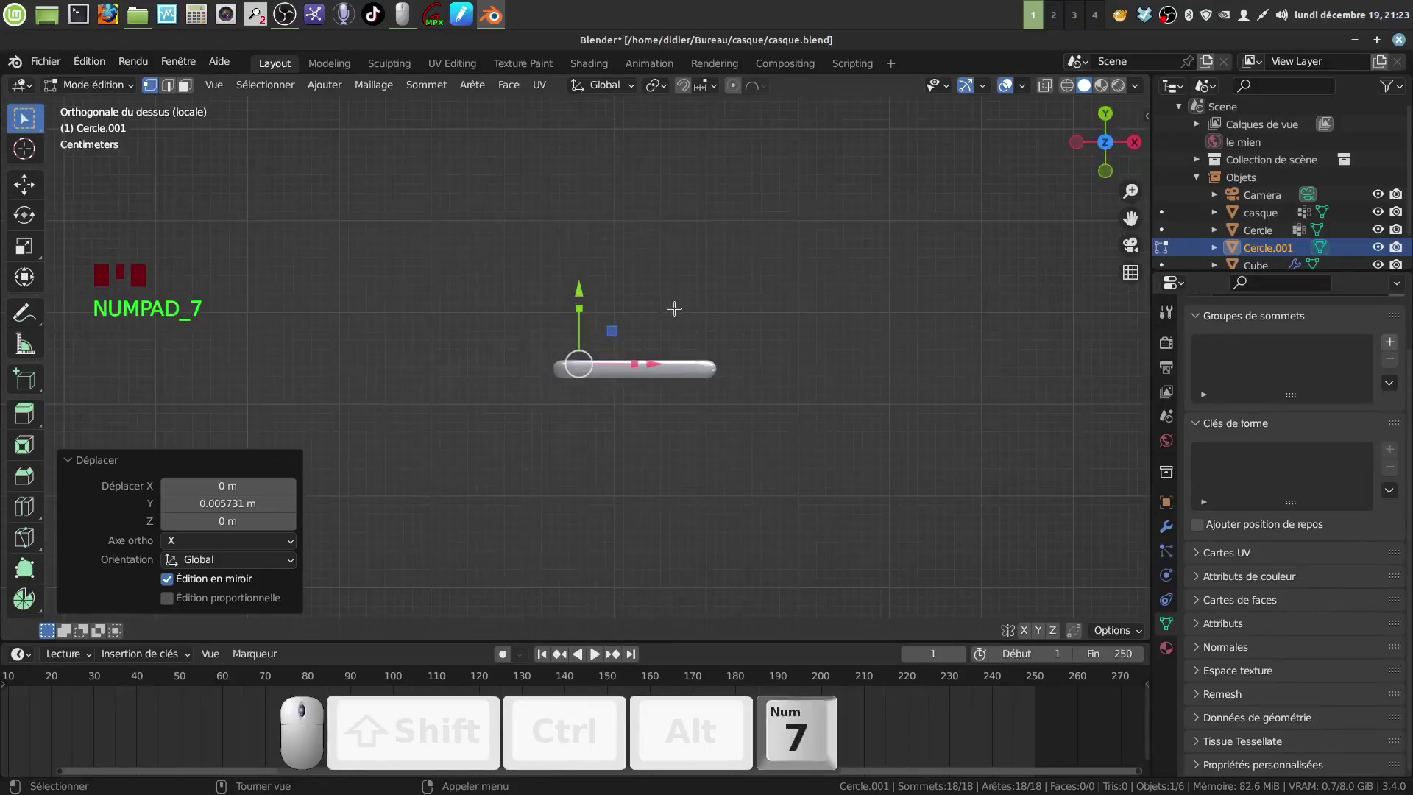
{"action": "scroll", "coordinate": [709, 399], "scroll_direction": "up", "scroll_amount": 4}
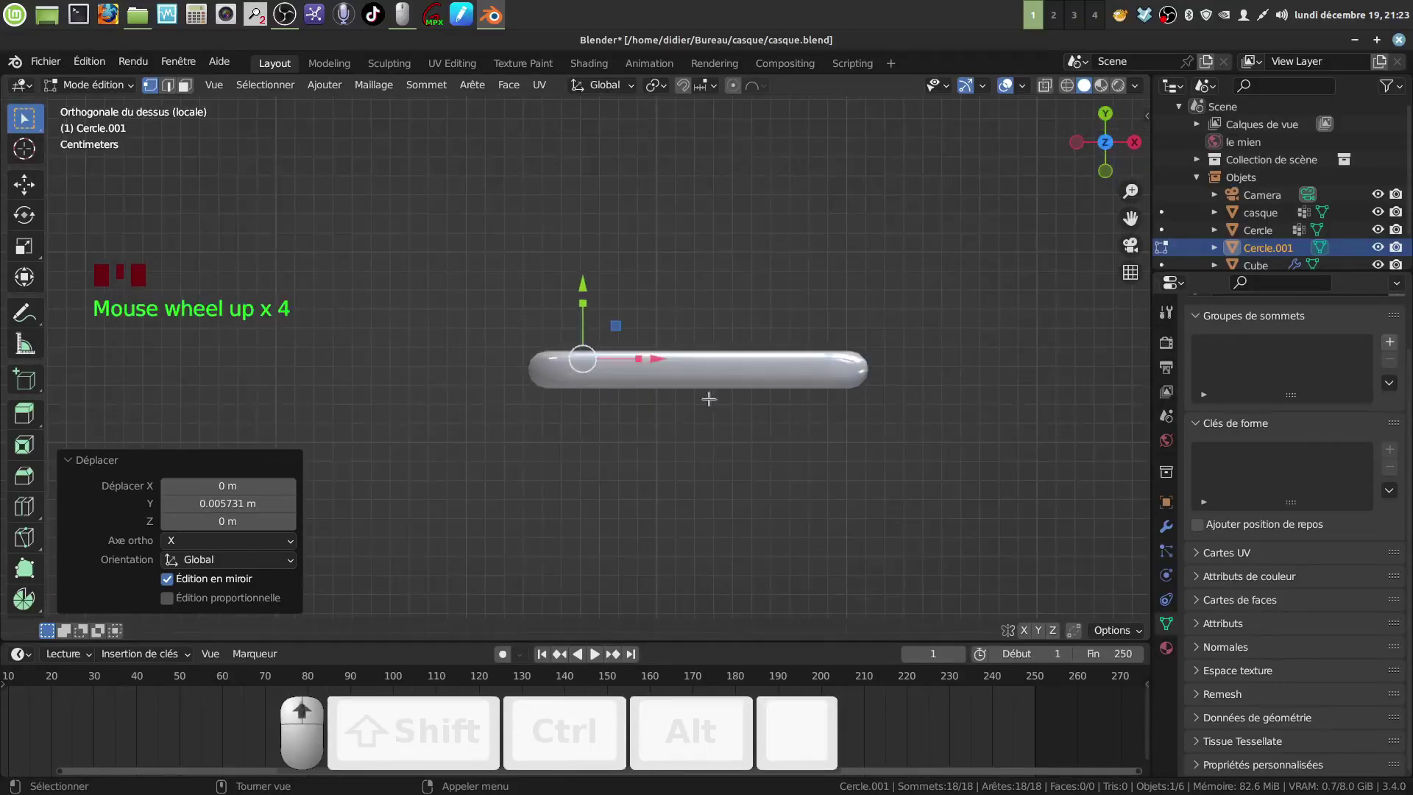
{"action": "key", "text": "z"}
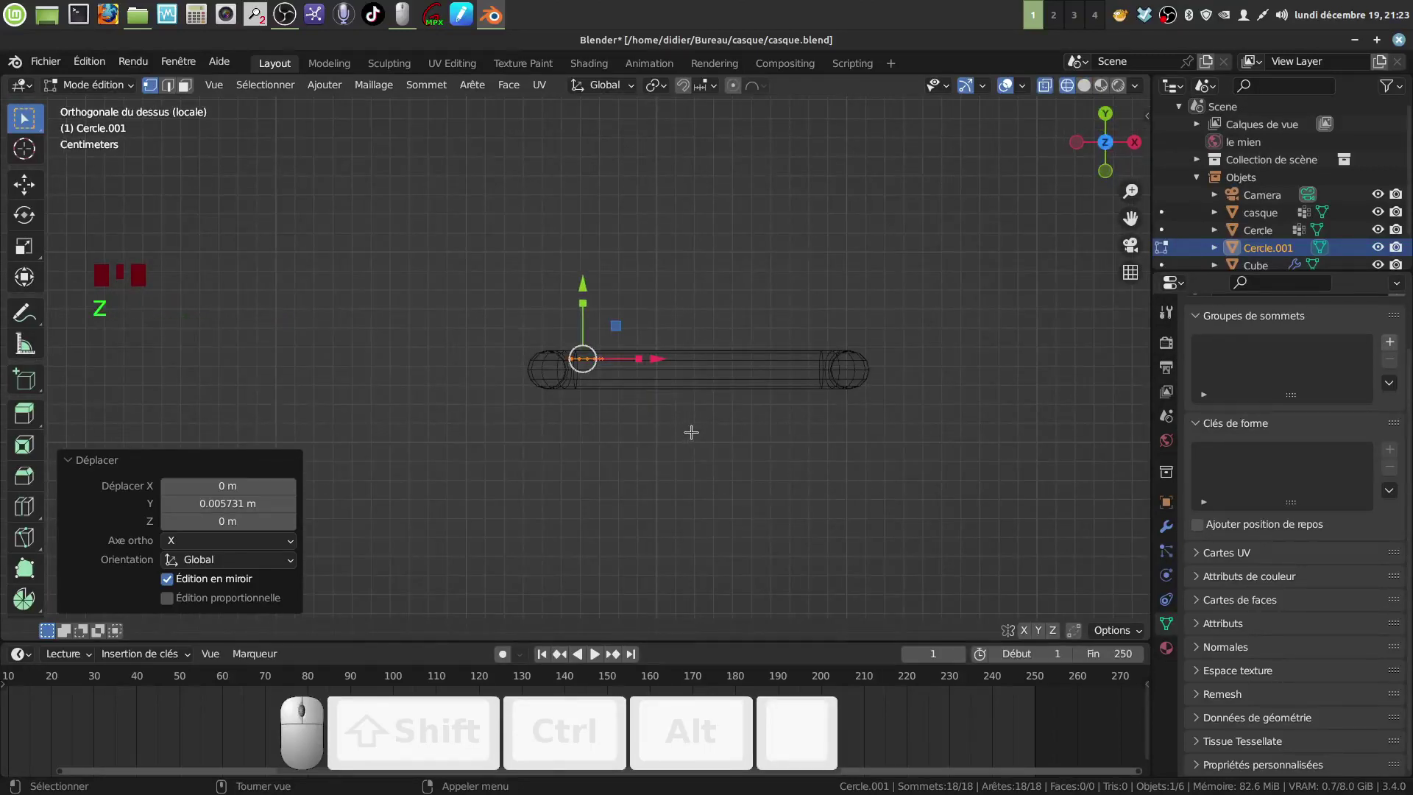
{"action": "left_click_drag", "start_coordinate": [581, 283], "coordinate": [582, 294]}
{"action": "middle_click_drag", "start_coordinate": [628, 501], "coordinate": [644, 442], "text": "shift"}
{"action": "scroll", "coordinate": [637, 479], "scroll_direction": "up", "scroll_amount": 4}
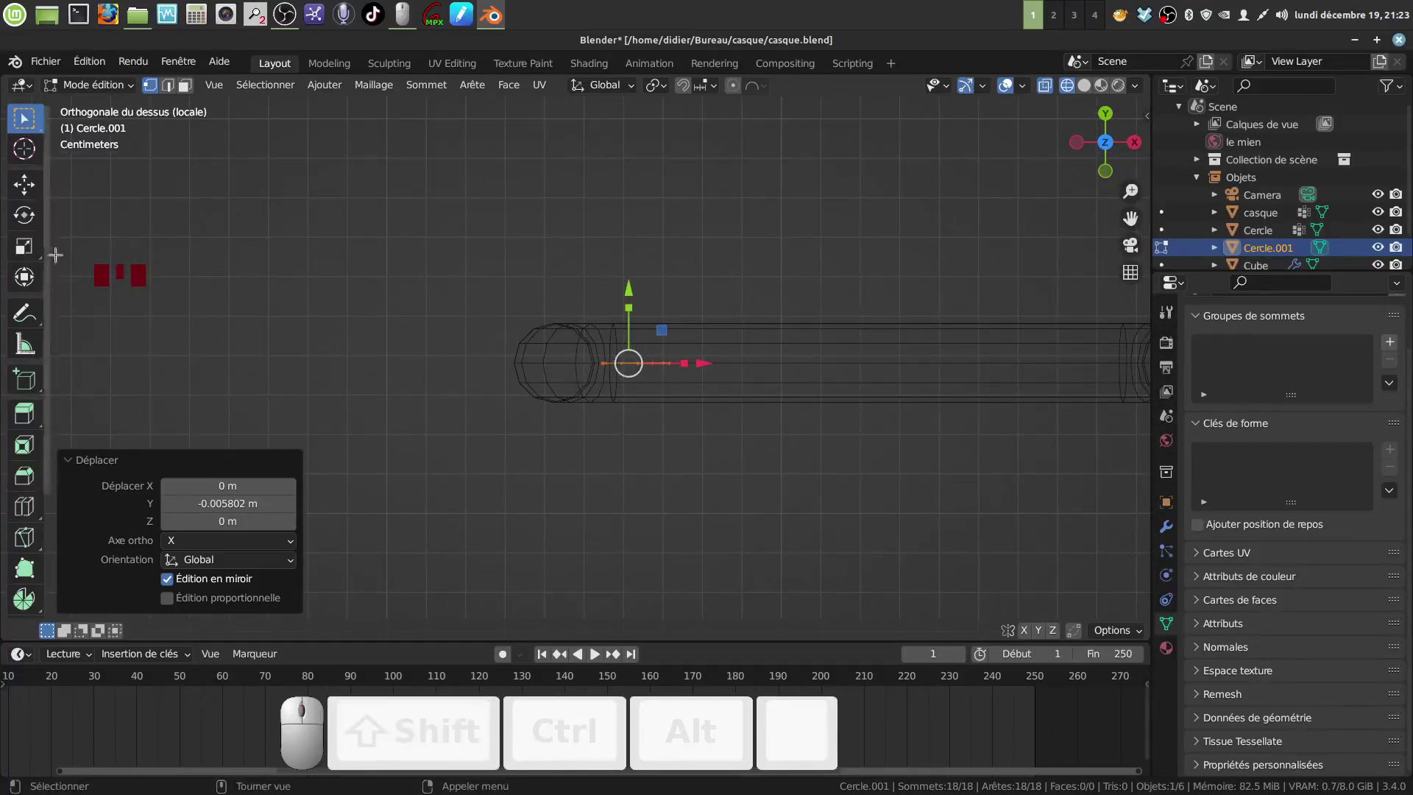
- Place the 3D cursor at the centre of the ring's left bar and spin the D outline about 303° around it on the Z axis in 7 steps
{"action": "left_click", "coordinate": [24, 149]}
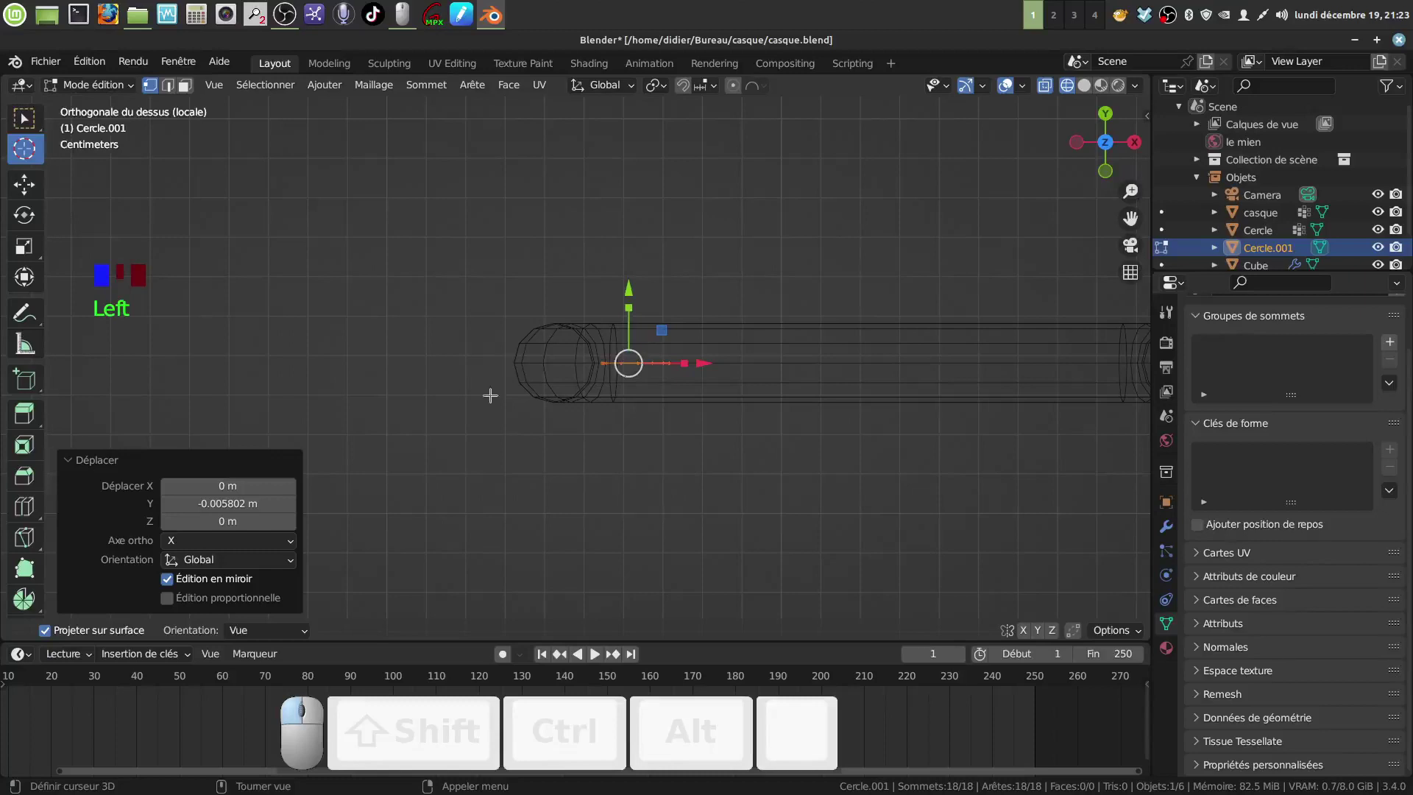
{"action": "left_click", "coordinate": [557, 363]}
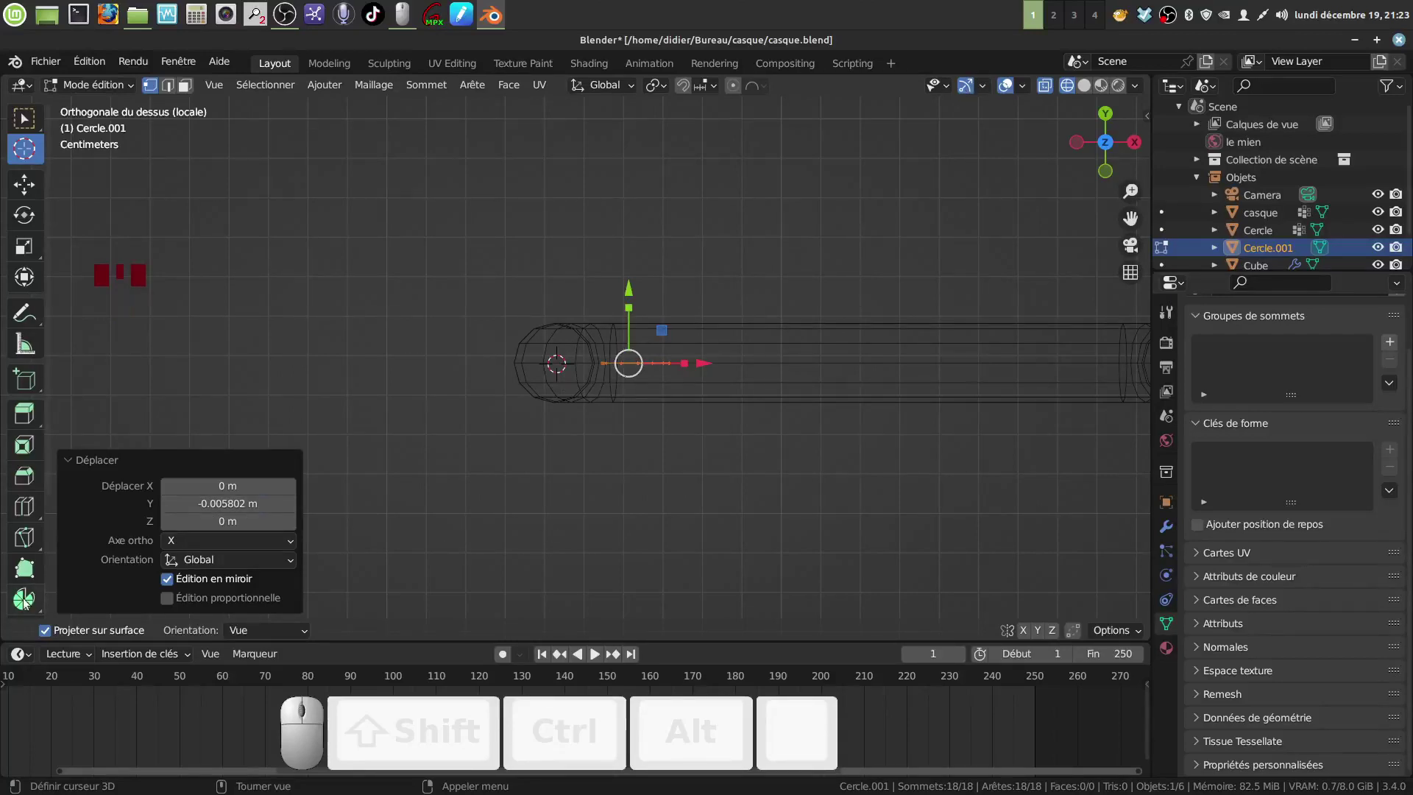
{"action": "left_click_drag", "start_coordinate": [24, 598], "coordinate": [101, 603]}
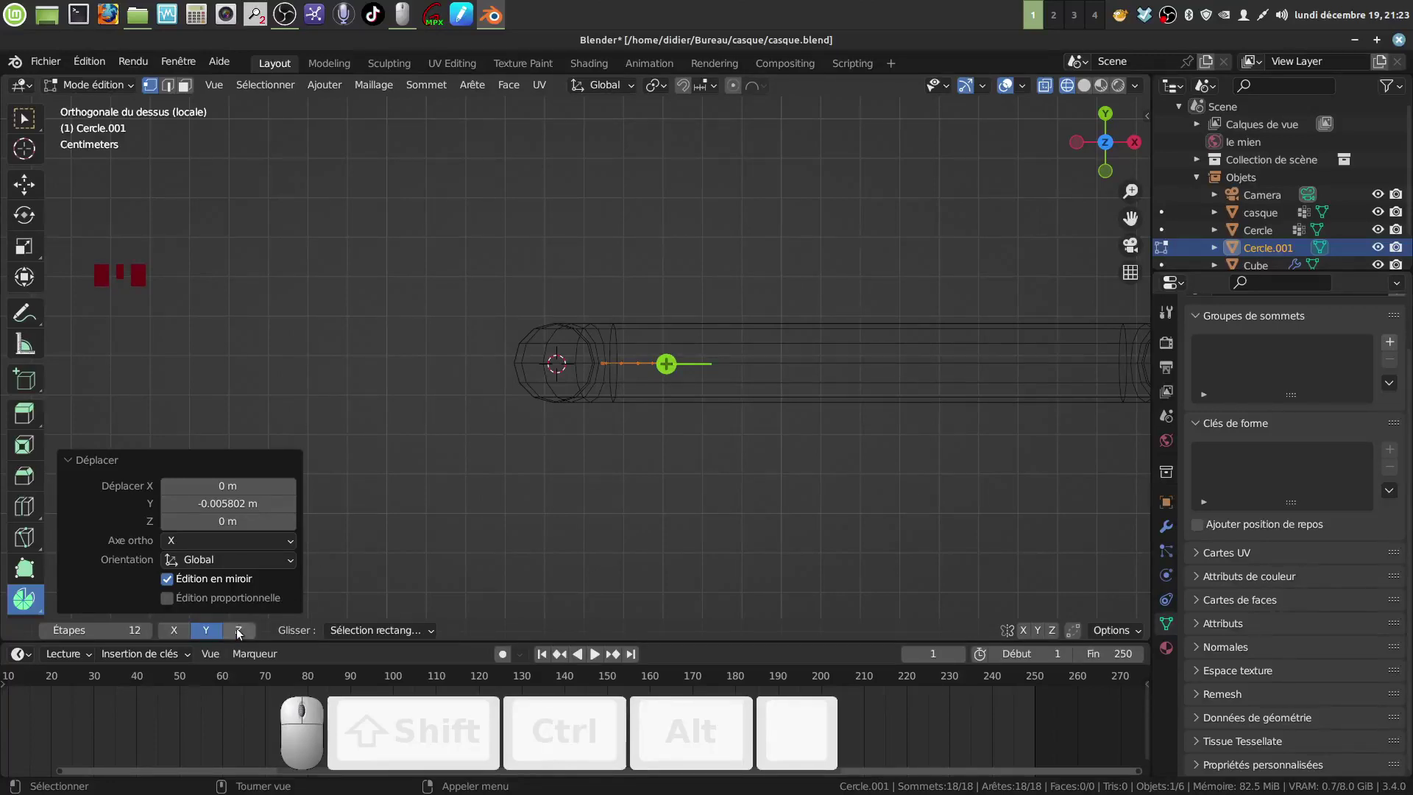
{"action": "scroll", "coordinate": [692, 493], "scroll_direction": "down", "scroll_amount": 7}
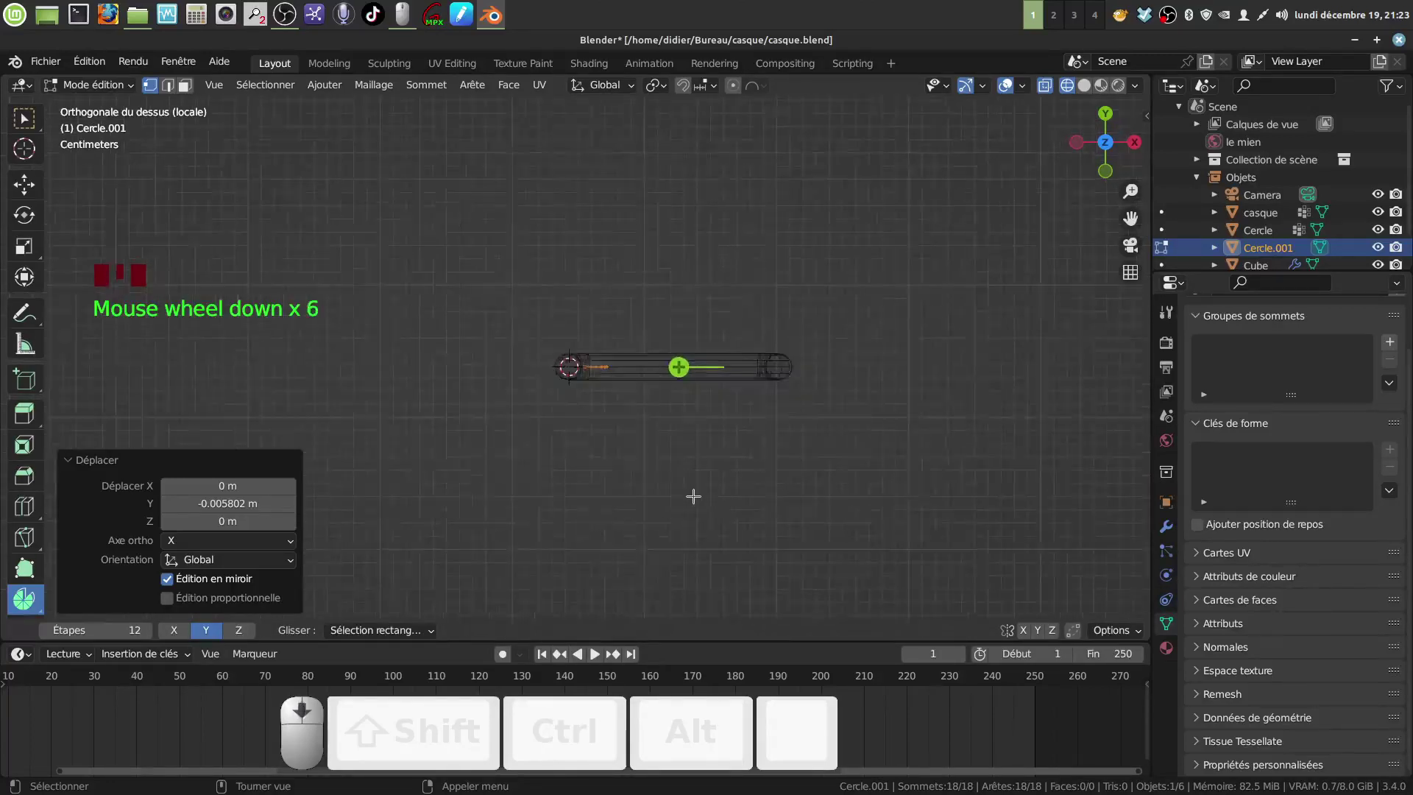
{"action": "scroll", "coordinate": [693, 496], "scroll_direction": "down", "scroll_amount": 4}
{"action": "scroll", "coordinate": [693, 496], "scroll_direction": "down", "scroll_amount": 3}
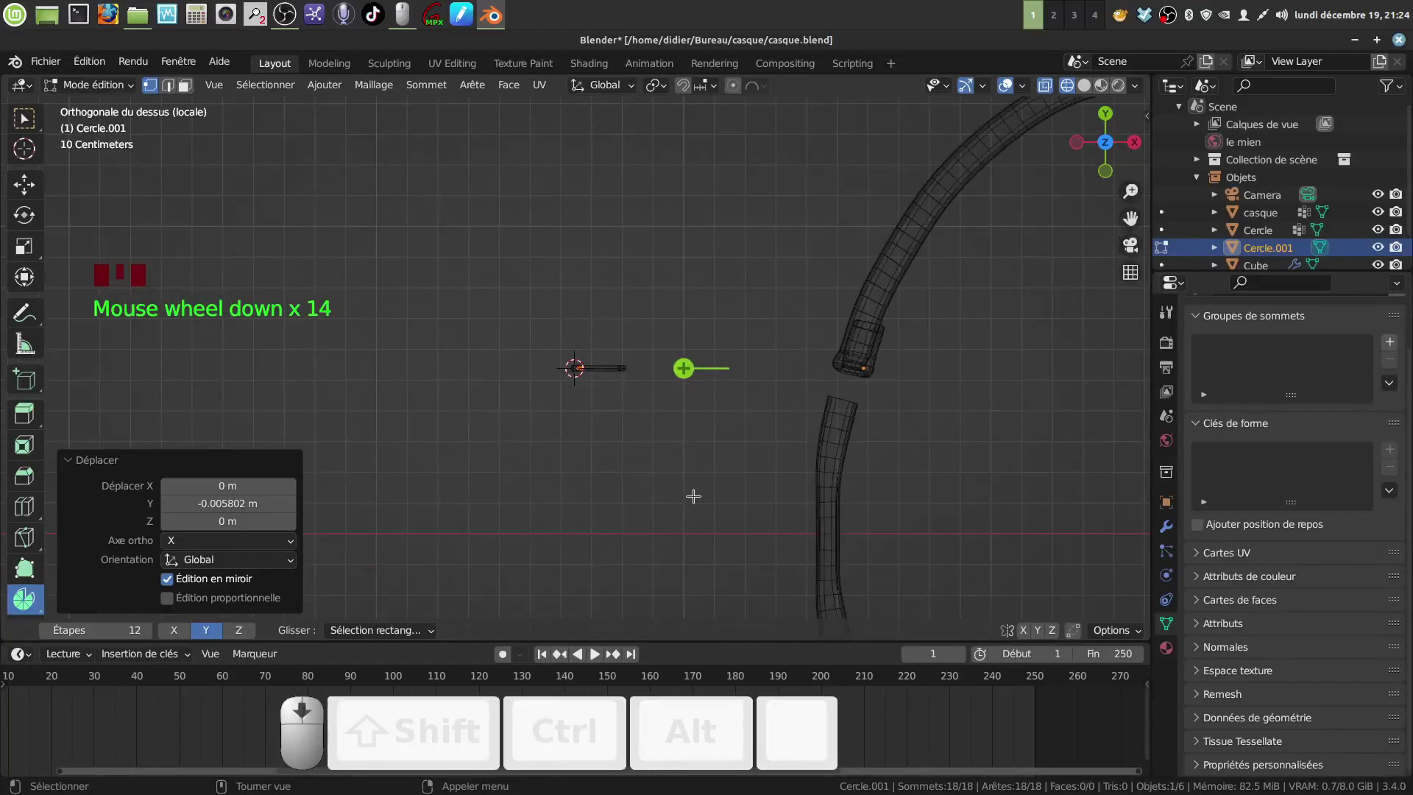
{"action": "scroll", "coordinate": [694, 496], "scroll_direction": "down", "scroll_amount": 7}
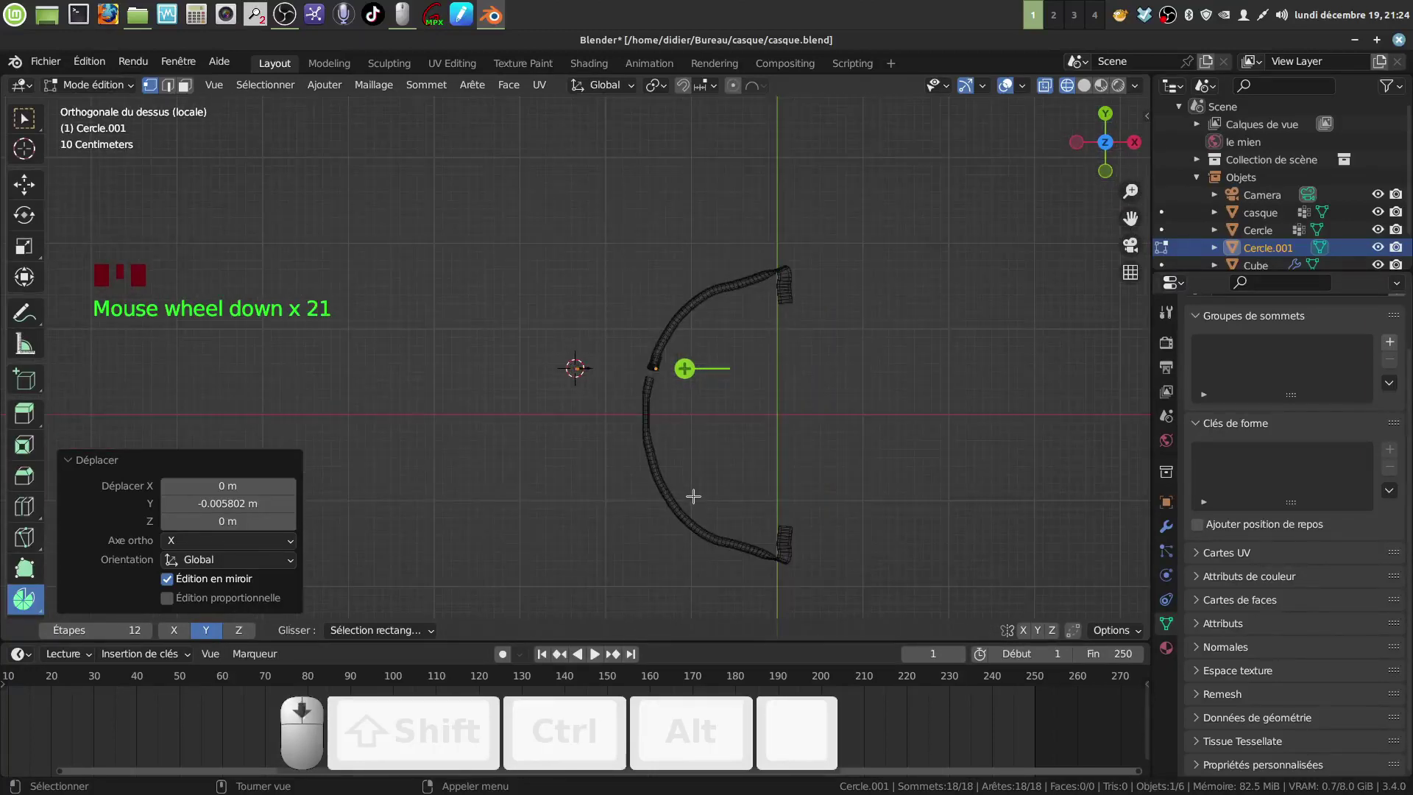
{"action": "scroll", "coordinate": [693, 496], "scroll_direction": "up", "scroll_amount": 20}
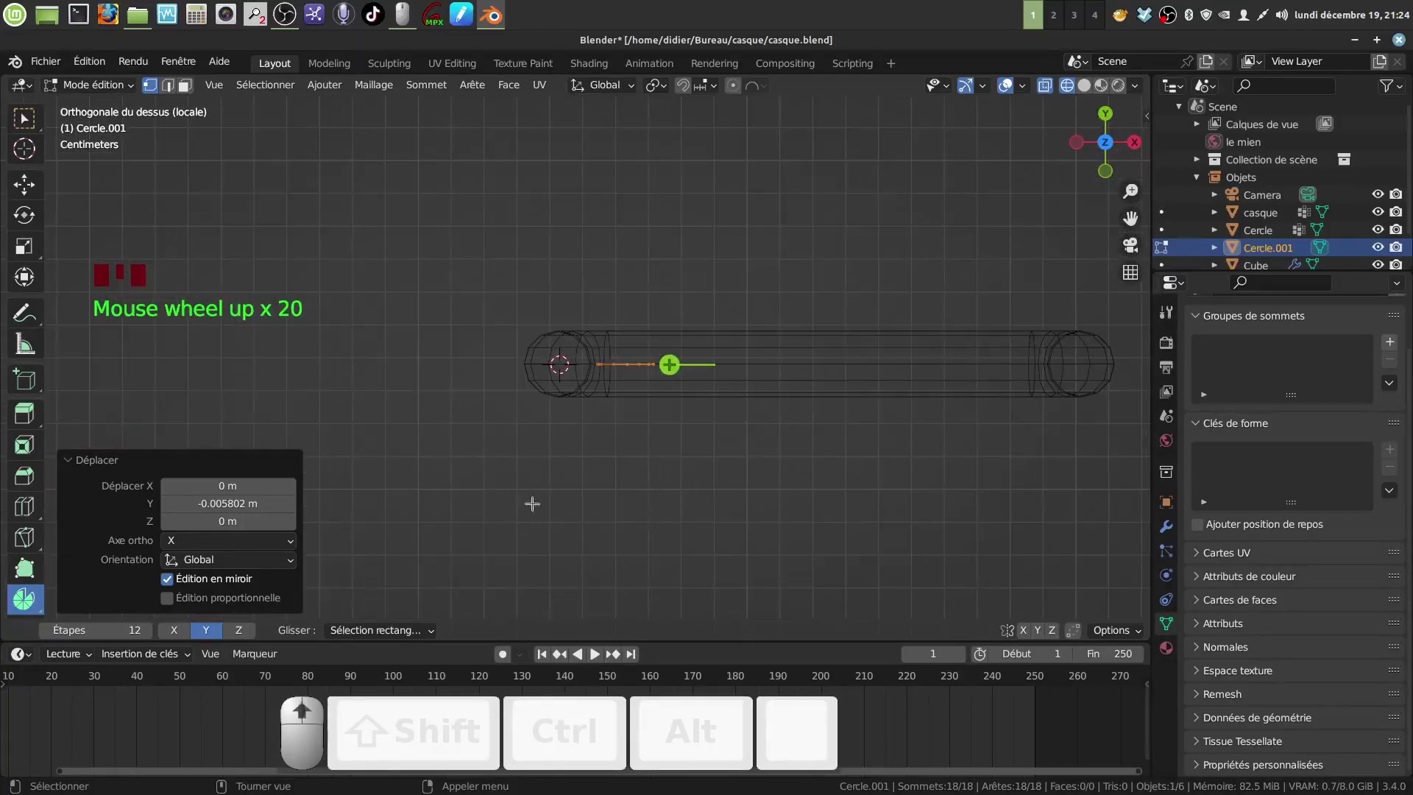
{"action": "left_click", "coordinate": [238, 630]}
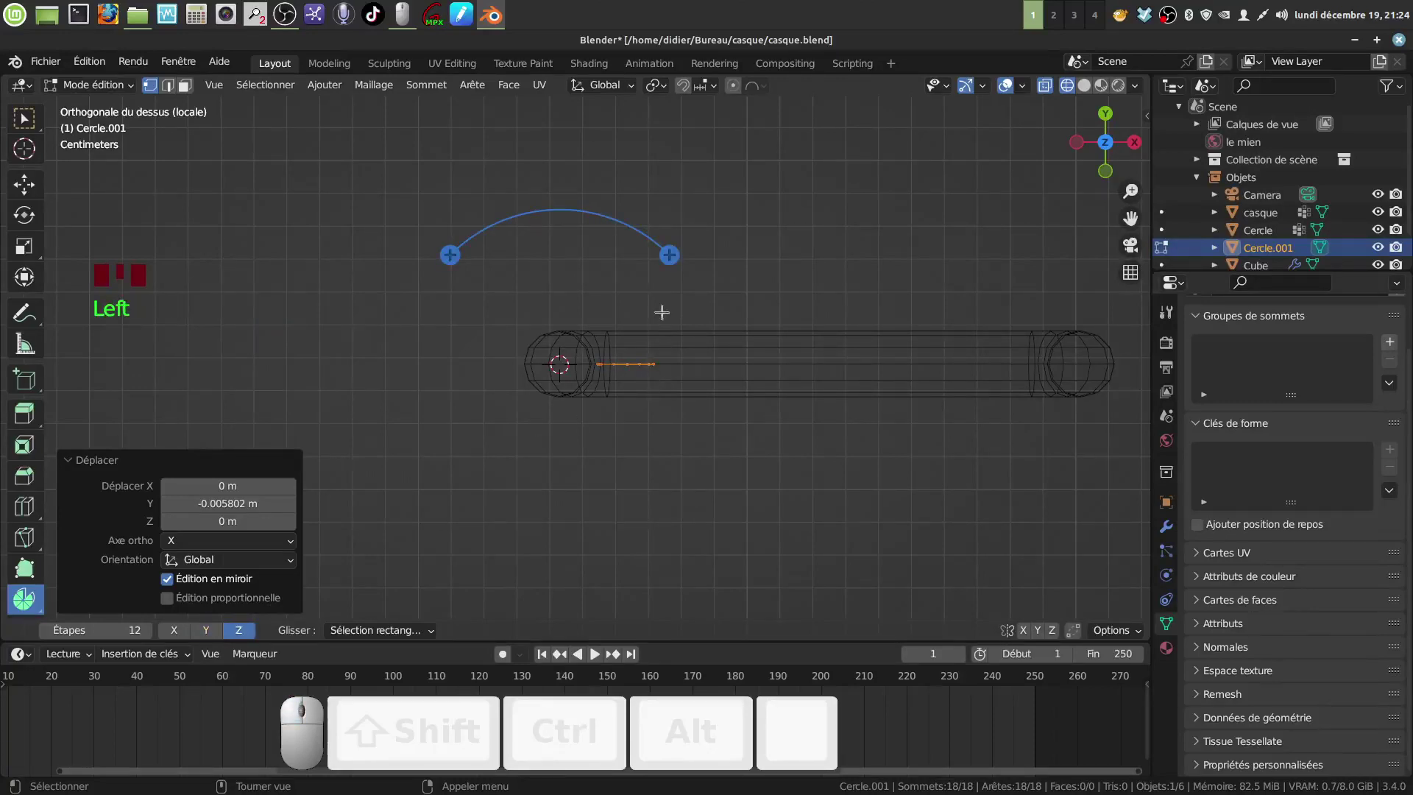
{"action": "left_click_drag", "start_coordinate": [669, 256], "coordinate": [556, 330]}
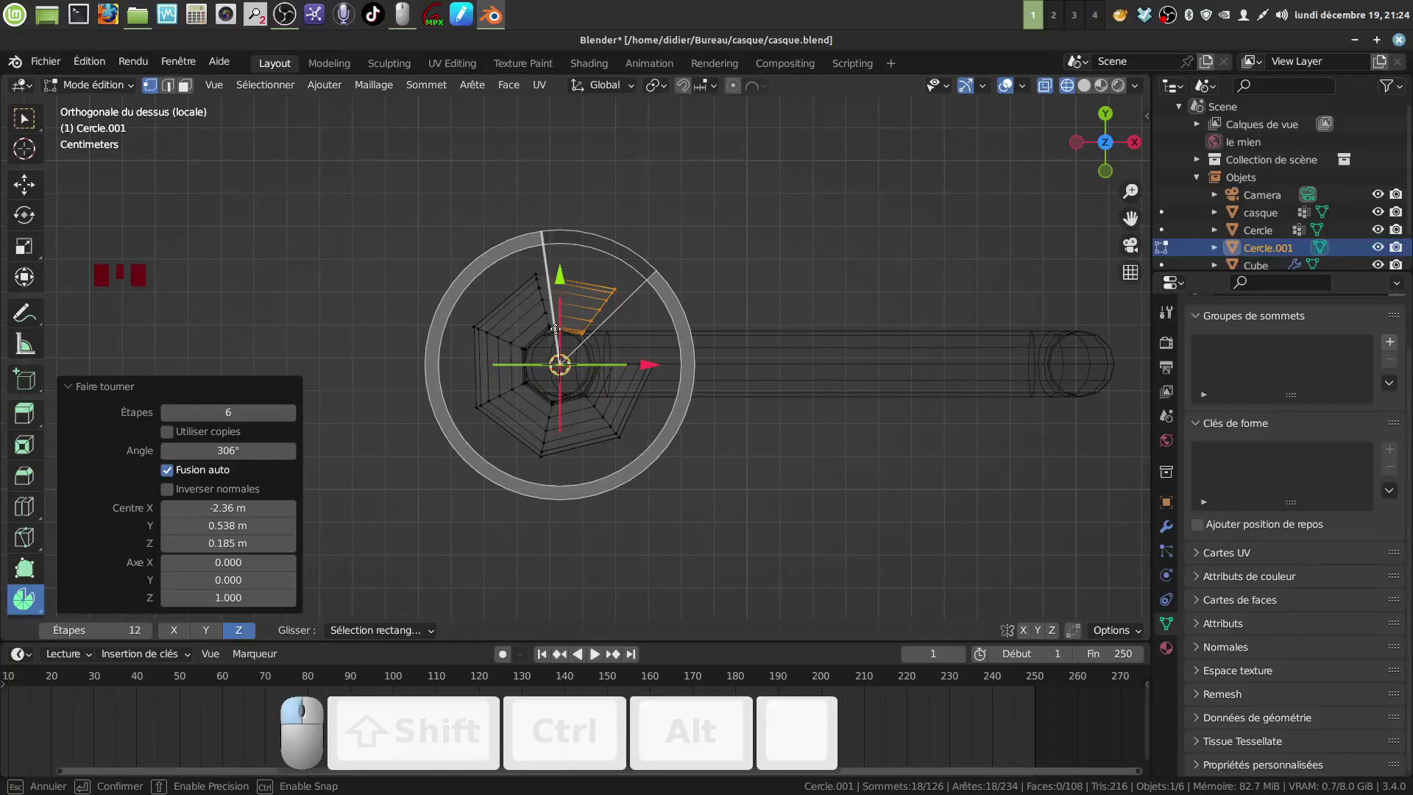
{"action": "left_click_drag", "start_coordinate": [557, 329], "coordinate": [556, 330]}
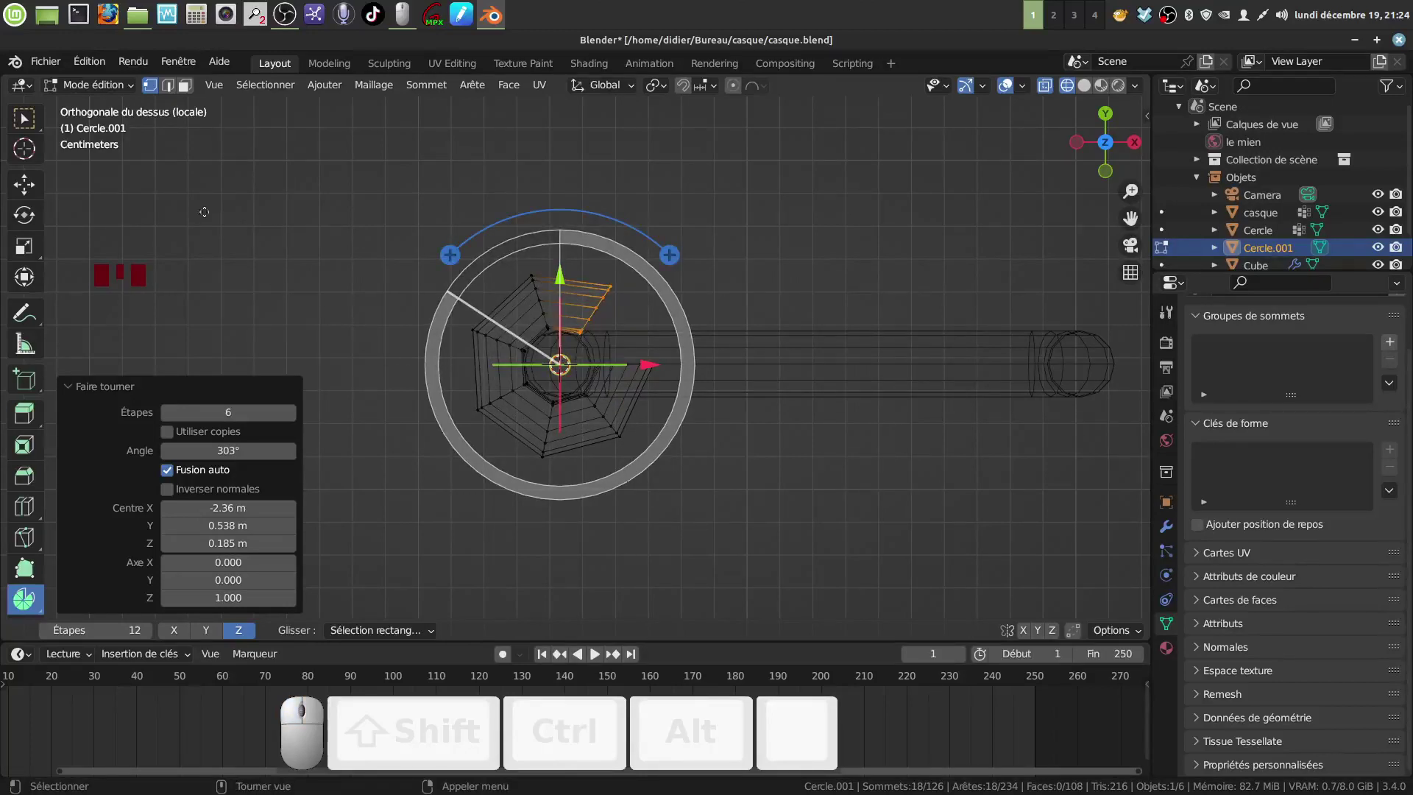
{"action": "key", "text": "z"}
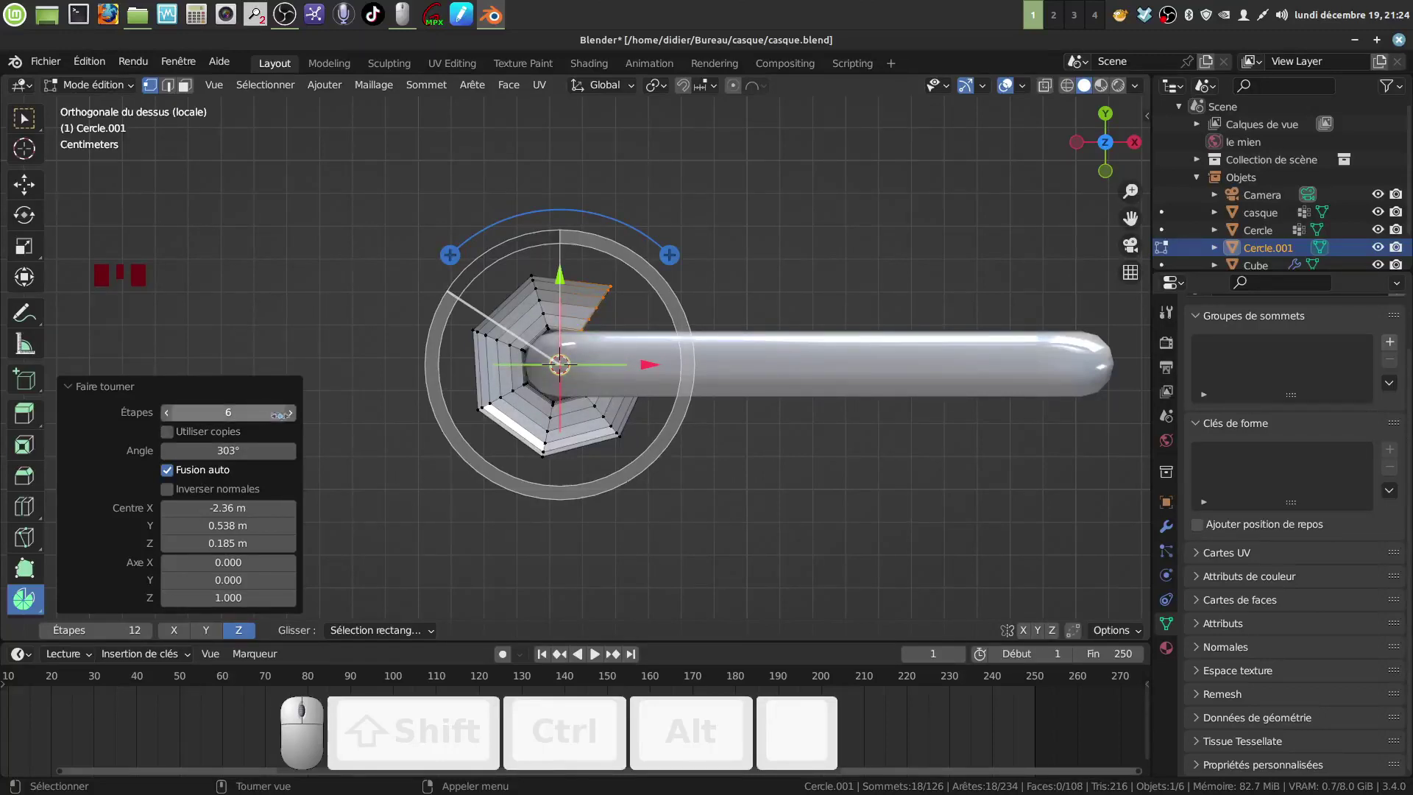
{"action": "left_click", "coordinate": [291, 413]}
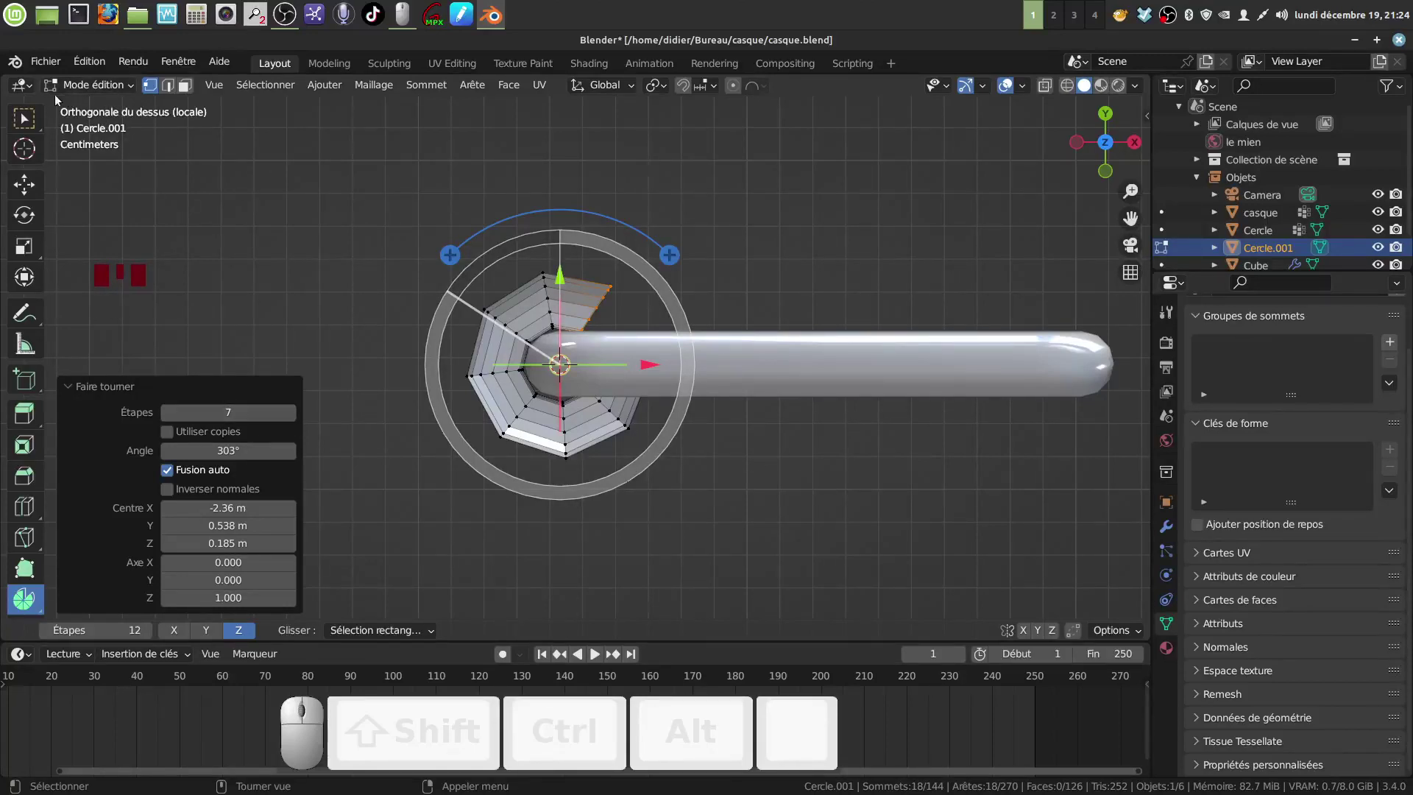
- Extrude the open end of the spun loop about 0.012 m in X and -0.0076 m in Y, and rotate it about -15°
{"action": "left_click", "coordinate": [24, 118]}
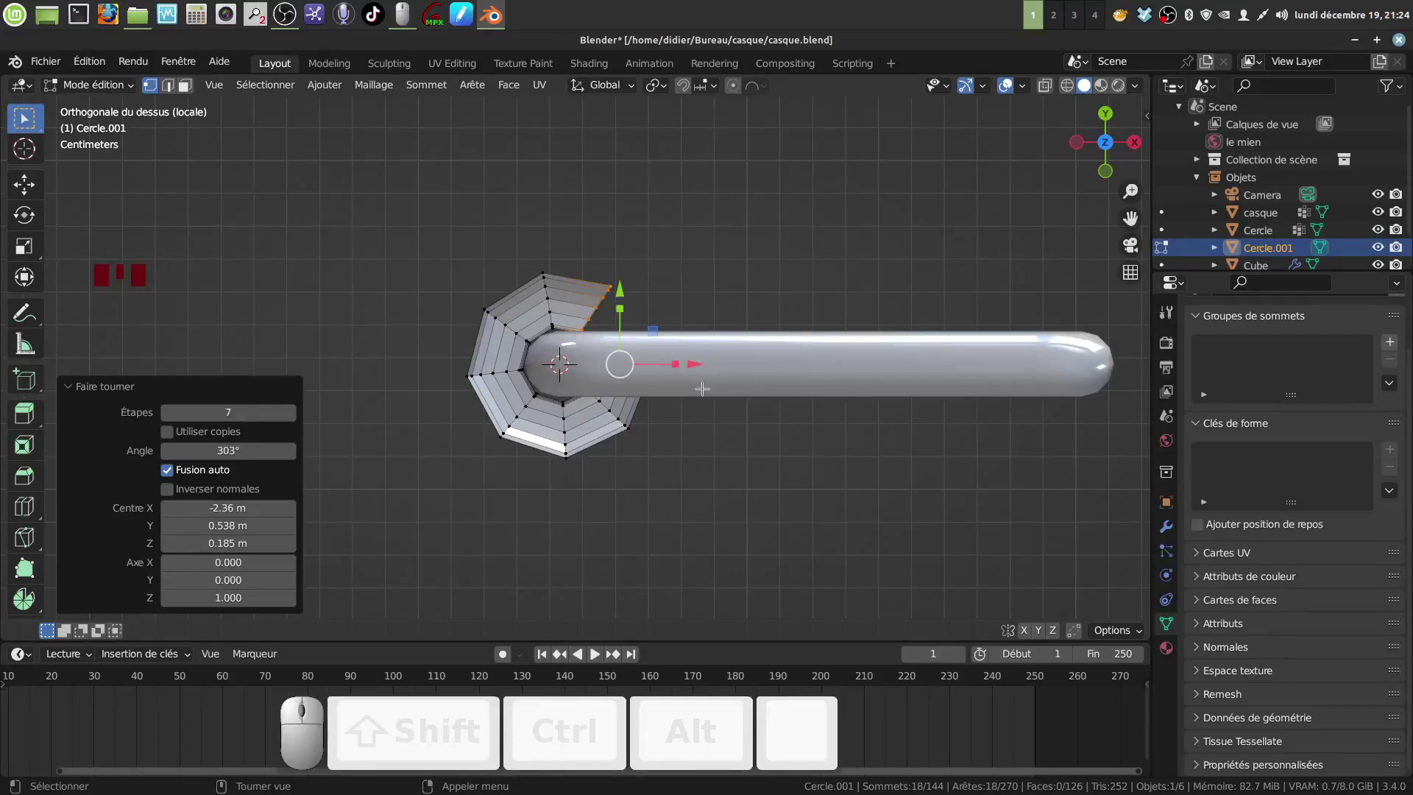
{"action": "key", "text": "z"}
{"action": "key", "text": "e"}
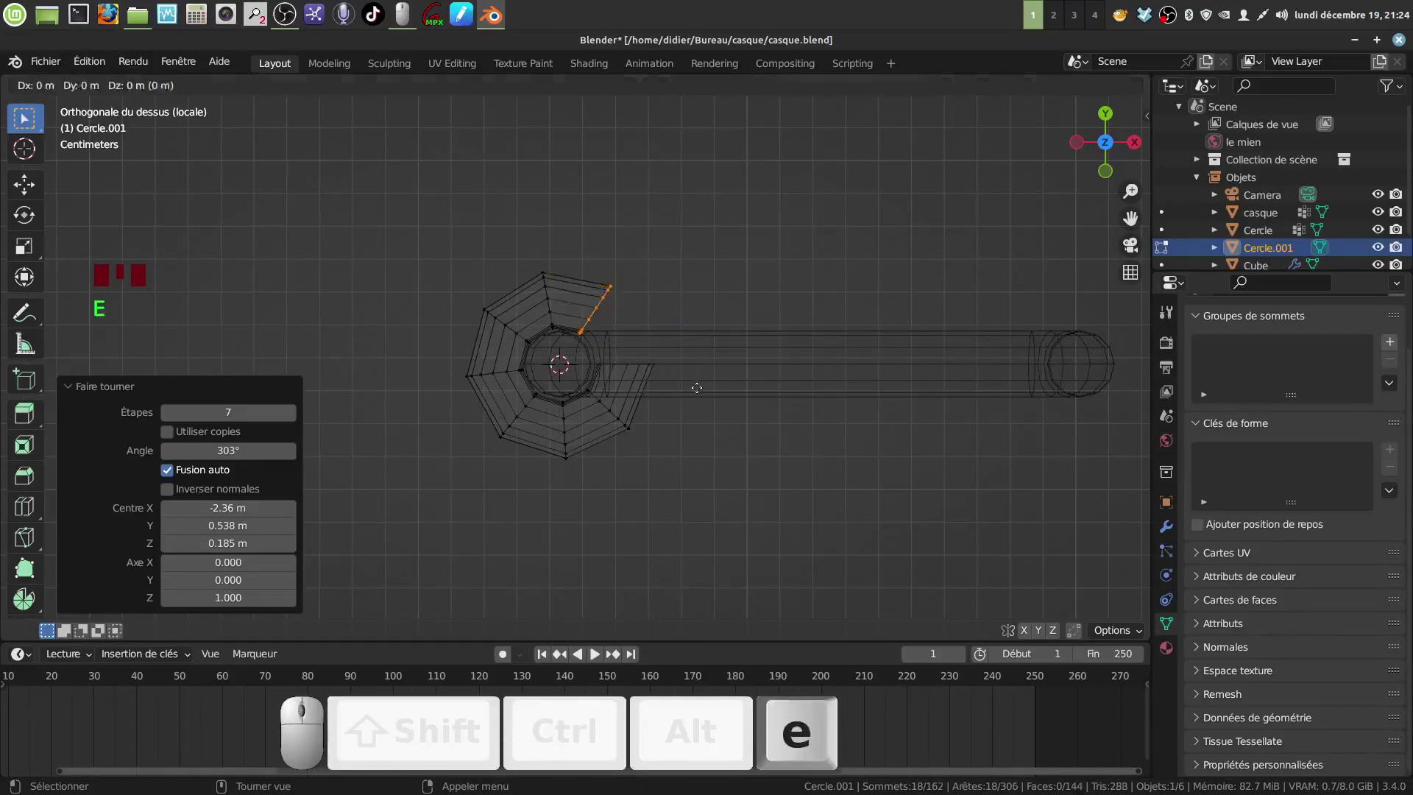
{"action": "left_click", "coordinate": [737, 413]}
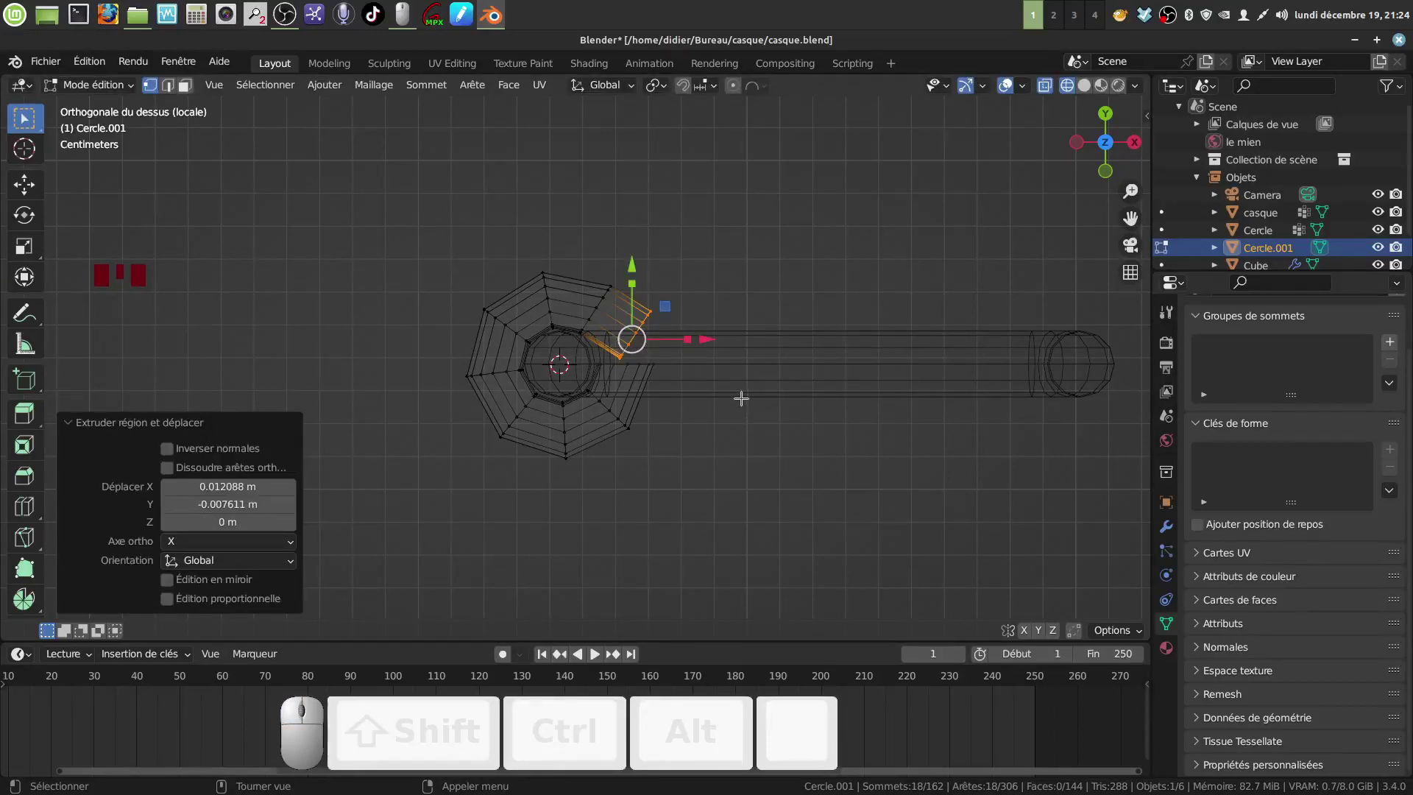
{"action": "key", "text": "r"}
{"action": "left_click", "coordinate": [750, 363]}
- Extrude the loop's end section about 0.011 m along X and rotate it about -15.3° so it stands upright
{"action": "key", "text": "e"}
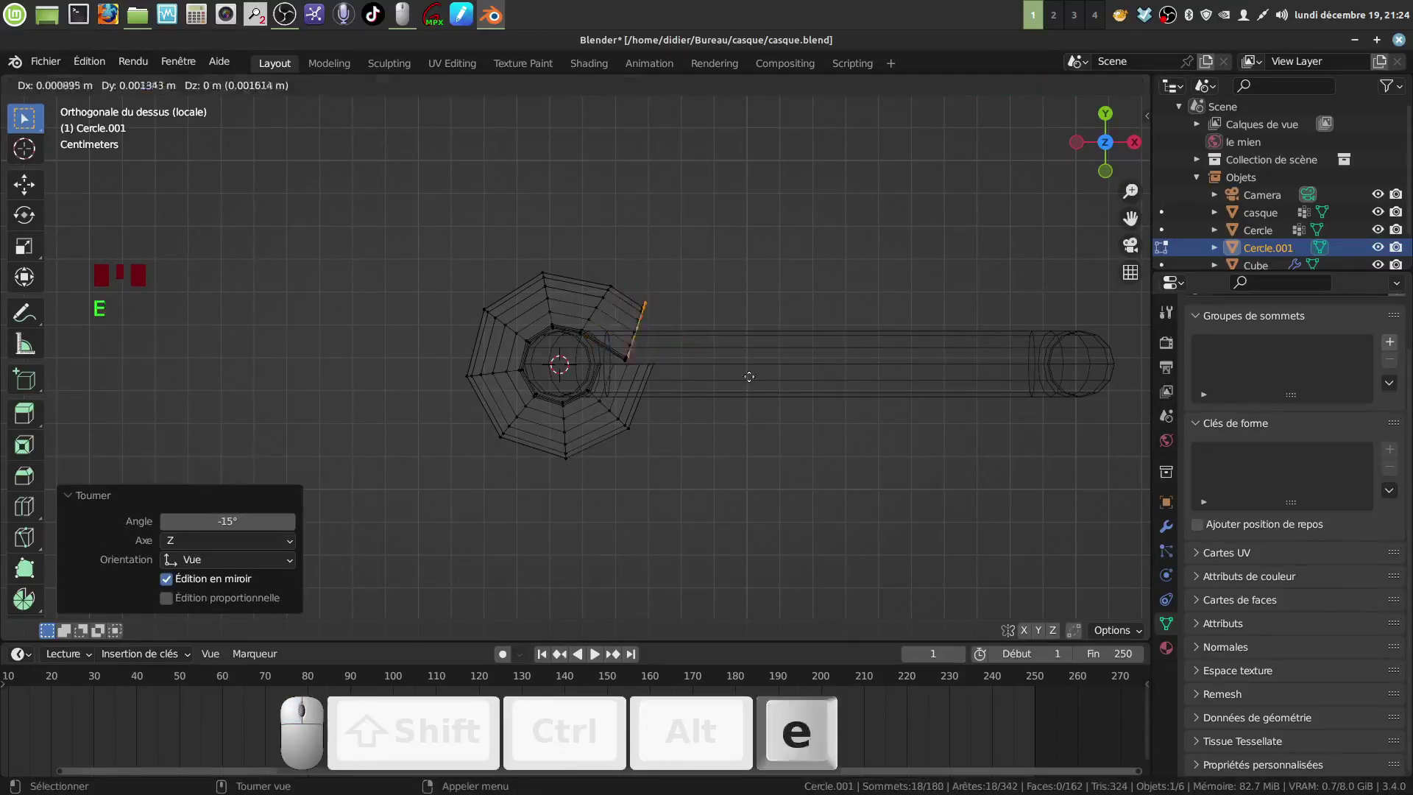
{"action": "left_click", "coordinate": [769, 383]}
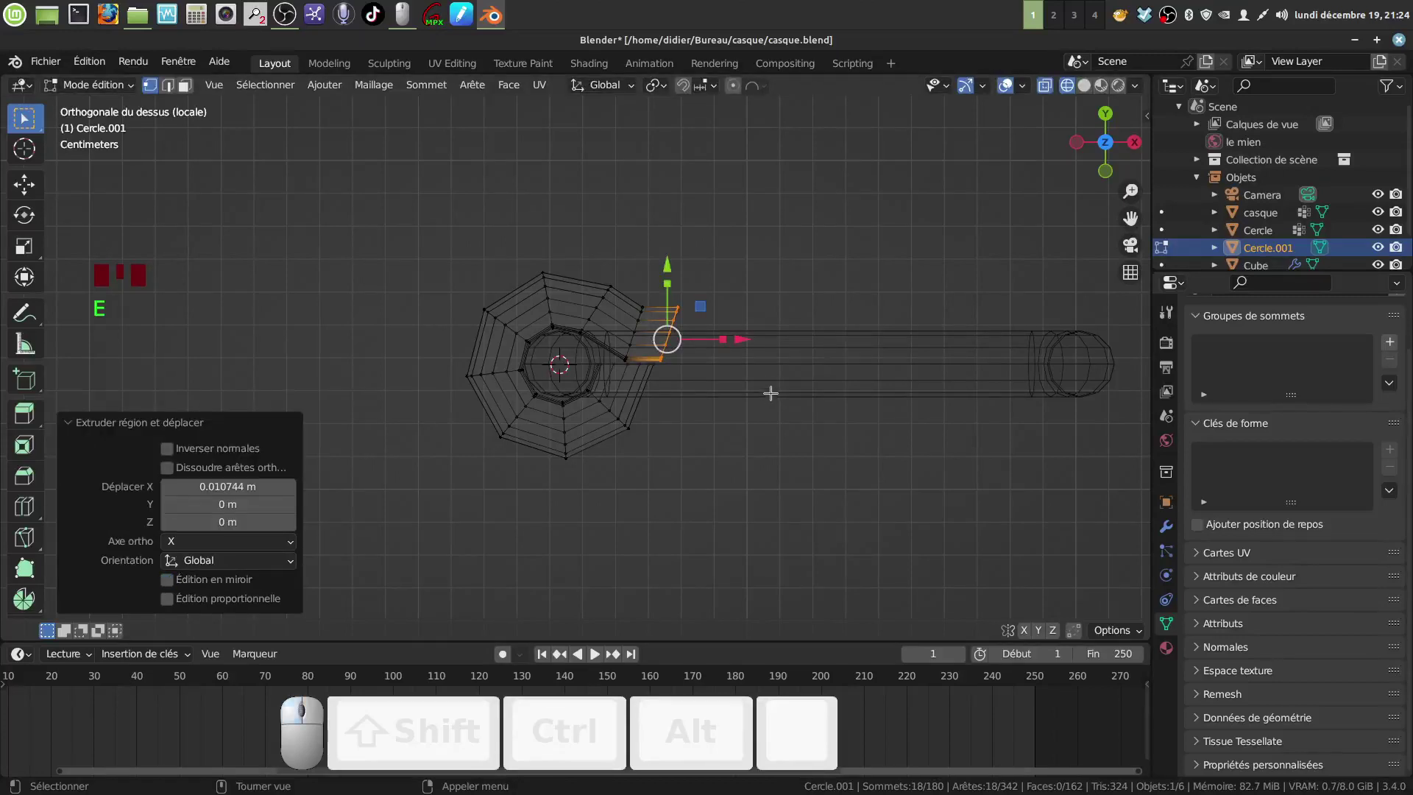
{"action": "key", "text": "r"}
{"action": "left_click", "coordinate": [793, 388]}
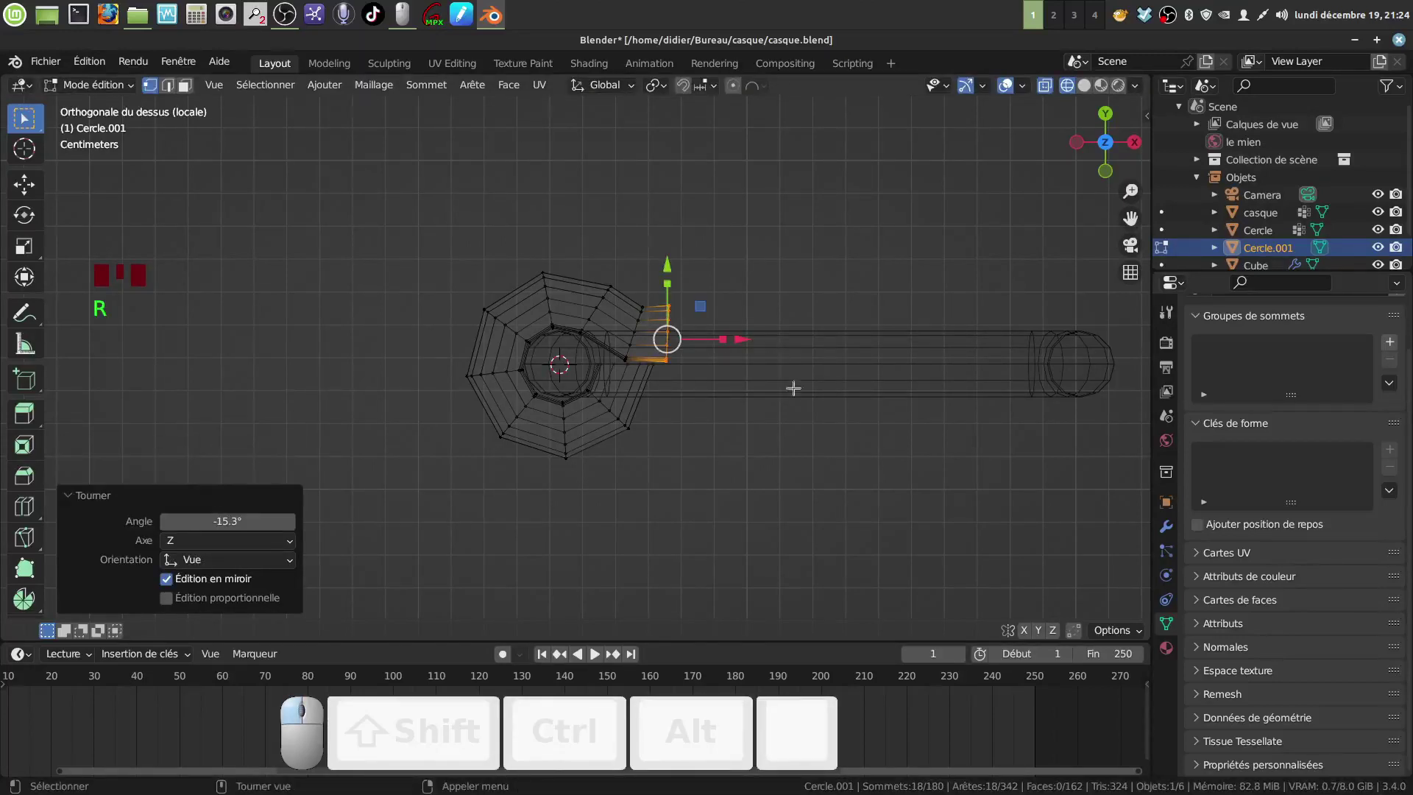
- Extrude the prong's shaft about 0.118 m in X and 0.009 m in Y to the ring's right bar, and rotate its end about -14.9°
{"action": "scroll", "coordinate": [794, 388], "scroll_direction": "down", "scroll_amount": 2}
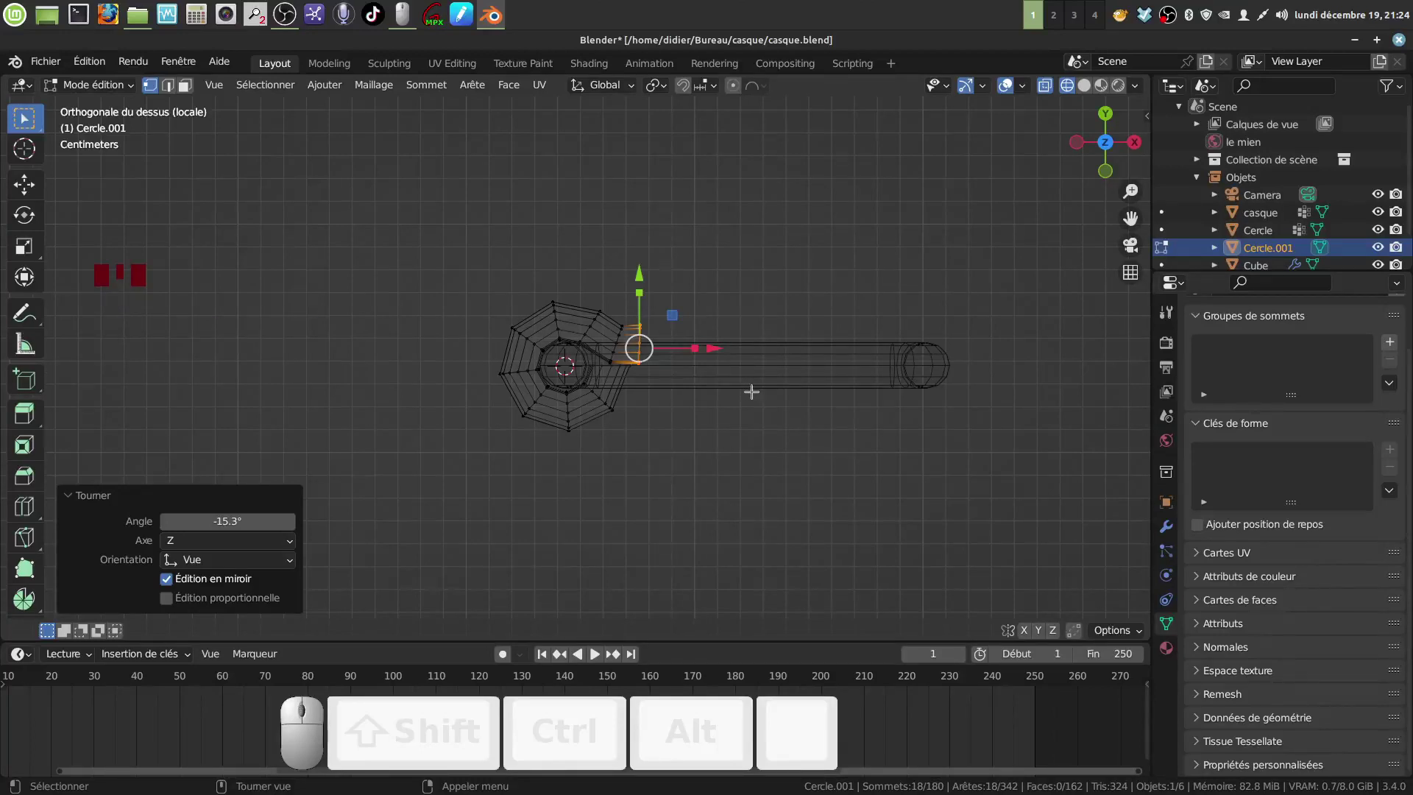
{"action": "key", "text": "e"}
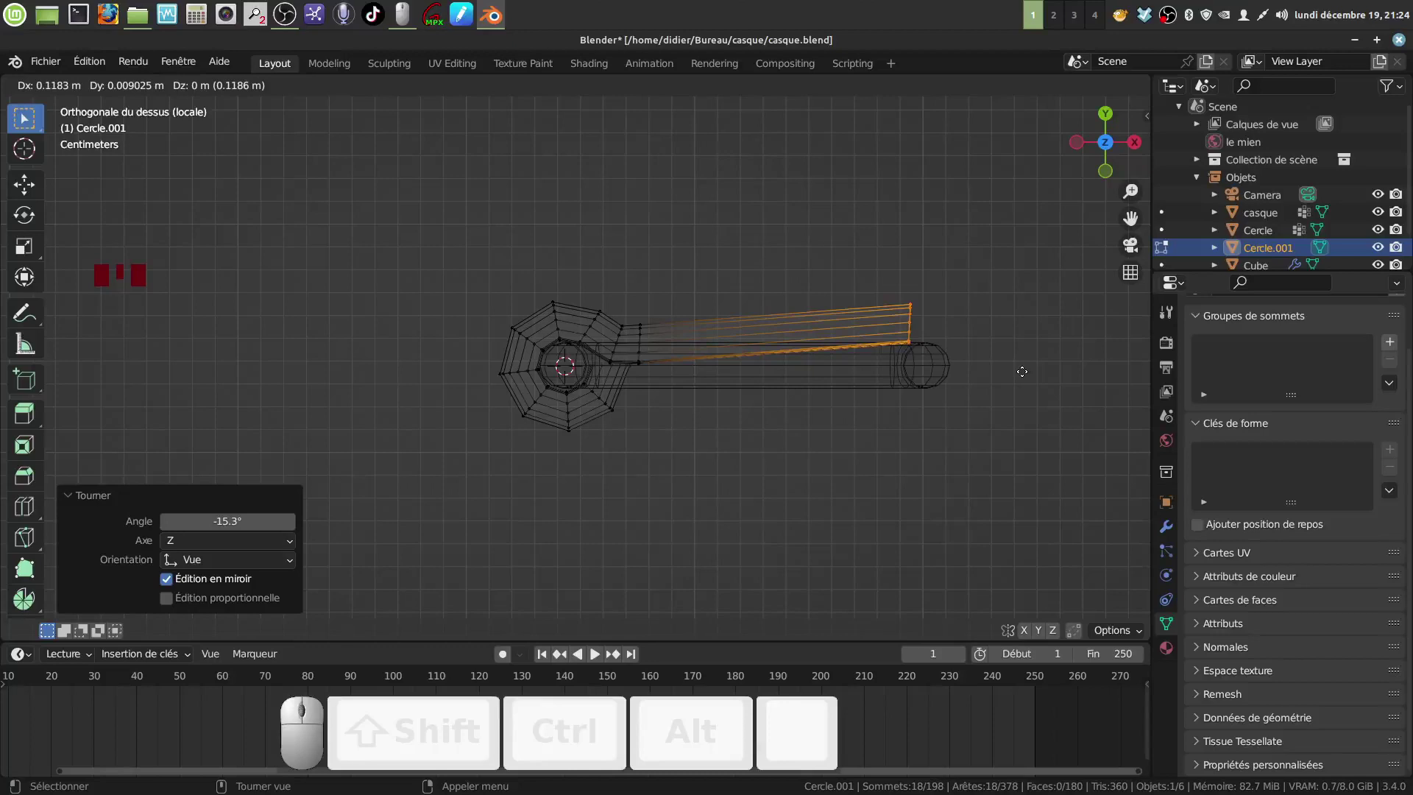
{"action": "left_click", "coordinate": [1022, 372]}
{"action": "key", "text": "r"}
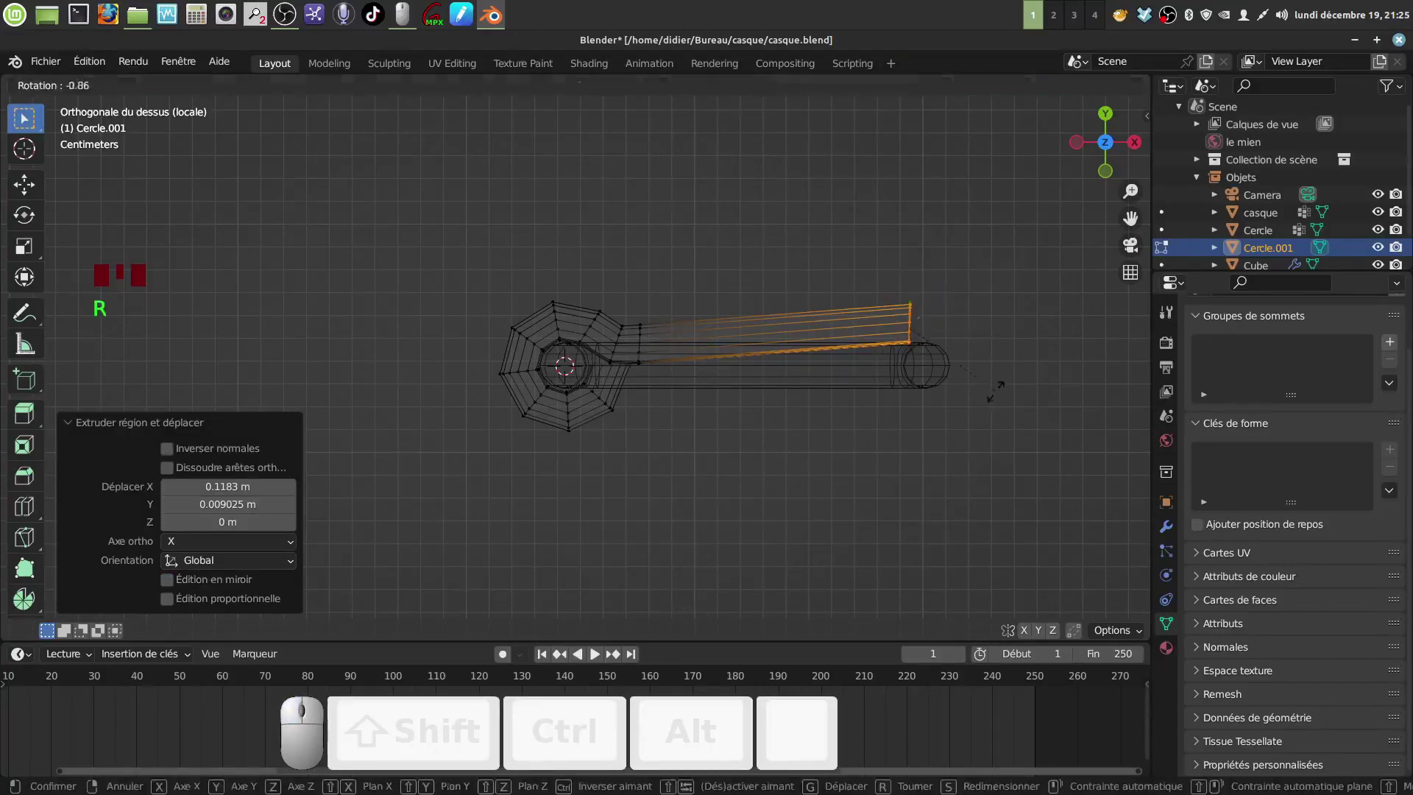
{"action": "left_click", "coordinate": [995, 371]}
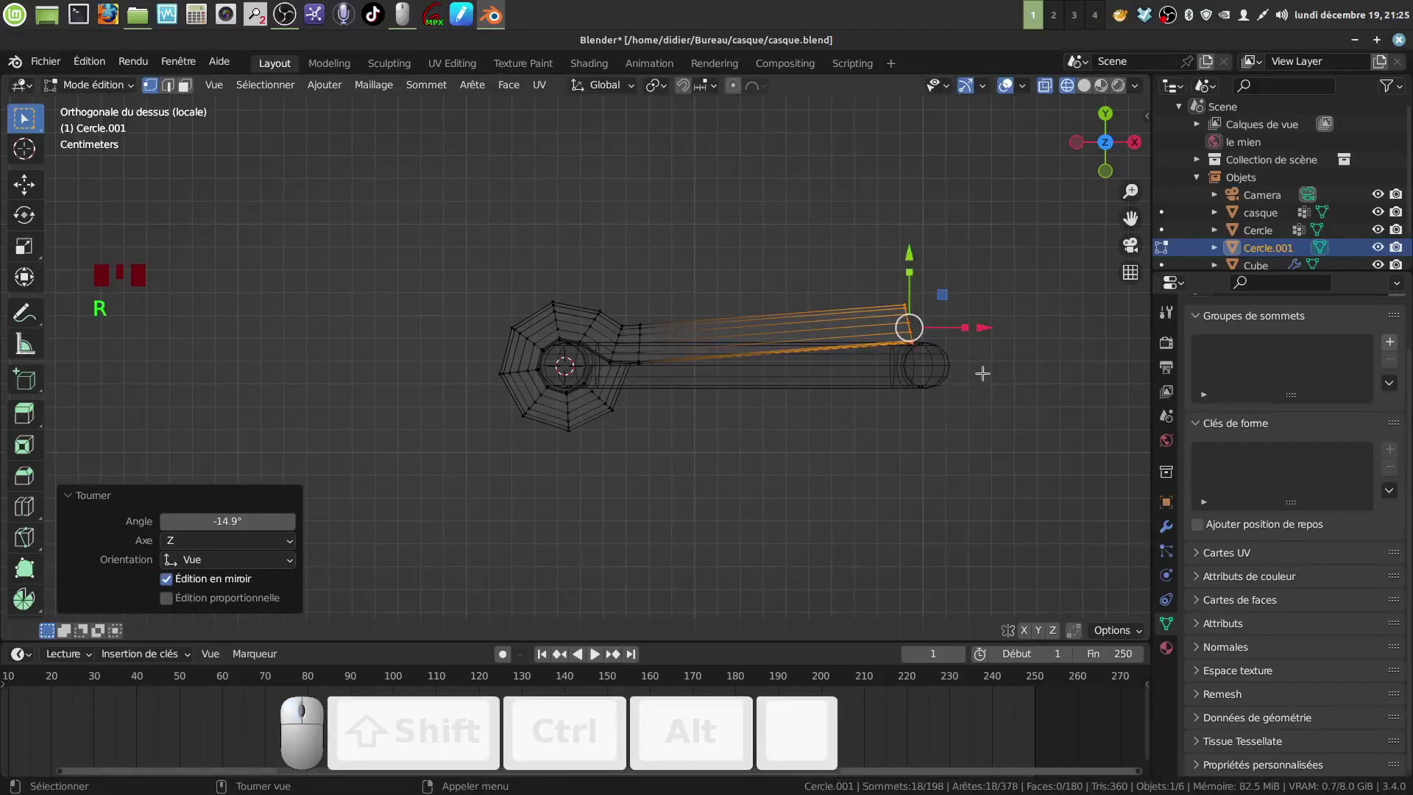
- Extrude the prong's end about 0.016 m in X and 0.001 m in Y over the right bar, and rotate it about 21.7°
{"action": "key", "text": "e"}
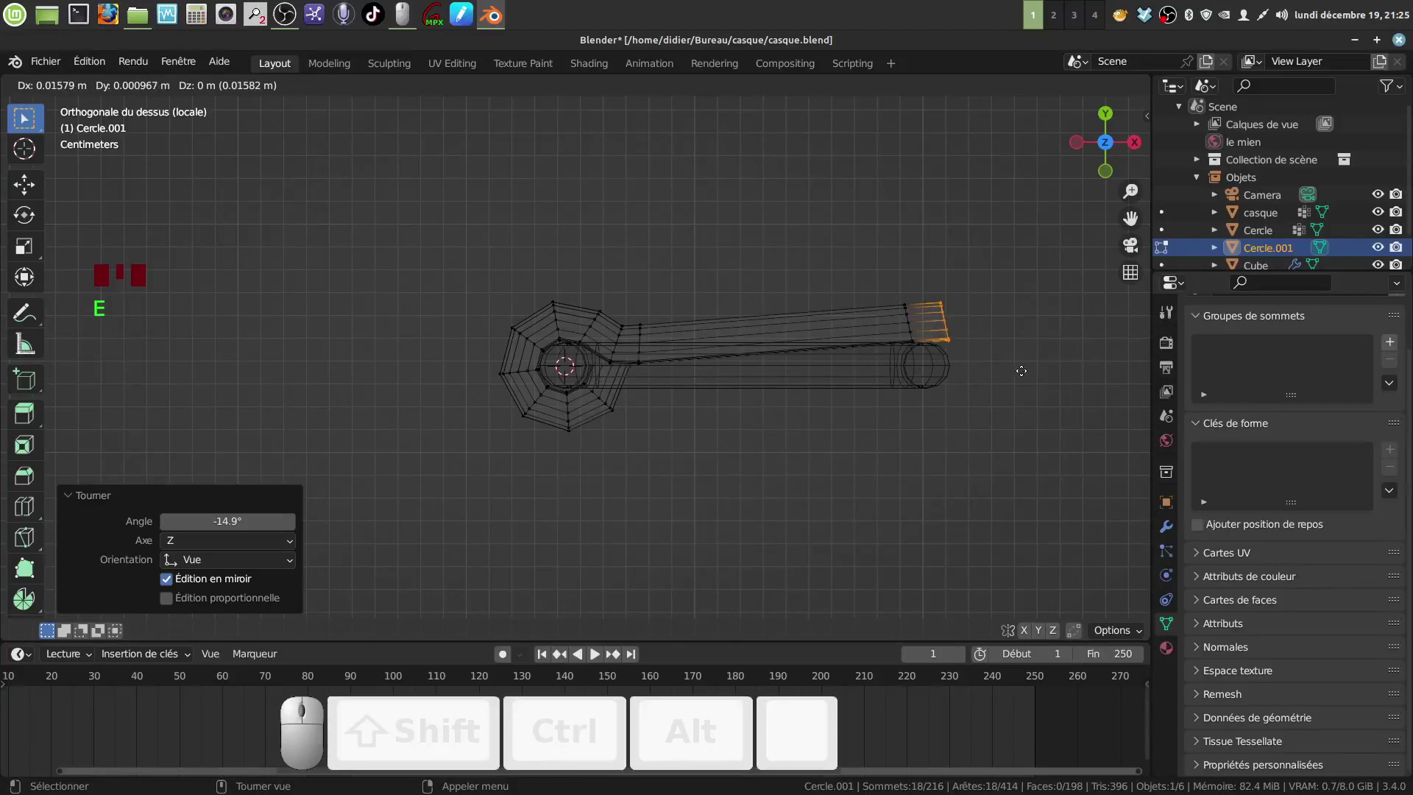
{"action": "left_click", "coordinate": [1019, 384]}
{"action": "key", "text": "r"}
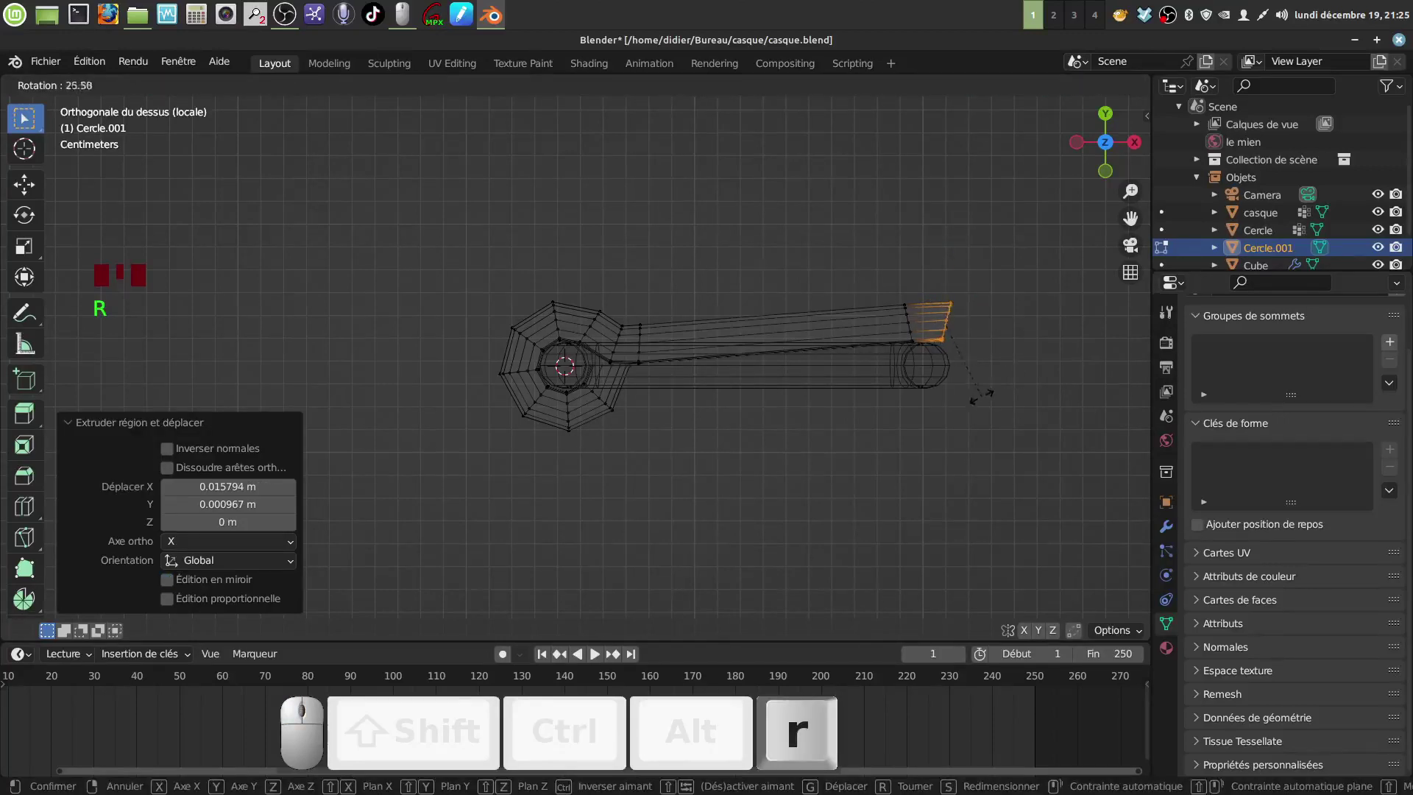
{"action": "left_click", "coordinate": [987, 391]}
- Extrude the prong's tip about 0.012 m in X and -0.0035 m in Y, scale its end to about 0.694 and close it with a face
{"action": "key", "text": "e"}
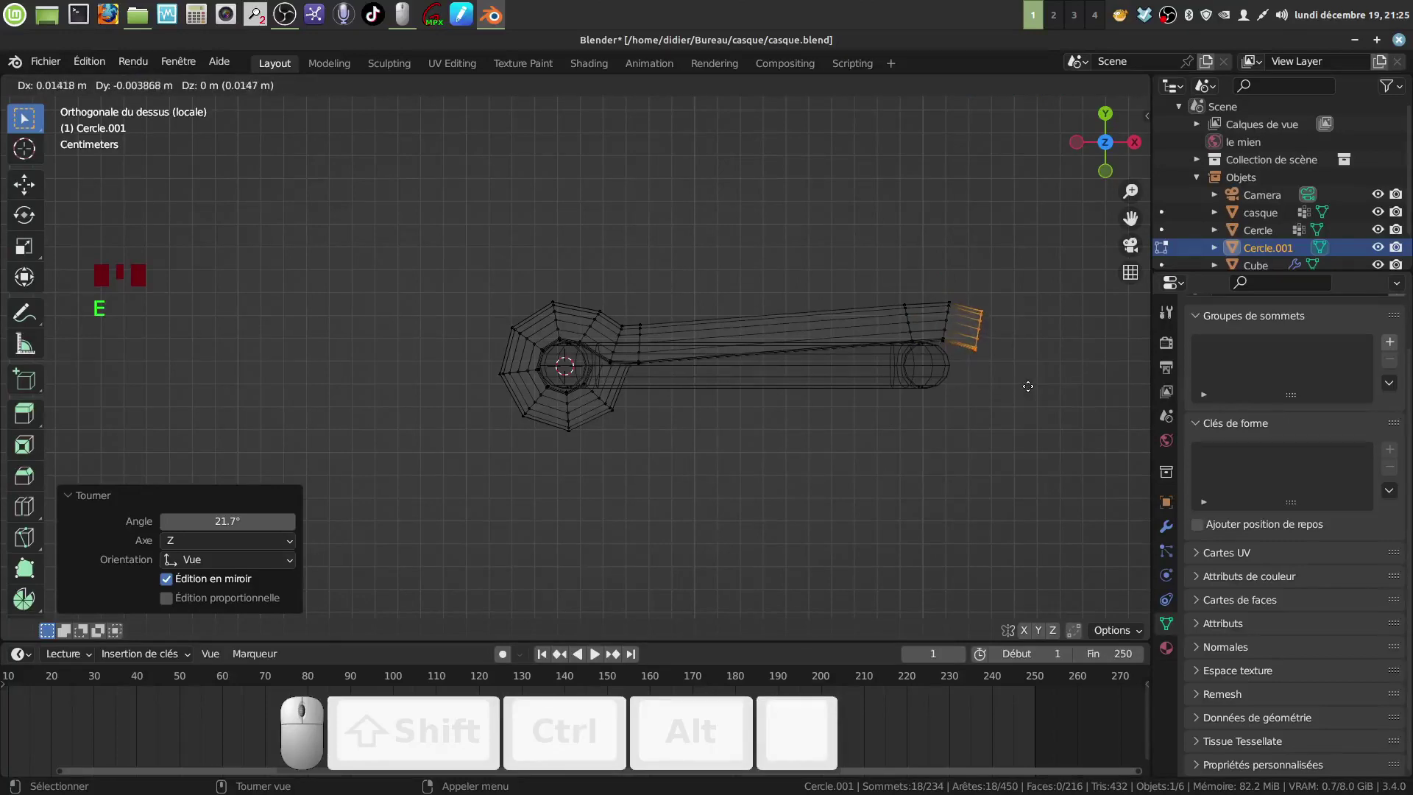
{"action": "left_click", "coordinate": [1022, 385]}
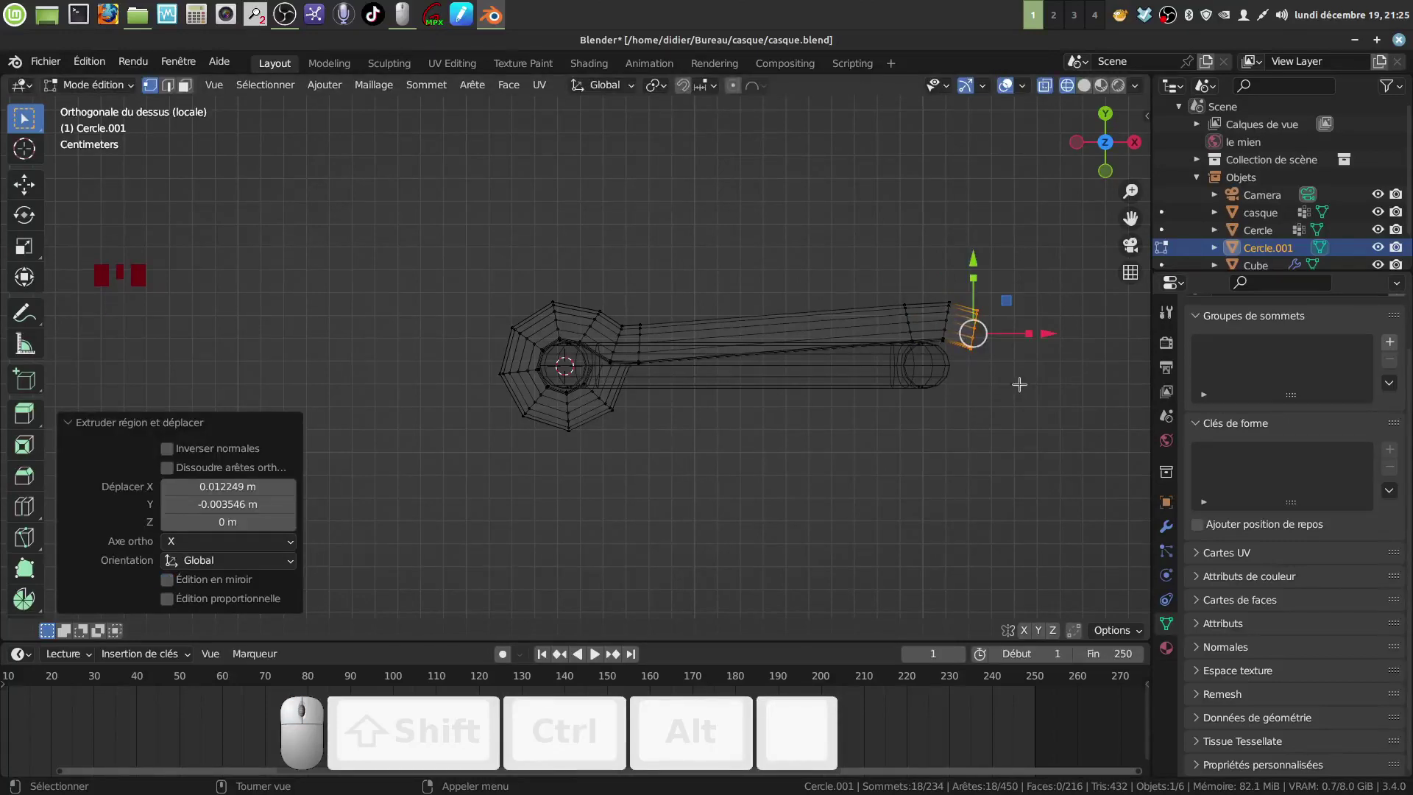
{"action": "key", "text": "s"}
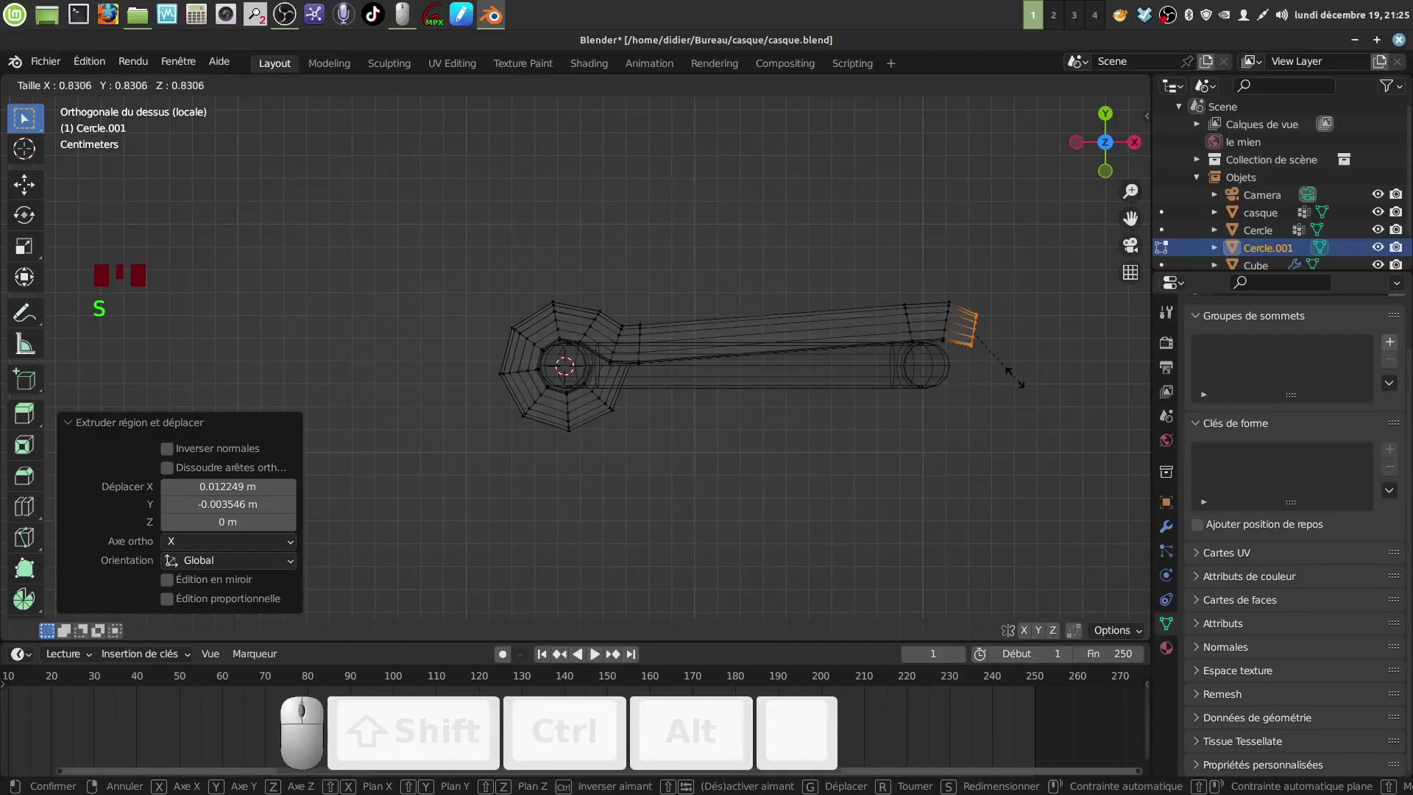
{"action": "left_click", "coordinate": [1008, 372]}
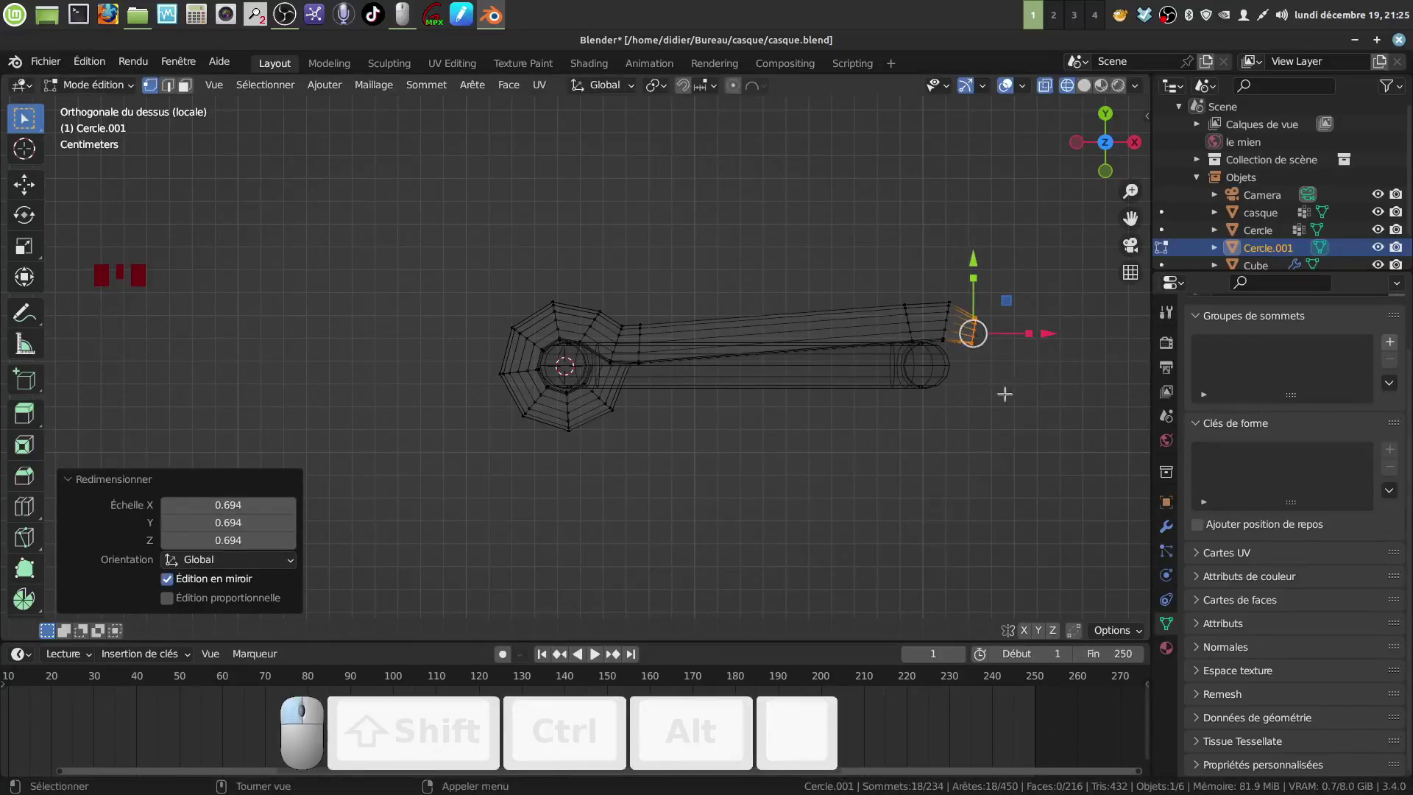
{"action": "key", "text": "f"}
{"action": "mouse_move", "coordinate": [991, 391]}
{"action": "middle_mouse_down"}
{"action": "mouse_move", "coordinate": [918, 426]}
{"action": "mouse_move", "coordinate": [907, 372]}
{"action": "mouse_move", "coordinate": [904, 410]}
{"action": "middle_mouse_up"}
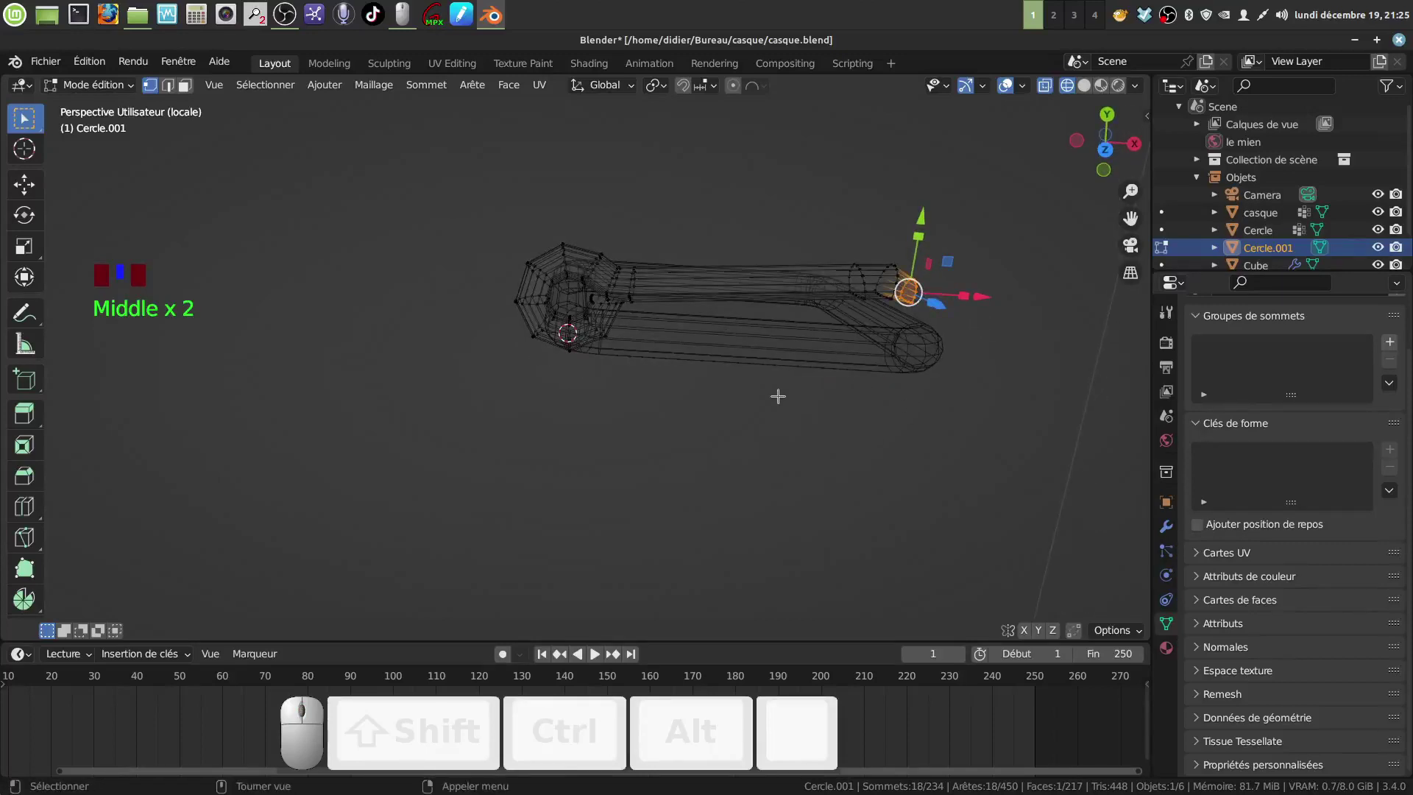
- Select the open edge loop at the end of the prong's looped section and close it with a face
{"action": "key", "text": "z"}
{"action": "mouse_move", "coordinate": [773, 381]}
{"action": "middle_mouse_down"}
{"action": "mouse_move", "coordinate": [781, 458]}
{"action": "mouse_move", "coordinate": [744, 359]}
{"action": "mouse_move", "coordinate": [758, 372]}
{"action": "mouse_move", "coordinate": [688, 361]}
{"action": "middle_mouse_up"}
{"action": "scroll", "coordinate": [743, 360], "scroll_direction": "up", "scroll_amount": 2}
{"action": "scroll", "coordinate": [731, 346], "scroll_direction": "up", "scroll_amount": 4}
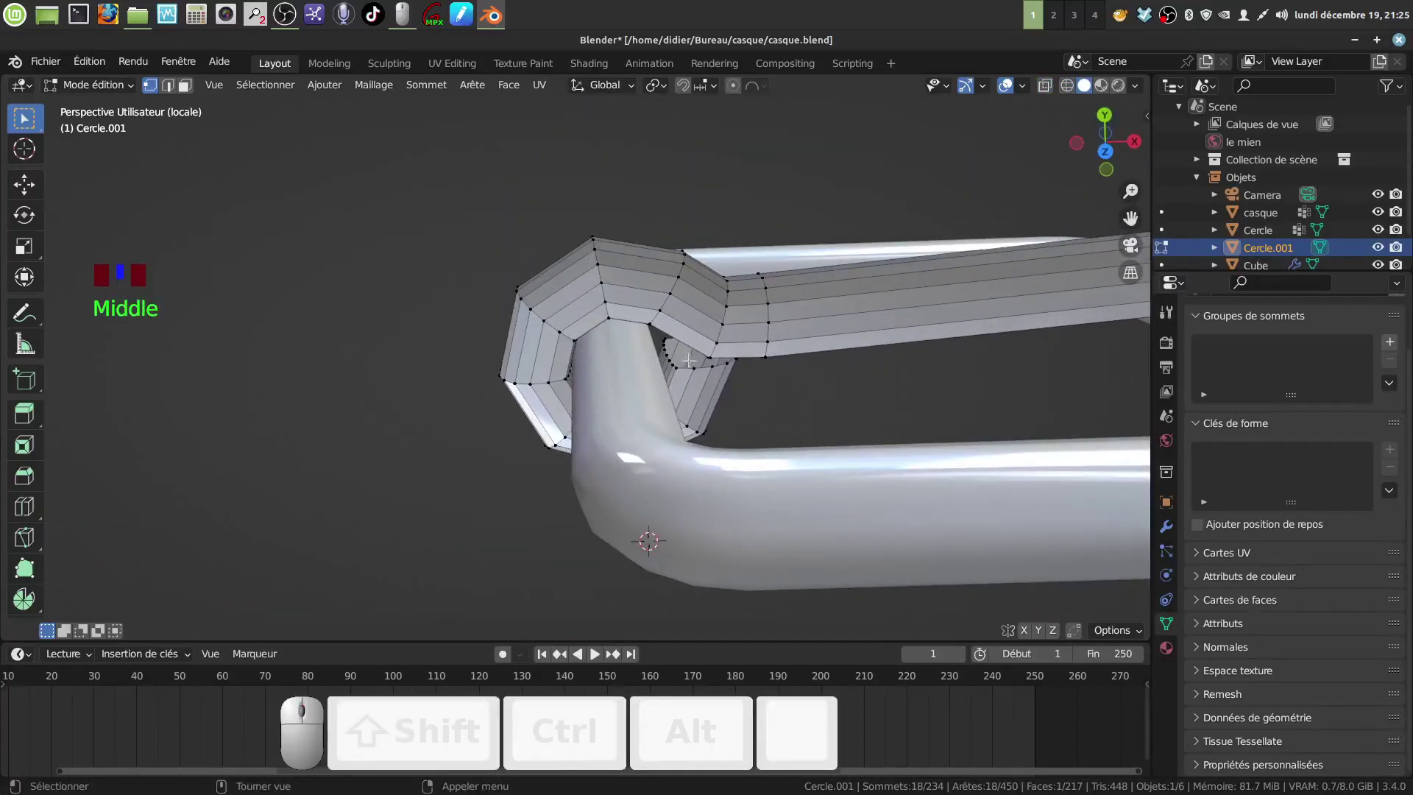
{"action": "left_click", "coordinate": [692, 368], "text": "alt"}
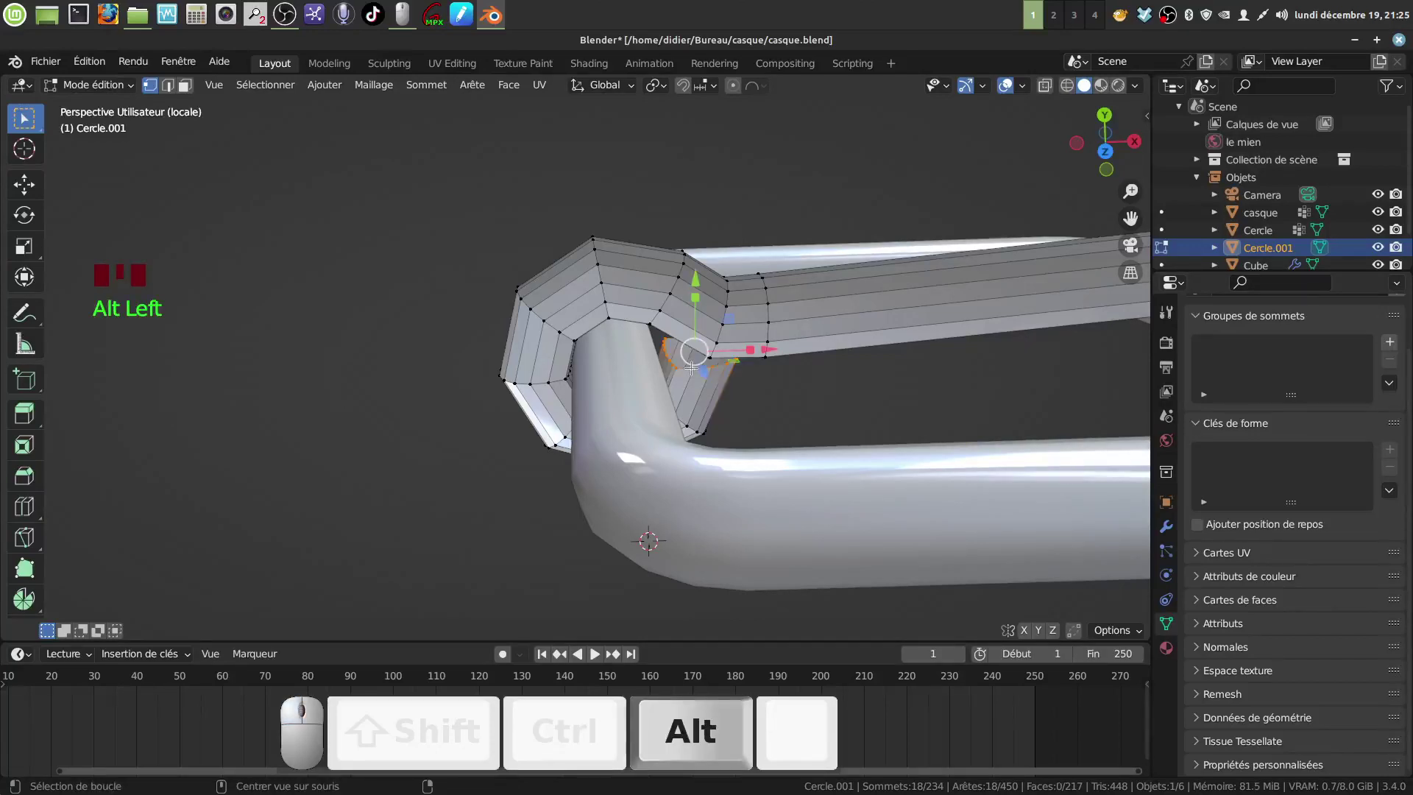
{"action": "scroll", "coordinate": [797, 399], "scroll_direction": "down", "scroll_amount": 3}
{"action": "mouse_move", "coordinate": [797, 399]}
{"action": "middle_mouse_down"}
{"action": "mouse_move", "coordinate": [839, 386]}
{"action": "mouse_move", "coordinate": [809, 375]}
{"action": "middle_mouse_up"}
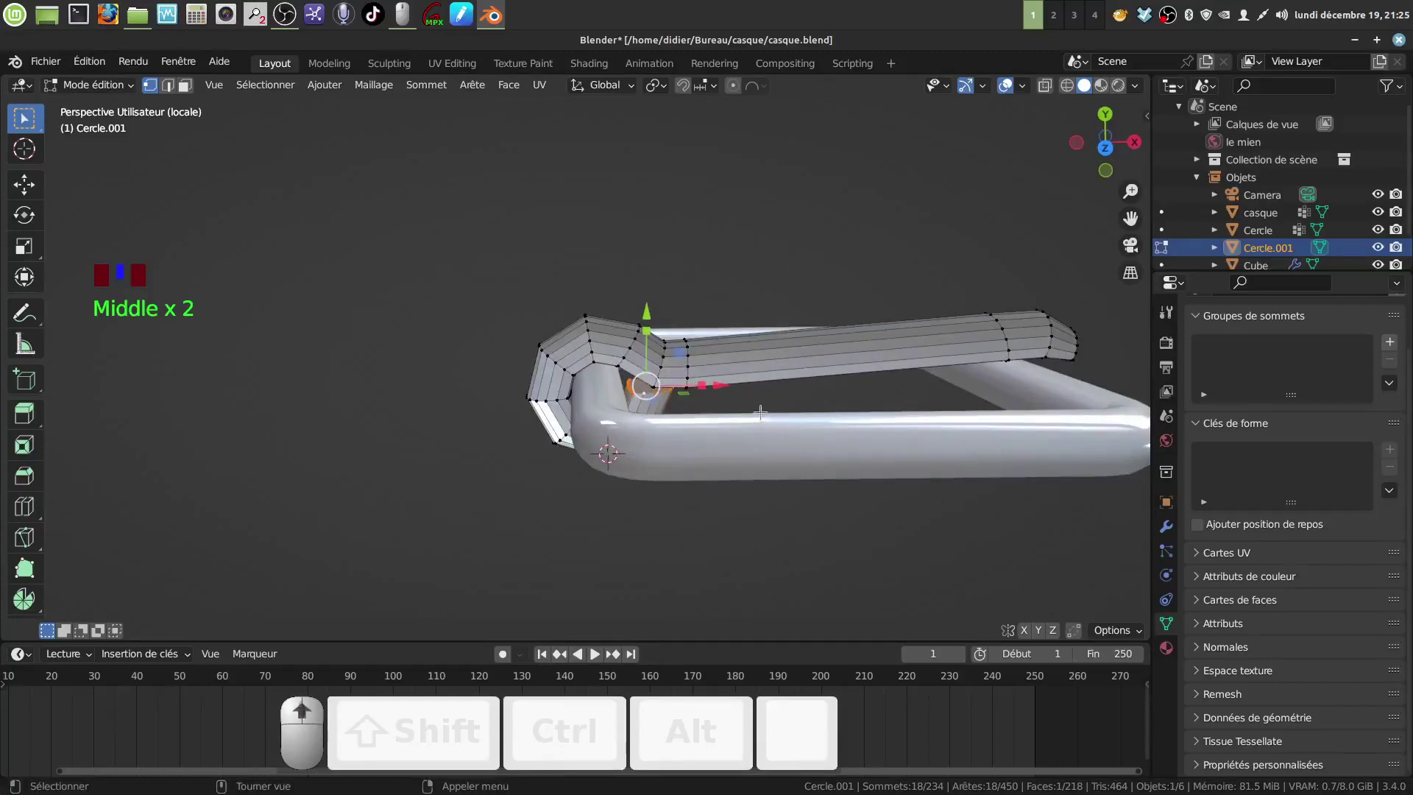
- Bevel the edge around the looped section's closed end by about 0.0024 m with 2 segments
{"action": "scroll", "coordinate": [773, 397], "scroll_direction": "up", "scroll_amount": 4}
{"action": "middle_click_drag", "start_coordinate": [729, 427], "coordinate": [725, 425]}
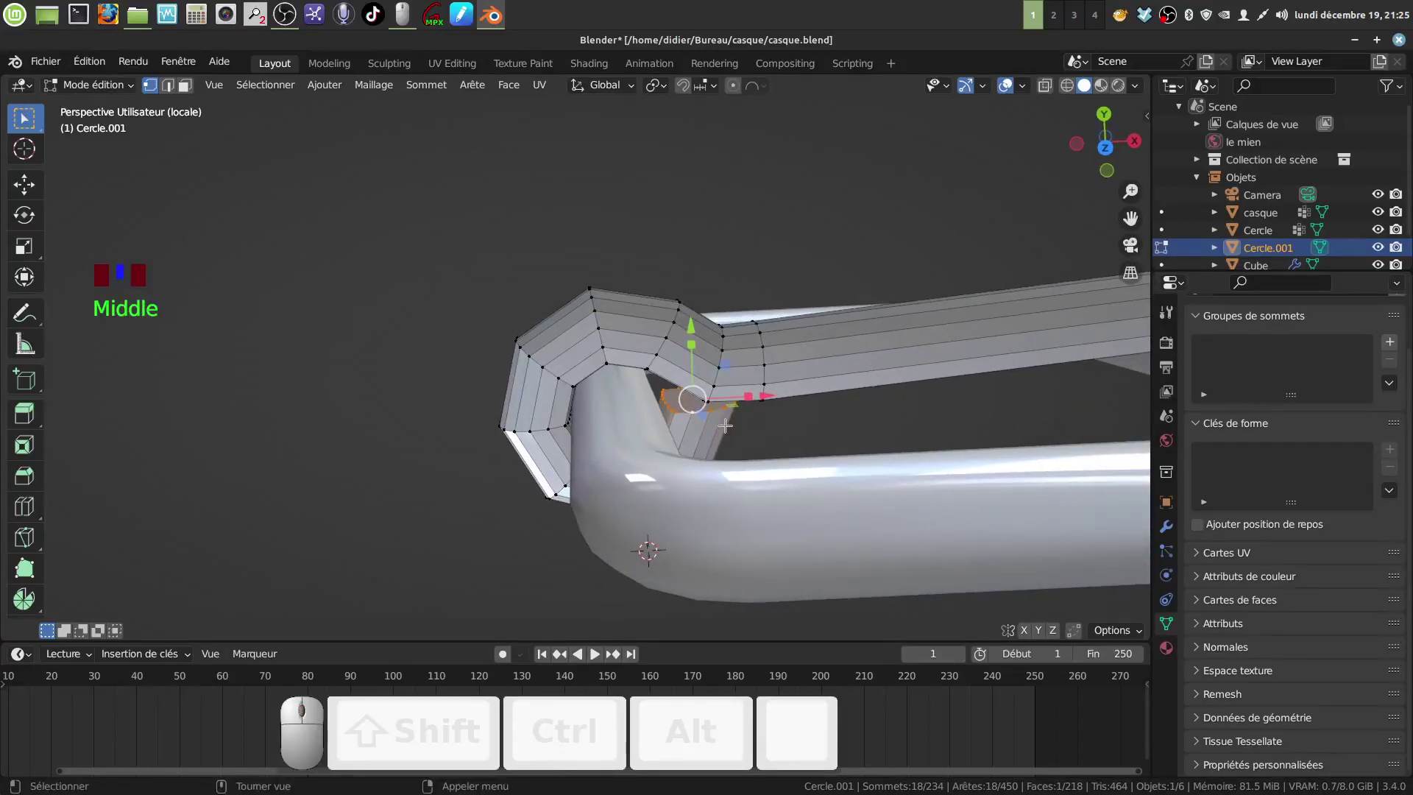
{"action": "key", "text": "ctrl+b"}
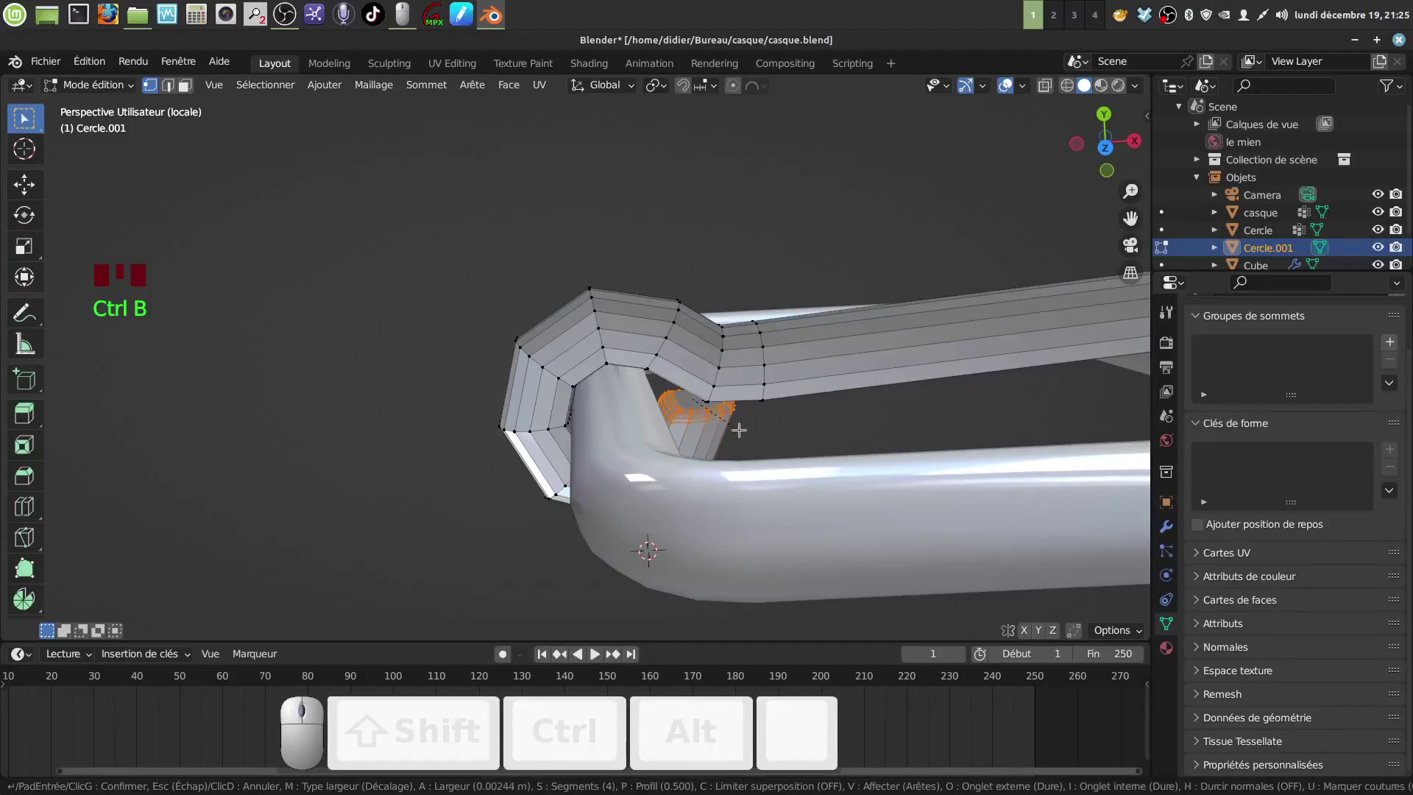
{"action": "scroll", "coordinate": [739, 430], "scroll_direction": "down", "scroll_amount": 3}
{"action": "scroll", "coordinate": [739, 430], "scroll_direction": "up", "scroll_amount": 1}
{"action": "left_click", "coordinate": [739, 429]}
- Bevel the edge loop around the prong's tip by about 0.0019 m with 2 segments and return to Object Mode
{"action": "middle_click_drag", "start_coordinate": [739, 430], "coordinate": [837, 425]}
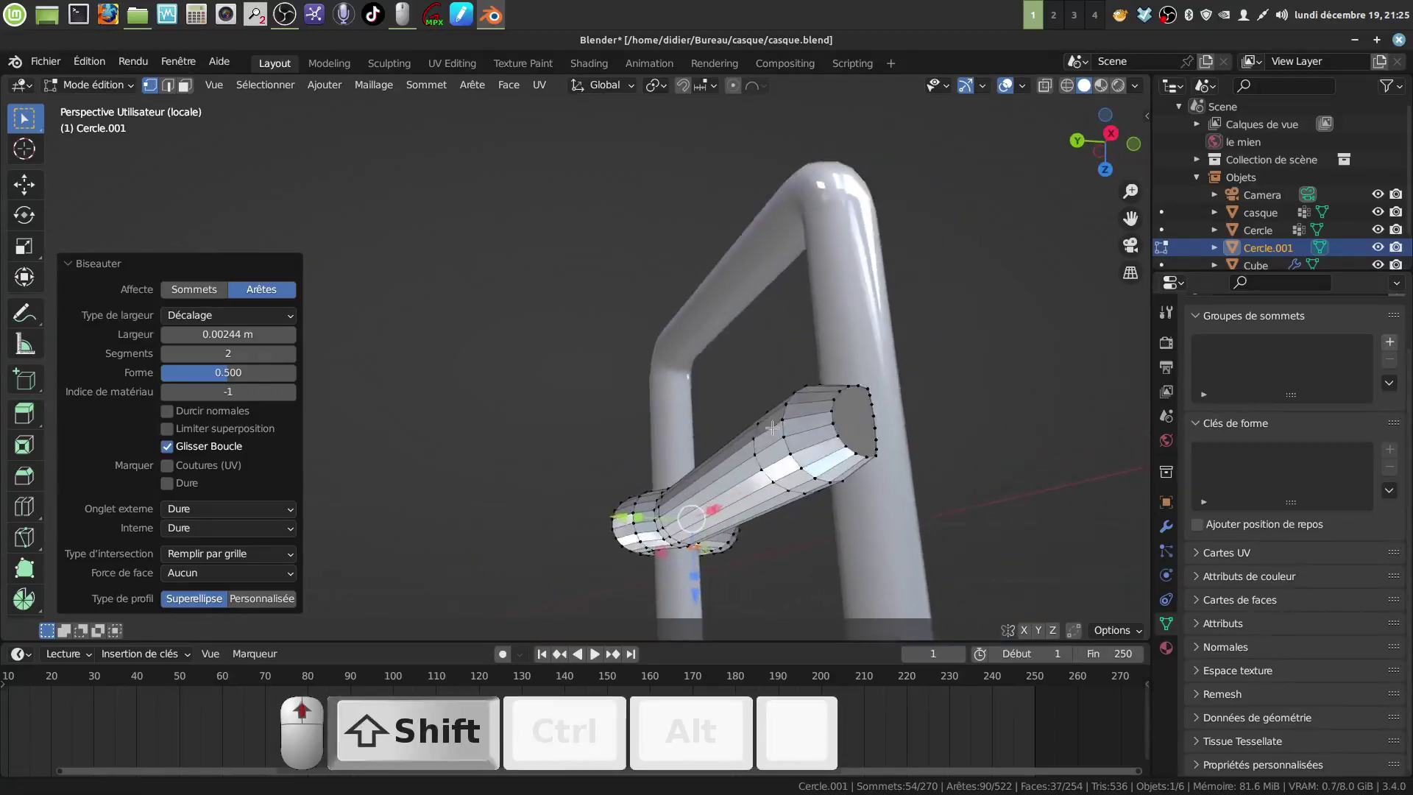
{"action": "left_click", "coordinate": [832, 430], "text": "alt"}
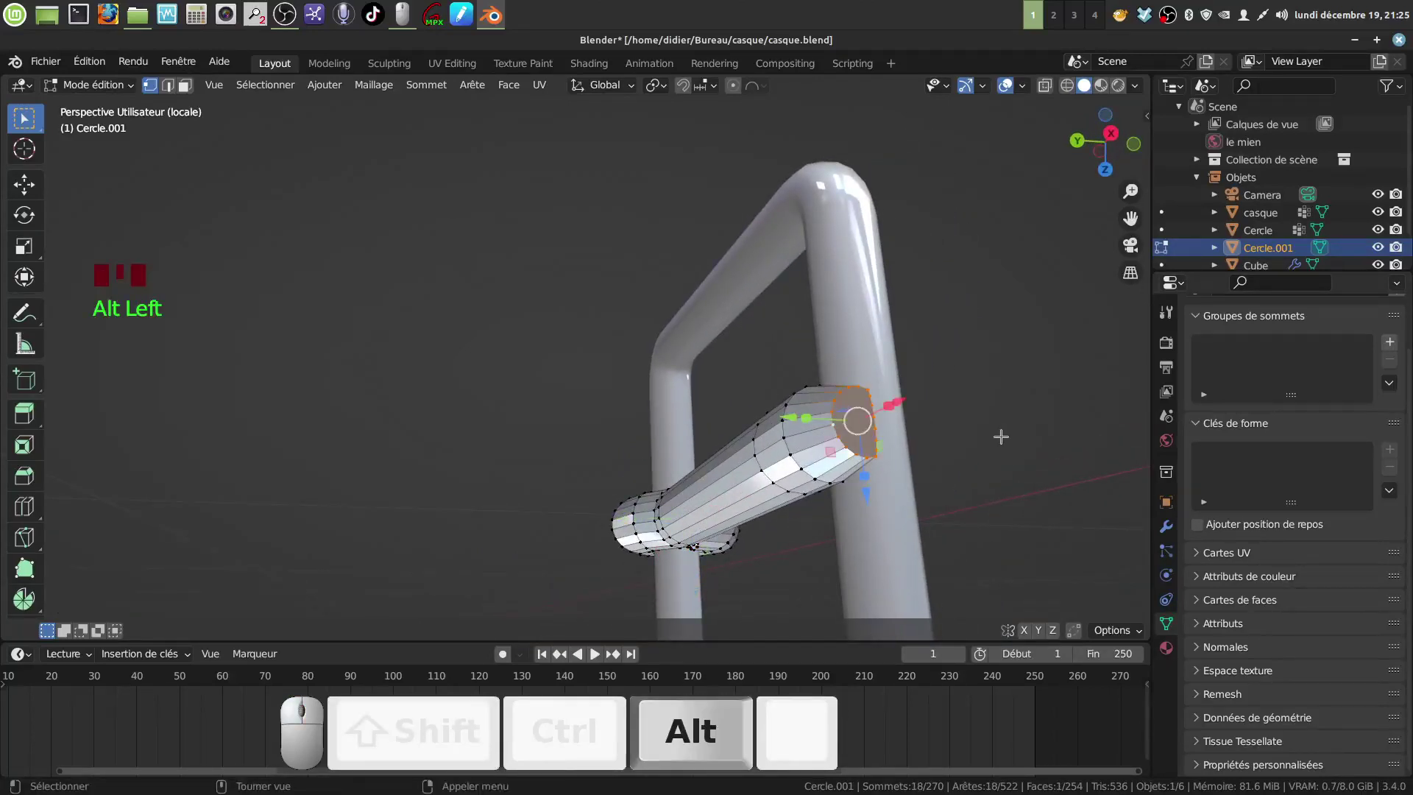
{"action": "key", "text": "ctrl+b"}
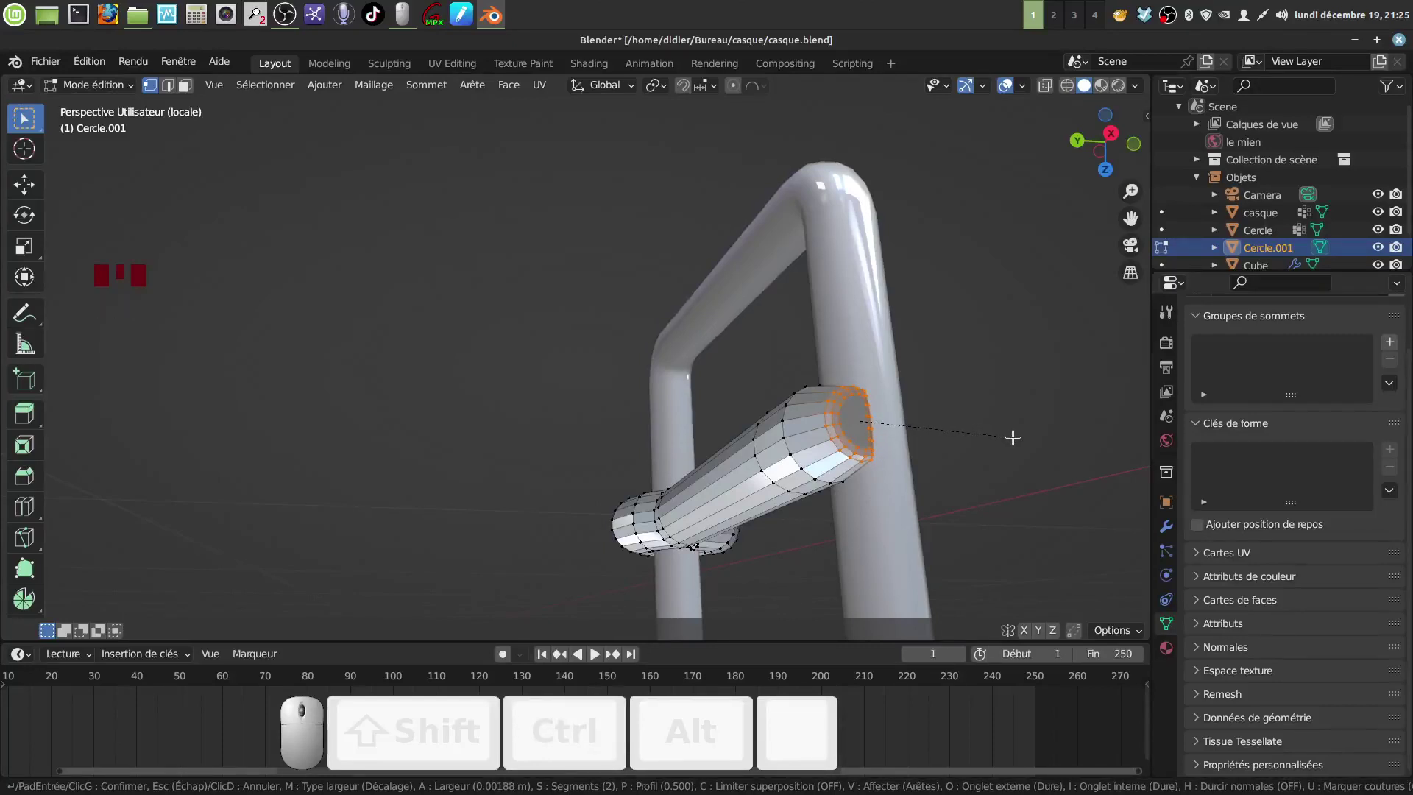
{"action": "left_click", "coordinate": [1013, 436]}
{"action": "mouse_move", "coordinate": [890, 412]}
{"action": "middle_mouse_down"}
{"action": "mouse_move", "coordinate": [858, 404]}
{"action": "mouse_move", "coordinate": [641, 457]}
{"action": "mouse_move", "coordinate": [729, 477]}
{"action": "mouse_move", "coordinate": [721, 497]}
{"action": "mouse_move", "coordinate": [727, 375]}
{"action": "middle_mouse_up"}
{"action": "key", "text": "Tab"}
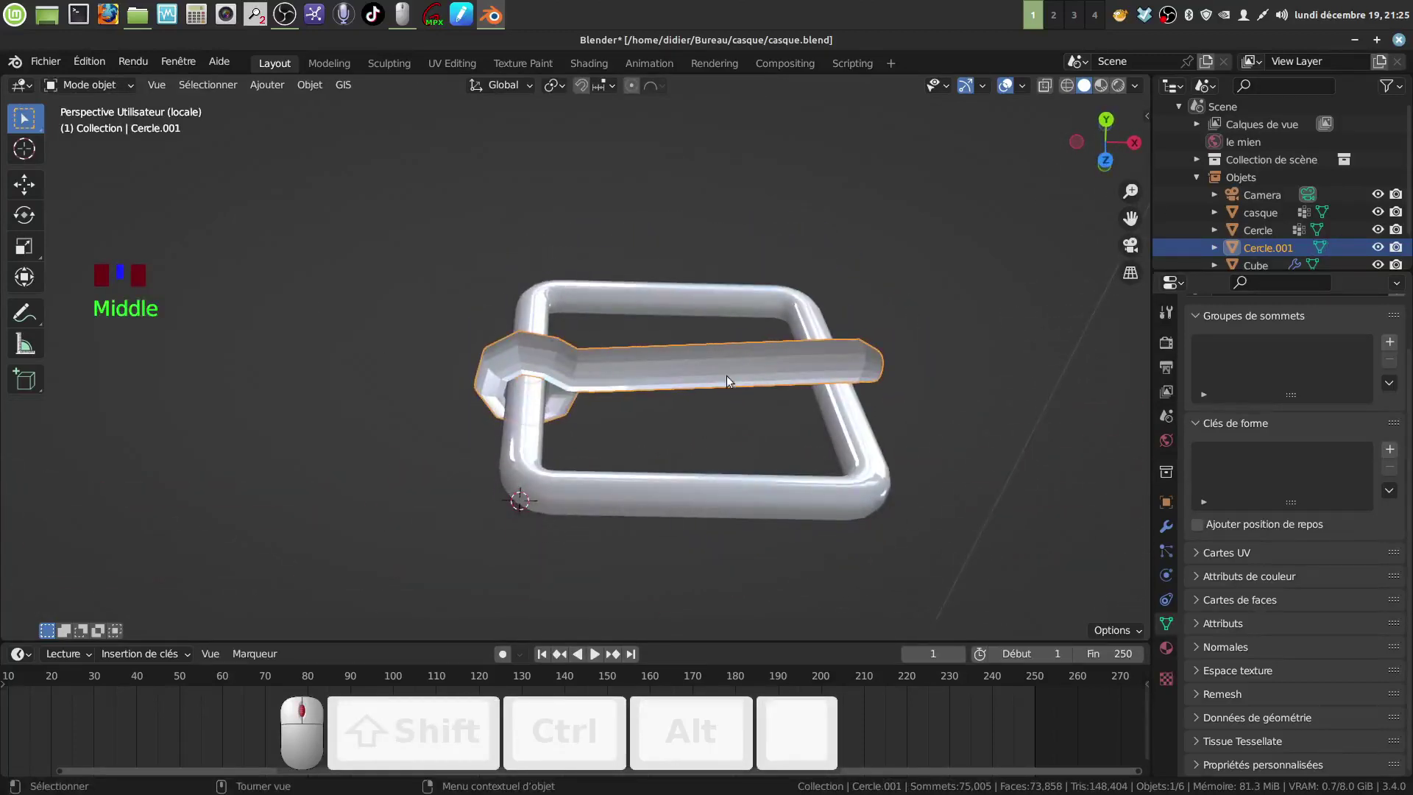
- Shade the prong smooth and add a Subdivision Surface modifier with its viewport level set to 2
{"action": "right_click", "coordinate": [726, 375]}
{"action": "left_click", "coordinate": [725, 375]}
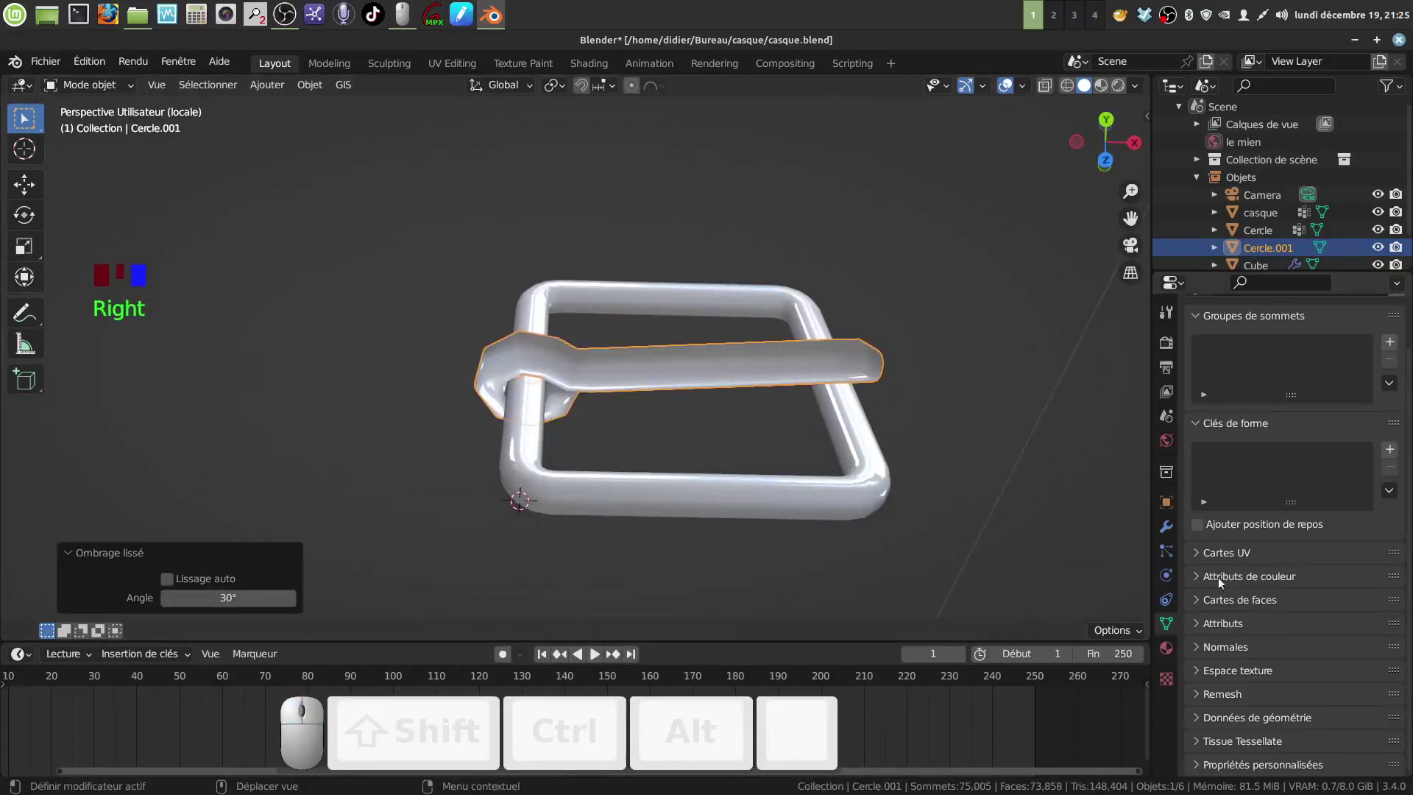
{"action": "left_click", "coordinate": [1165, 526]}
{"action": "left_click", "coordinate": [1325, 339]}
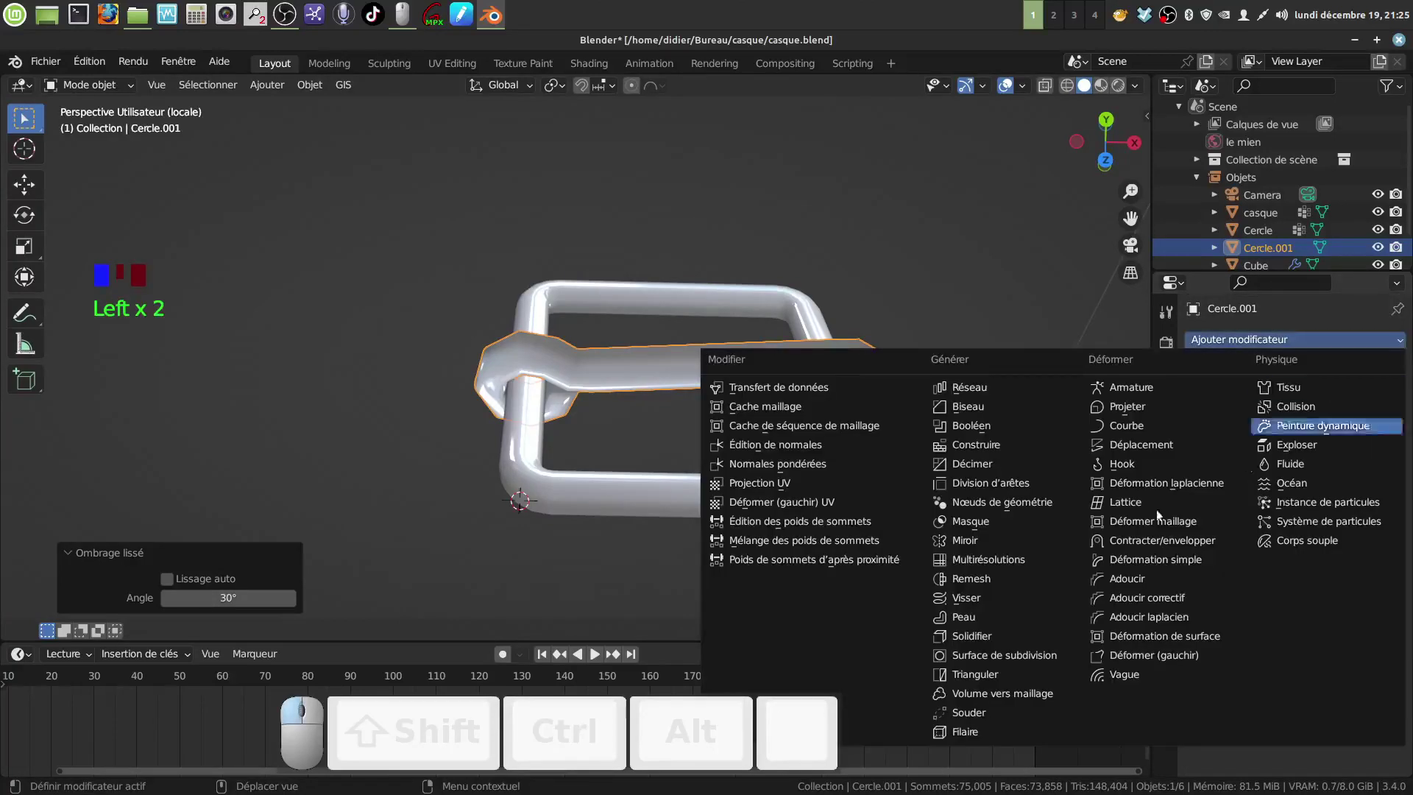
{"action": "left_click", "coordinate": [994, 664]}
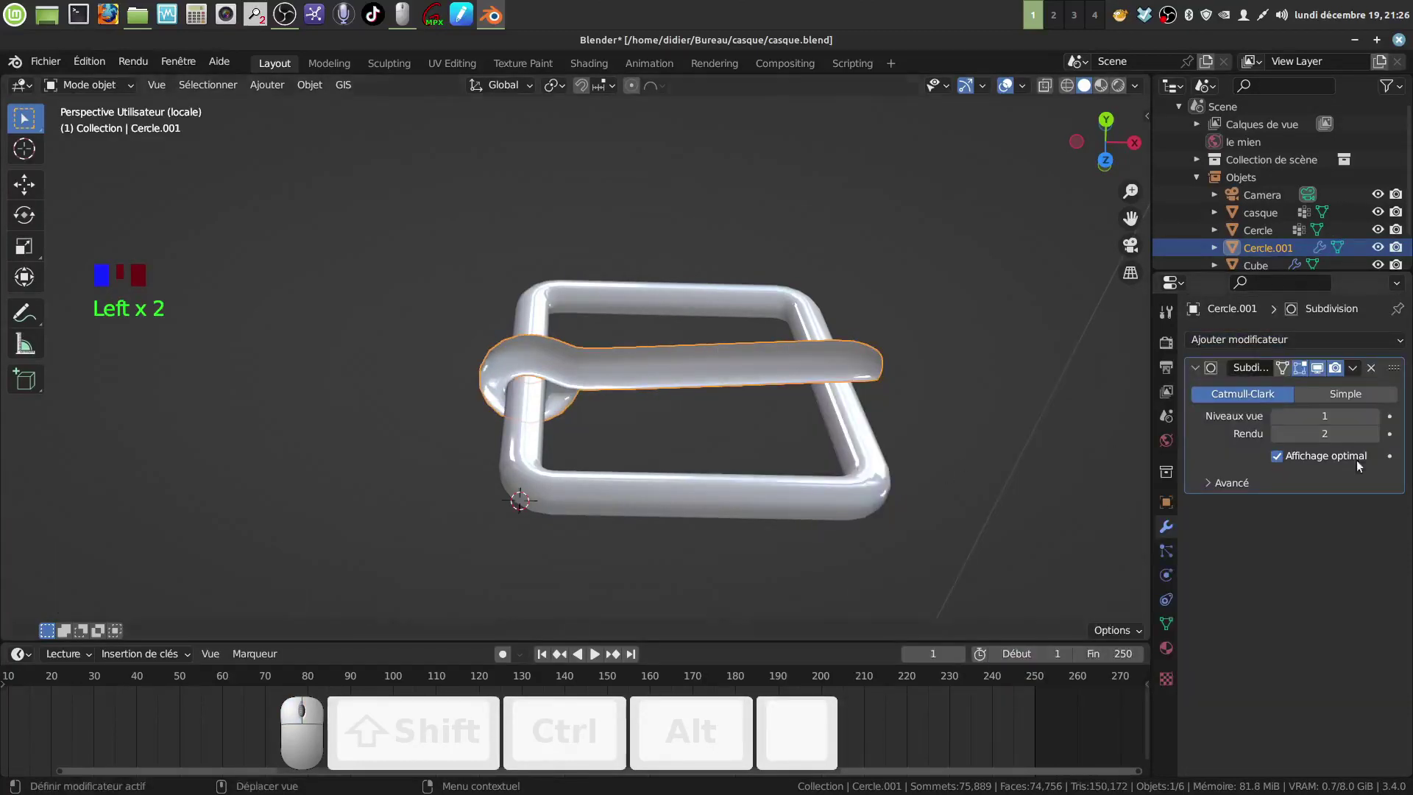
{"action": "left_click", "coordinate": [1377, 416]}
- Apply the prong's Subdivision Surface modifier
{"action": "middle_click_drag", "start_coordinate": [810, 243], "coordinate": [799, 440]}
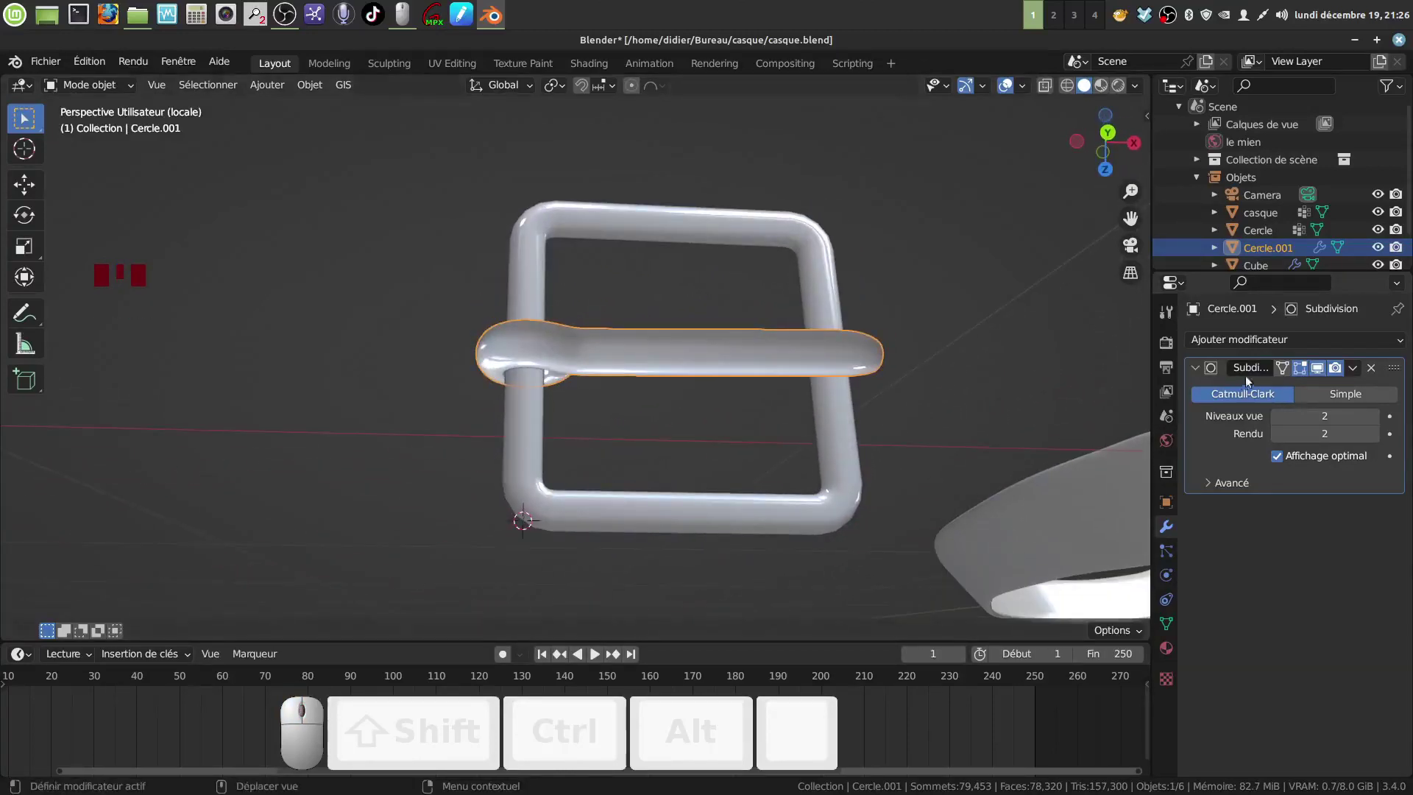
{"action": "left_click", "coordinate": [1355, 369]}
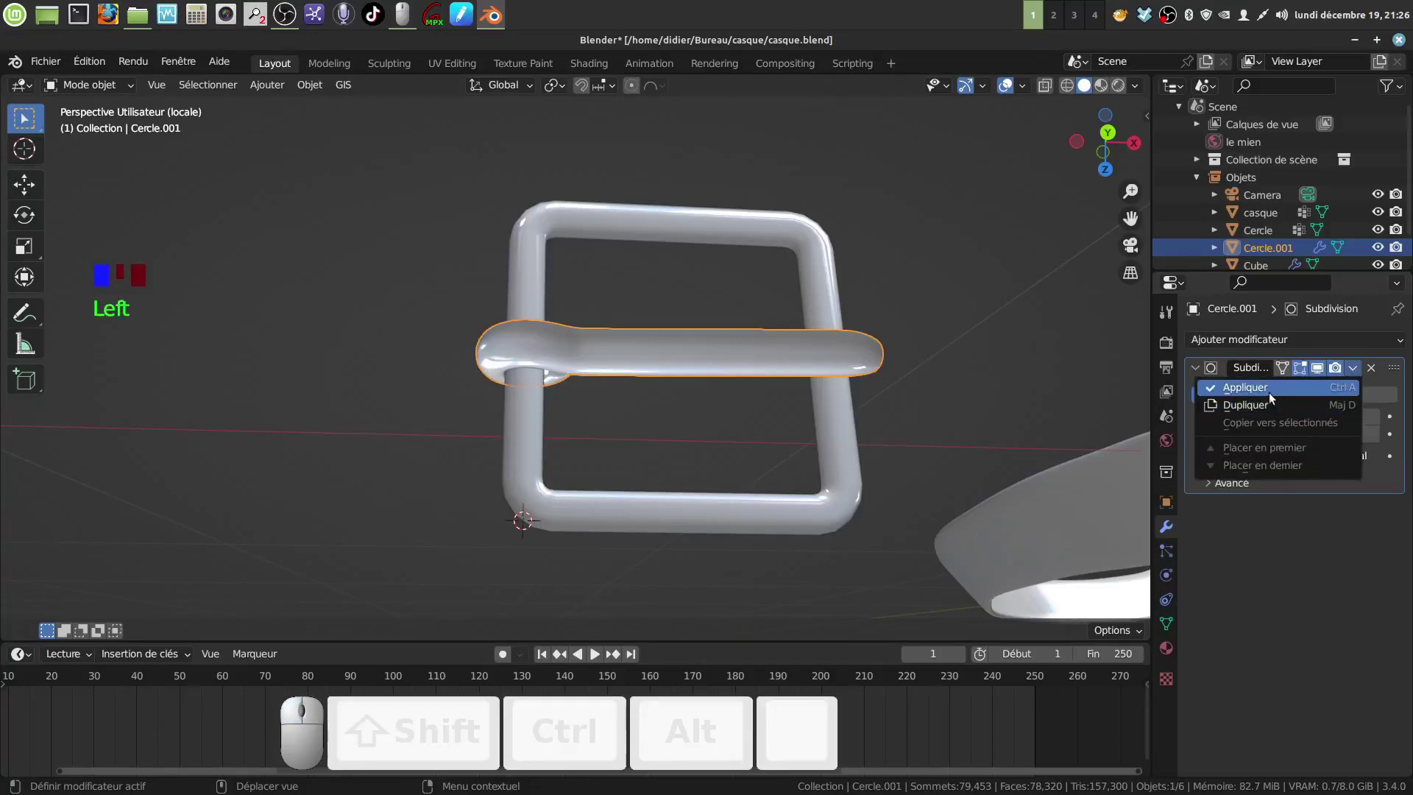
{"action": "left_click", "coordinate": [1269, 391]}
- Examine from several angles how the prong loops around the ring's left bar and reaches over the right bar
{"action": "middle_click_drag", "start_coordinate": [991, 432], "coordinate": [716, 278]}
{"action": "scroll", "coordinate": [699, 427], "scroll_direction": "down", "scroll_amount": 2}
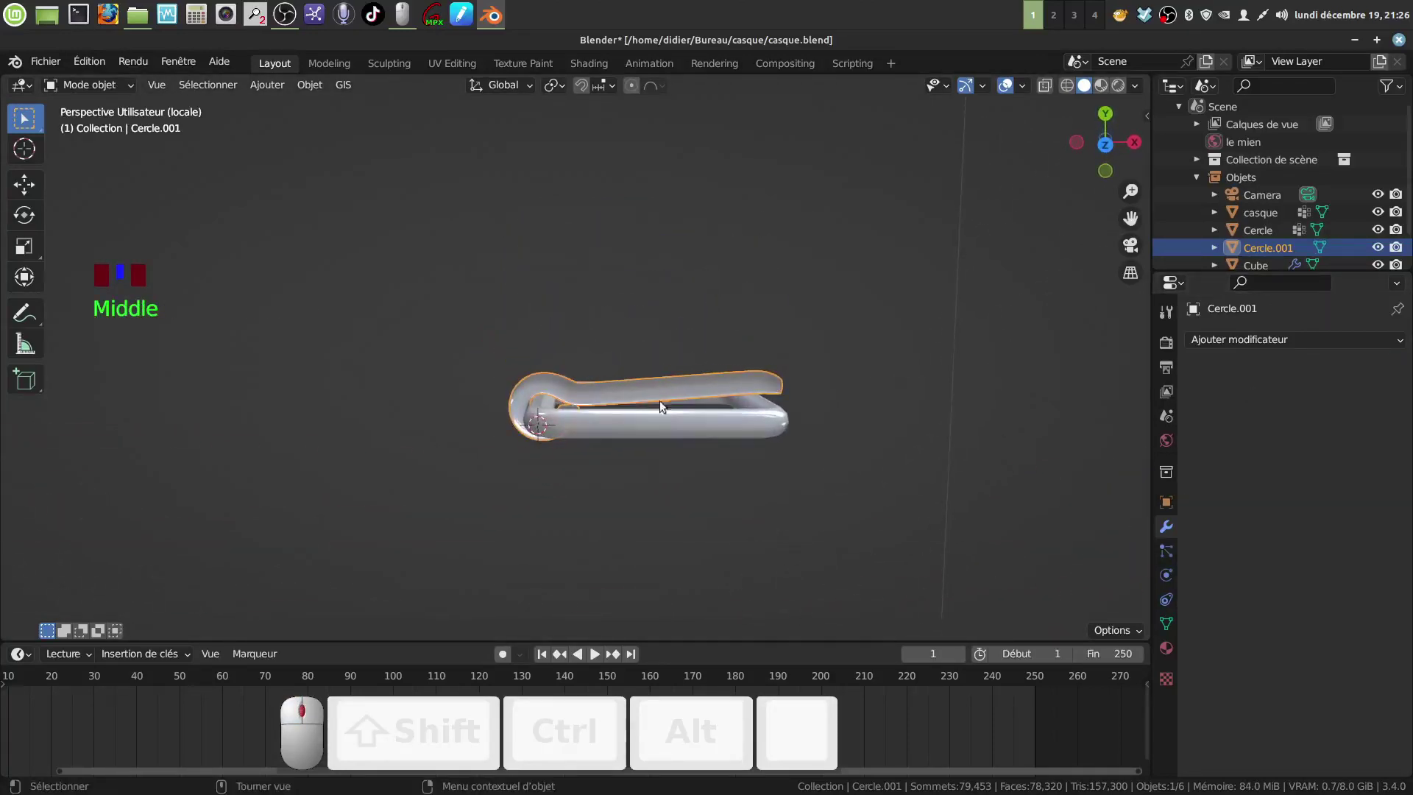
{"action": "left_click", "coordinate": [575, 396]}
{"action": "mouse_move", "coordinate": [720, 424]}
{"action": "middle_mouse_down"}
{"action": "mouse_move", "coordinate": [717, 435]}
{"action": "mouse_move", "coordinate": [726, 386]}
{"action": "mouse_move", "coordinate": [717, 400]}
{"action": "middle_mouse_up"}
{"action": "scroll", "coordinate": [725, 445], "scroll_direction": "up", "scroll_amount": 1}
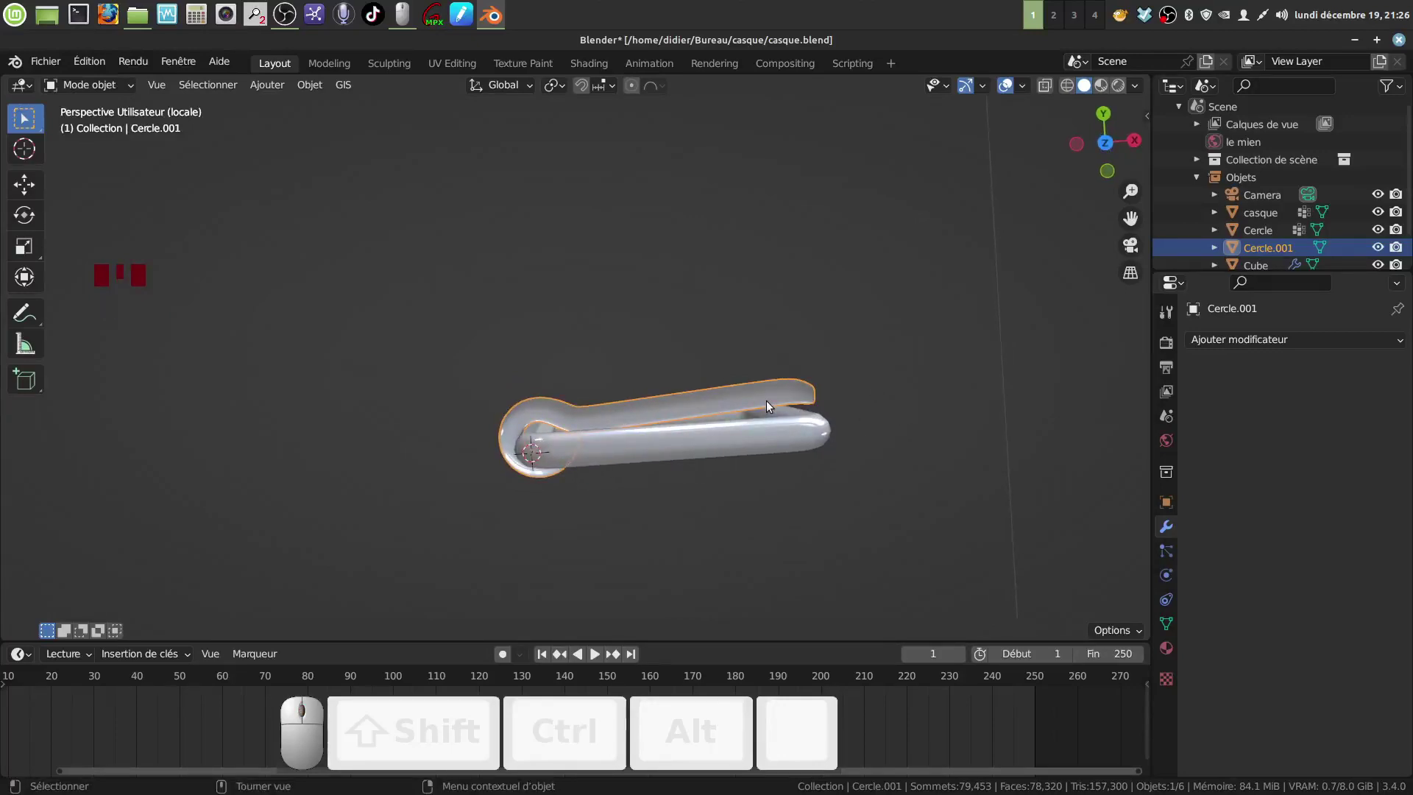
{"action": "middle_click_drag", "start_coordinate": [767, 401], "coordinate": [781, 447]}
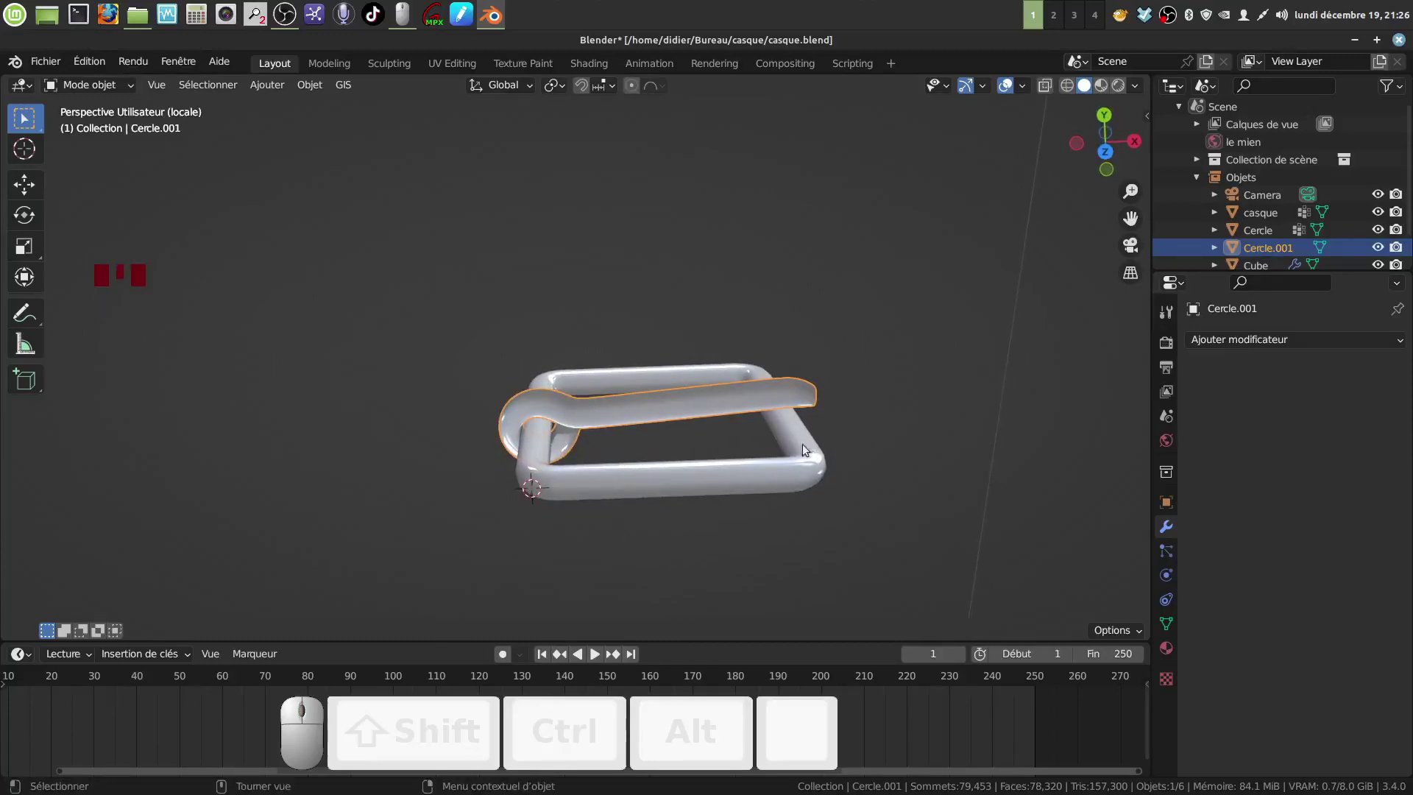
{"action": "mouse_move", "coordinate": [767, 426]}
{"action": "middle_mouse_down"}
{"action": "mouse_move", "coordinate": [788, 403]}
{"action": "mouse_move", "coordinate": [770, 514]}
{"action": "mouse_move", "coordinate": [764, 429]}
{"action": "mouse_move", "coordinate": [788, 413]}
{"action": "mouse_move", "coordinate": [775, 393]}
{"action": "middle_mouse_up"}
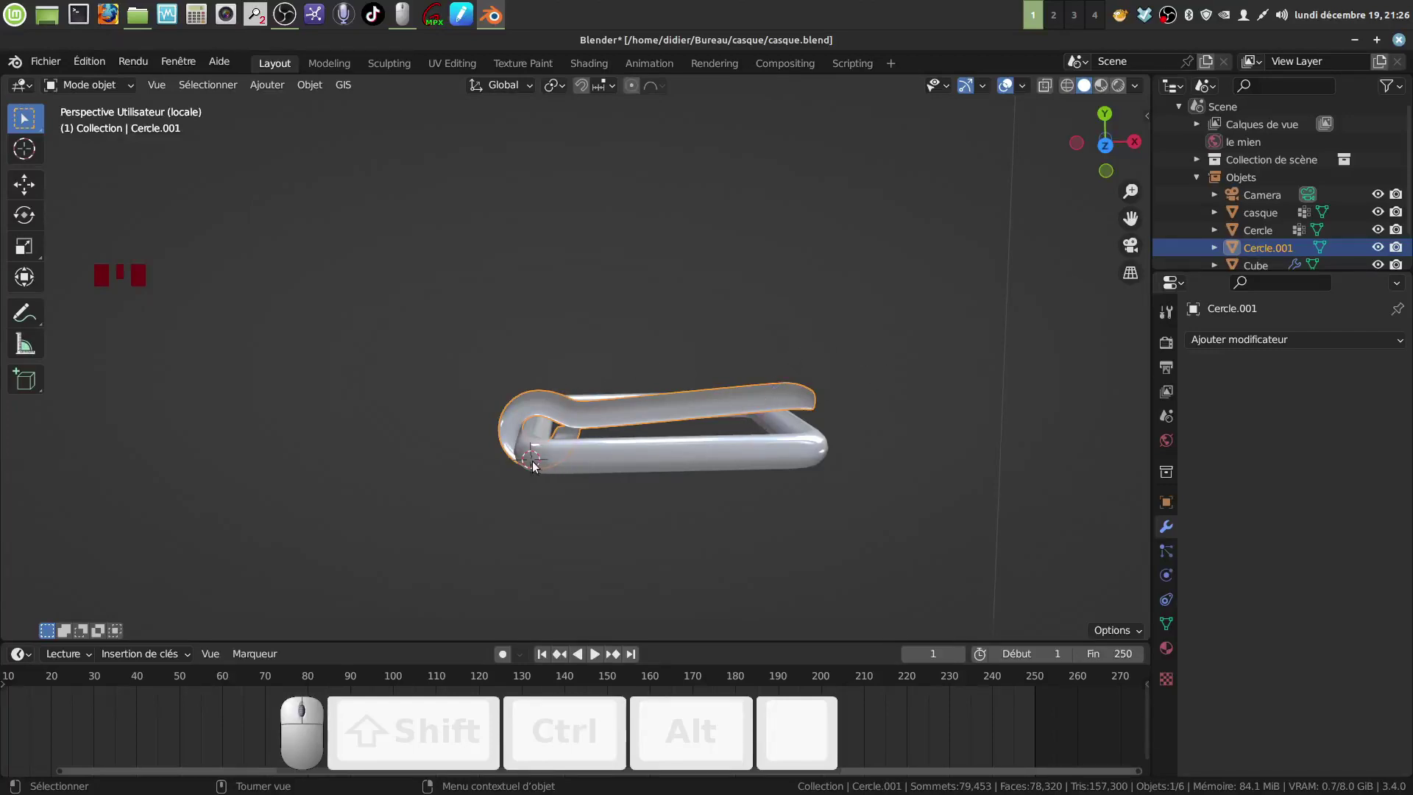
{"action": "middle_click_drag", "start_coordinate": [533, 466], "coordinate": [633, 483]}
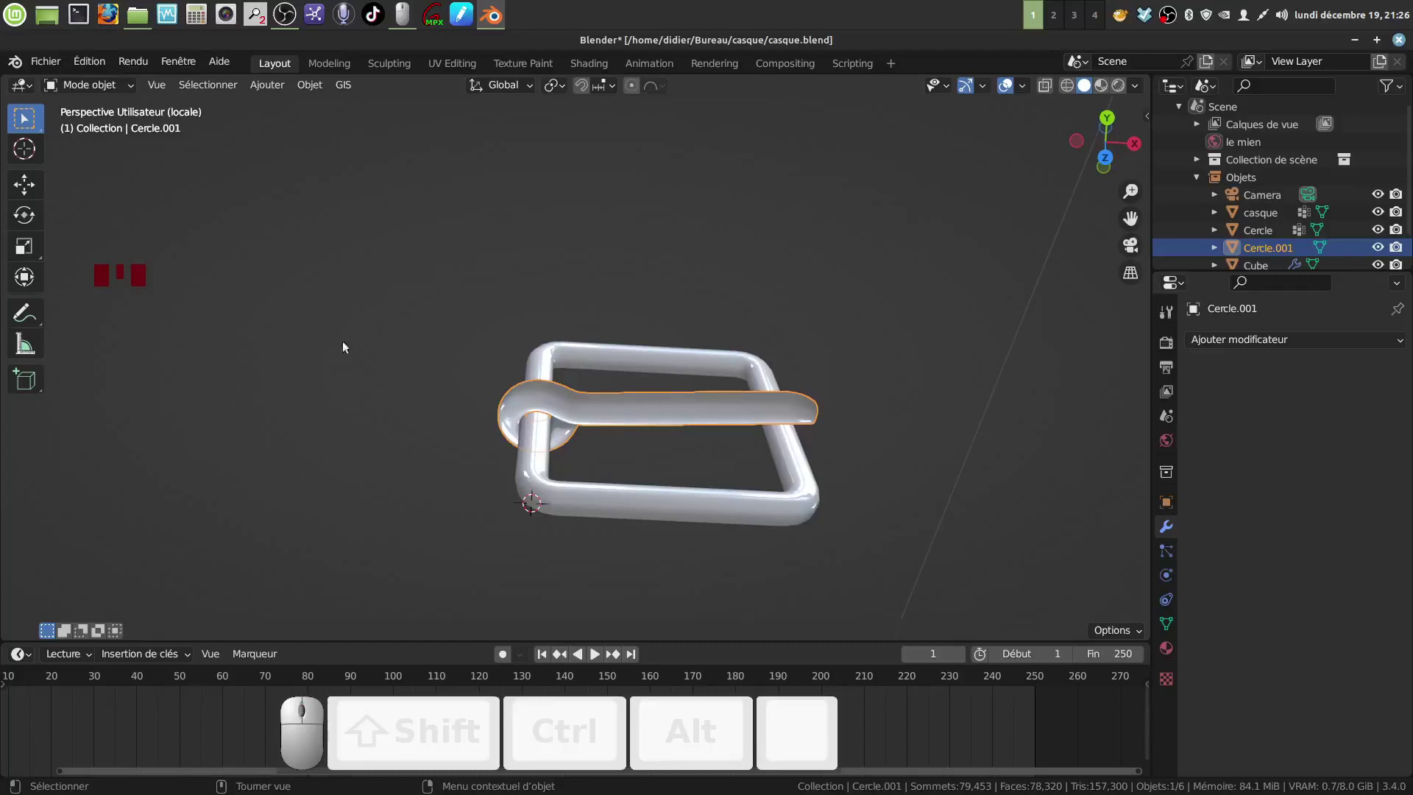
{"action": "middle_click_drag", "start_coordinate": [571, 390], "coordinate": [724, 435]}
{"action": "scroll", "coordinate": [703, 418], "scroll_direction": "down", "scroll_amount": 2}
{"action": "scroll", "coordinate": [661, 424], "scroll_direction": "up", "scroll_amount": 2}
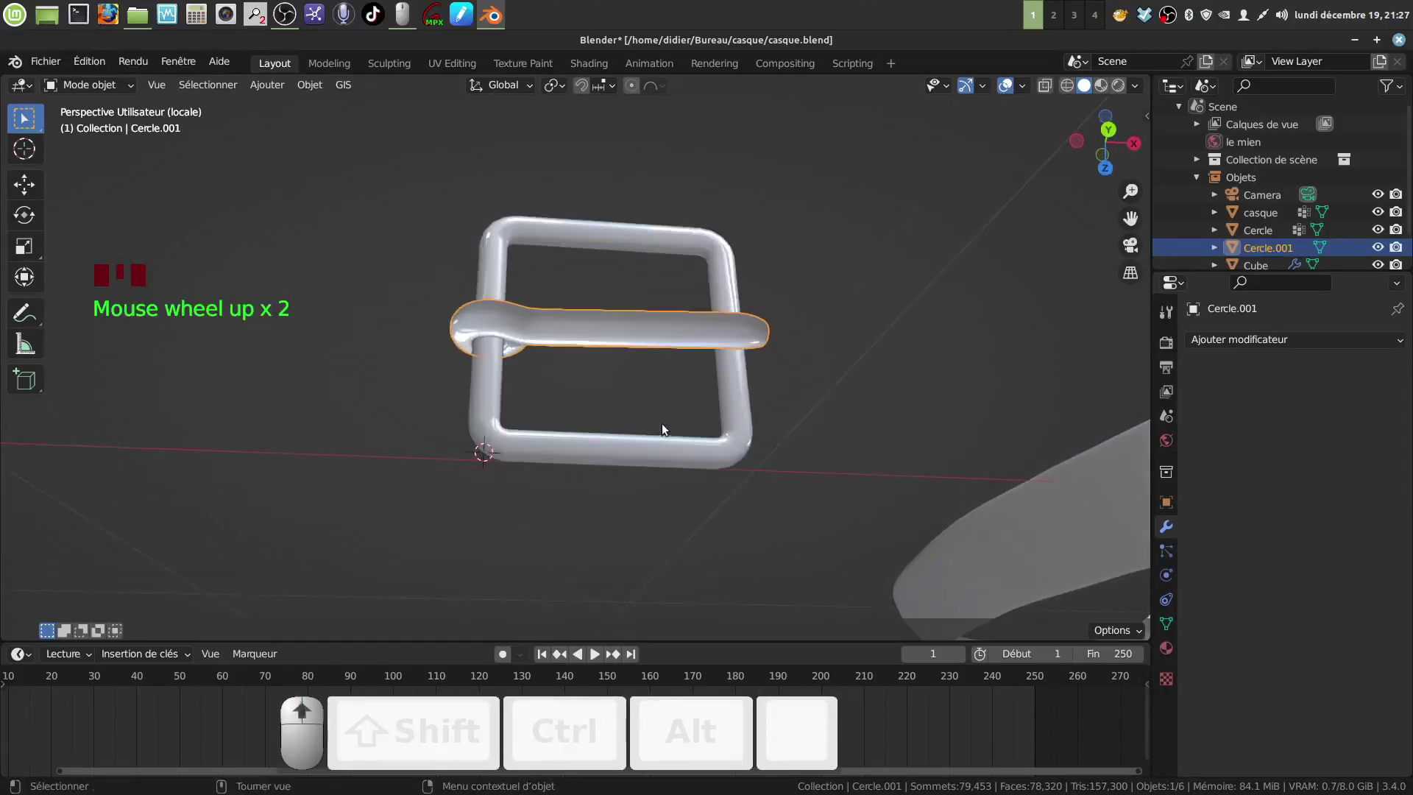
- Select the ring together with the prong and join them into one buckle object
{"action": "left_click", "coordinate": [654, 437], "text": "shift"}
{"action": "right_click", "coordinate": [881, 294]}
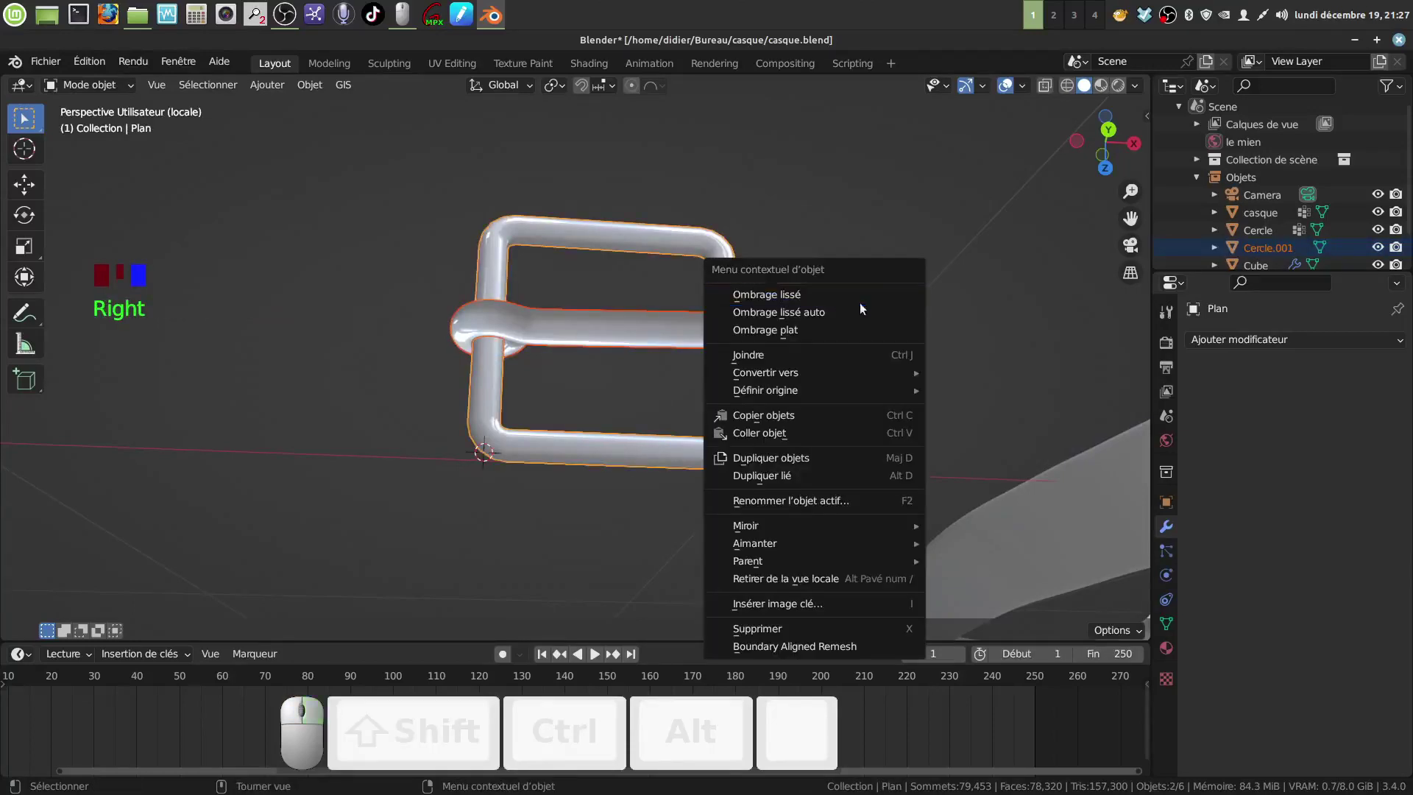
{"action": "left_click", "coordinate": [817, 353]}
- Set the joined buckle's origin to its geometry
{"action": "scroll", "coordinate": [720, 421], "scroll_direction": "down", "scroll_amount": 3}
{"action": "middle_click_drag", "start_coordinate": [720, 422], "coordinate": [708, 495]}
{"action": "scroll", "coordinate": [728, 386], "scroll_direction": "down", "scroll_amount": 5}
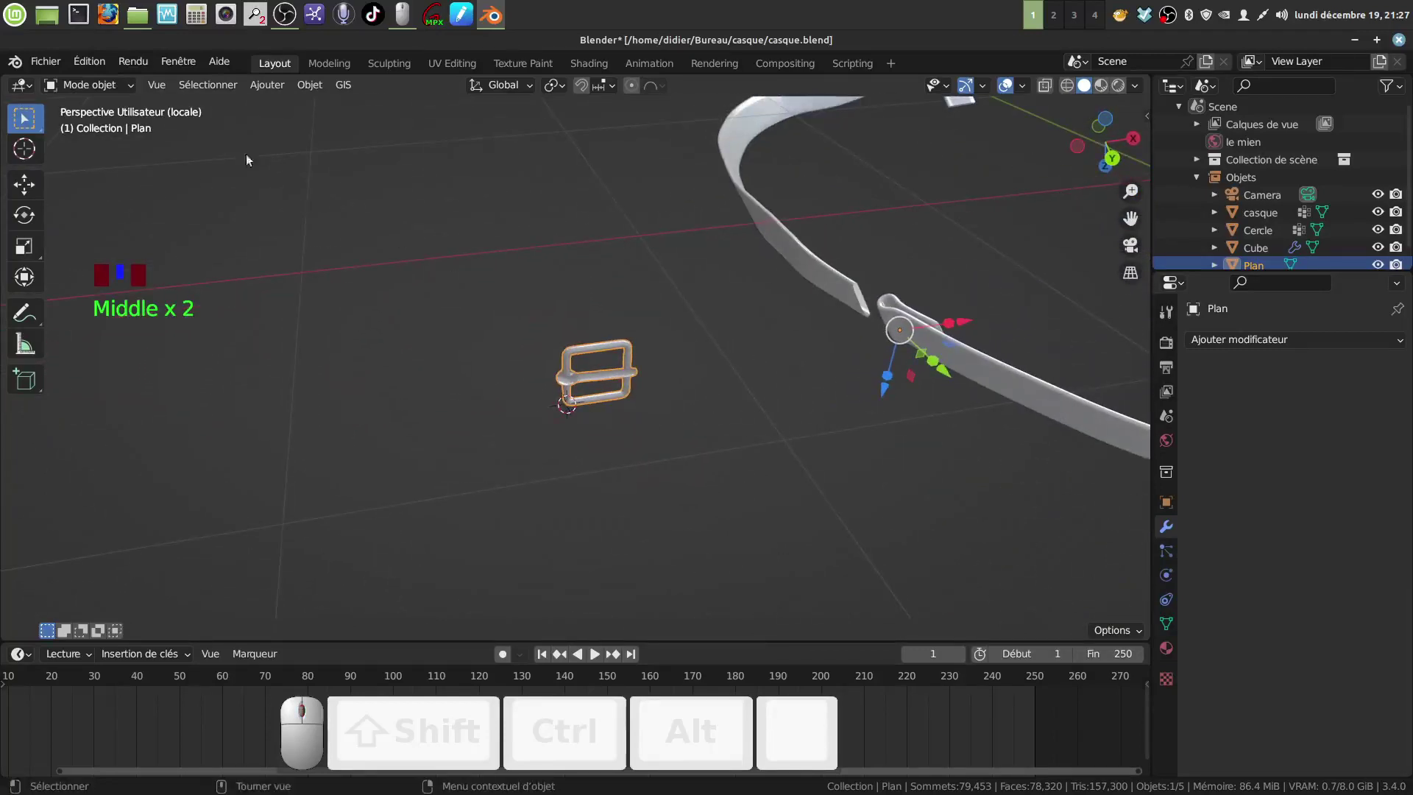
{"action": "left_click", "coordinate": [310, 85]}
{"action": "mouse_move", "coordinate": [357, 131]}
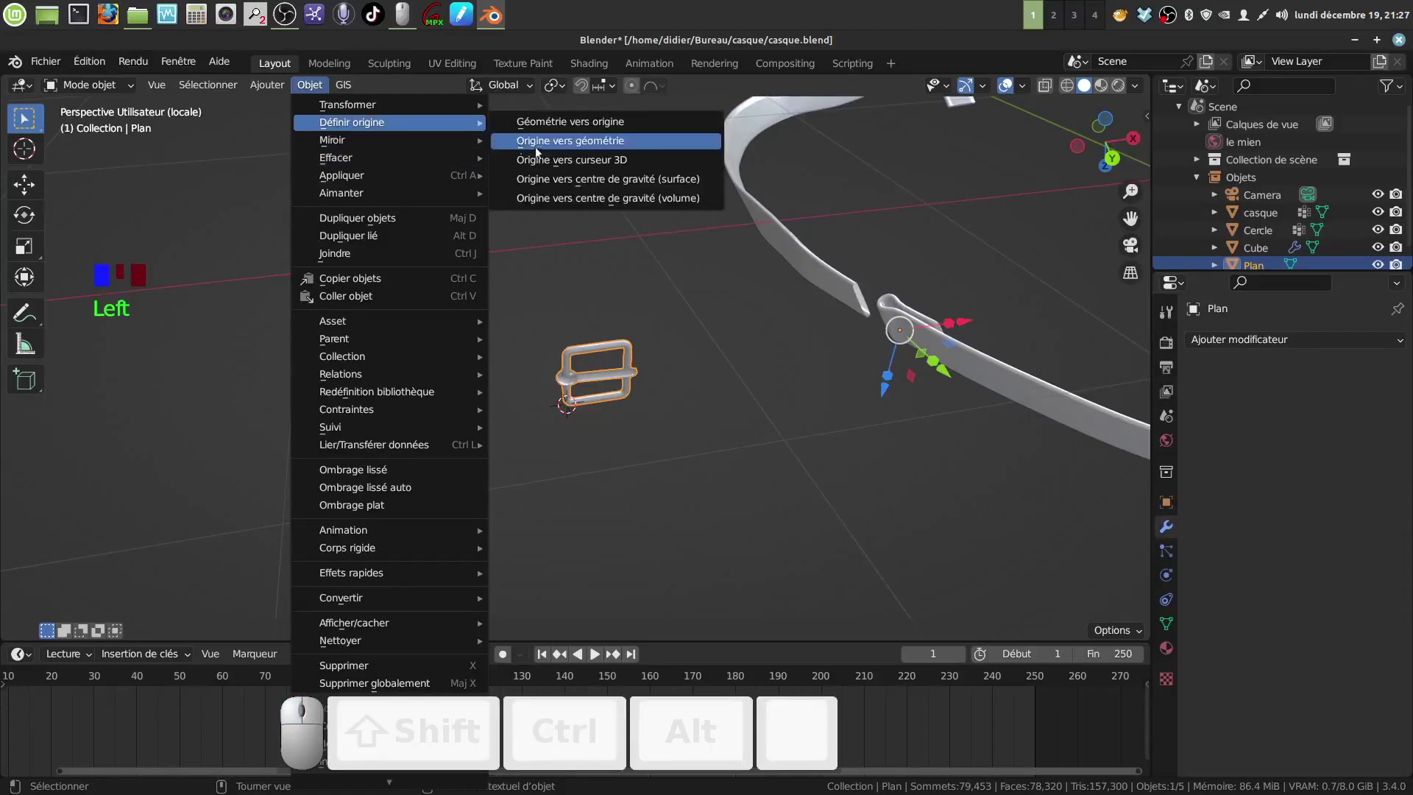
{"action": "left_click", "coordinate": [569, 139]}
- Move the buckle about 0.823 m in X and -0.083 m in Y into the gap between the band's ends
{"action": "middle_click_drag", "start_coordinate": [727, 311], "coordinate": [668, 334]}
{"action": "left_click_drag", "start_coordinate": [668, 334], "coordinate": [949, 319]}
{"action": "middle_click_drag", "start_coordinate": [950, 319], "coordinate": [1075, 245]}
{"action": "scroll", "coordinate": [1079, 248], "scroll_direction": "down", "scroll_amount": 3}
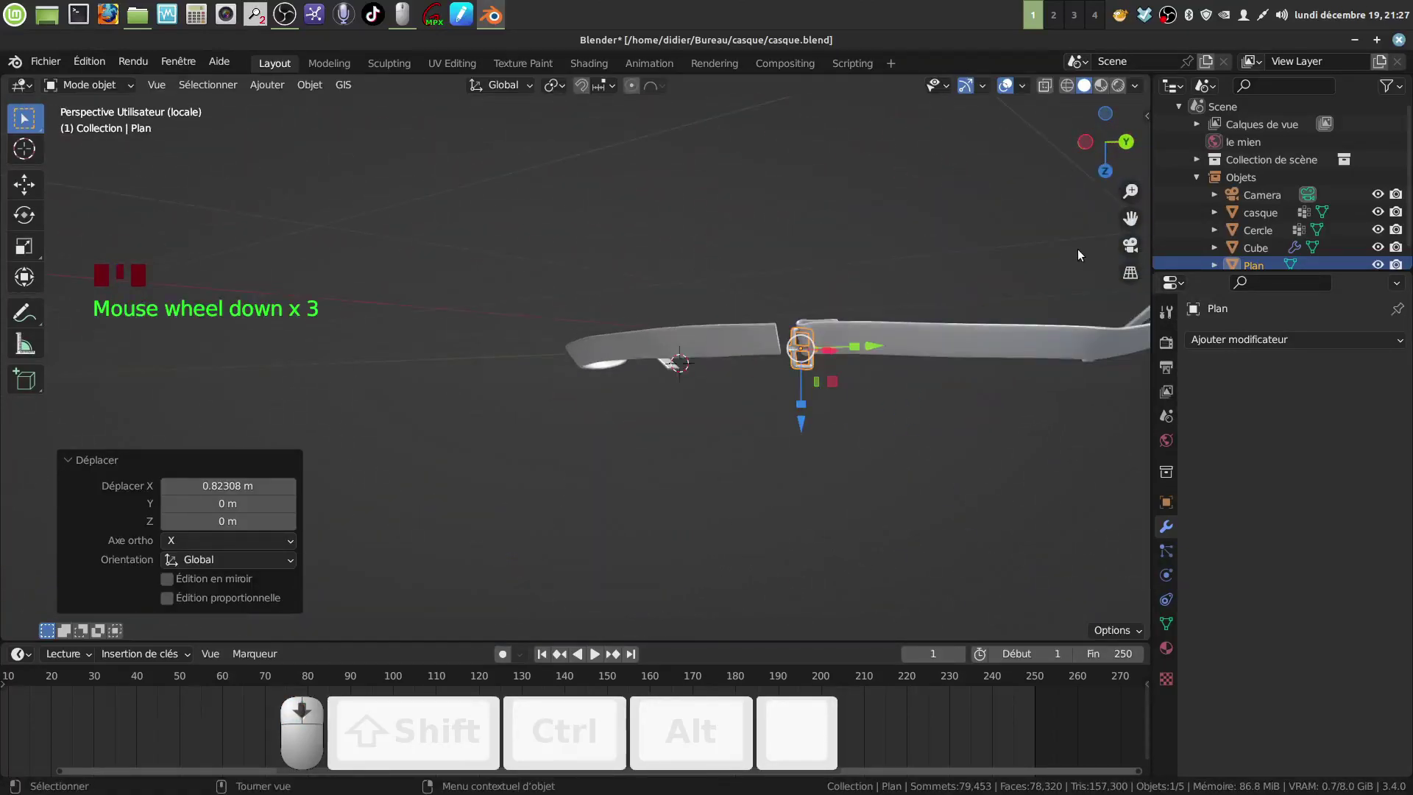
{"action": "key", "text": "KP_1"}
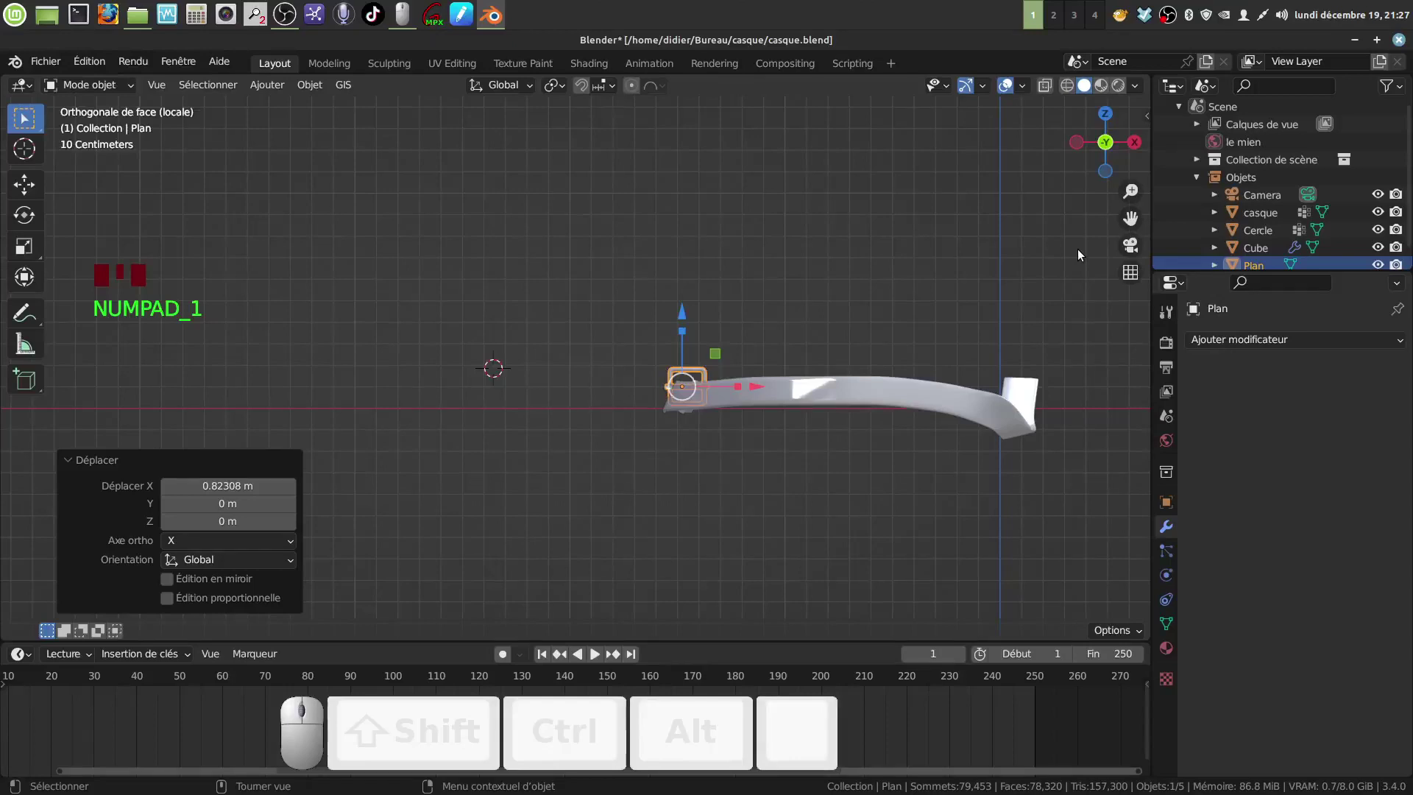
{"action": "key", "text": "ctrl+KP_3"}
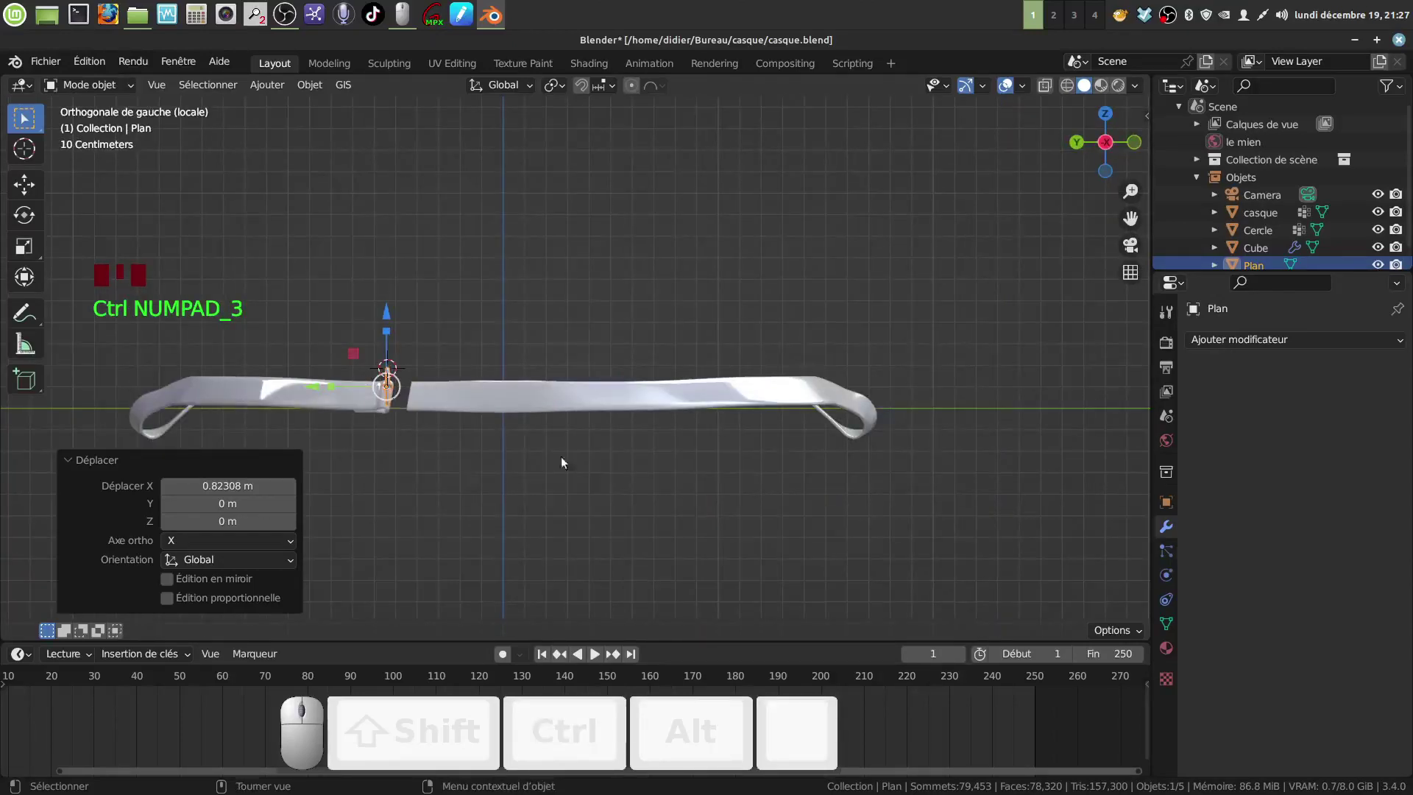
{"action": "middle_click_drag", "start_coordinate": [527, 422], "coordinate": [753, 590], "text": "shift"}
{"action": "scroll", "coordinate": [673, 393], "scroll_direction": "up", "scroll_amount": 3}
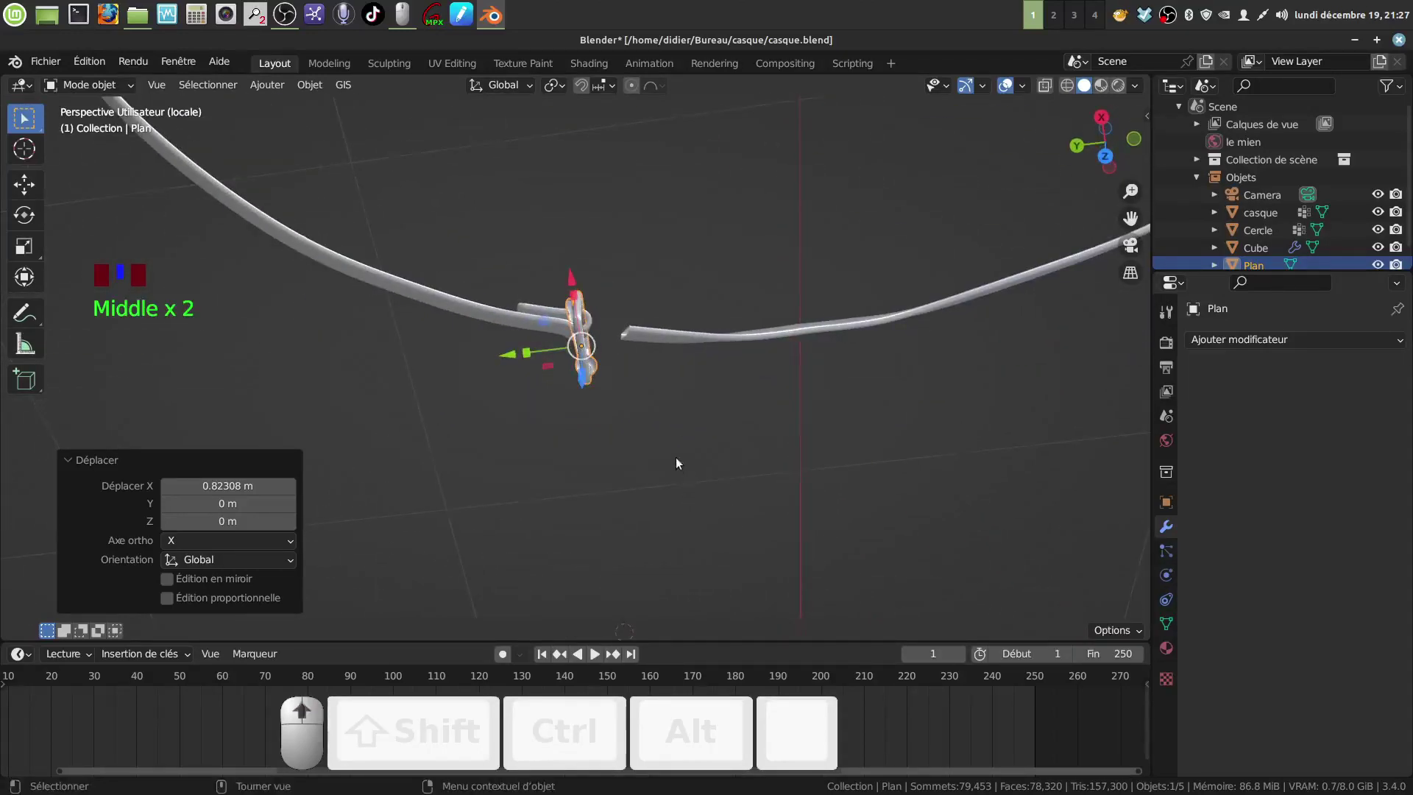
{"action": "middle_click_drag", "start_coordinate": [676, 458], "coordinate": [661, 355], "text": "shift"}
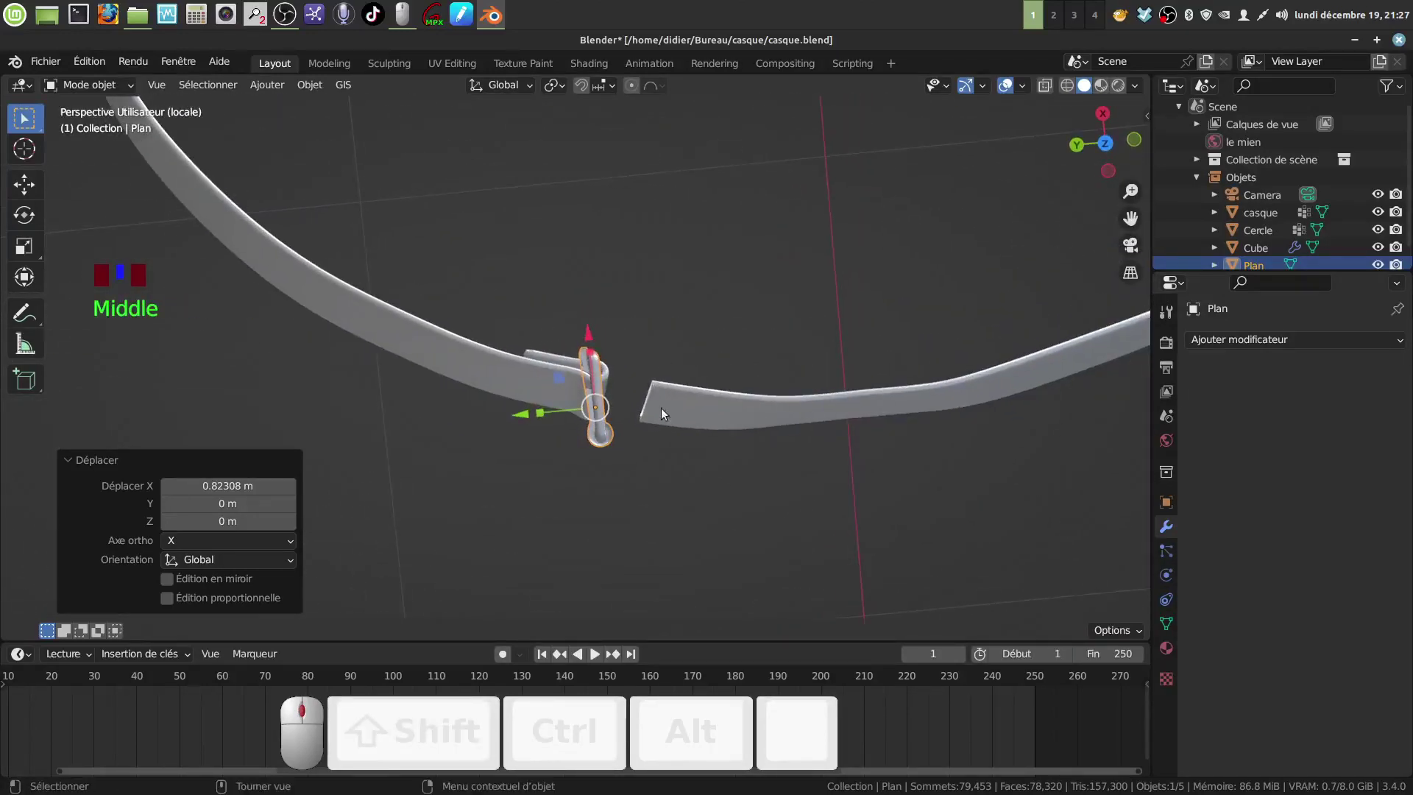
{"action": "middle_click_drag", "start_coordinate": [661, 408], "coordinate": [643, 257]}
{"action": "left_click_drag", "start_coordinate": [528, 420], "coordinate": [677, 456]}
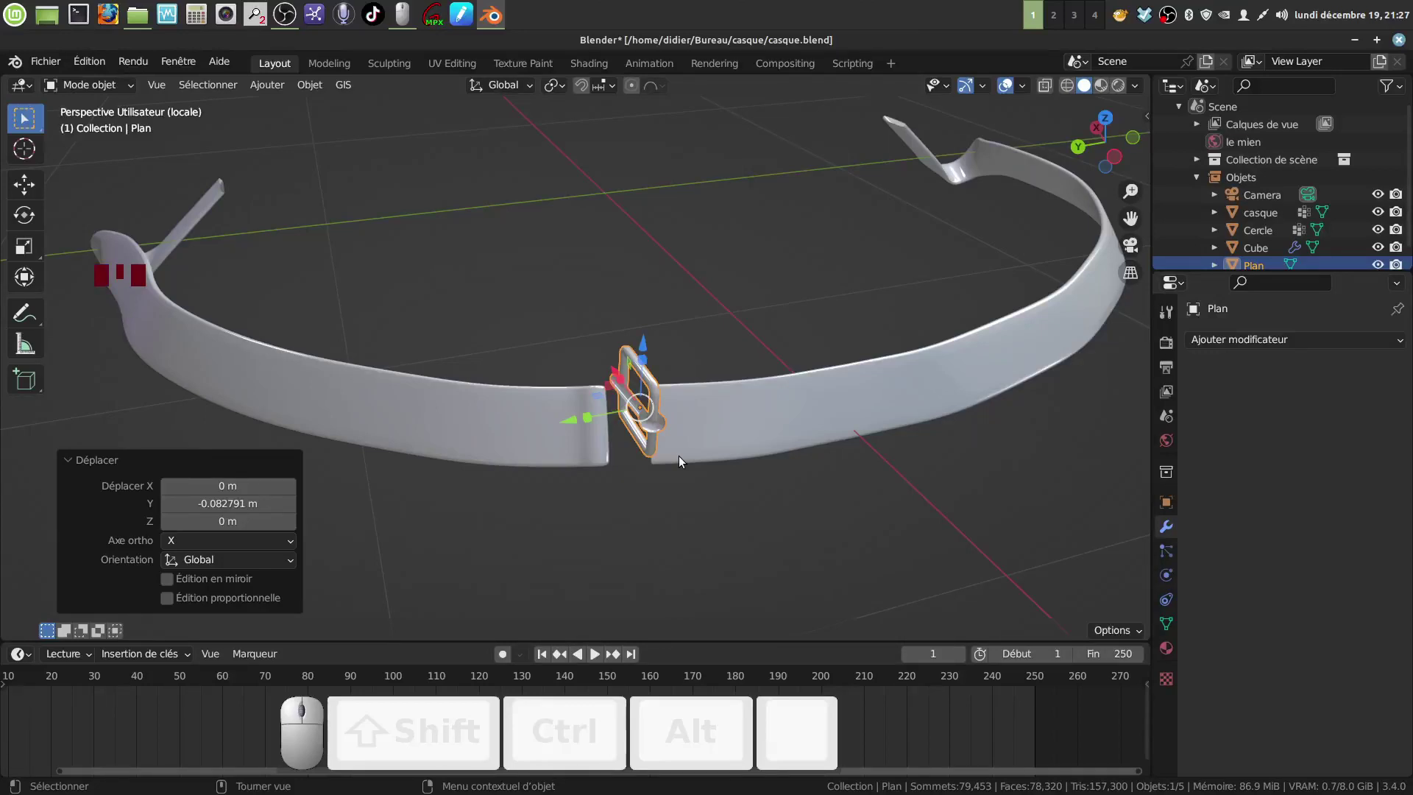
- Rotate the buckle 180° around Y and about 70.2° around Z so it lies along the band
{"action": "type", "text": "ry"}
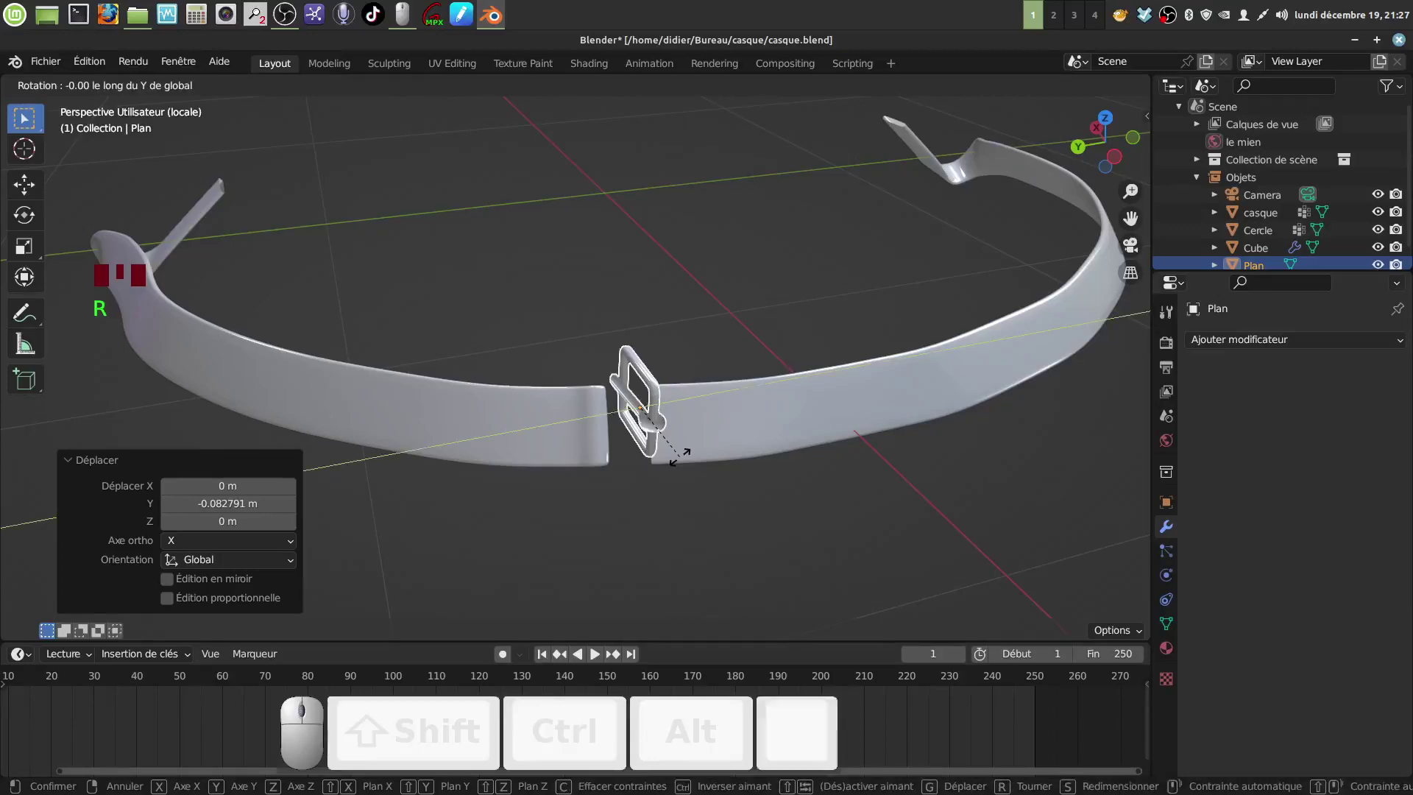
{"action": "type", "text": "180"}
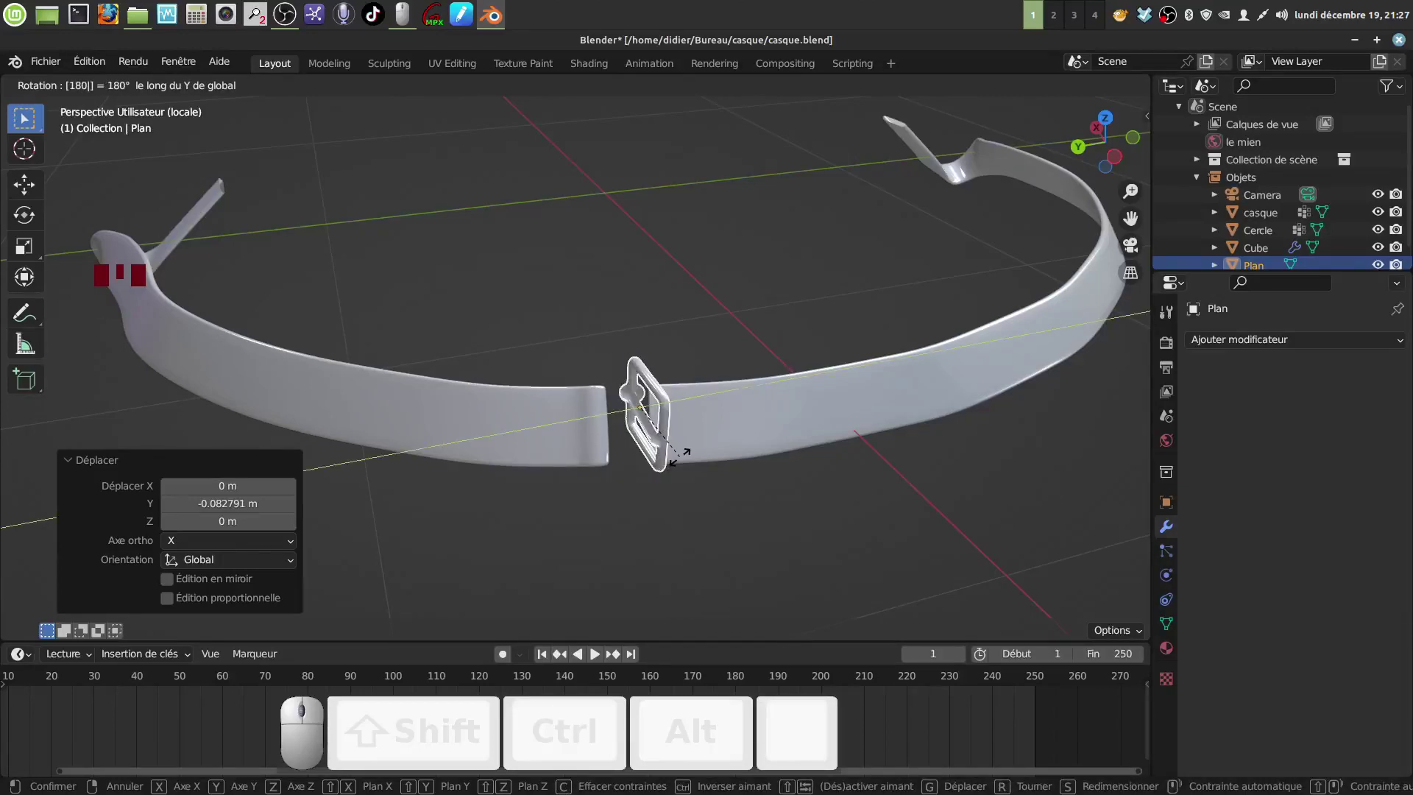
{"action": "left_click", "coordinate": [679, 455]}
{"action": "key", "text": "r"}
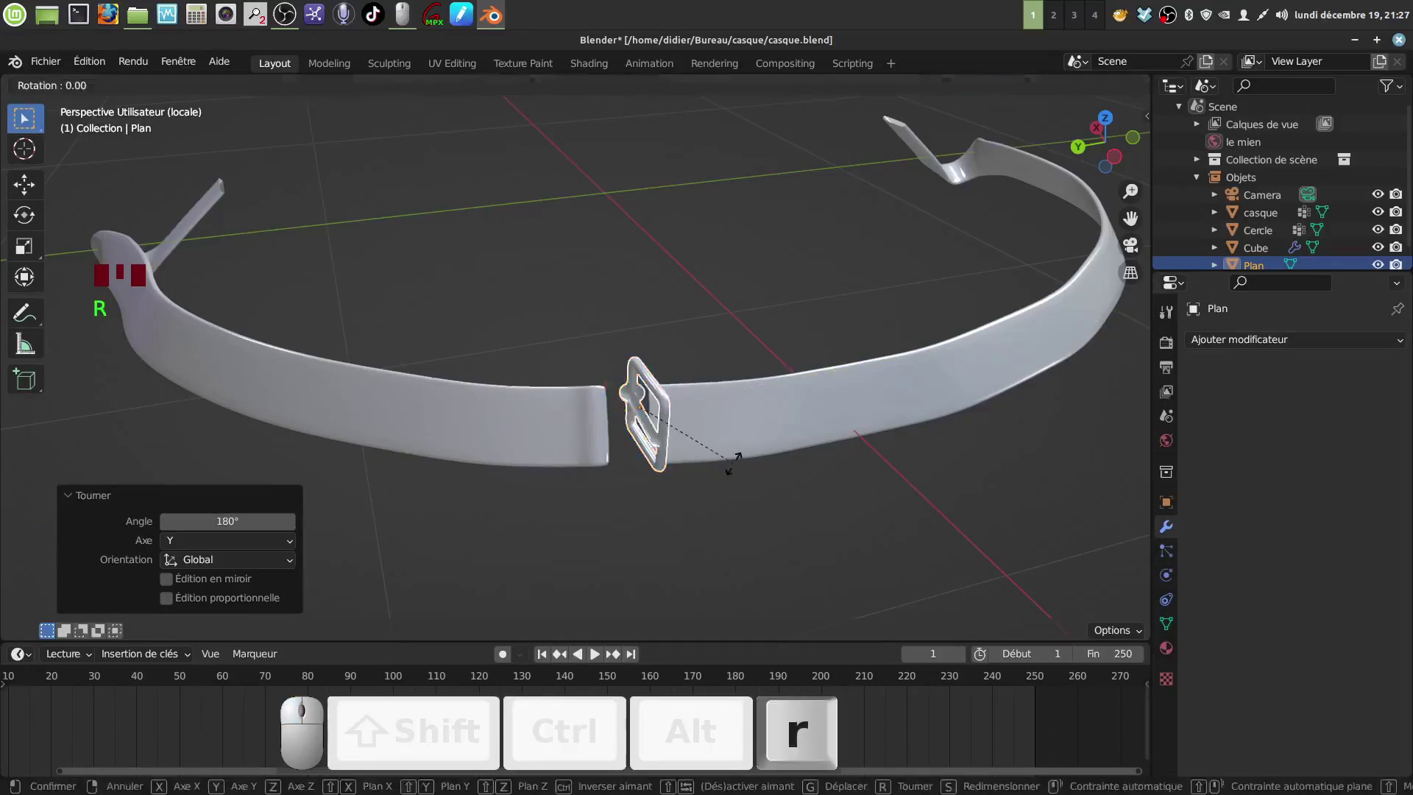
{"action": "key", "text": "z"}
{"action": "left_click", "coordinate": [823, 258]}
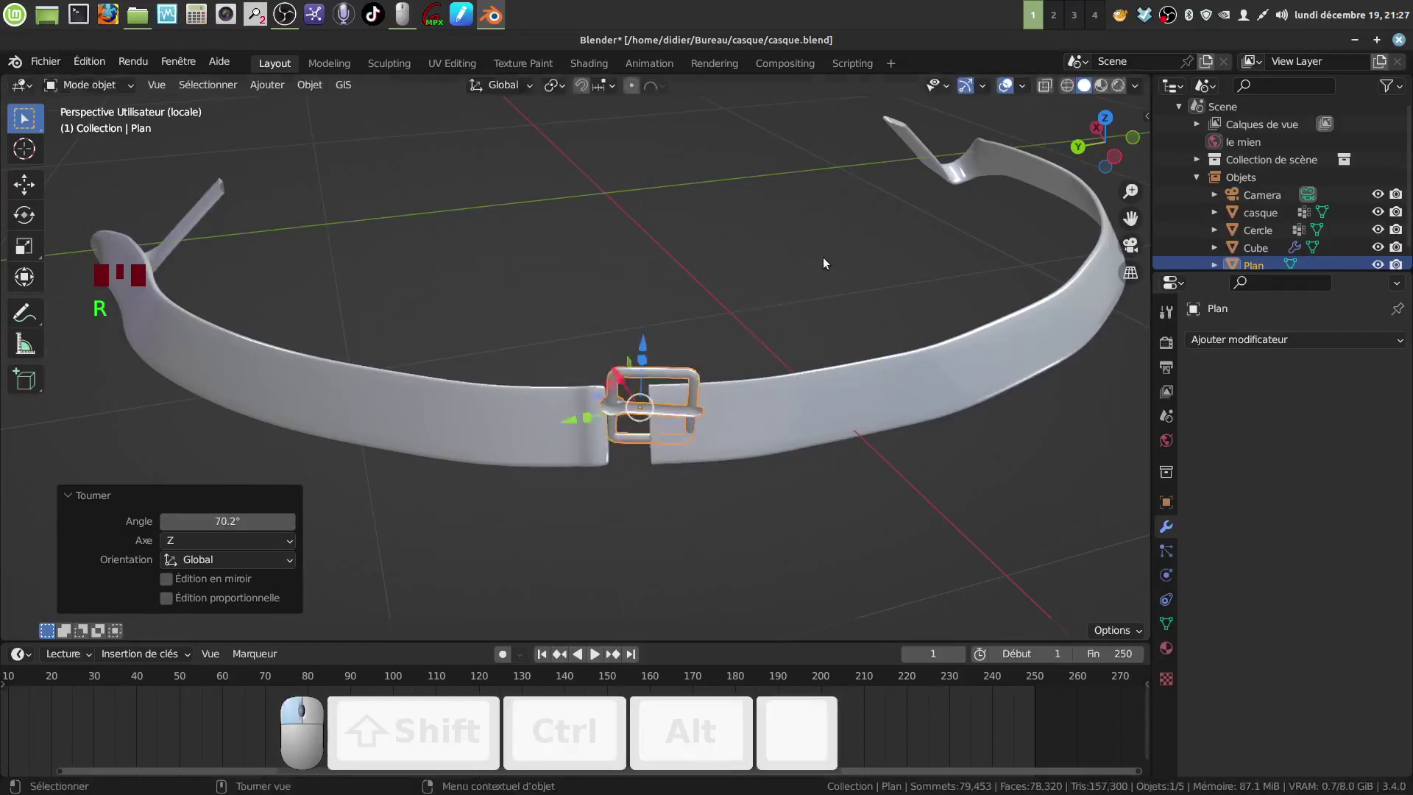
- Move the buckle about 0.032 m in Y towards the band's folded end
{"action": "middle_click_drag", "start_coordinate": [823, 258], "coordinate": [666, 450]}
{"action": "scroll", "coordinate": [668, 455], "scroll_direction": "up", "scroll_amount": 2}
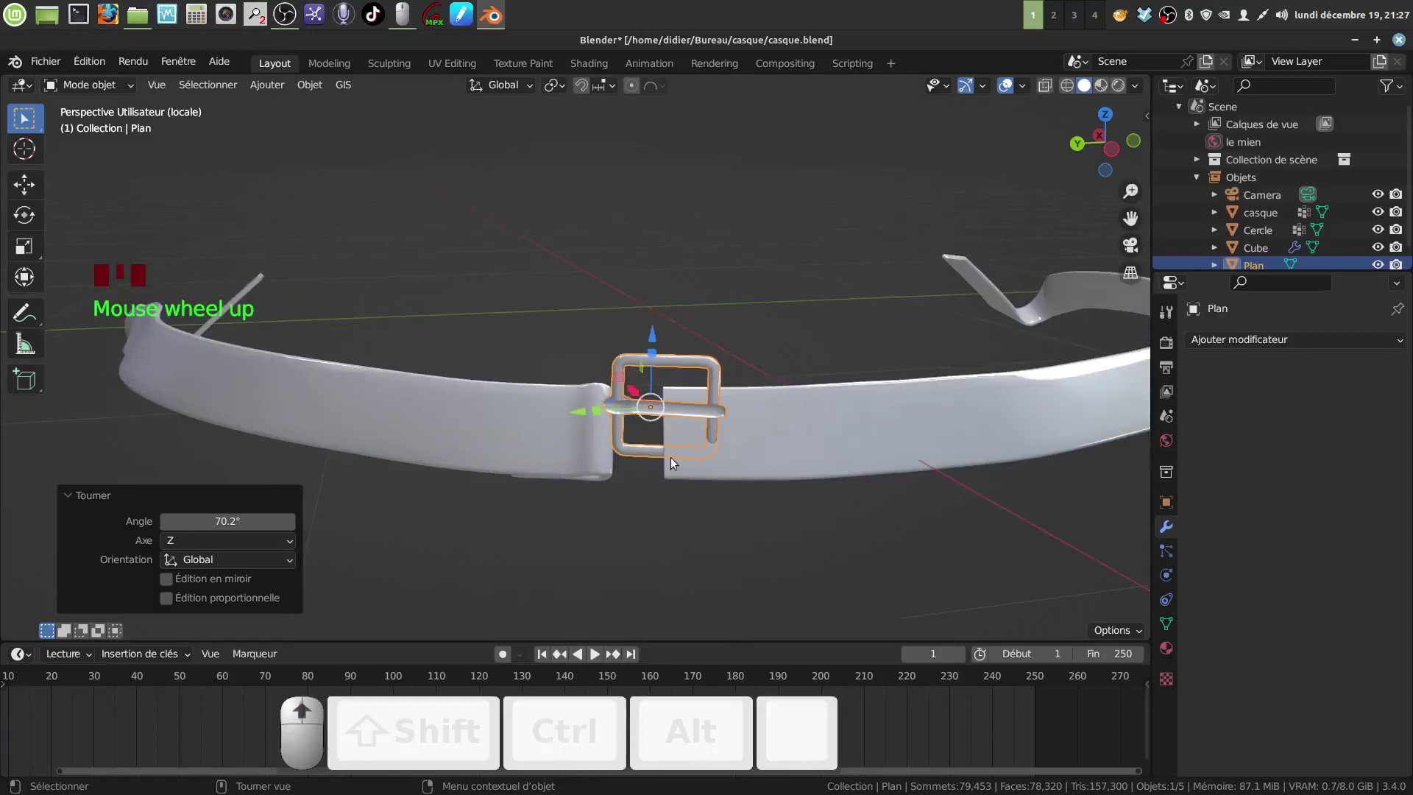
{"action": "left_click_drag", "start_coordinate": [584, 412], "coordinate": [568, 411]}
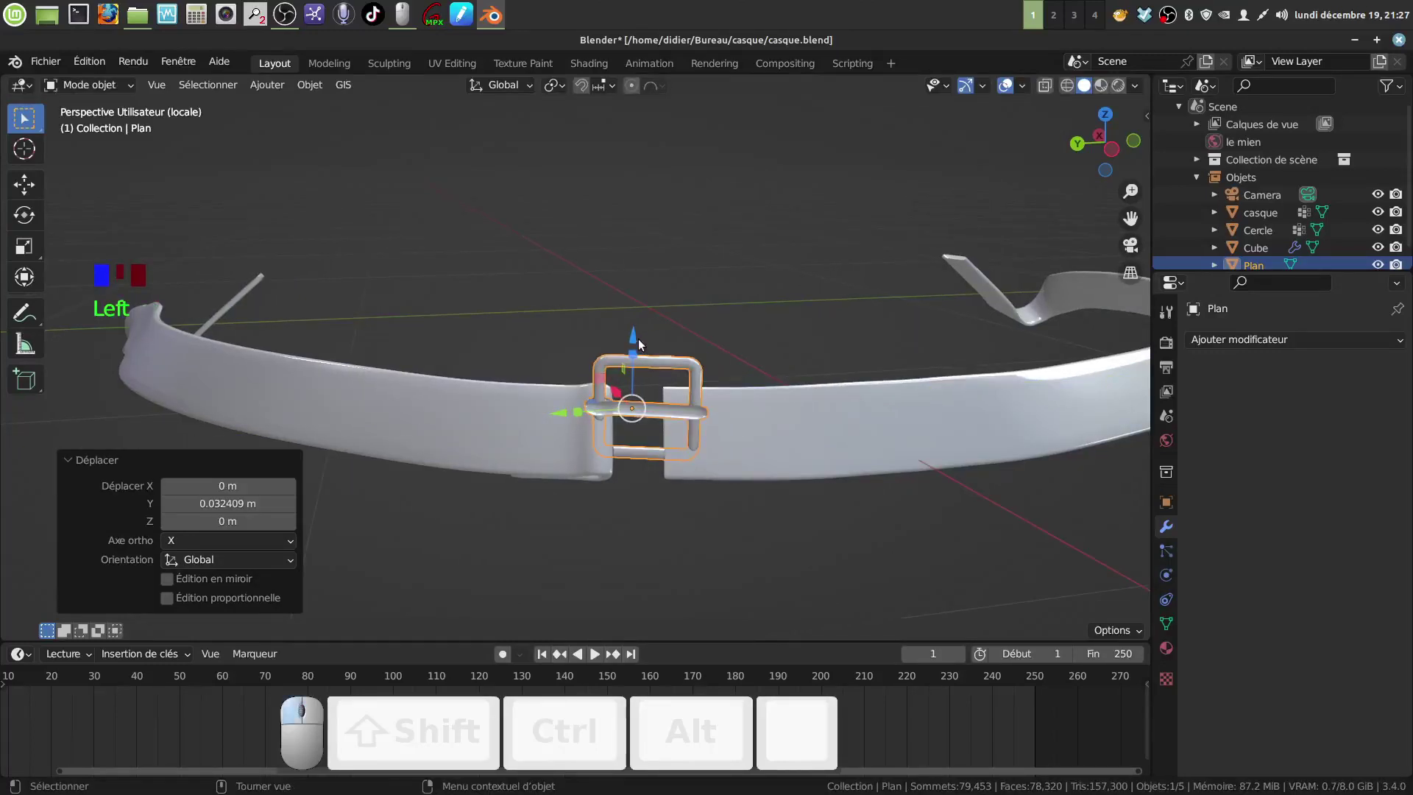
- Lower the buckle about 0.043 m in Z and tilt it about 38.3° in the side view to match the band's slope
{"action": "left_click_drag", "start_coordinate": [638, 343], "coordinate": [642, 397]}
{"action": "middle_click_drag", "start_coordinate": [642, 397], "coordinate": [644, 368]}
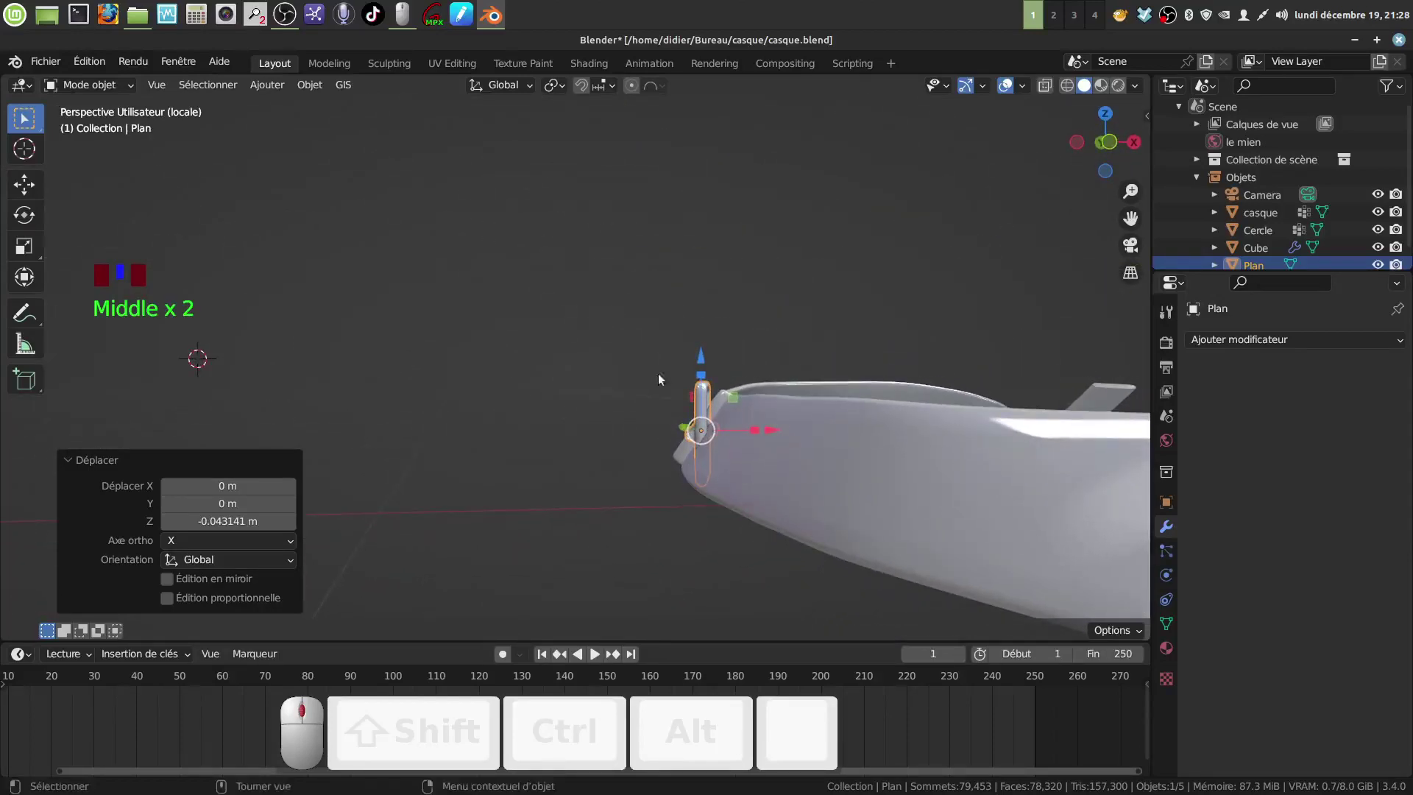
{"action": "key", "text": "r"}
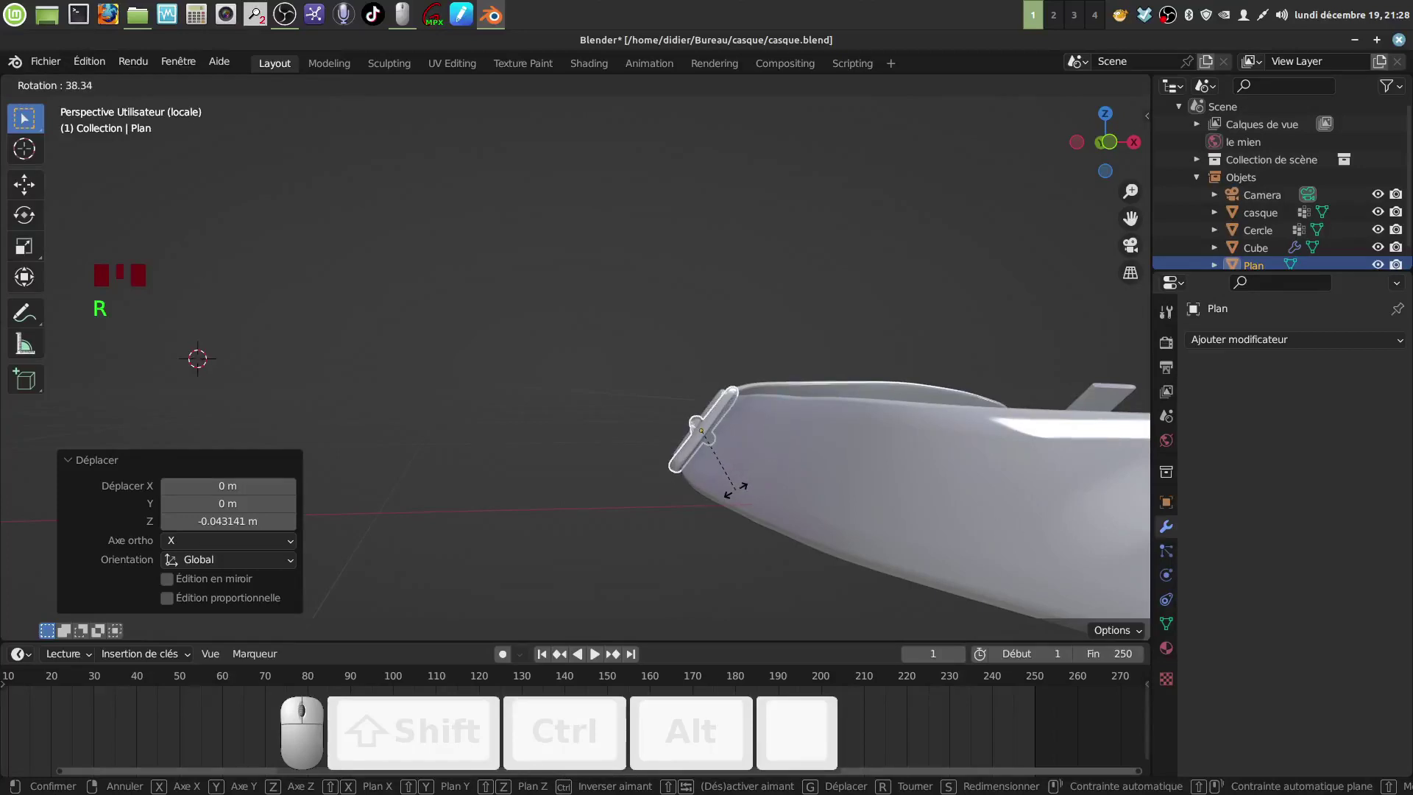
{"action": "left_click", "coordinate": [735, 489]}
- Scale the buckle's entire mesh up uniformly to about 1.16 in Edit Mode
{"action": "middle_click_drag", "start_coordinate": [735, 488], "coordinate": [560, 477]}
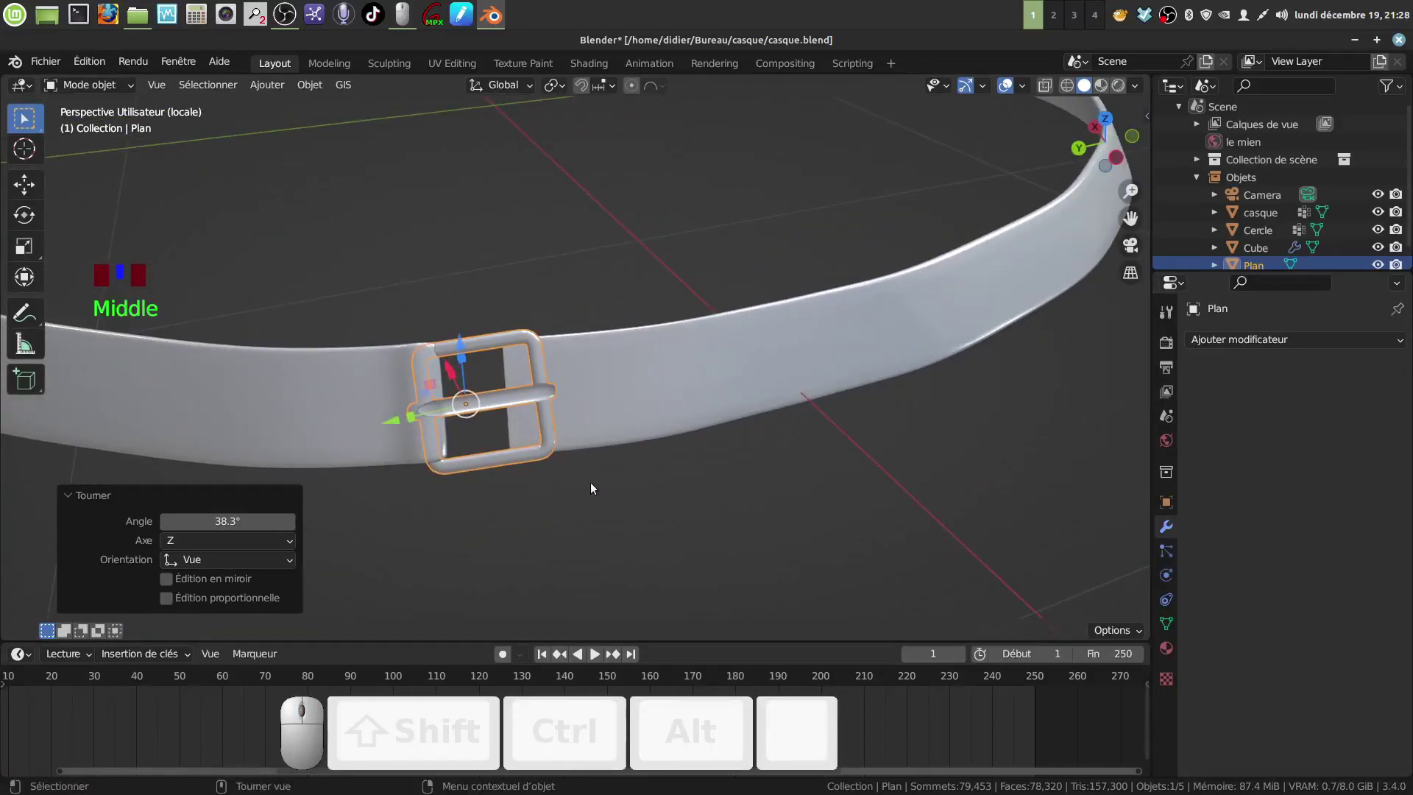
{"action": "key", "text": "Tab"}
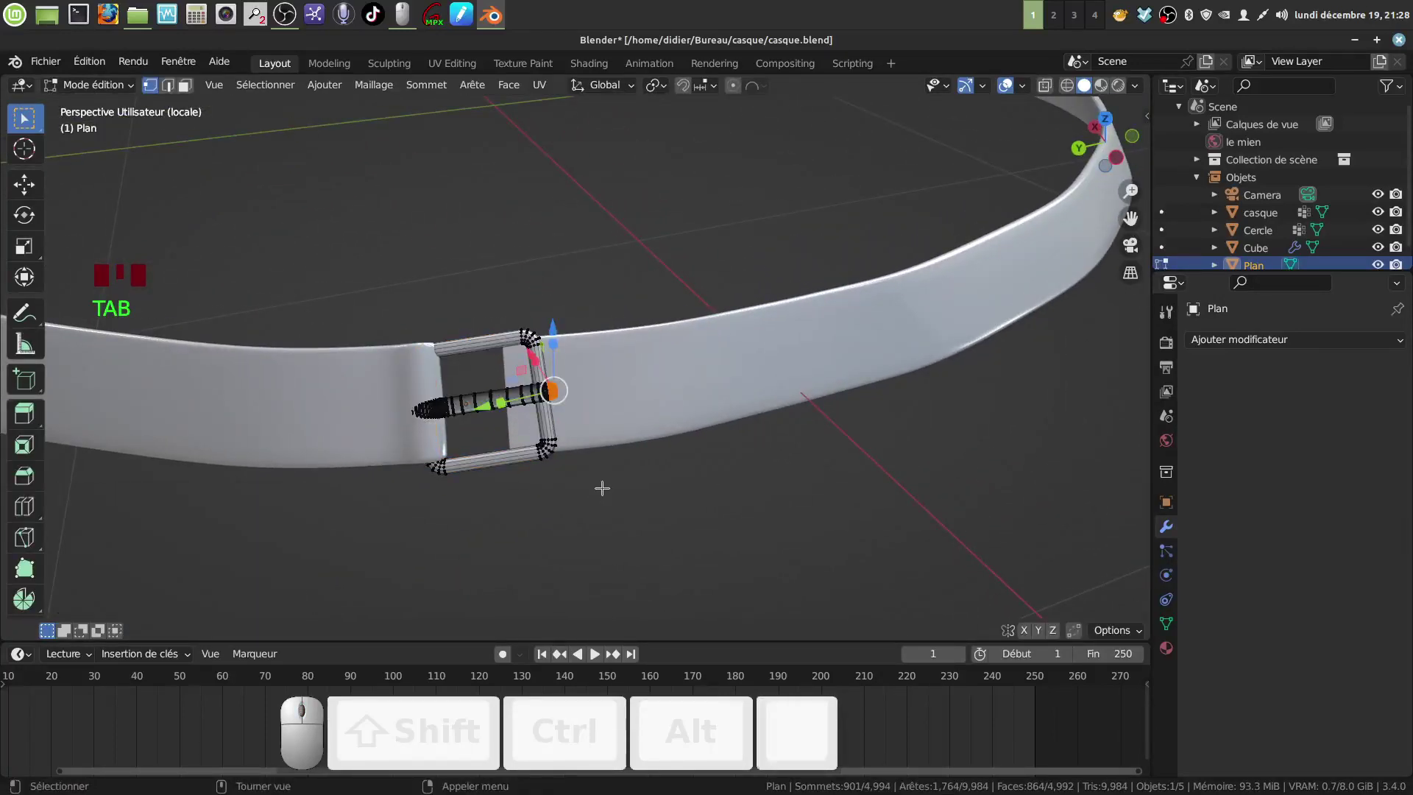
{"action": "key", "text": "a"}
{"action": "key", "text": "a"}
{"action": "key", "text": "a"}
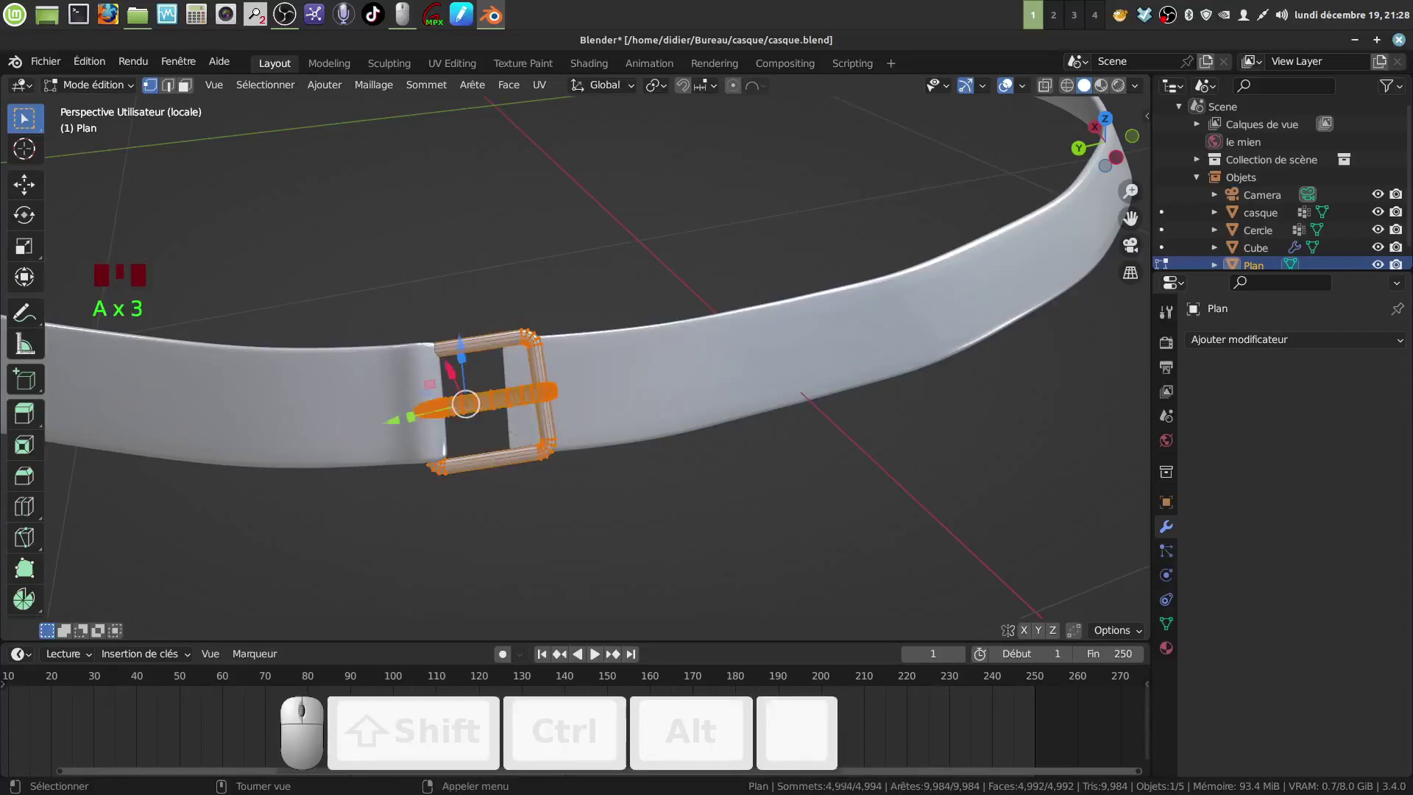
{"action": "key", "text": "s"}
{"action": "left_click", "coordinate": [627, 503]}
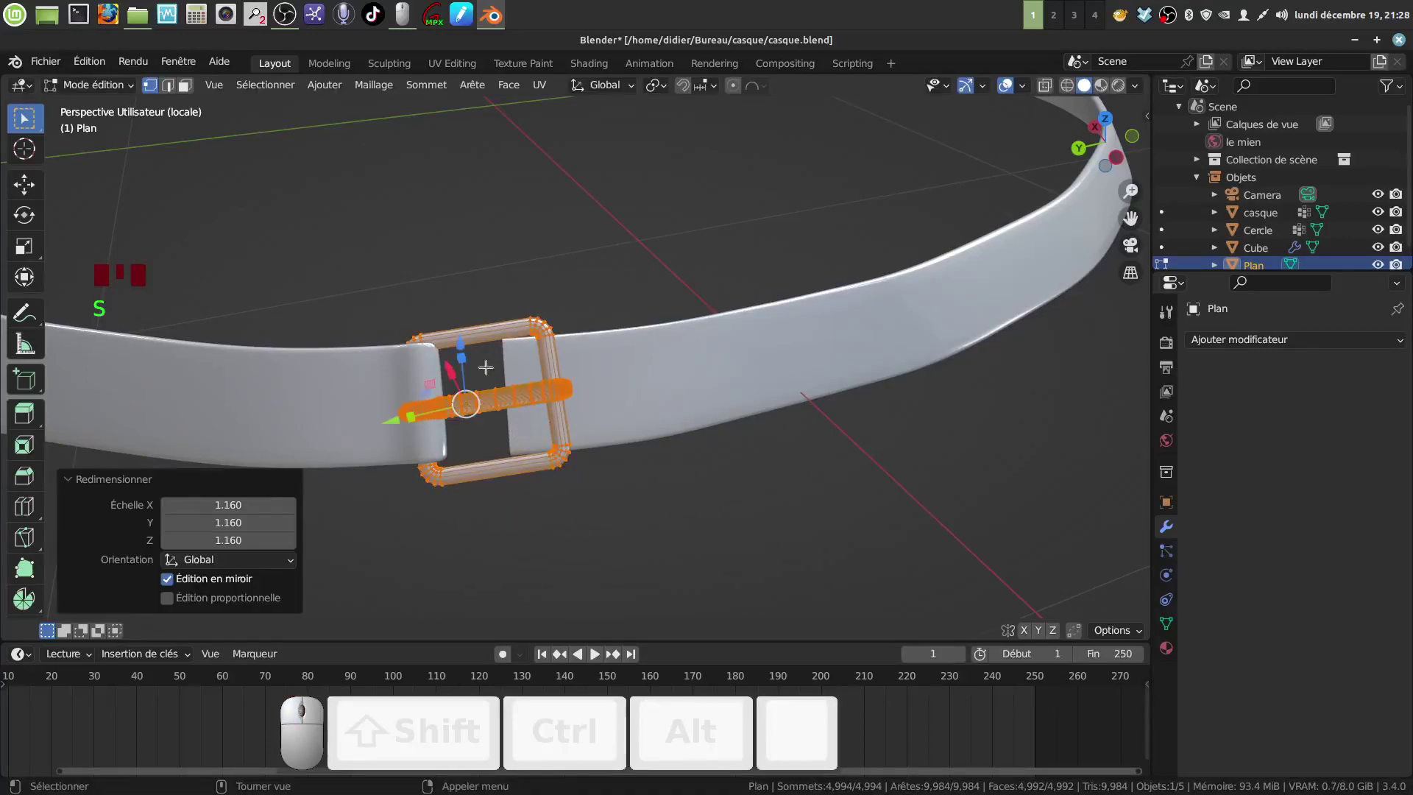
- Rotate the buckle's mesh about 3.9° in the view plane and shift it about 0.003 m X, -0.007 m Y and 0.008 m Z
{"action": "key", "text": "r"}
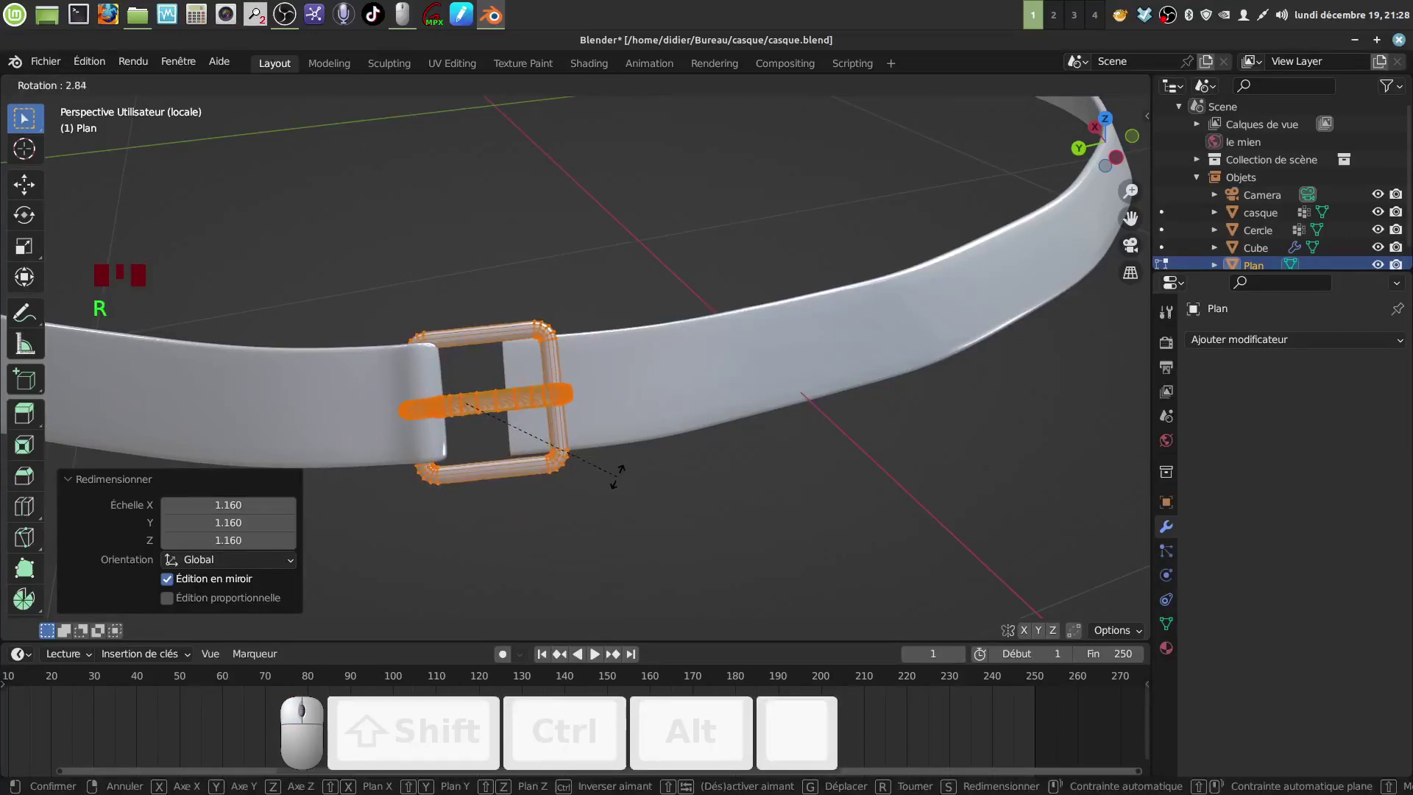
{"action": "left_click", "coordinate": [613, 476]}
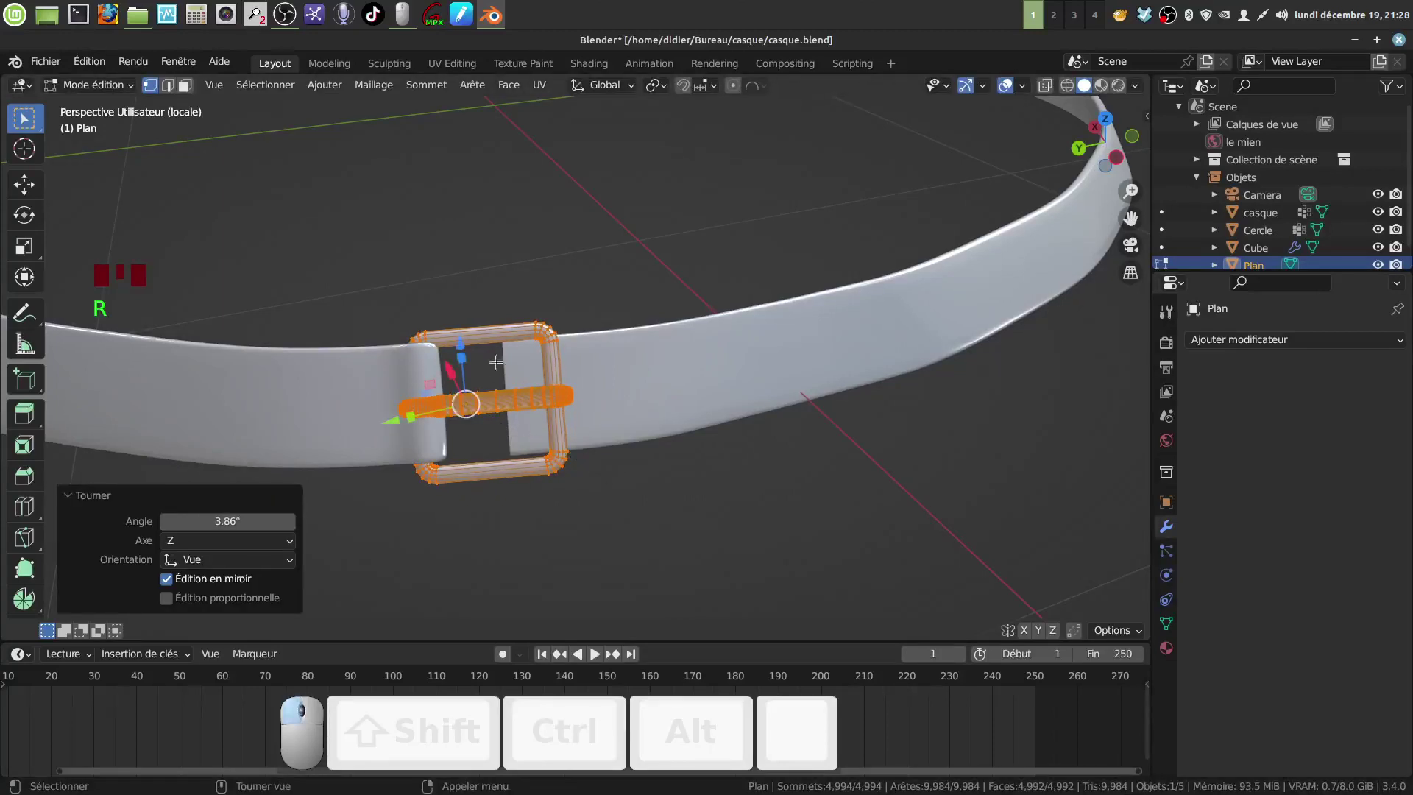
{"action": "key", "text": "g"}
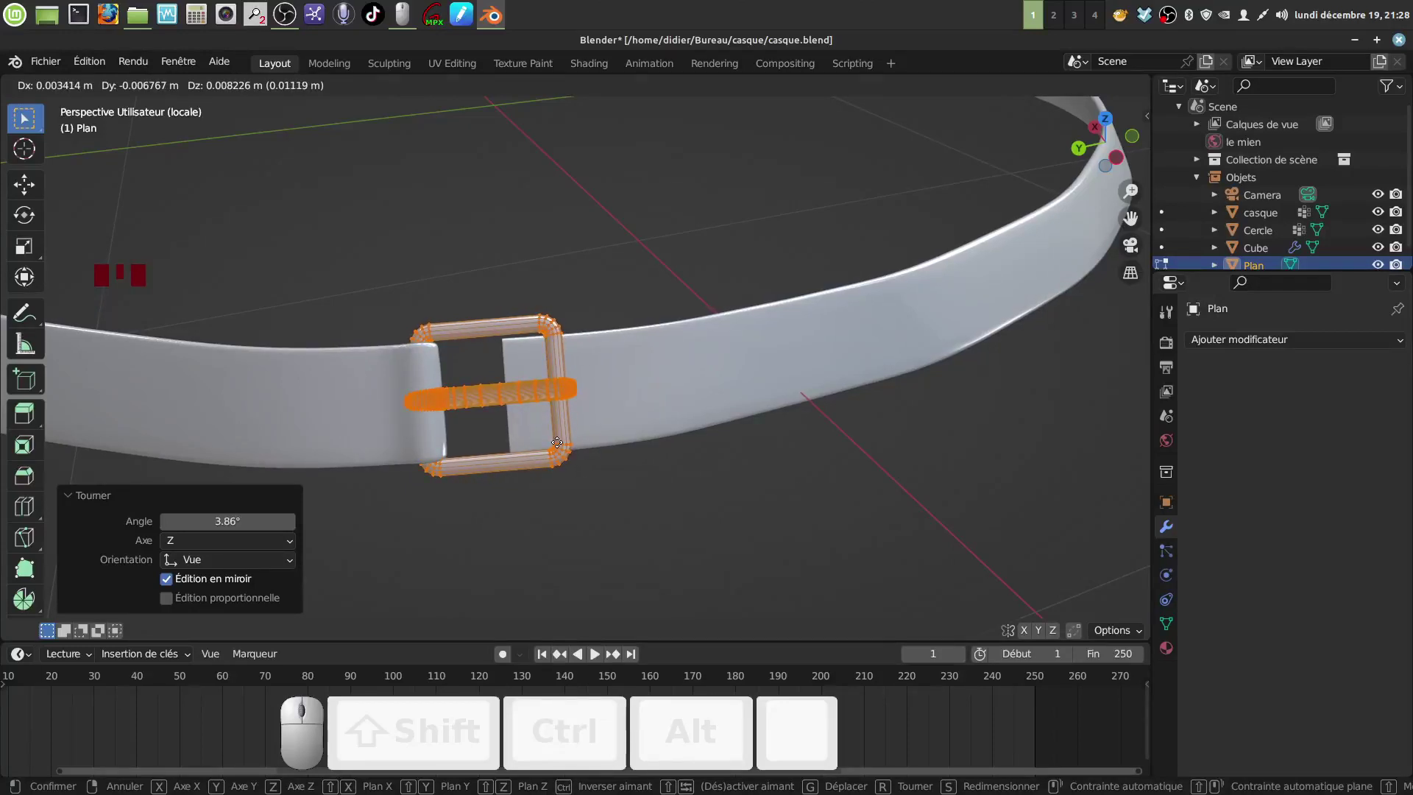
{"action": "left_click", "coordinate": [557, 443]}
{"action": "middle_click_drag", "start_coordinate": [558, 443], "coordinate": [621, 424]}
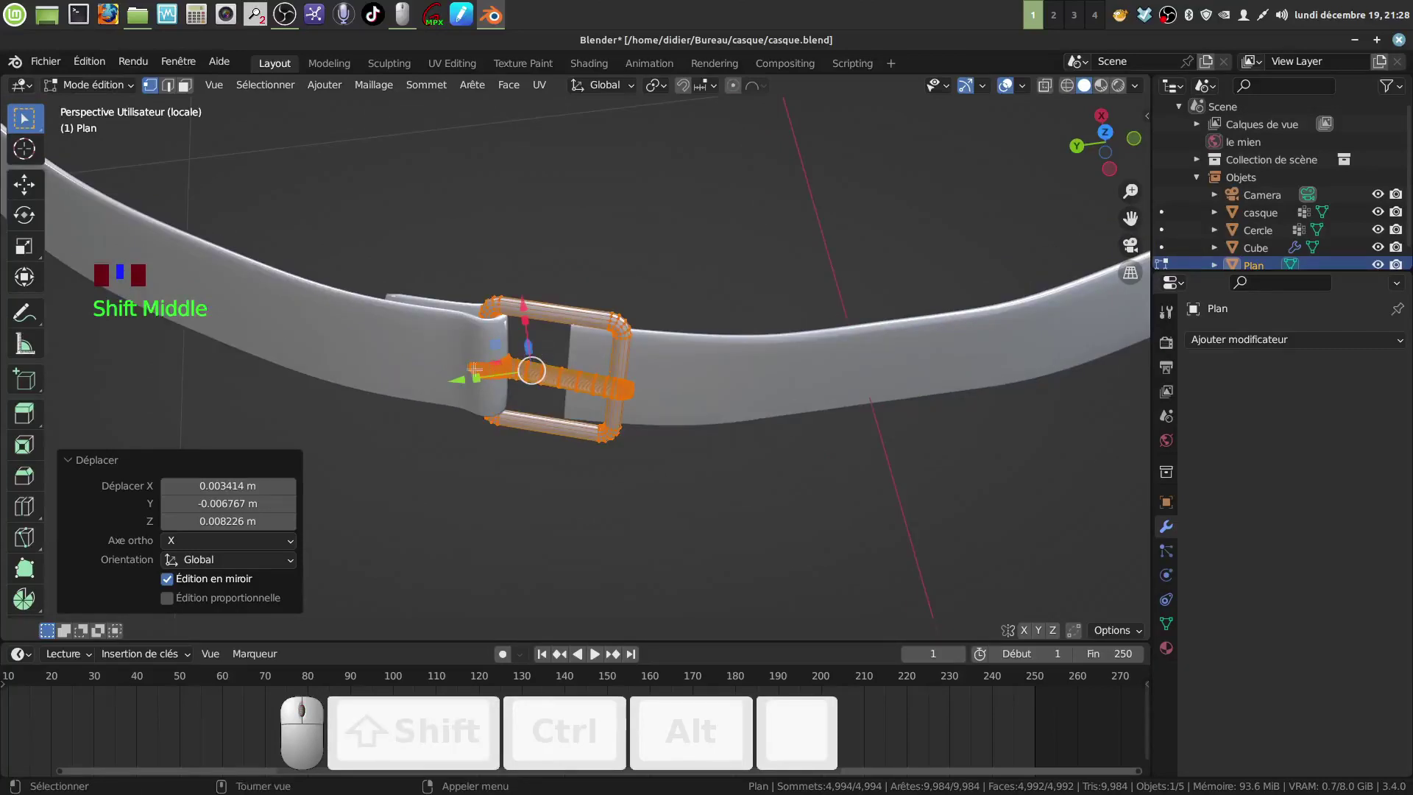
{"action": "middle_click_drag", "start_coordinate": [317, 354], "coordinate": [543, 458], "text": "shift"}
{"action": "scroll", "coordinate": [518, 456], "scroll_direction": "up", "scroll_amount": 2}
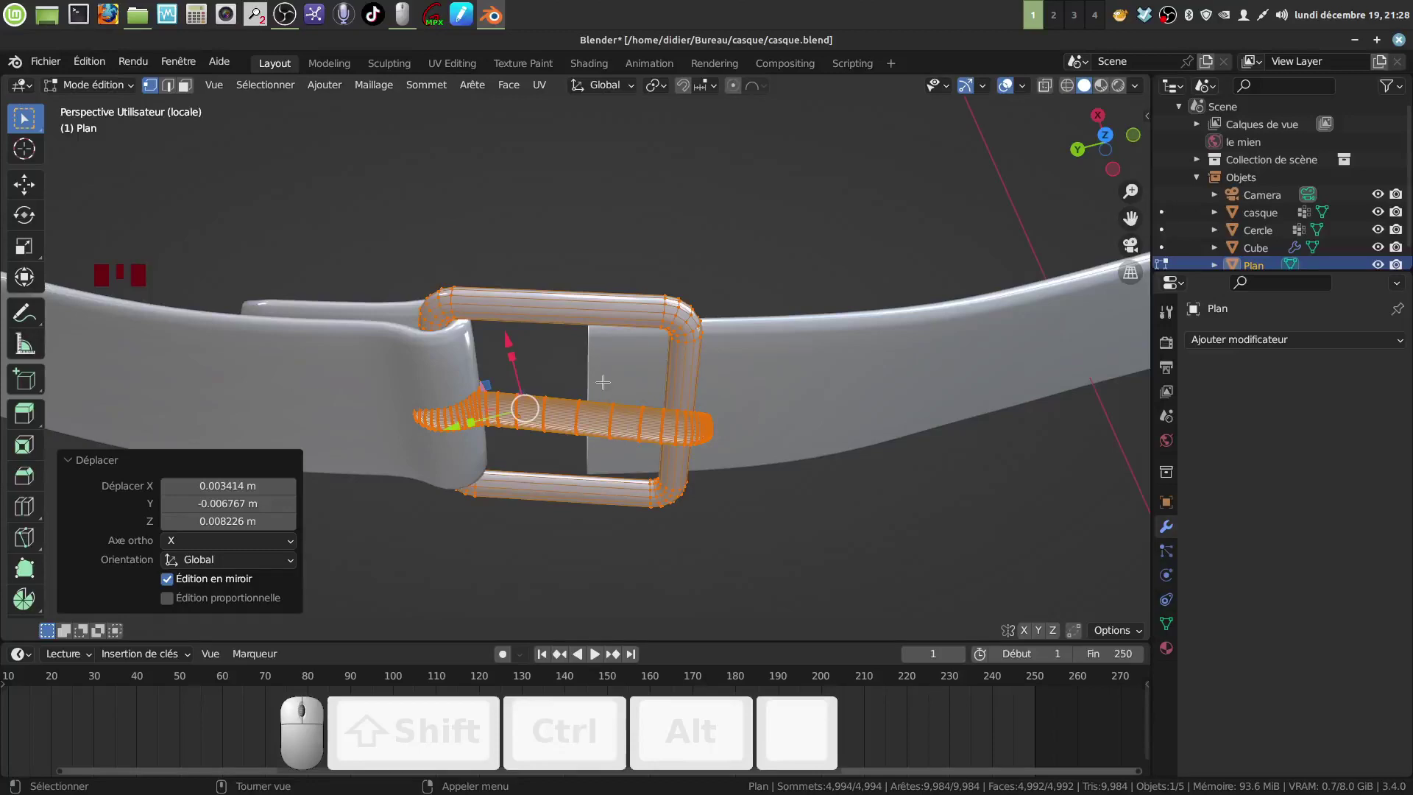
{"action": "key", "text": "Tab"}
- Select the band, frame it around the buckle gap and open its mesh for editing
{"action": "middle_click_drag", "start_coordinate": [603, 380], "coordinate": [633, 348]}
{"action": "left_click", "coordinate": [622, 353]}
{"action": "key", "text": "grave"}
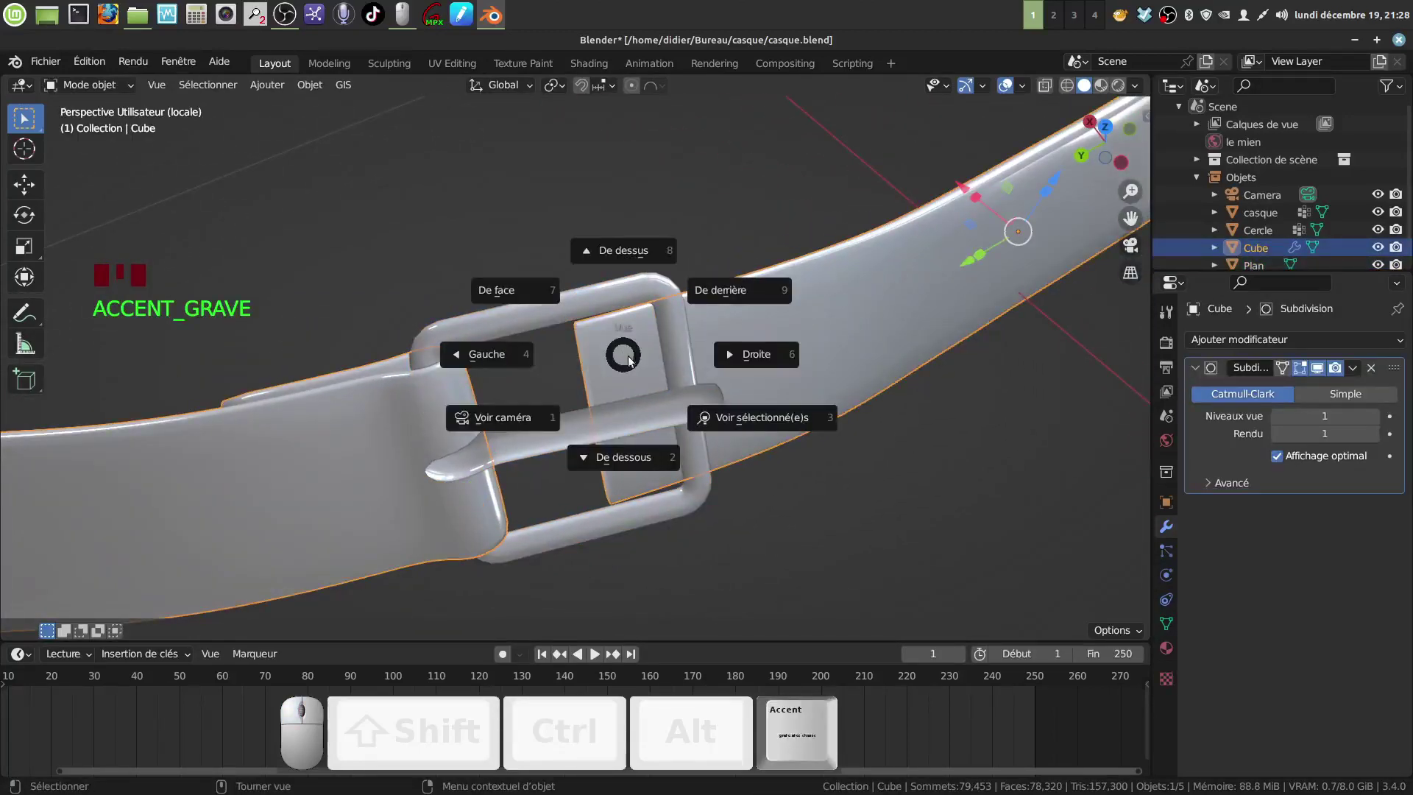
{"action": "key", "text": "Tab"}
{"action": "left_click", "coordinate": [907, 554]}
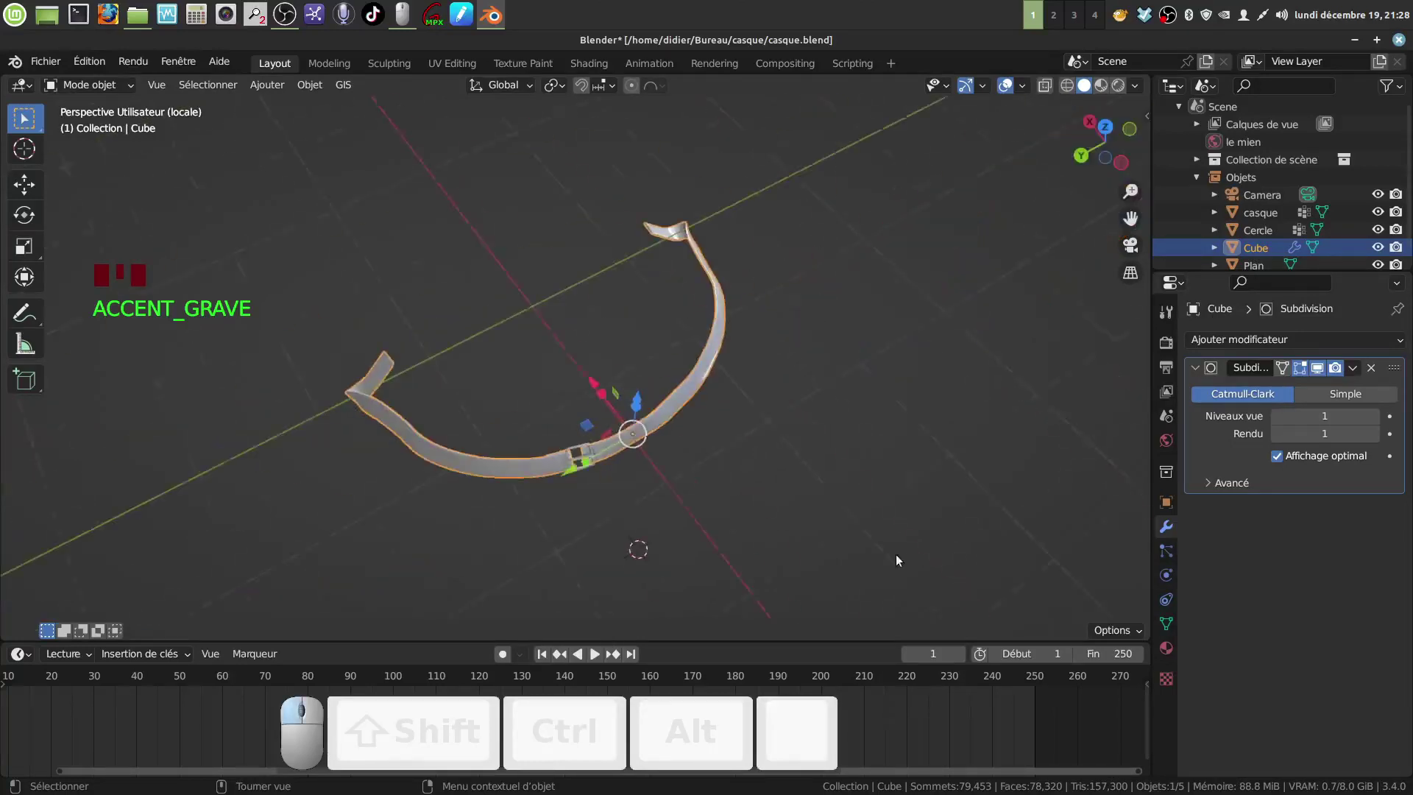
{"action": "scroll", "coordinate": [722, 533], "scroll_direction": "up", "scroll_amount": 5}
{"action": "middle_click_drag", "start_coordinate": [722, 533], "coordinate": [571, 520]}
{"action": "scroll", "coordinate": [672, 419], "scroll_direction": "up", "scroll_amount": 3}
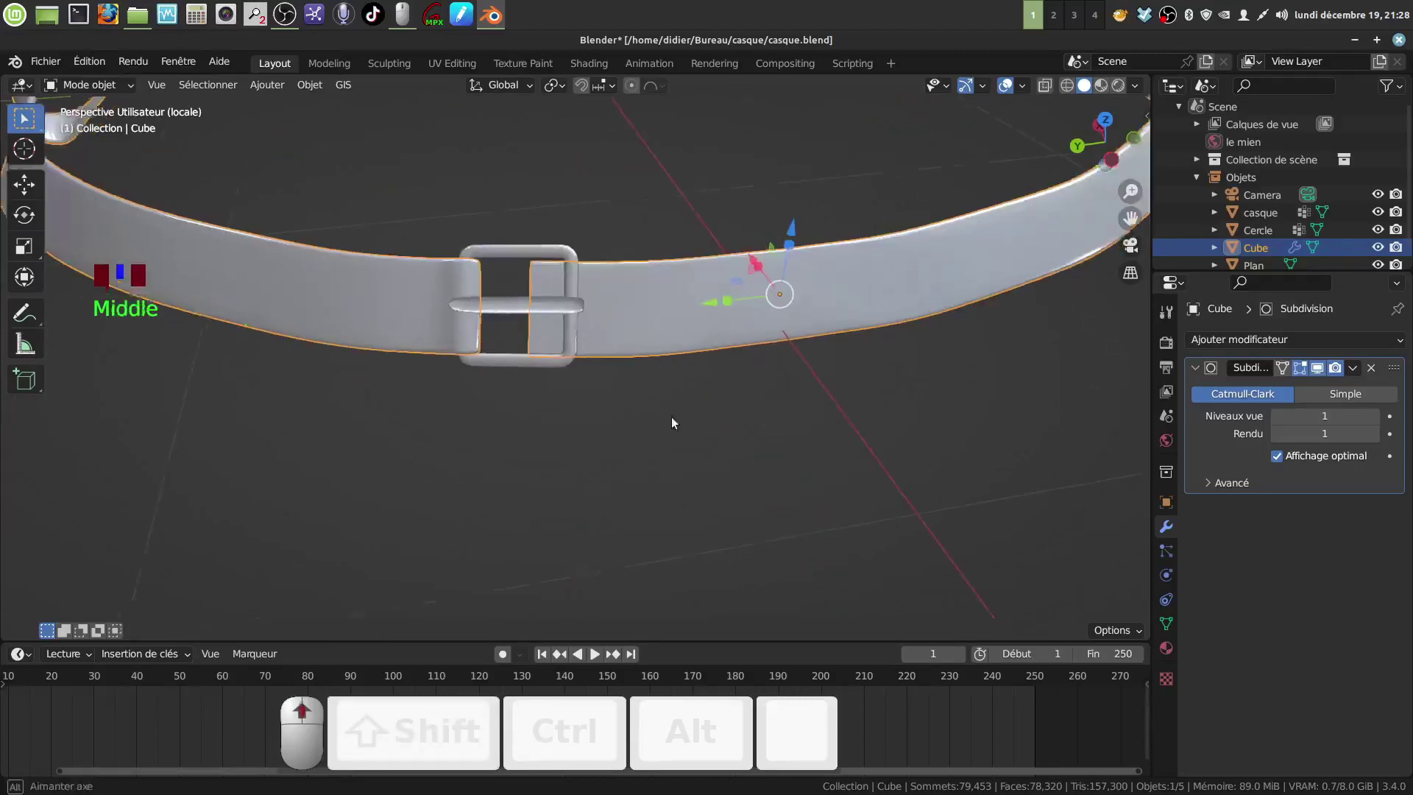
{"action": "middle_click_drag", "start_coordinate": [673, 420], "coordinate": [713, 420], "text": "shift"}
{"action": "left_click", "coordinate": [668, 372]}
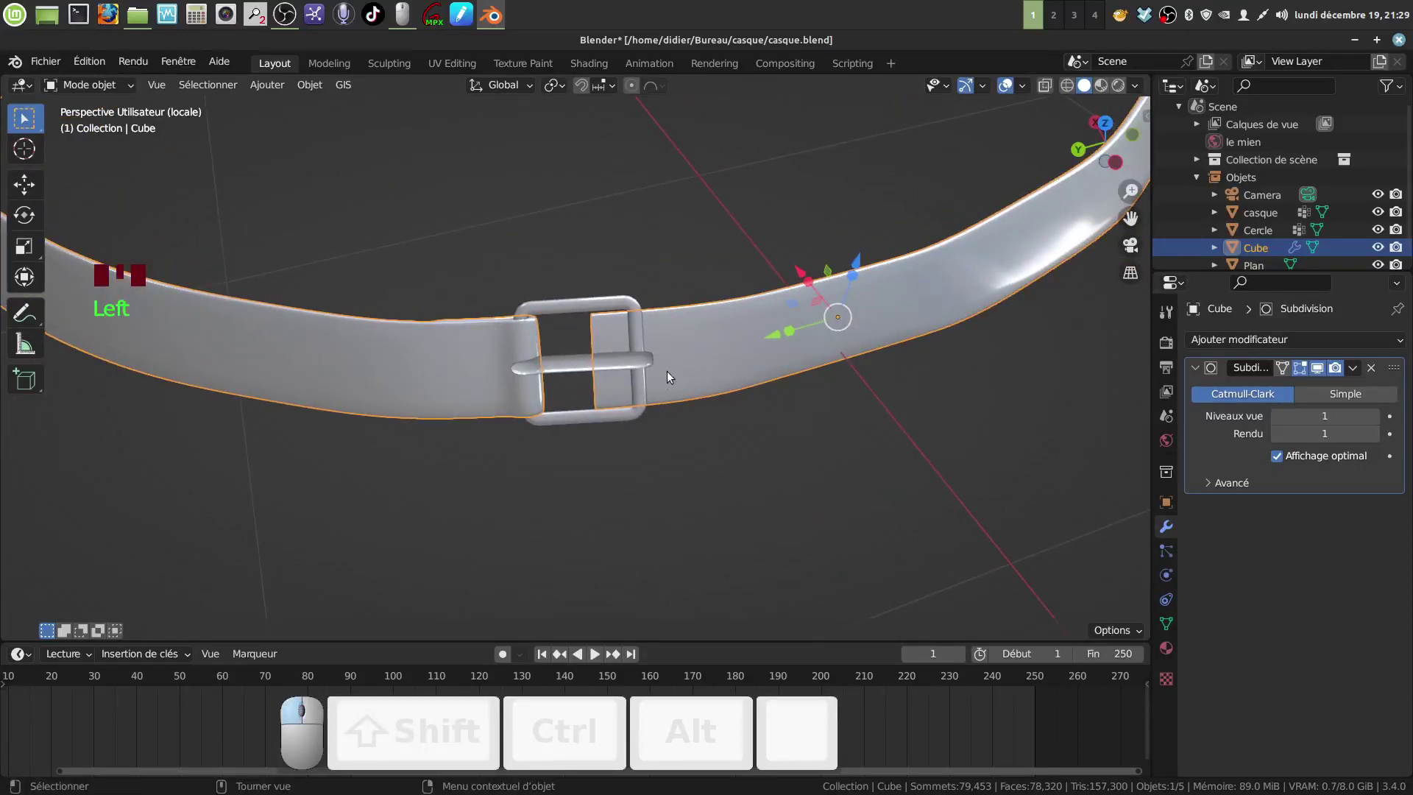
{"action": "key", "text": "Tab"}
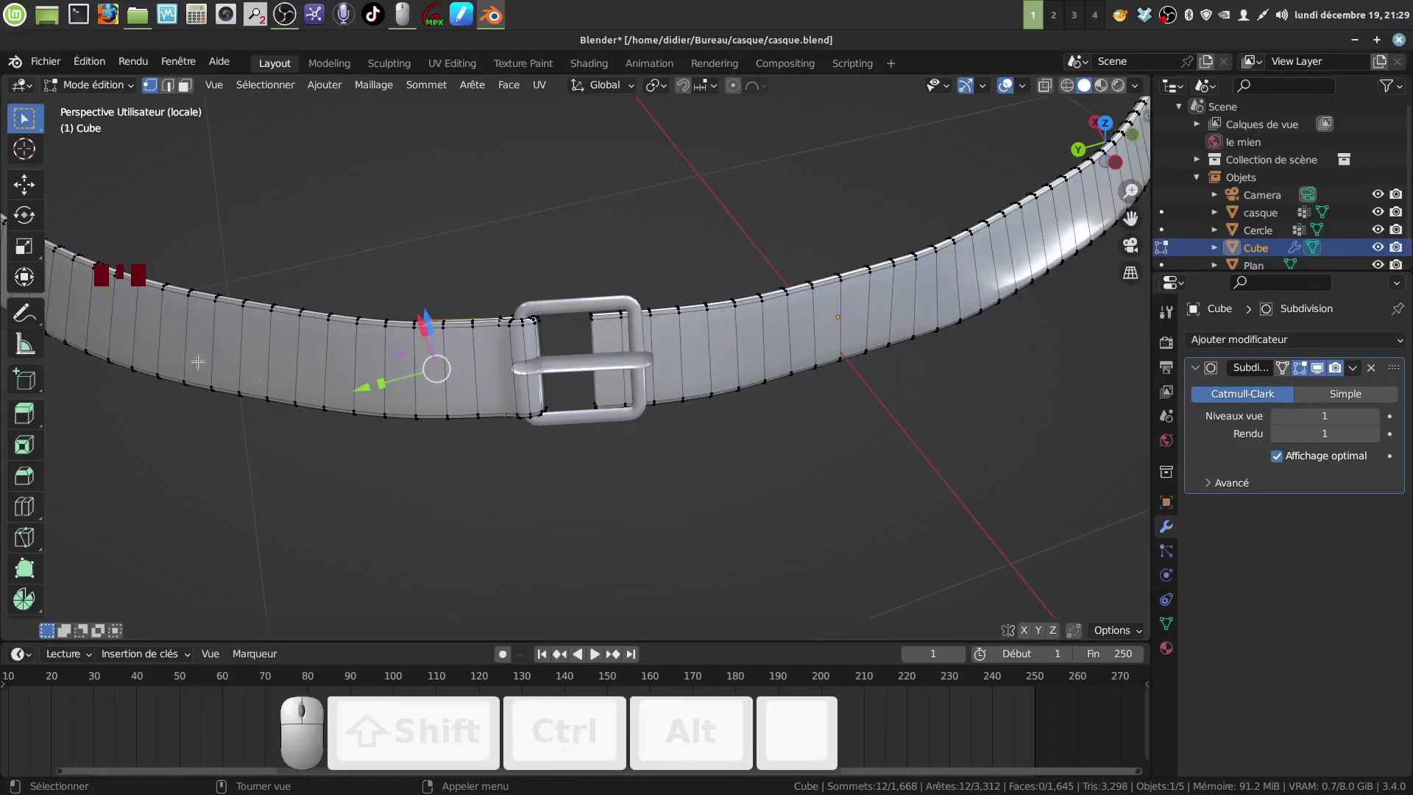
- Fill the open edge loop at the band's unfolded end with a face and disable the Subdivision modifier's viewport display
{"action": "left_click", "coordinate": [185, 86]}
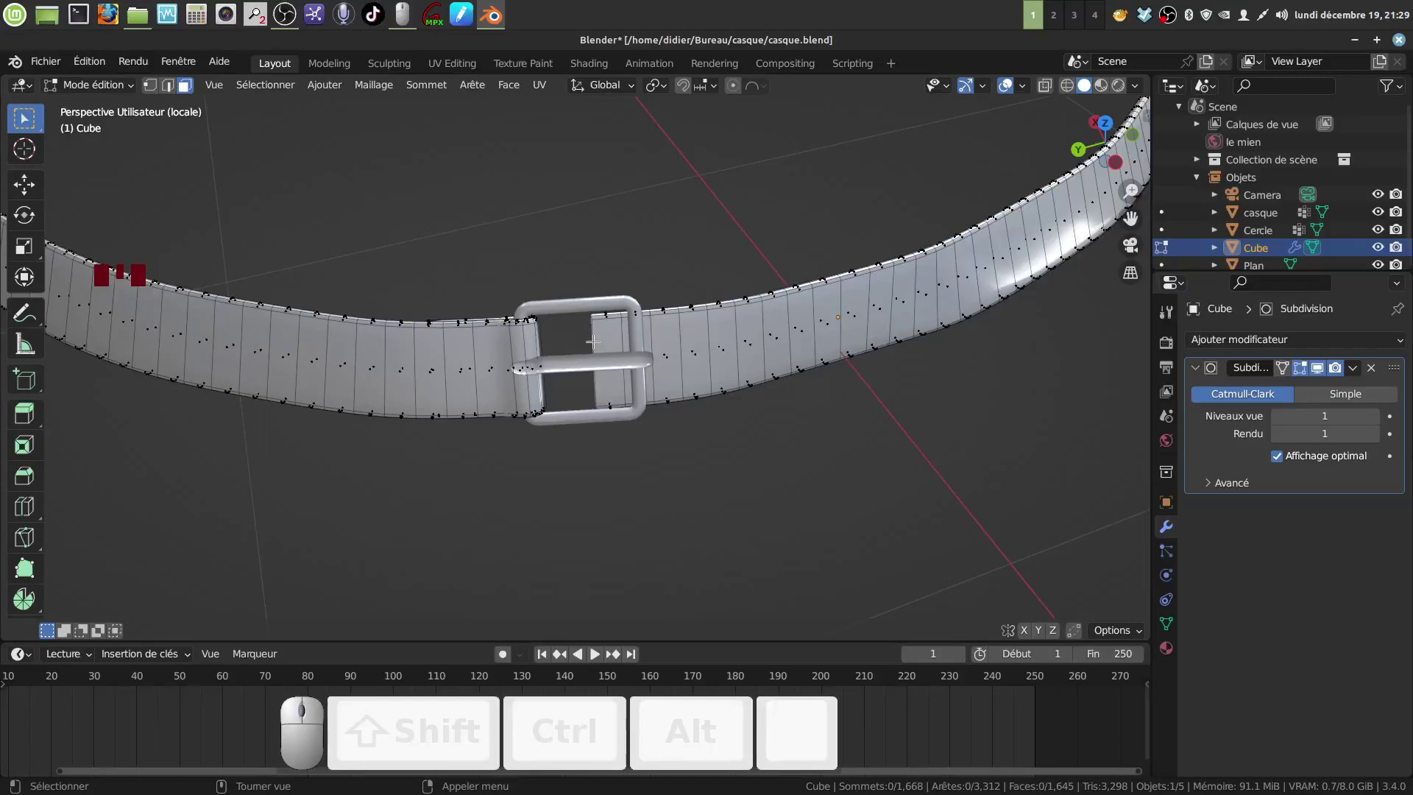
{"action": "mouse_move", "coordinate": [593, 342]}
{"action": "middle_mouse_down"}
{"action": "mouse_move", "coordinate": [595, 356]}
{"action": "mouse_move", "coordinate": [582, 324]}
{"action": "middle_mouse_up"}
{"action": "scroll", "coordinate": [582, 324], "scroll_direction": "up", "scroll_amount": 3}
{"action": "left_click", "coordinate": [167, 87]}
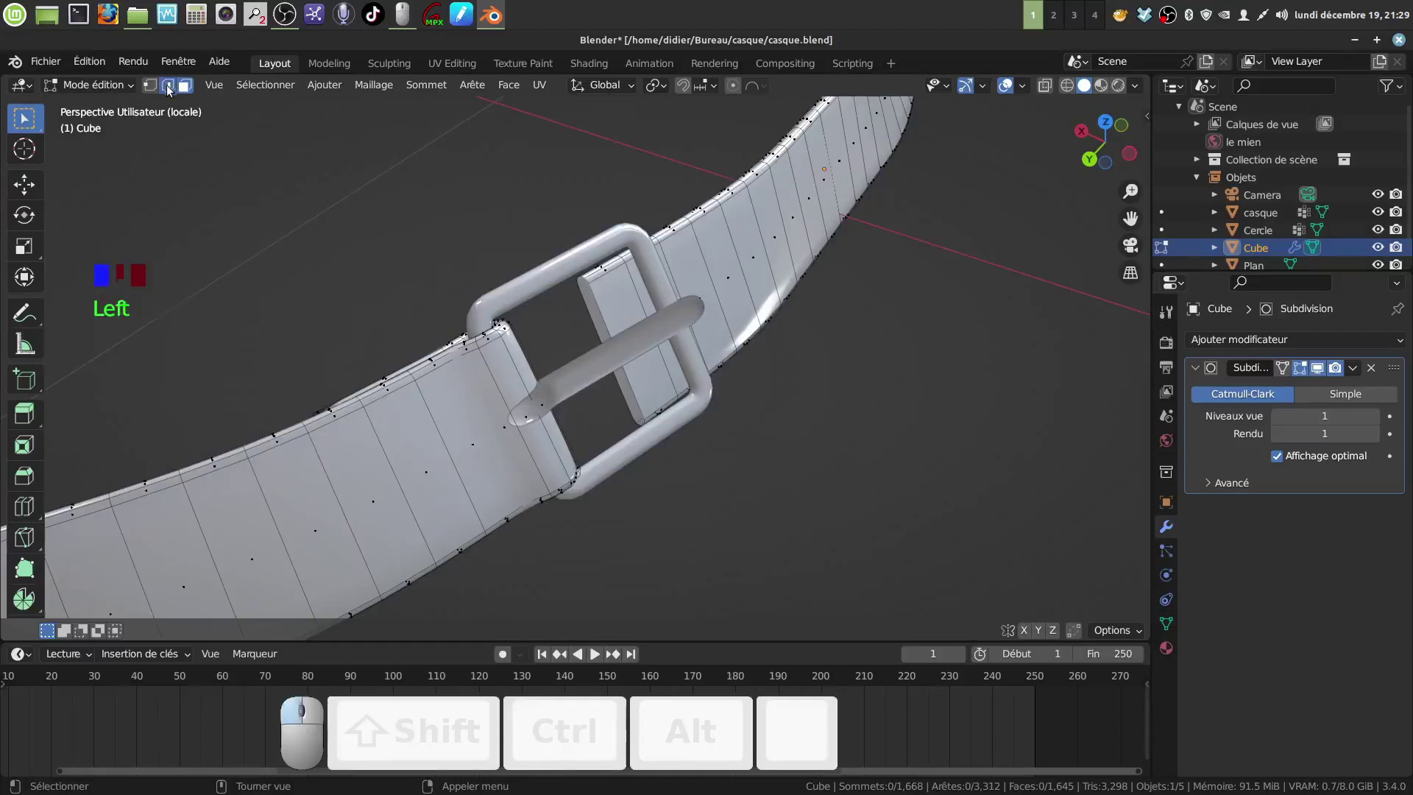
{"action": "left_click", "coordinate": [602, 321], "text": "alt"}
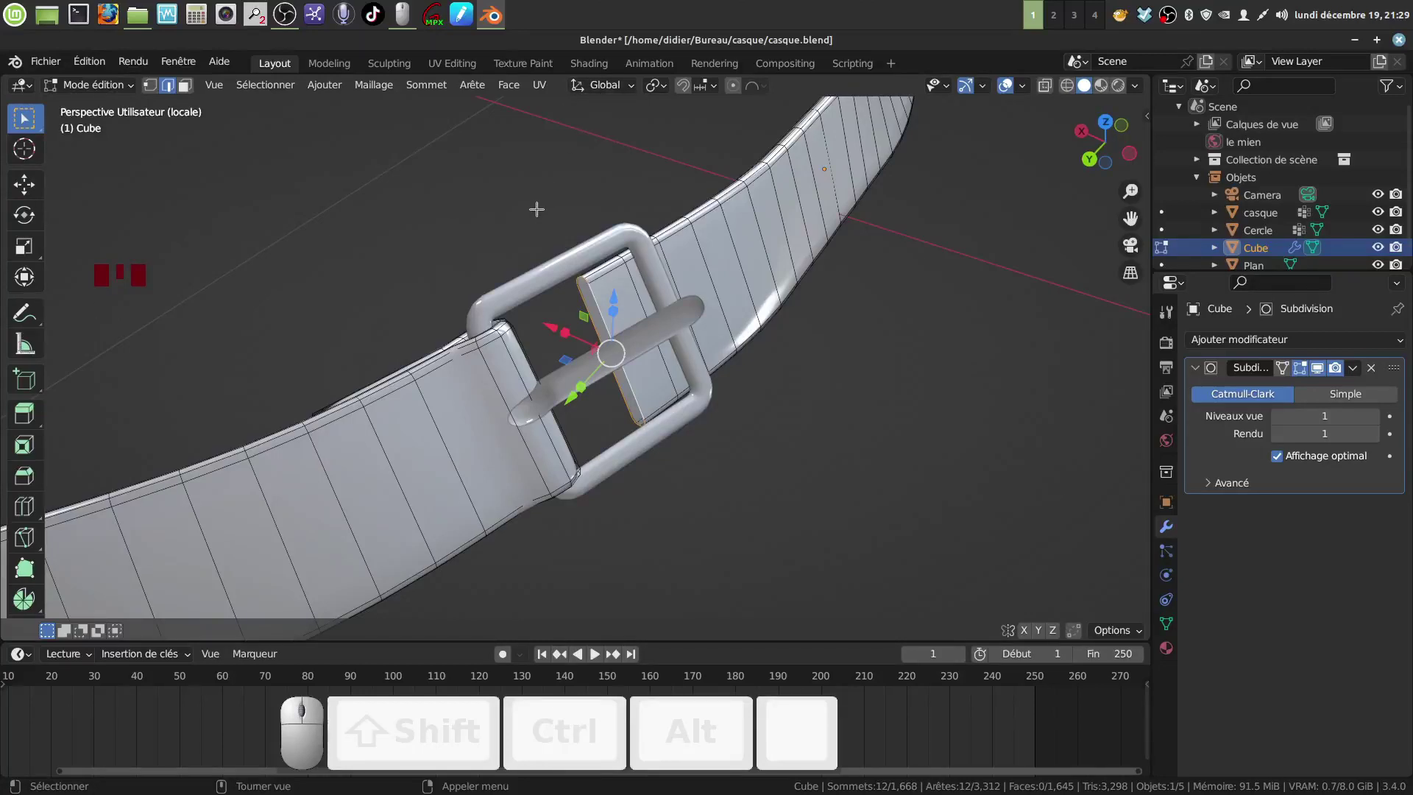
{"action": "key", "text": "f"}
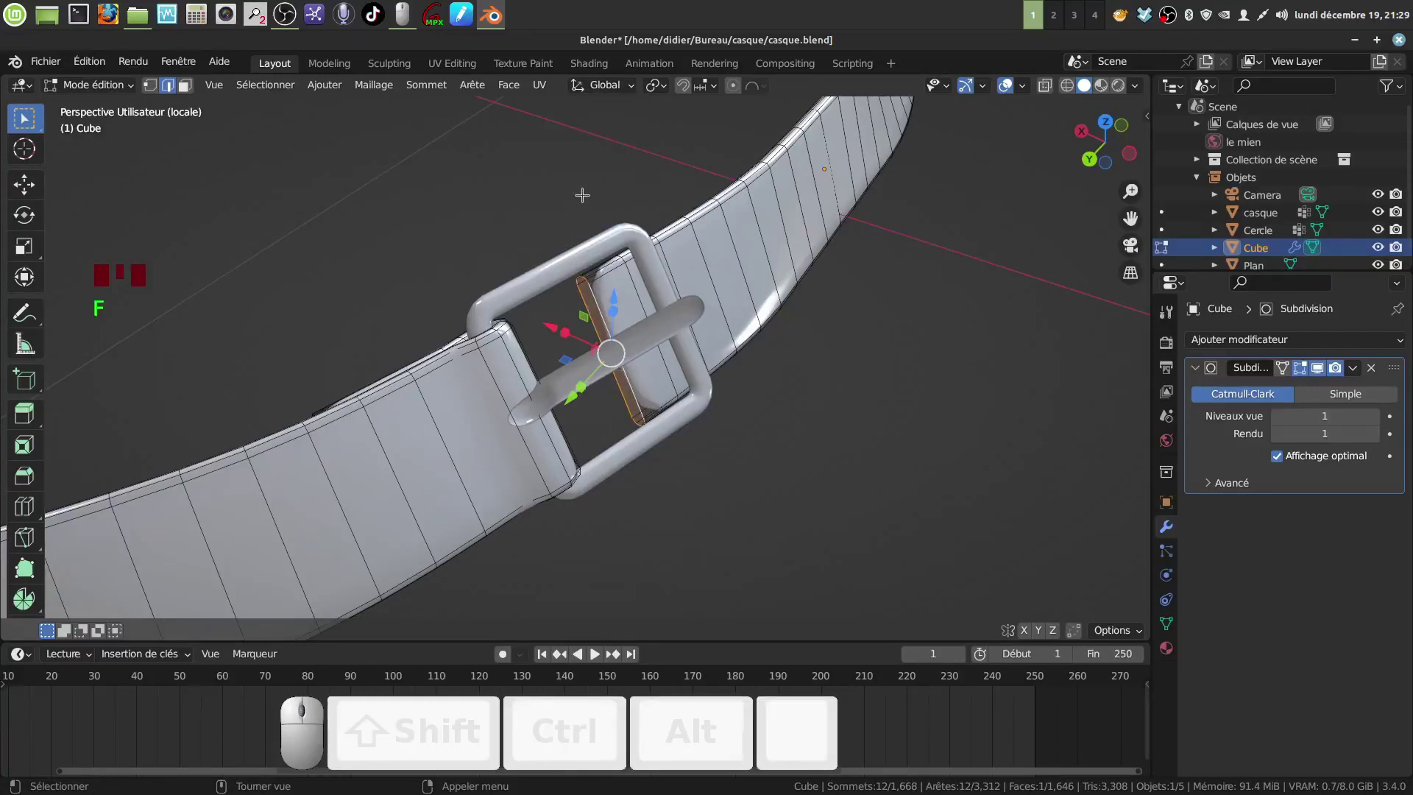
{"action": "left_click", "coordinate": [1318, 368]}
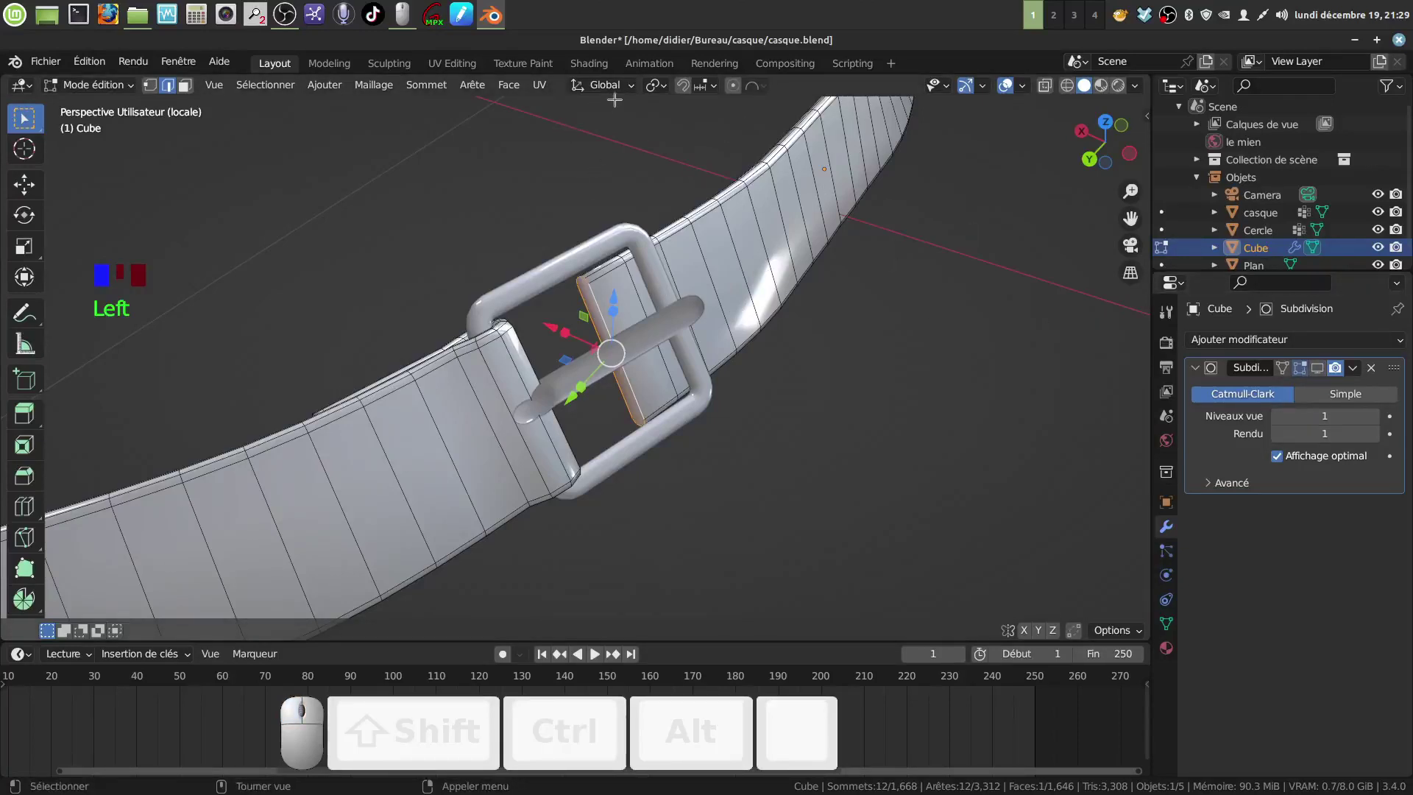
- Move the band's capped end face about -0.024 m in X and rotate it about -34° in the view plane
{"action": "middle_click_drag", "start_coordinate": [647, 162], "coordinate": [580, 293]}
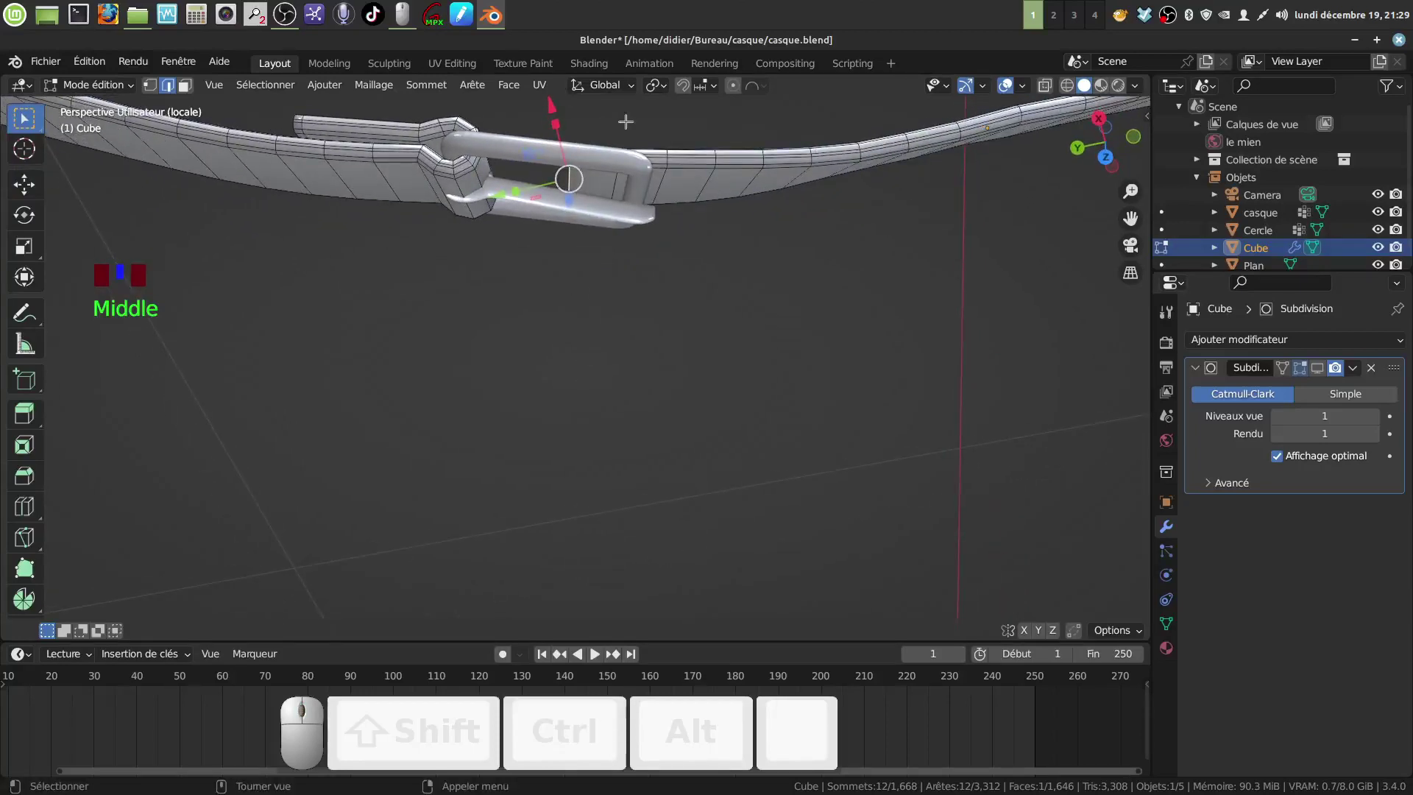
{"action": "middle_click_drag", "start_coordinate": [626, 122], "coordinate": [549, 337]}
{"action": "left_click_drag", "start_coordinate": [543, 326], "coordinate": [545, 332]}
{"action": "middle_click_drag", "start_coordinate": [544, 332], "coordinate": [602, 271]}
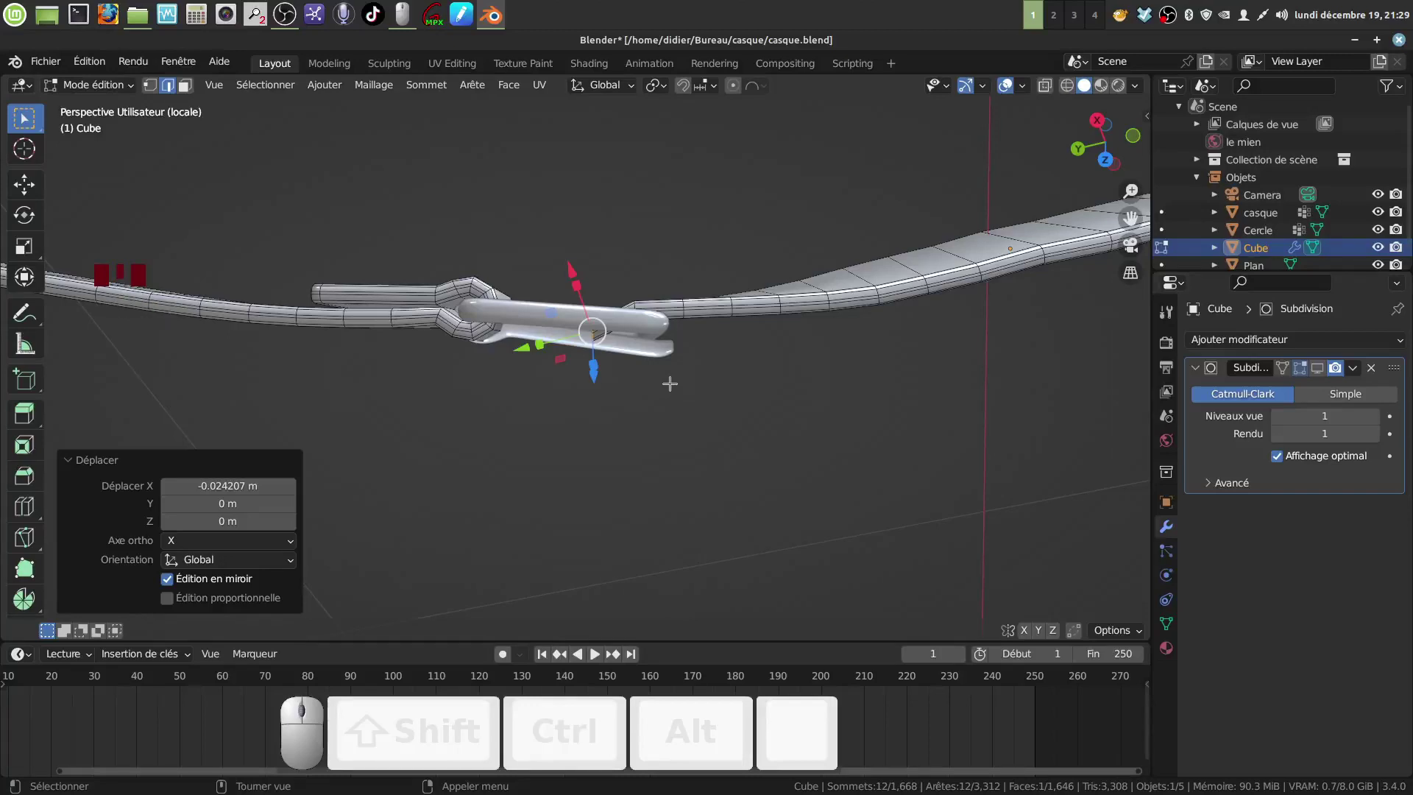
{"action": "key", "text": "r"}
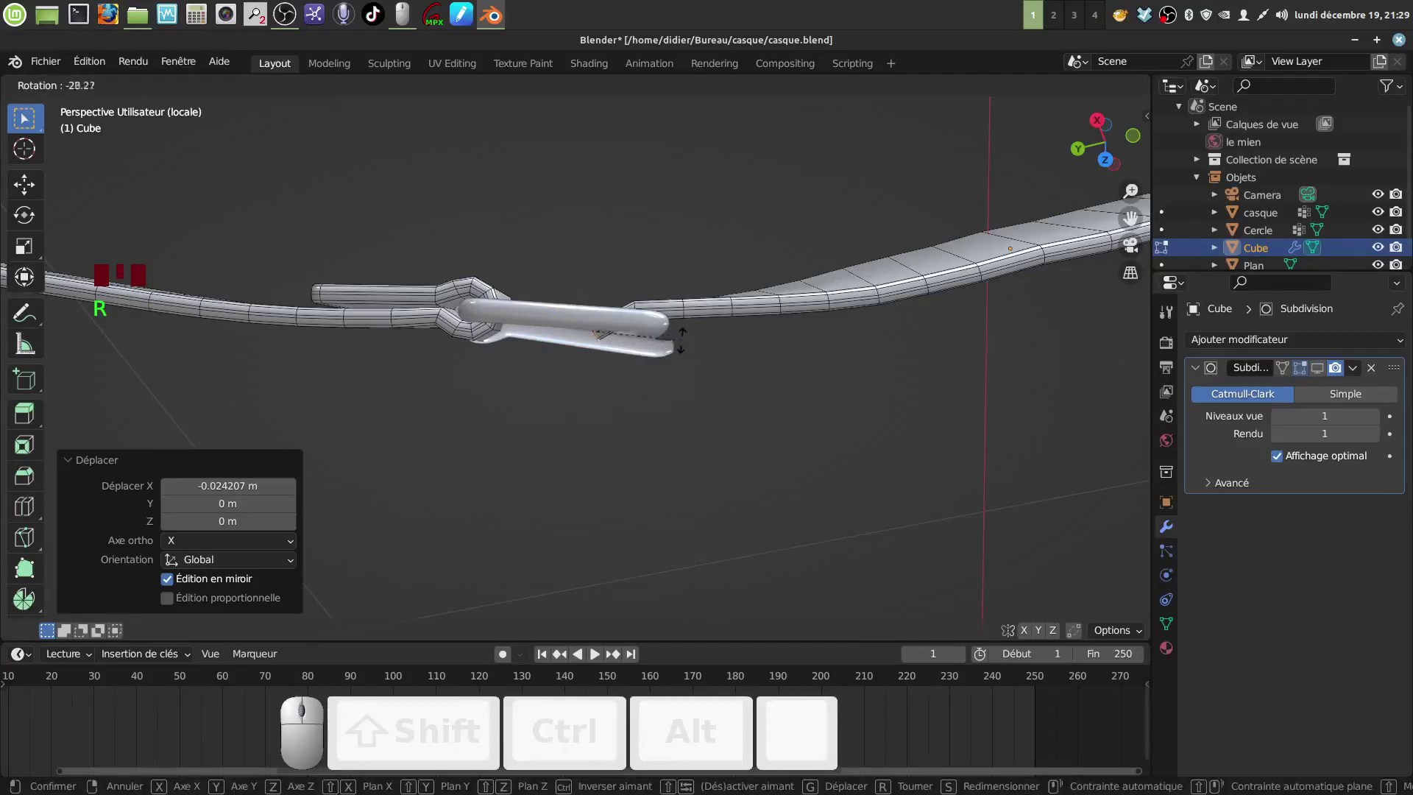
{"action": "left_click", "coordinate": [682, 332]}
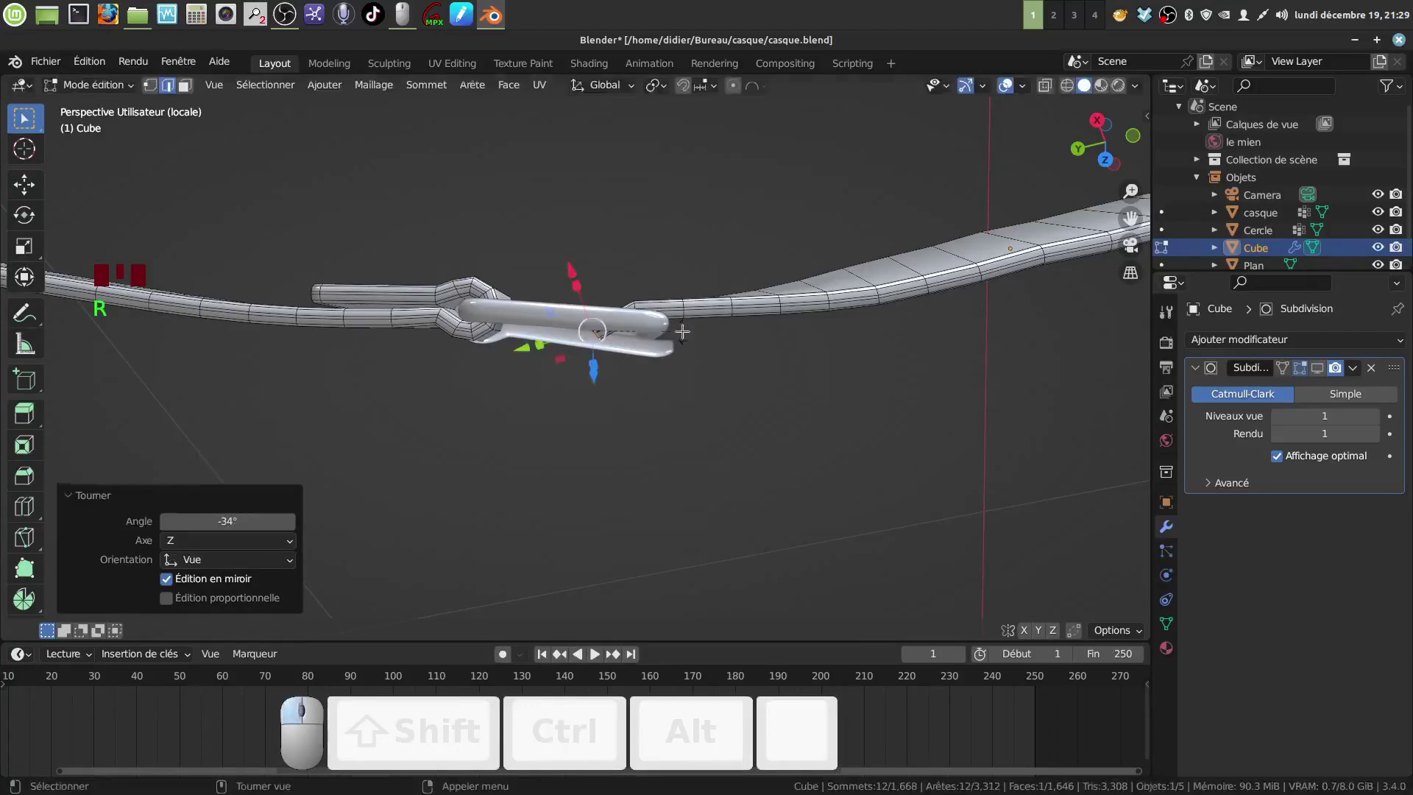
- Extrude the band's end face about 0.035 m using the Normal orientation, and rotate the new end about 31.3°
{"action": "left_click", "coordinate": [626, 86]}
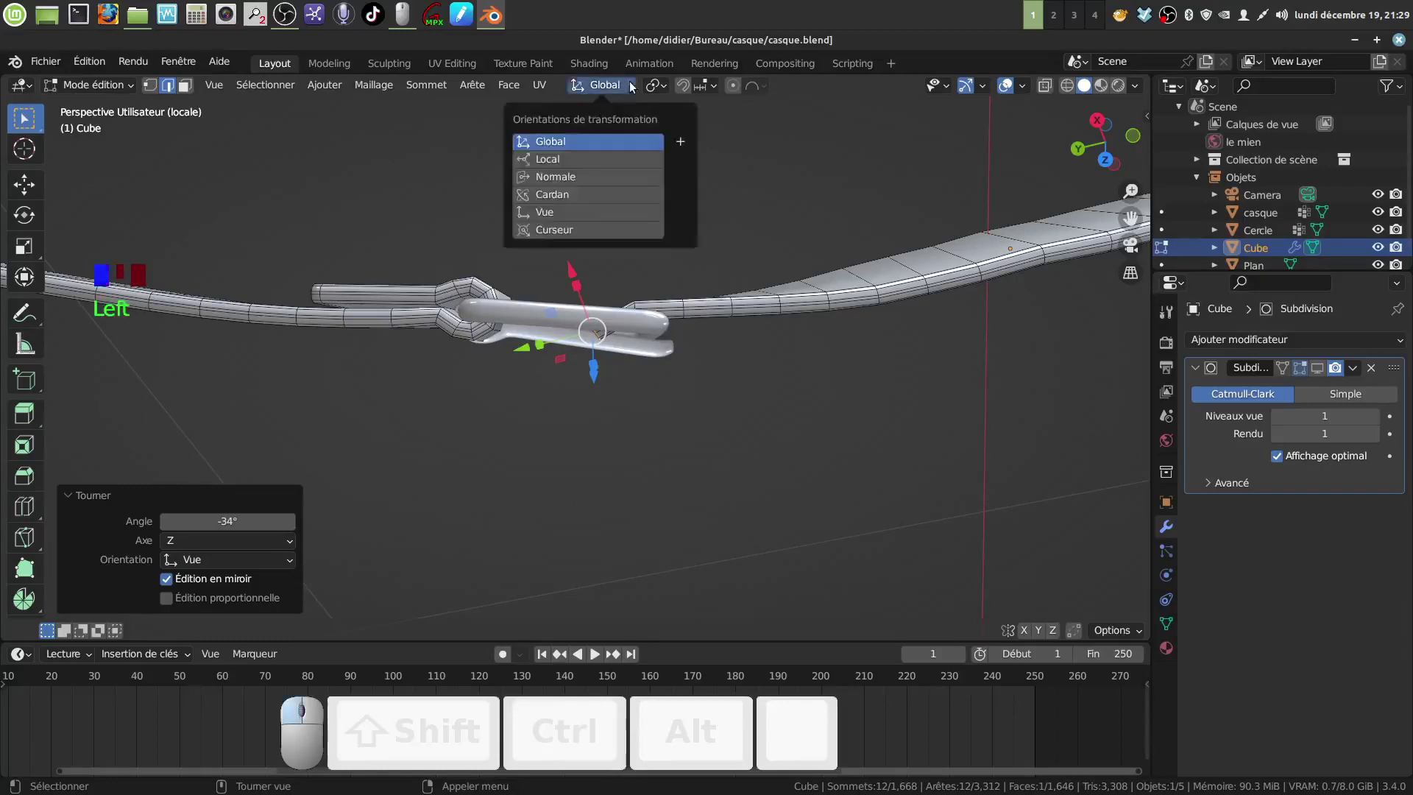
{"action": "left_click", "coordinate": [564, 181]}
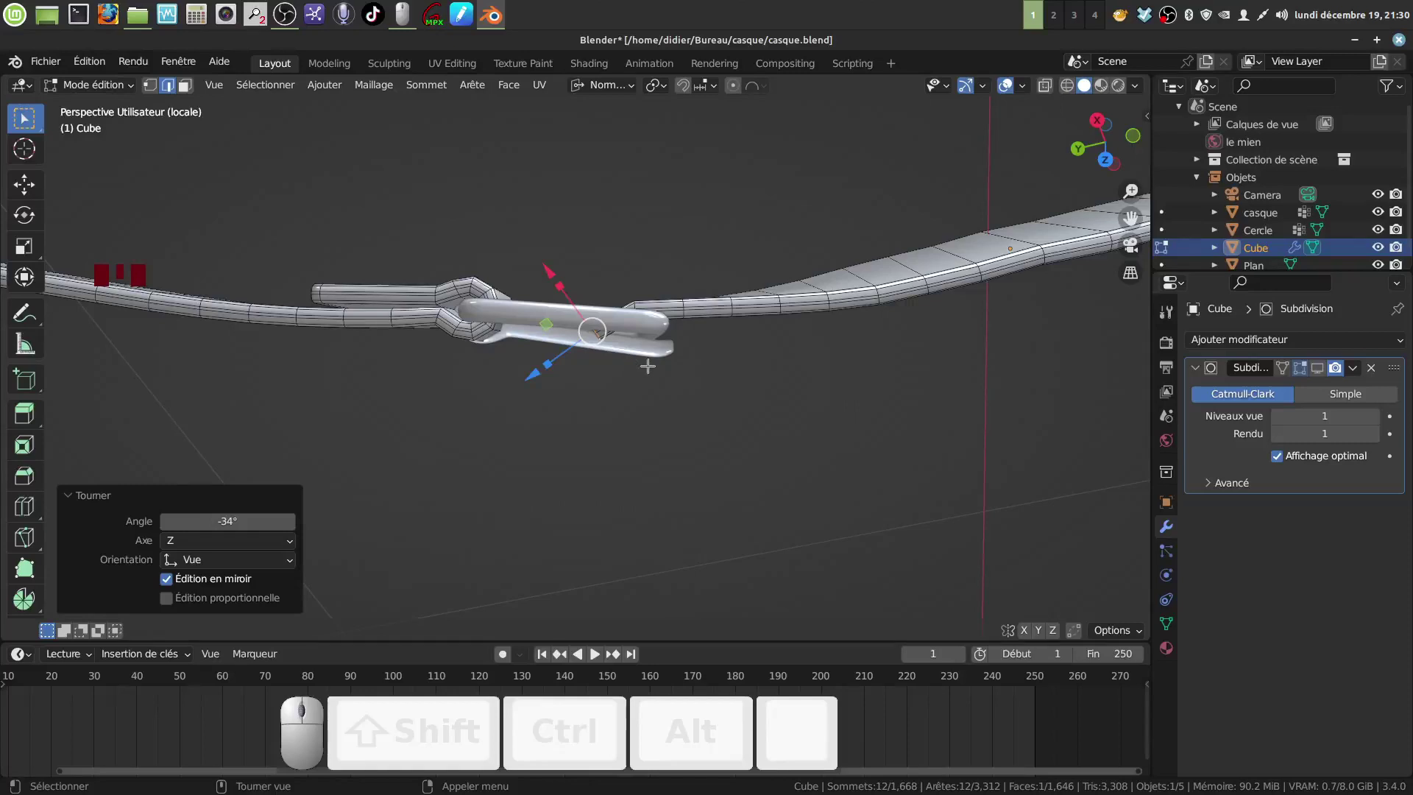
{"action": "key", "text": "e"}
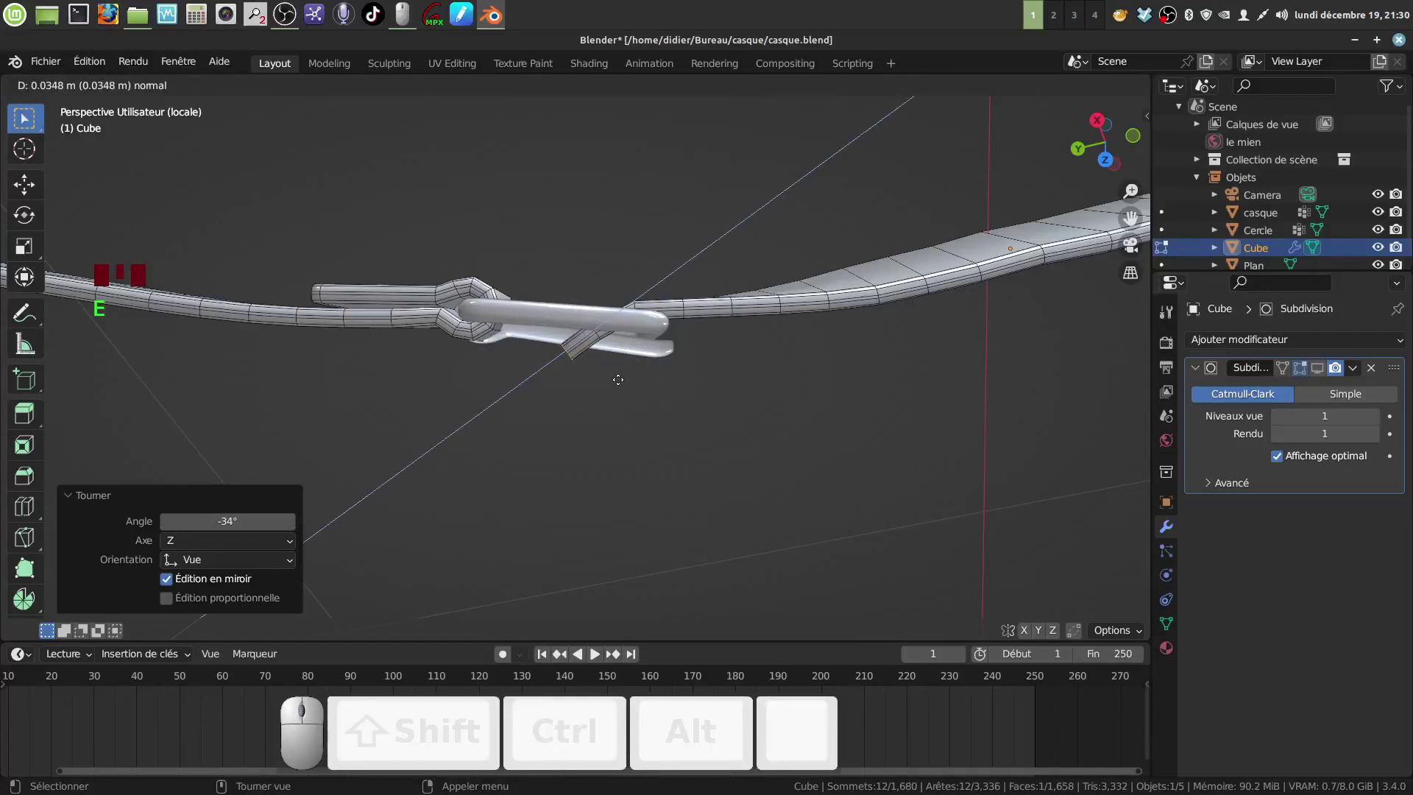
{"action": "left_click", "coordinate": [618, 380]}
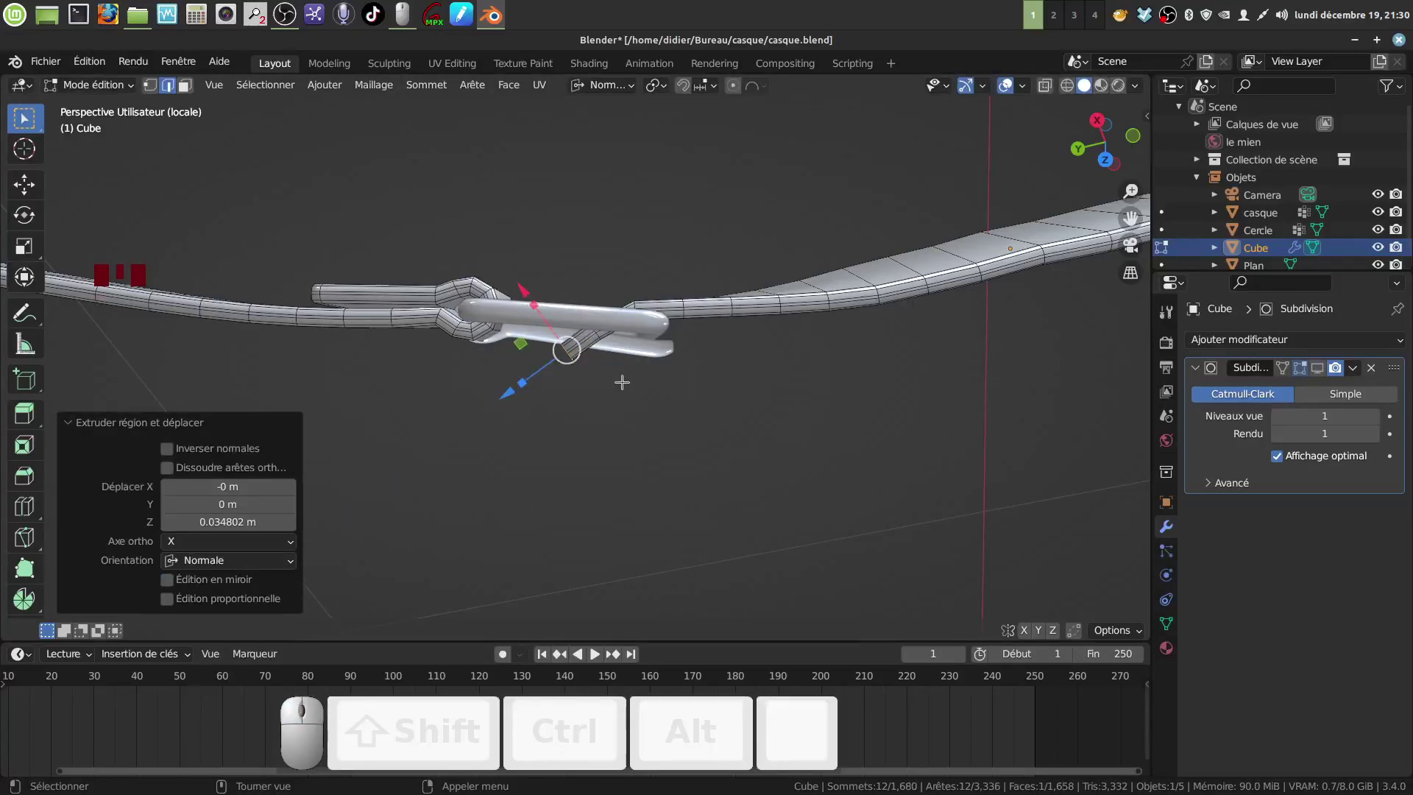
{"action": "key", "text": "r"}
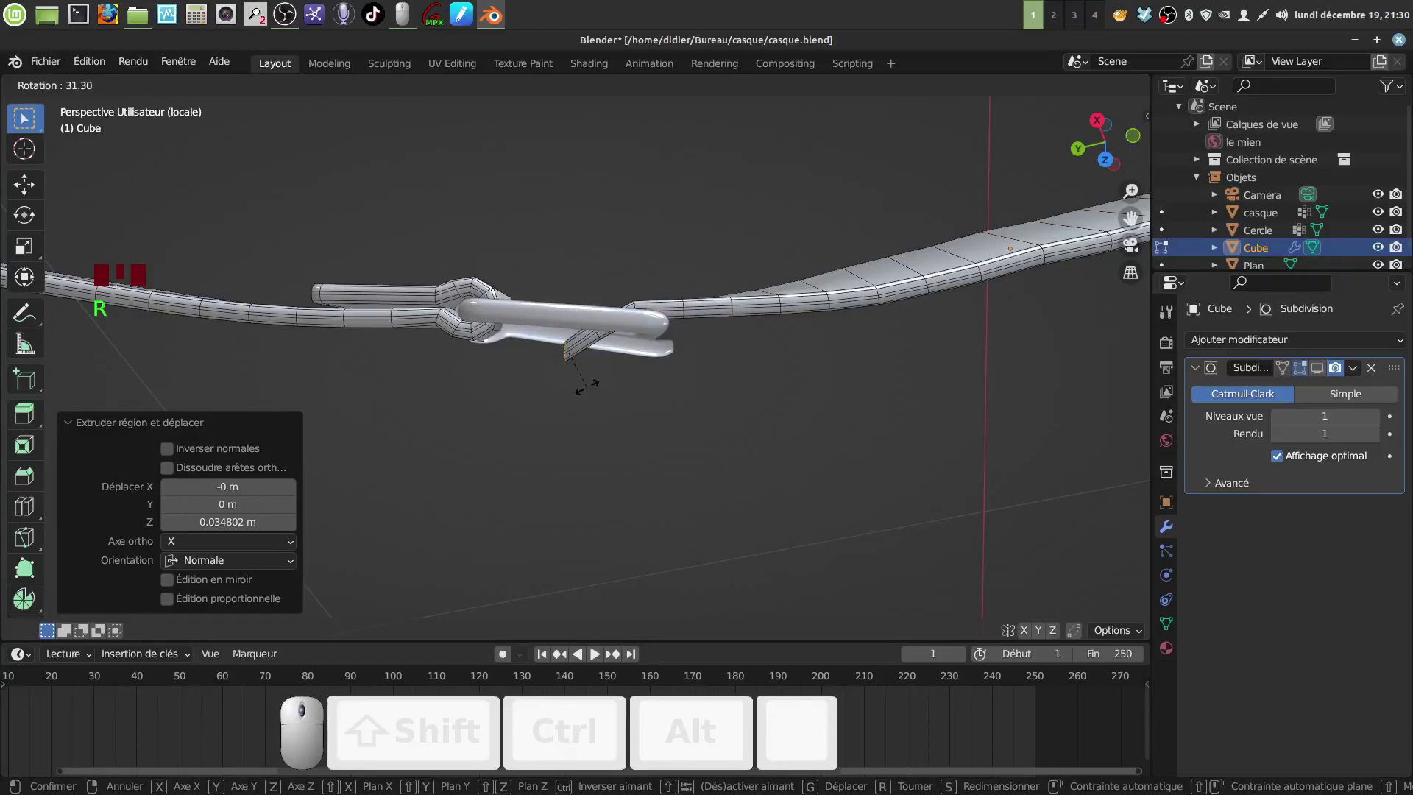
{"action": "left_click", "coordinate": [587, 385]}
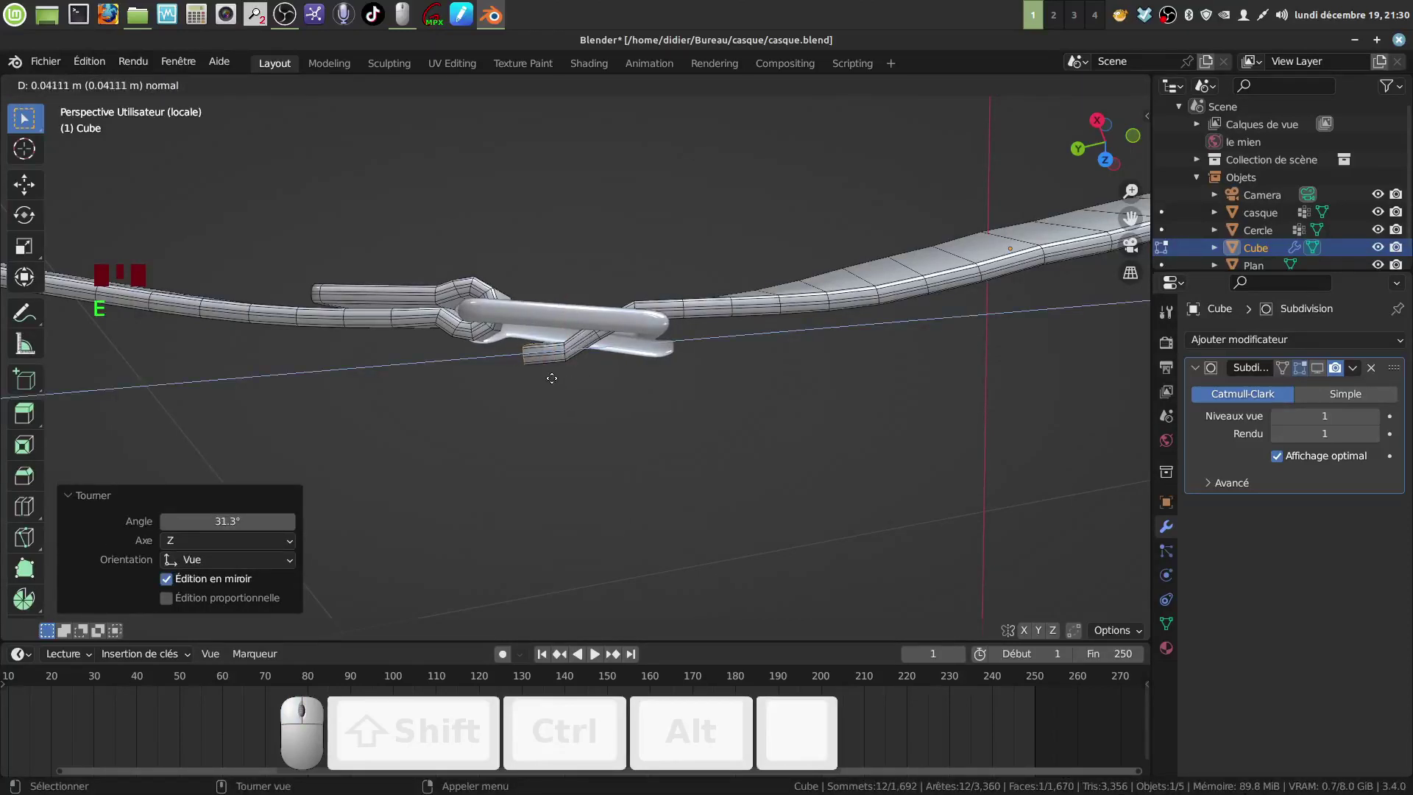
- Extend the band's end past the buckle with extrusions of about 0.041 m and 0.090 m, rotating the end face about 11.8° between them
{"action": "left_click", "coordinate": [552, 378]}
{"action": "key", "text": "r"}
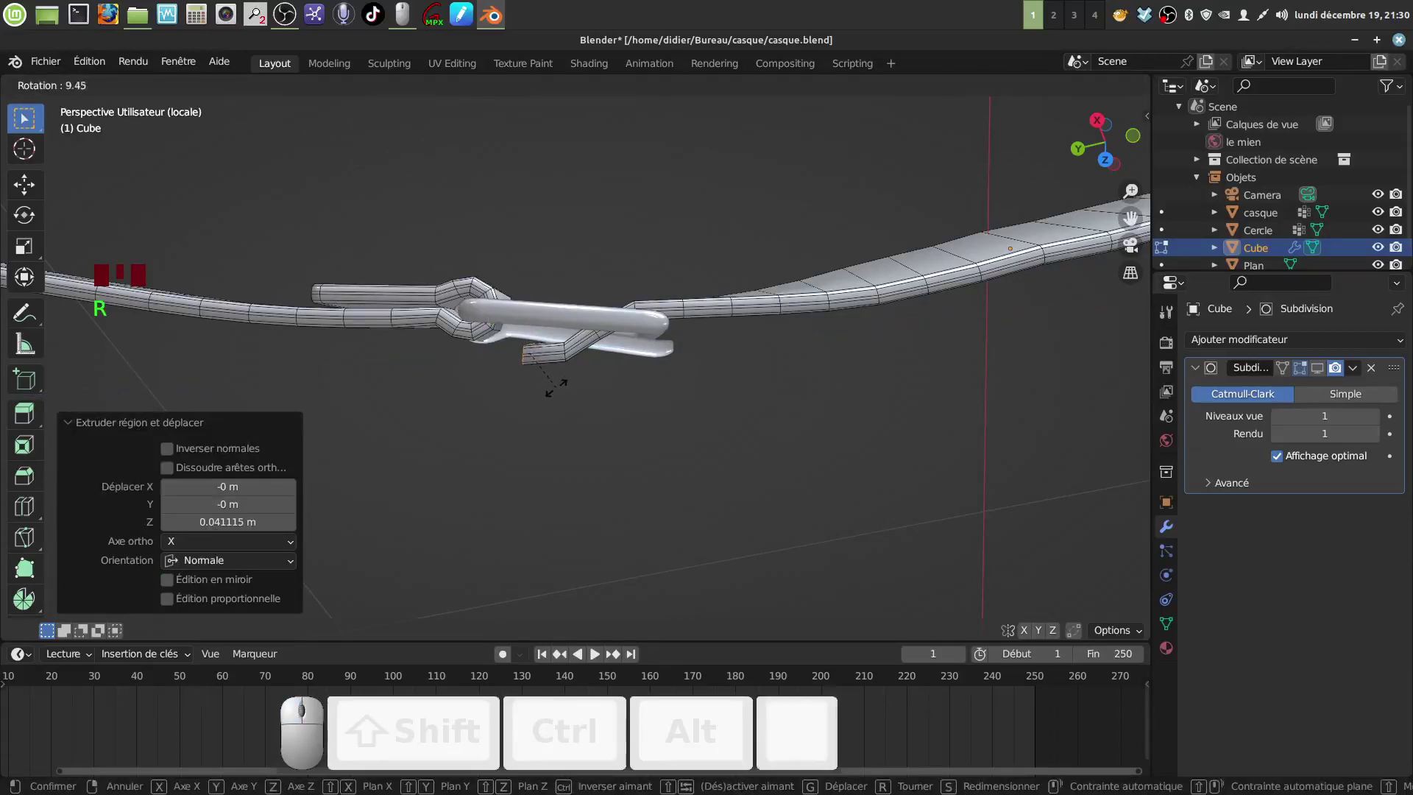
{"action": "left_click", "coordinate": [552, 384]}
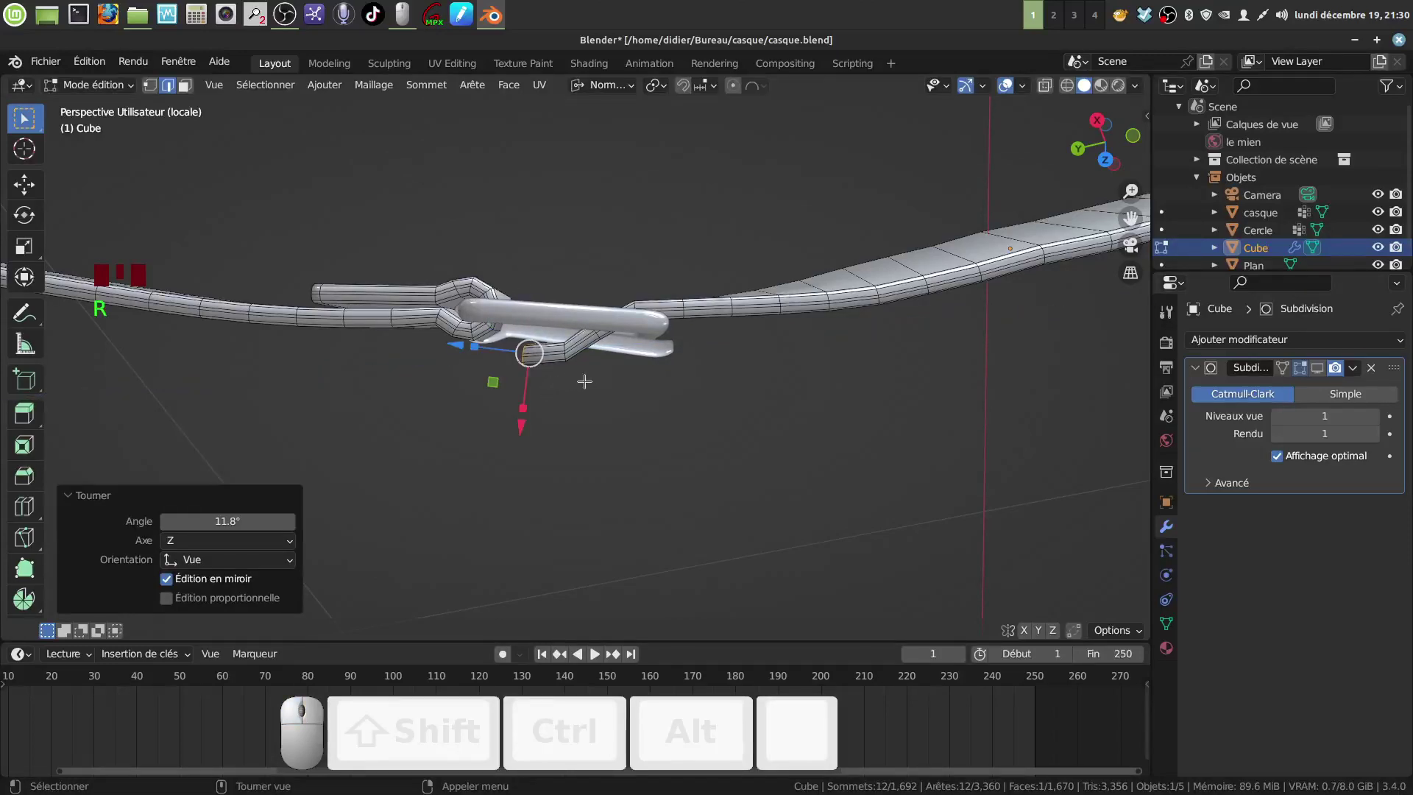
{"action": "key", "text": "e"}
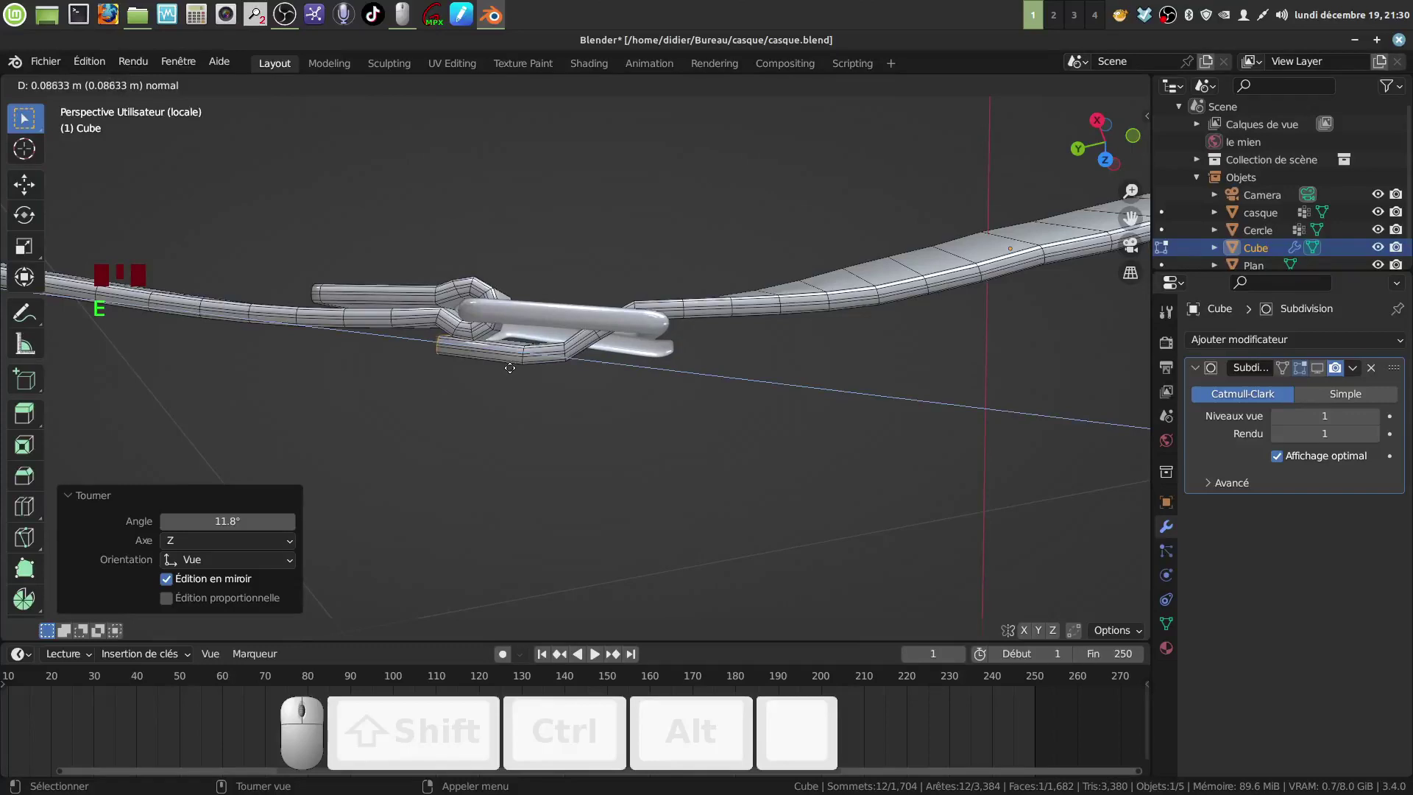
{"action": "left_click", "coordinate": [508, 367]}
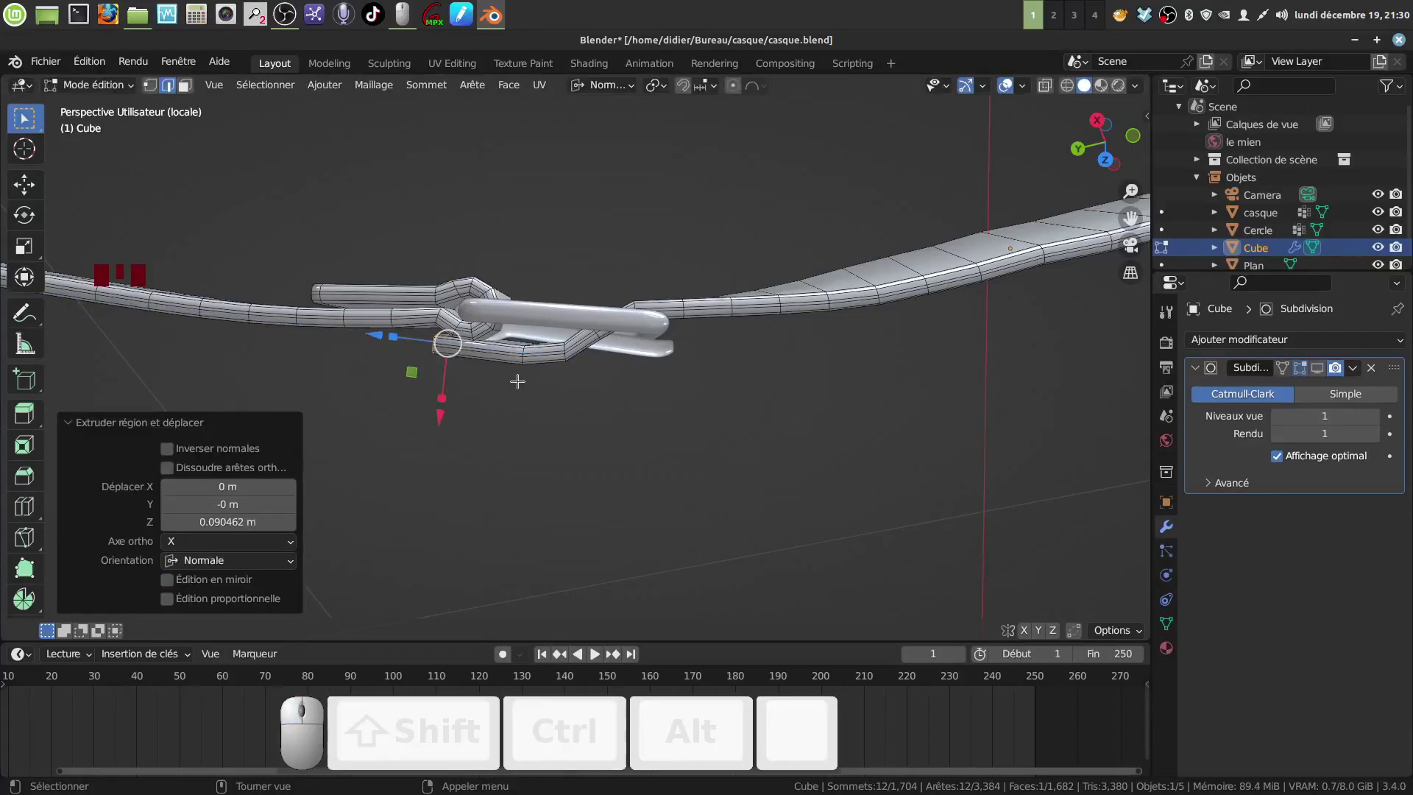
- Rotate the band's end face about 9.3° in the view plane and extrude it about 0.025 m along its normal
{"action": "key", "text": "r"}
{"action": "left_click", "coordinate": [498, 382]}
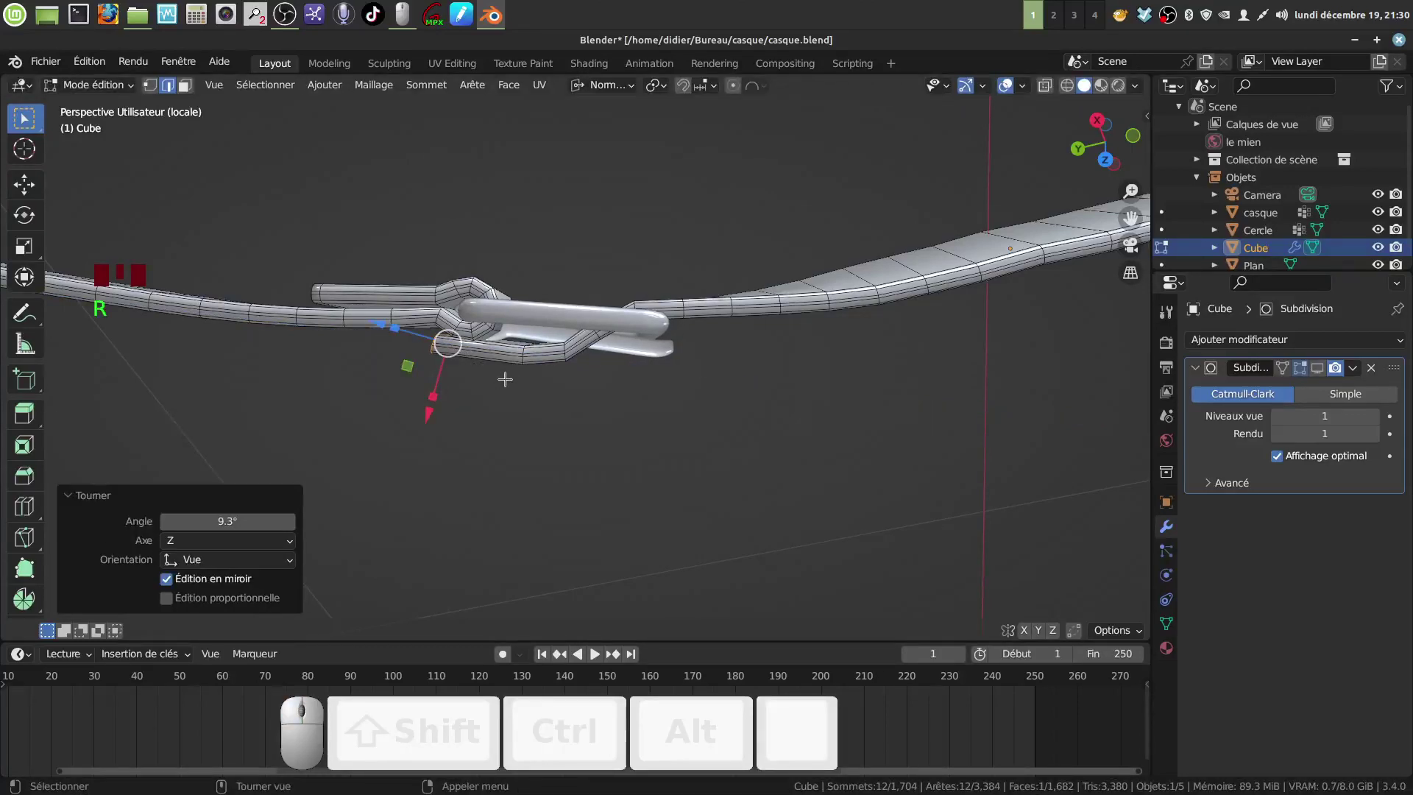
{"action": "key", "text": "e"}
{"action": "left_click", "coordinate": [482, 364]}
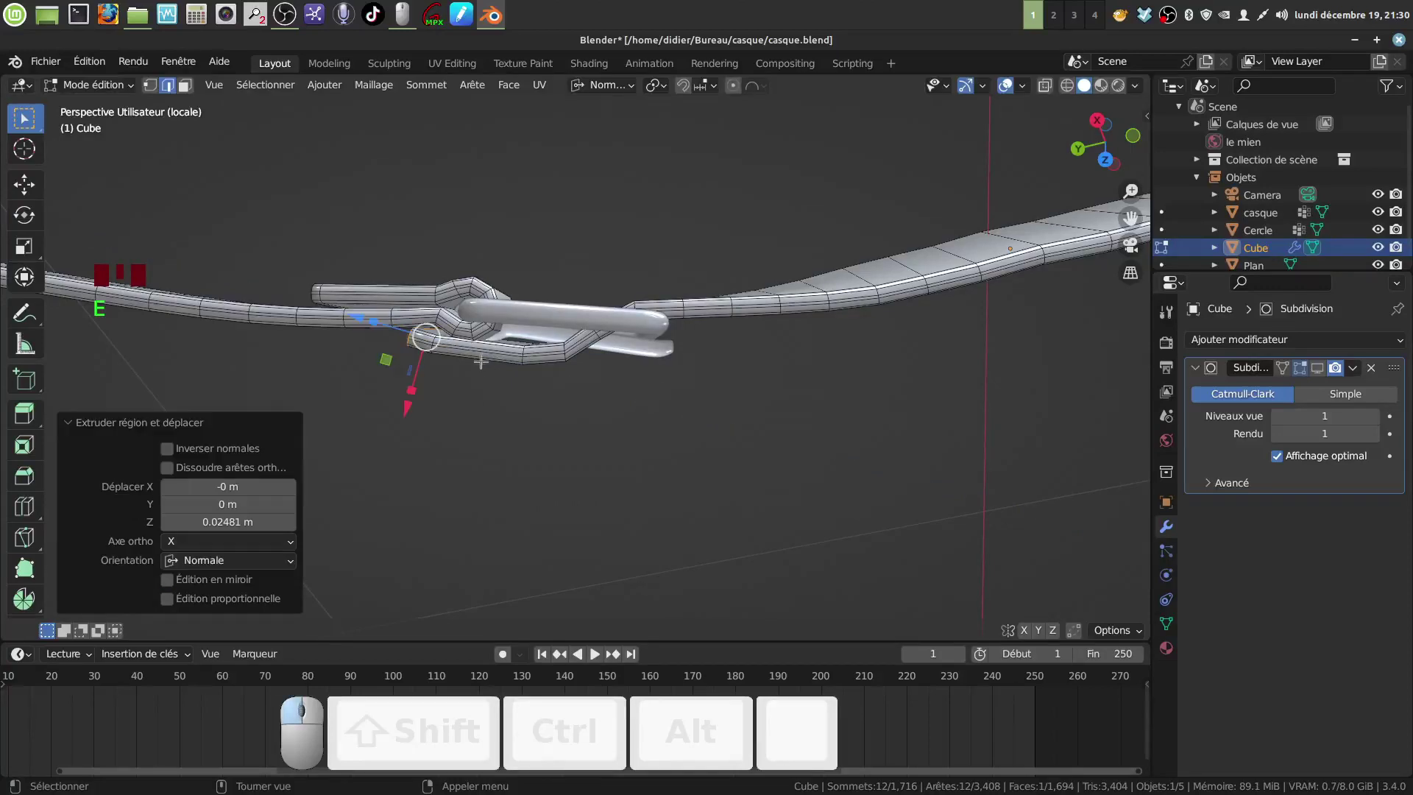
- Rotate the band's end face about -17.5° in the view plane and extrude it alongside the band behind the buckle
{"action": "key", "text": "r"}
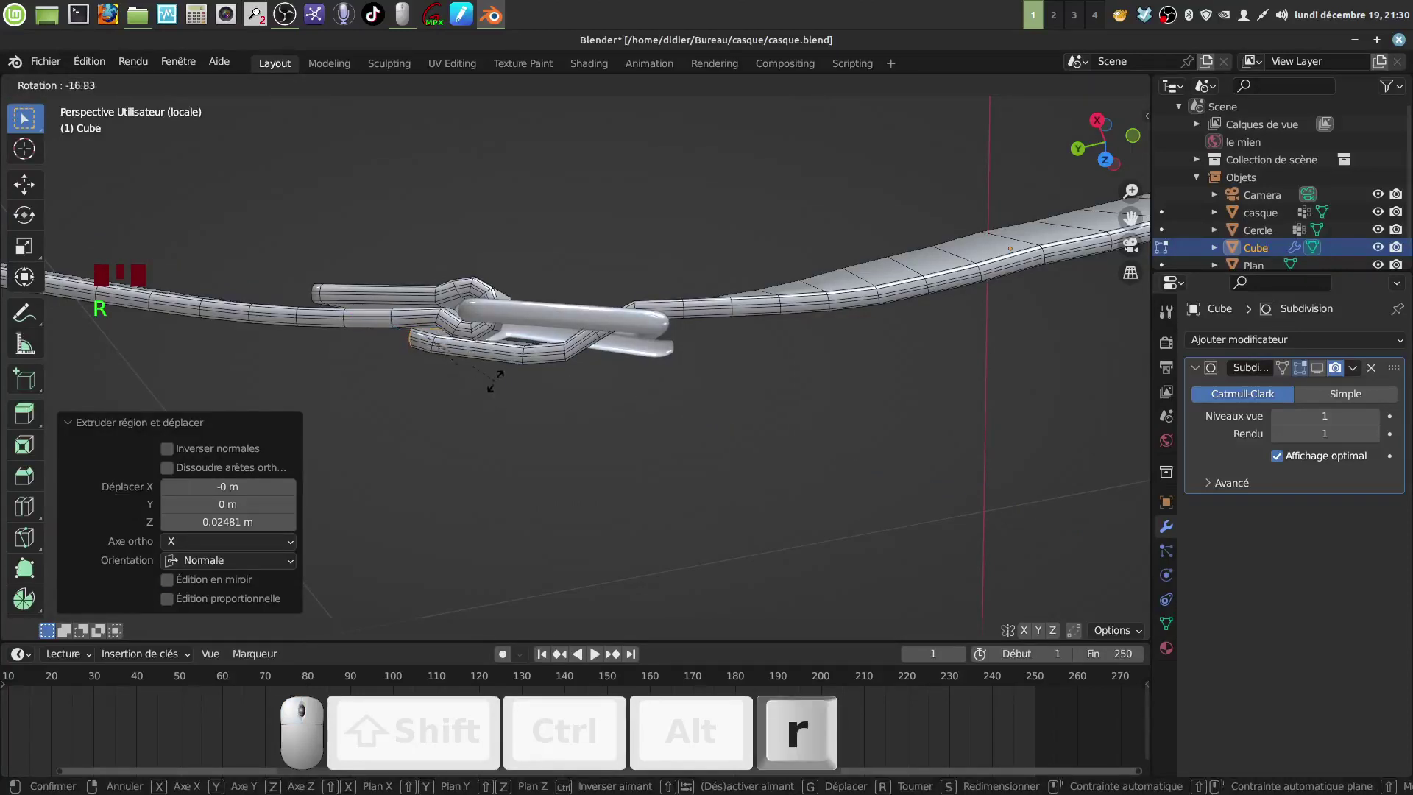
{"action": "left_click", "coordinate": [496, 380]}
{"action": "key", "text": "e"}
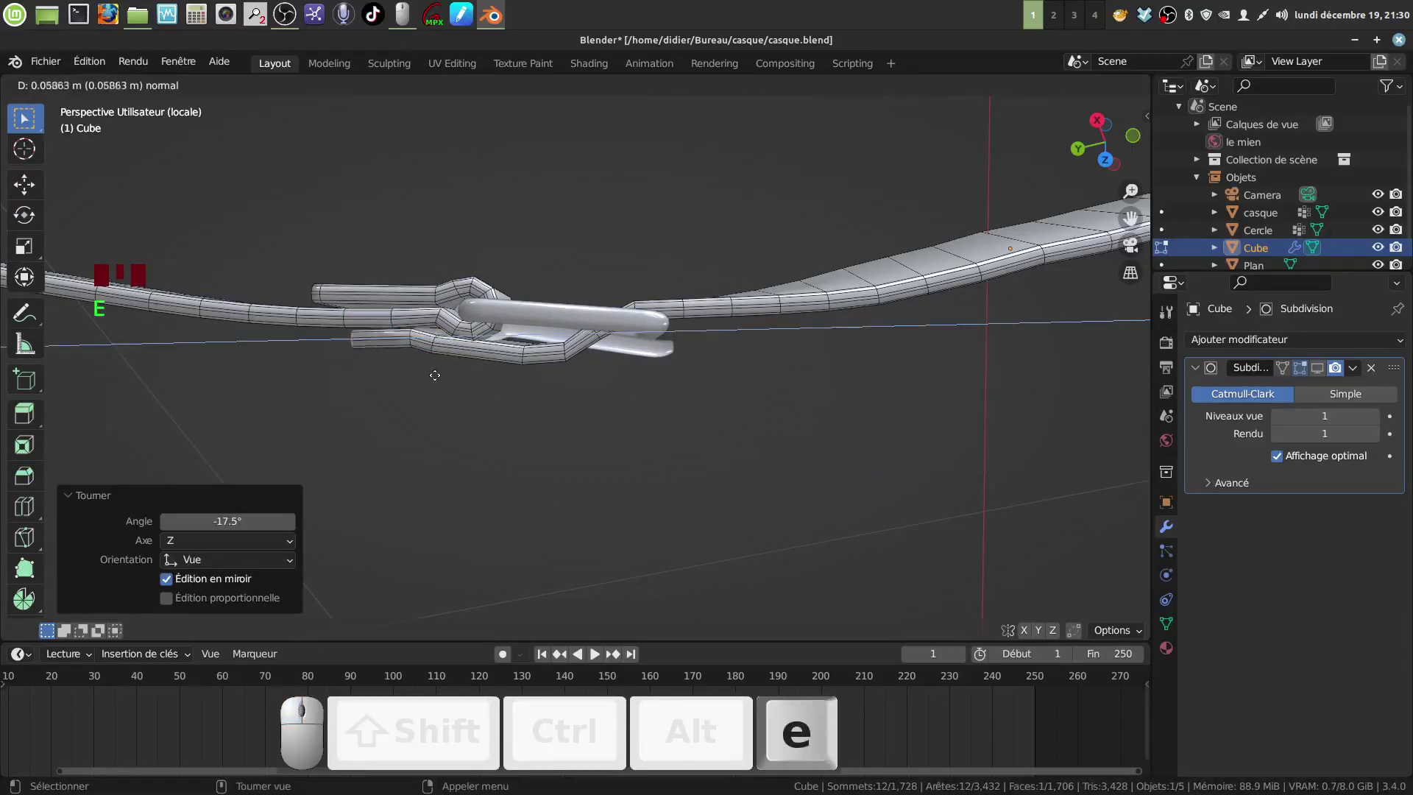
{"action": "left_click", "coordinate": [373, 363]}
- Shift the band's end face about -0.005 m in X and -0.013 m in Y using the Normal orientation
{"action": "left_click_drag", "start_coordinate": [343, 410], "coordinate": [344, 407]}
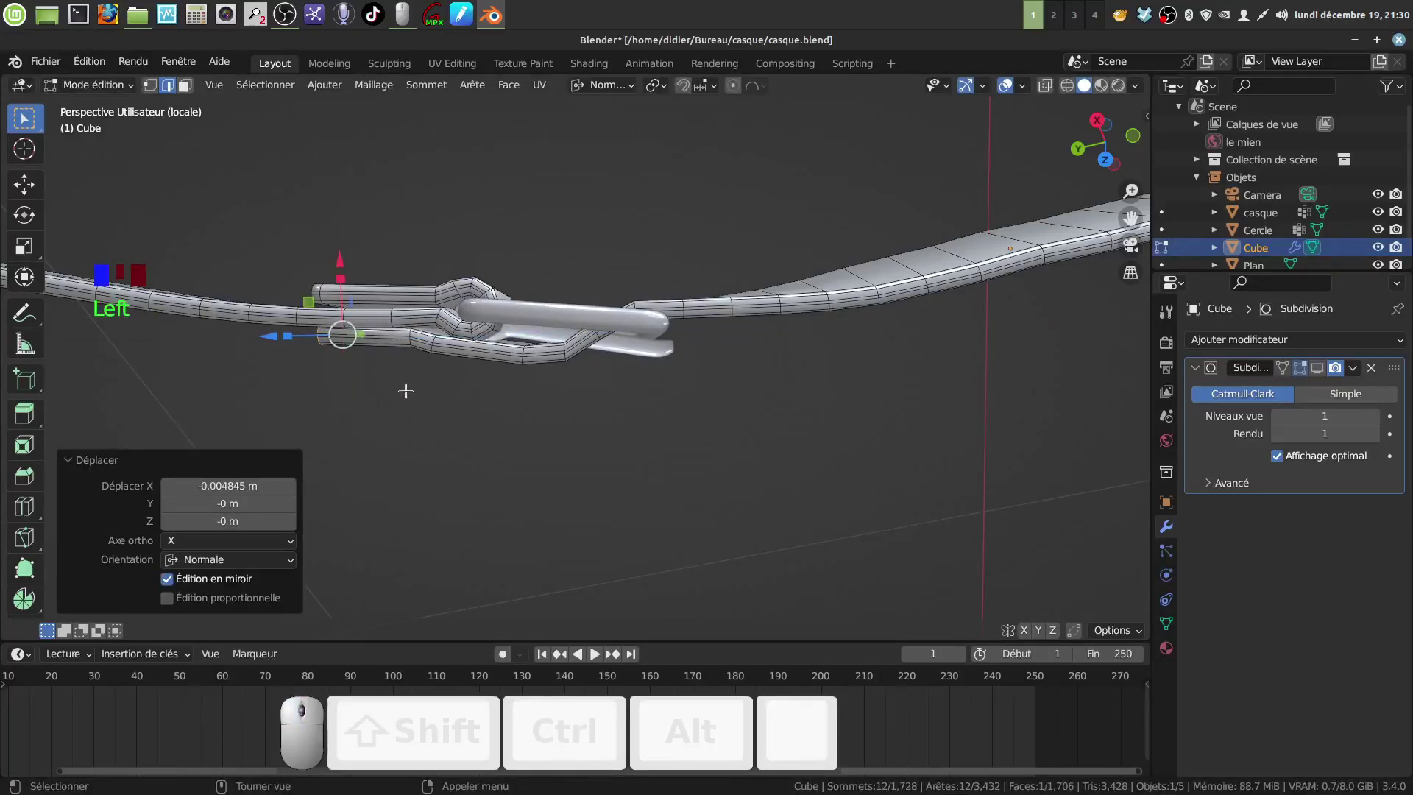
{"action": "middle_click_drag", "start_coordinate": [406, 391], "coordinate": [515, 242]}
{"action": "middle_click_drag", "start_coordinate": [567, 283], "coordinate": [666, 254], "text": "shift"}
{"action": "left_click_drag", "start_coordinate": [483, 404], "coordinate": [480, 404]}
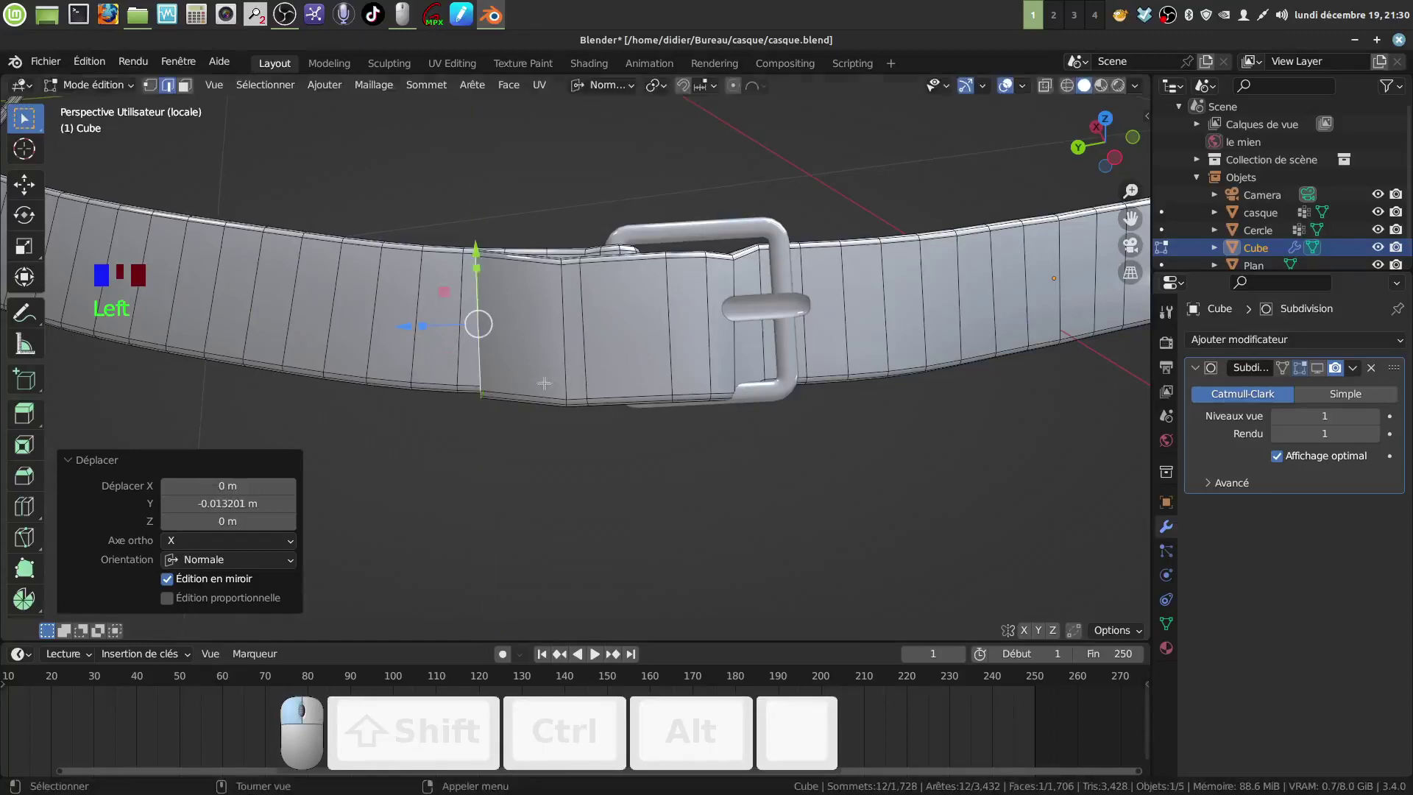
- Align the two edge loops before the strap's end, moving them about 0.005 m and 0.003 m in Z respectively
{"action": "left_click", "coordinate": [563, 349], "text": "alt"}
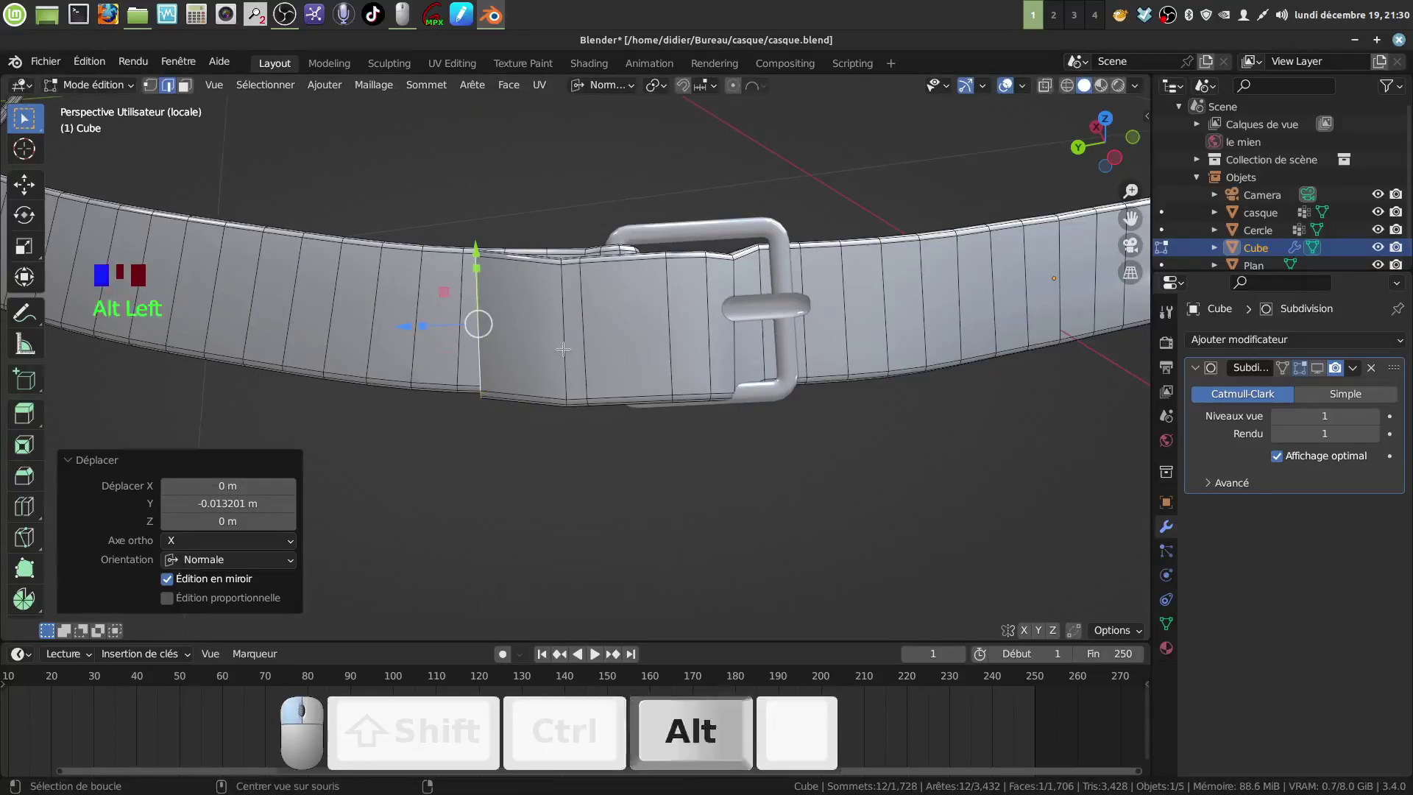
{"action": "key", "text": "g"}
{"action": "left_click", "coordinate": [589, 427]}
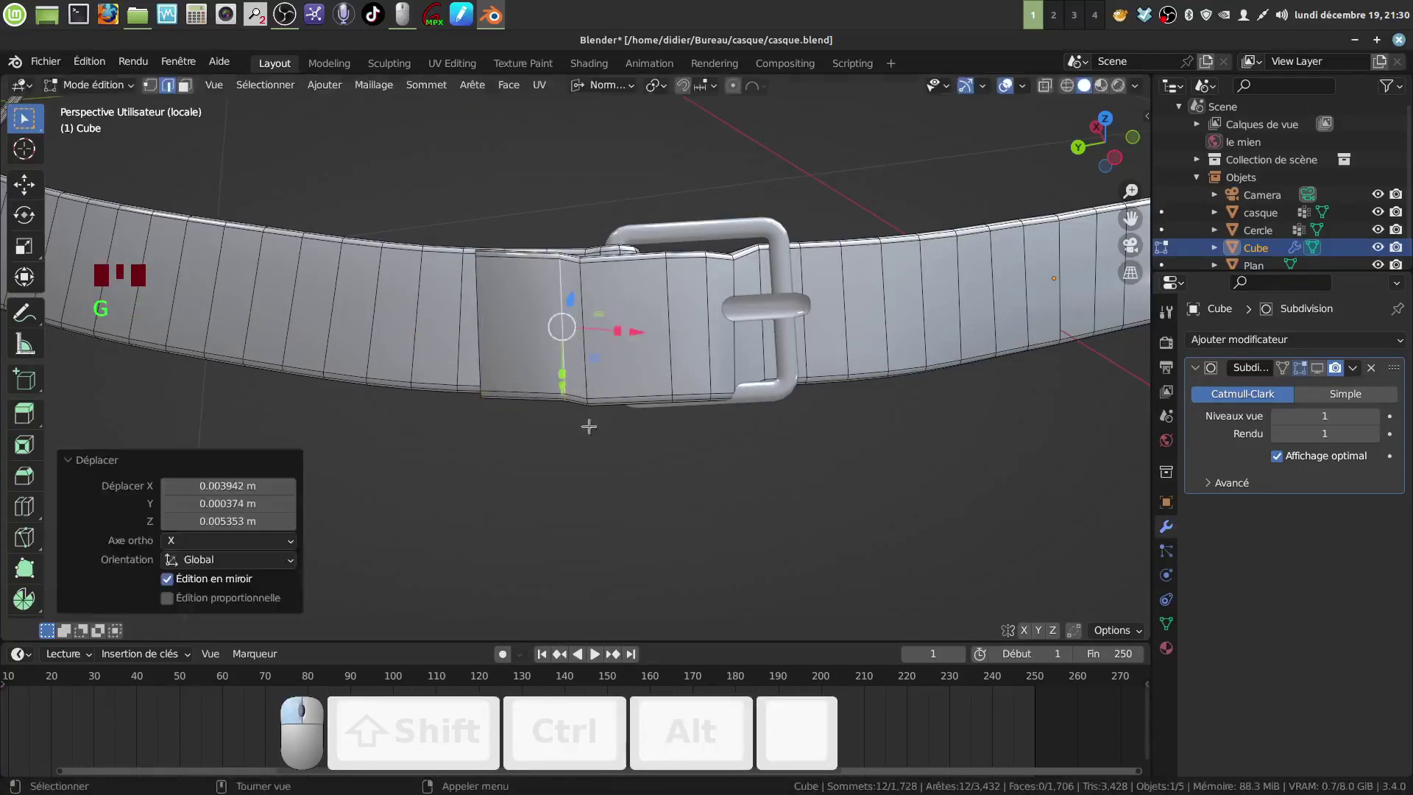
{"action": "left_click", "coordinate": [589, 378], "text": "alt"}
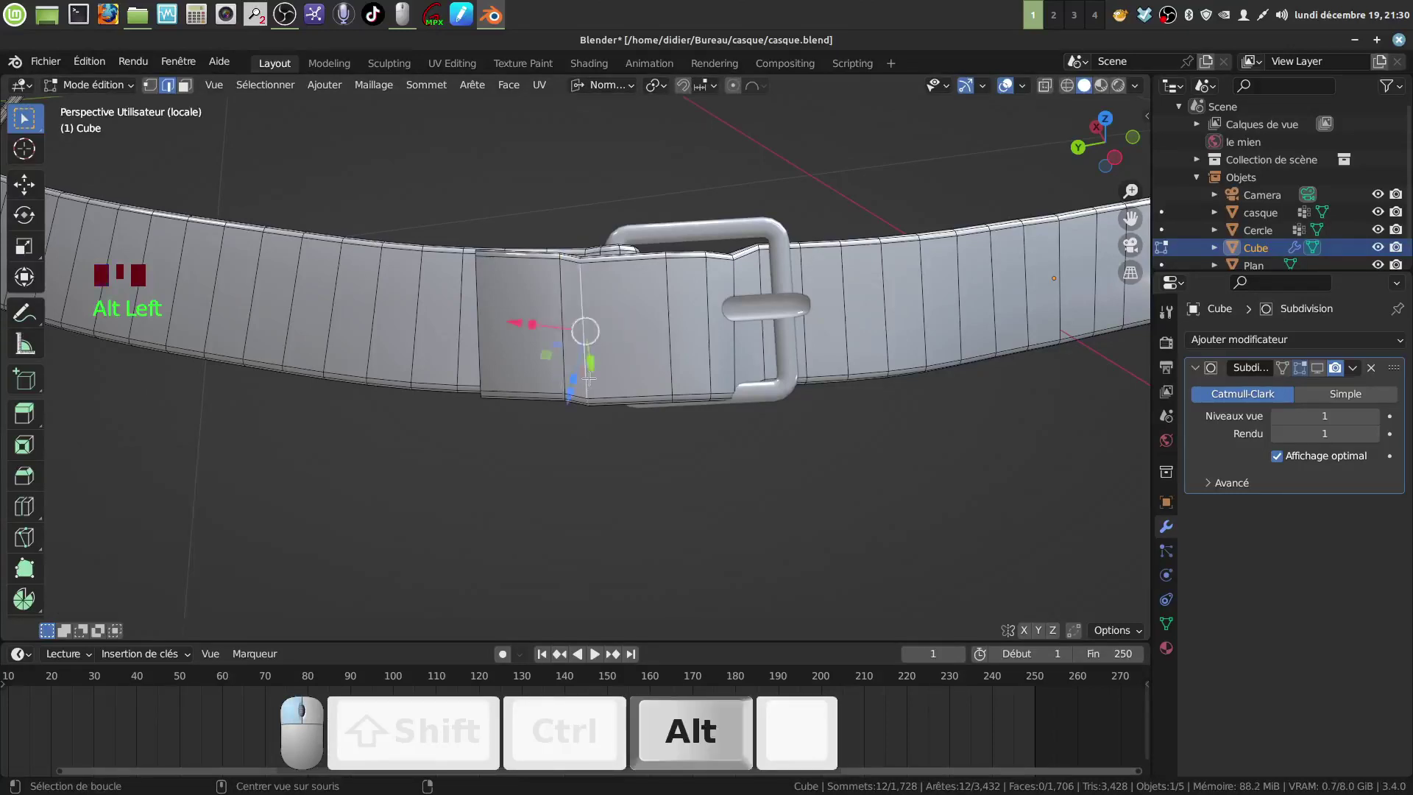
{"action": "key", "text": "g"}
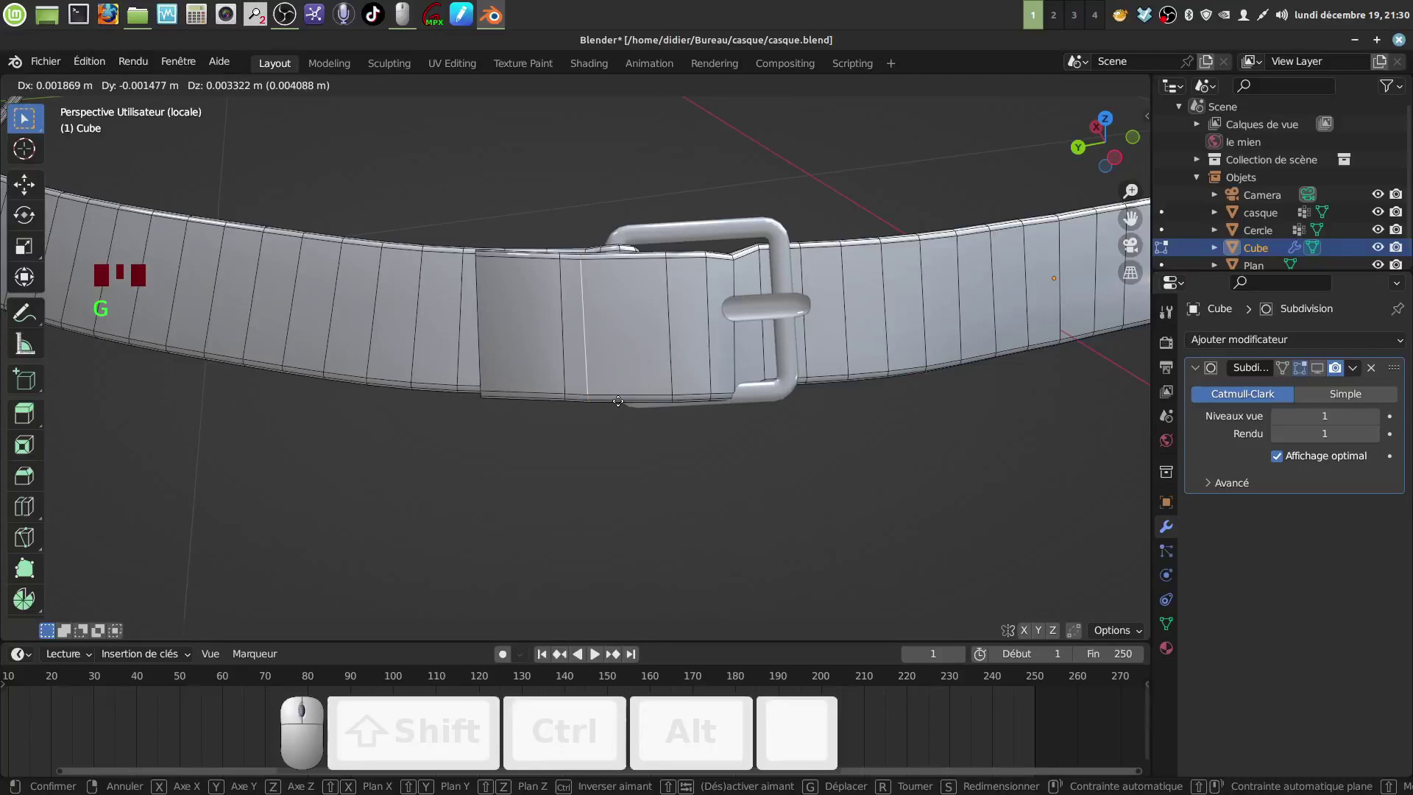
{"action": "left_click", "coordinate": [618, 401]}
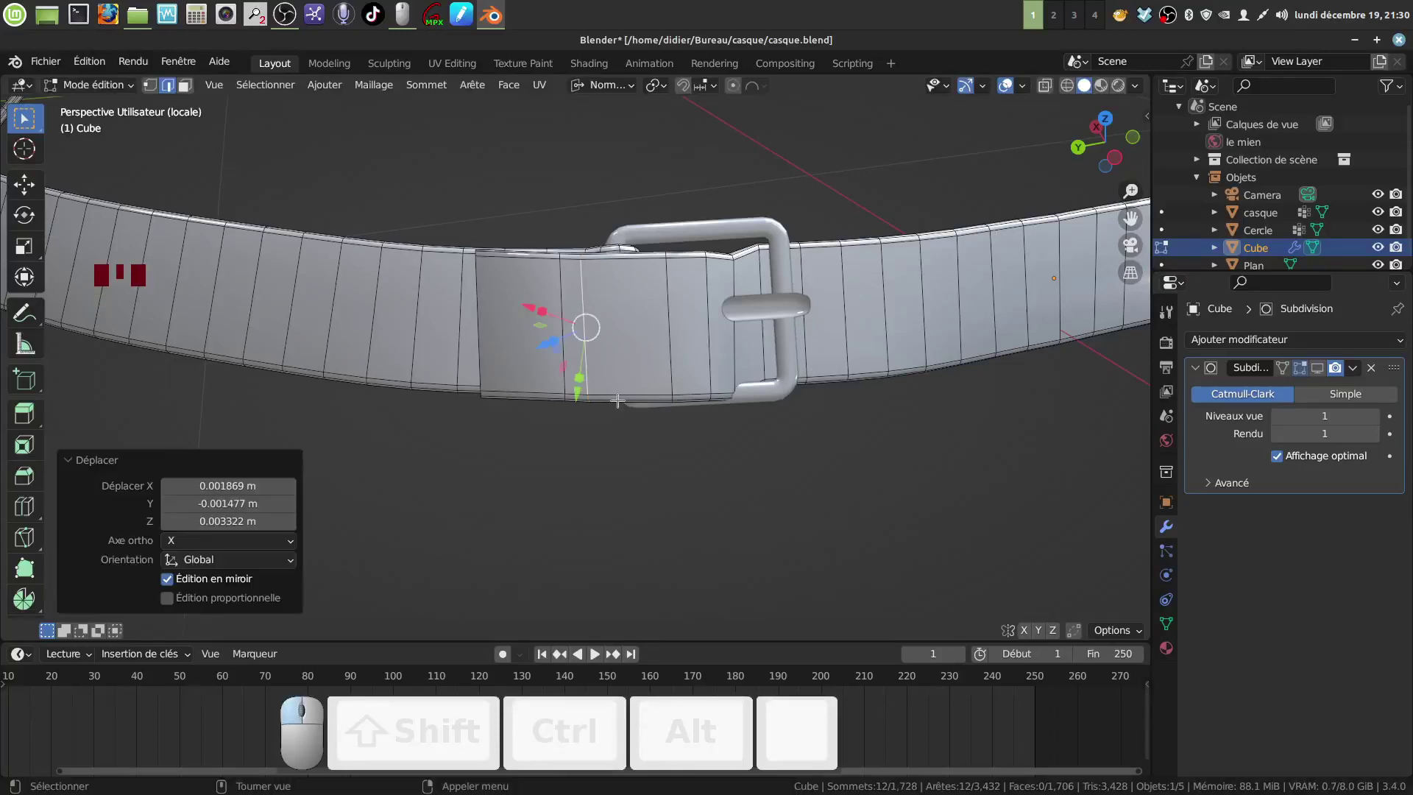
- Rotate the strap's end loop about 6° in the view plane and extrude it about 0.09 m along its normal
{"action": "left_click", "coordinate": [480, 354], "text": "alt"}
{"action": "middle_click_drag", "start_coordinate": [480, 353], "coordinate": [539, 403]}
{"action": "key", "text": "r"}
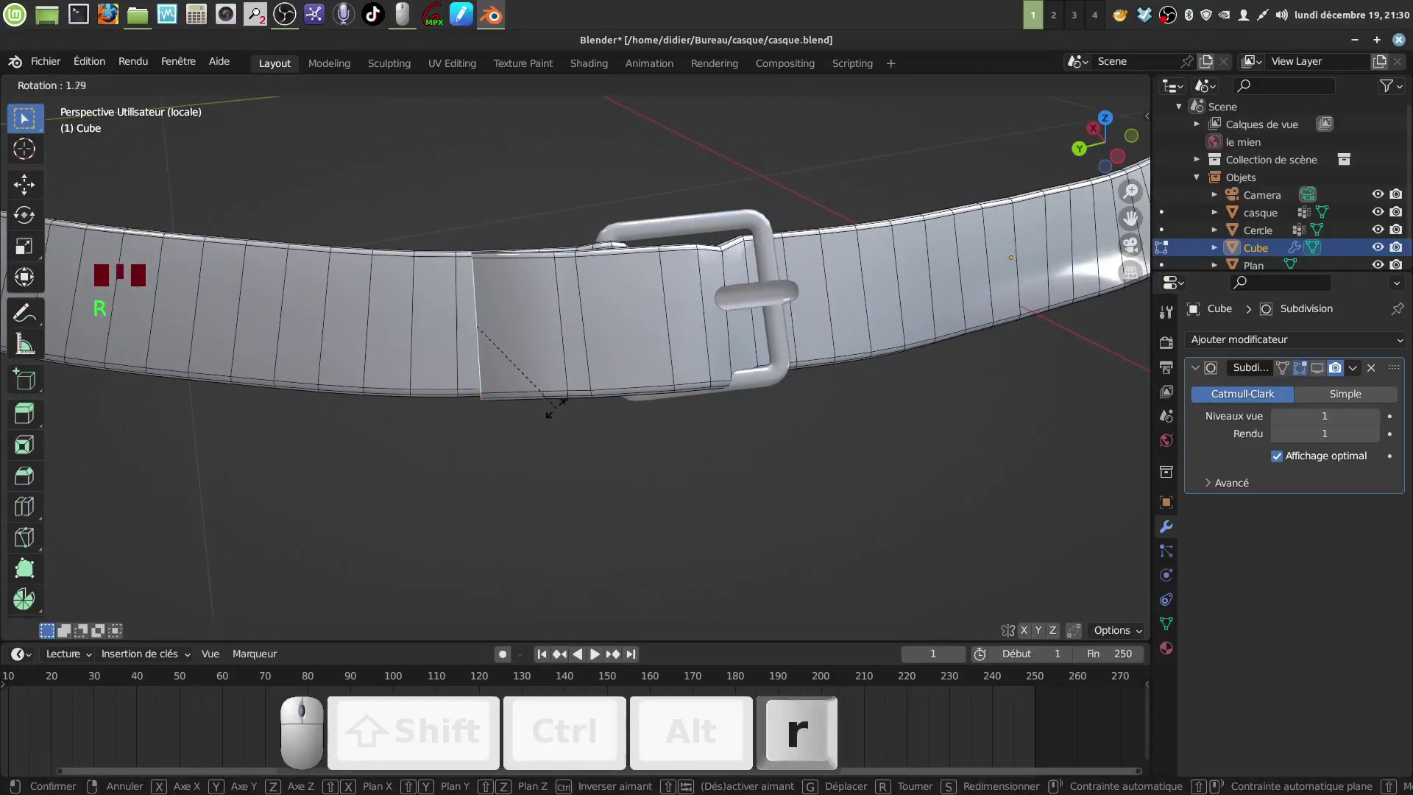
{"action": "left_click", "coordinate": [546, 409]}
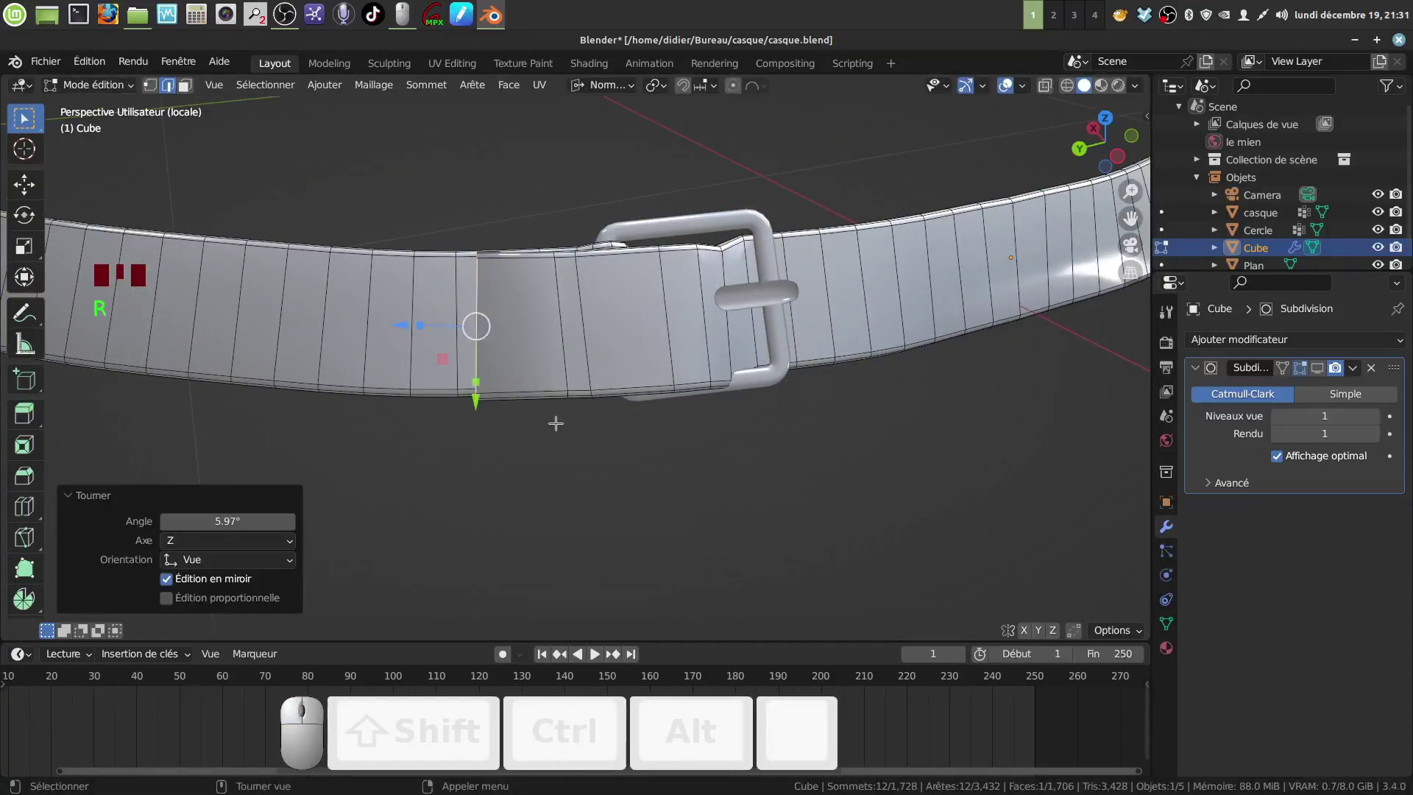
{"action": "key", "text": "e"}
{"action": "right_click", "coordinate": [556, 423]}
{"action": "left_click_drag", "start_coordinate": [401, 324], "coordinate": [322, 317]}
{"action": "scroll", "coordinate": [471, 397], "scroll_direction": "down", "scroll_amount": 2}
{"action": "mouse_move", "coordinate": [471, 390]}
{"action": "middle_mouse_down"}
{"action": "mouse_move", "coordinate": [420, 473]}
{"action": "mouse_move", "coordinate": [444, 542]}
{"action": "mouse_move", "coordinate": [429, 559]}
{"action": "mouse_move", "coordinate": [467, 457]}
{"action": "mouse_move", "coordinate": [468, 402]}
{"action": "middle_mouse_up"}
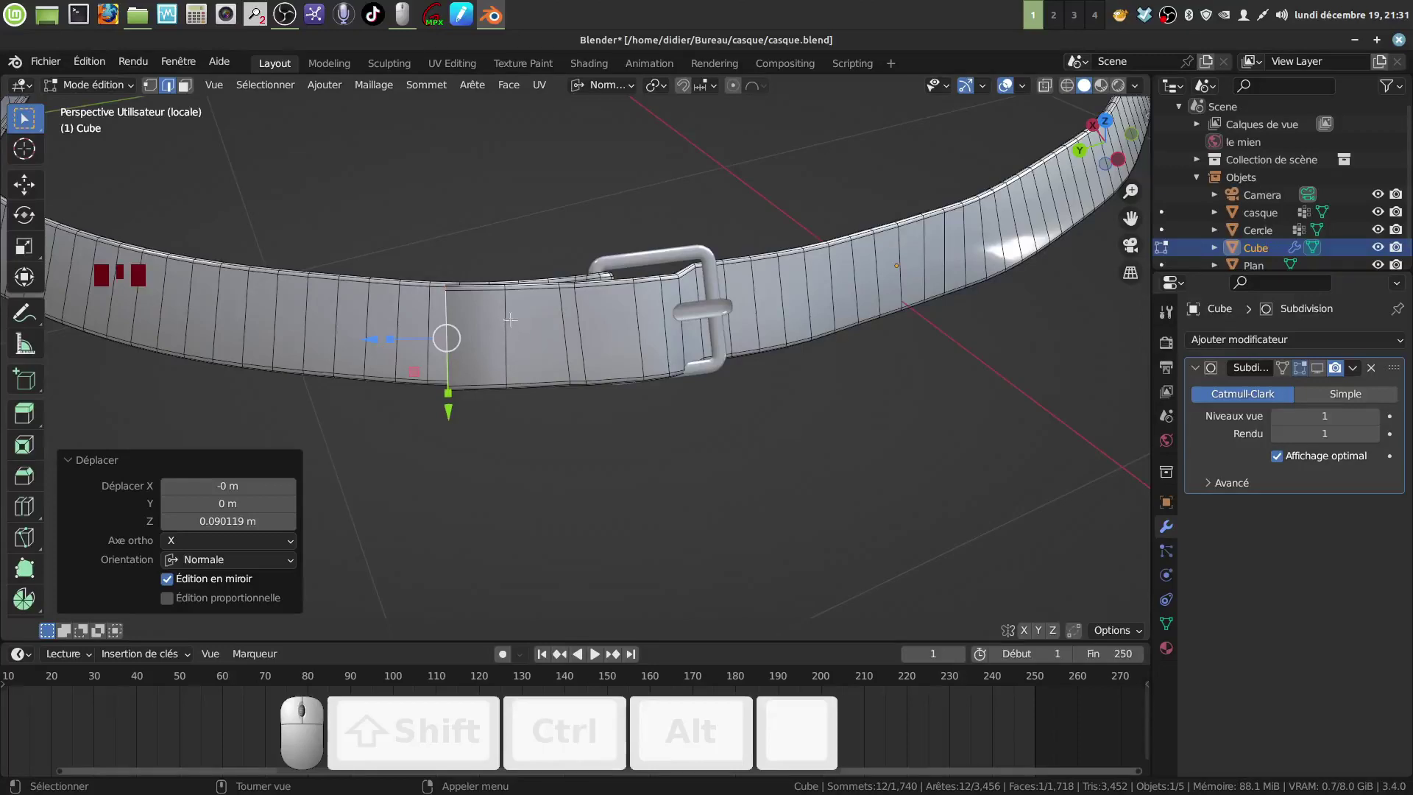
- Rotate the strap's end face about -15.1° in the view plane and extrude it about 0.116 m along its normal
{"action": "middle_click_drag", "start_coordinate": [519, 345], "coordinate": [492, 542]}
{"action": "middle_click_drag", "start_coordinate": [493, 448], "coordinate": [501, 434]}
{"action": "key", "text": "r"}
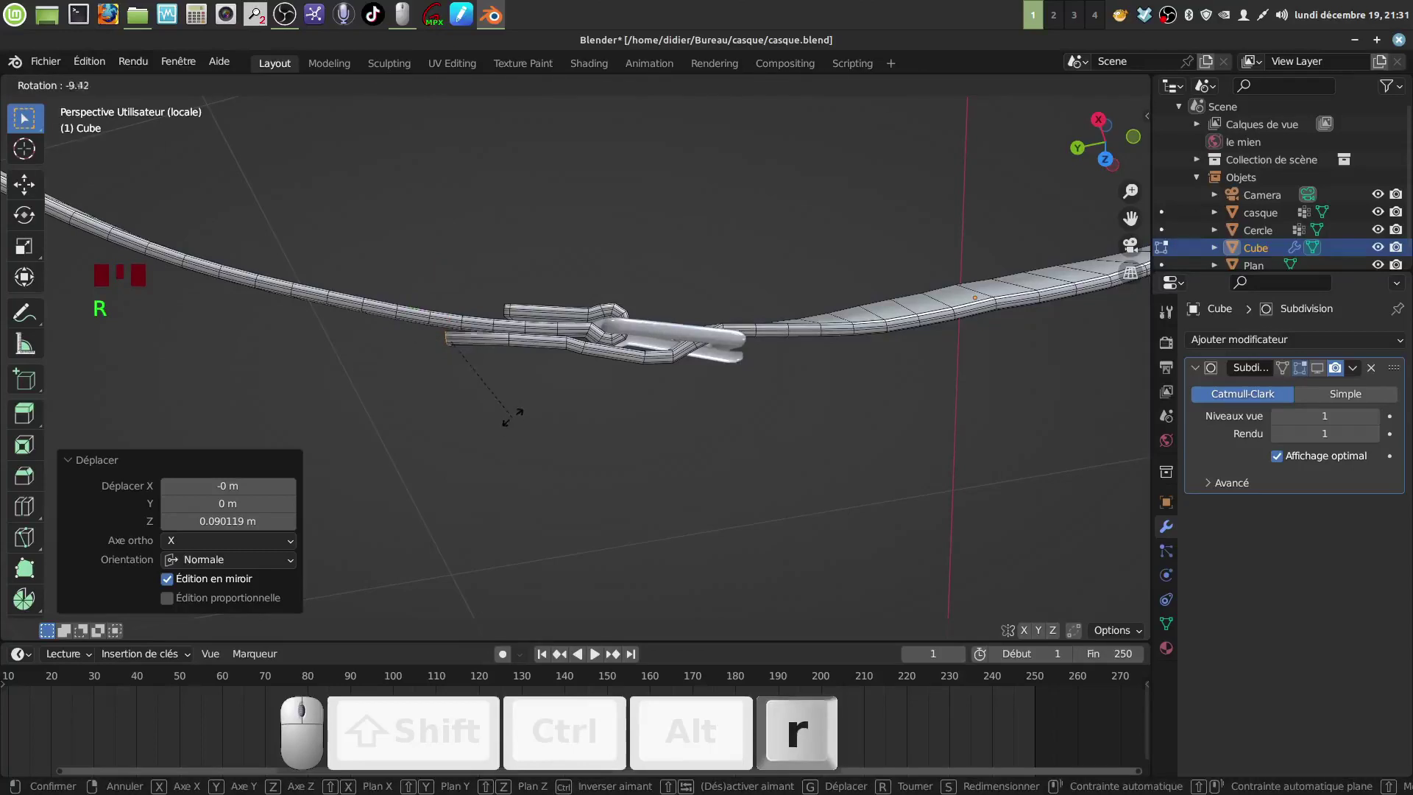
{"action": "left_click", "coordinate": [522, 413]}
{"action": "key", "text": "e"}
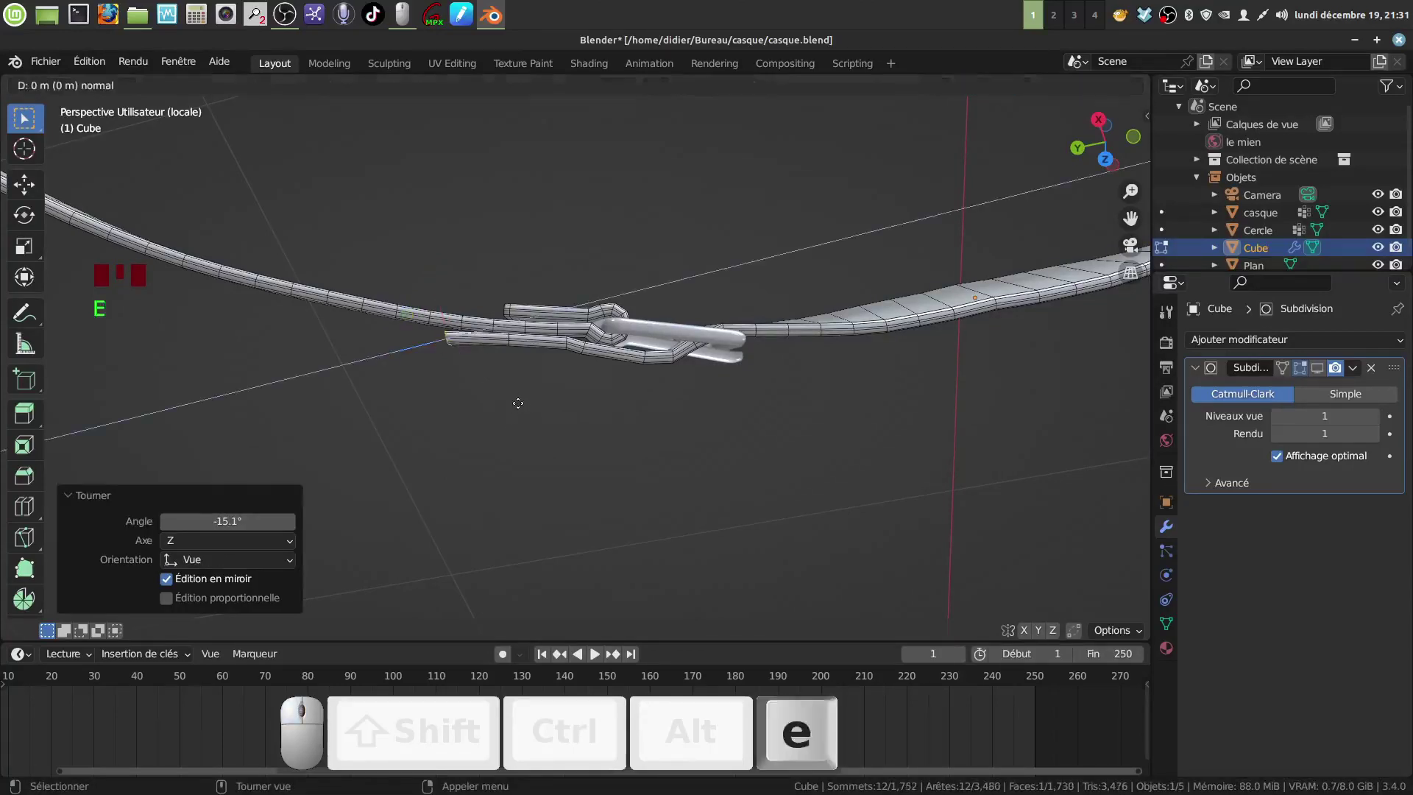
{"action": "left_click", "coordinate": [441, 413]}
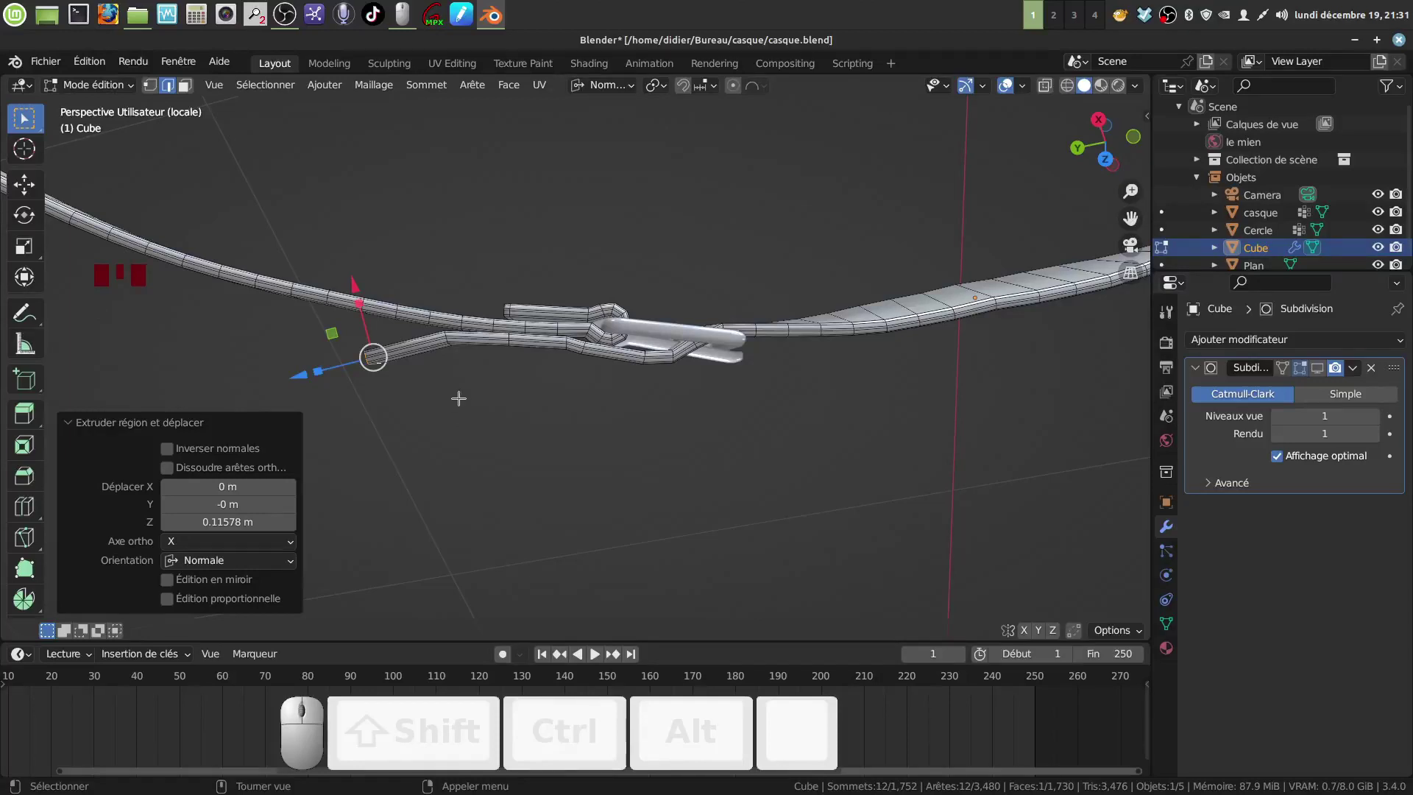
- Extend the strap's end with extrusions of about 0.093 m and 0.109 m, rotating the end face about 23.4° around its normal Y between them
{"action": "mouse_move", "coordinate": [458, 398]}
{"action": "middle_mouse_down"}
{"action": "mouse_move", "coordinate": [467, 275]}
{"action": "mouse_move", "coordinate": [448, 417]}
{"action": "mouse_move", "coordinate": [473, 402]}
{"action": "middle_mouse_up"}
{"action": "key", "text": "e"}
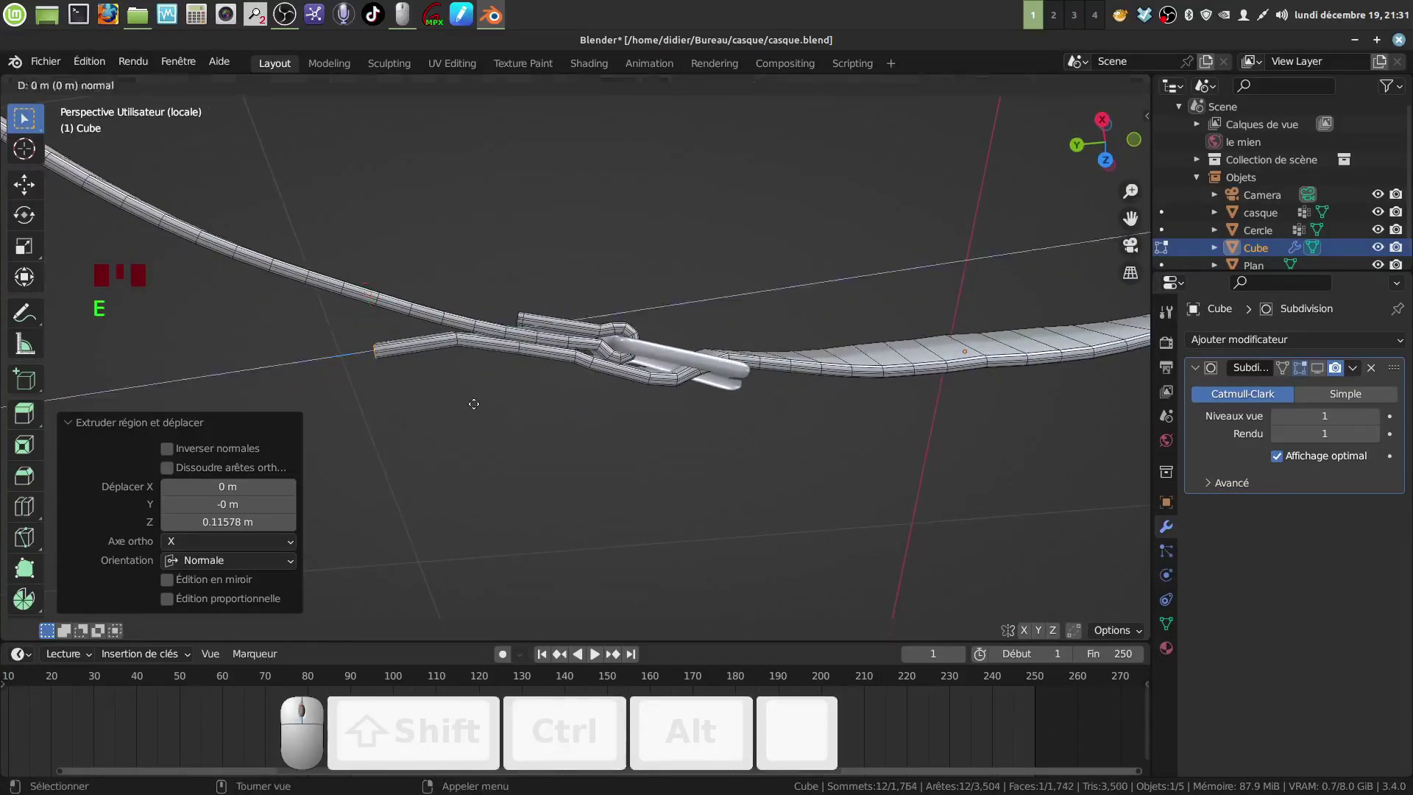
{"action": "left_click", "coordinate": [329, 372]}
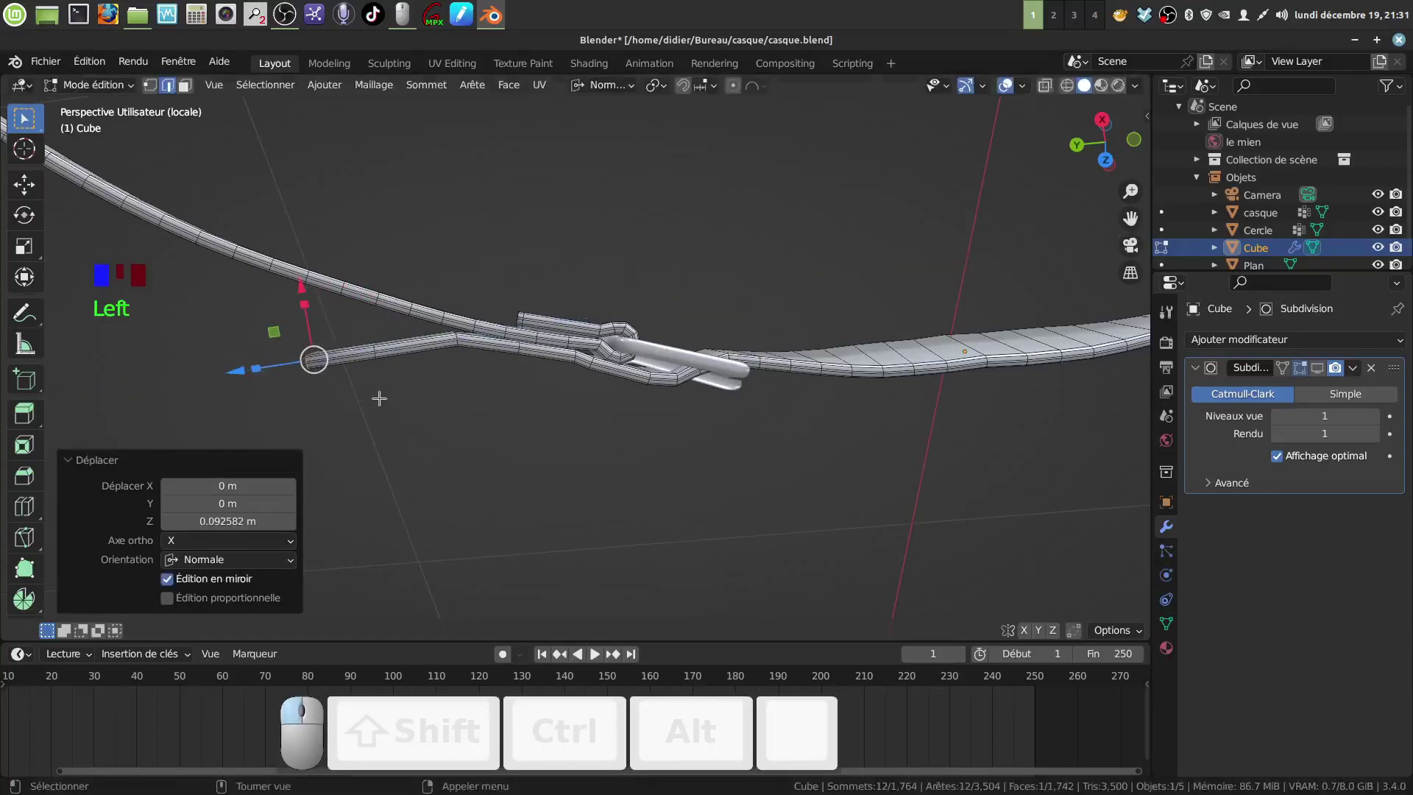
{"action": "key", "text": "r"}
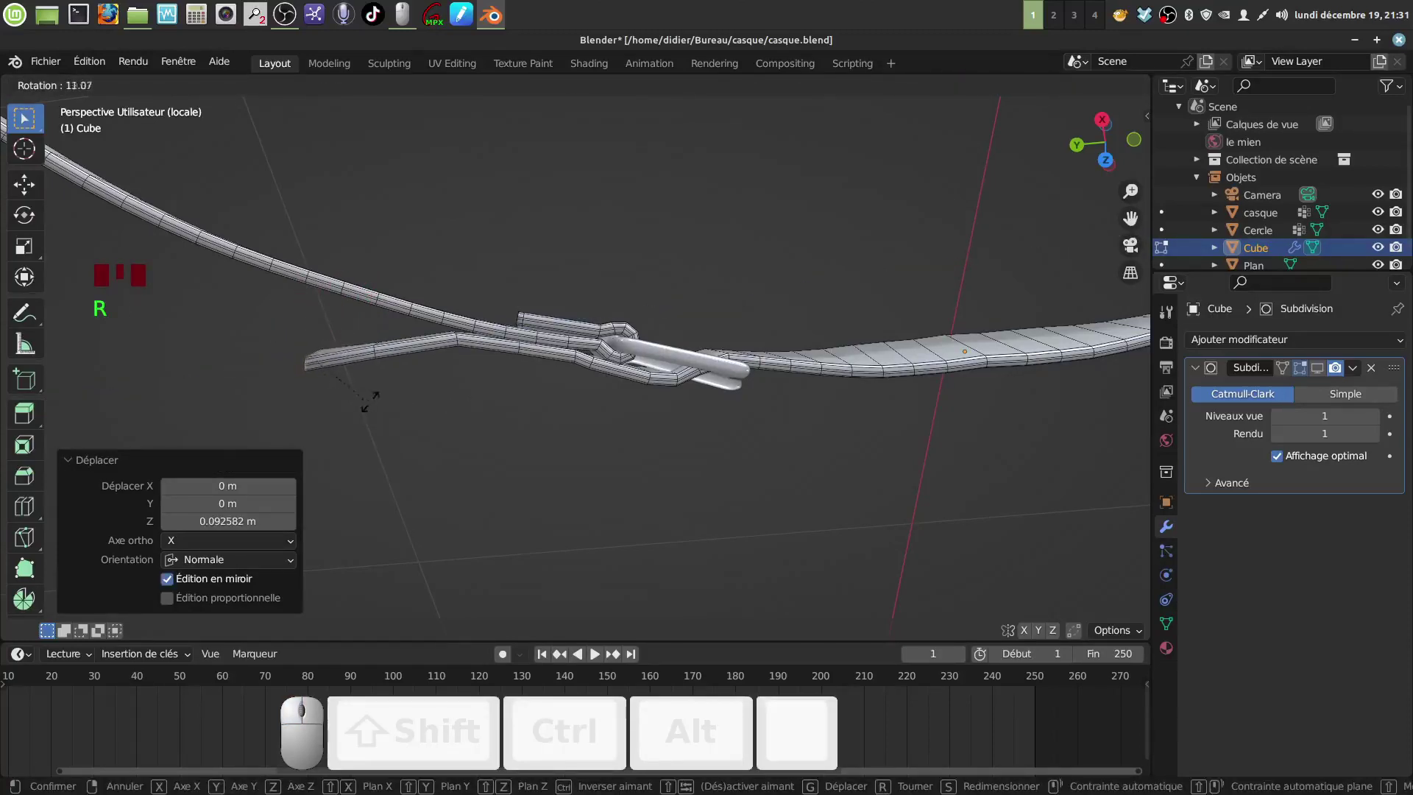
{"action": "left_click", "coordinate": [379, 389]}
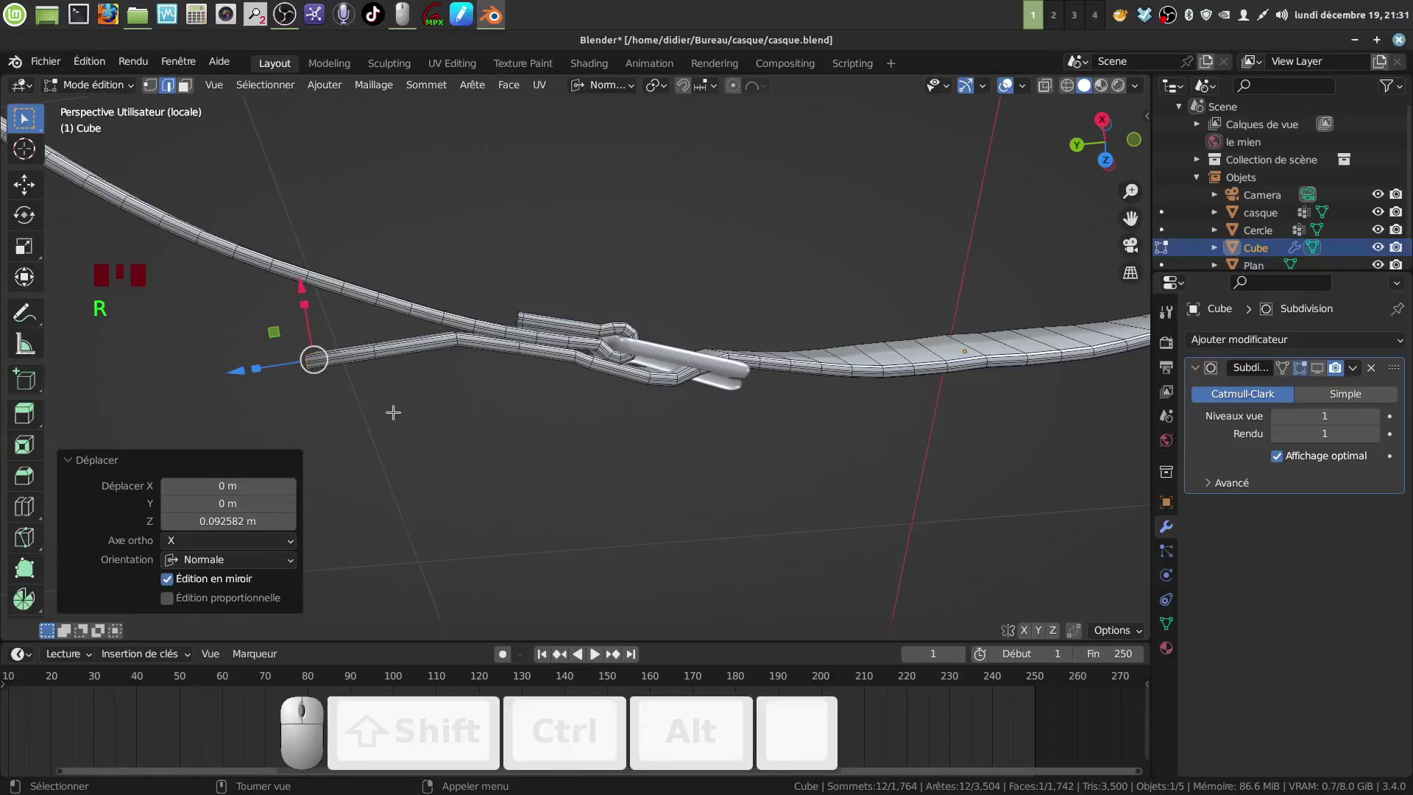
{"action": "key", "text": "r"}
{"action": "key", "text": "y"}
{"action": "left_click", "coordinate": [353, 421]}
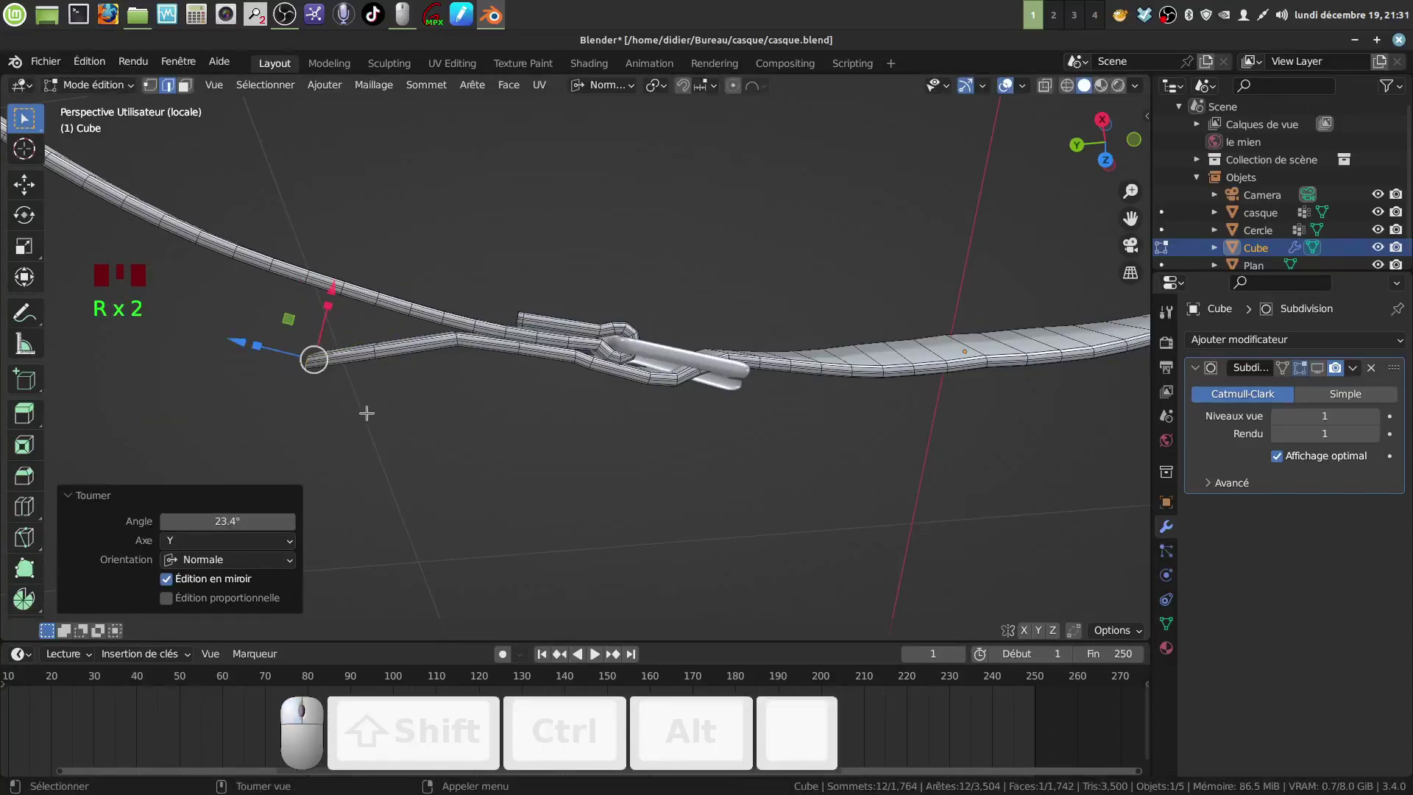
{"action": "key", "text": "e"}
{"action": "left_click", "coordinate": [313, 394]}
- Move the strap's edge loop under the buckle prong about 0.002 m in X, -0.001 m in Y and 0.004 m in Z
{"action": "middle_click_drag", "start_coordinate": [313, 394], "coordinate": [467, 310]}
{"action": "scroll", "coordinate": [467, 310], "scroll_direction": "up", "scroll_amount": 3}
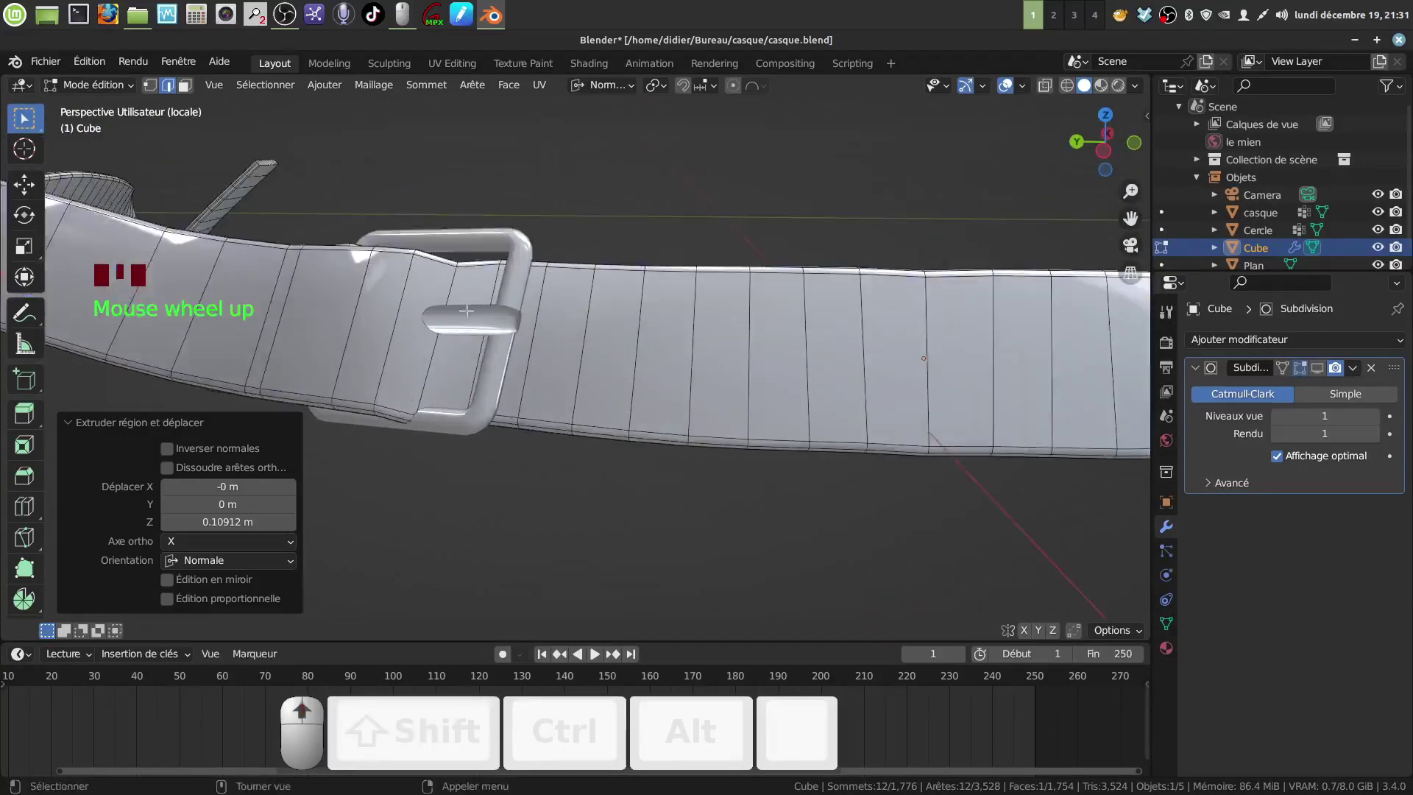
{"action": "left_click", "coordinate": [453, 289], "text": "alt"}
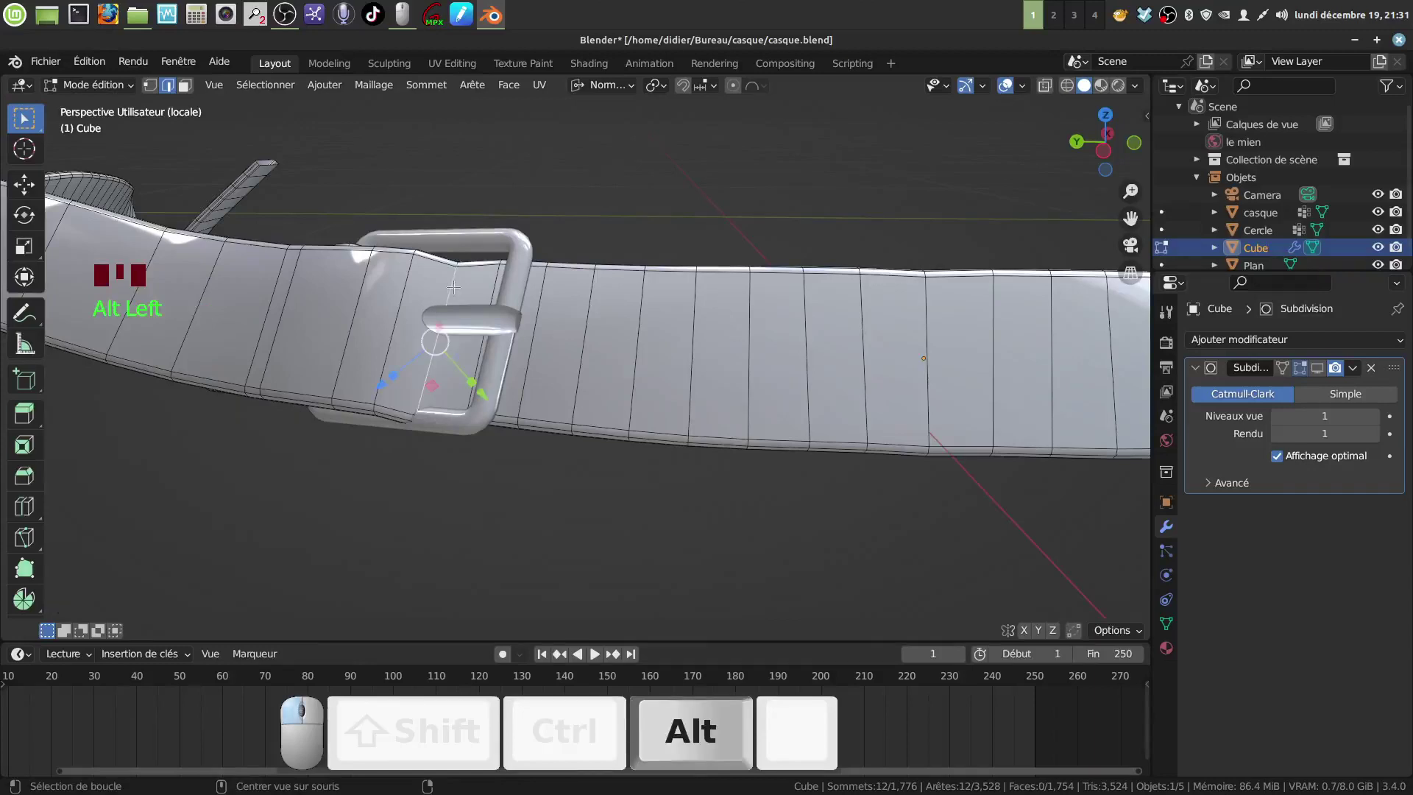
{"action": "middle_click_drag", "start_coordinate": [453, 288], "coordinate": [507, 340]}
{"action": "key", "text": "g"}
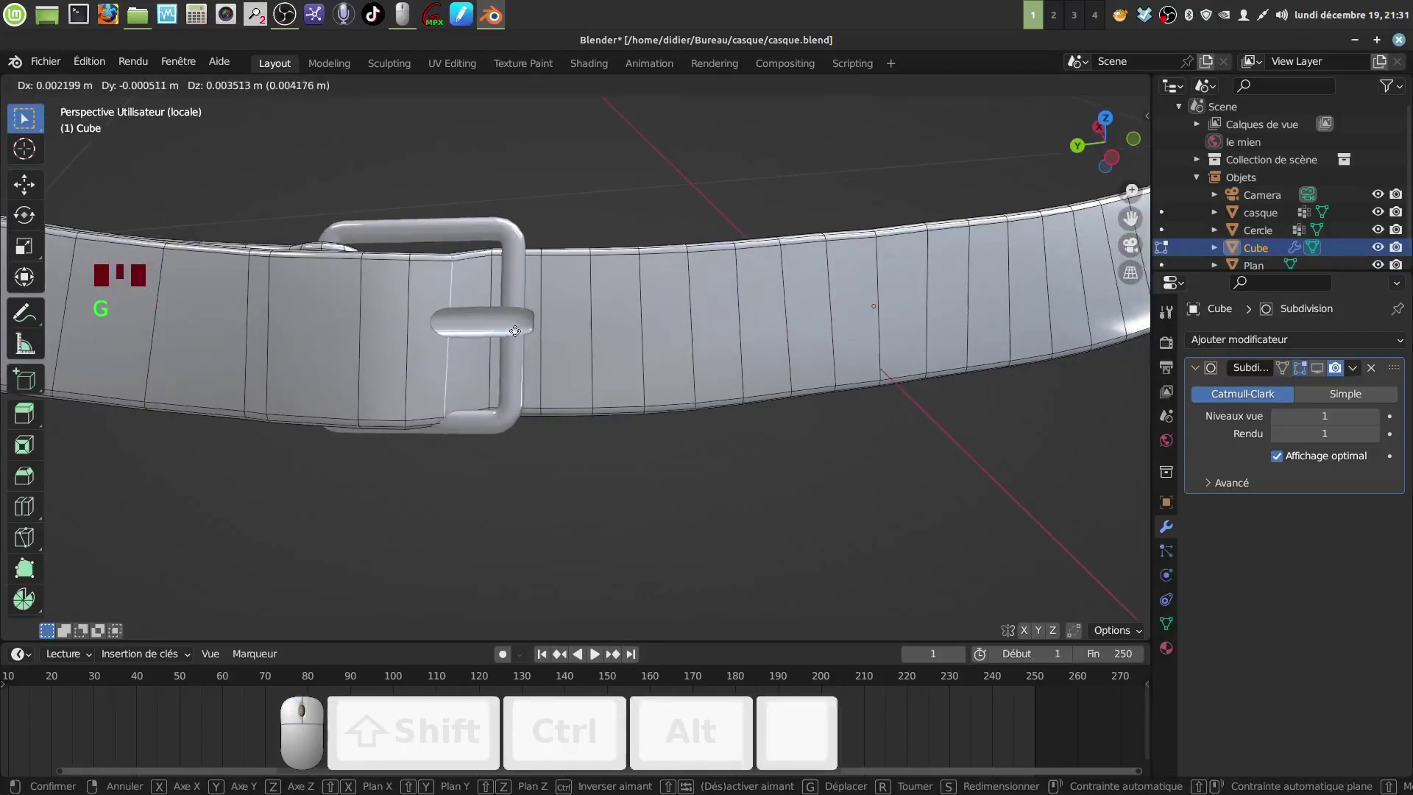
{"action": "left_click", "coordinate": [516, 330]}
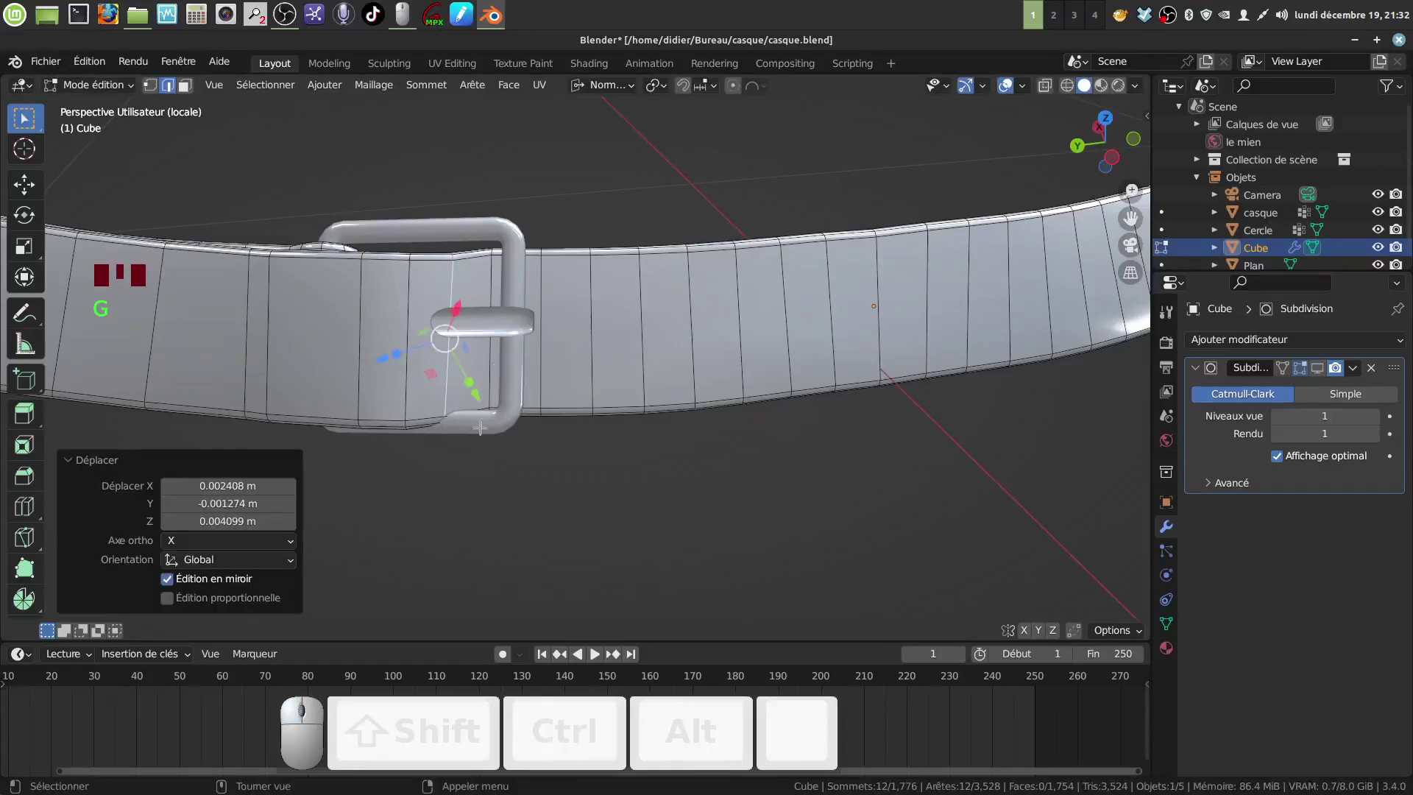
- Expand the edge-loop selection at the buckle twice and move it about 0.003 m in X, -0.001 m in Y and 0.008 m in Z
{"action": "middle_click_drag", "start_coordinate": [480, 427], "coordinate": [407, 385]}
{"action": "scroll", "coordinate": [398, 388], "scroll_direction": "down", "scroll_amount": 3}
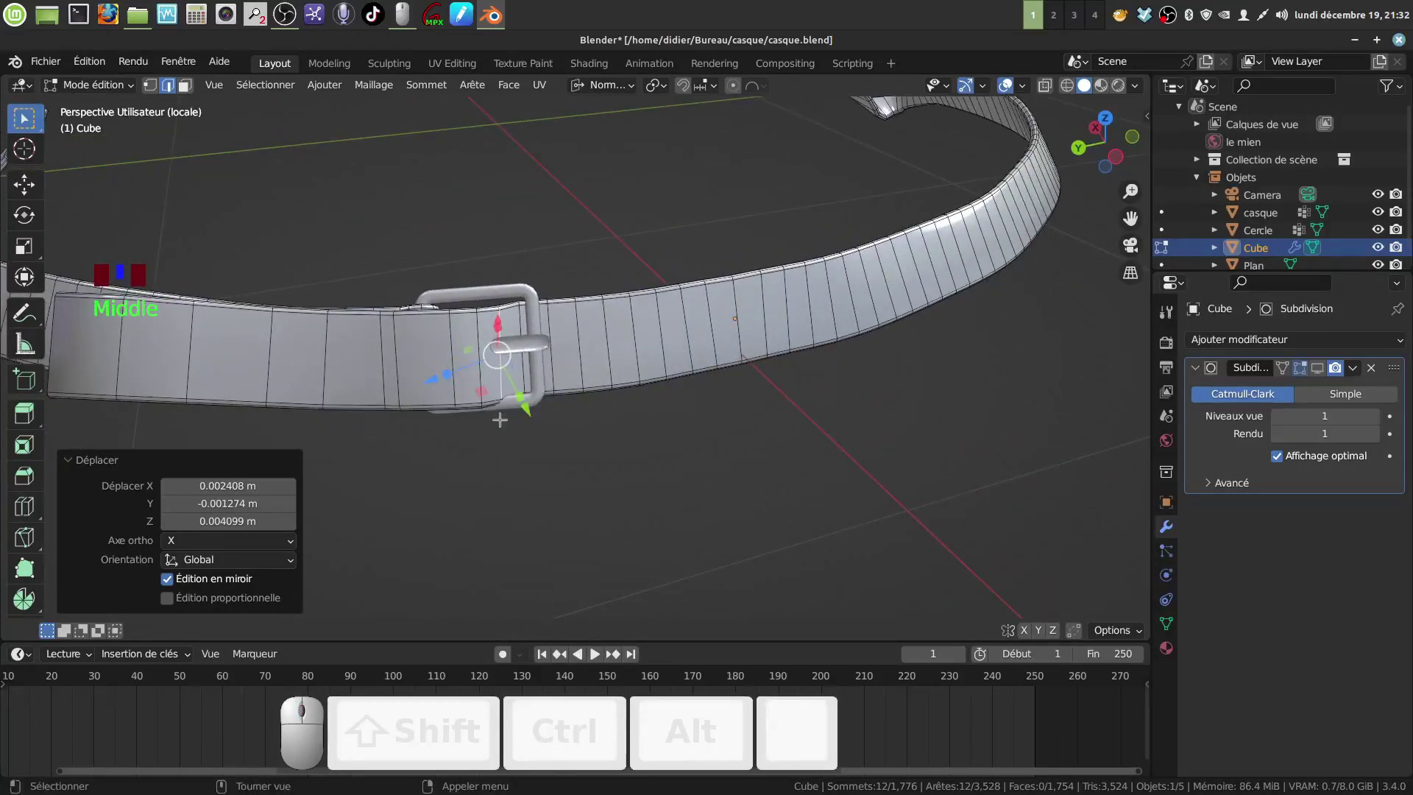
{"action": "key", "text": "ctrl"}
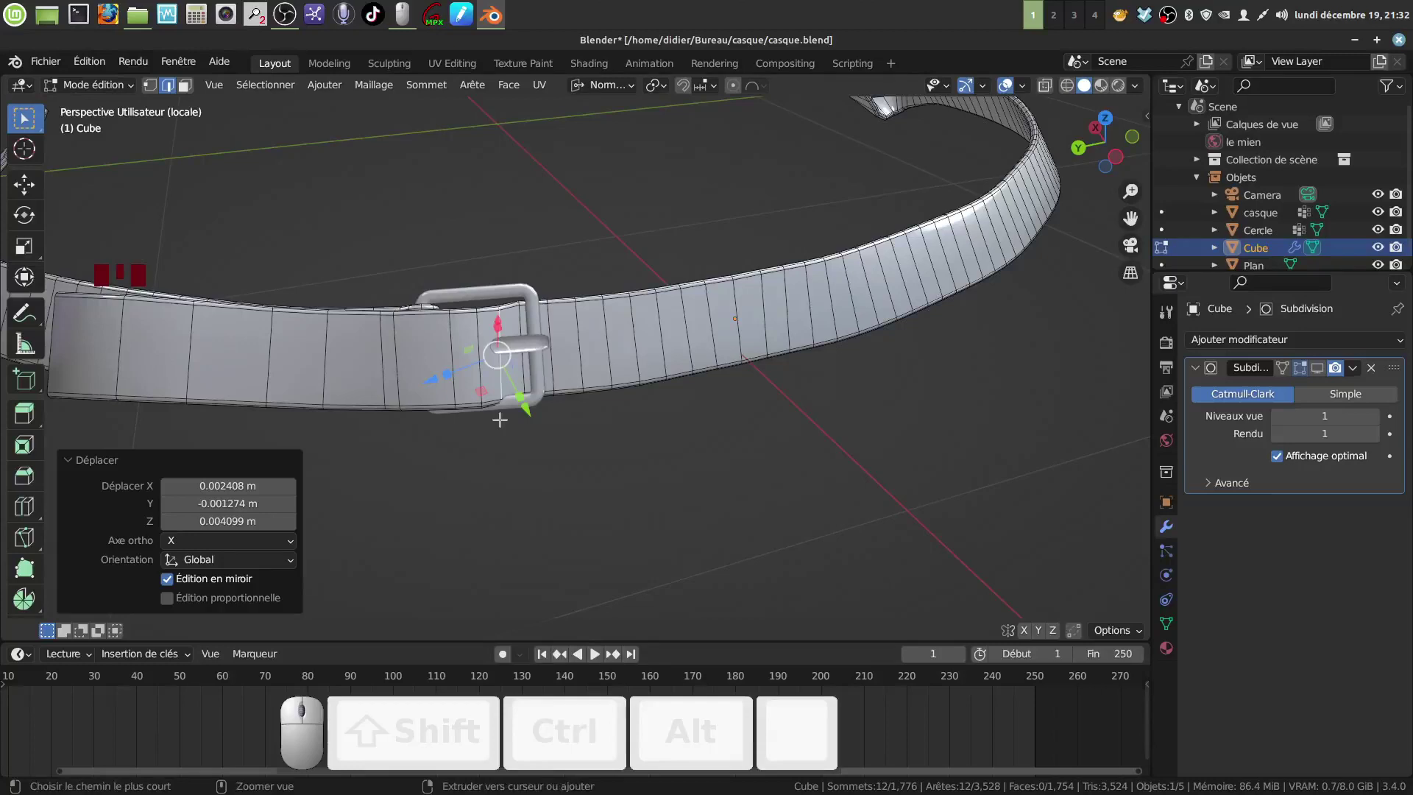
{"action": "key", "text": "ctrl+KP_Add"}
{"action": "key", "text": "ctrl+KP_Add"}
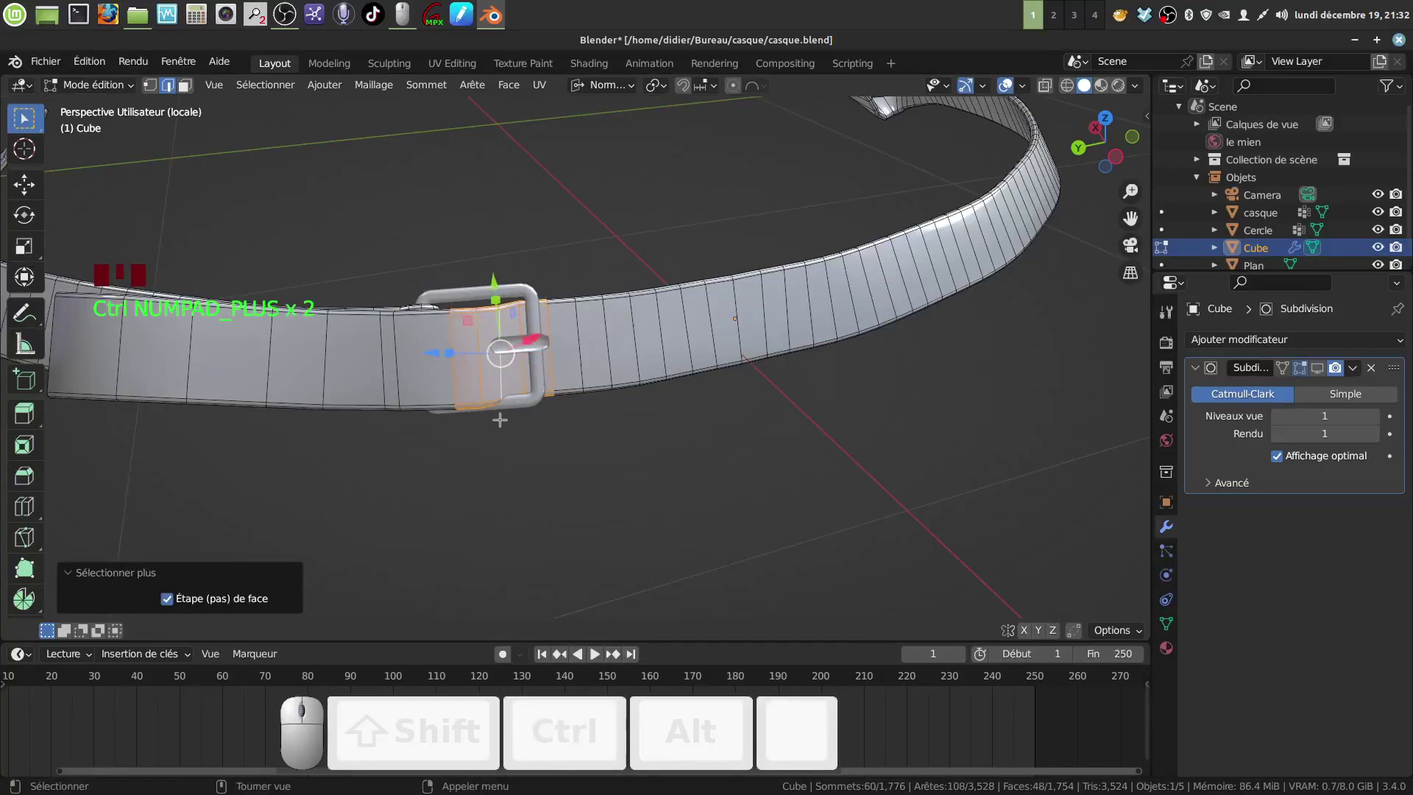
{"action": "middle_click_drag", "start_coordinate": [510, 366], "coordinate": [486, 356]}
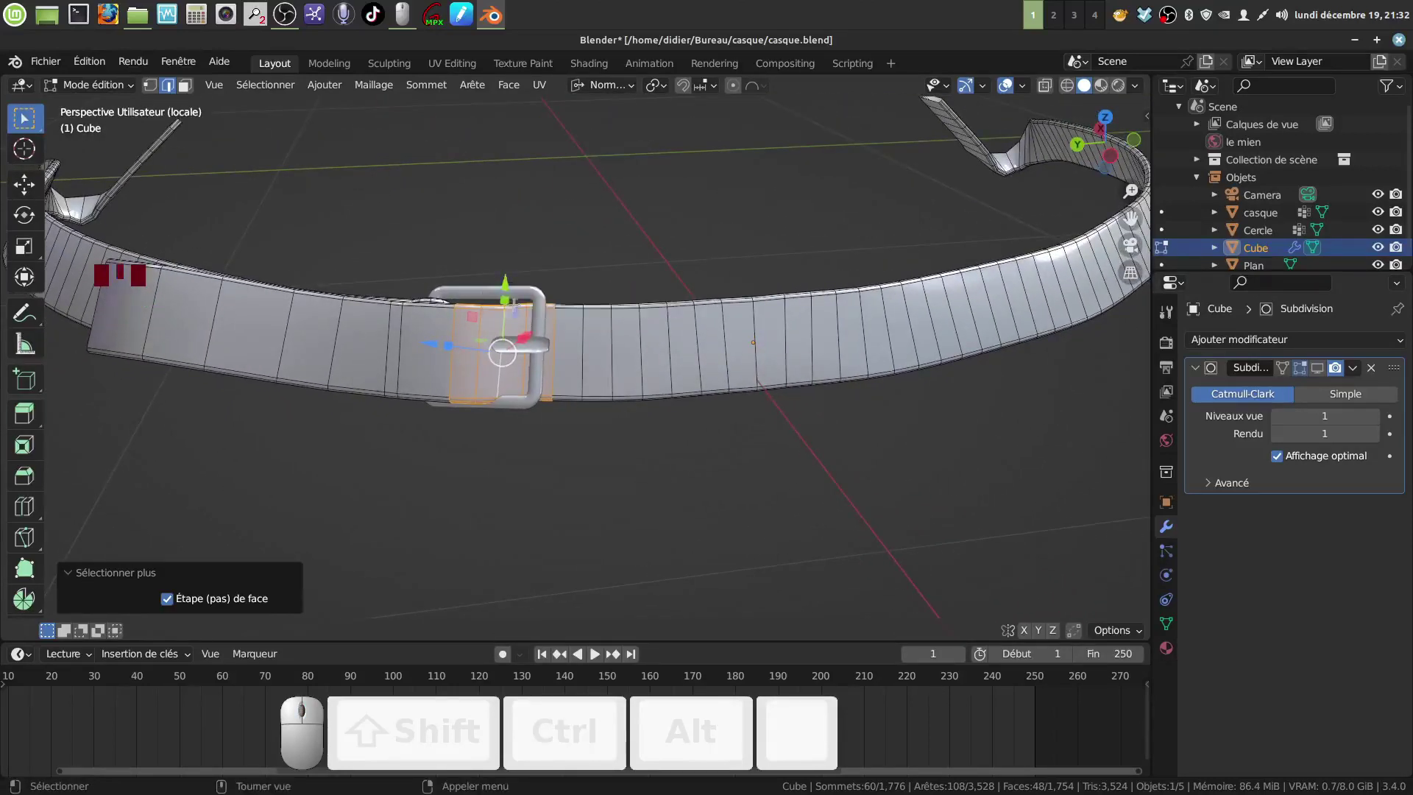
{"action": "middle_click_drag", "start_coordinate": [643, 466], "coordinate": [647, 451]}
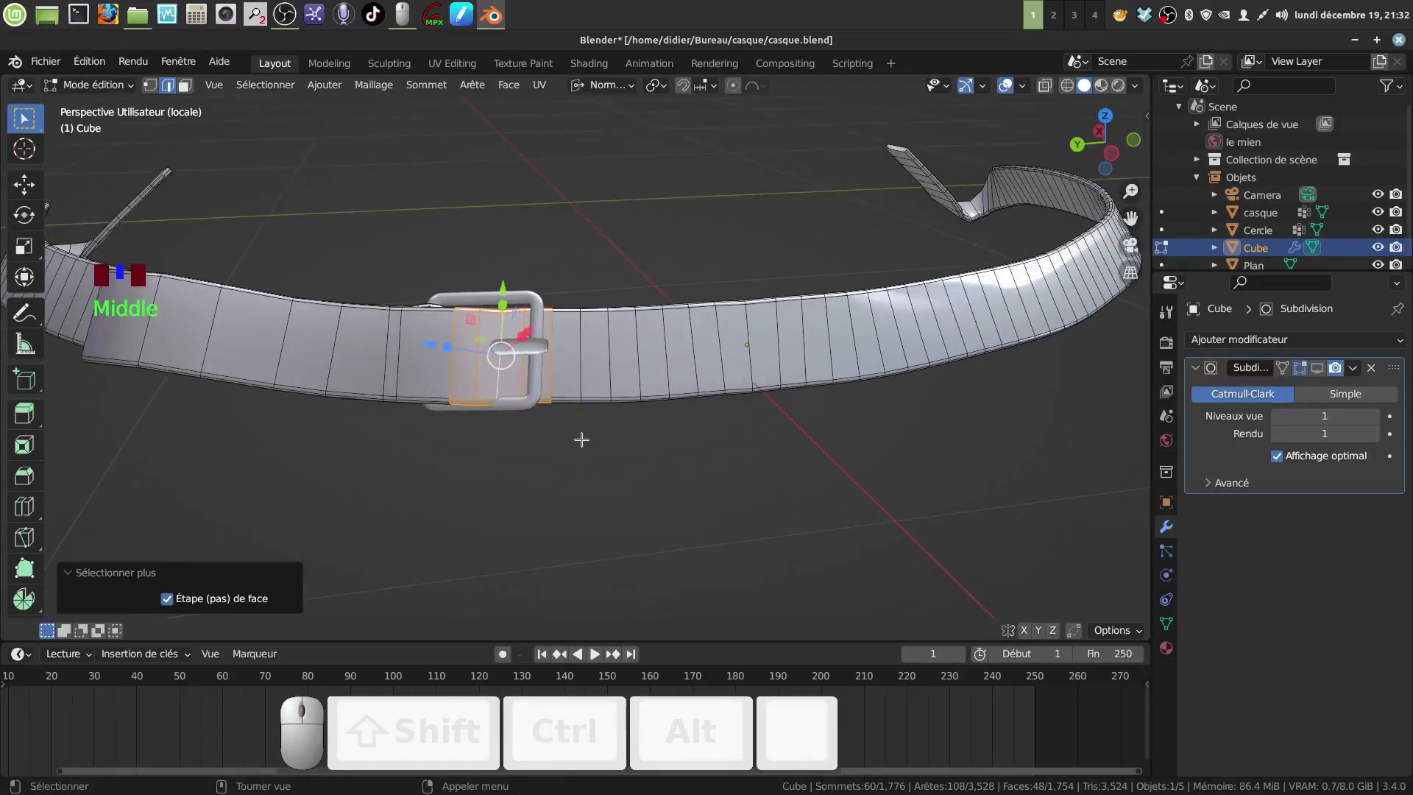
{"action": "key", "text": "g"}
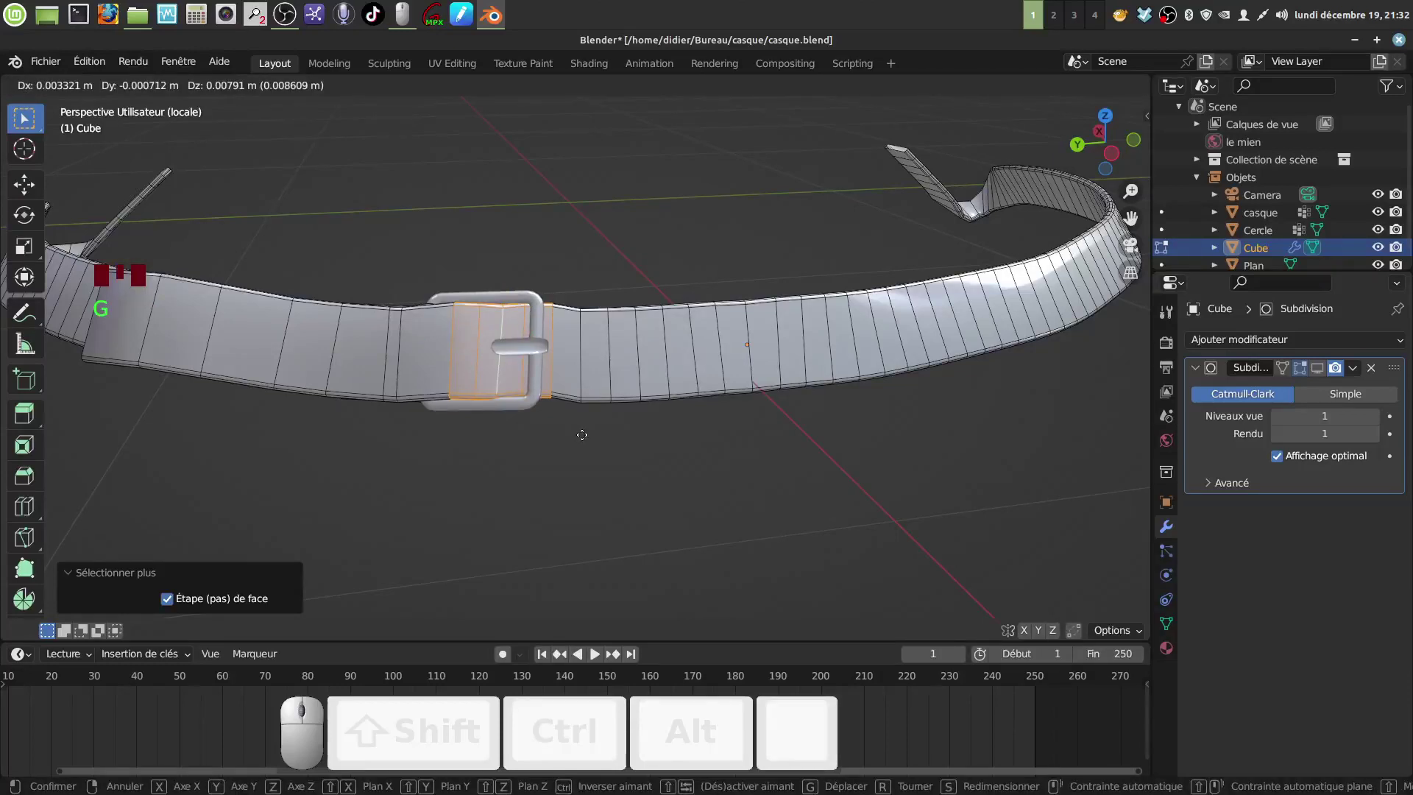
{"action": "left_click", "coordinate": [581, 434]}
- Check the band in Object Mode, enable the Subdivision modifier's viewport display and resume editing the band's mesh
{"action": "middle_click_drag", "start_coordinate": [506, 418], "coordinate": [539, 439]}
{"action": "scroll", "coordinate": [512, 443], "scroll_direction": "down", "scroll_amount": 3}
{"action": "key", "text": "Tab"}
{"action": "scroll", "coordinate": [539, 439], "scroll_direction": "down", "scroll_amount": 2}
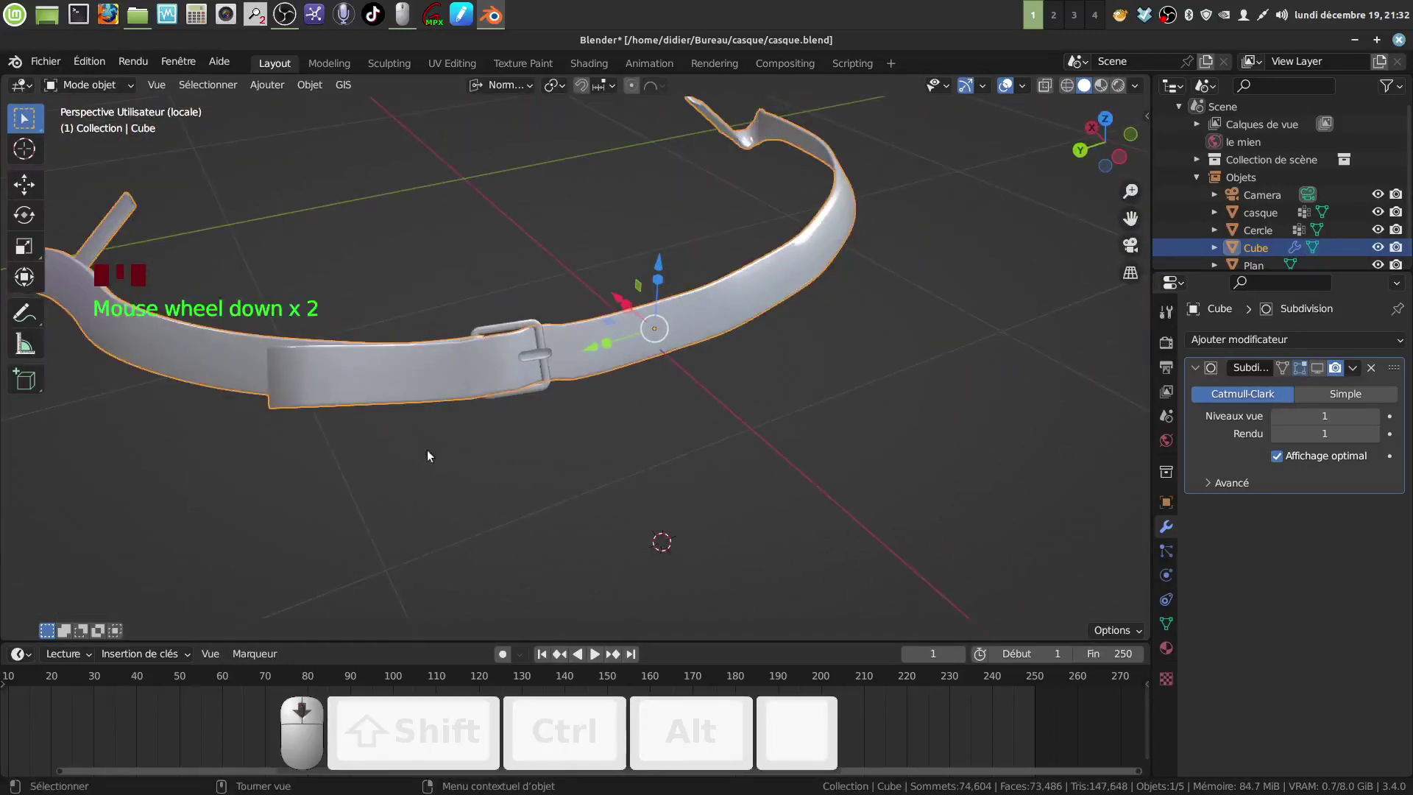
{"action": "middle_click_drag", "start_coordinate": [427, 449], "coordinate": [504, 383], "text": "shift"}
{"action": "scroll", "coordinate": [586, 461], "scroll_direction": "up", "scroll_amount": 3}
{"action": "left_click", "coordinate": [1318, 368]}
{"action": "key", "text": "Tab"}
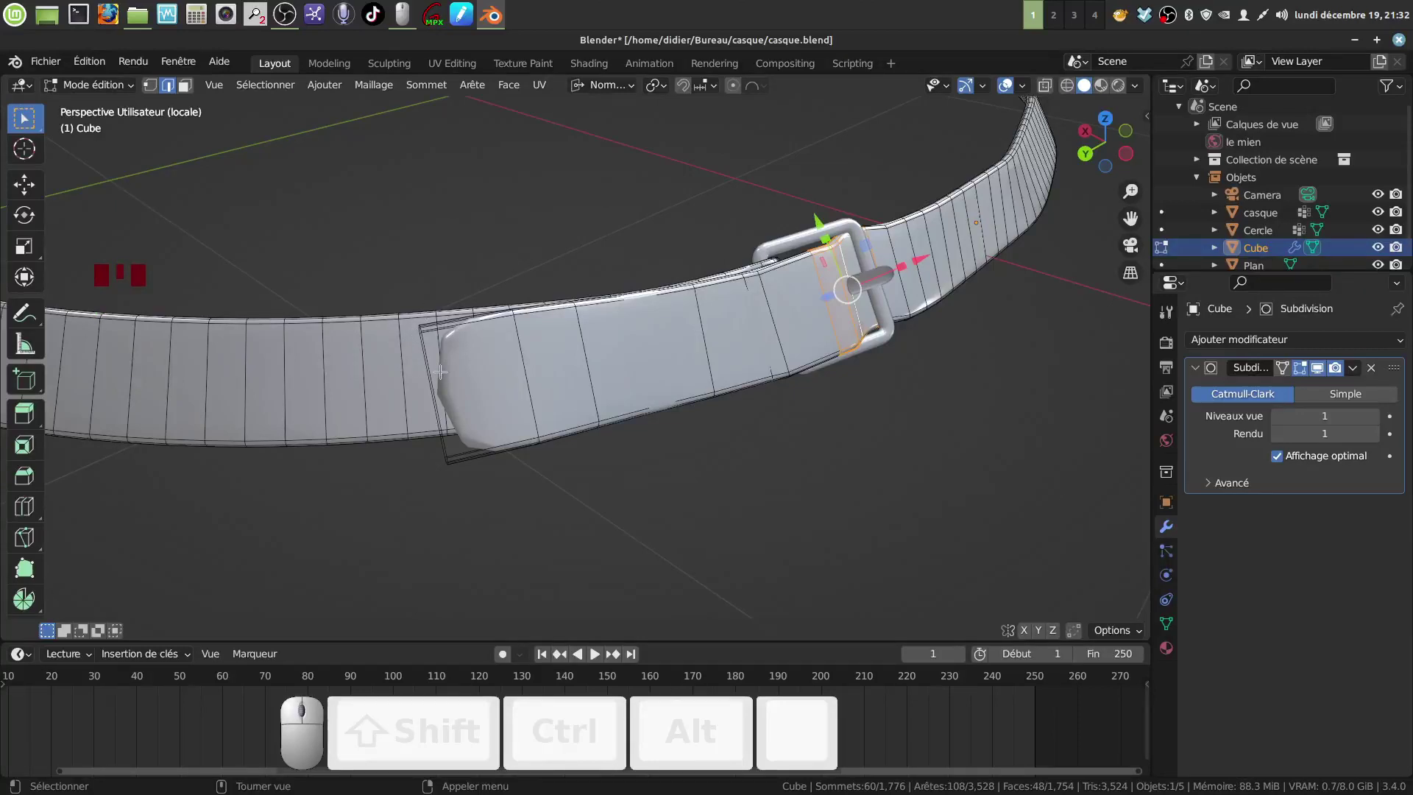
- Add two evenly spaced lengthwise loop cuts along the outer face of the strap's free end, without sliding them
{"action": "key", "text": "ctrl+r"}
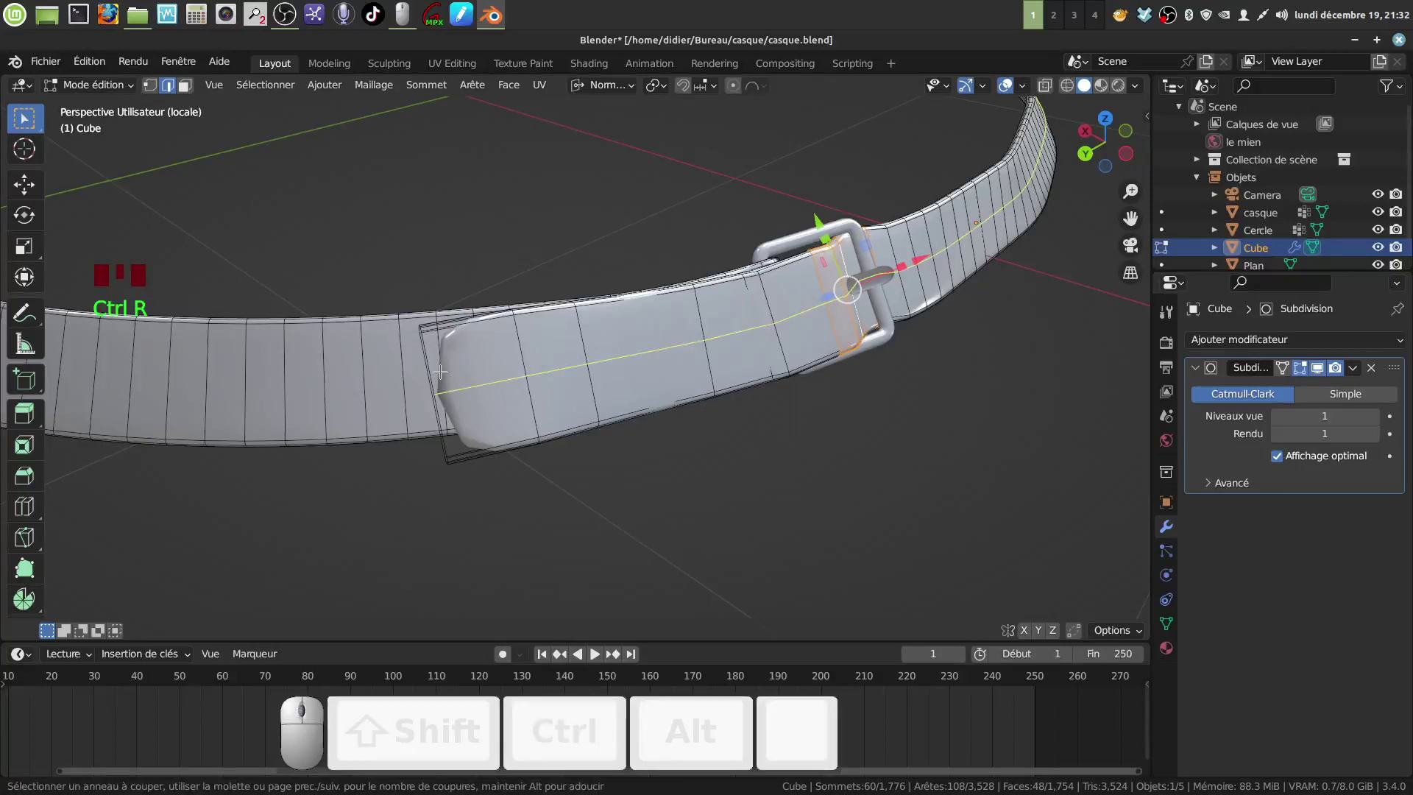
{"action": "scroll", "coordinate": [440, 372], "scroll_direction": "up", "scroll_amount": 1}
{"action": "left_click", "coordinate": [441, 372]}
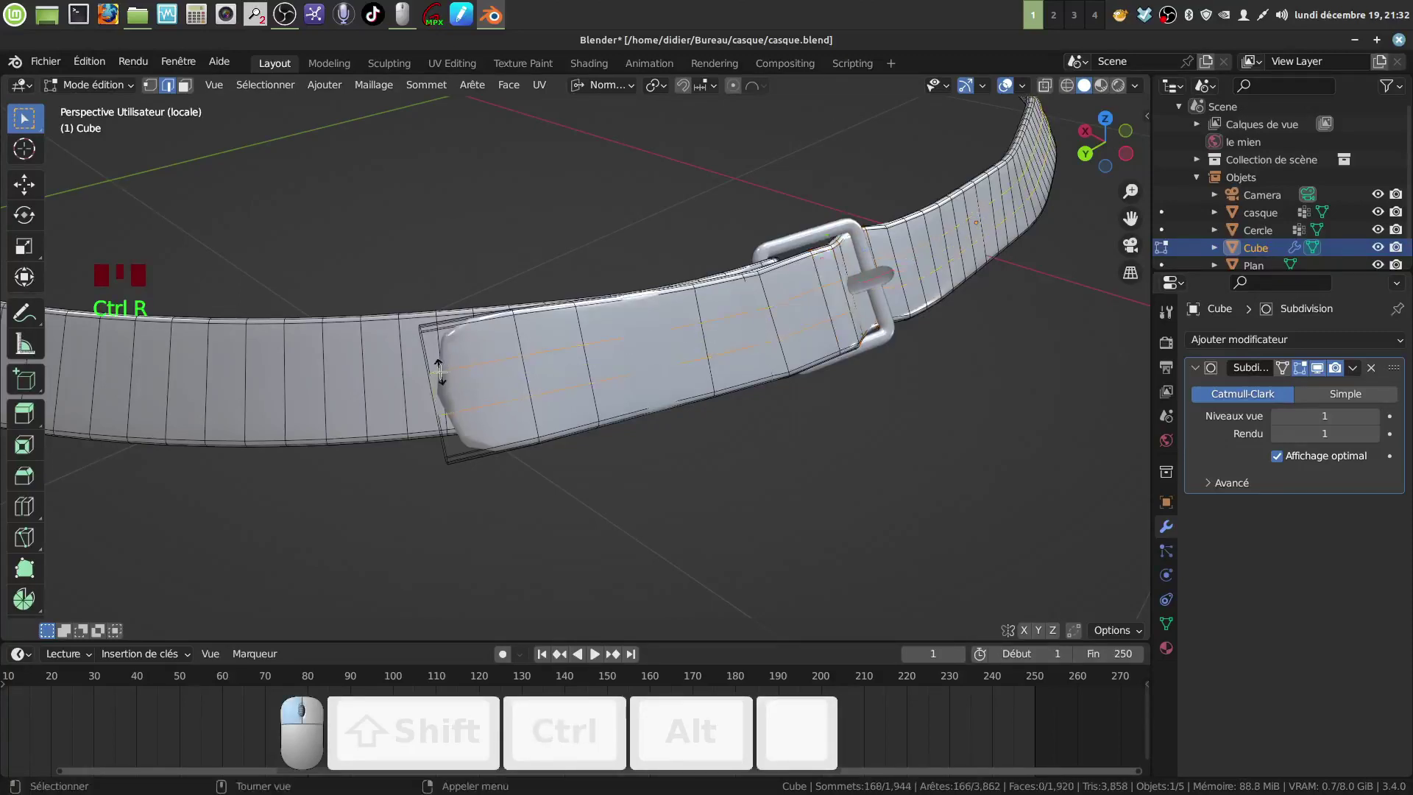
{"action": "left_click", "coordinate": [440, 372]}
{"action": "middle_click_drag", "start_coordinate": [440, 372], "coordinate": [509, 401]}
- Add two matching lengthwise loop cuts along the strap's inner face, leaving them centred with a factor of 0
{"action": "key", "text": "ctrl"}
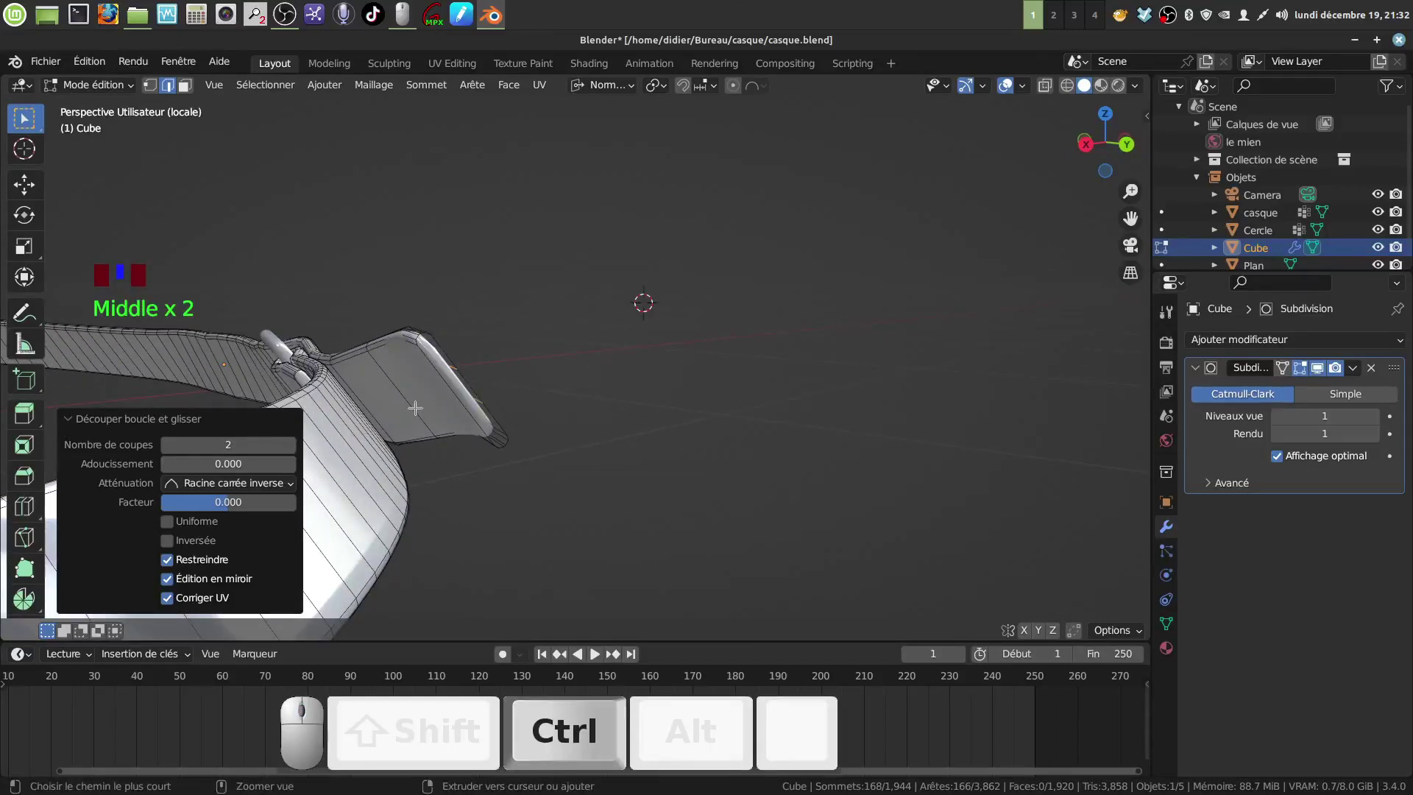
{"action": "key", "text": "ctrl+r"}
{"action": "scroll", "coordinate": [415, 408], "scroll_direction": "up", "scroll_amount": 1}
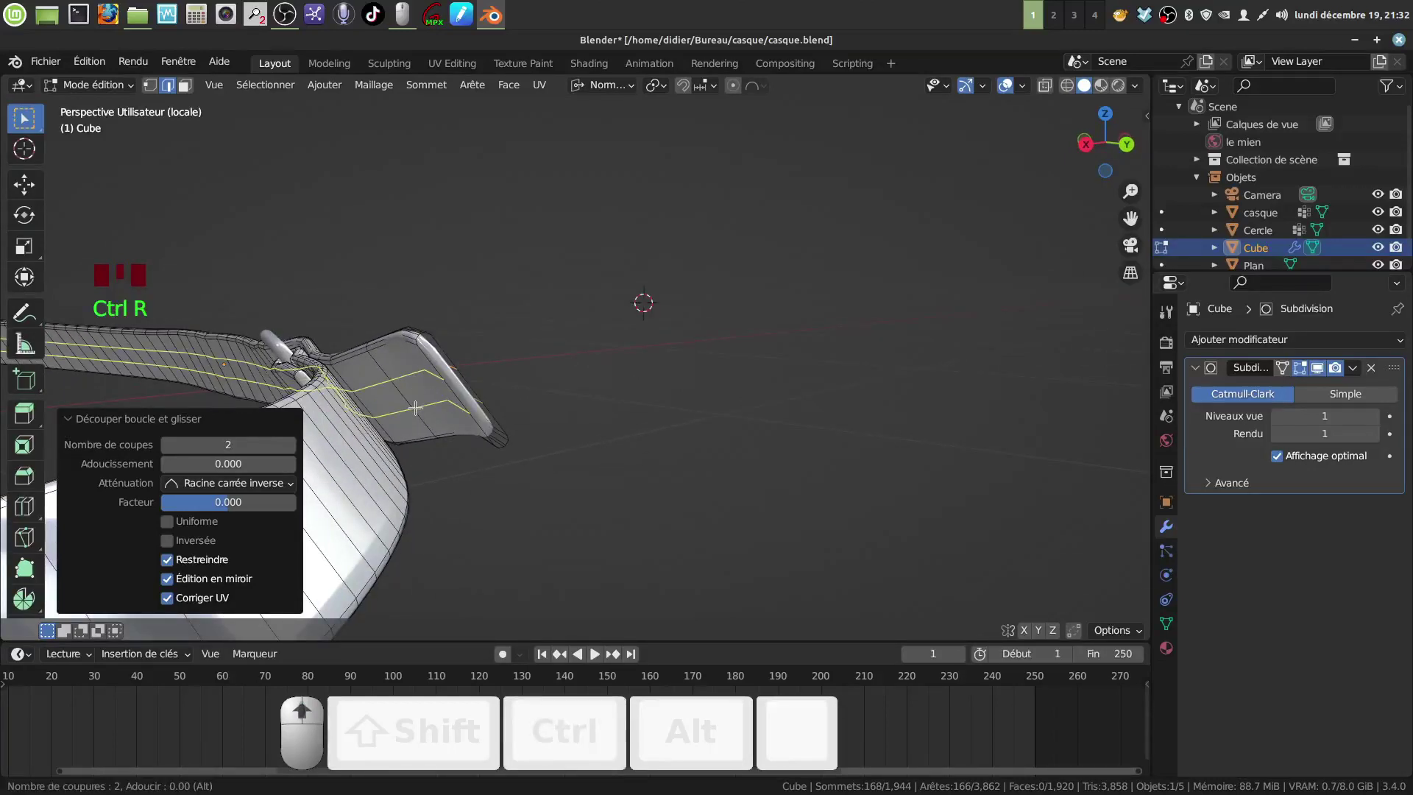
{"action": "left_click", "coordinate": [415, 408]}
{"action": "middle_click_drag", "start_coordinate": [416, 407], "coordinate": [574, 361]}
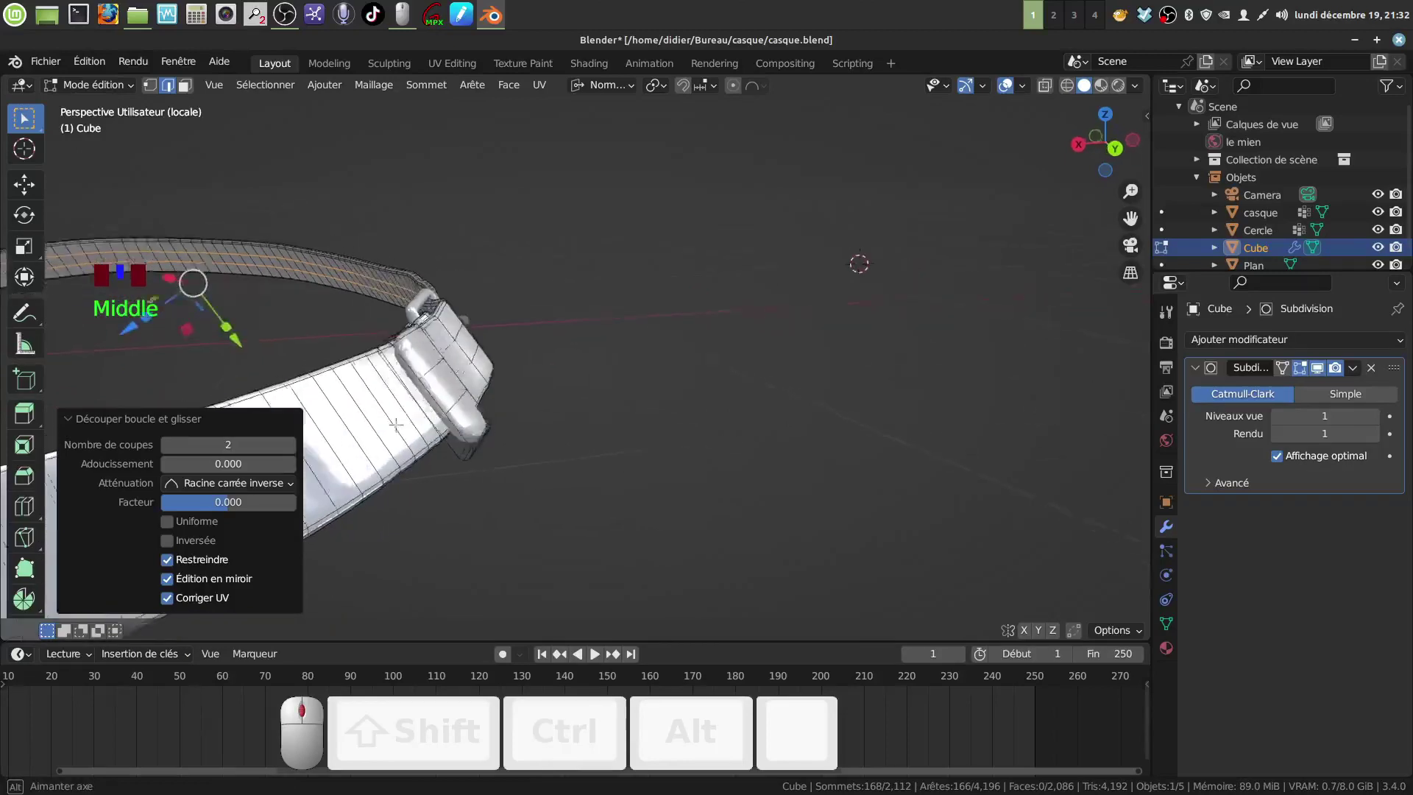
- Disable the Subdivision modifier's viewport display and bring the strap's tip into view from its end
{"action": "scroll", "coordinate": [574, 361], "scroll_direction": "up", "scroll_amount": 2}
{"action": "left_click", "coordinate": [1317, 368]}
{"action": "scroll", "coordinate": [530, 493], "scroll_direction": "up", "scroll_amount": 2}
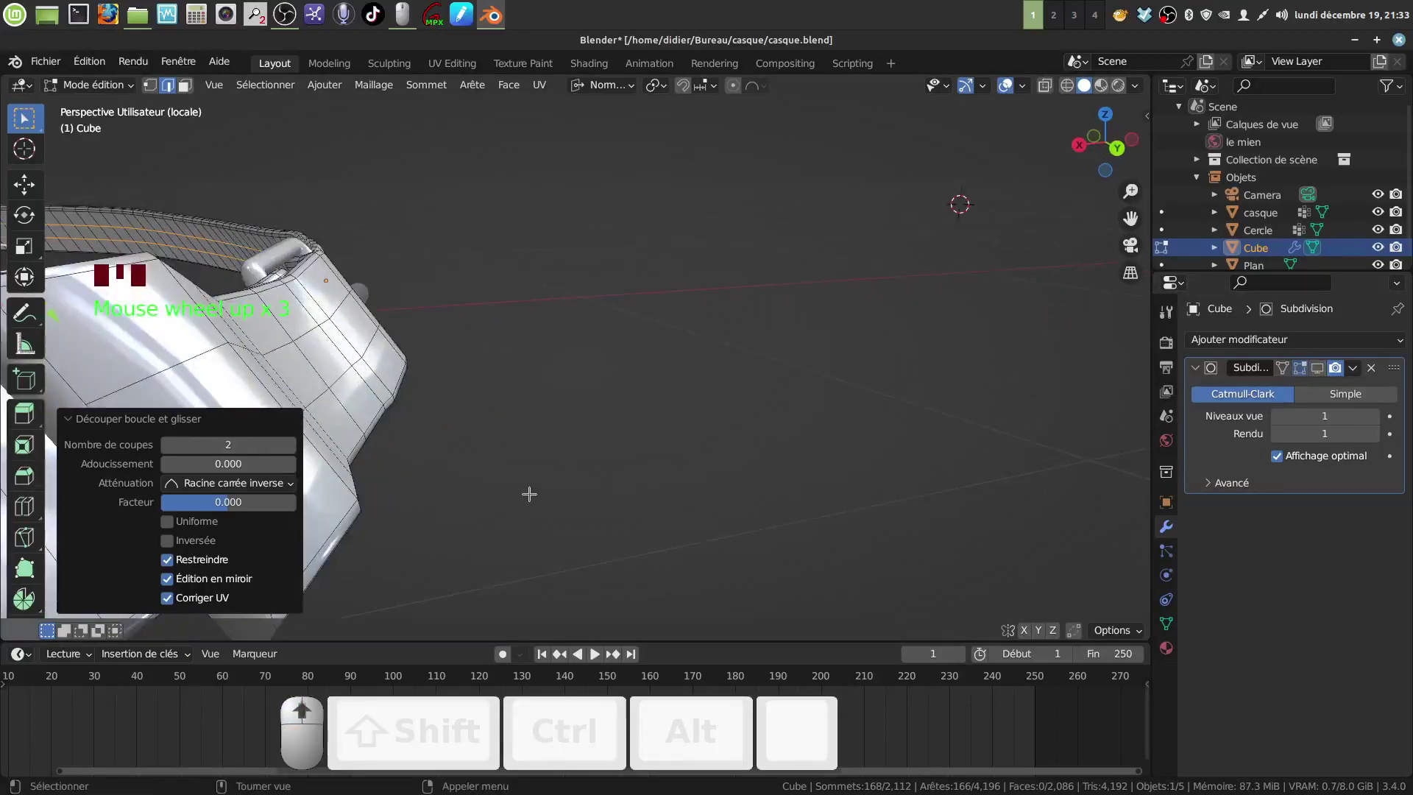
{"action": "middle_click_drag", "start_coordinate": [530, 492], "coordinate": [513, 449]}
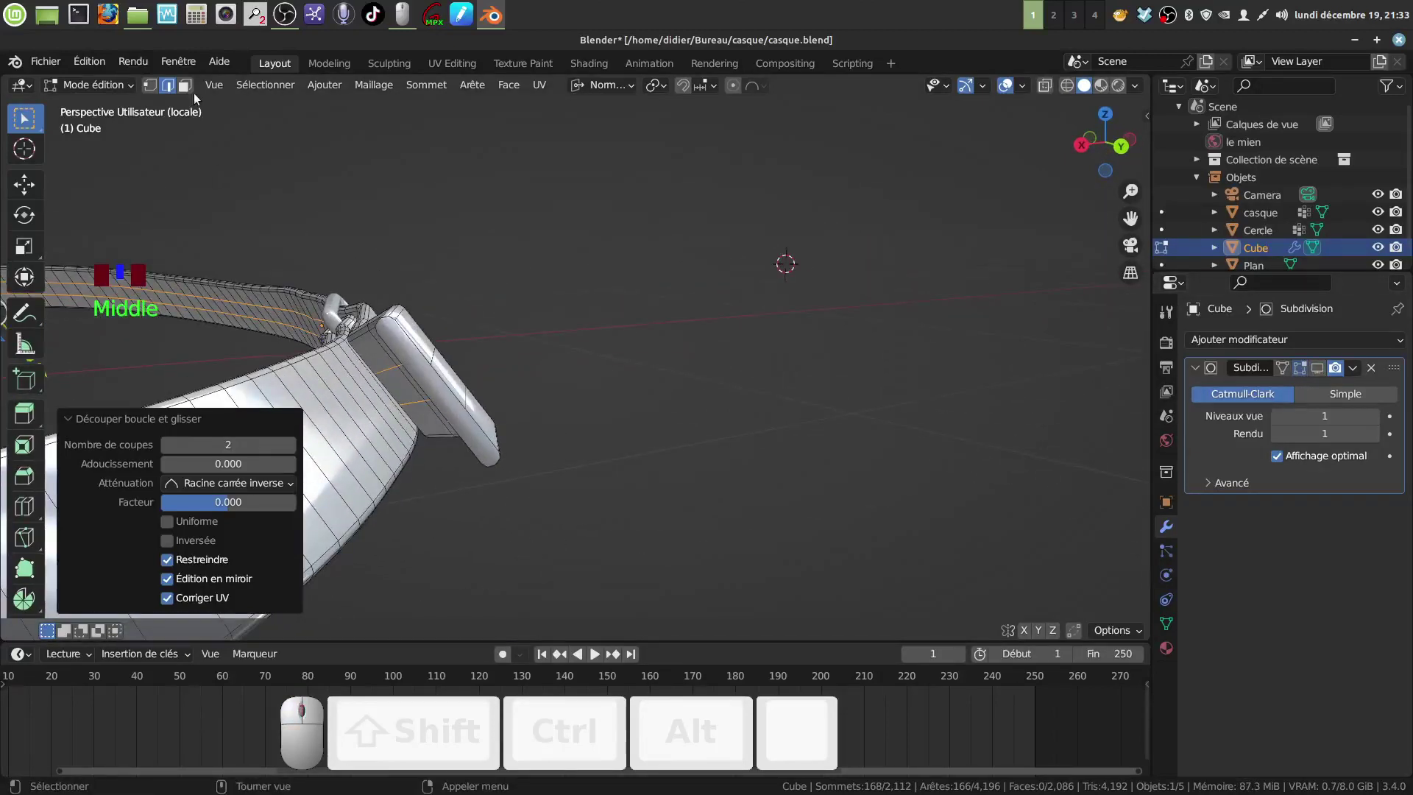
- Connect the two inner loop-cut vertices at the strap's end to the matching vertices on the rounded end border with new edges
{"action": "left_click", "coordinate": [151, 86]}
{"action": "middle_click_drag", "start_coordinate": [551, 397], "coordinate": [567, 388]}
{"action": "left_click", "coordinate": [388, 322]}
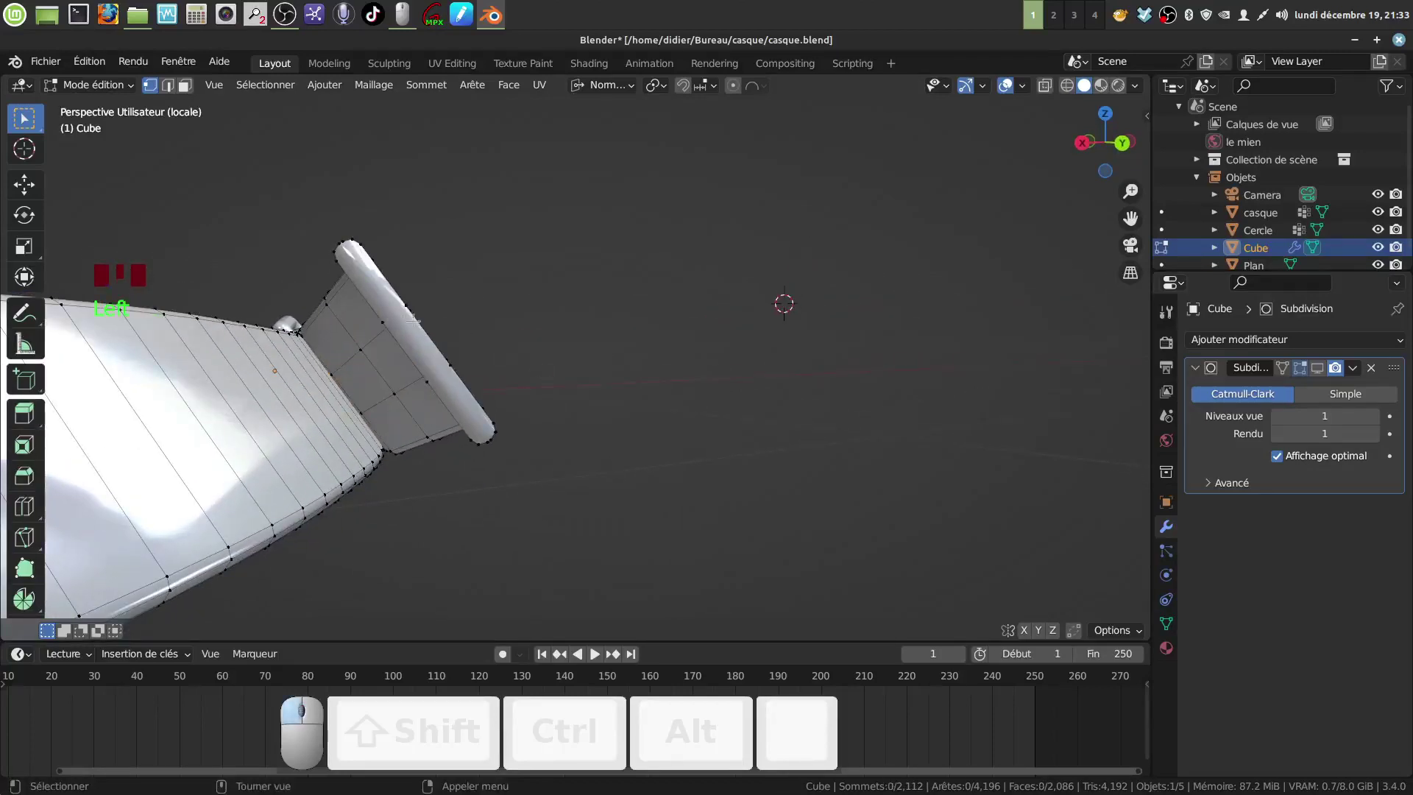
{"action": "left_click", "coordinate": [396, 318]}
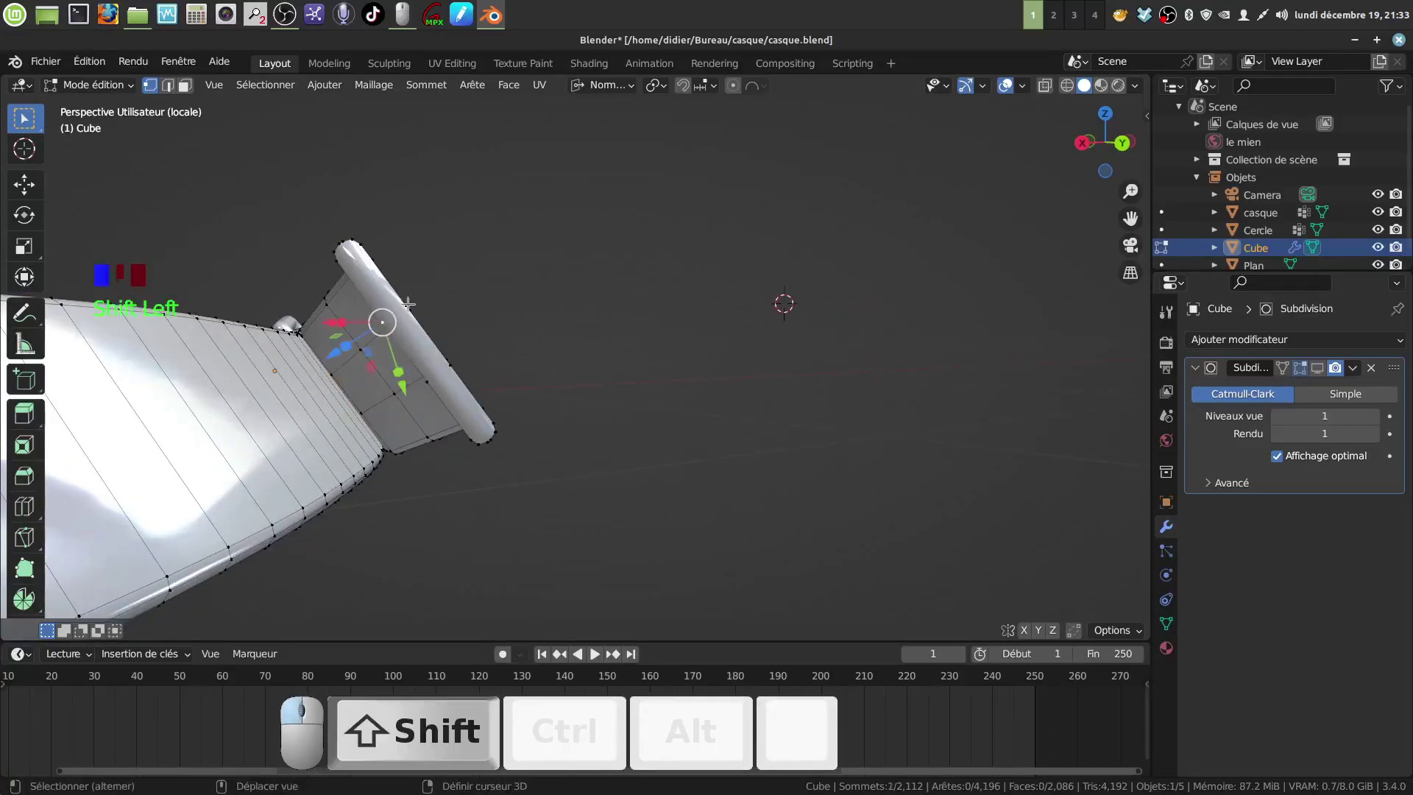
{"action": "left_click", "coordinate": [407, 305], "text": "shift"}
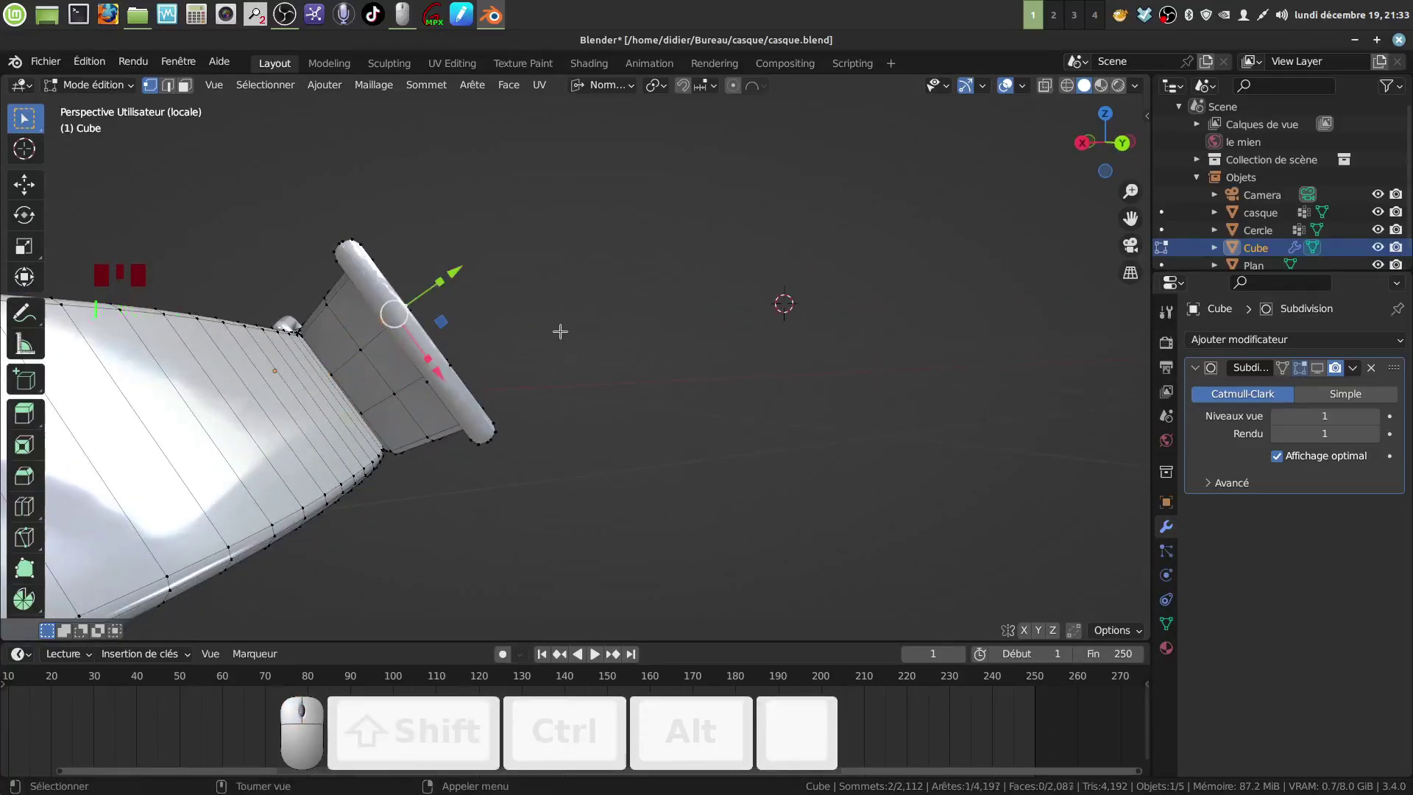
{"action": "left_click", "coordinate": [543, 385]}
{"action": "left_click", "coordinate": [430, 377]}
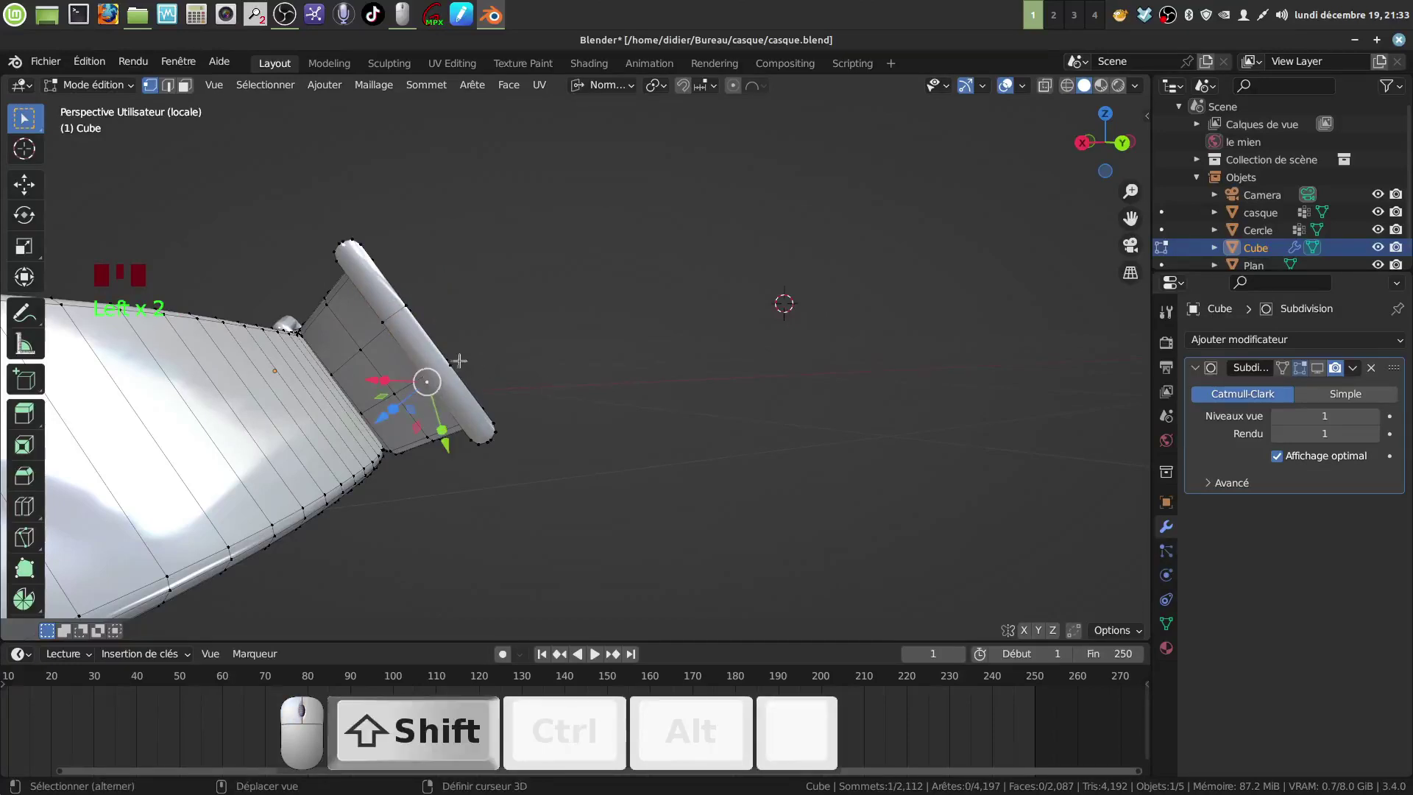
{"action": "left_click", "coordinate": [451, 365], "text": "shift"}
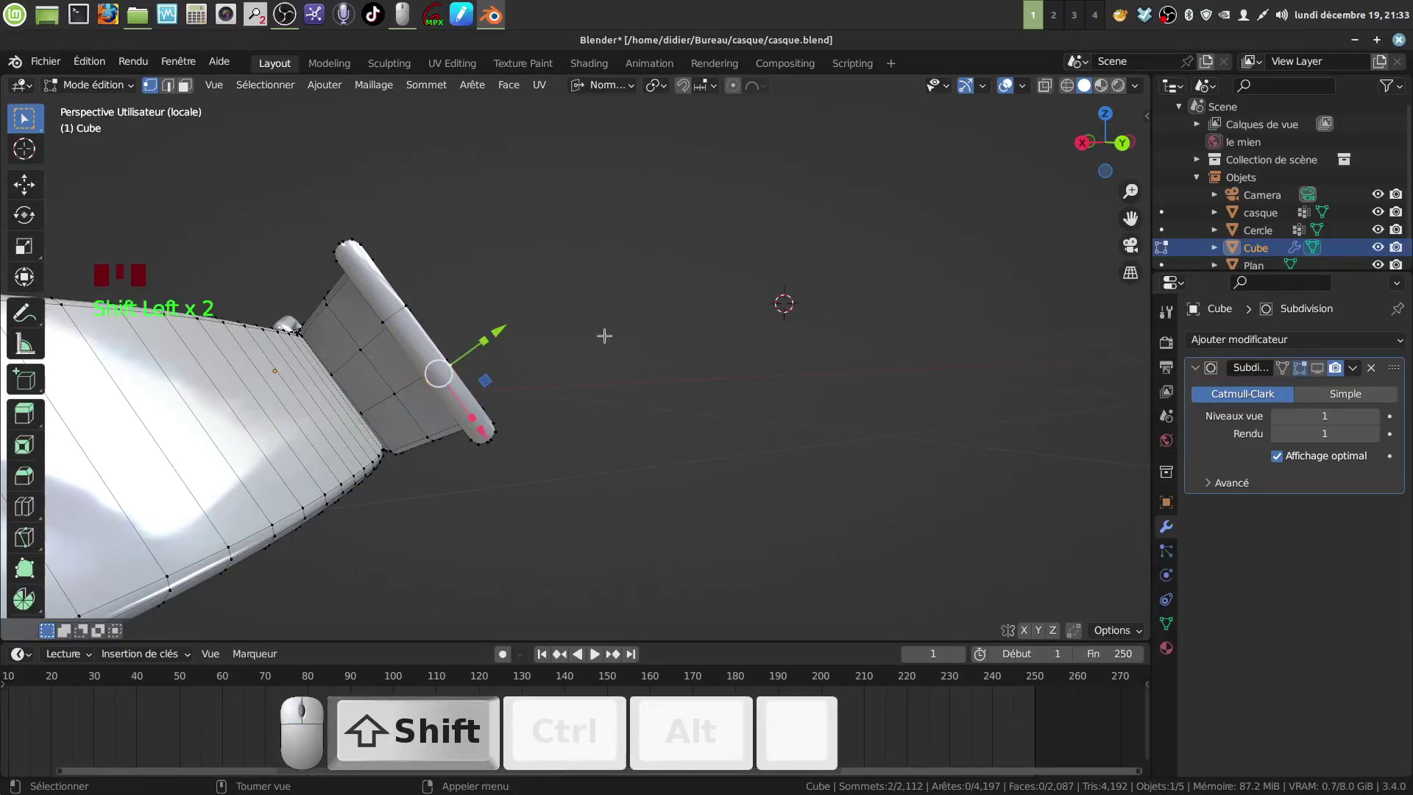
{"action": "key", "text": "f"}
- Move the middle vertices of the strap's end outward about 0.0412 m along normal Z to shape a pointed tip
{"action": "middle_click_drag", "start_coordinate": [596, 341], "coordinate": [432, 316]}
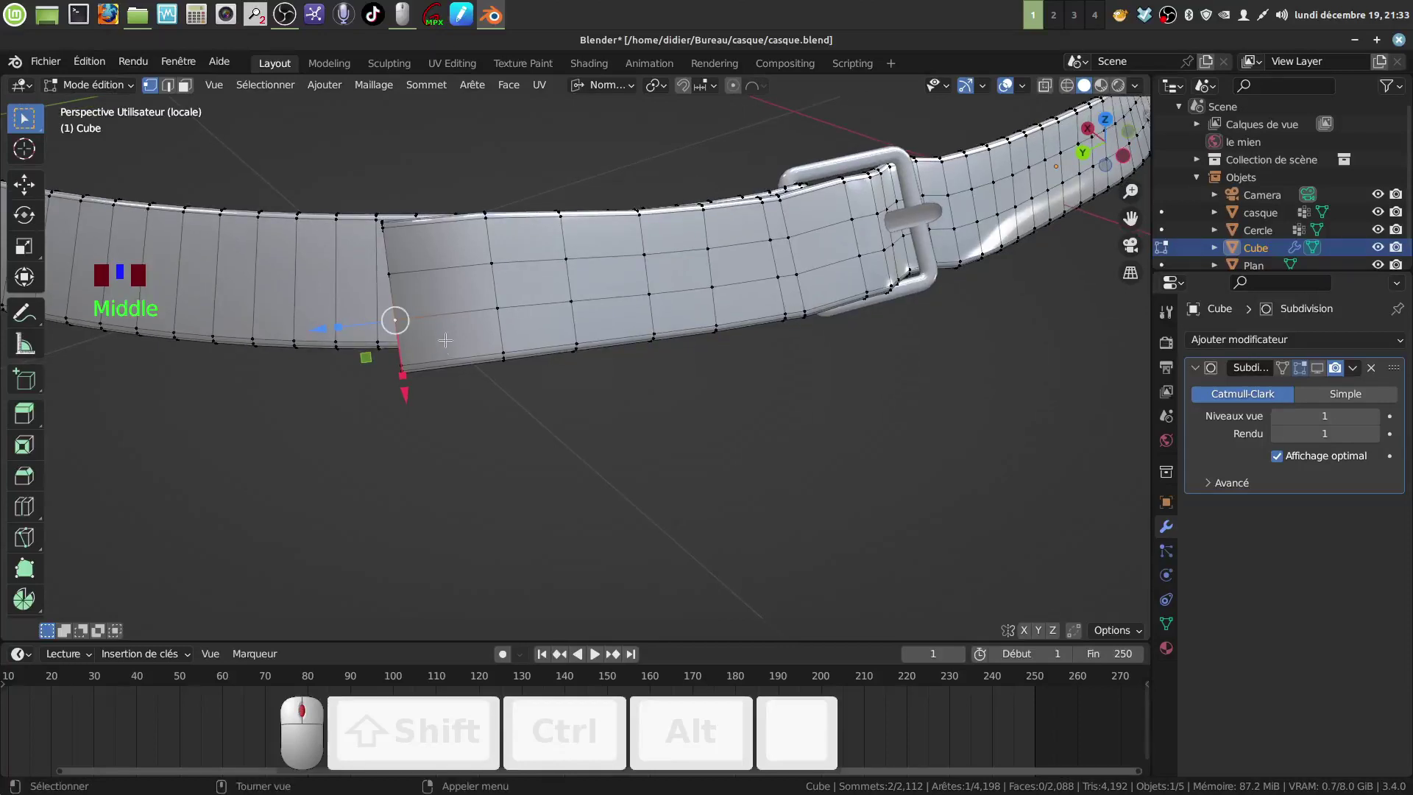
{"action": "key", "text": "alt+z"}
{"action": "key", "text": "alt+a"}
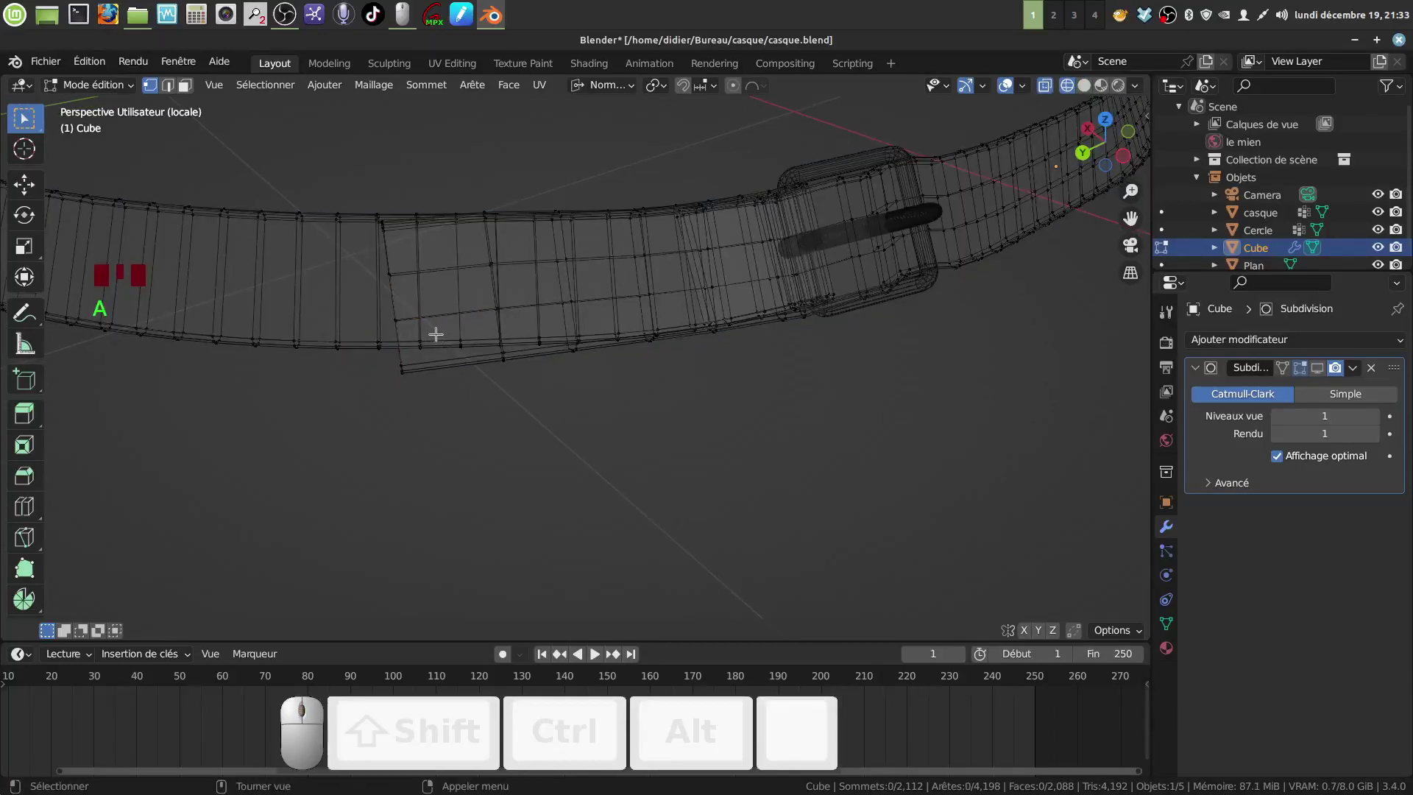
{"action": "key", "text": "c"}
{"action": "left_click_drag", "start_coordinate": [389, 290], "coordinate": [272, 309]}
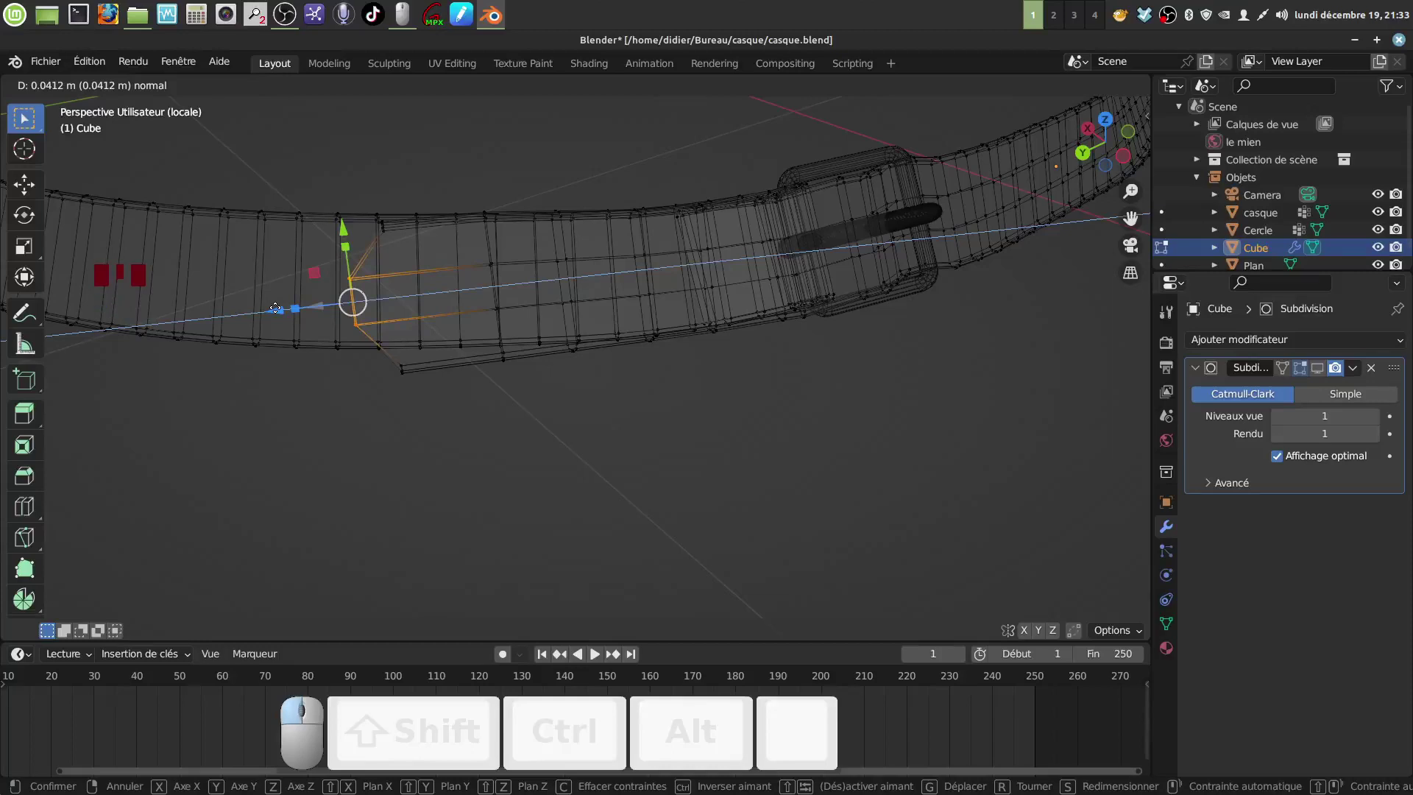
{"action": "left_click", "coordinate": [275, 307]}
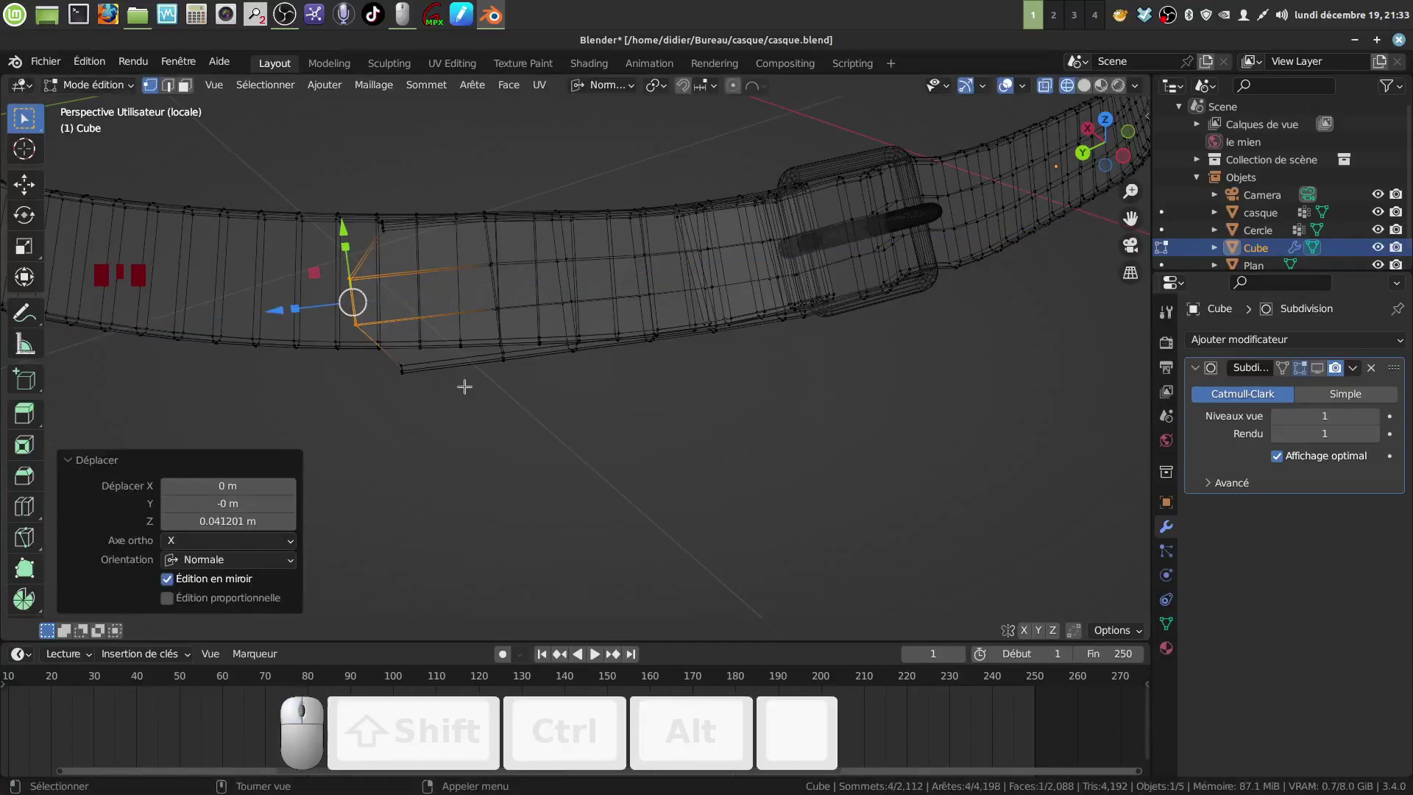
- Return to Object Mode and enable the Subdivision modifier's viewport display
{"action": "key", "text": "Tab"}
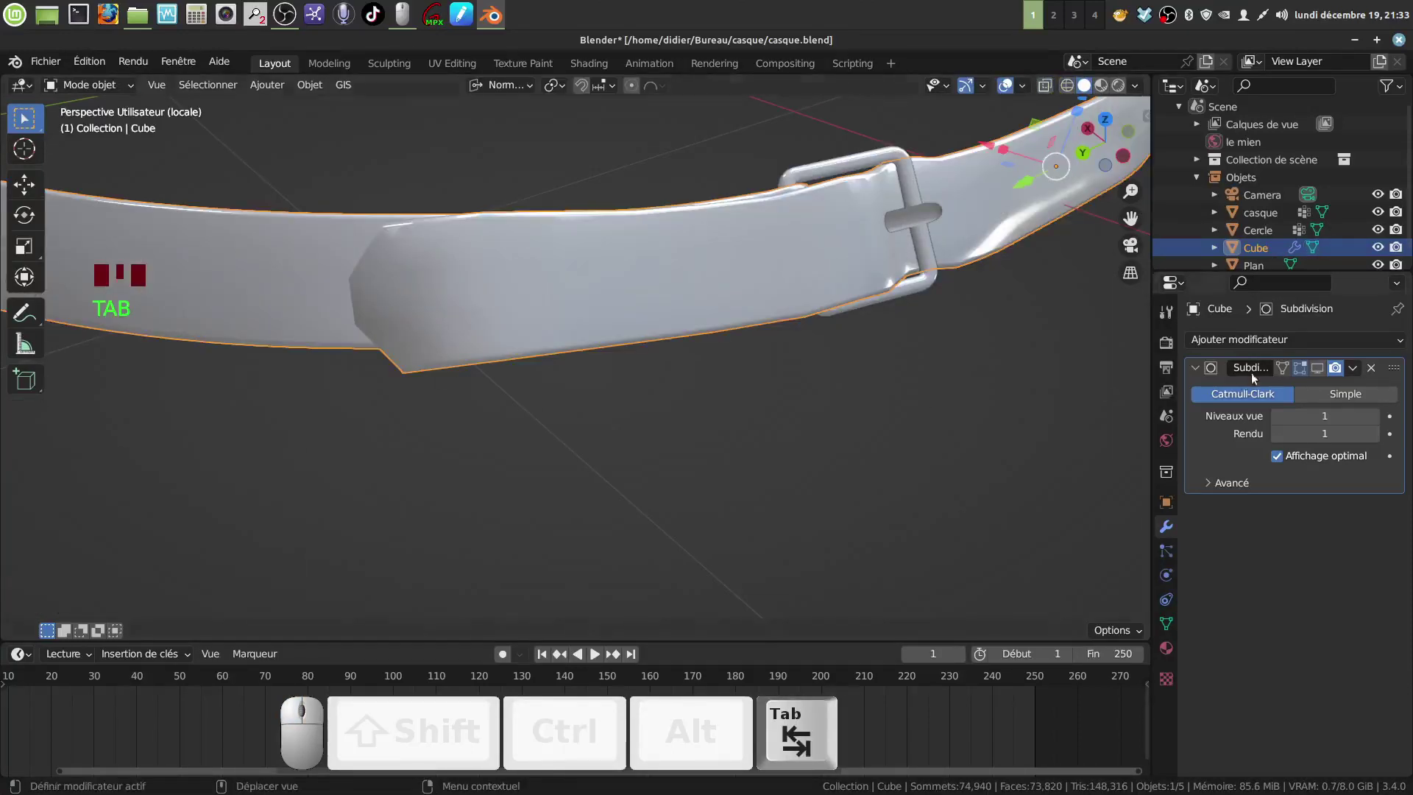
{"action": "left_click", "coordinate": [1319, 368]}
{"action": "middle_click_drag", "start_coordinate": [705, 396], "coordinate": [510, 298]}
- Examine the smoothed strap, its rounded tip and the buckle from several angles
{"action": "scroll", "coordinate": [575, 373], "scroll_direction": "down", "scroll_amount": 3}
{"action": "scroll", "coordinate": [556, 365], "scroll_direction": "down", "scroll_amount": 3}
{"action": "scroll", "coordinate": [464, 461], "scroll_direction": "up", "scroll_amount": 2}
{"action": "scroll", "coordinate": [548, 368], "scroll_direction": "down", "scroll_amount": 3}
{"action": "middle_click_drag", "start_coordinate": [548, 369], "coordinate": [538, 493]}
{"action": "scroll", "coordinate": [564, 426], "scroll_direction": "up", "scroll_amount": 3}
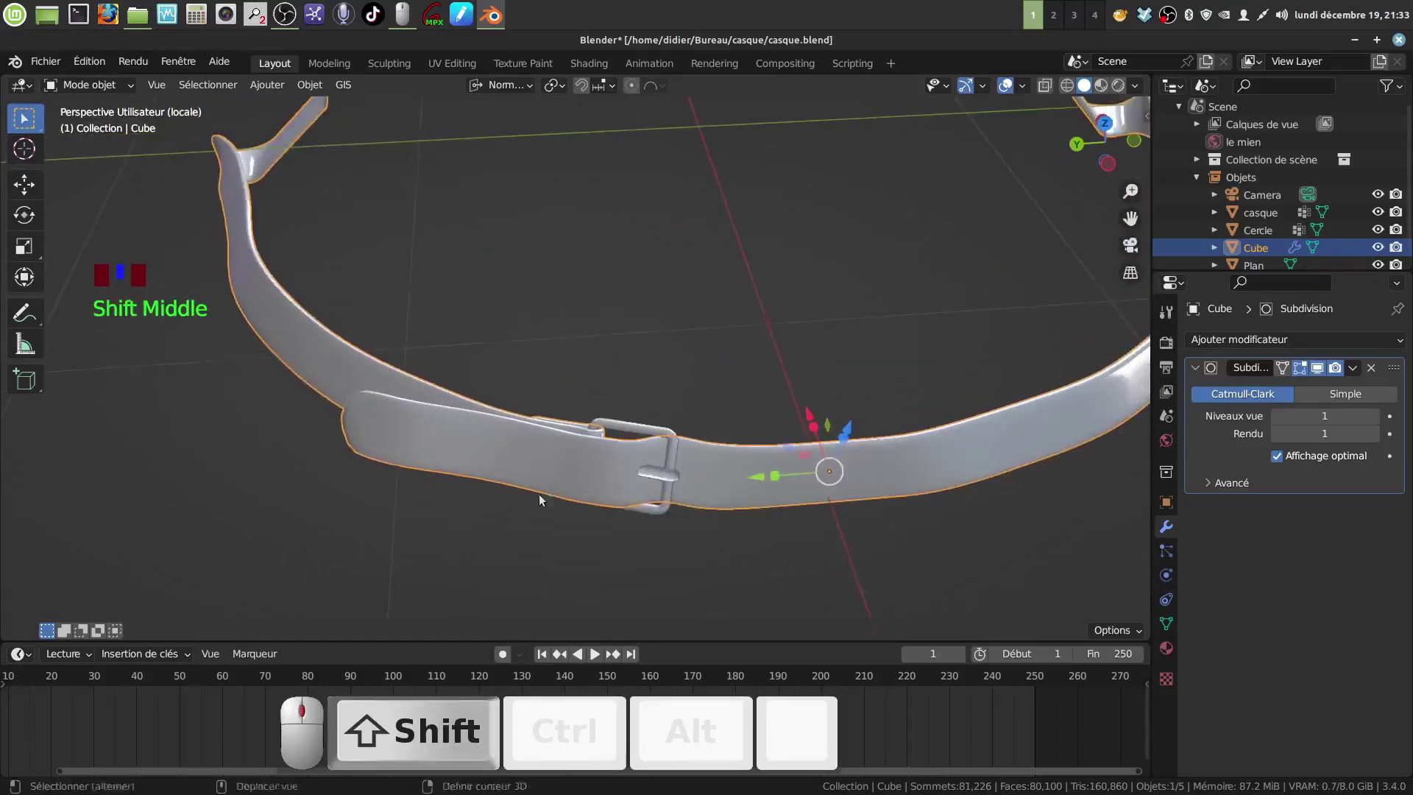
{"action": "middle_click_drag", "start_coordinate": [480, 436], "coordinate": [546, 346]}
{"action": "scroll", "coordinate": [519, 426], "scroll_direction": "down", "scroll_amount": 3}
{"action": "scroll", "coordinate": [523, 349], "scroll_direction": "down", "scroll_amount": 2}
{"action": "scroll", "coordinate": [584, 417], "scroll_direction": "up", "scroll_amount": 1}
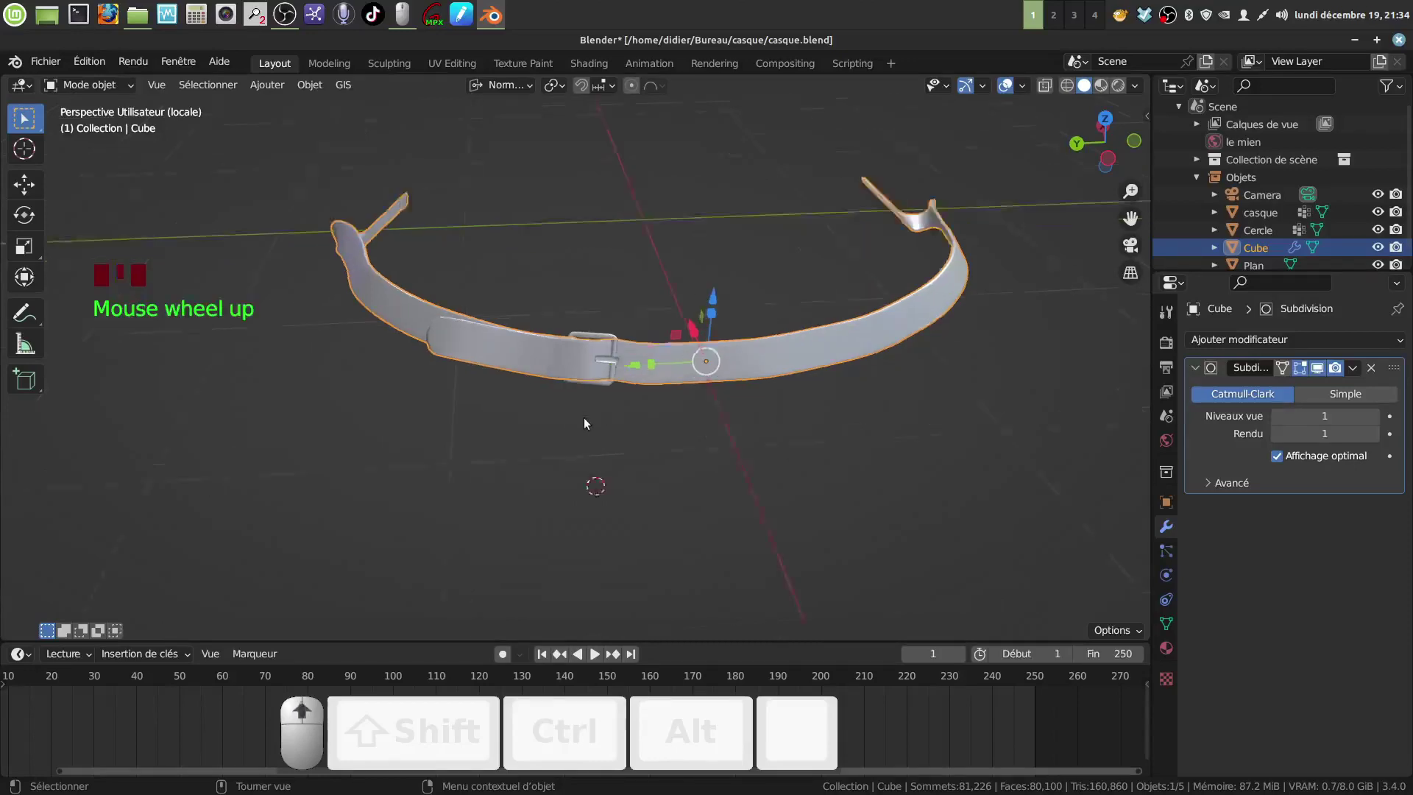
{"action": "middle_click_drag", "start_coordinate": [585, 417], "coordinate": [626, 406]}
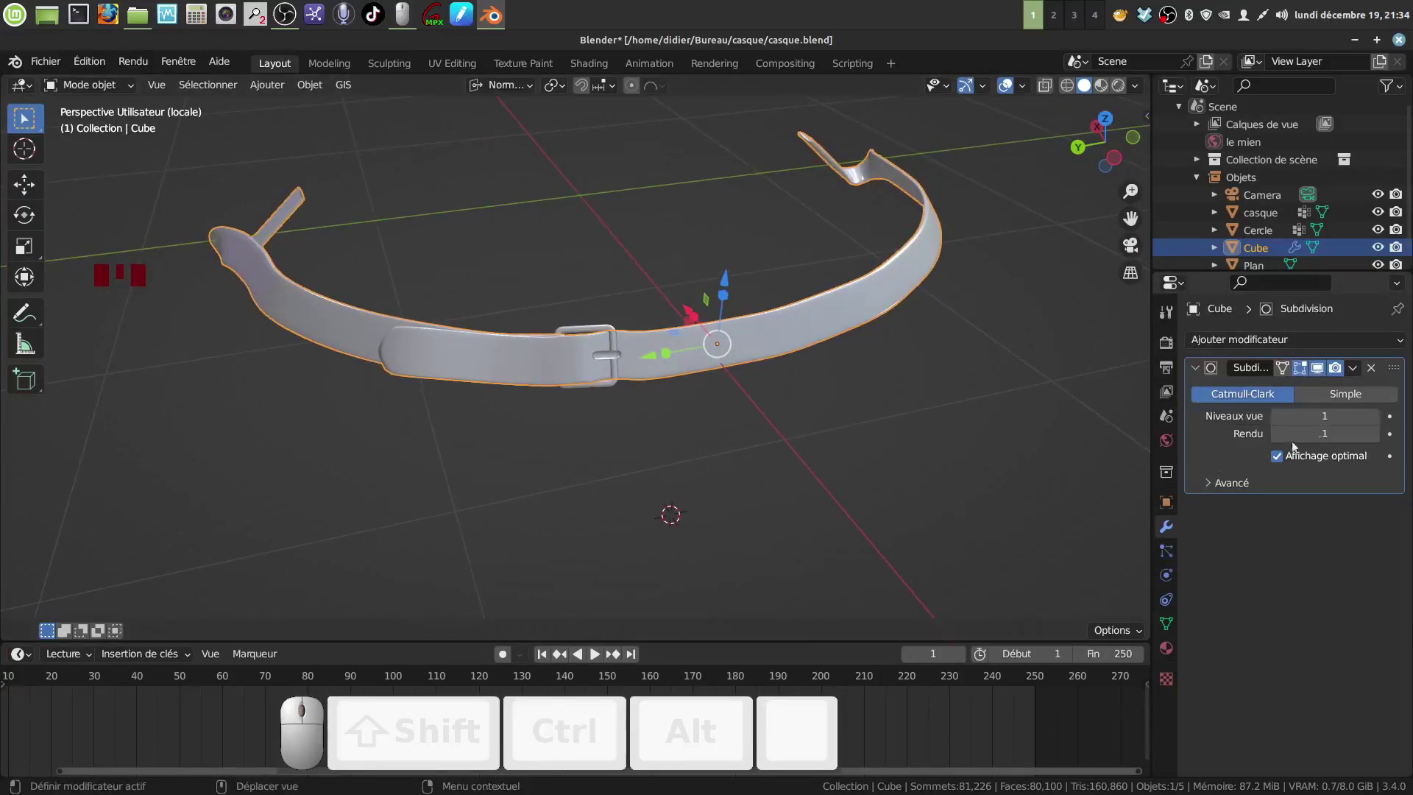
- Set the Subdivision modifier's viewport and render levels to 2, and disable its viewport display
{"action": "left_click", "coordinate": [1377, 418]}
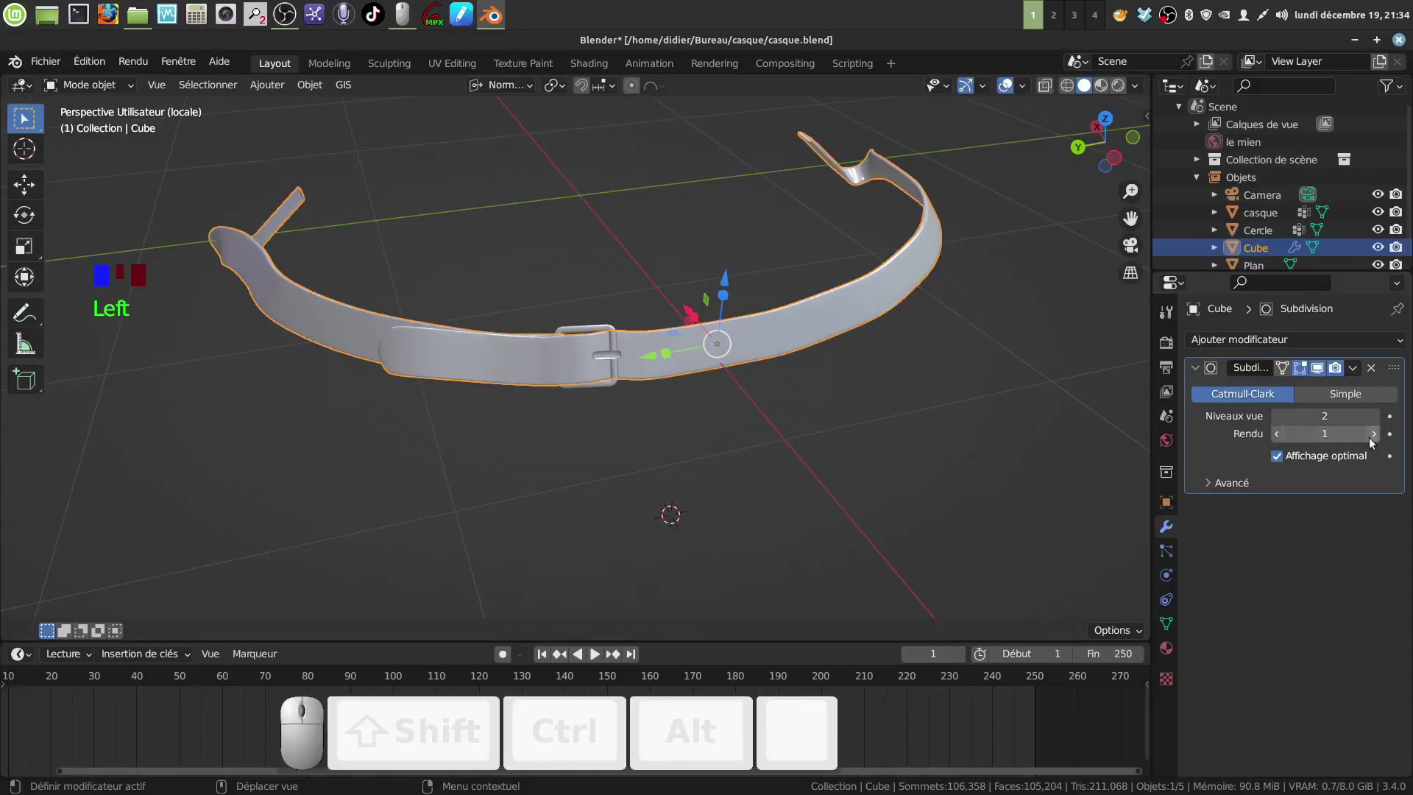
{"action": "middle_click_drag", "start_coordinate": [736, 346], "coordinate": [877, 382]}
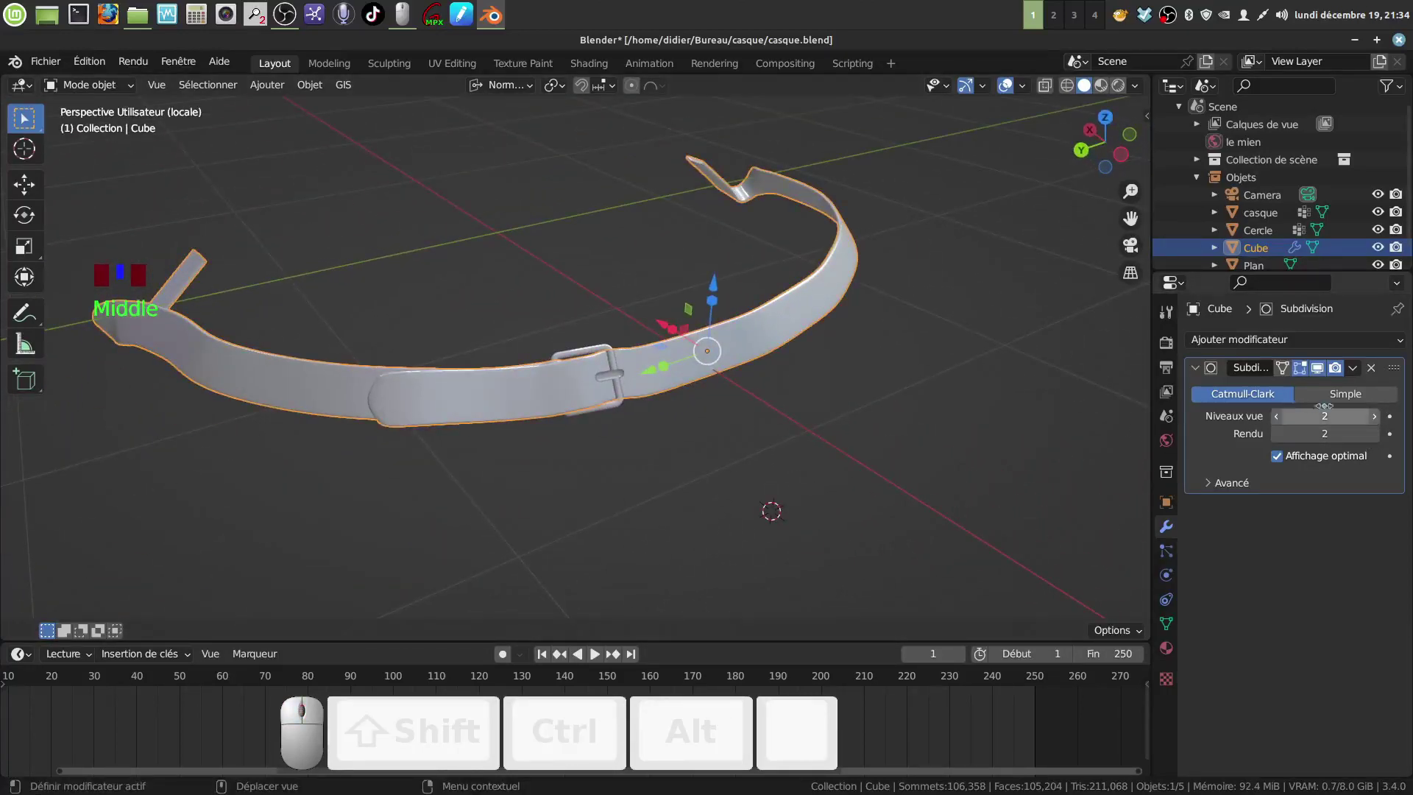
{"action": "left_click", "coordinate": [1317, 368]}
- Mark a seam on the strap's inner upper edge loop, continuing it around the edges of the tapered tip
{"action": "middle_click_drag", "start_coordinate": [533, 386], "coordinate": [676, 352]}
{"action": "scroll", "coordinate": [581, 417], "scroll_direction": "up", "scroll_amount": 2}
{"action": "scroll", "coordinate": [683, 341], "scroll_direction": "up", "scroll_amount": 1}
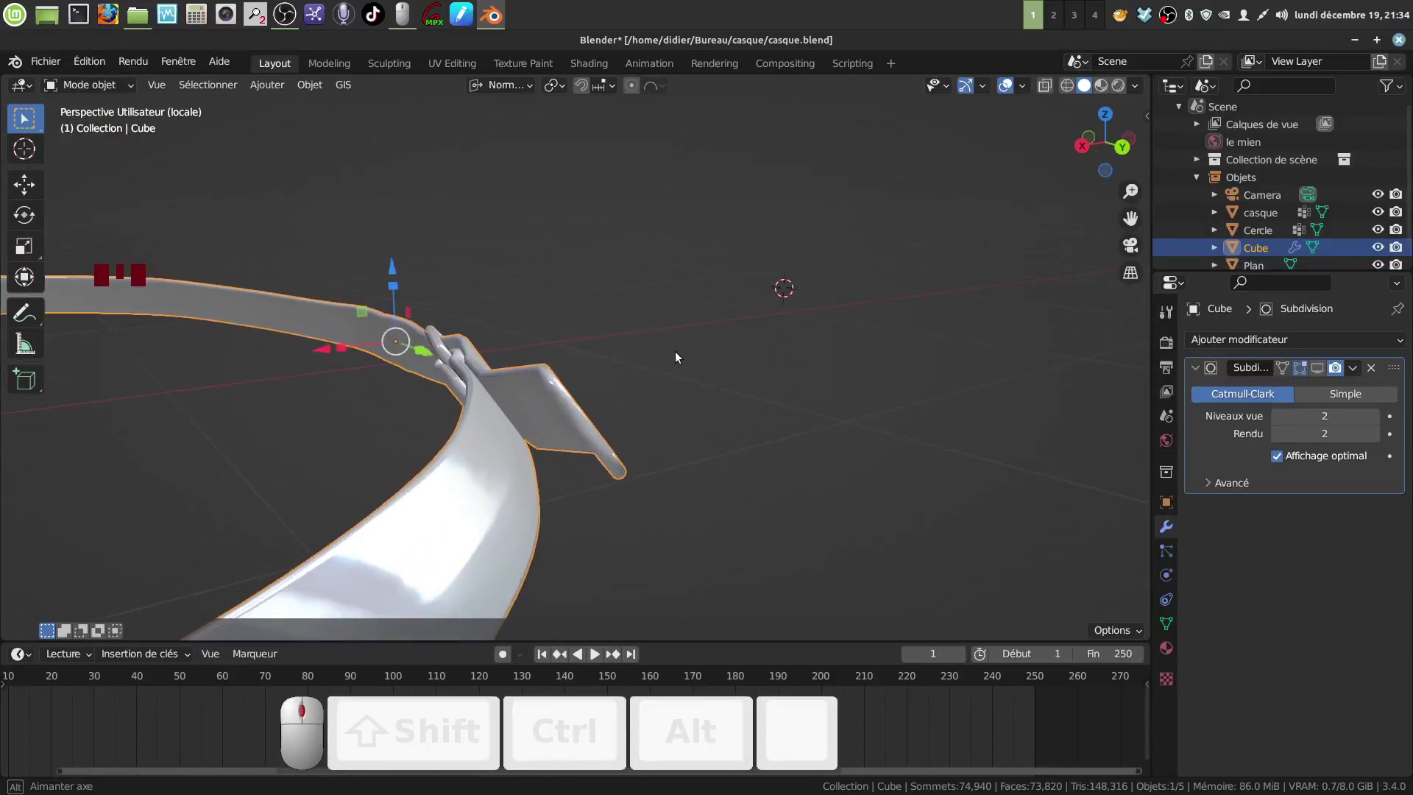
{"action": "middle_click_drag", "start_coordinate": [675, 356], "coordinate": [562, 425]}
{"action": "scroll", "coordinate": [603, 439], "scroll_direction": "up", "scroll_amount": 2}
{"action": "key", "text": "Tab"}
{"action": "key", "text": "a"}
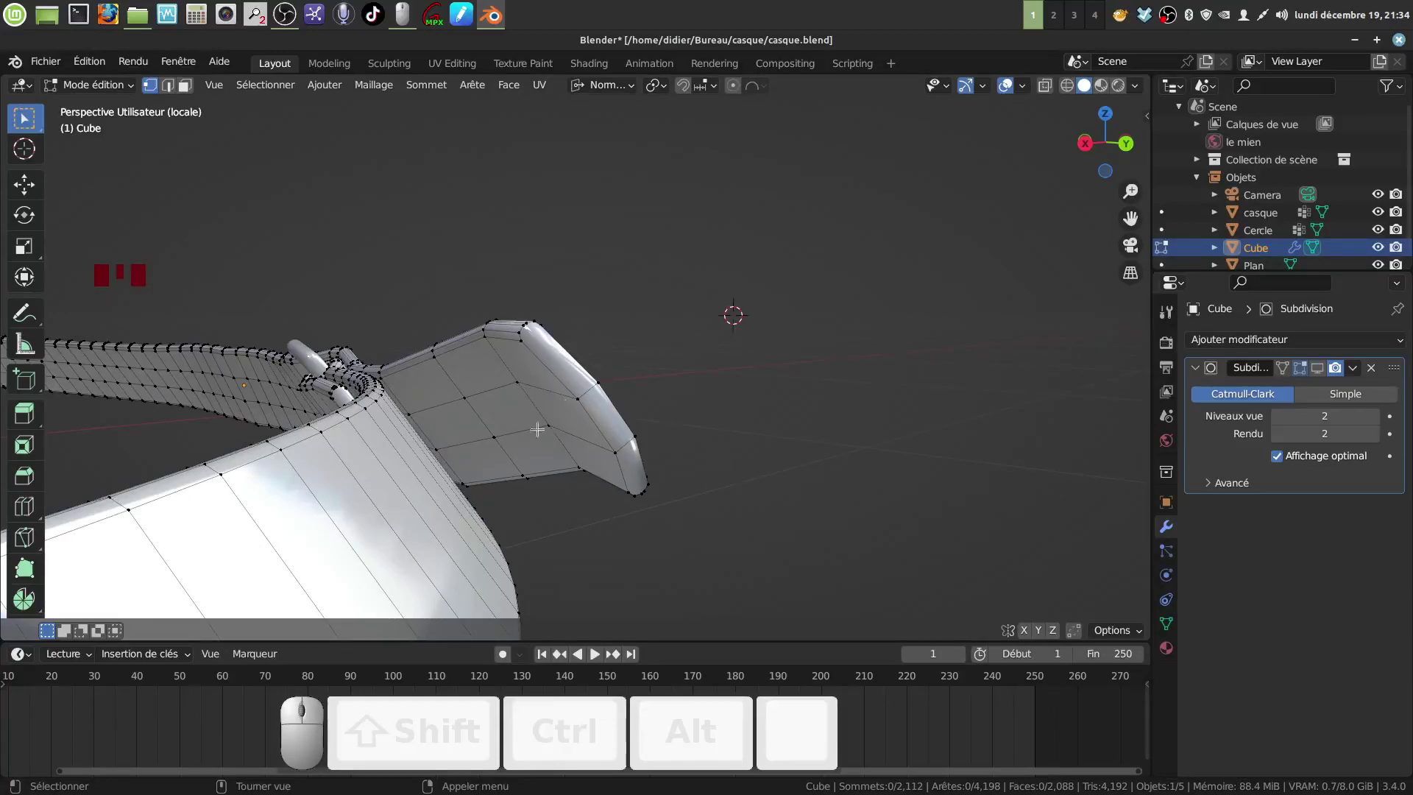
{"action": "left_click", "coordinate": [170, 87]}
{"action": "middle_click_drag", "start_coordinate": [530, 411], "coordinate": [550, 414]}
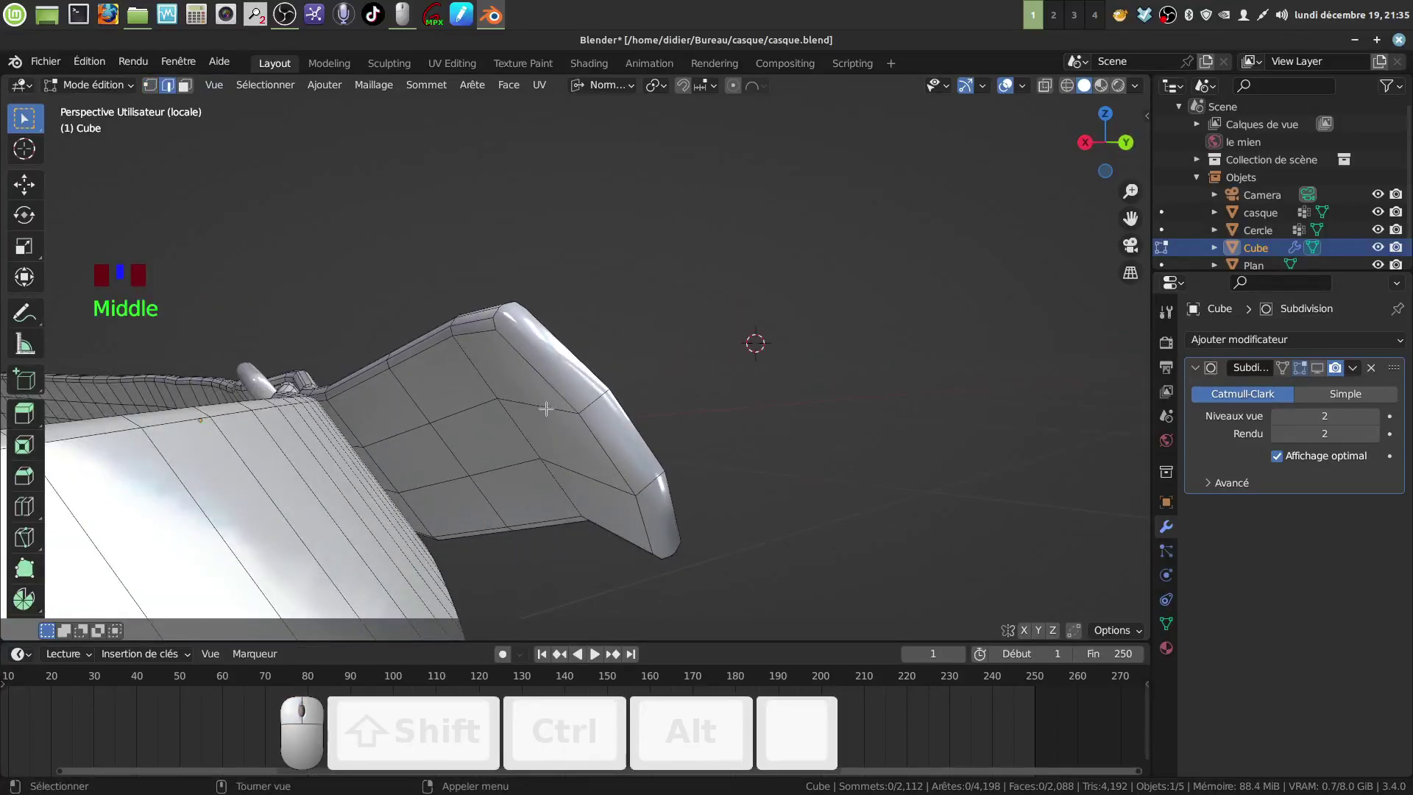
{"action": "key", "text": "alt"}
{"action": "left_click", "coordinate": [474, 333], "text": "alt"}
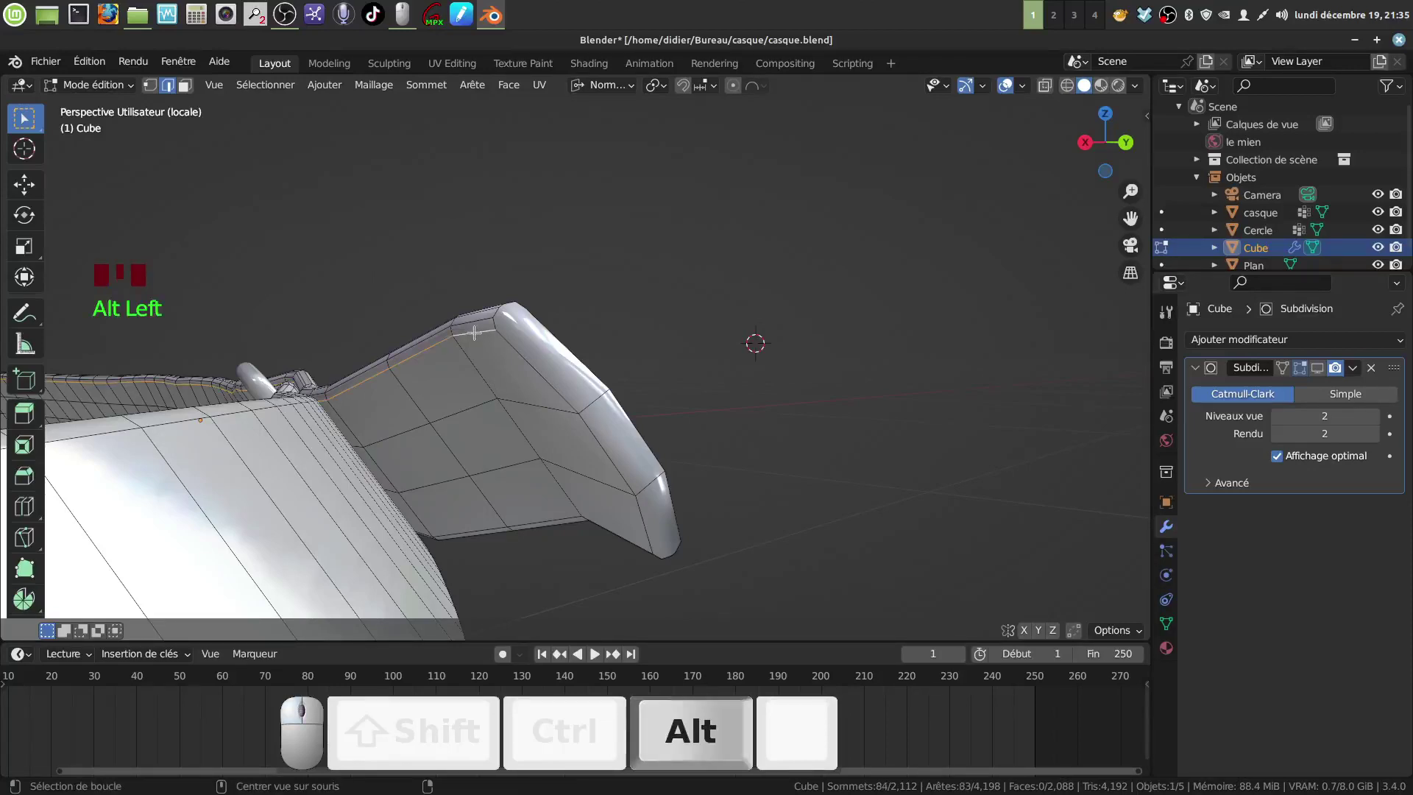
{"action": "left_click", "coordinate": [526, 357], "text": "shift"}
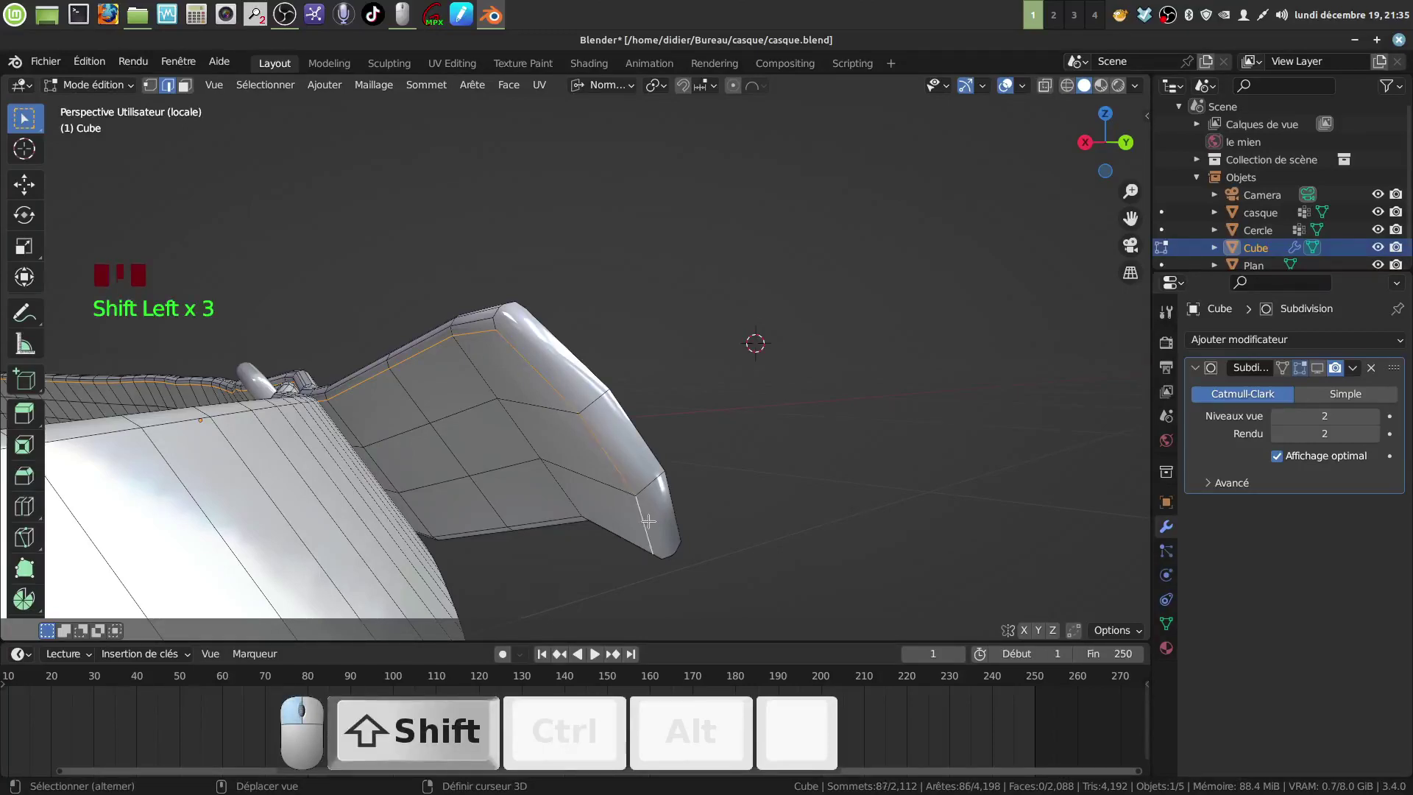
{"action": "middle_click_drag", "start_coordinate": [647, 521], "coordinate": [540, 342]}
{"action": "scroll", "coordinate": [619, 417], "scroll_direction": "down", "scroll_amount": 2}
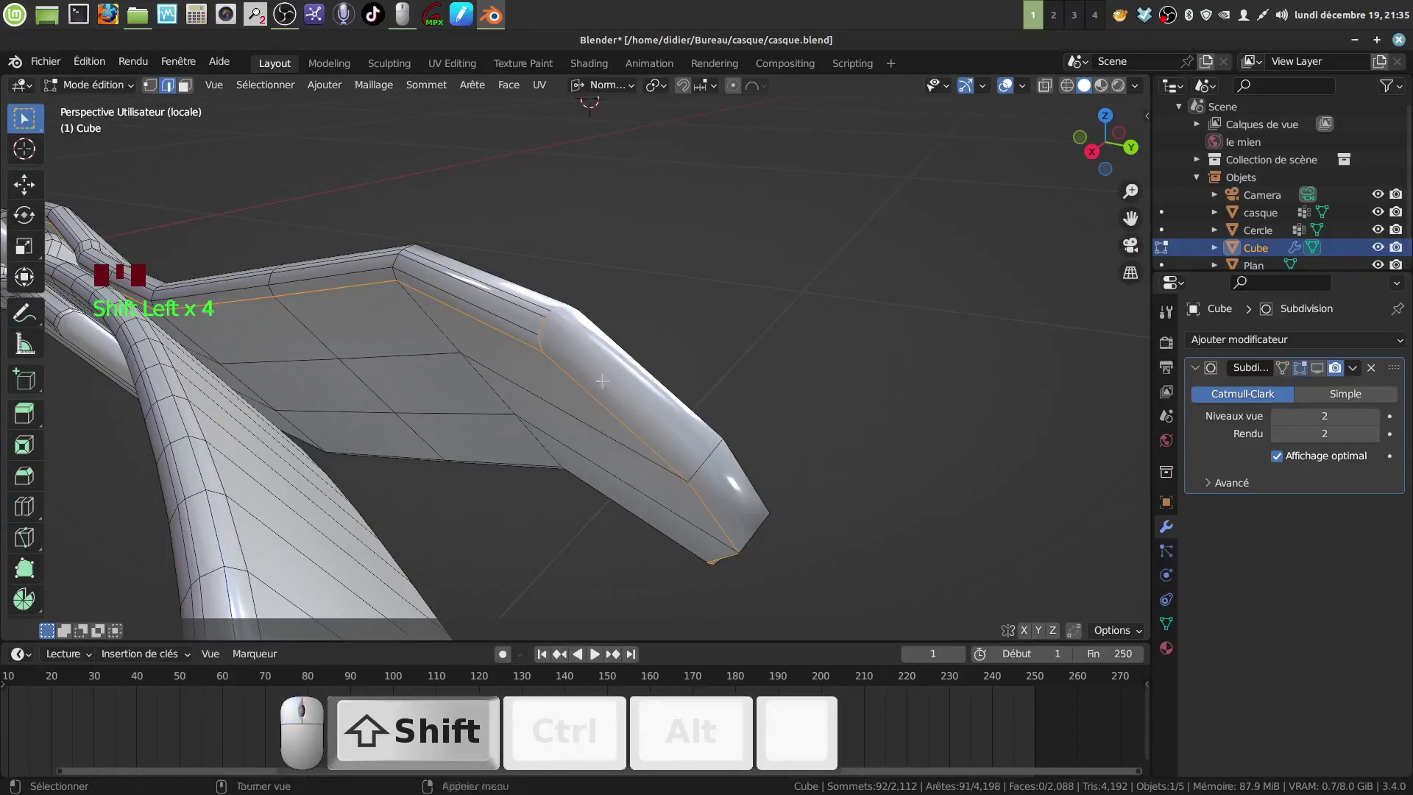
{"action": "middle_click_drag", "start_coordinate": [602, 380], "coordinate": [774, 368]}
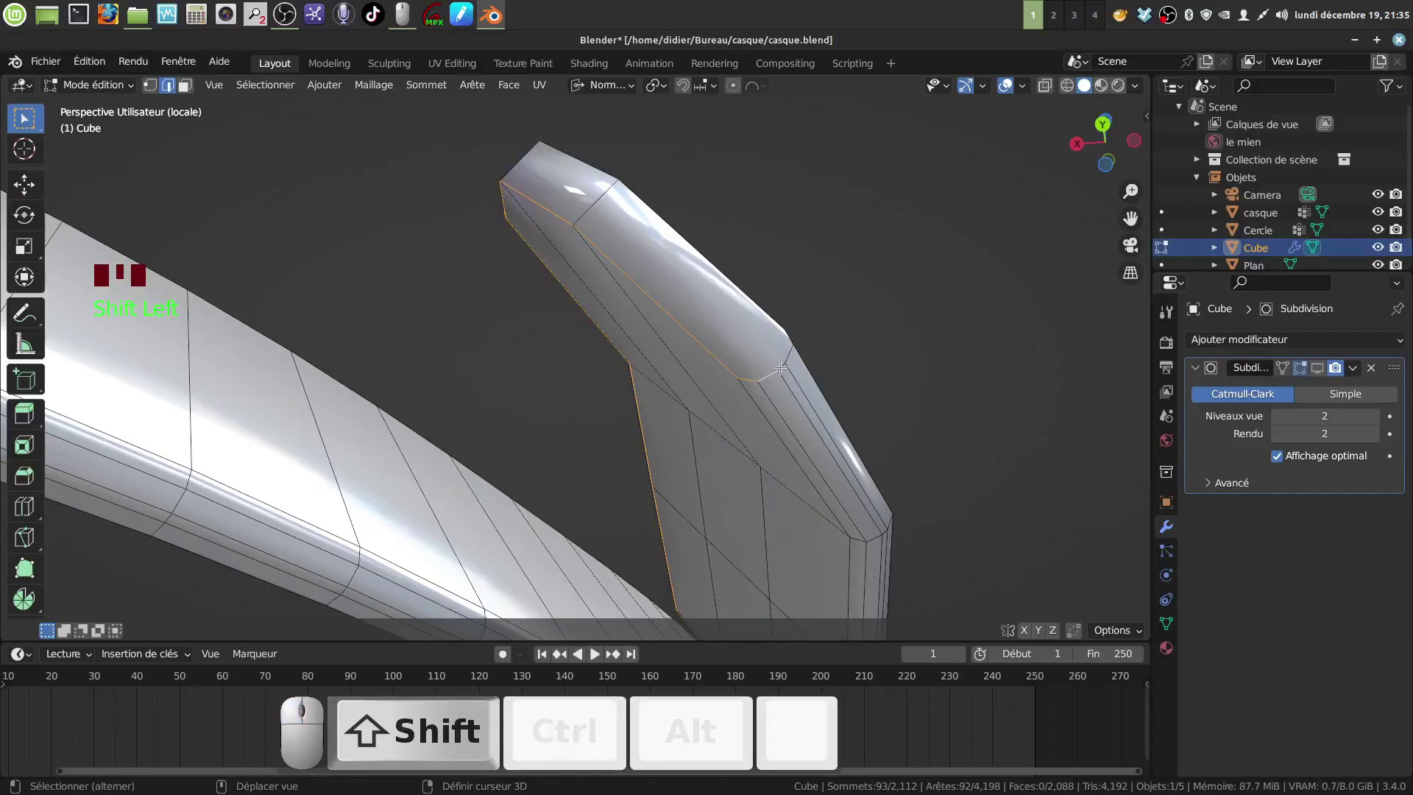
{"action": "right_click", "coordinate": [918, 320]}
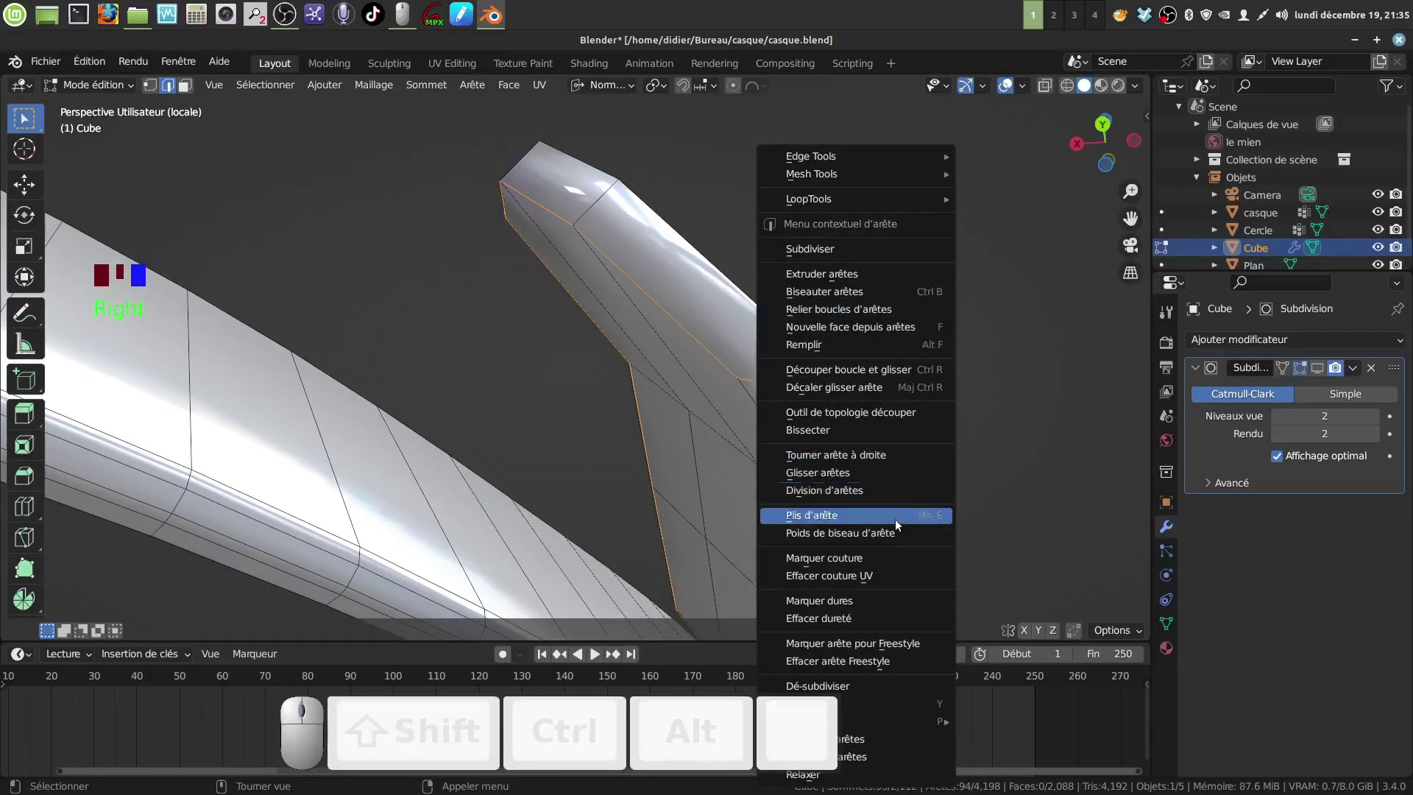
{"action": "left_click", "coordinate": [883, 553]}
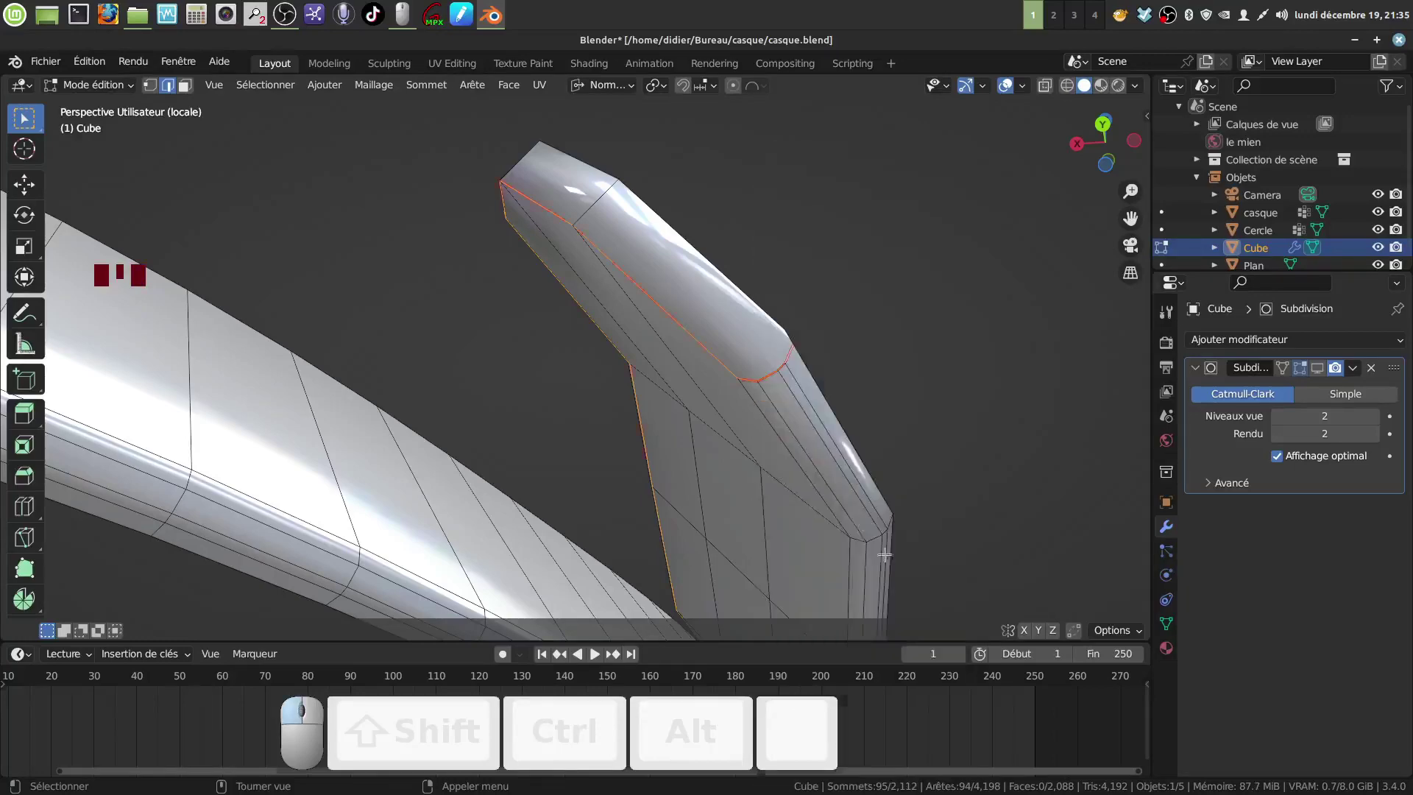
- Inspect the marked seam from the tapered tip along the strap to its opposite end
{"action": "middle_click_drag", "start_coordinate": [666, 221], "coordinate": [883, 249]}
{"action": "scroll", "coordinate": [611, 412], "scroll_direction": "down", "scroll_amount": 2, "text": "shift"}
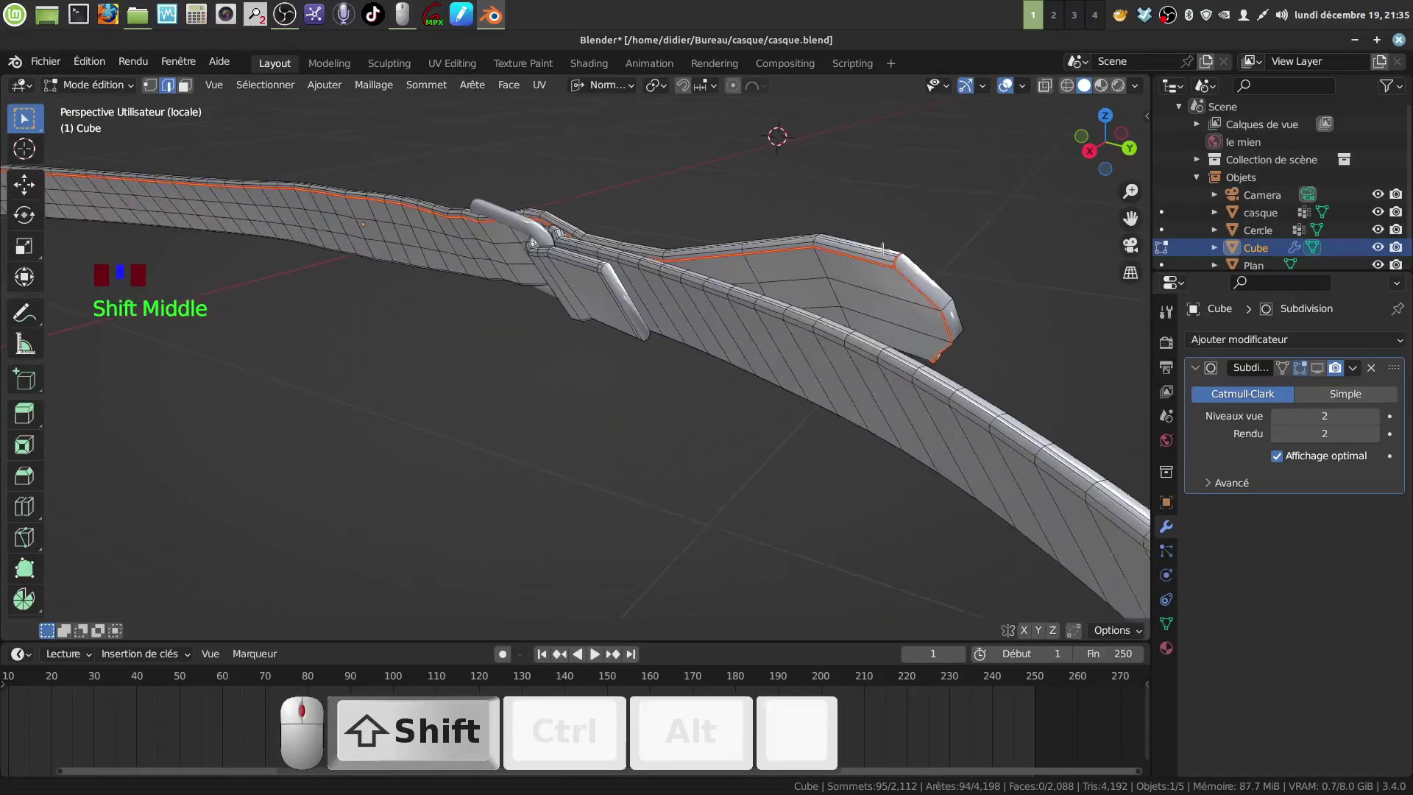
{"action": "mouse_move", "coordinate": [821, 313]}
{"action": "middle_mouse_down"}
{"action": "mouse_move", "coordinate": [817, 221]}
{"action": "mouse_move", "coordinate": [823, 287]}
{"action": "middle_mouse_up"}
{"action": "scroll", "coordinate": [827, 334], "scroll_direction": "down", "scroll_amount": 6}
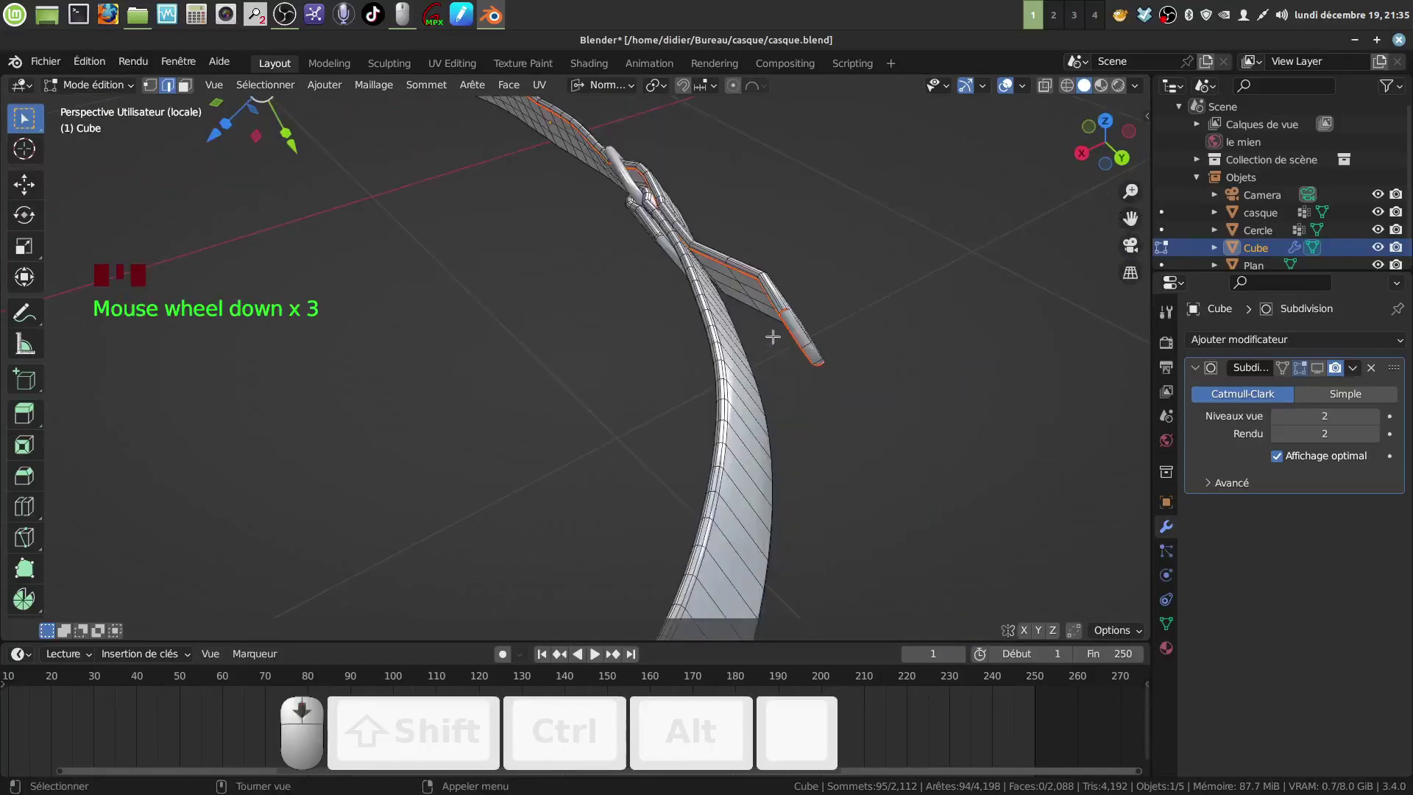
{"action": "middle_click_drag", "start_coordinate": [763, 339], "coordinate": [577, 392], "text": "shift"}
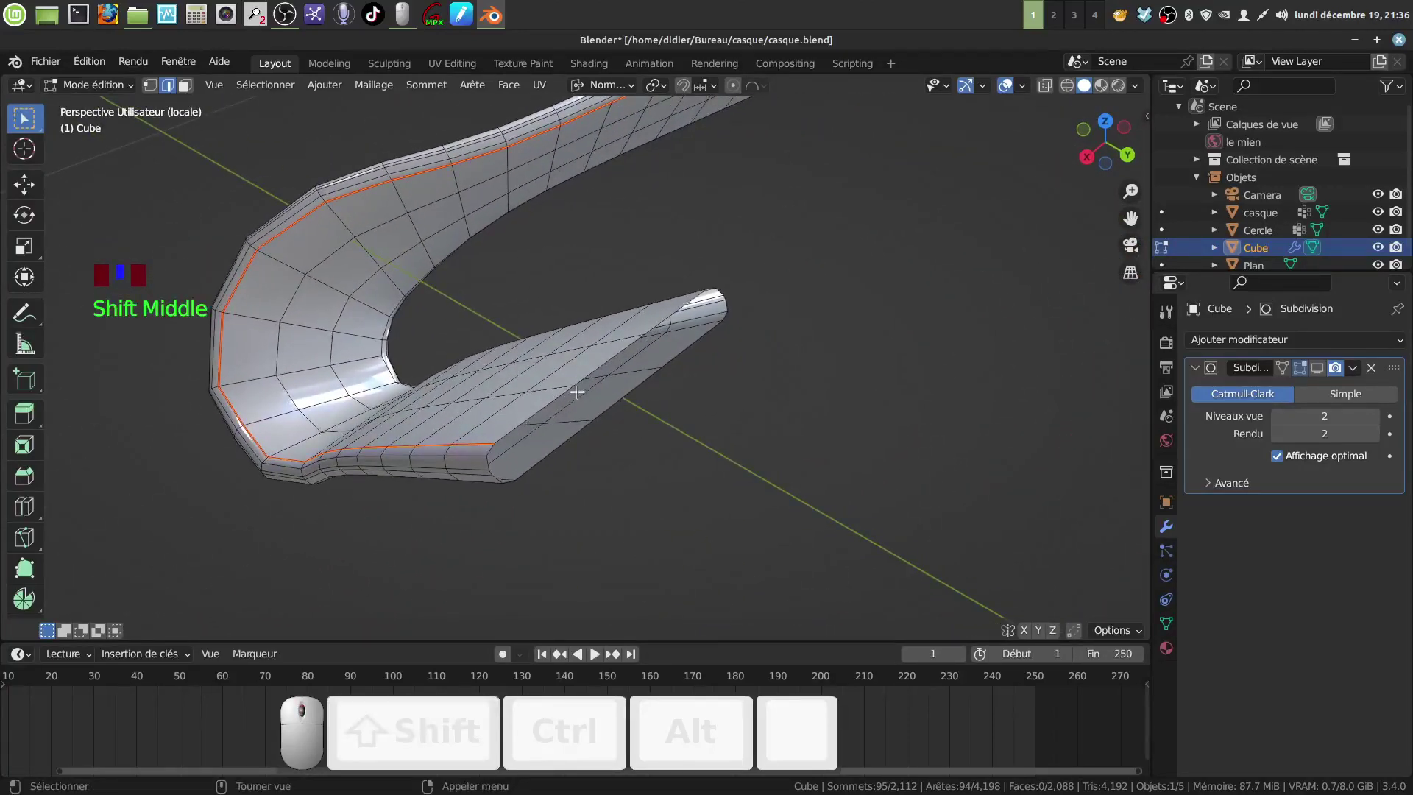
{"action": "scroll", "coordinate": [643, 475], "scroll_direction": "down", "scroll_amount": 10}
- Mark a seam along the upper edge loop of the strap's squared end near the buckle, continuing it around the end cap's edges
{"action": "middle_click_drag", "start_coordinate": [687, 486], "coordinate": [575, 355], "text": "shift"}
{"action": "scroll", "coordinate": [655, 486], "scroll_direction": "up", "scroll_amount": 2}
{"action": "scroll", "coordinate": [649, 404], "scroll_direction": "up", "scroll_amount": 5}
{"action": "scroll", "coordinate": [626, 398], "scroll_direction": "up", "scroll_amount": 3}
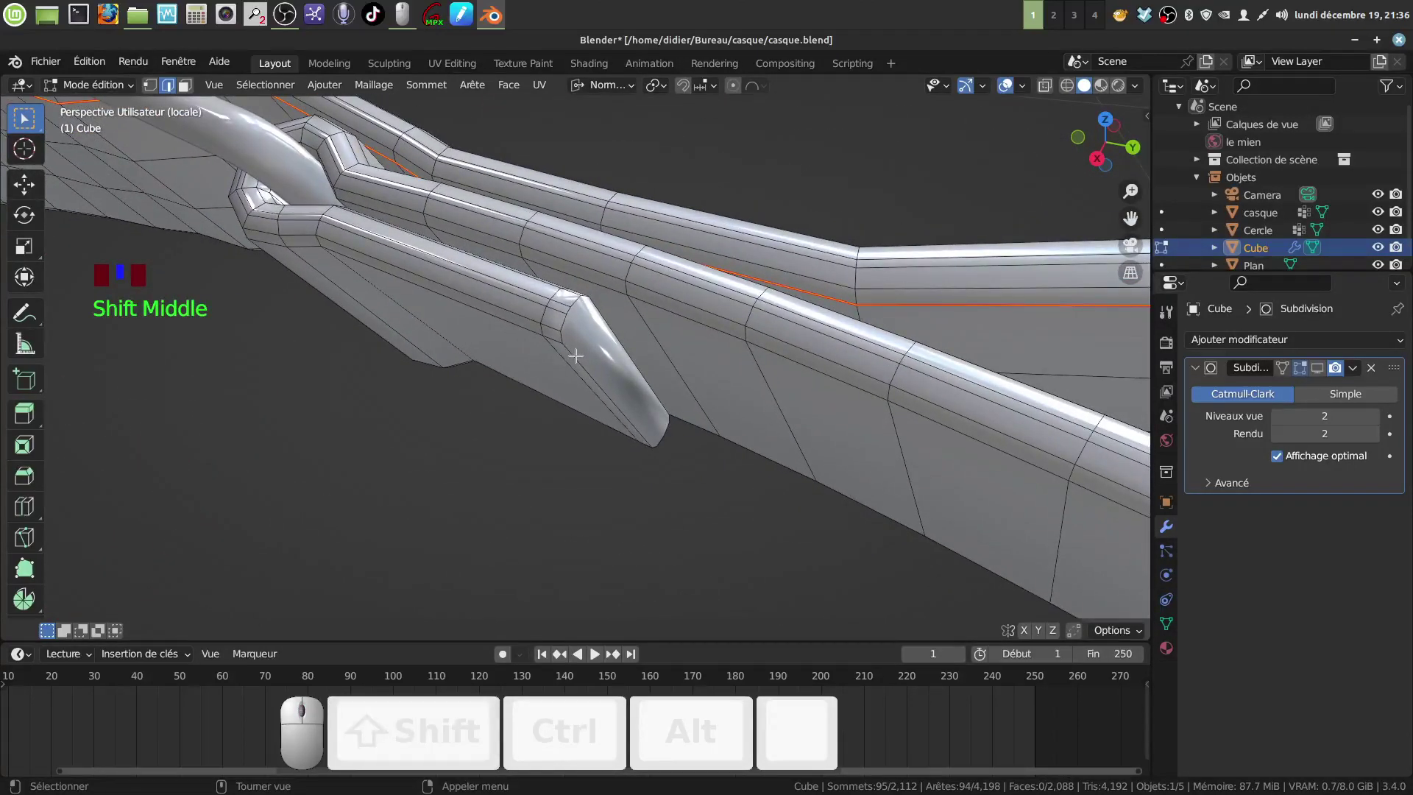
{"action": "left_click", "coordinate": [528, 328], "text": "alt"}
{"action": "scroll", "coordinate": [617, 398], "scroll_direction": "up", "scroll_amount": 3}
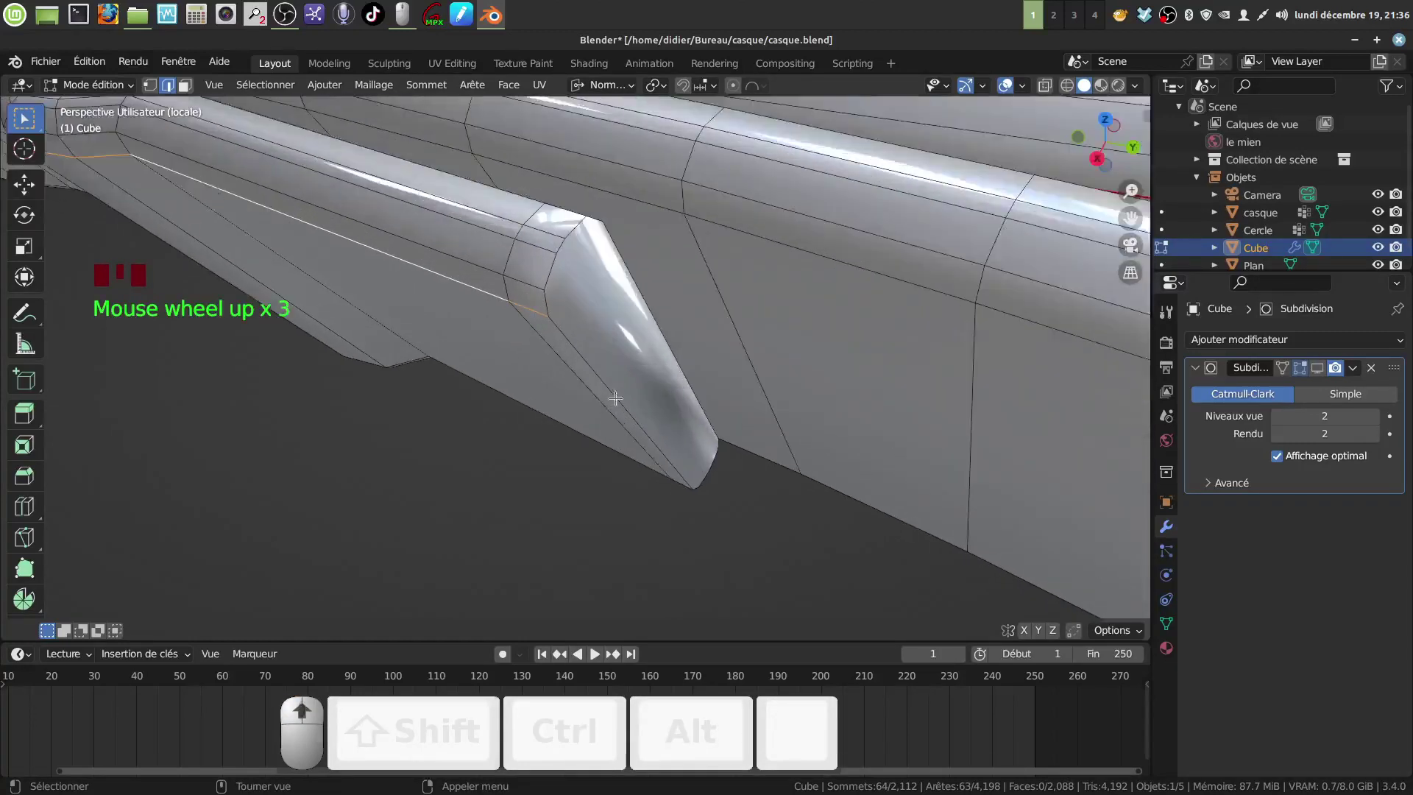
{"action": "left_click", "coordinate": [547, 305], "text": "shift"}
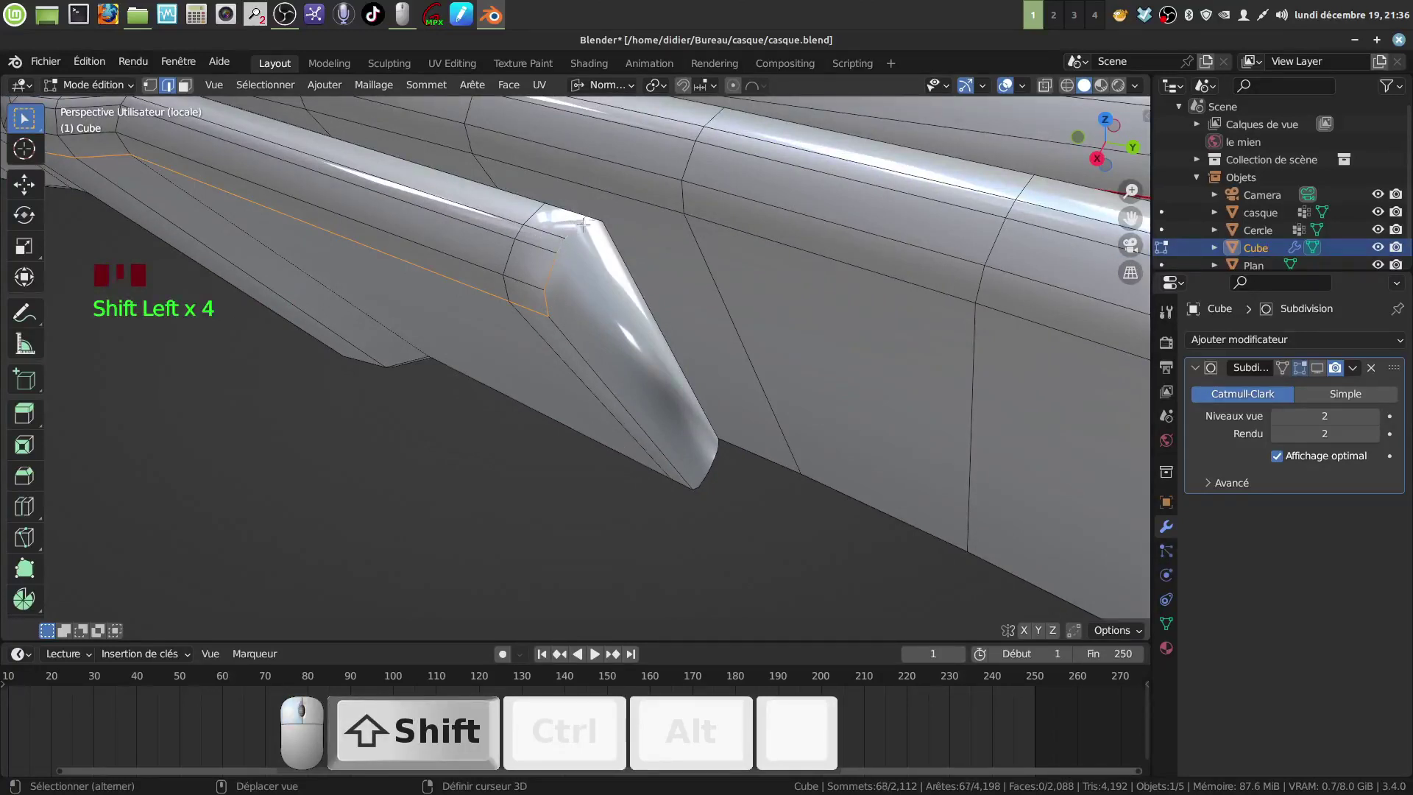
{"action": "middle_click_drag", "start_coordinate": [584, 223], "coordinate": [599, 213]}
{"action": "middle_click_drag", "start_coordinate": [589, 271], "coordinate": [583, 312]}
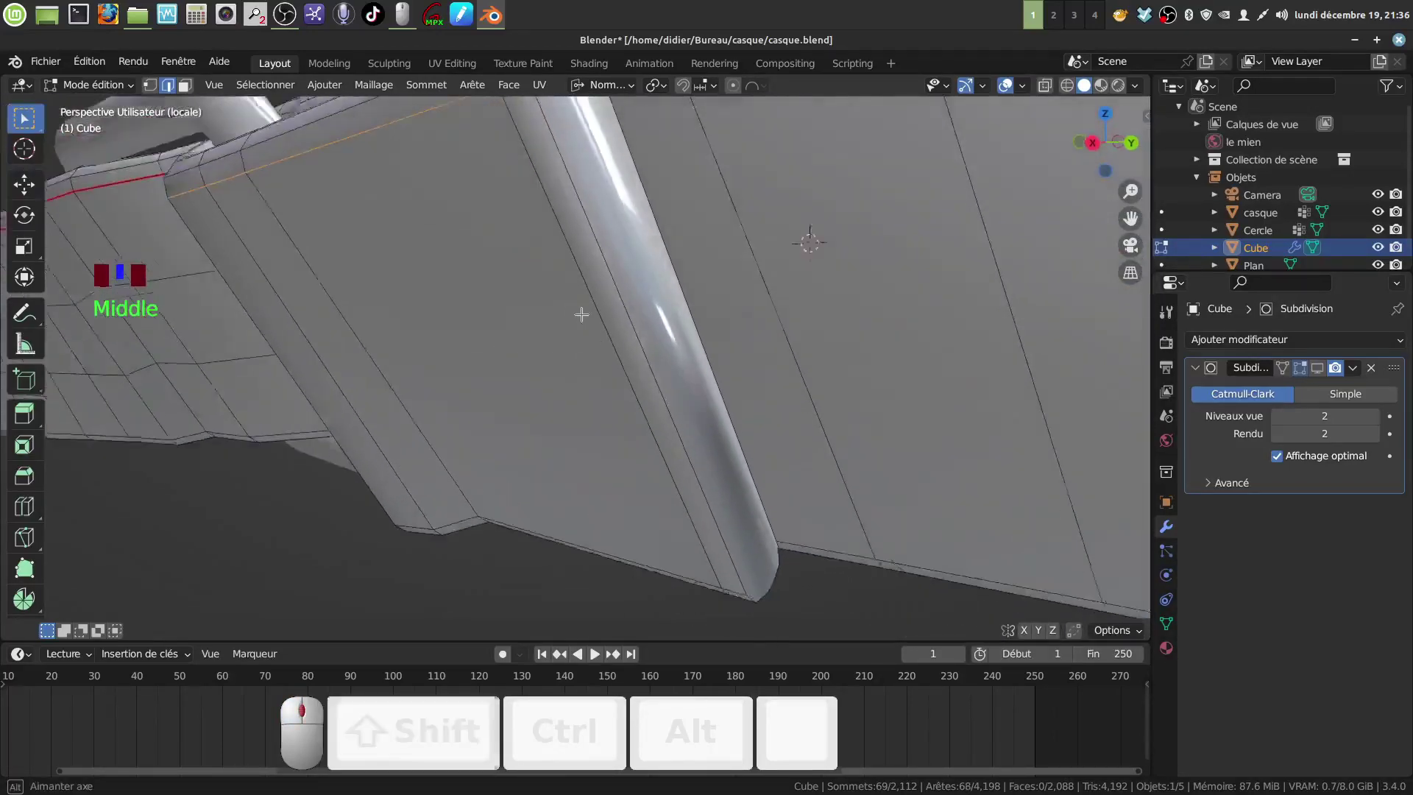
{"action": "scroll", "coordinate": [602, 346], "scroll_direction": "down", "scroll_amount": 3}
{"action": "left_click", "coordinate": [597, 334], "text": "shift"}
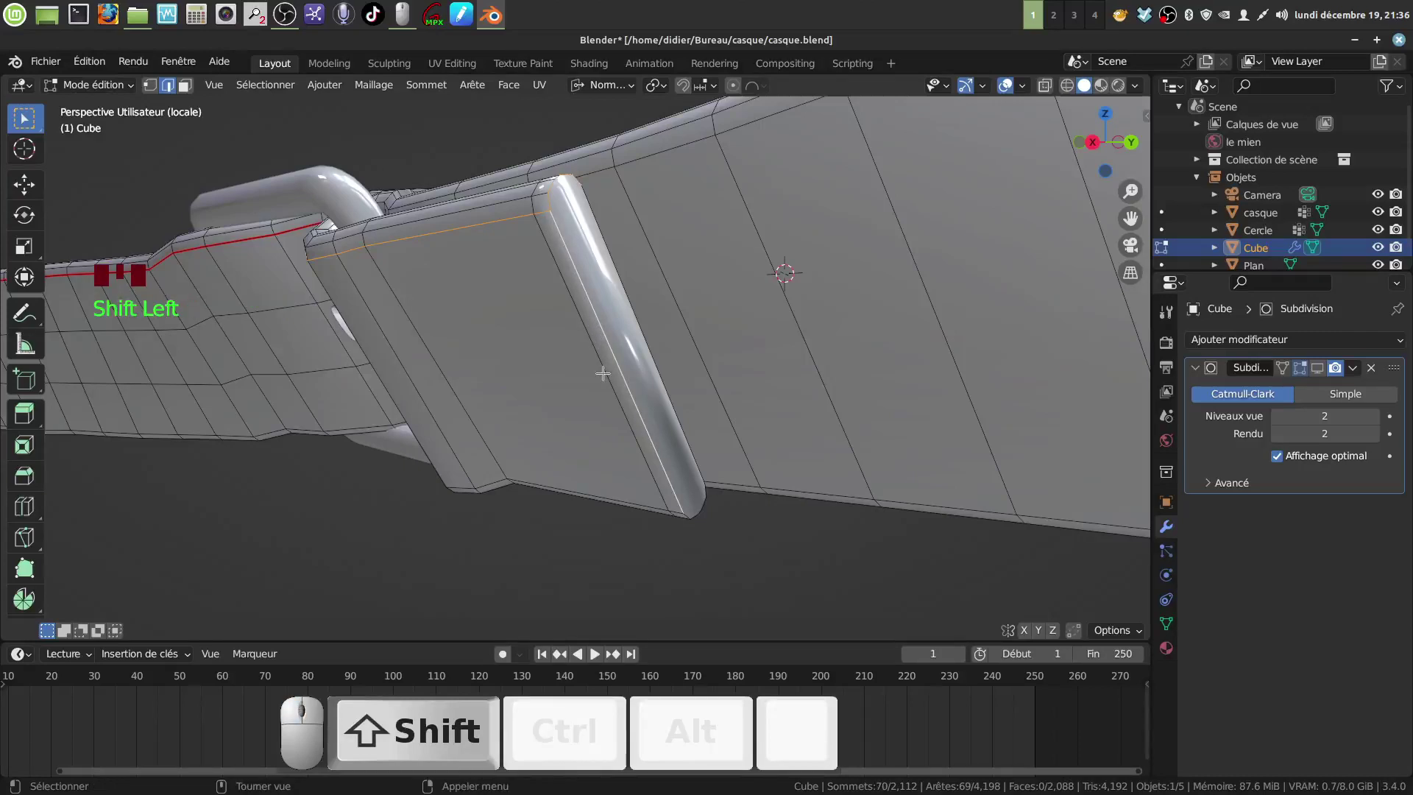
{"action": "middle_click_drag", "start_coordinate": [603, 374], "coordinate": [656, 410]}
{"action": "scroll", "coordinate": [538, 287], "scroll_direction": "up", "scroll_amount": 2}
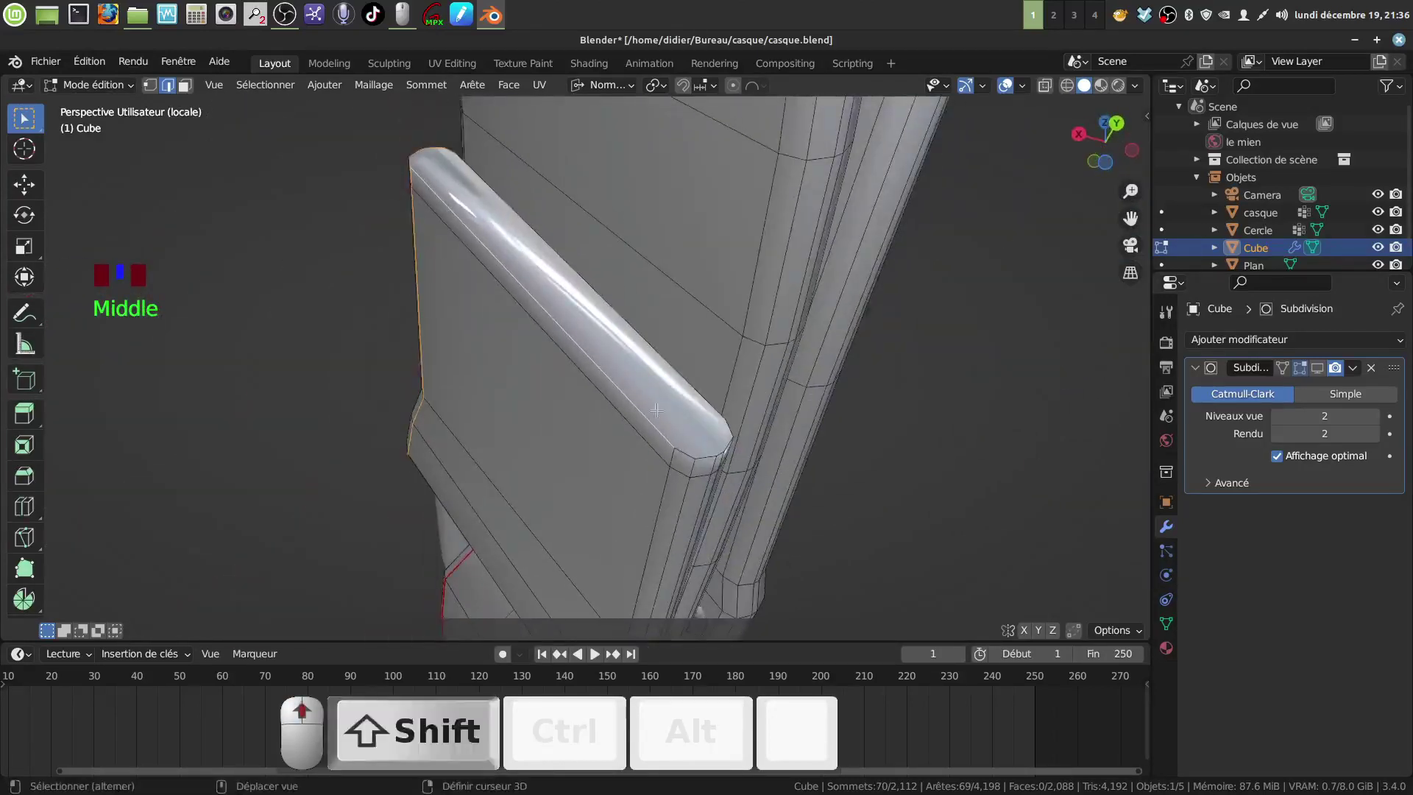
{"action": "left_click", "coordinate": [702, 460], "text": "shift"}
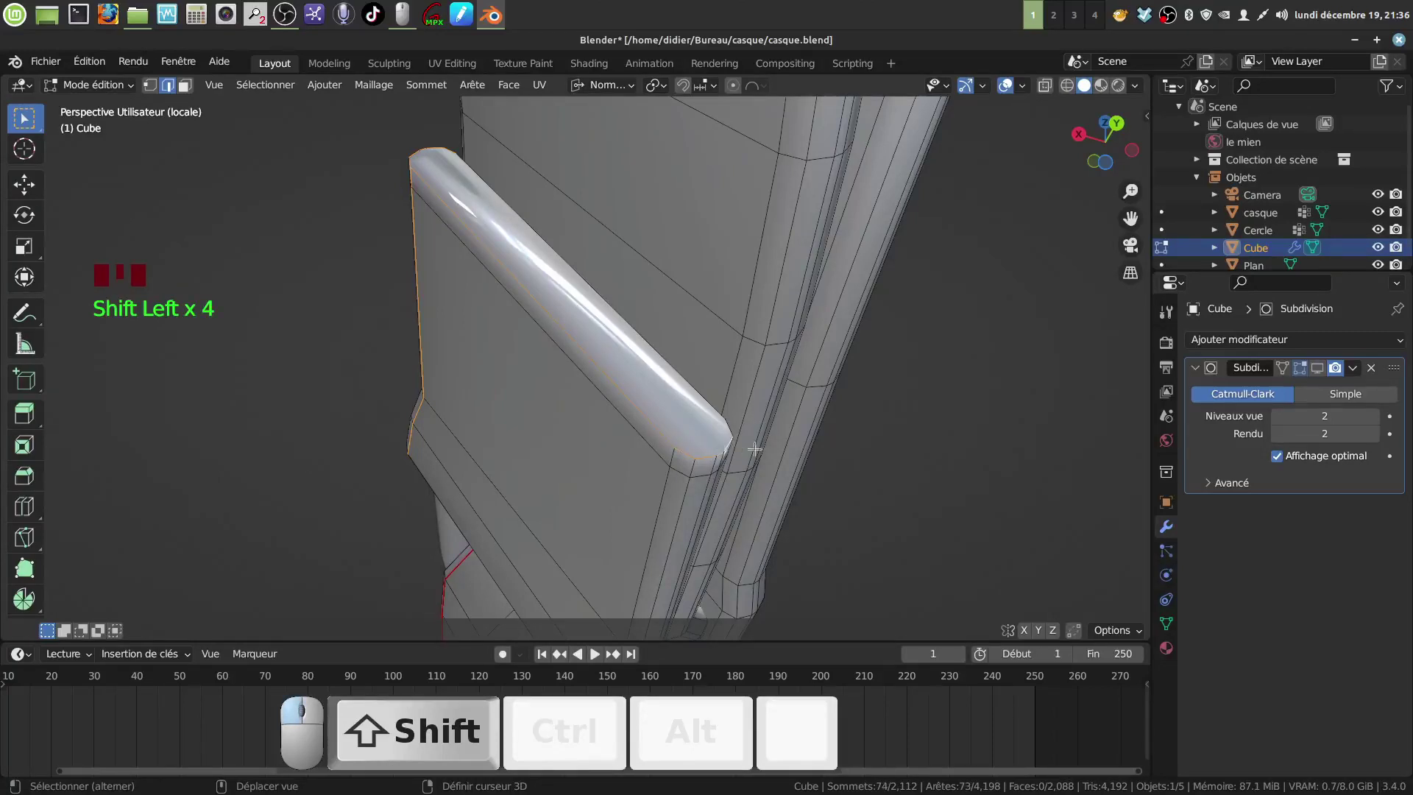
{"action": "right_click", "coordinate": [885, 447]}
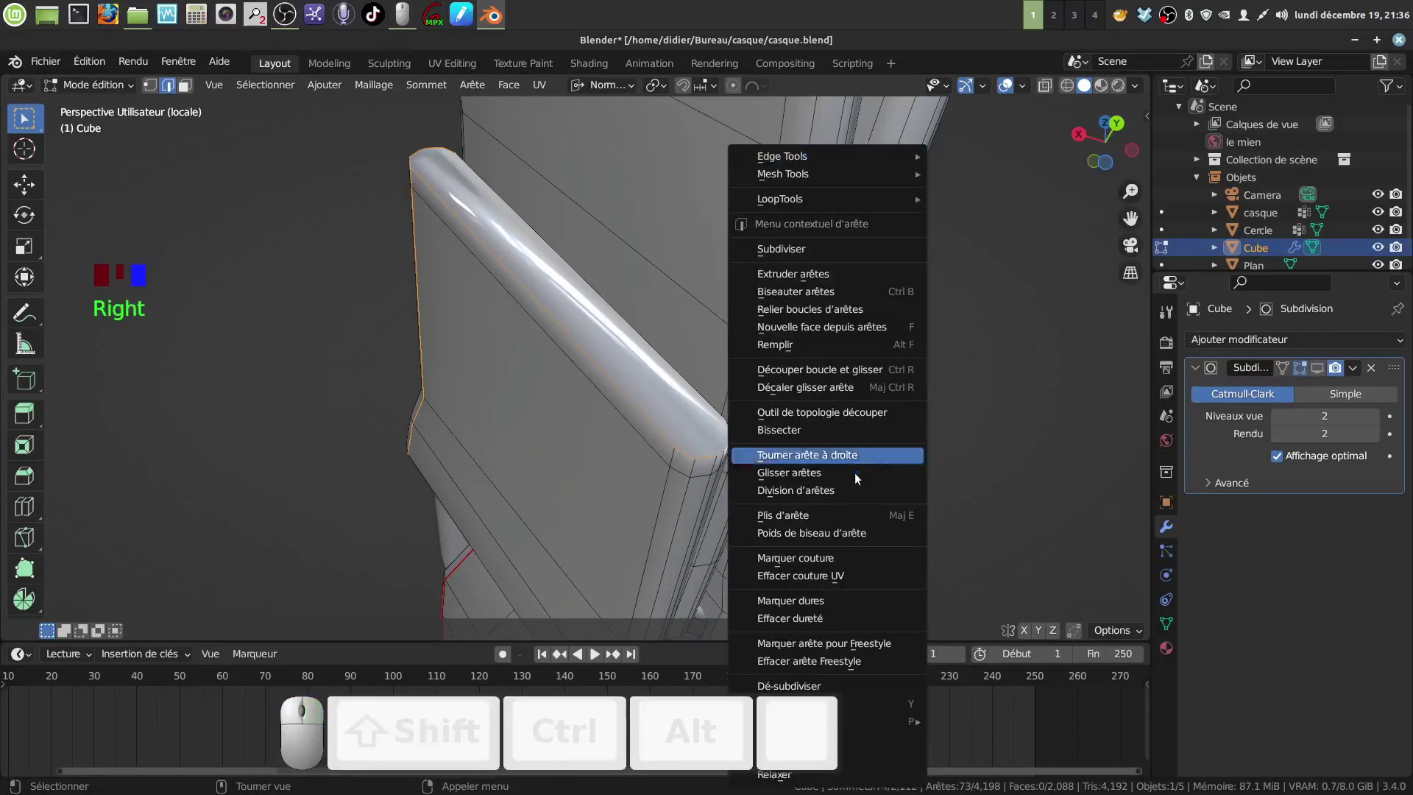
{"action": "left_click", "coordinate": [845, 559]}
- Examine the marked seams along the whole strap, from the buckle to the folded far end
{"action": "scroll", "coordinate": [845, 559], "scroll_direction": "down", "scroll_amount": 10}
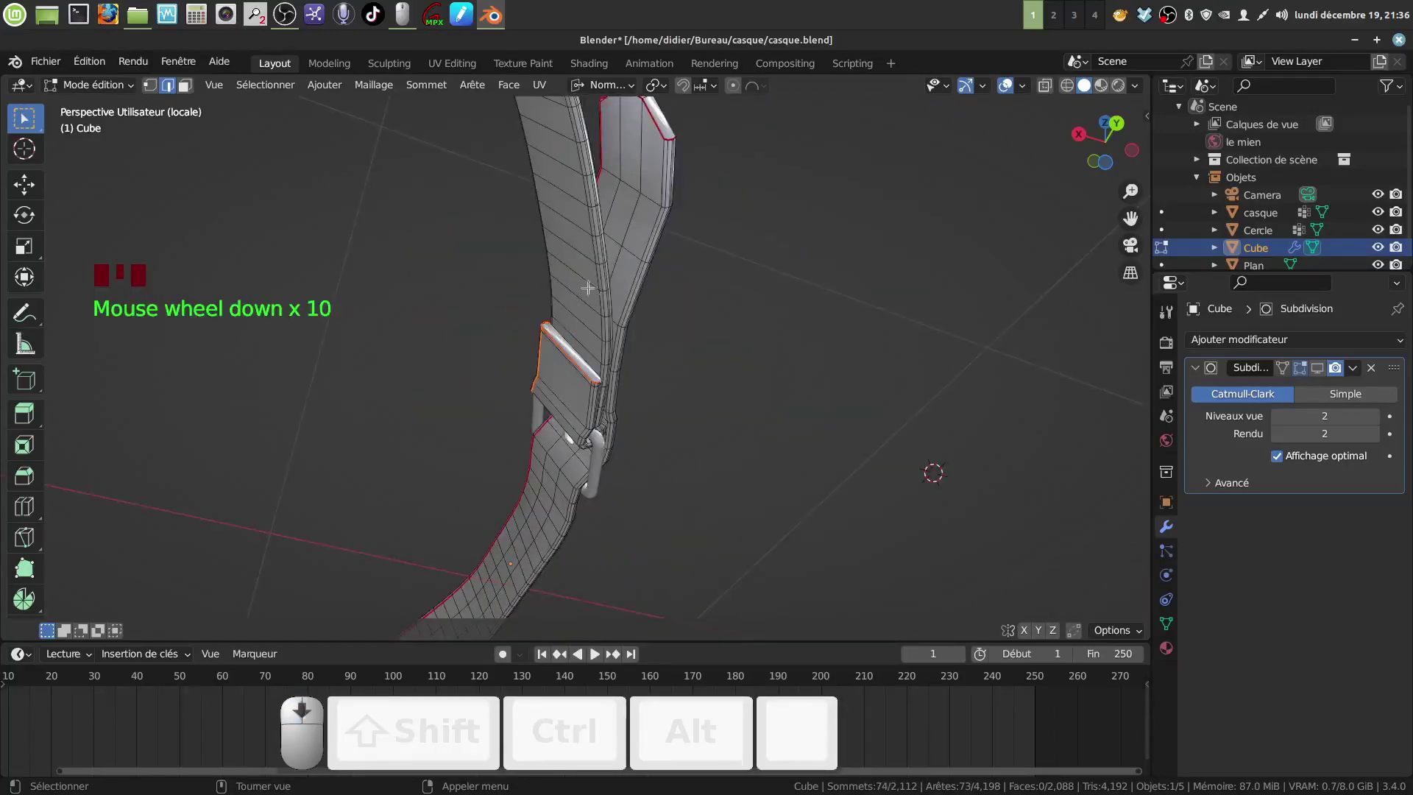
{"action": "middle_click_drag", "start_coordinate": [588, 288], "coordinate": [660, 378]}
{"action": "scroll", "coordinate": [642, 373], "scroll_direction": "down", "scroll_amount": 3}
{"action": "middle_click_drag", "start_coordinate": [671, 342], "coordinate": [682, 309], "text": "shift"}
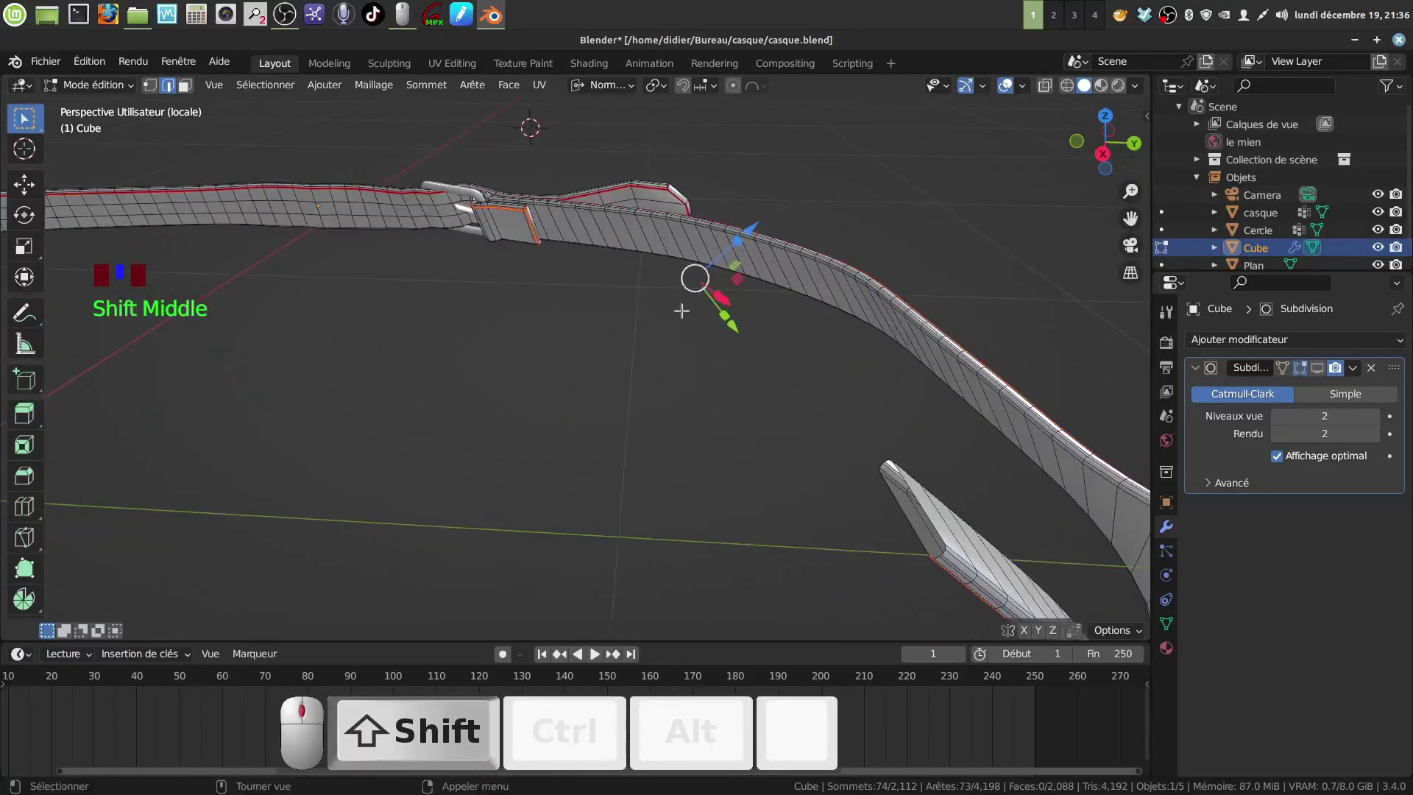
{"action": "middle_click_drag", "start_coordinate": [874, 466], "coordinate": [792, 338], "text": "shift"}
{"action": "scroll", "coordinate": [737, 194], "scroll_direction": "down", "scroll_amount": 4}
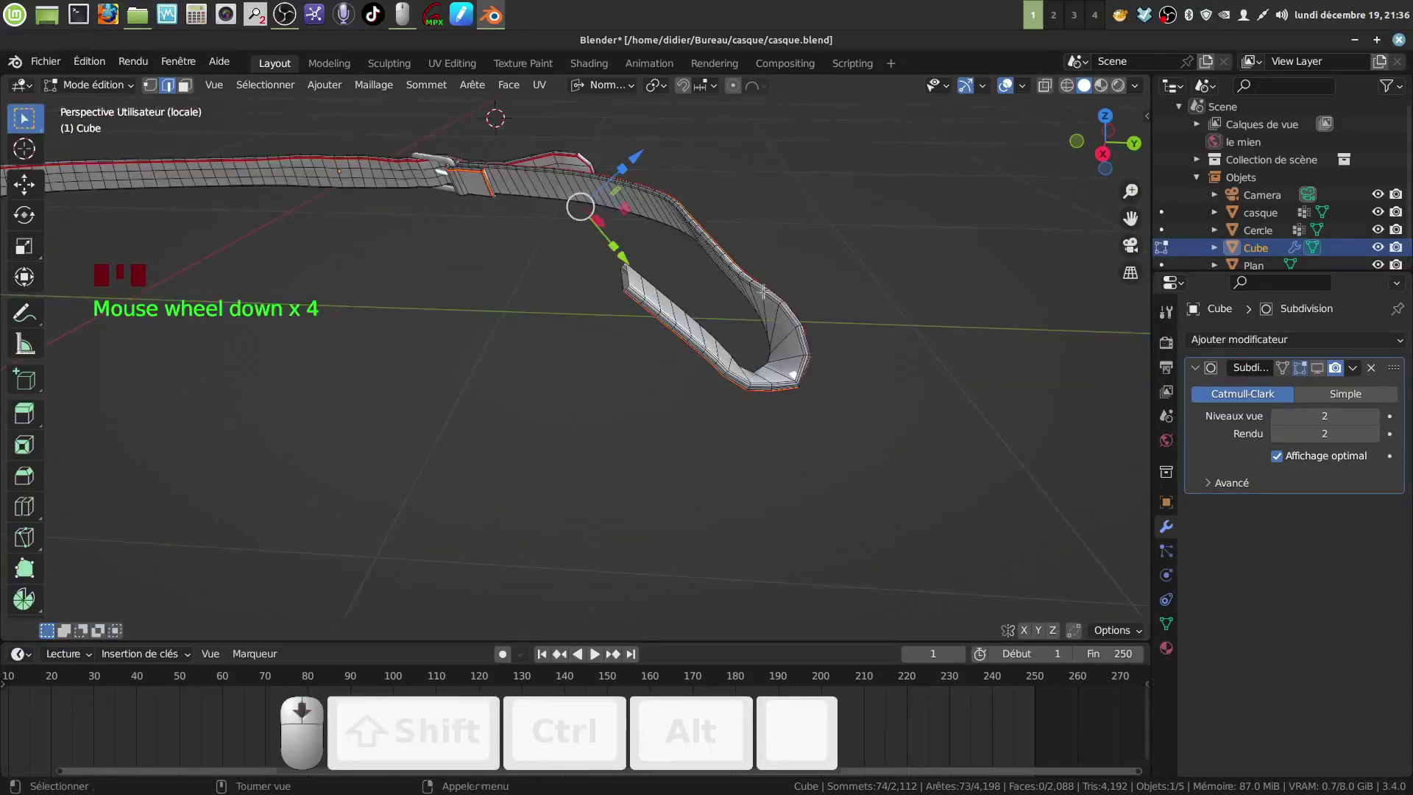
{"action": "middle_click_drag", "start_coordinate": [737, 194], "coordinate": [592, 390], "text": "shift"}
- Return to Object Mode and assign the existing material Matériau.002 to the strap
{"action": "key", "text": "Tab"}
{"action": "scroll", "coordinate": [926, 381], "scroll_direction": "down", "scroll_amount": 3}
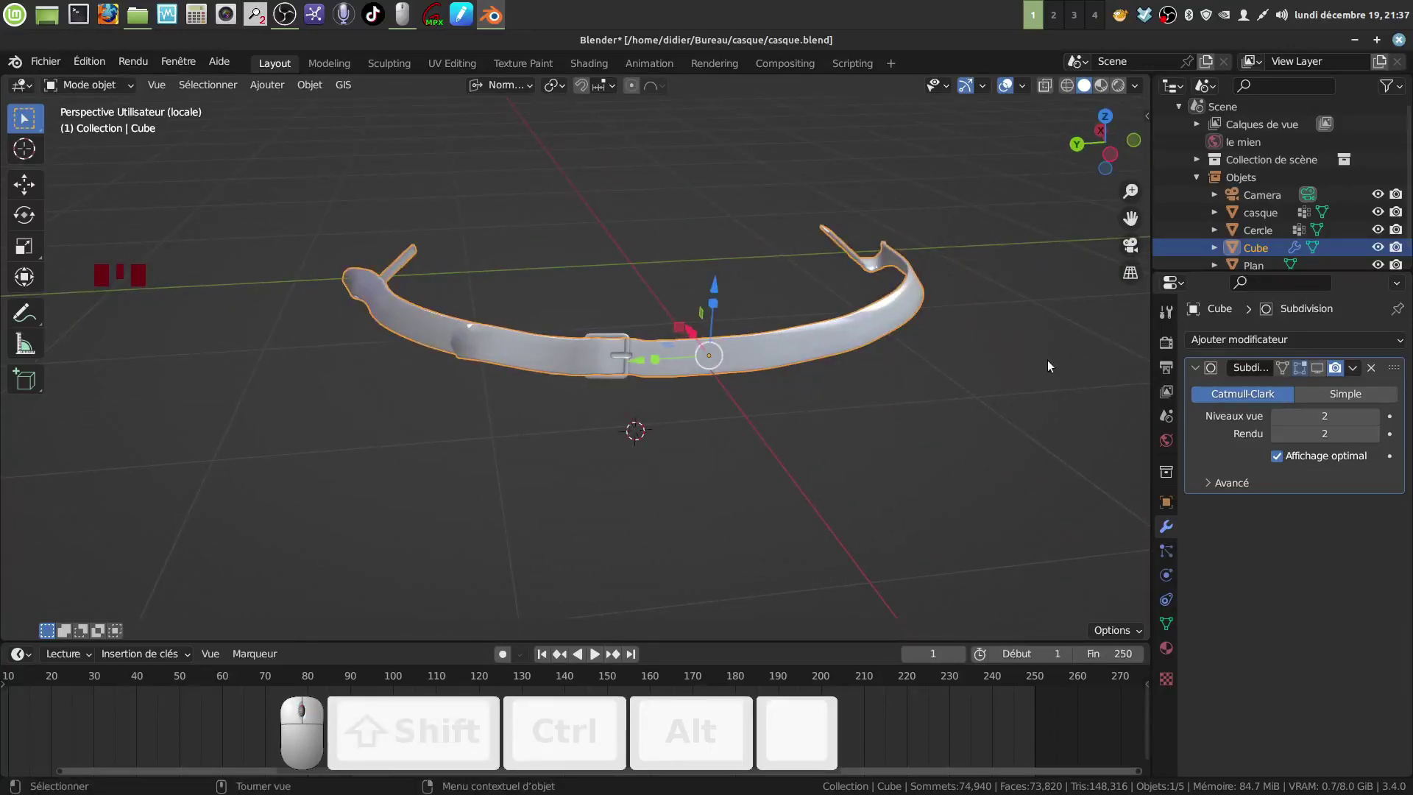
{"action": "middle_click_drag", "start_coordinate": [656, 399], "coordinate": [682, 395]}
{"action": "left_click", "coordinate": [1166, 648]}
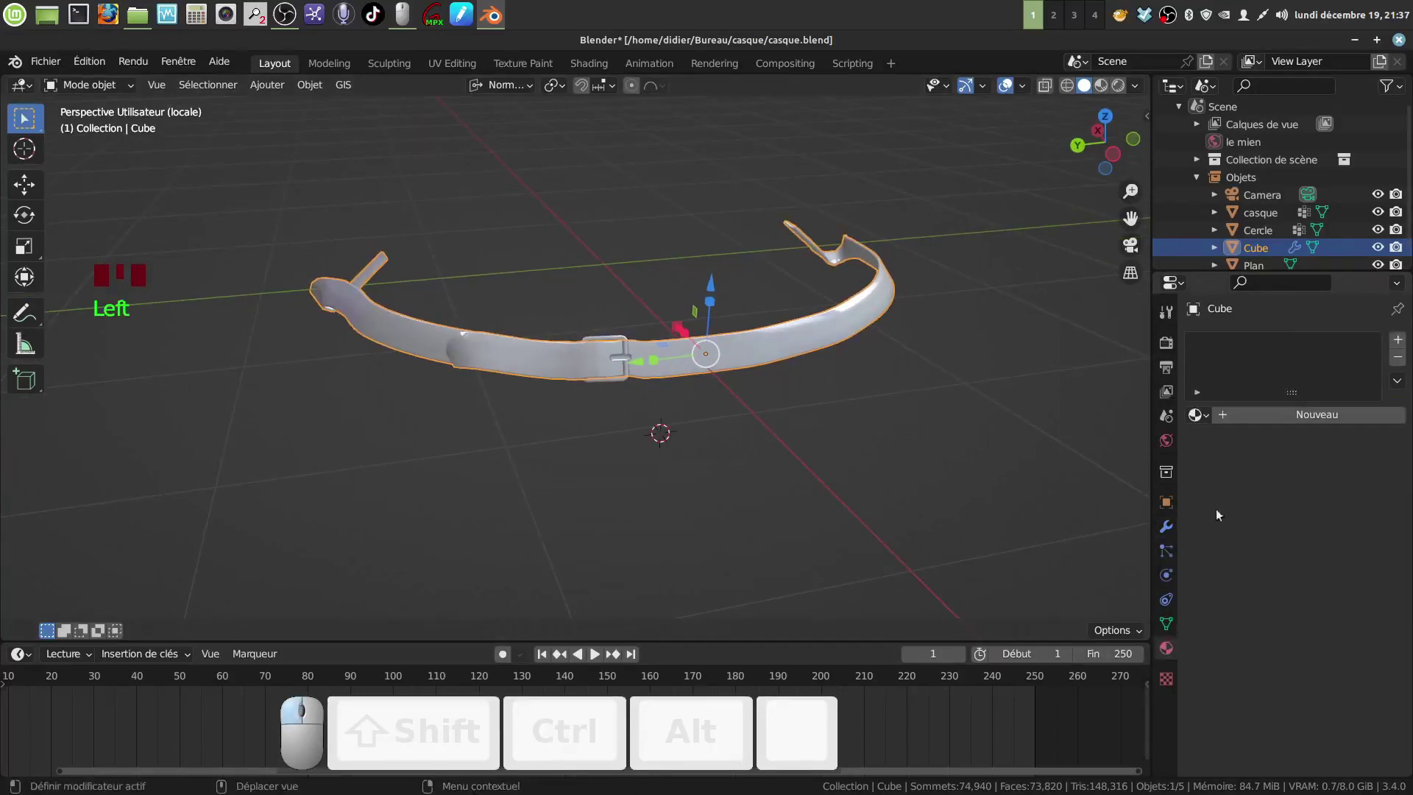
{"action": "left_click", "coordinate": [1203, 417]}
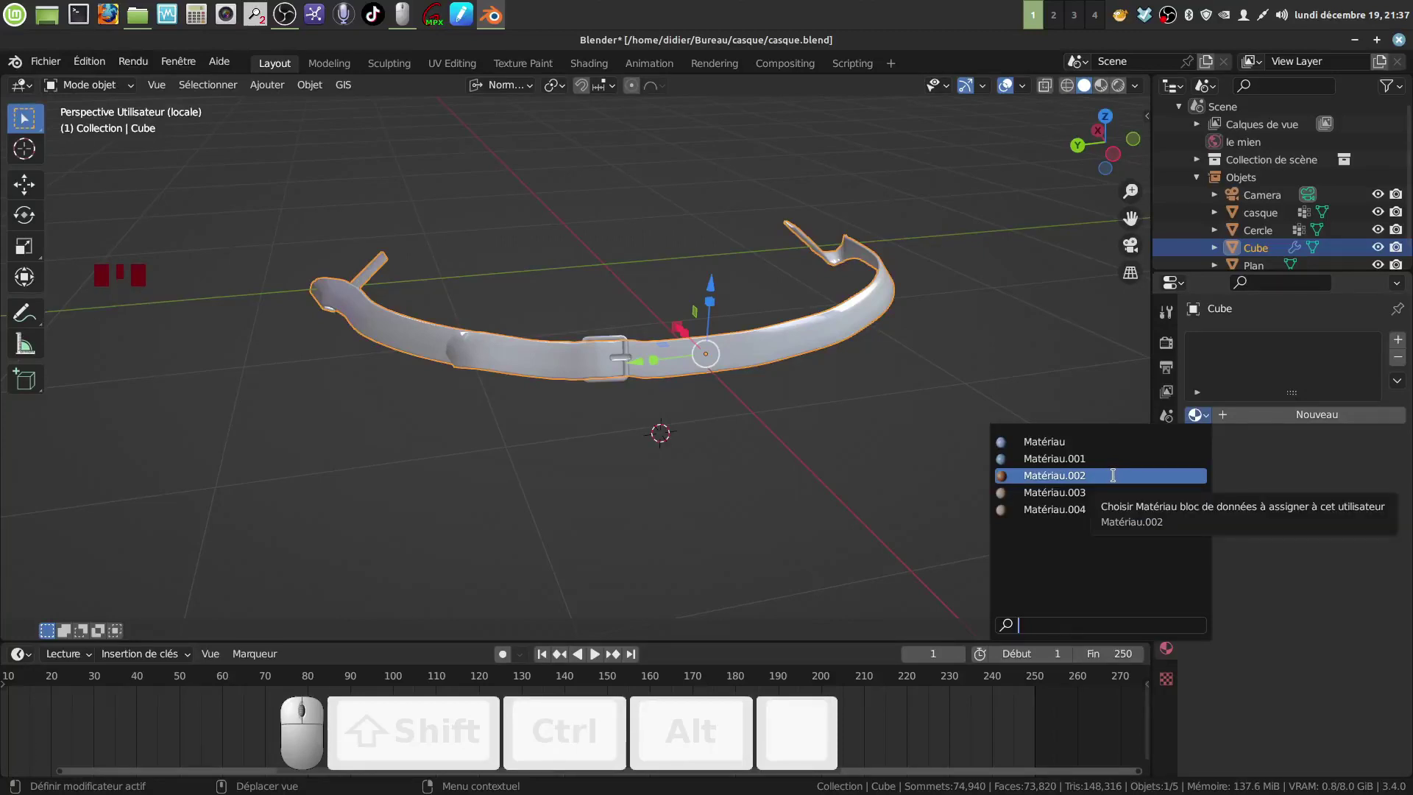
{"action": "left_click", "coordinate": [1112, 475]}
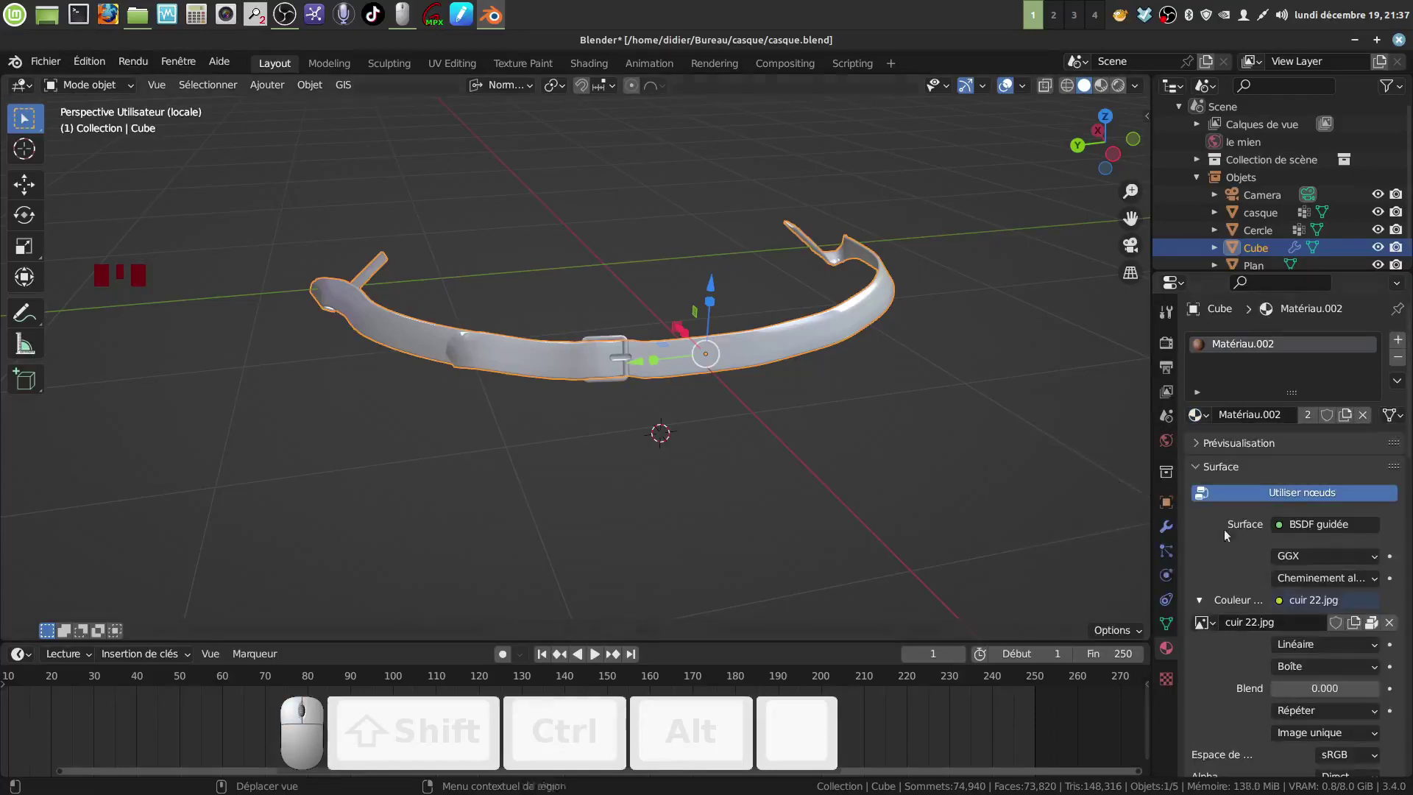
- Review the material's cuir 22.jpg texture settings and duplicate Matériau.002 into an independent material for the strap
{"action": "scroll", "coordinate": [1335, 595], "scroll_direction": "down", "scroll_amount": 2}
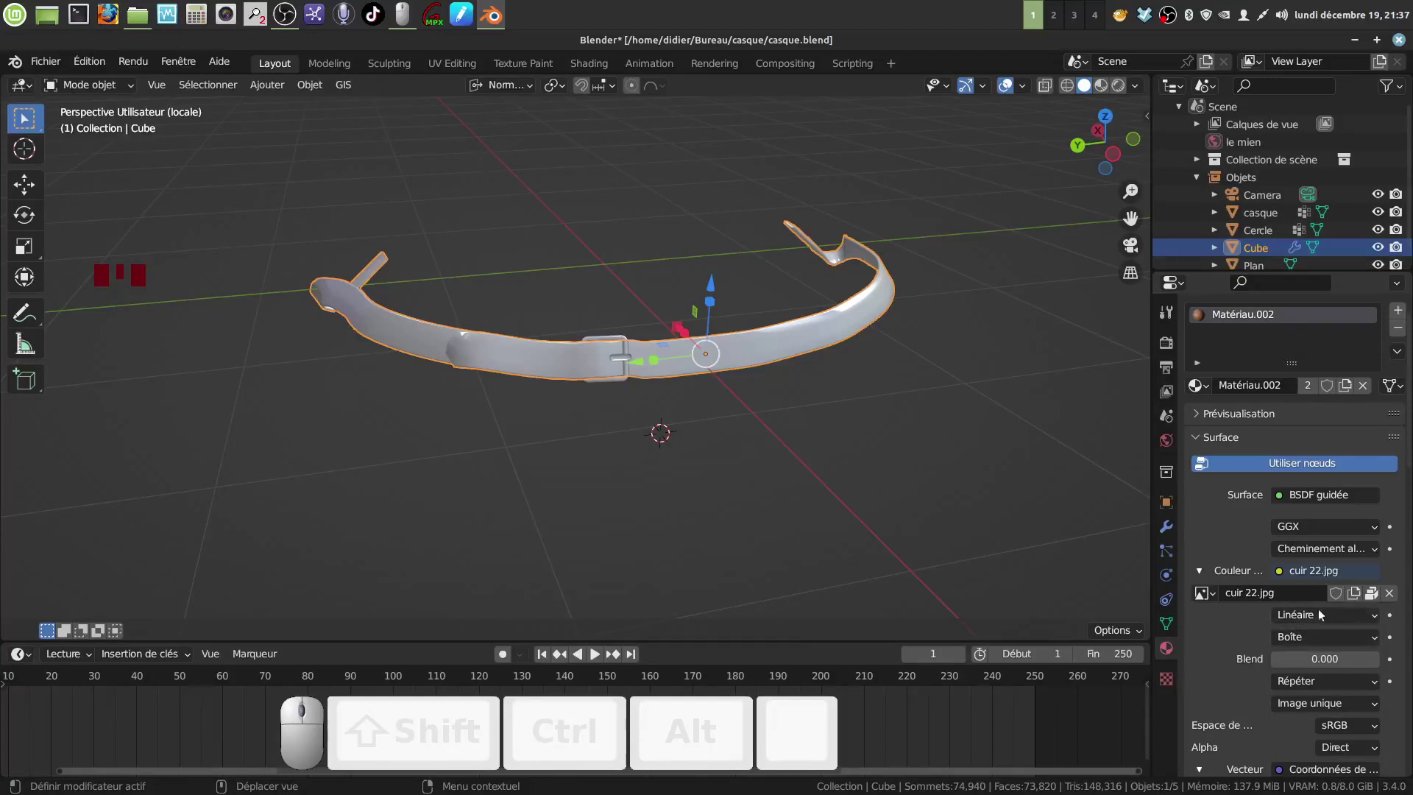
{"action": "scroll", "coordinate": [1286, 650], "scroll_direction": "down", "scroll_amount": 2}
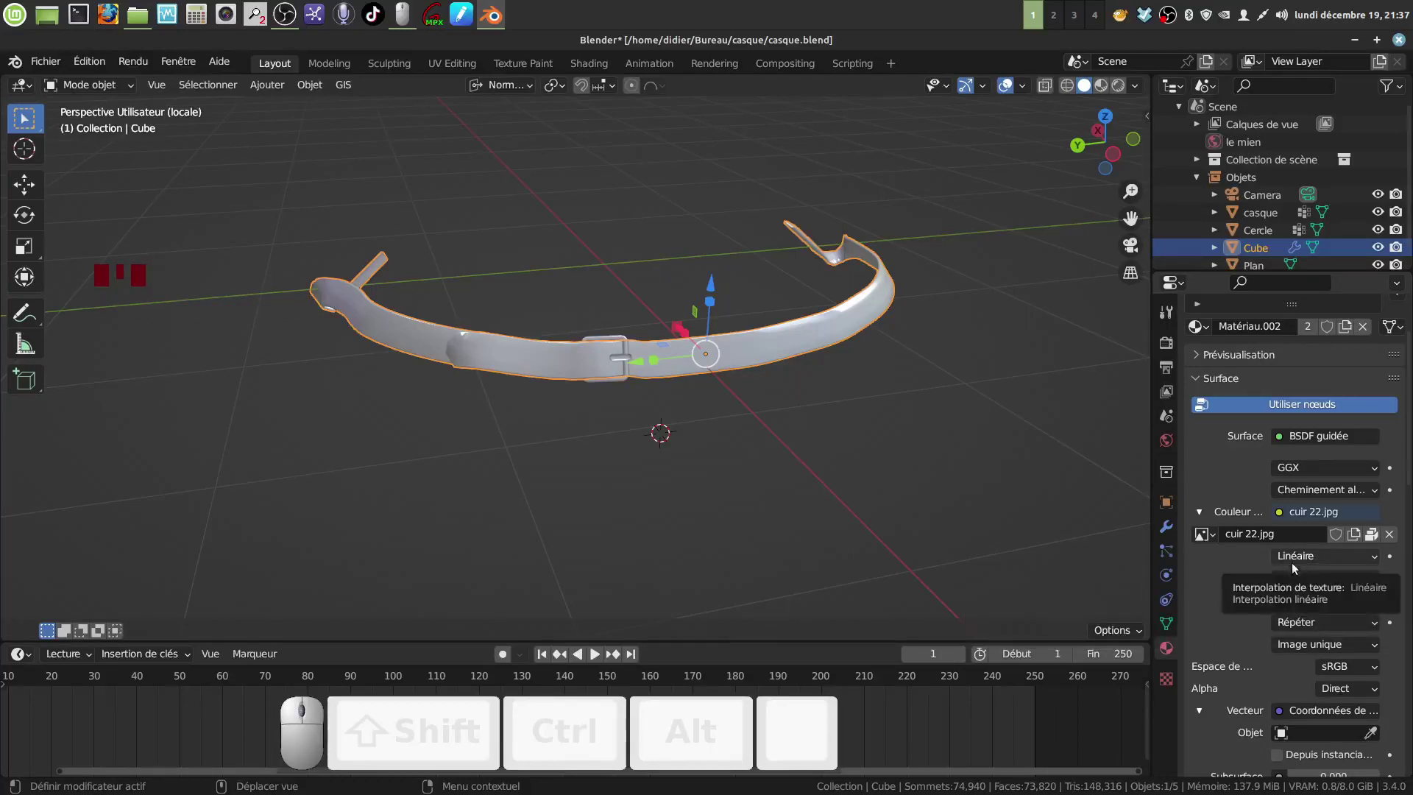
{"action": "left_click", "coordinate": [1358, 533]}
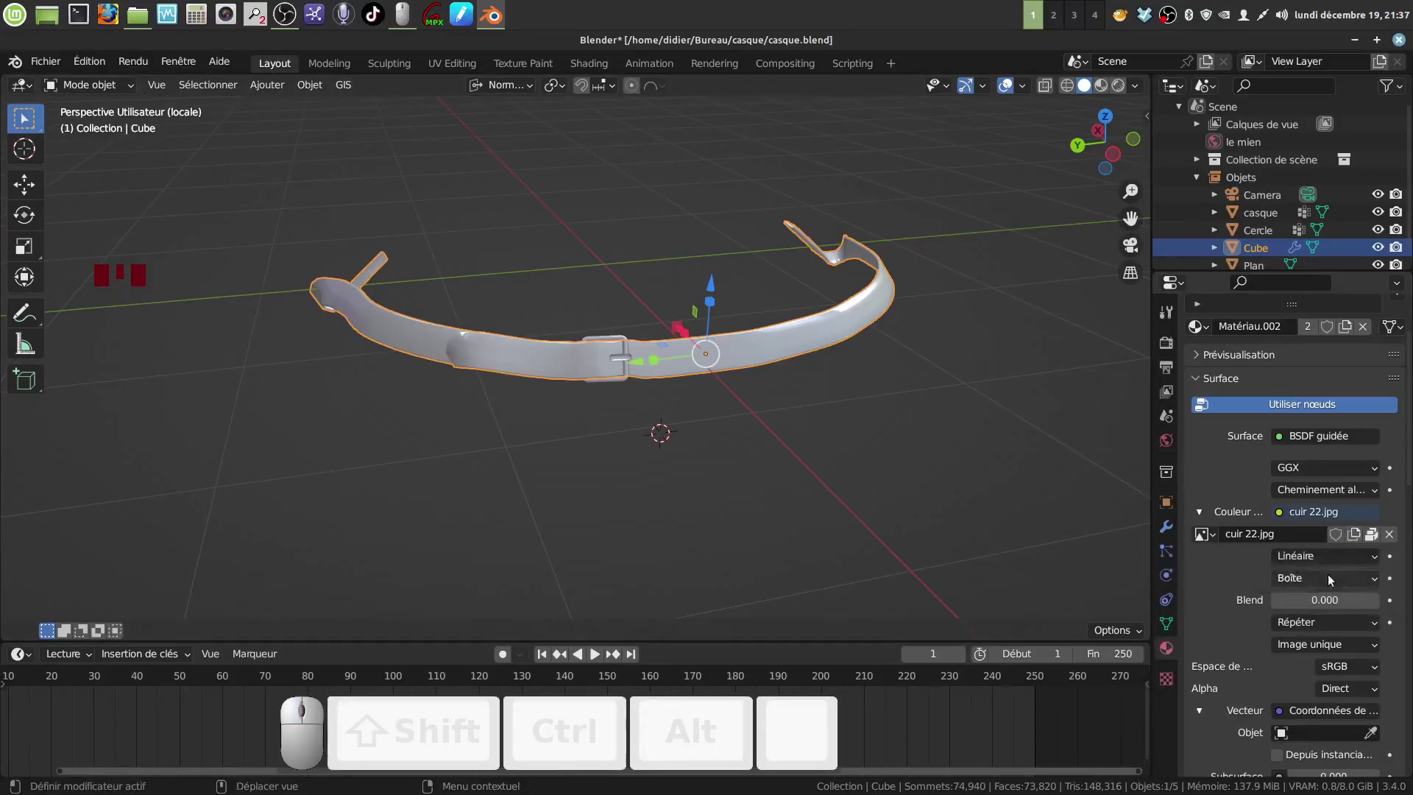
{"action": "scroll", "coordinate": [1297, 462], "scroll_direction": "up", "scroll_amount": 3}
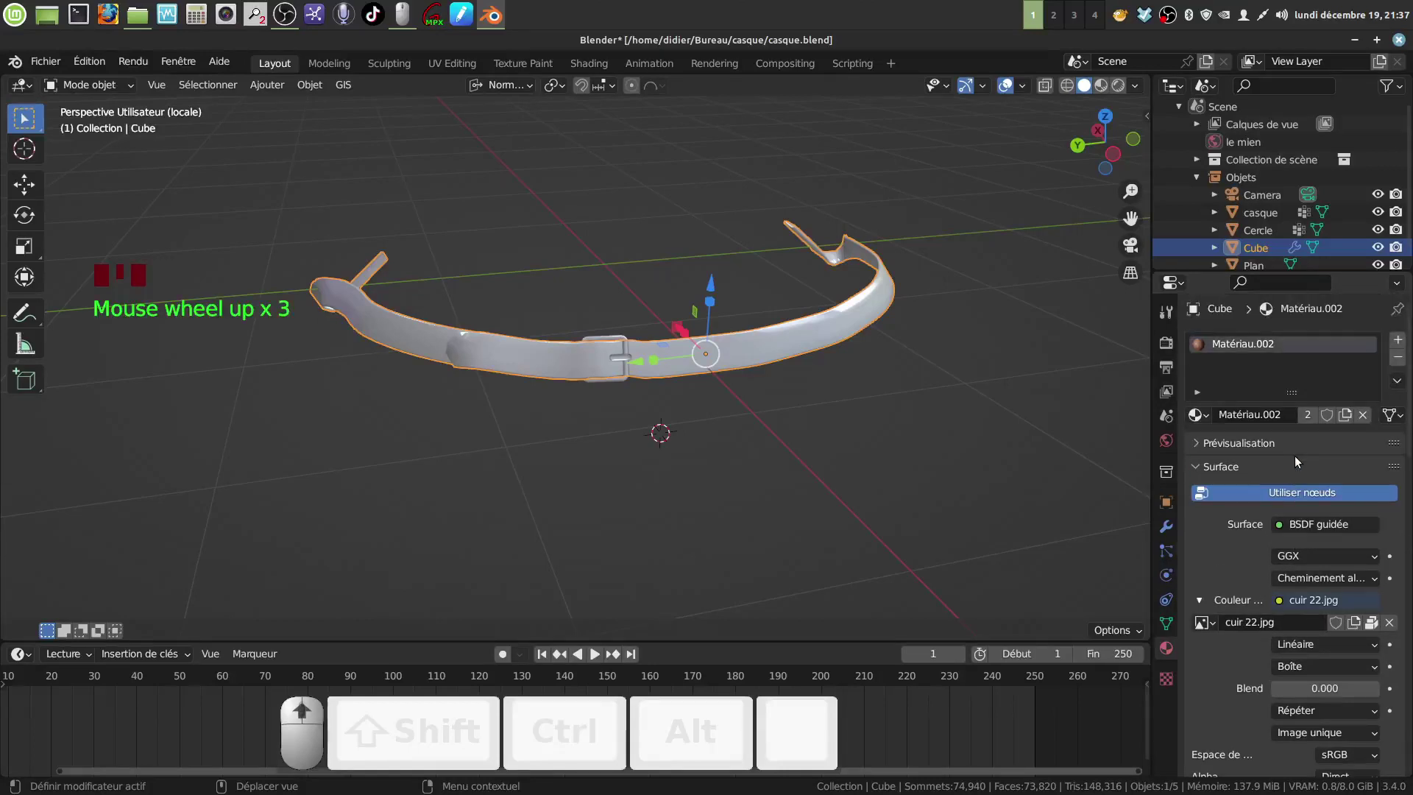
{"action": "left_click", "coordinate": [1345, 416]}
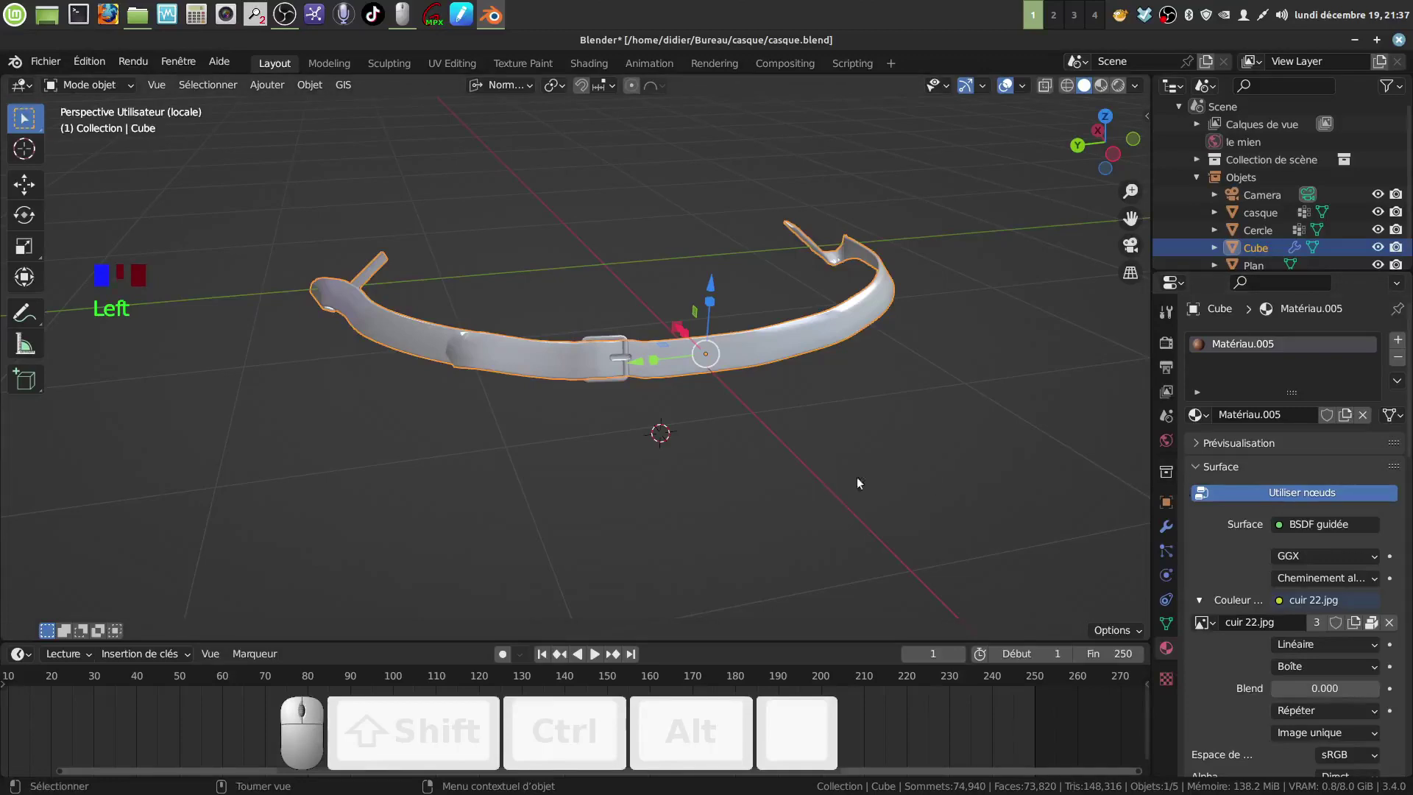
- Set the cuir 22.jpg texture's projection to Plat and its vector input to the UV texture coordinates
{"action": "scroll", "coordinate": [1193, 587], "scroll_direction": "down", "scroll_amount": 5}
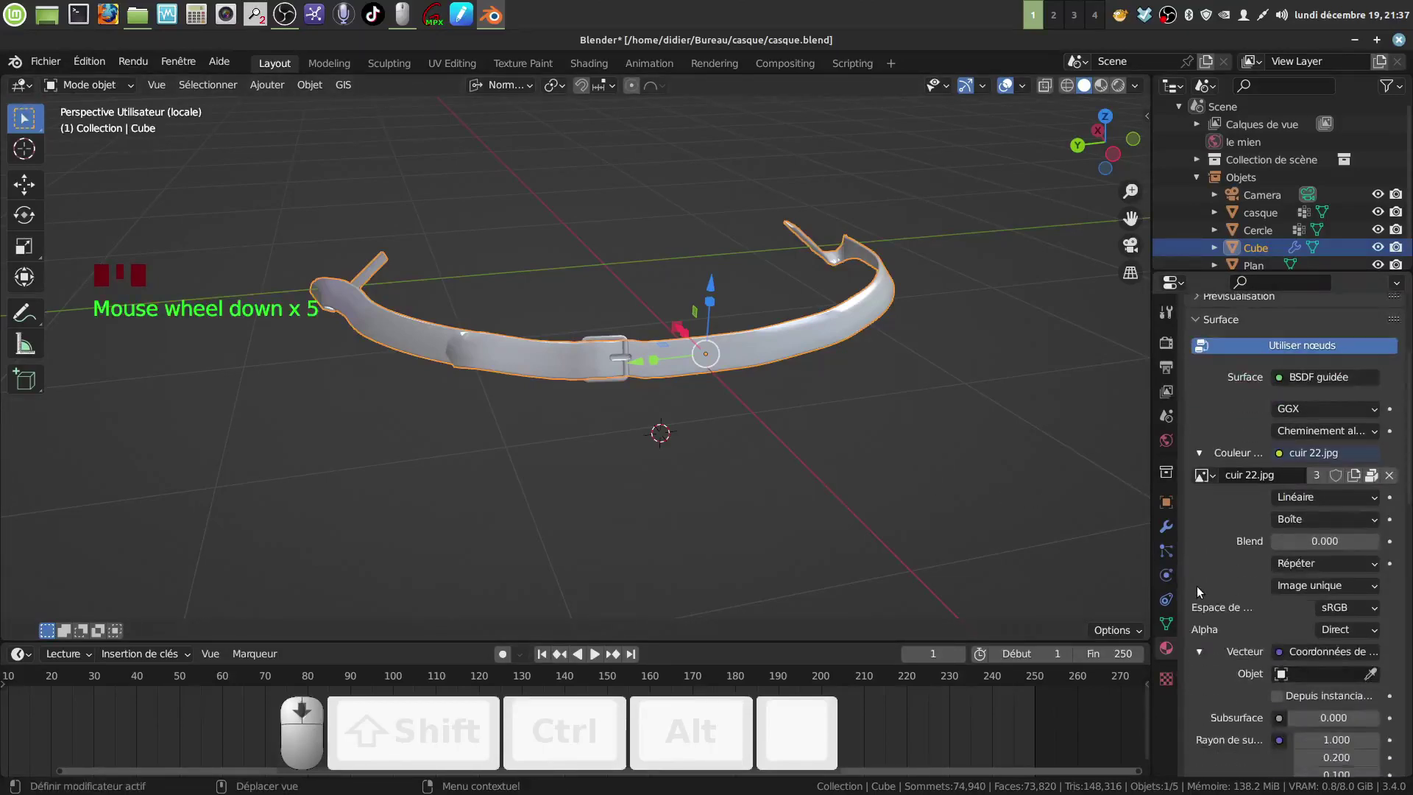
{"action": "left_click", "coordinate": [1373, 523]}
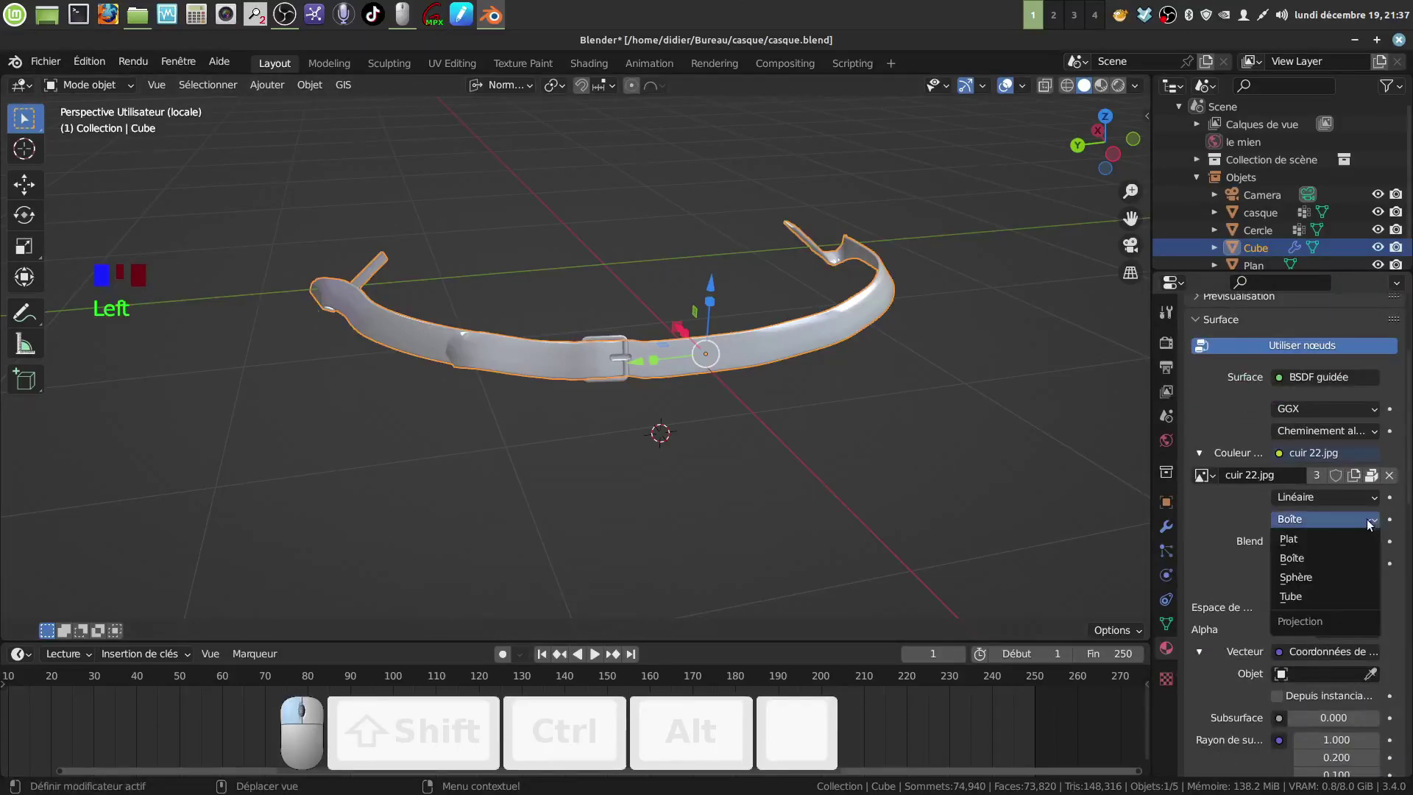
{"action": "left_click", "coordinate": [1286, 547]}
{"action": "scroll", "coordinate": [1251, 581], "scroll_direction": "down", "scroll_amount": 2}
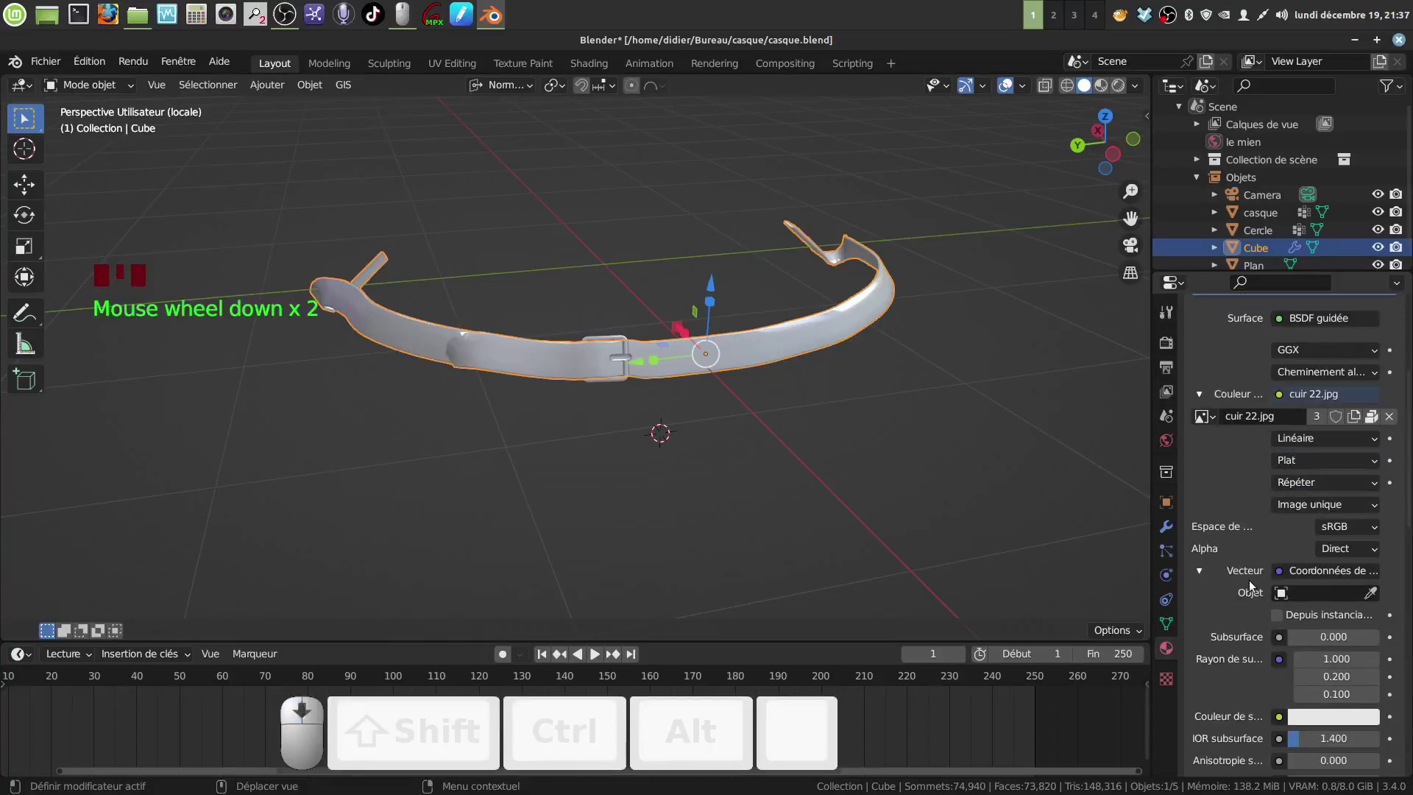
{"action": "left_click", "coordinate": [1281, 572]}
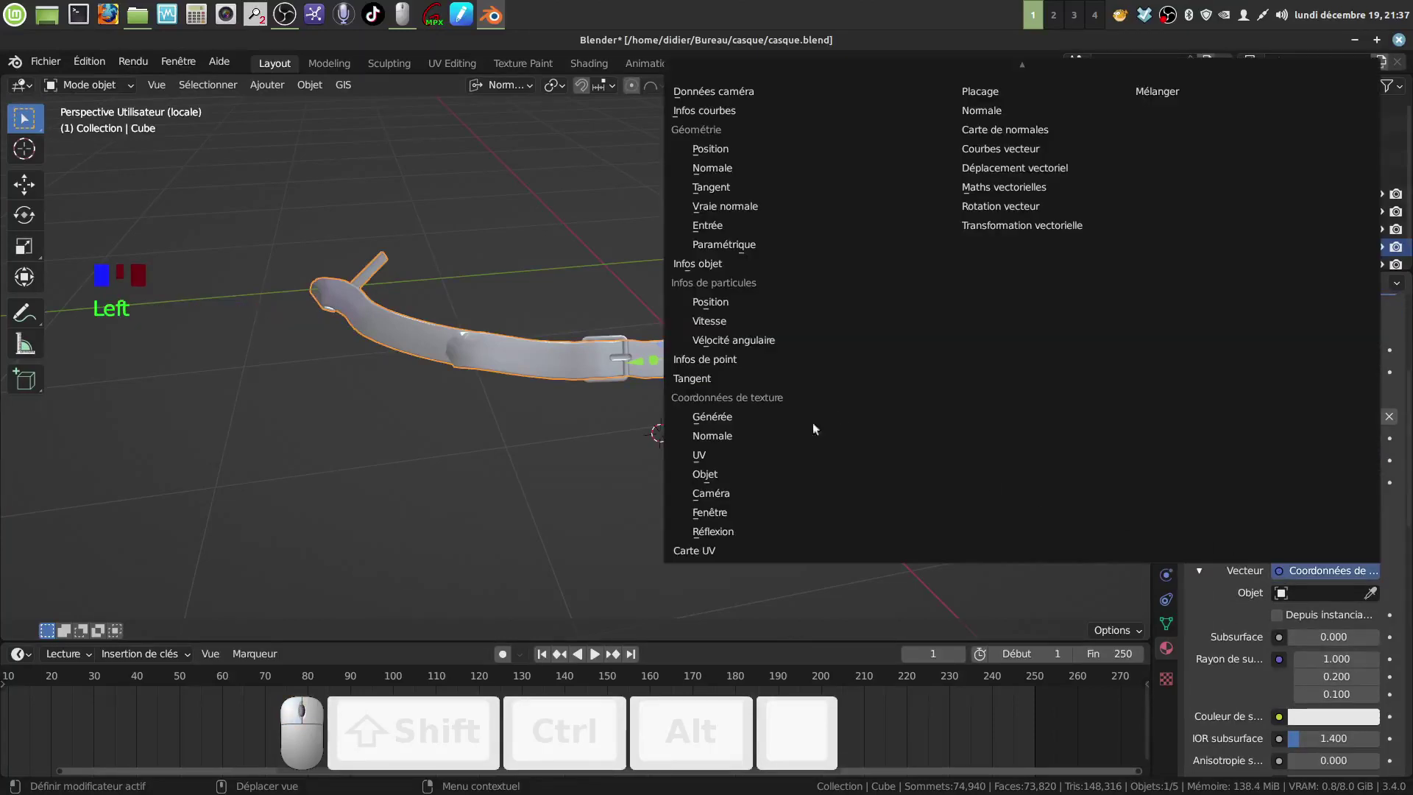
{"action": "left_click", "coordinate": [748, 458]}
{"action": "scroll", "coordinate": [1336, 651], "scroll_direction": "down", "scroll_amount": 7}
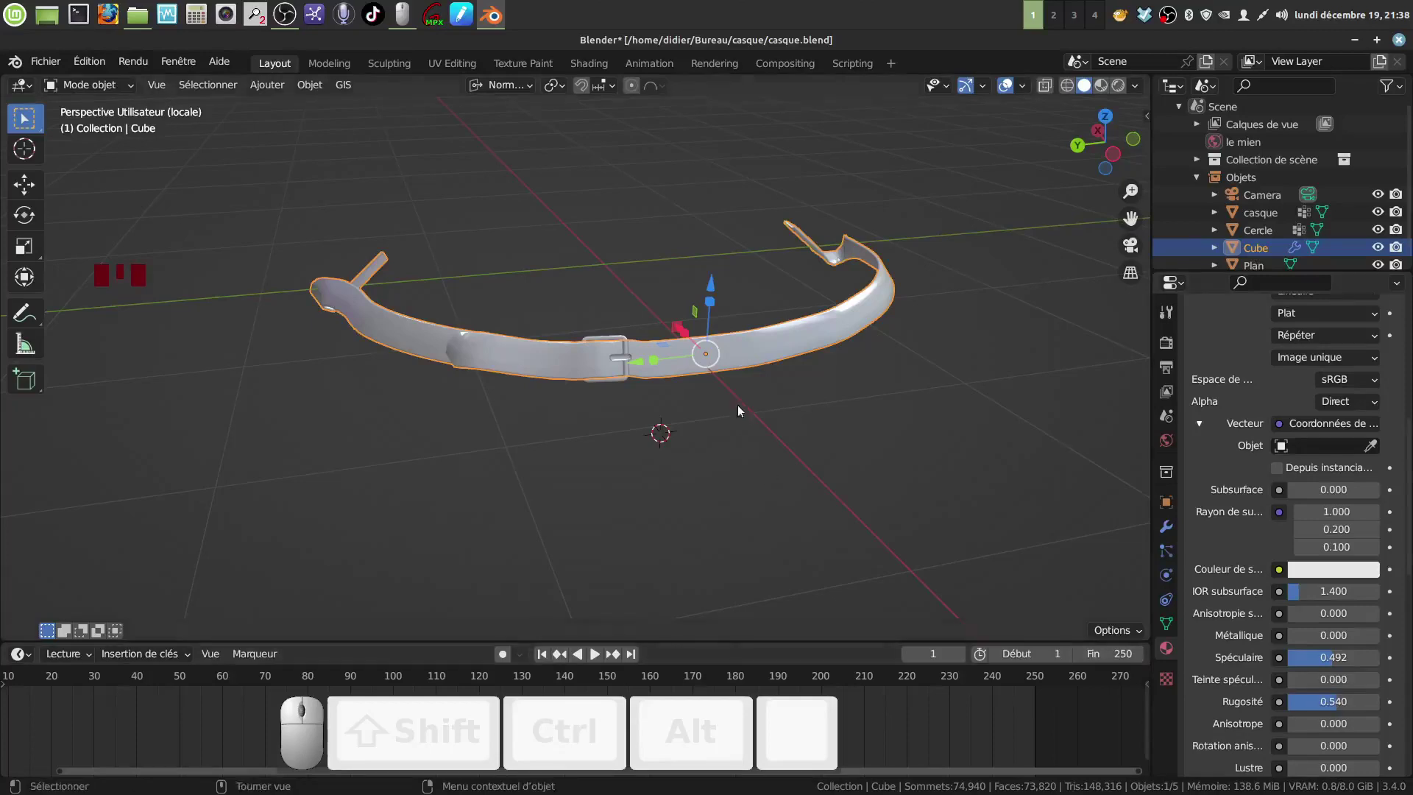
- Split the 3D viewport in two, turn the new area into a UV editor and display the leather image cuir 22.jpg
{"action": "mouse_move", "coordinate": [738, 405]}
{"action": "middle_mouse_down"}
{"action": "mouse_move", "coordinate": [850, 429]}
{"action": "mouse_move", "coordinate": [735, 422]}
{"action": "mouse_move", "coordinate": [767, 402]}
{"action": "mouse_move", "coordinate": [739, 425]}
{"action": "middle_mouse_up"}
{"action": "left_click_drag", "start_coordinate": [1150, 73], "coordinate": [535, 451]}
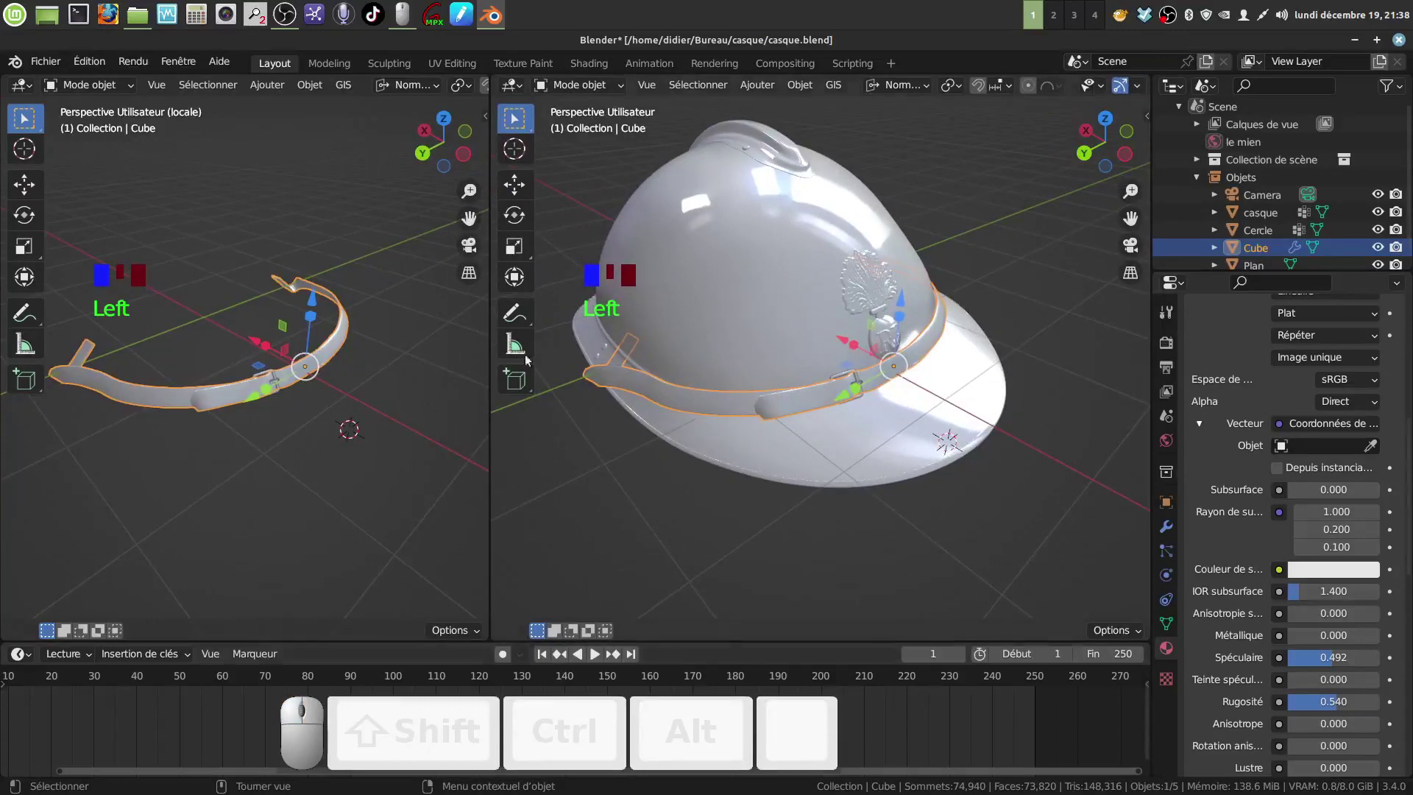
{"action": "left_click", "coordinate": [513, 86]}
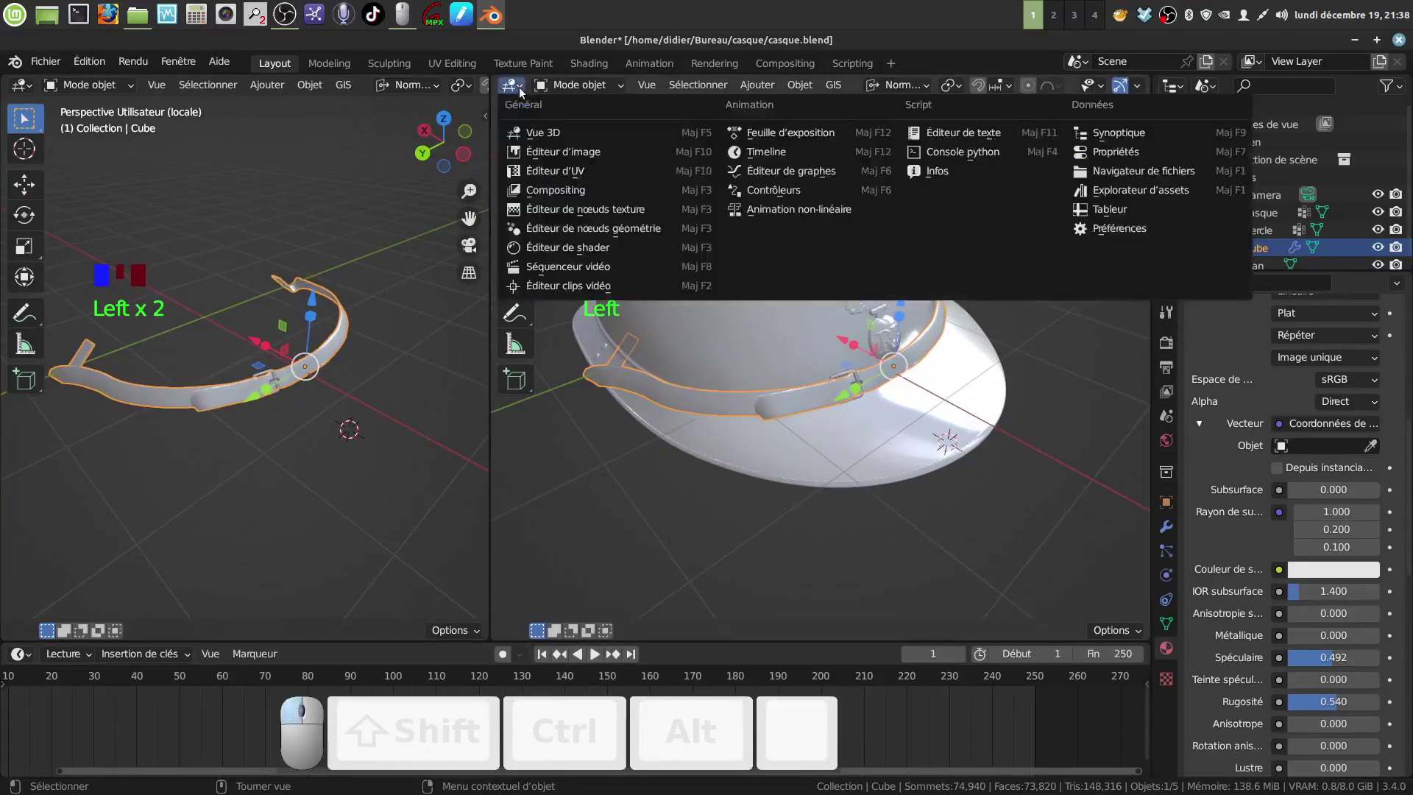
{"action": "left_click", "coordinate": [553, 172]}
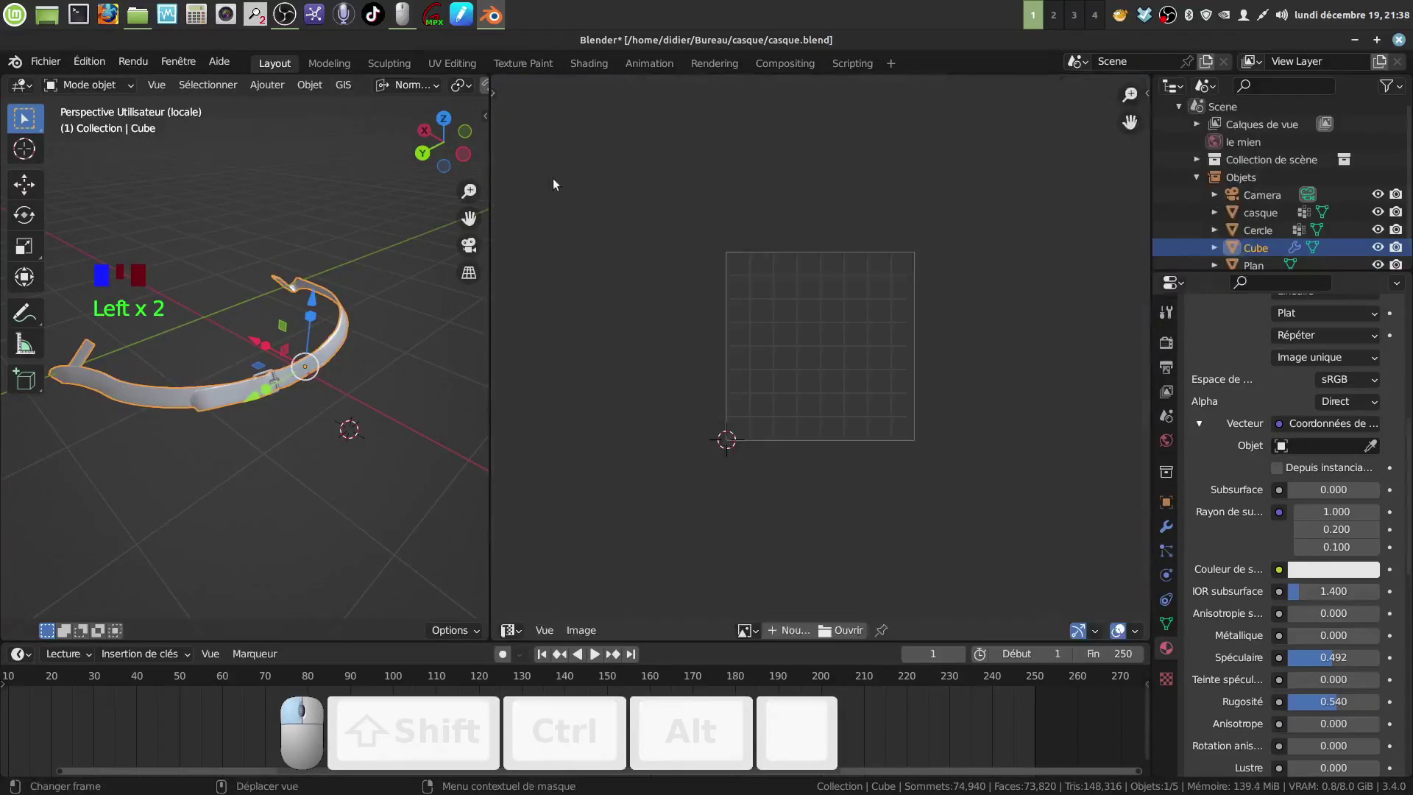
{"action": "left_click", "coordinate": [747, 631]}
{"action": "left_click", "coordinate": [848, 450]}
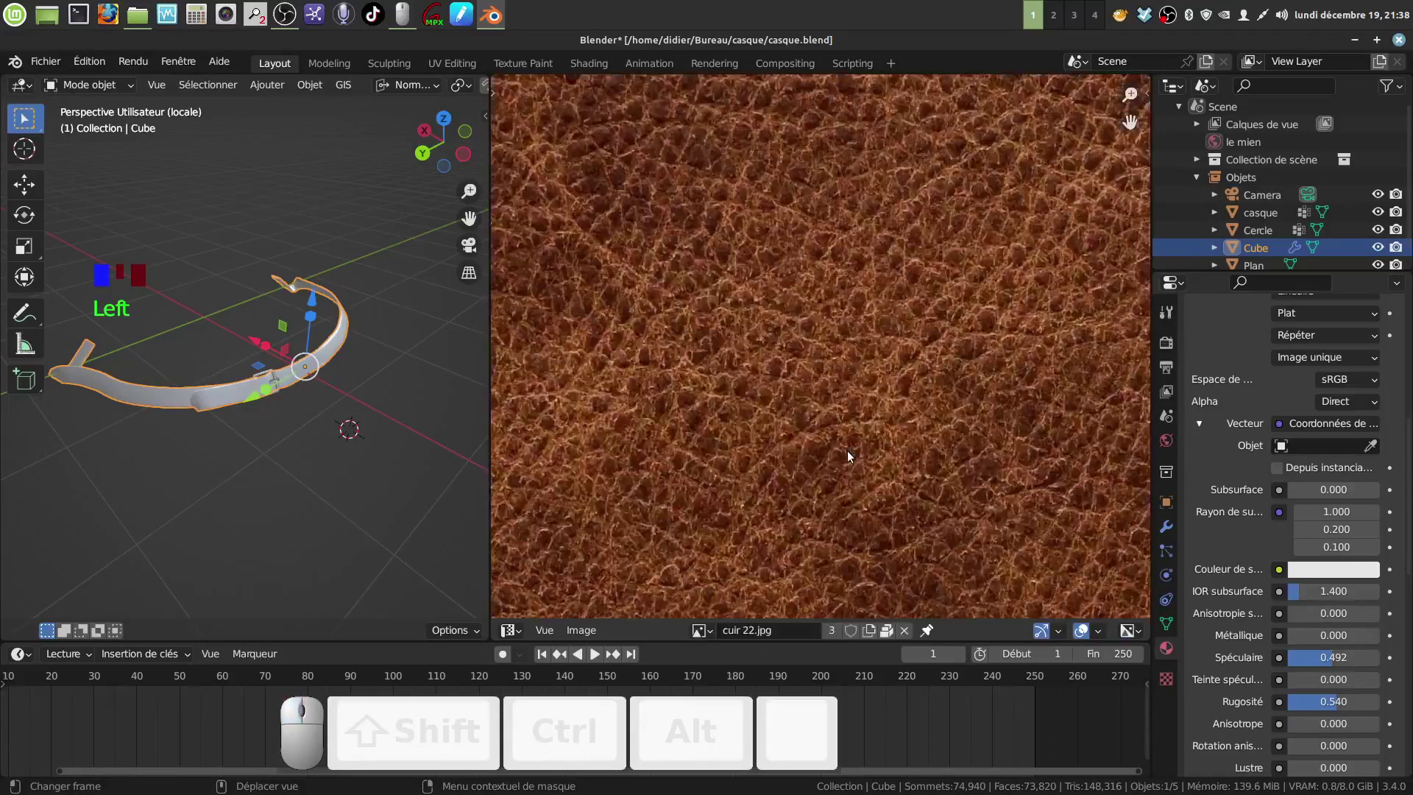
{"action": "scroll", "coordinate": [845, 450], "scroll_direction": "down", "scroll_amount": 9}
- Select the strap's entire mesh in Edit Mode and unwrap it along the marked seams
{"action": "middle_click_drag", "start_coordinate": [173, 337], "coordinate": [196, 351]}
{"action": "key", "text": "Tab"}
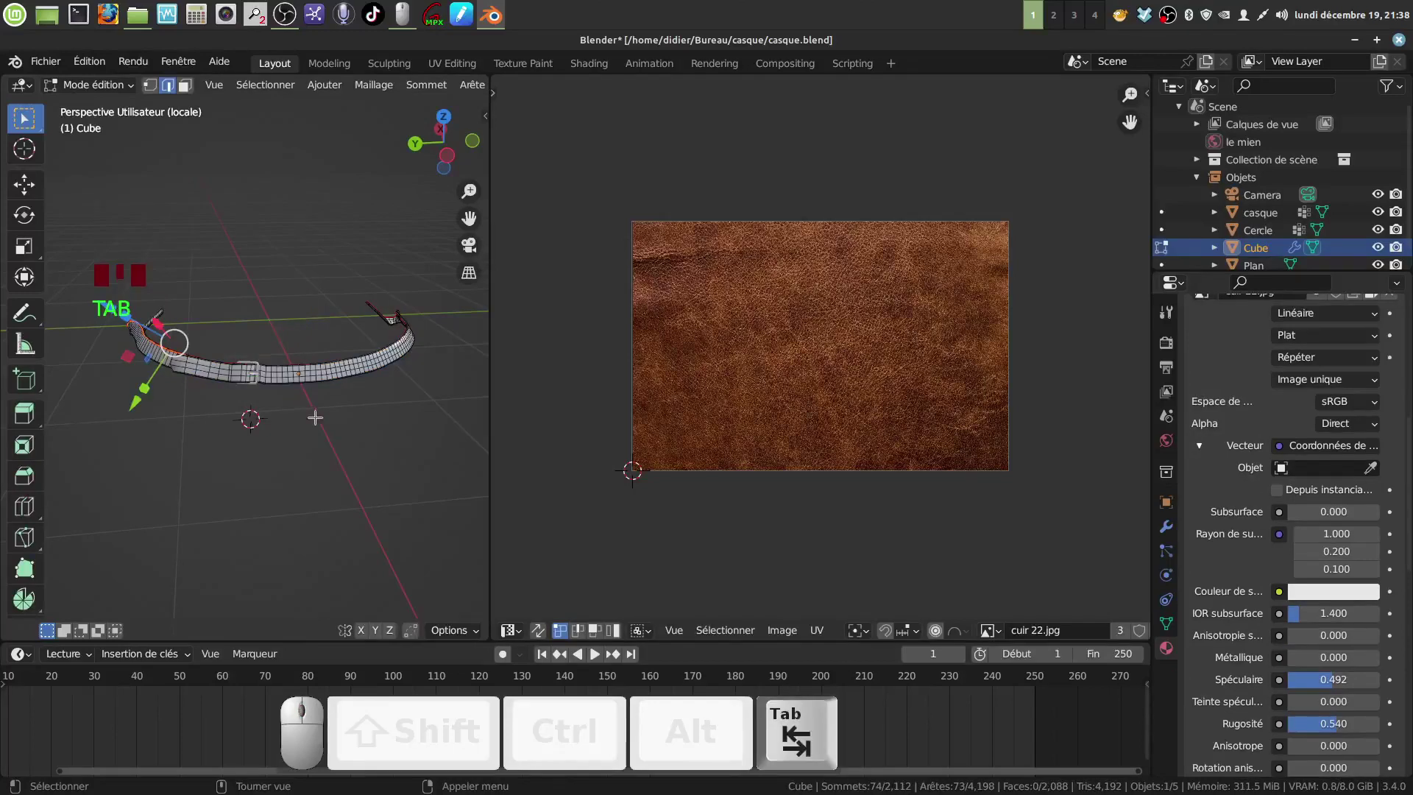
{"action": "middle_click_drag", "start_coordinate": [313, 417], "coordinate": [322, 413]}
{"action": "key", "text": "a"}
{"action": "key", "text": "a"}
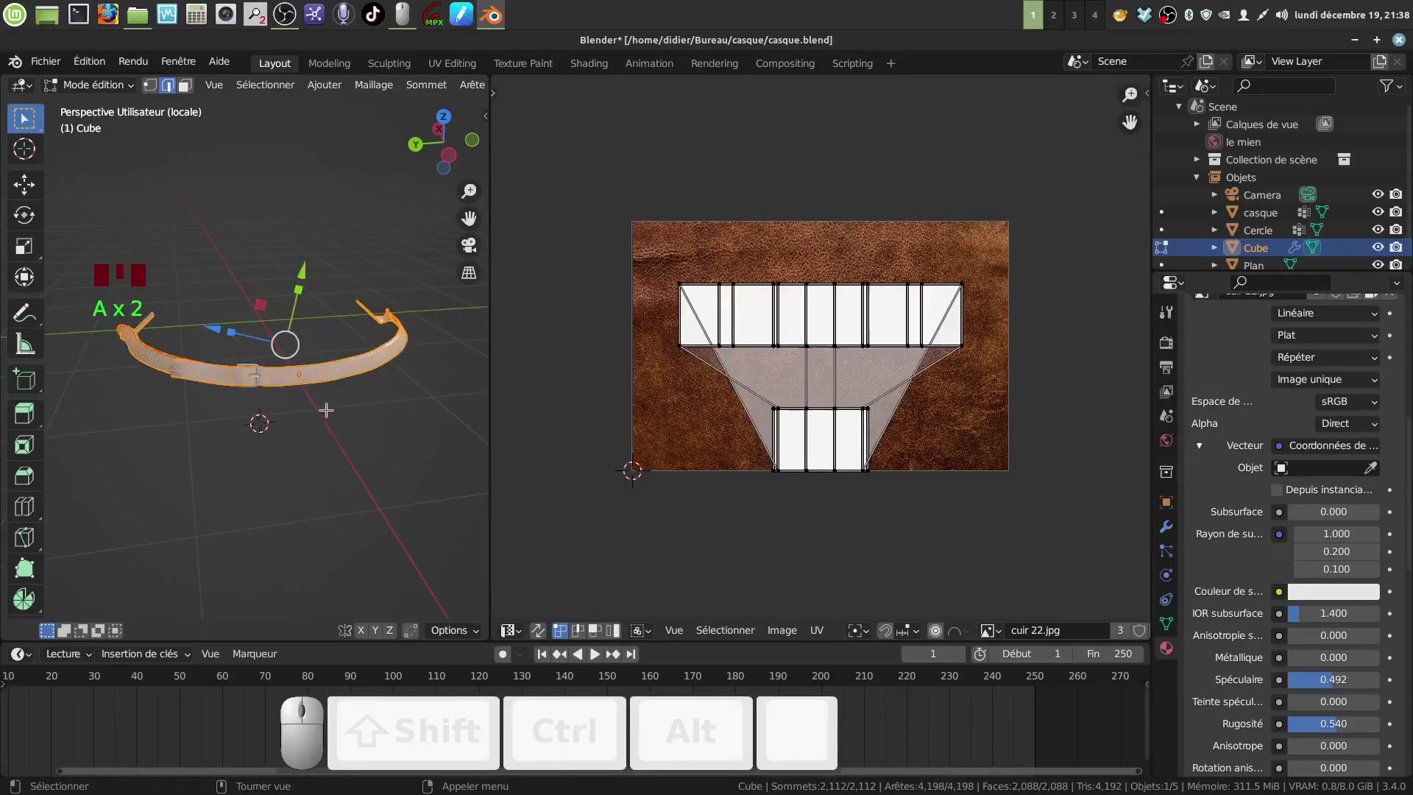
{"action": "key", "text": "u"}
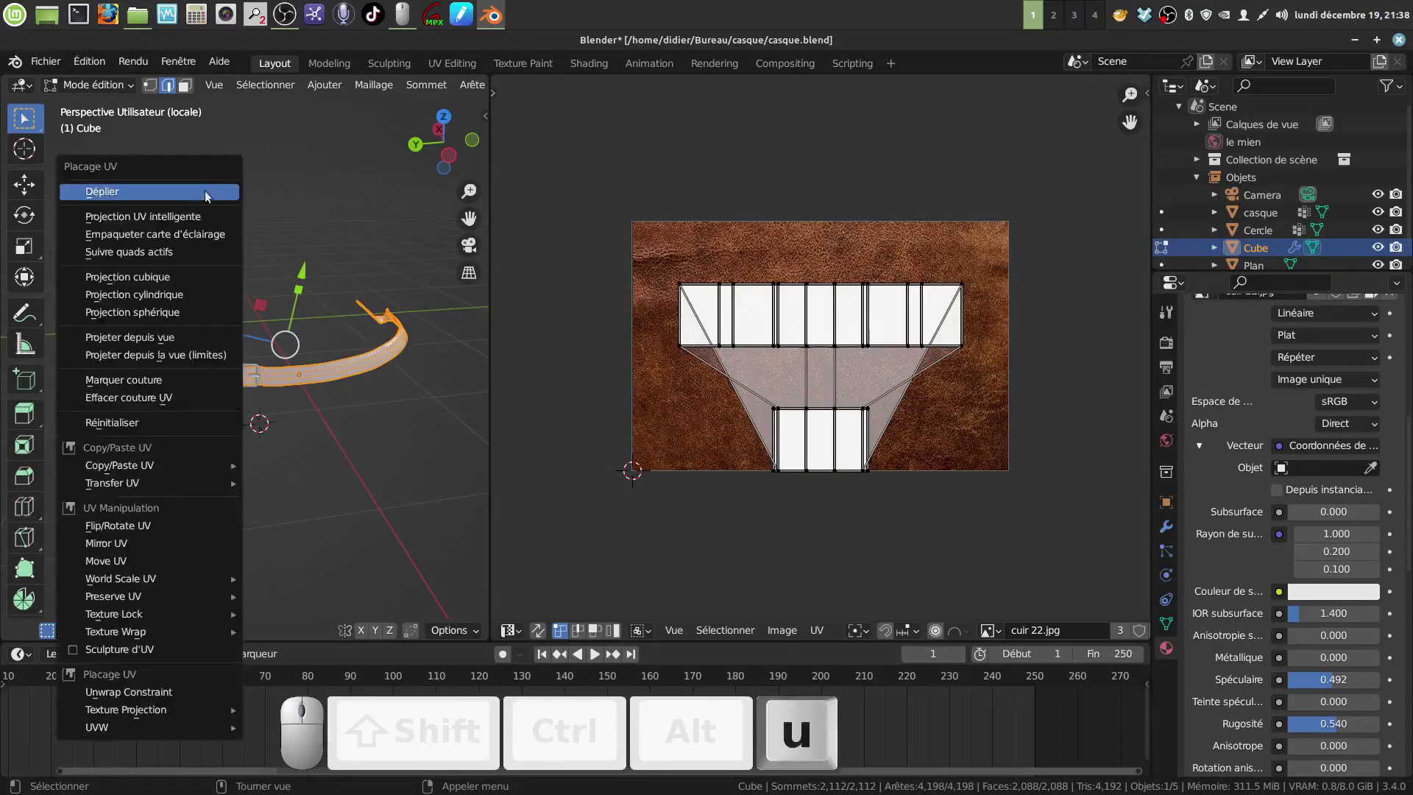
{"action": "left_click", "coordinate": [155, 189]}
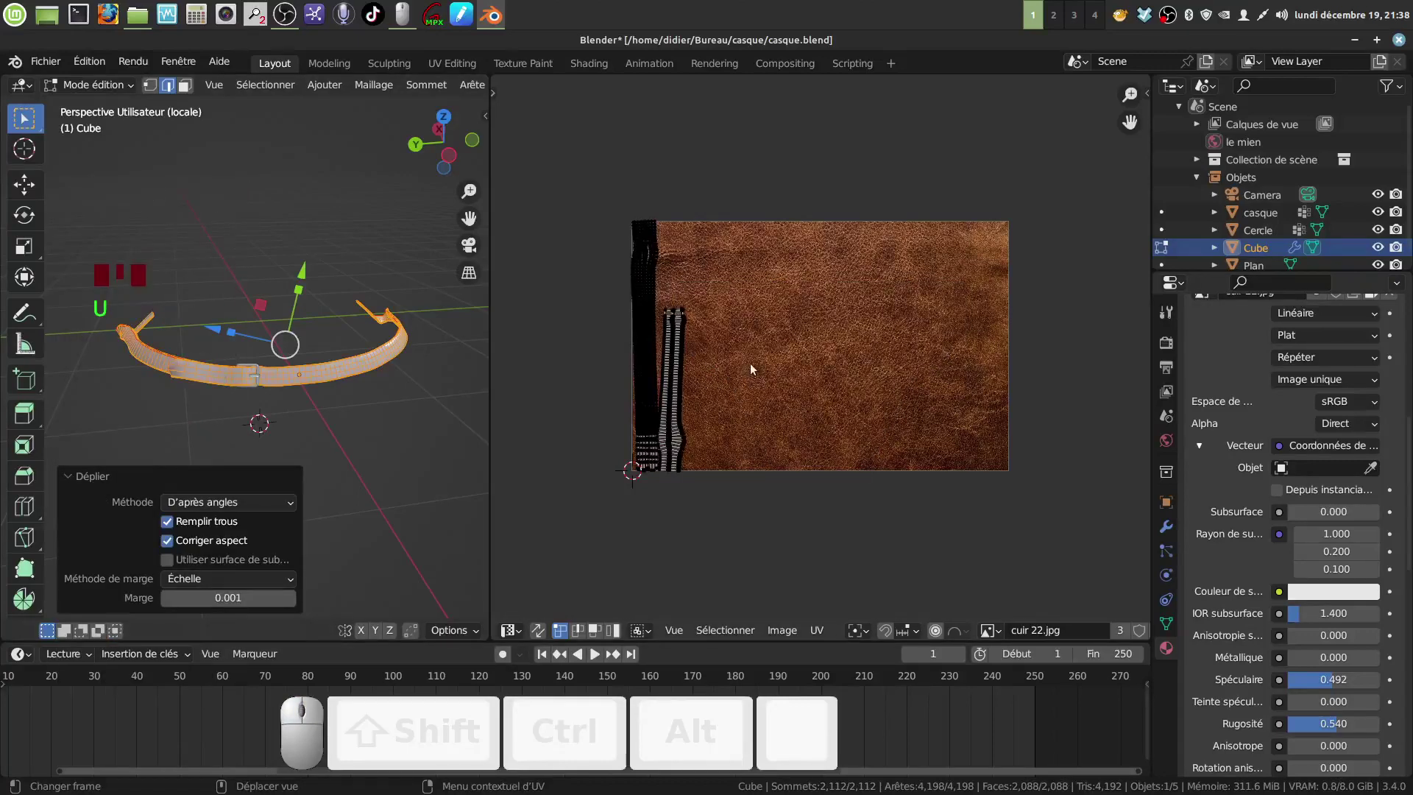
- Select all of the strap's UV islands over the leather image and rotate them 90°
{"action": "middle_click", "coordinate": [618, 201]}
{"action": "left_click_drag", "start_coordinate": [615, 193], "coordinate": [719, 532]}
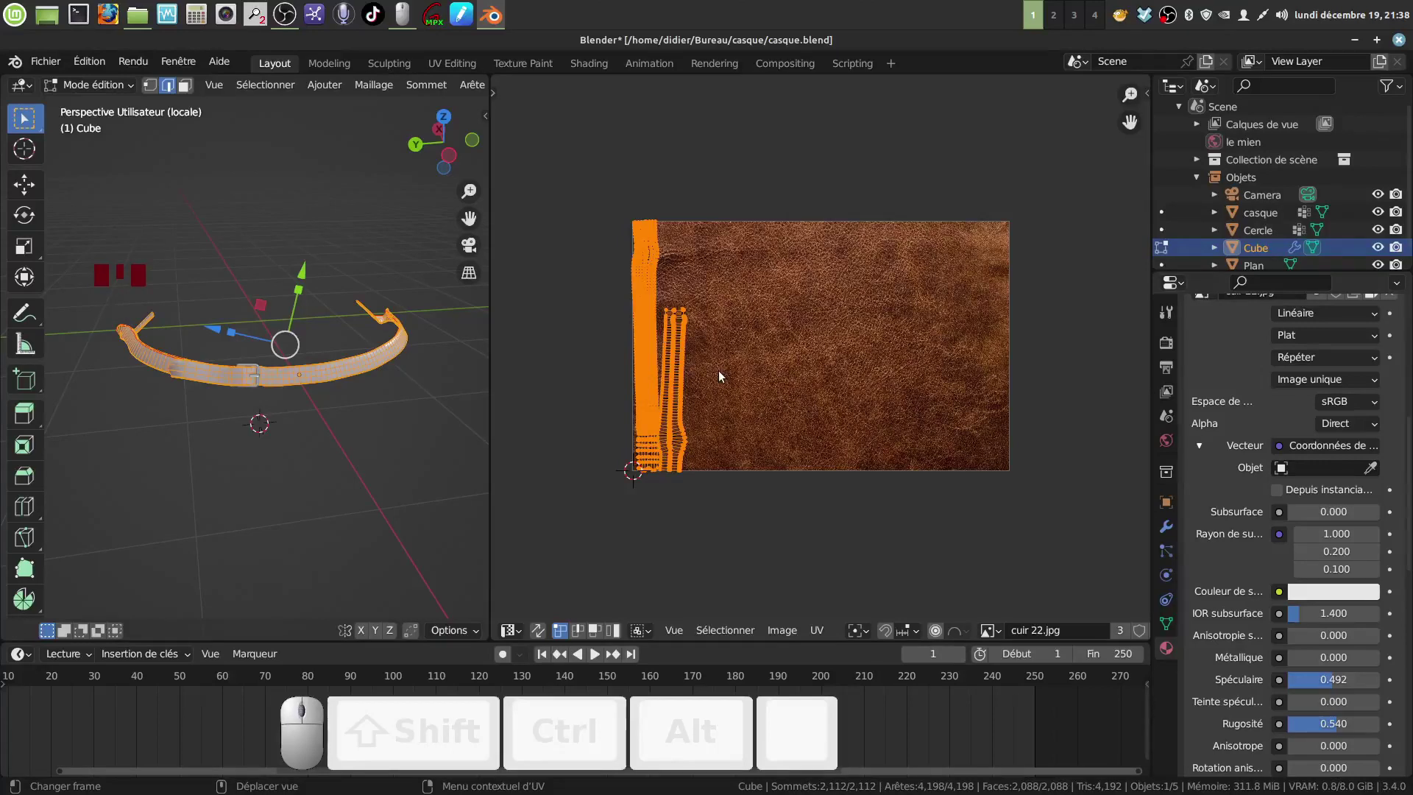
{"action": "key", "text": "r"}
{"action": "key", "text": "KP_9"}
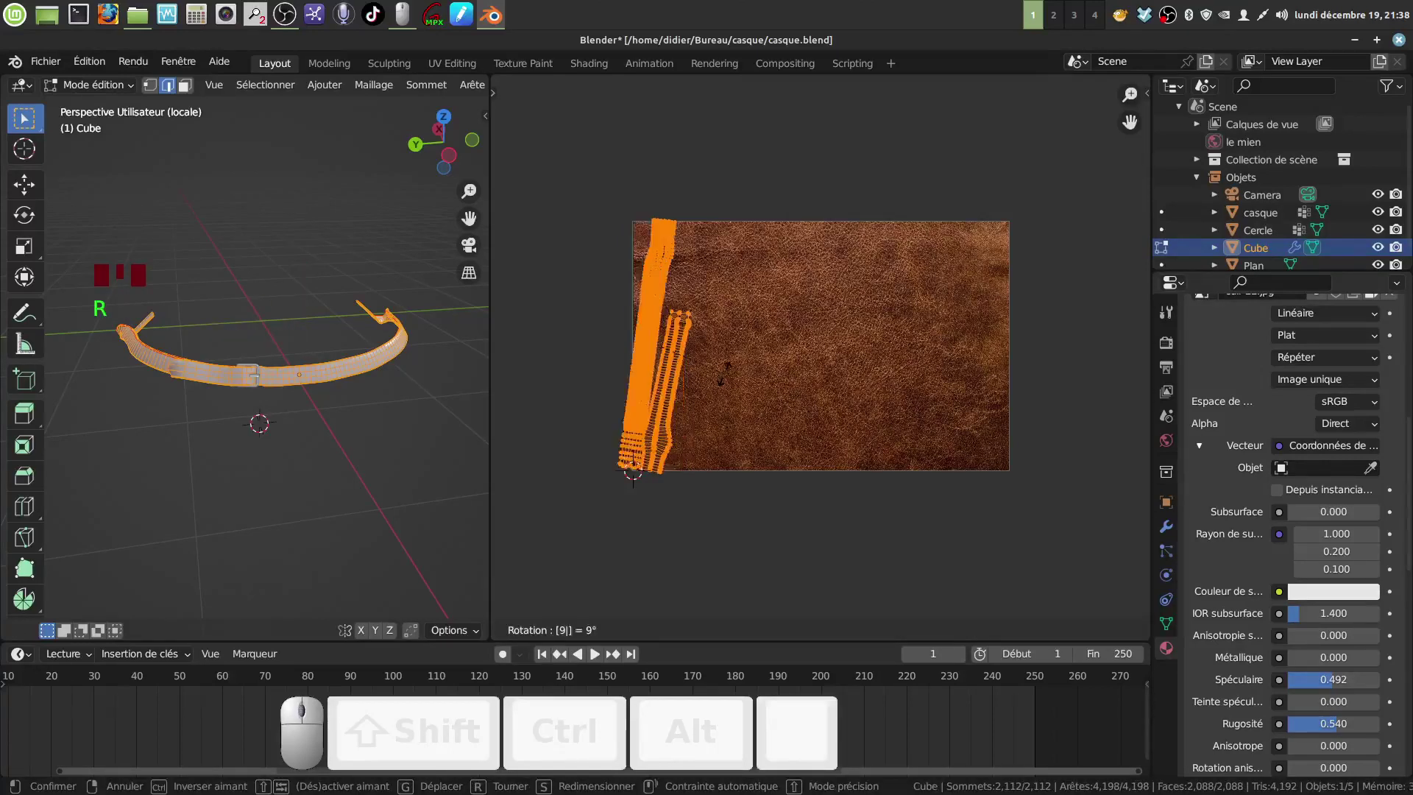
{"action": "key", "text": "KP_0"}
{"action": "left_click", "coordinate": [728, 379]}
{"action": "scroll", "coordinate": [736, 388], "scroll_direction": "down", "scroll_amount": 2}
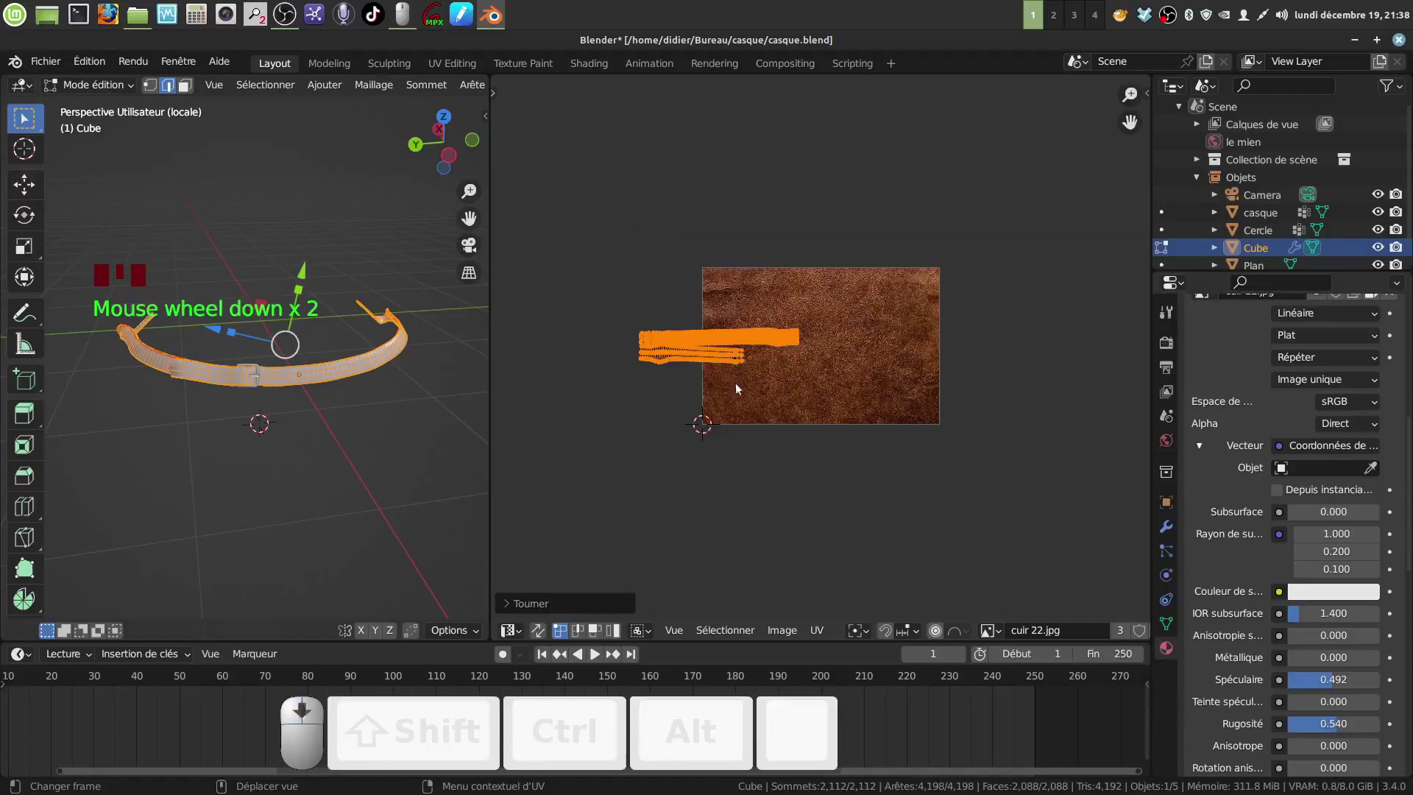
- Scale the strap's UV islands up well beyond the leather image's width and shift them sideways across it
{"action": "key", "text": "s"}
{"action": "left_click", "coordinate": [887, 445]}
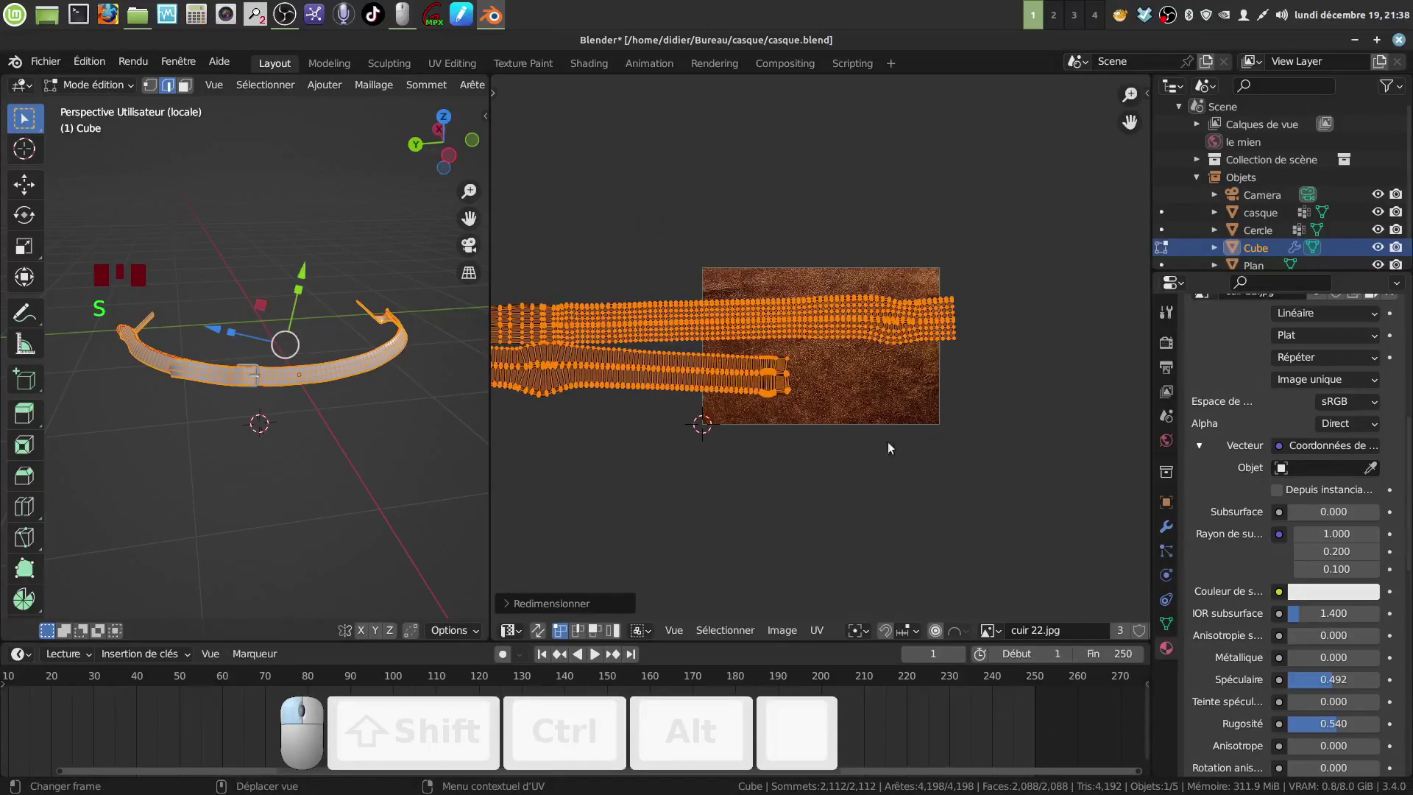
{"action": "key", "text": "g"}
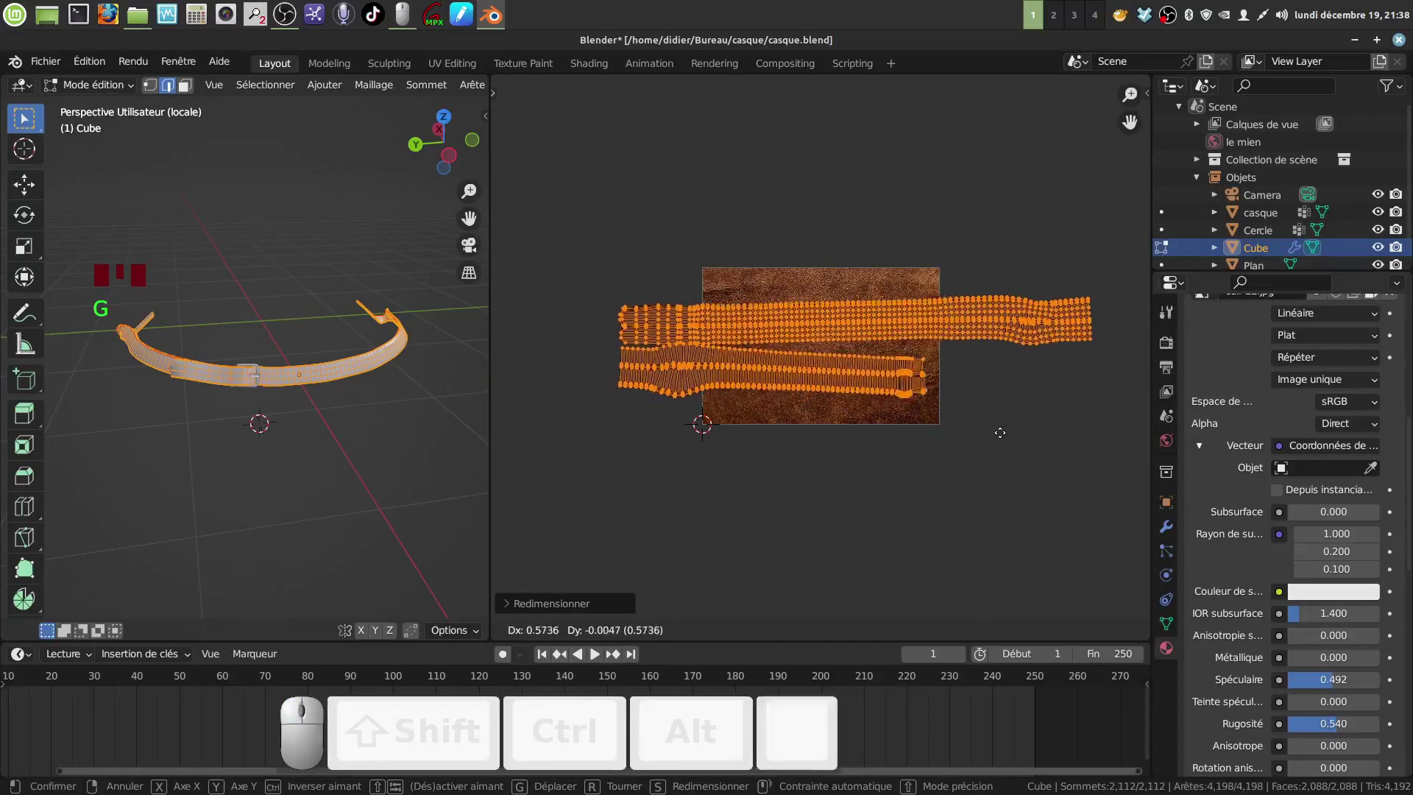
{"action": "left_click", "coordinate": [783, 339]}
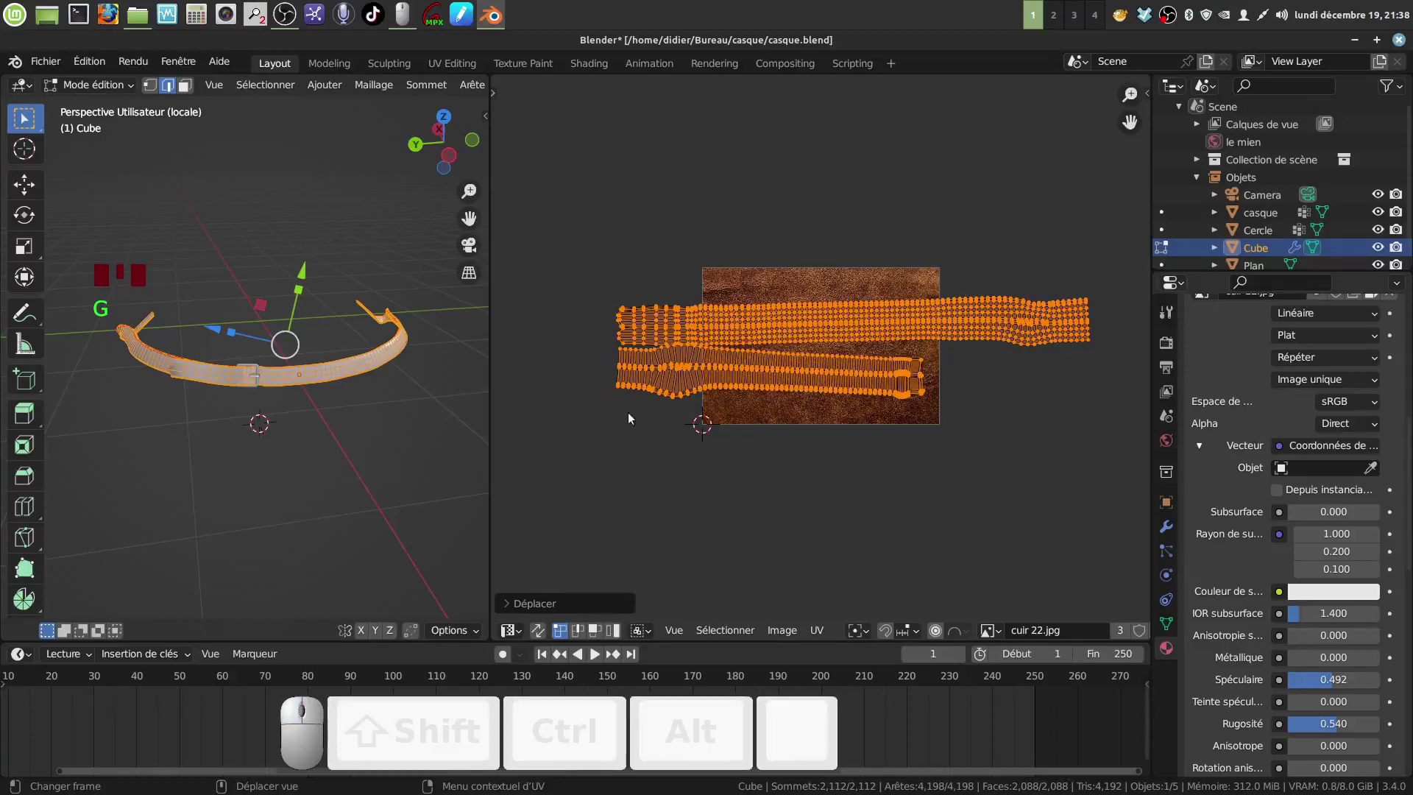
{"action": "middle_click_drag", "start_coordinate": [574, 428], "coordinate": [656, 435], "text": "shift"}
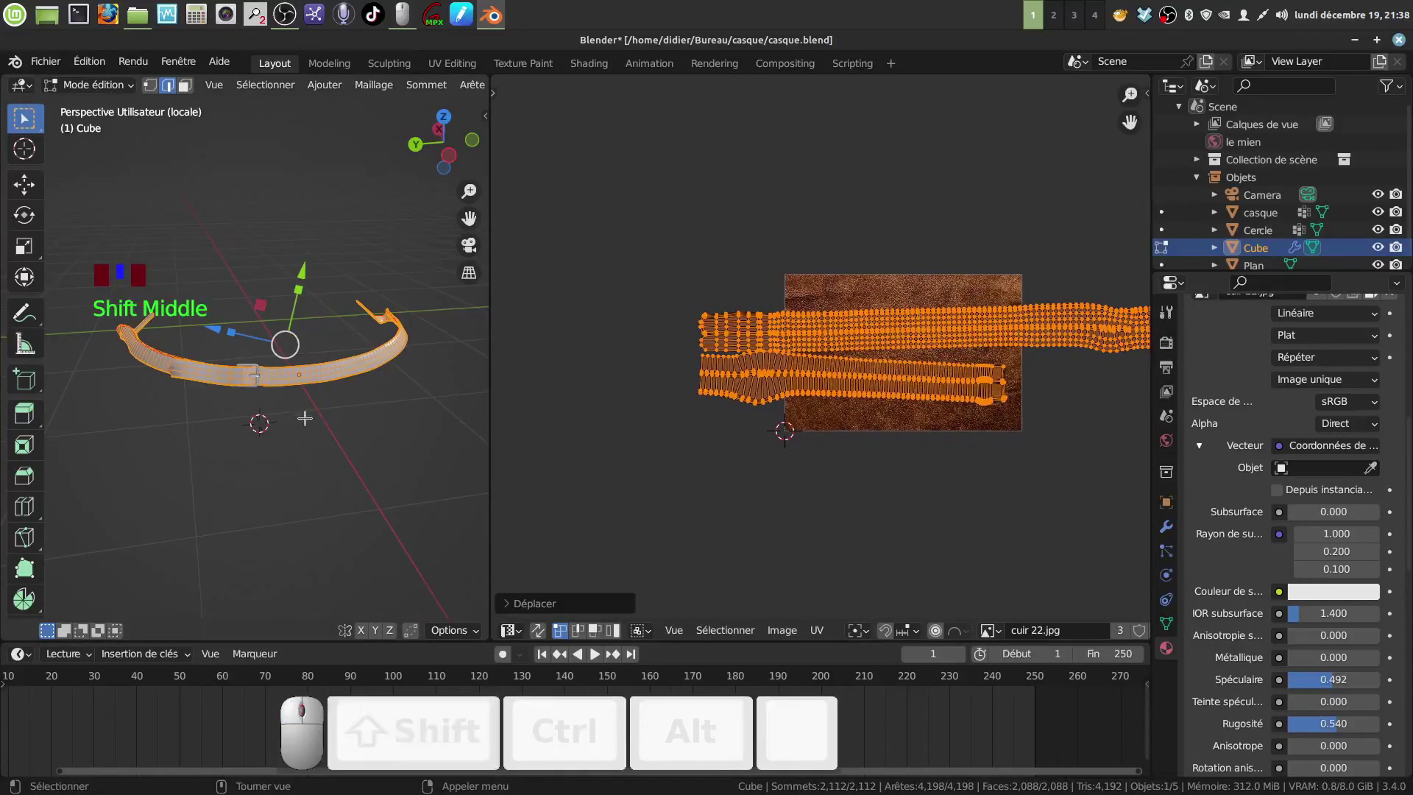
- Widen the 3D viewport over the UV editor and show the strap in Object Mode with rendered shading
{"action": "middle_click_drag", "start_coordinate": [307, 414], "coordinate": [507, 427]}
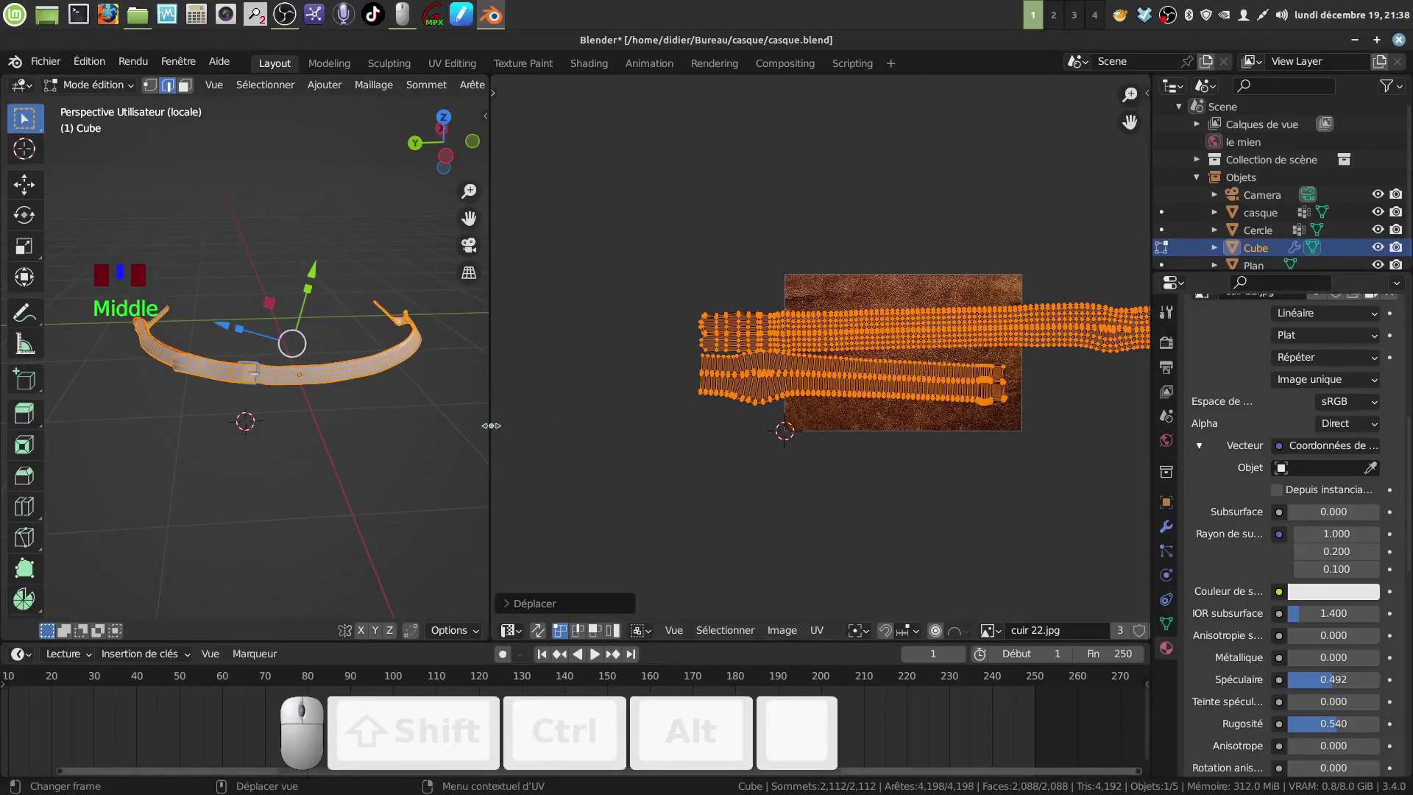
{"action": "left_click_drag", "start_coordinate": [491, 426], "coordinate": [863, 426]}
{"action": "middle_click_drag", "start_coordinate": [825, 363], "coordinate": [795, 378], "text": "shift"}
{"action": "scroll", "coordinate": [777, 107], "scroll_direction": "down", "scroll_amount": 4}
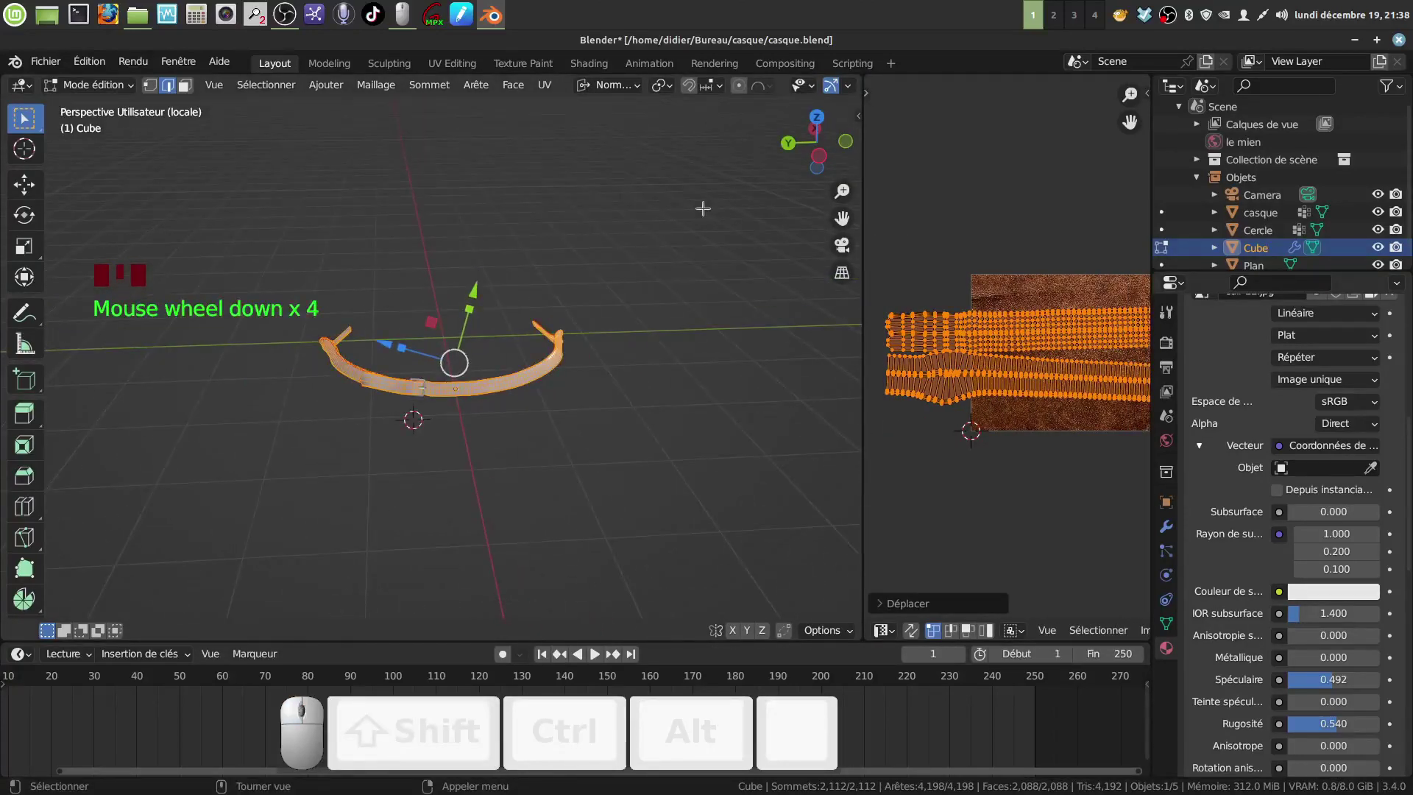
{"action": "middle_click_drag", "start_coordinate": [703, 210], "coordinate": [764, 152], "text": "shift"}
{"action": "key", "text": "Tab"}
{"action": "scroll", "coordinate": [788, 83], "scroll_direction": "down", "scroll_amount": 1}
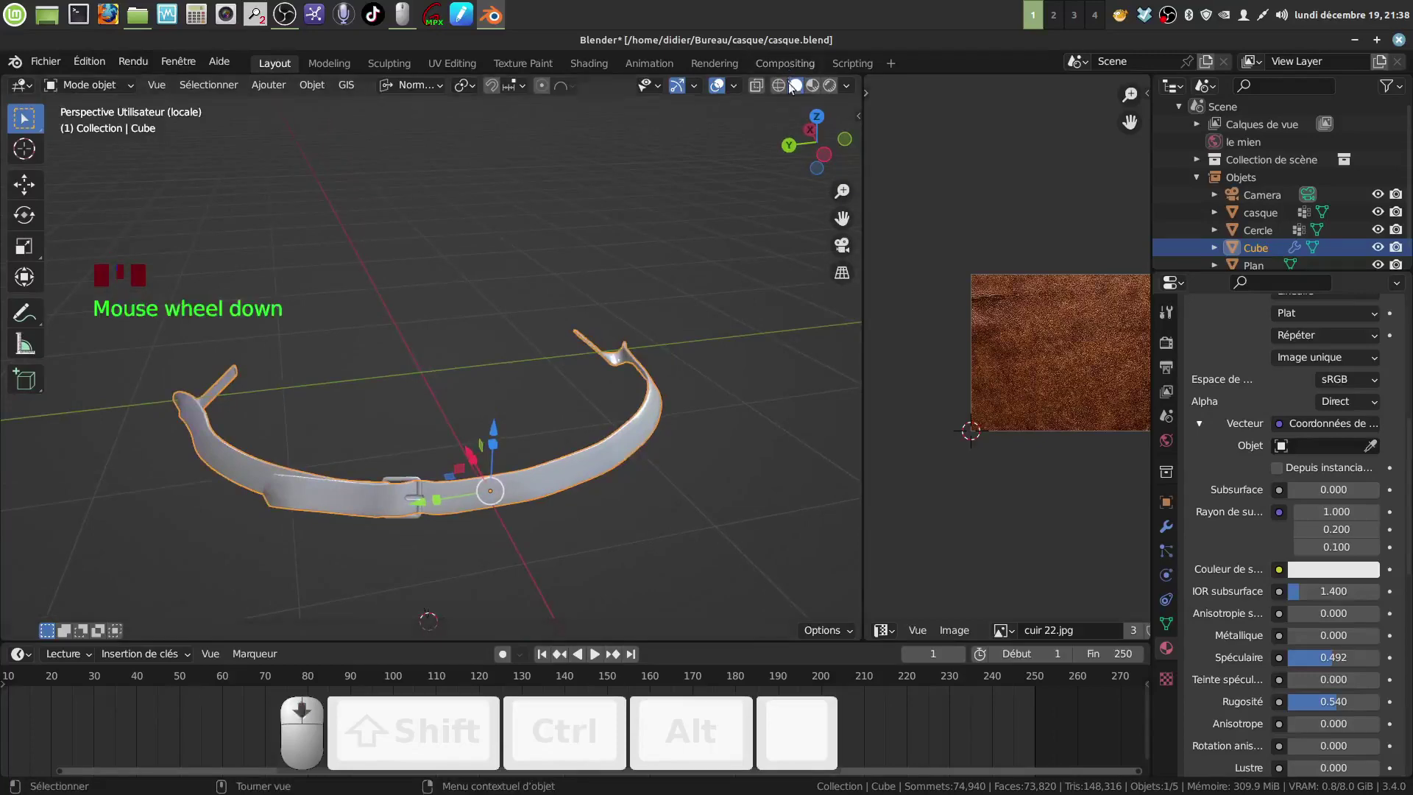
{"action": "left_click", "coordinate": [831, 85]}
{"action": "mouse_move", "coordinate": [641, 462]}
{"action": "middle_mouse_down", "text": "shift"}
{"action": "mouse_move", "coordinate": [621, 409]}
{"action": "mouse_move", "coordinate": [596, 462]}
{"action": "mouse_move", "coordinate": [690, 436]}
{"action": "mouse_move", "coordinate": [716, 445]}
{"action": "mouse_move", "coordinate": [664, 458]}
{"action": "mouse_move", "coordinate": [565, 435]}
{"action": "mouse_move", "coordinate": [611, 418]}
{"action": "mouse_move", "coordinate": [551, 413]}
{"action": "mouse_move", "coordinate": [568, 391]}
{"action": "mouse_move", "coordinate": [648, 398]}
{"action": "mouse_move", "coordinate": [652, 443]}
{"action": "mouse_move", "coordinate": [617, 441]}
{"action": "middle_mouse_up", "text": "shift"}
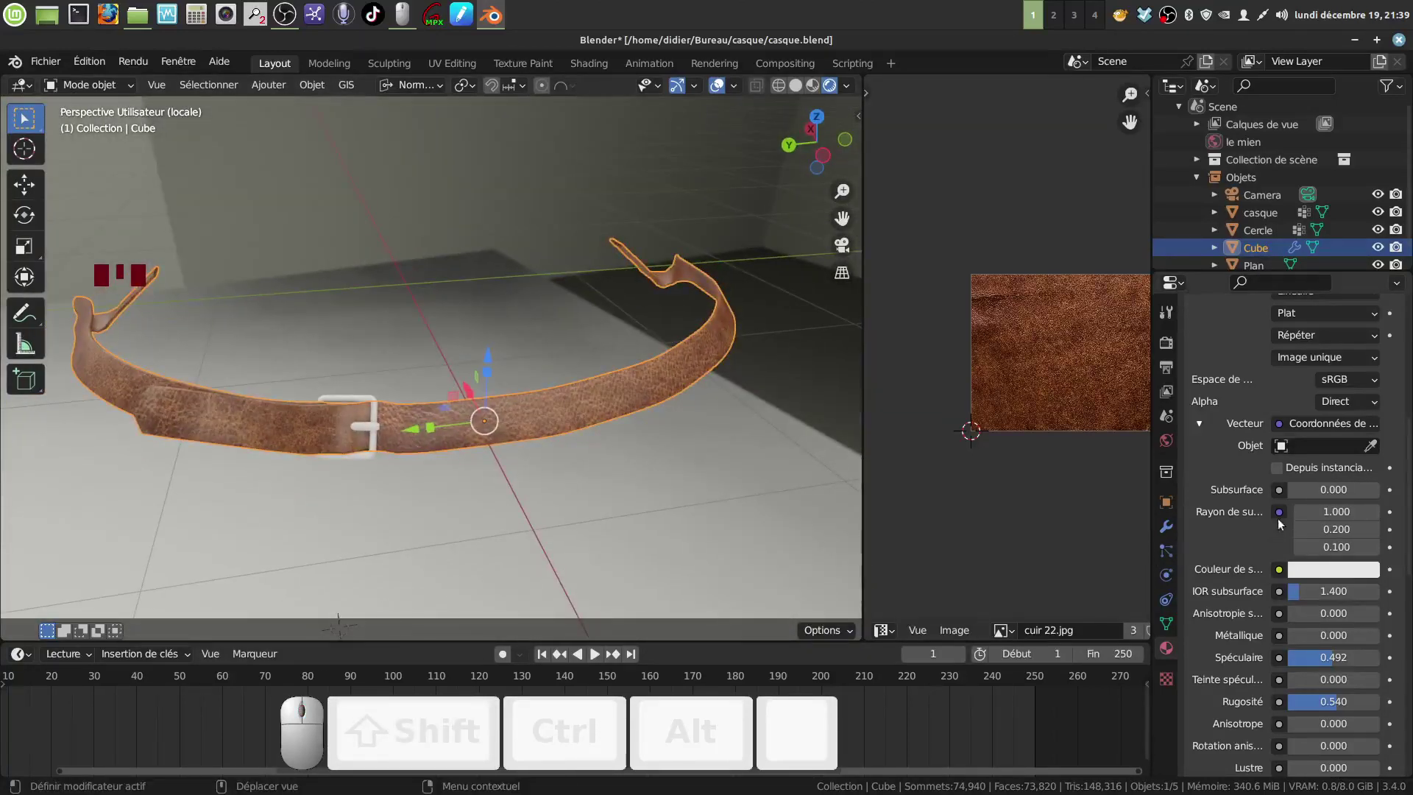
- Enable the viewport display of the strap's Subdivision modifier
{"action": "left_click", "coordinate": [1166, 527]}
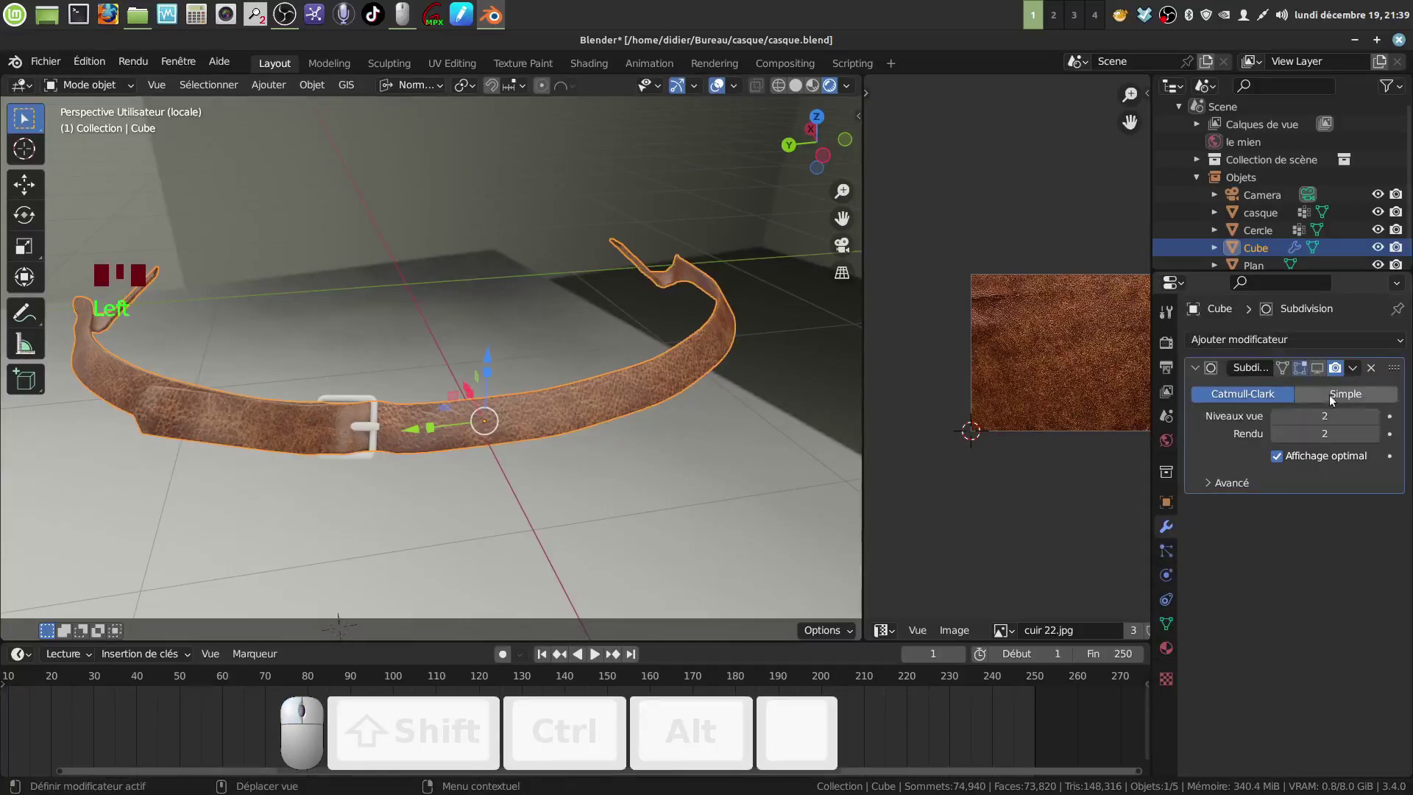
{"action": "left_click", "coordinate": [1317, 367]}
{"action": "mouse_move", "coordinate": [515, 390]}
{"action": "middle_mouse_down"}
{"action": "mouse_move", "coordinate": [524, 374]}
{"action": "mouse_move", "coordinate": [581, 367]}
{"action": "mouse_move", "coordinate": [554, 404]}
{"action": "mouse_move", "coordinate": [527, 394]}
{"action": "mouse_move", "coordinate": [518, 412]}
{"action": "middle_mouse_up"}
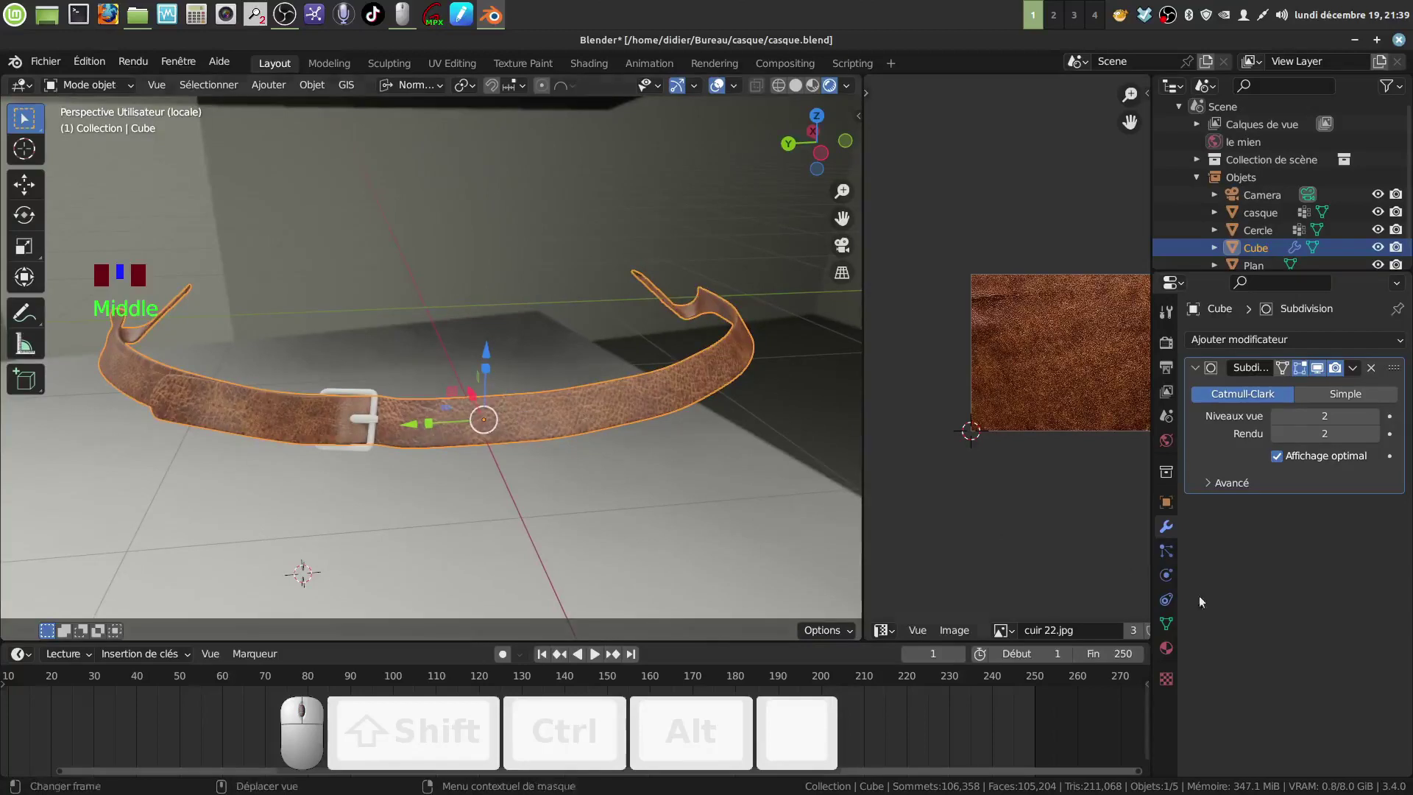
- Lower the strap leather material's Spéculaire value to 0.127 and check the strap and buckle from several angles
{"action": "left_click", "coordinate": [1166, 648]}
{"action": "scroll", "coordinate": [1277, 652], "scroll_direction": "down", "scroll_amount": 12}
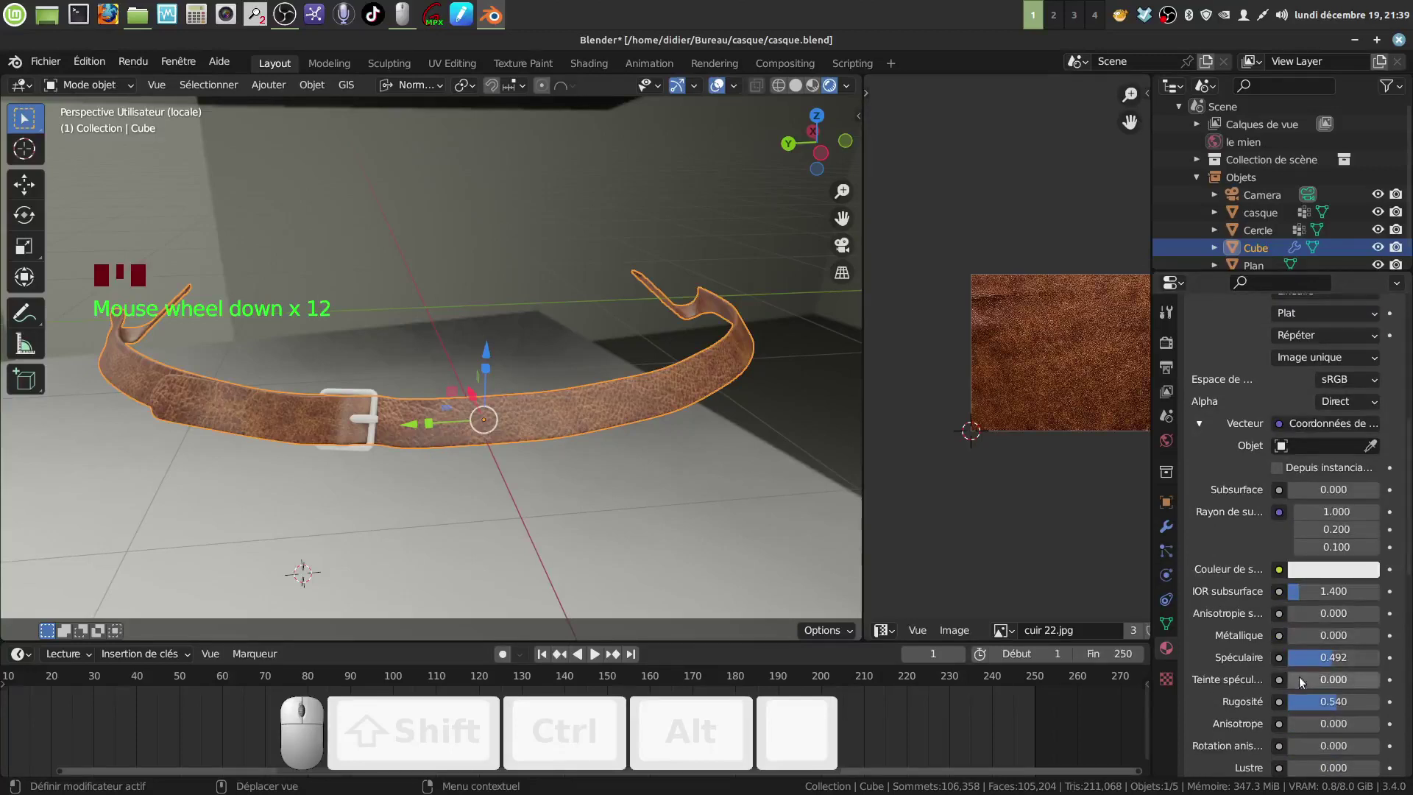
{"action": "left_click_drag", "start_coordinate": [1334, 657], "coordinate": [1301, 656]}
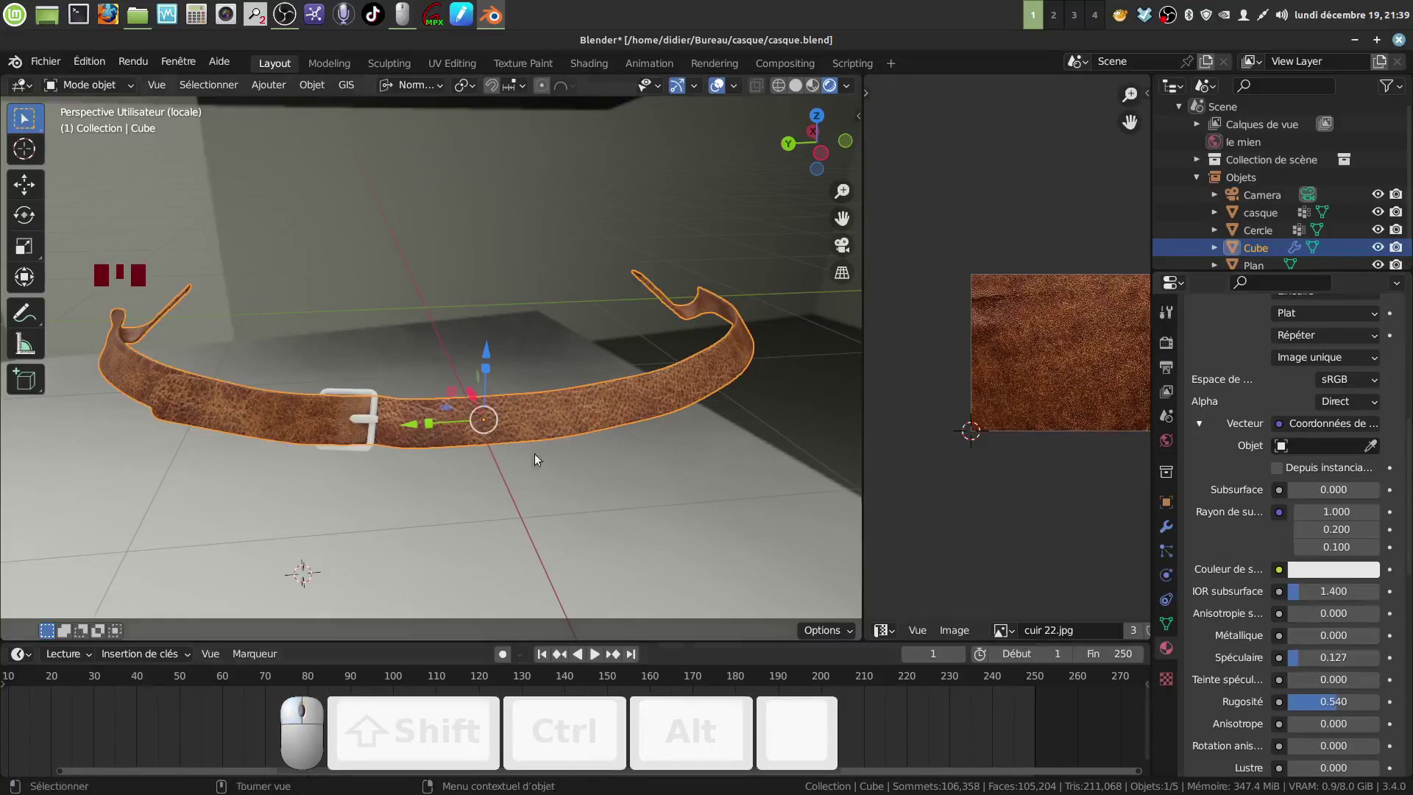
{"action": "mouse_move", "coordinate": [534, 453]}
{"action": "middle_mouse_down"}
{"action": "mouse_move", "coordinate": [574, 486]}
{"action": "mouse_move", "coordinate": [559, 503]}
{"action": "mouse_move", "coordinate": [513, 434]}
{"action": "mouse_move", "coordinate": [565, 410]}
{"action": "mouse_move", "coordinate": [588, 422]}
{"action": "mouse_move", "coordinate": [549, 449]}
{"action": "mouse_move", "coordinate": [545, 433]}
{"action": "middle_mouse_up"}
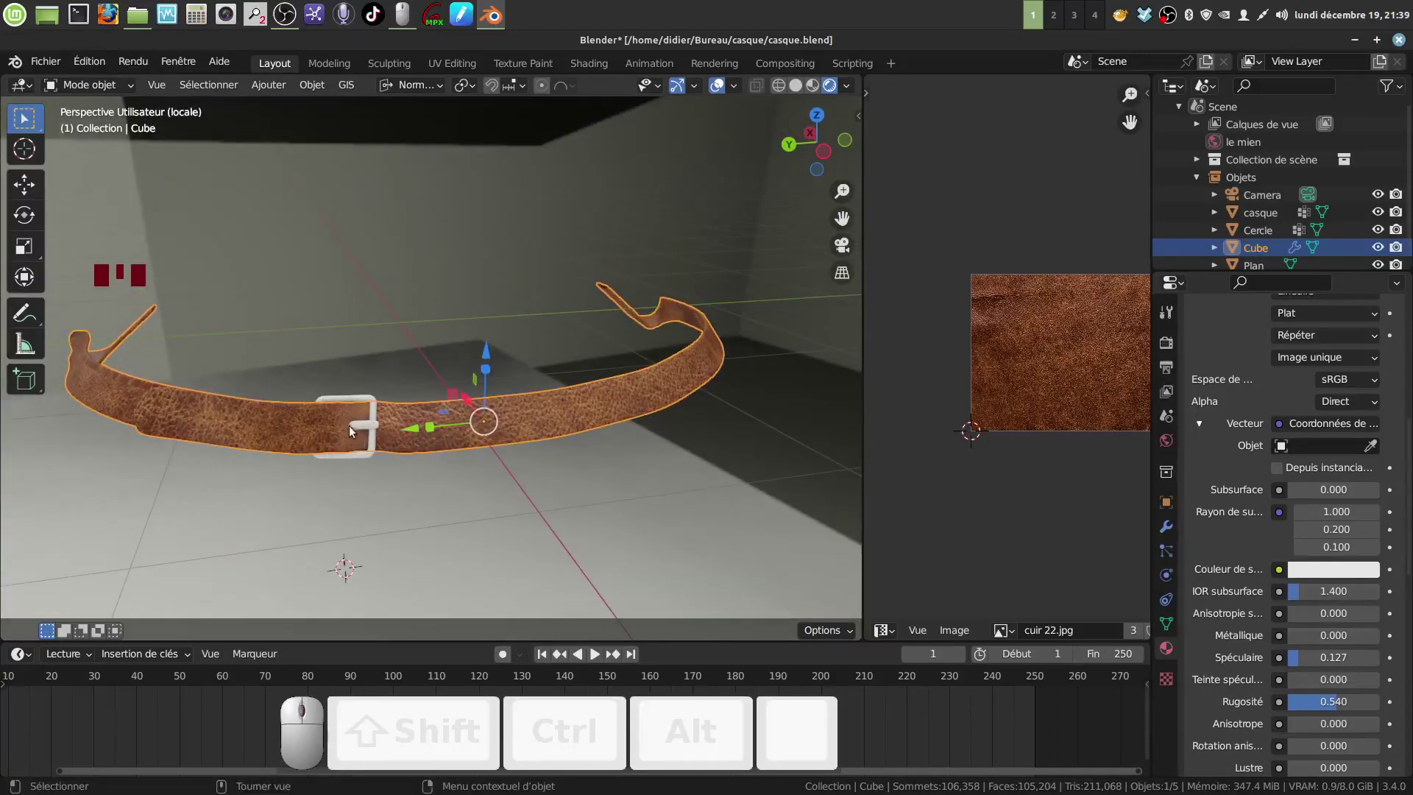
{"action": "mouse_move", "coordinate": [374, 427]}
{"action": "middle_mouse_down"}
{"action": "mouse_move", "coordinate": [404, 398]}
{"action": "mouse_move", "coordinate": [390, 442]}
{"action": "mouse_move", "coordinate": [374, 452]}
{"action": "mouse_move", "coordinate": [360, 440]}
{"action": "mouse_move", "coordinate": [372, 433]}
{"action": "mouse_move", "coordinate": [346, 460]}
{"action": "mouse_move", "coordinate": [366, 442]}
{"action": "middle_mouse_up"}
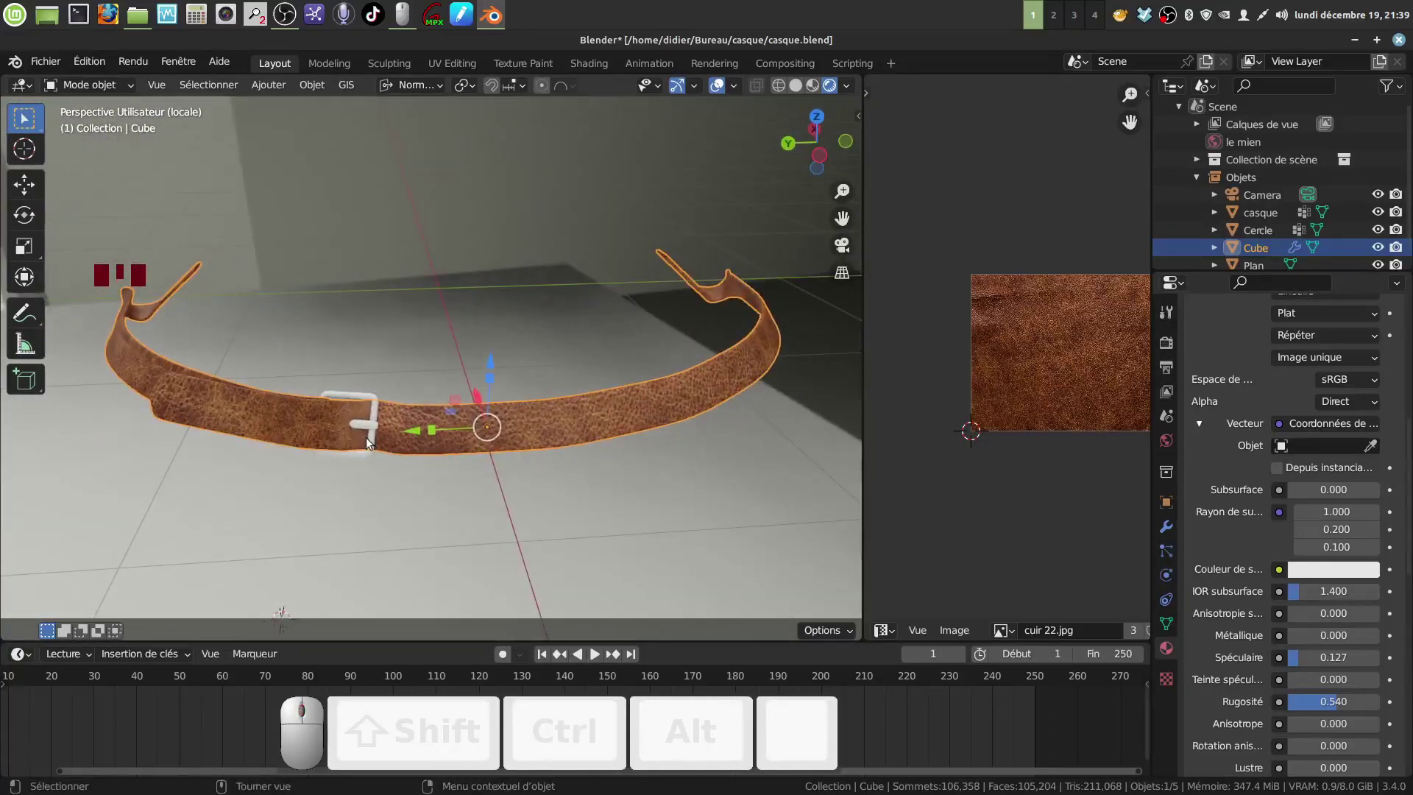
{"action": "scroll", "coordinate": [602, 410], "scroll_direction": "down", "scroll_amount": 2}
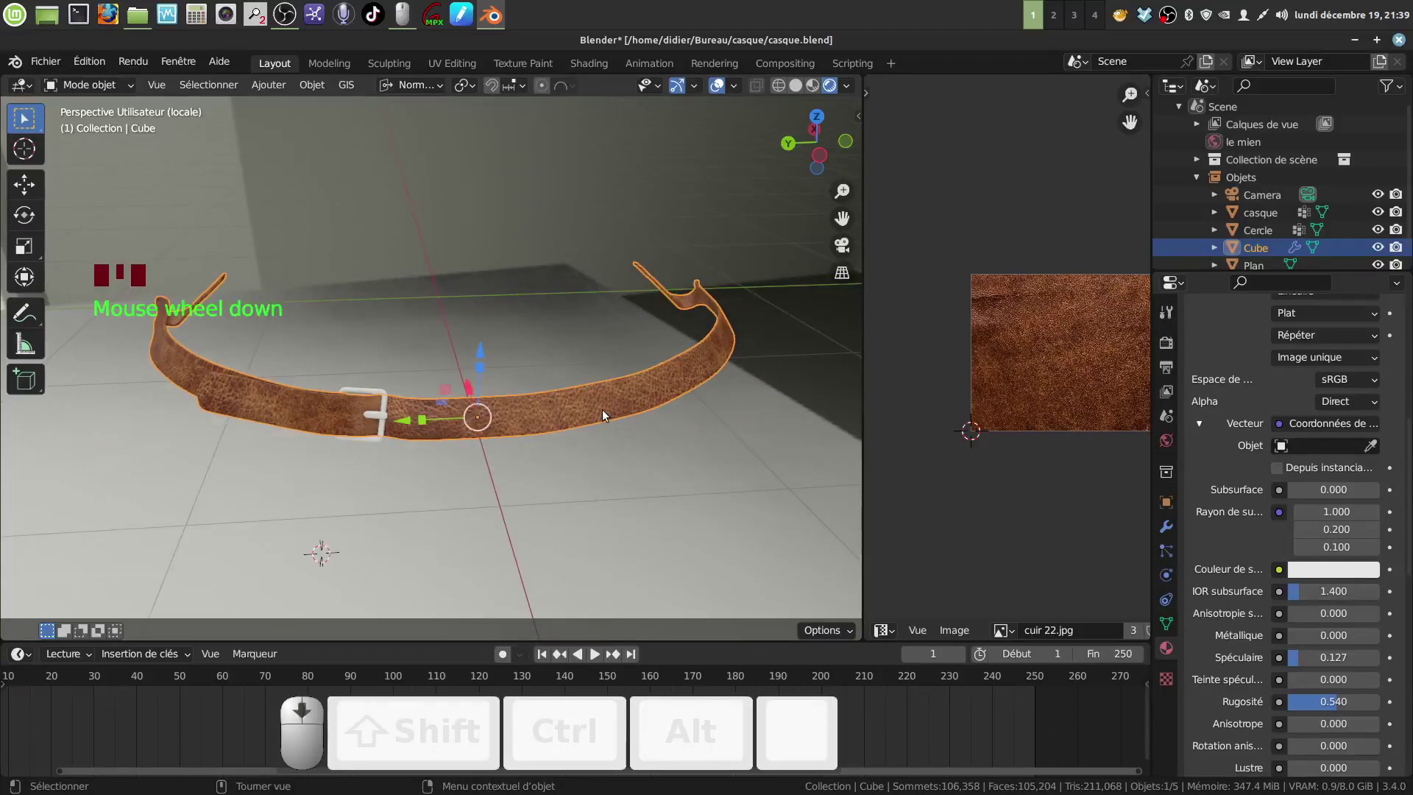
- Leave the strap's local view to show the whole helmet, and deselect the strap
{"action": "key", "text": "KP_Divide"}
{"action": "scroll", "coordinate": [604, 411], "scroll_direction": "up", "scroll_amount": 2}
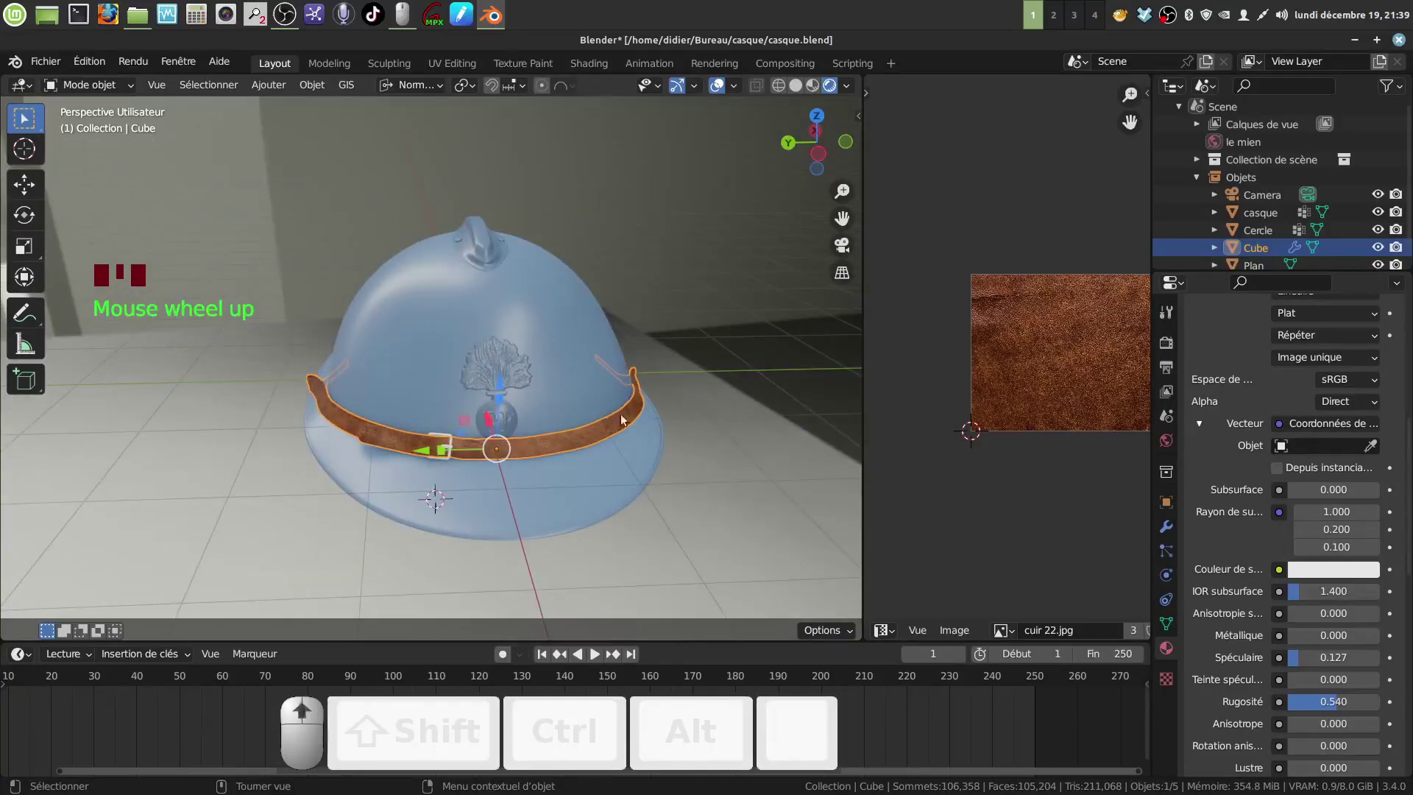
{"action": "left_click", "coordinate": [714, 462]}
- Give the strap's buckle a new material with a Texture image node as its base colour
{"action": "middle_click_drag", "start_coordinate": [714, 462], "coordinate": [540, 399]}
{"action": "scroll", "coordinate": [577, 471], "scroll_direction": "up", "scroll_amount": 3}
{"action": "middle_click_drag", "start_coordinate": [577, 470], "coordinate": [392, 421], "text": "shift"}
{"action": "scroll", "coordinate": [500, 435], "scroll_direction": "up", "scroll_amount": 3}
{"action": "left_click", "coordinate": [393, 412]}
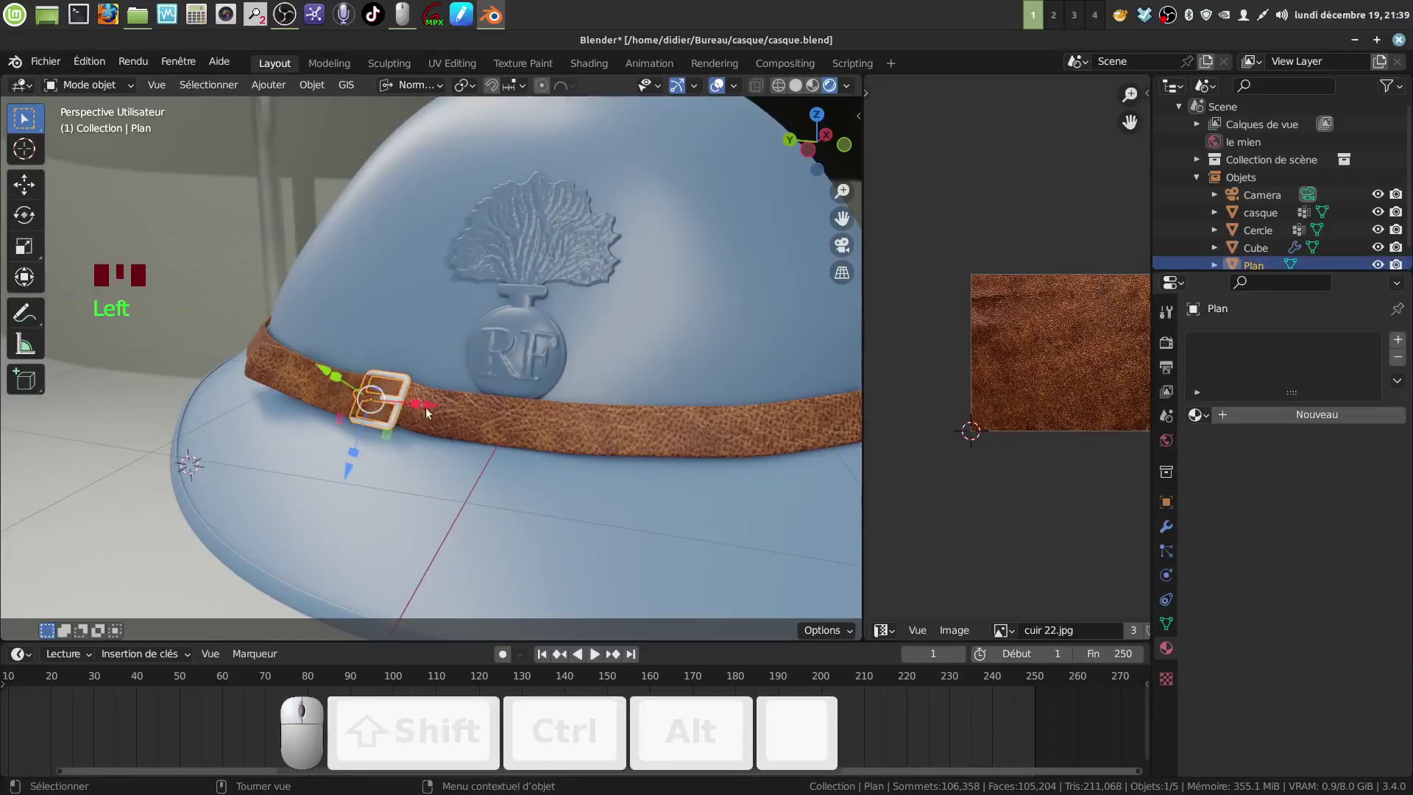
{"action": "left_click", "coordinate": [1285, 413]}
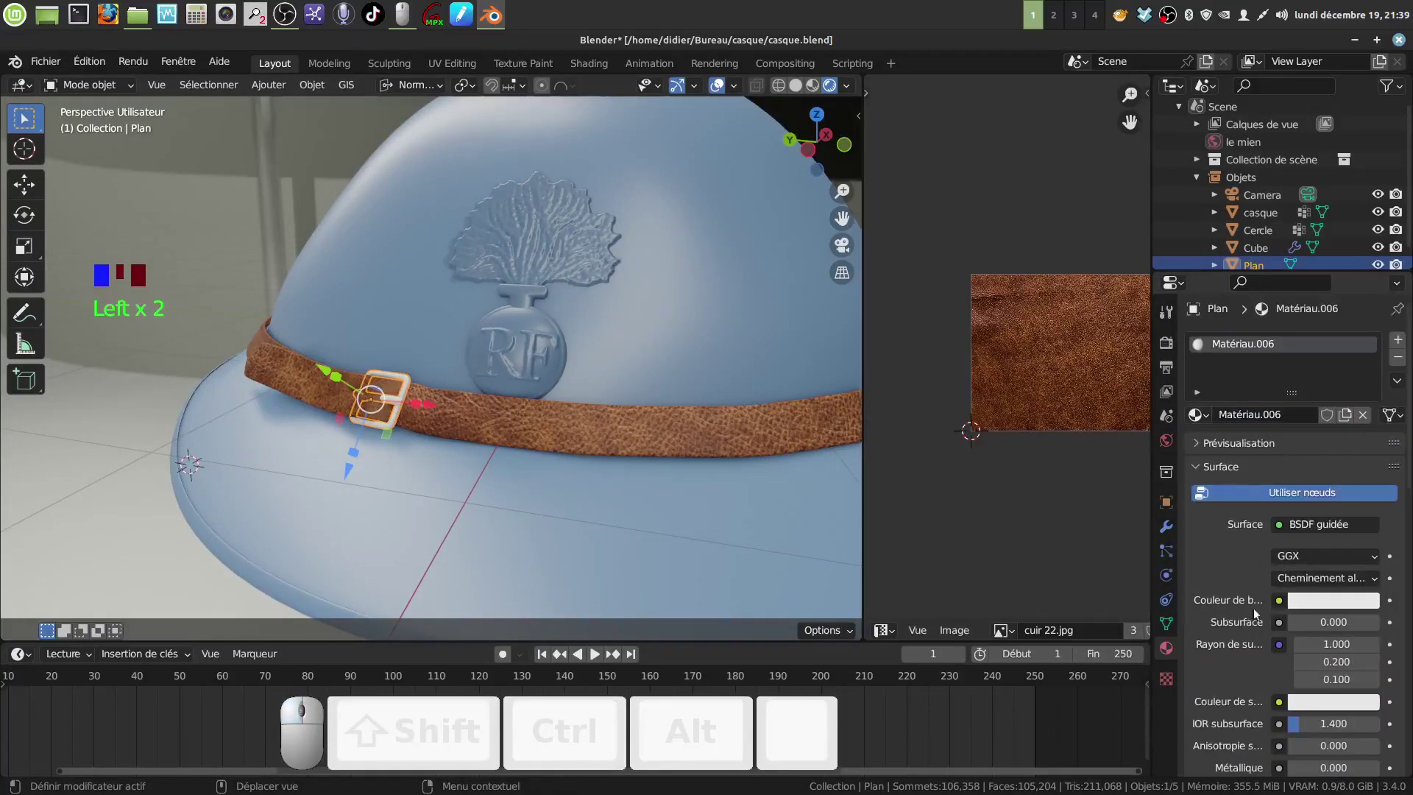
{"action": "left_click", "coordinate": [1287, 602]}
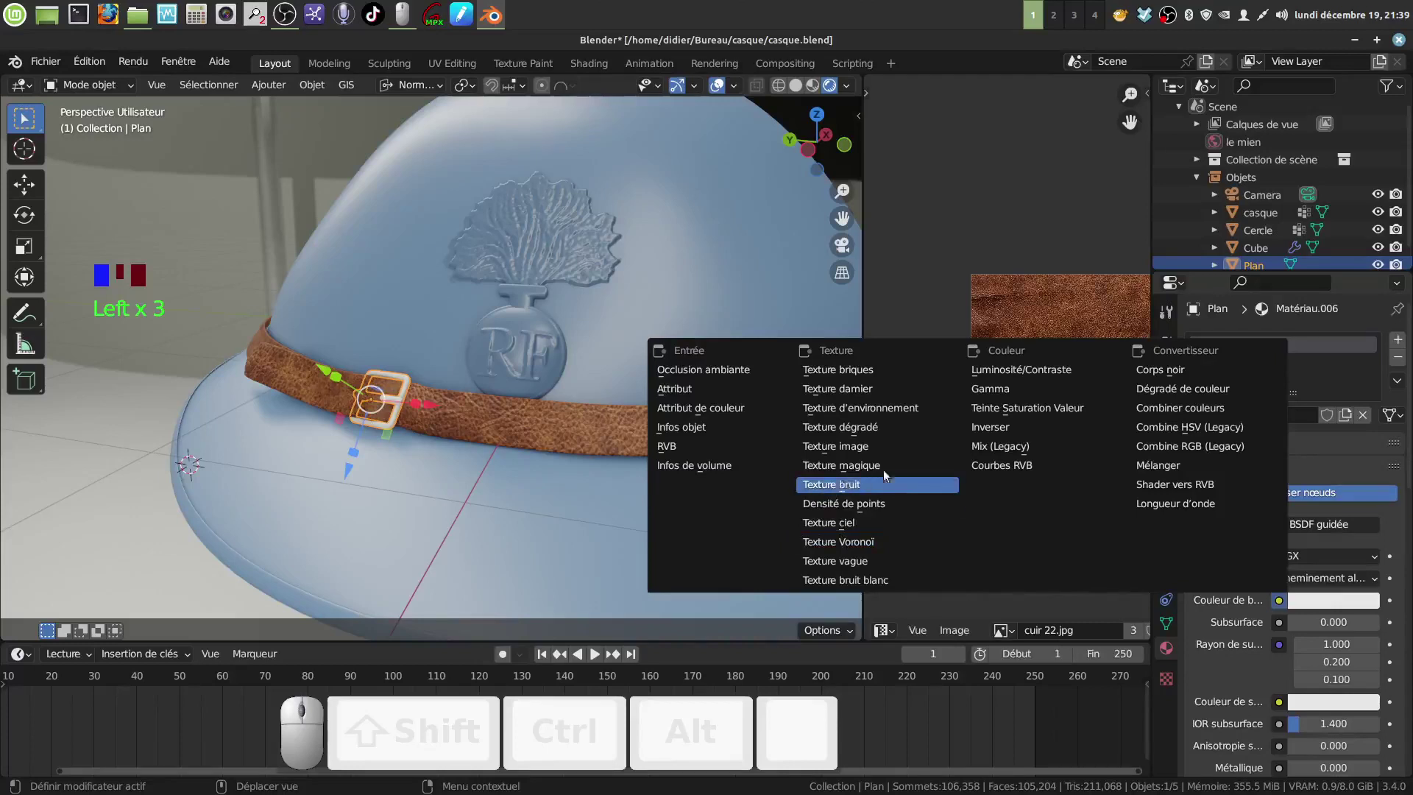
{"action": "left_click", "coordinate": [870, 447]}
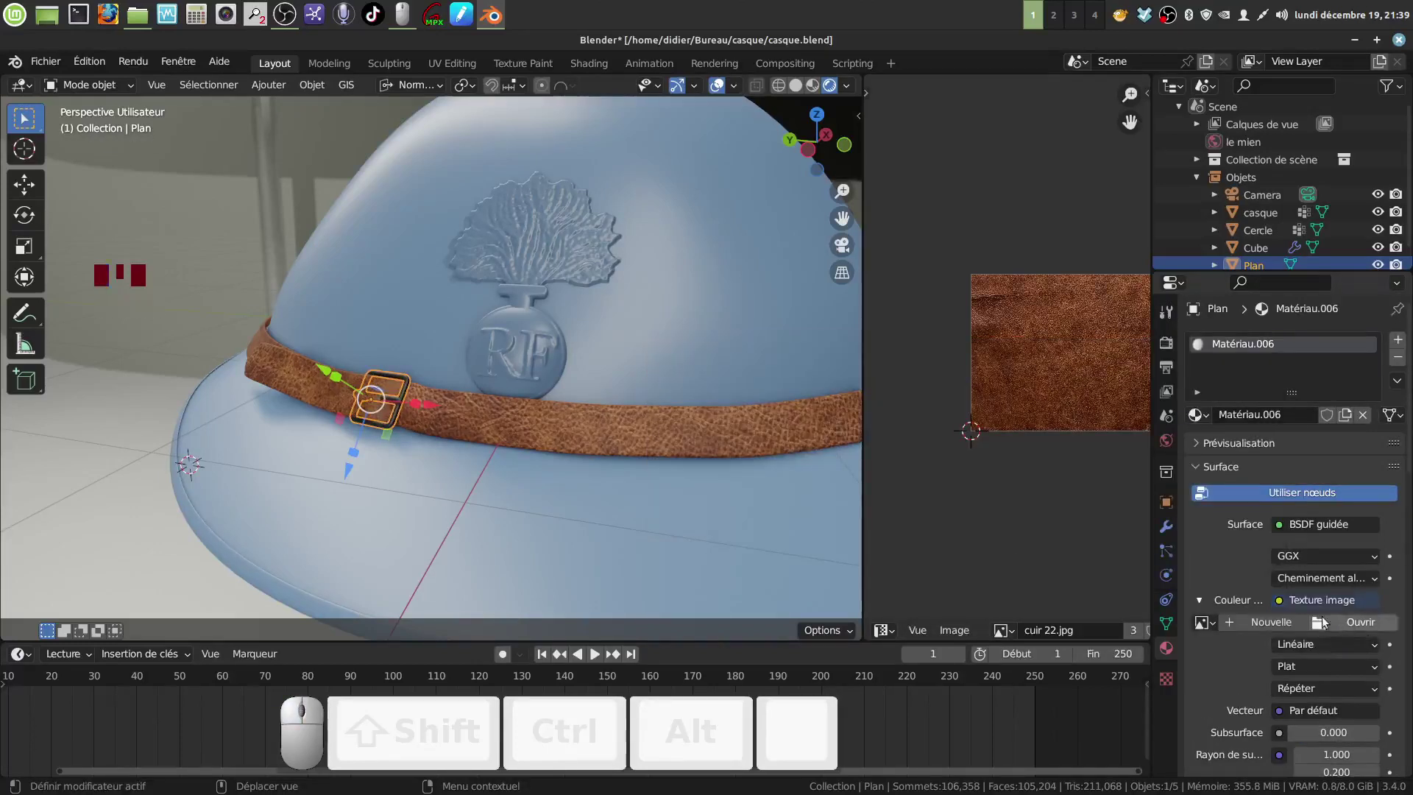
- Set the buckle material's Métallique to 1.000, Spéculaire to 0.024 and Rugosité to 0.341
{"action": "scroll", "coordinate": [1316, 621], "scroll_direction": "down", "scroll_amount": 3}
{"action": "scroll", "coordinate": [1315, 621], "scroll_direction": "down", "scroll_amount": 1}
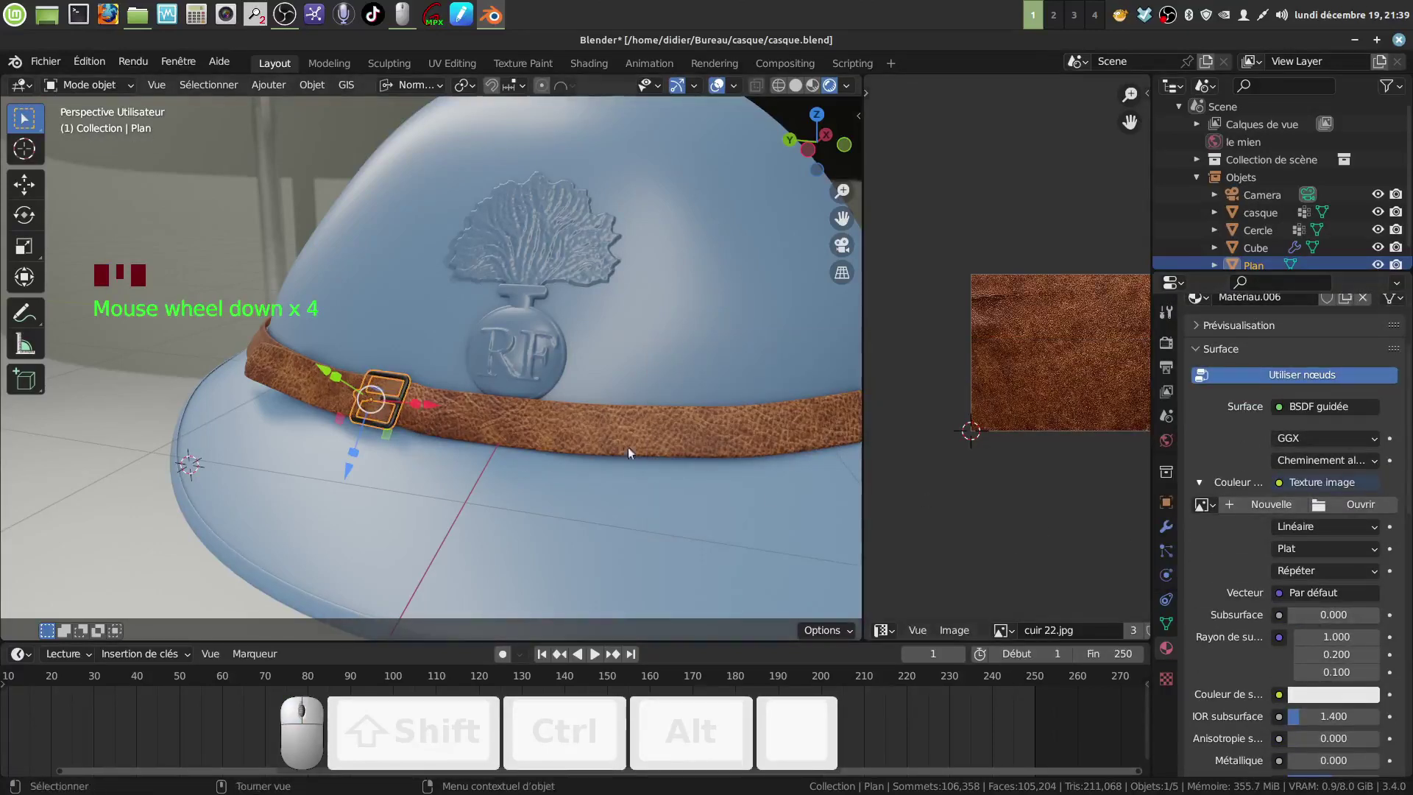
{"action": "middle_click_drag", "start_coordinate": [628, 448], "coordinate": [645, 432]}
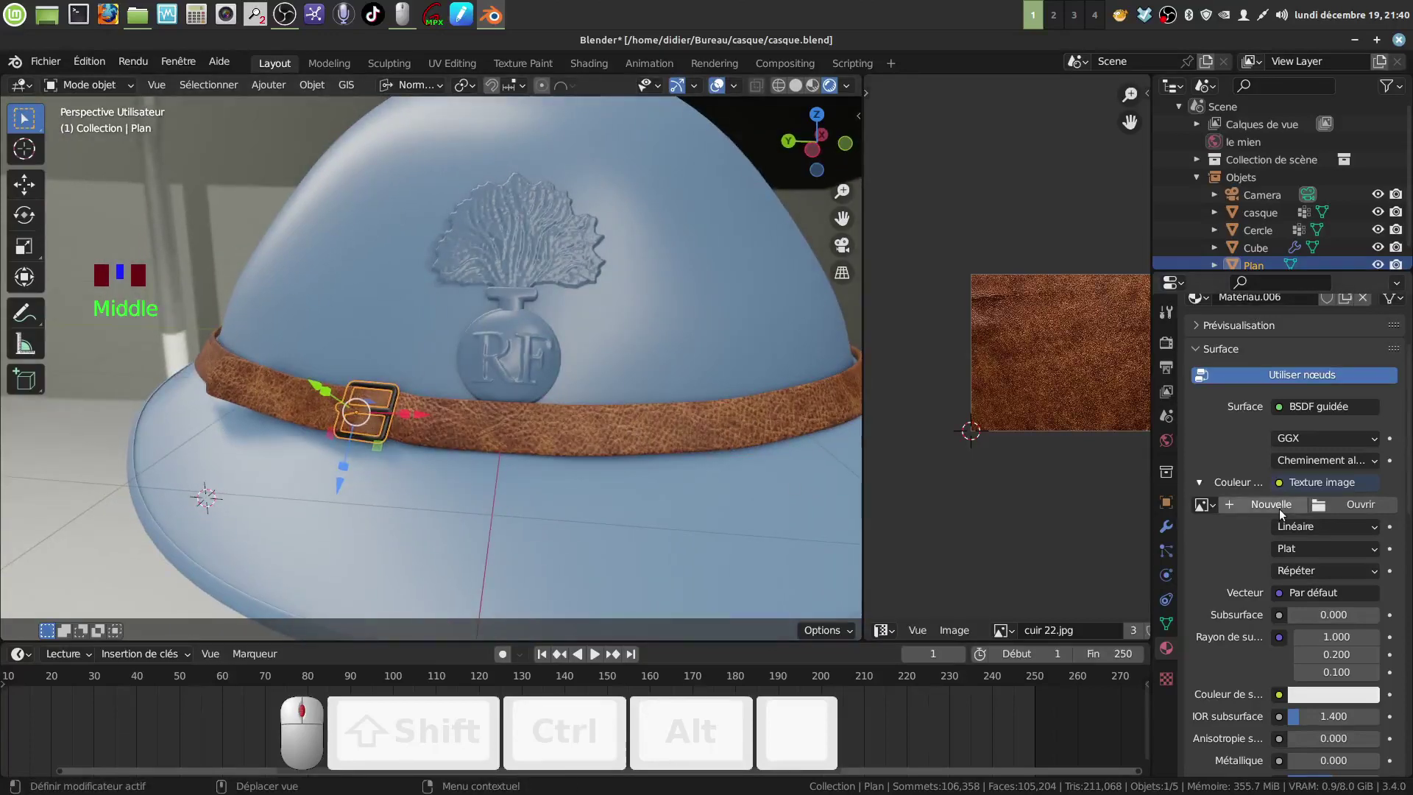
{"action": "scroll", "coordinate": [431, 329], "scroll_direction": "up", "scroll_amount": 3}
{"action": "middle_click_drag", "start_coordinate": [432, 330], "coordinate": [455, 432]}
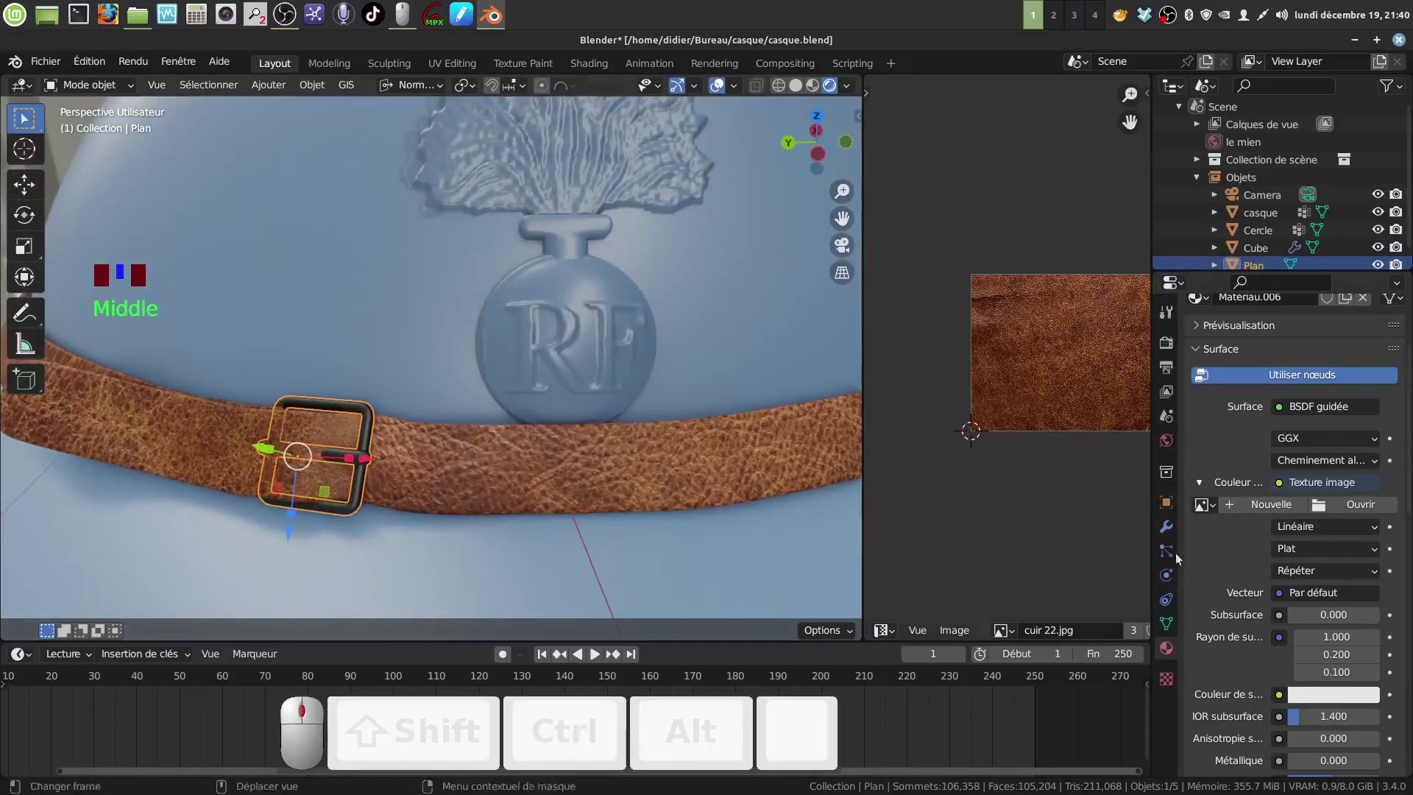
{"action": "scroll", "coordinate": [1264, 554], "scroll_direction": "down", "scroll_amount": 2}
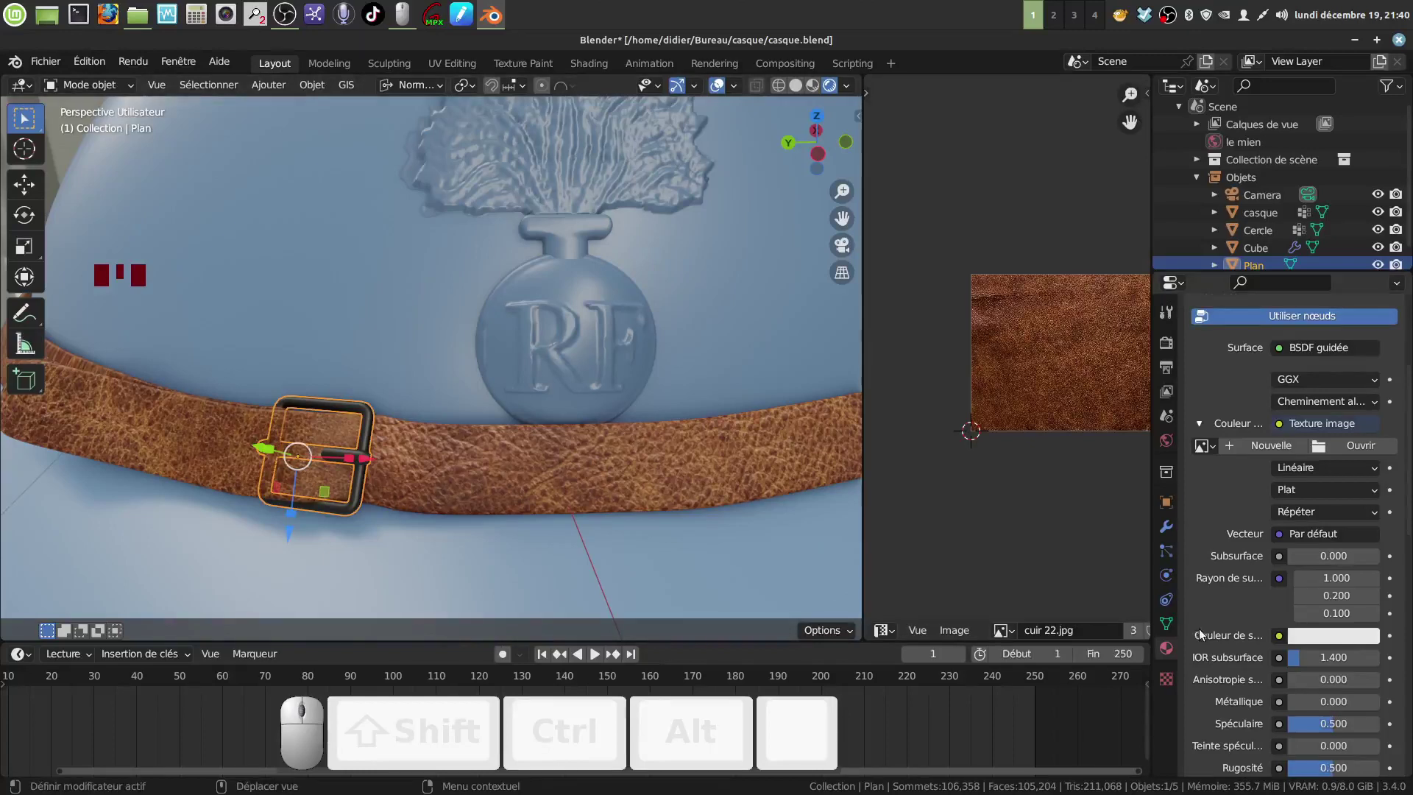
{"action": "scroll", "coordinate": [1303, 685], "scroll_direction": "down", "scroll_amount": 2}
{"action": "left_click_drag", "start_coordinate": [1341, 662], "coordinate": [1380, 643]}
{"action": "left_click_drag", "start_coordinate": [1336, 709], "coordinate": [1316, 709]}
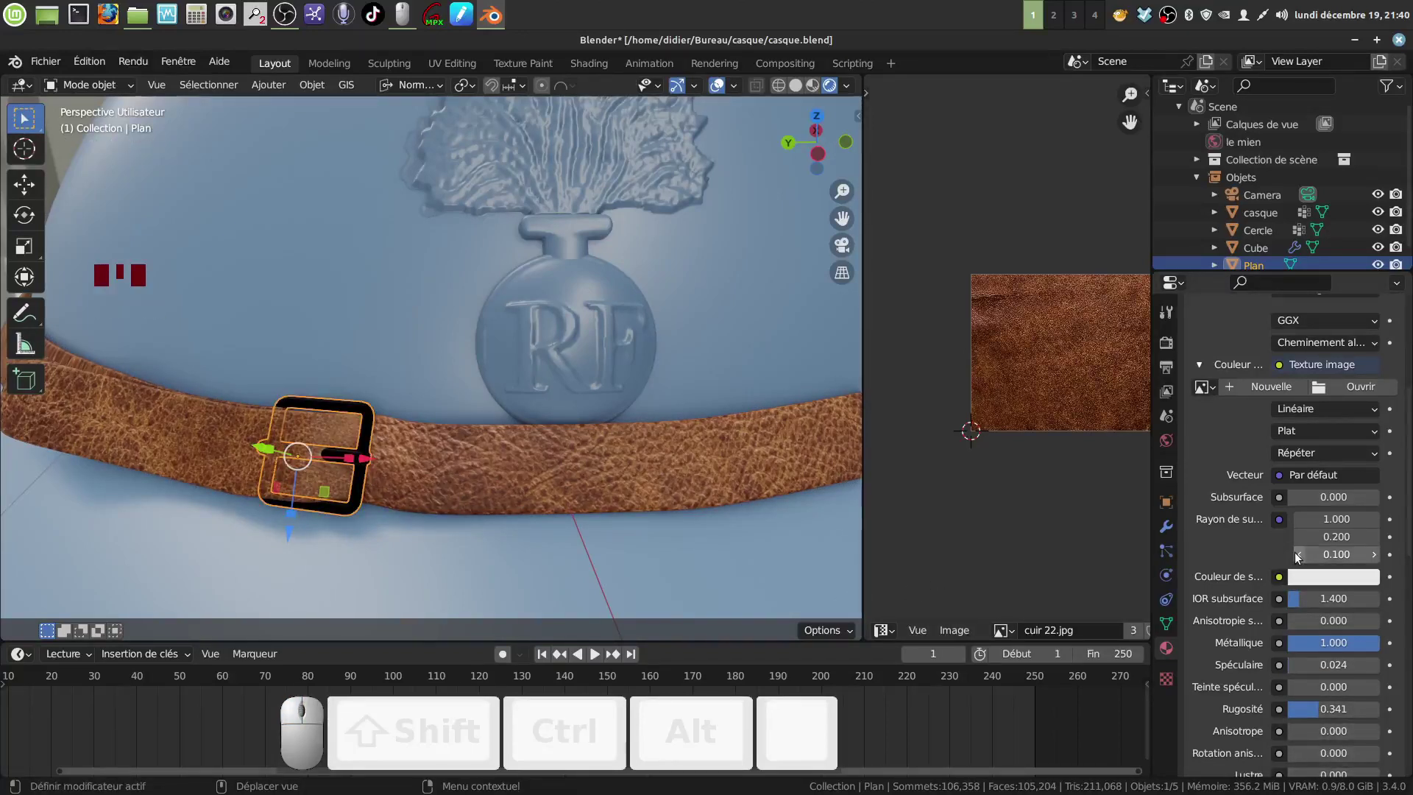
- Set the buckle texture's vector input to the Générée texture coordinates and its projection to Boîte
{"action": "left_click", "coordinate": [1279, 475]}
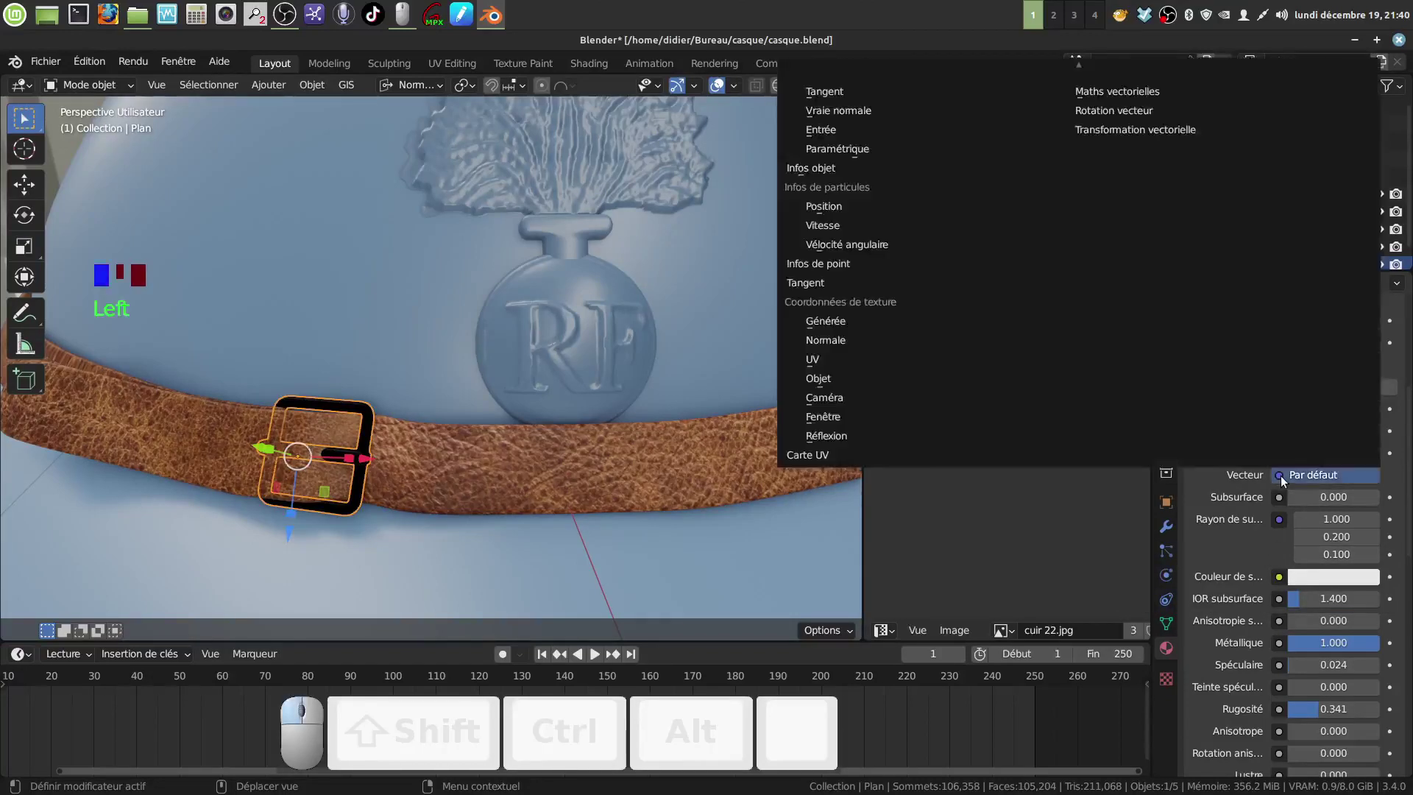
{"action": "left_click", "coordinate": [876, 322]}
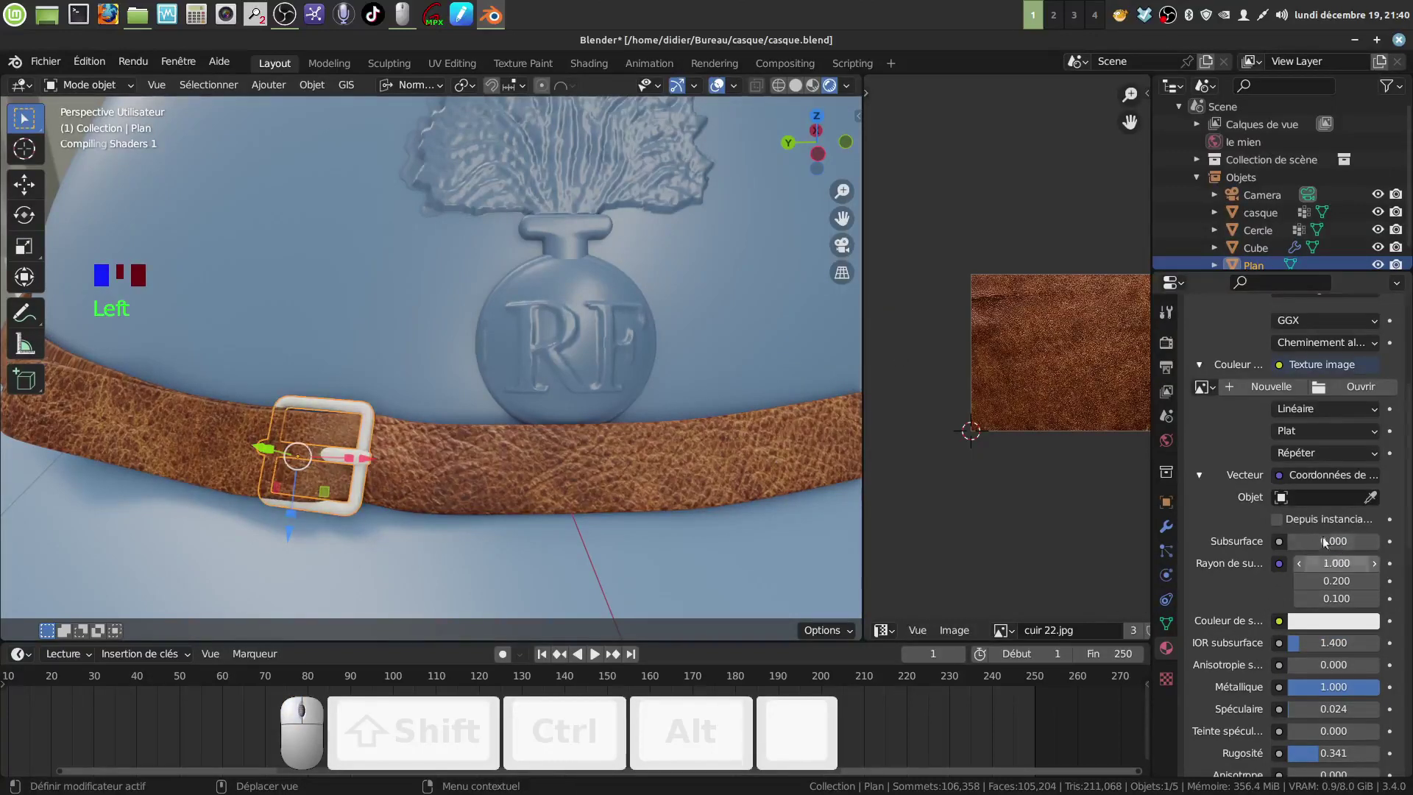
{"action": "left_click", "coordinate": [1298, 438]}
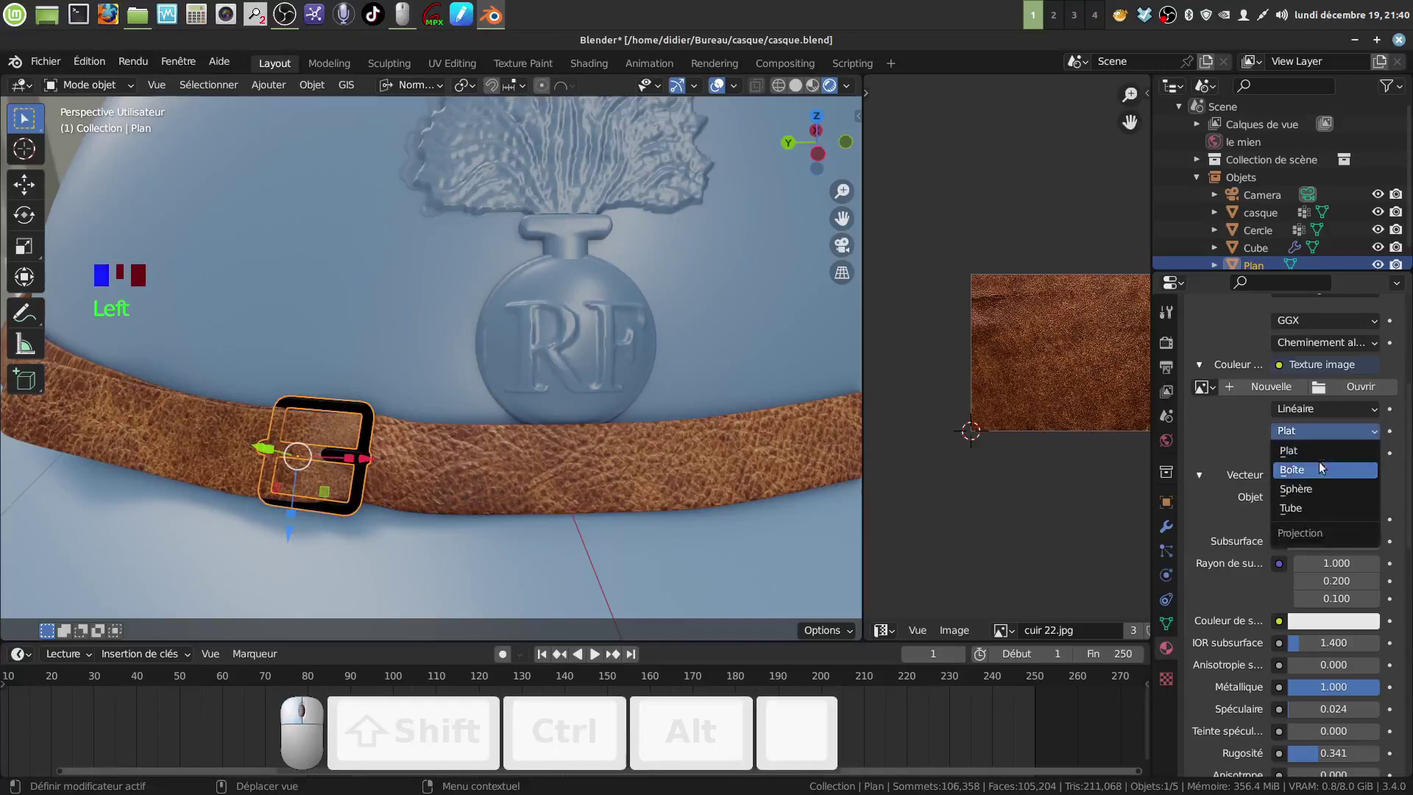
{"action": "left_click", "coordinate": [1303, 468]}
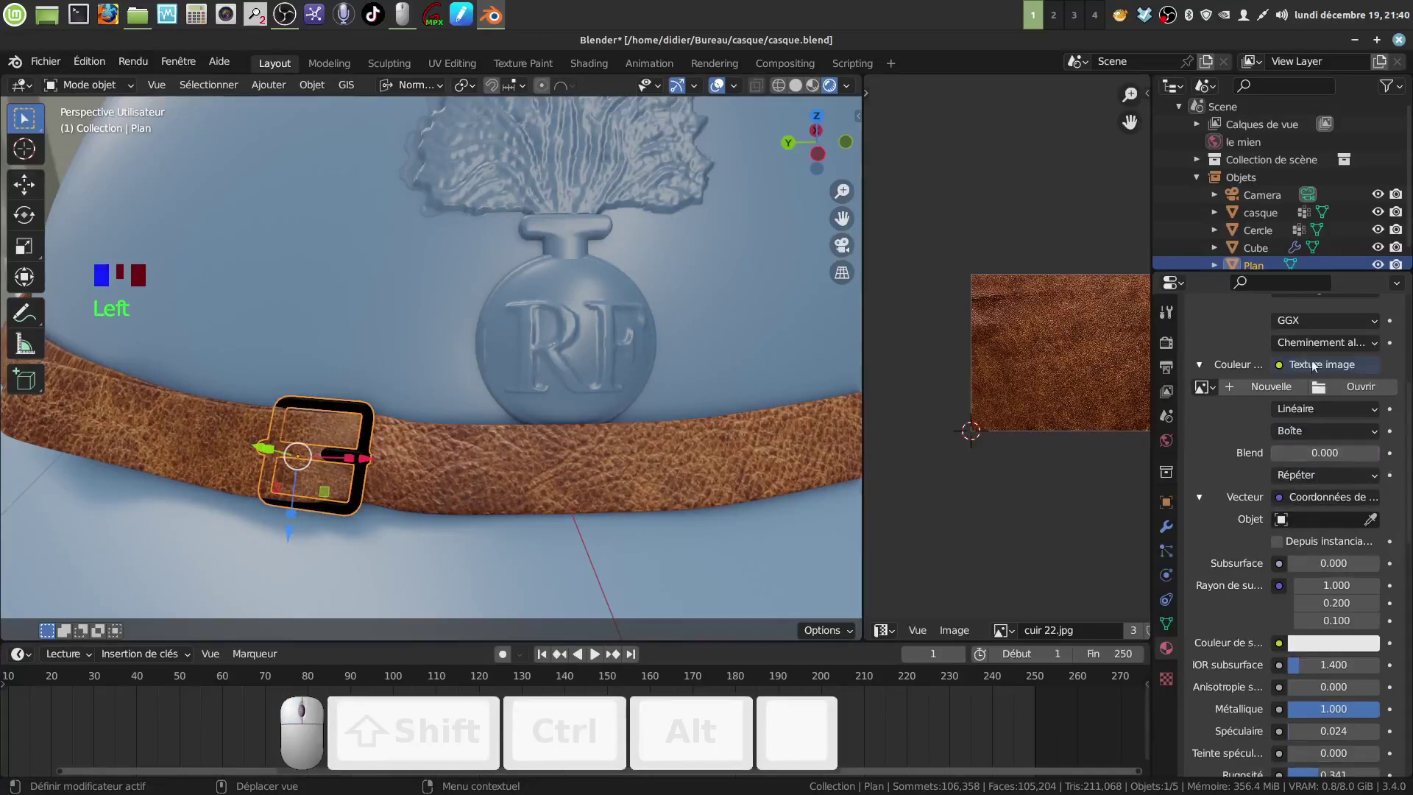
- Load 3670.jpg from the métal folder of the textures portable bookmark as the buckle material's base colour image
{"action": "left_click", "coordinate": [1317, 390]}
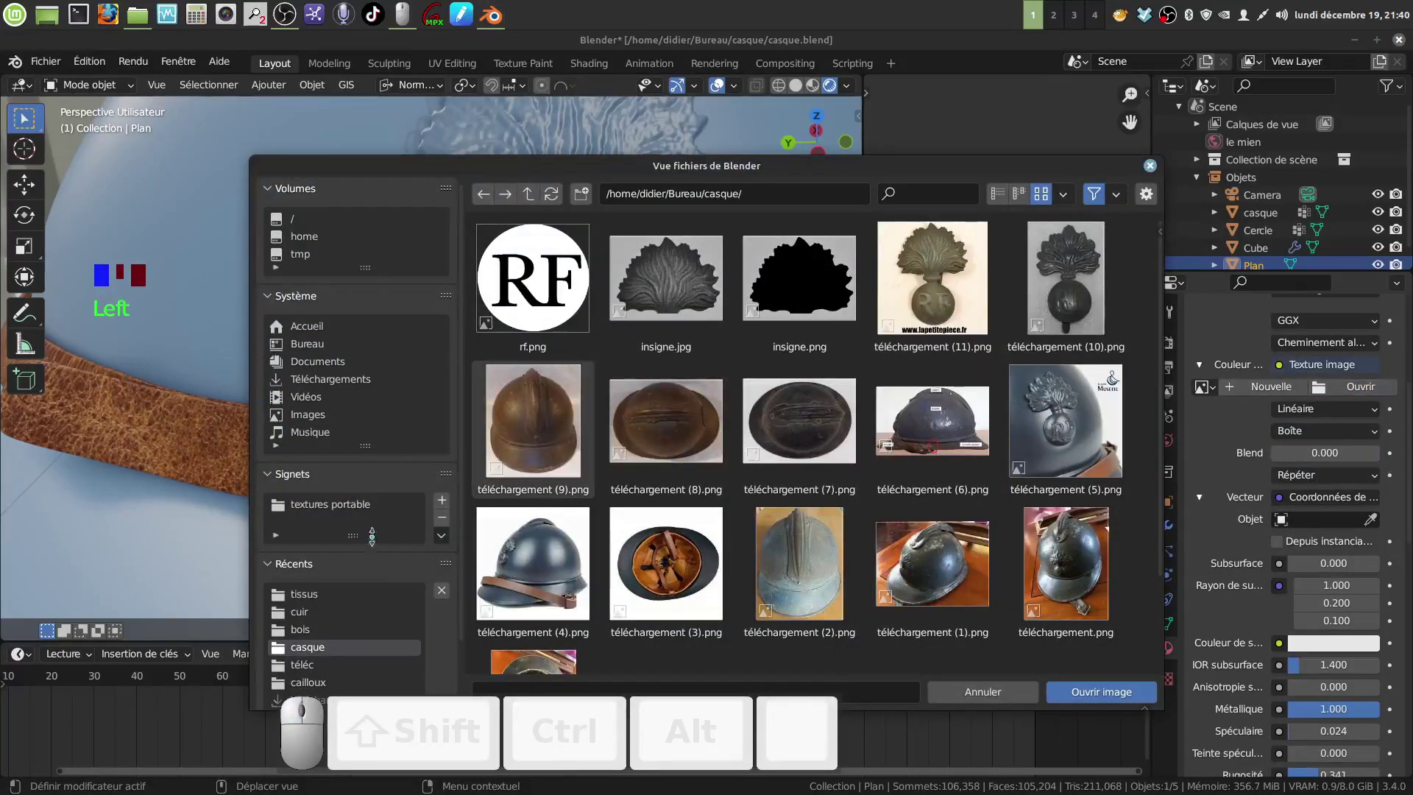
{"action": "left_click", "coordinate": [351, 505]}
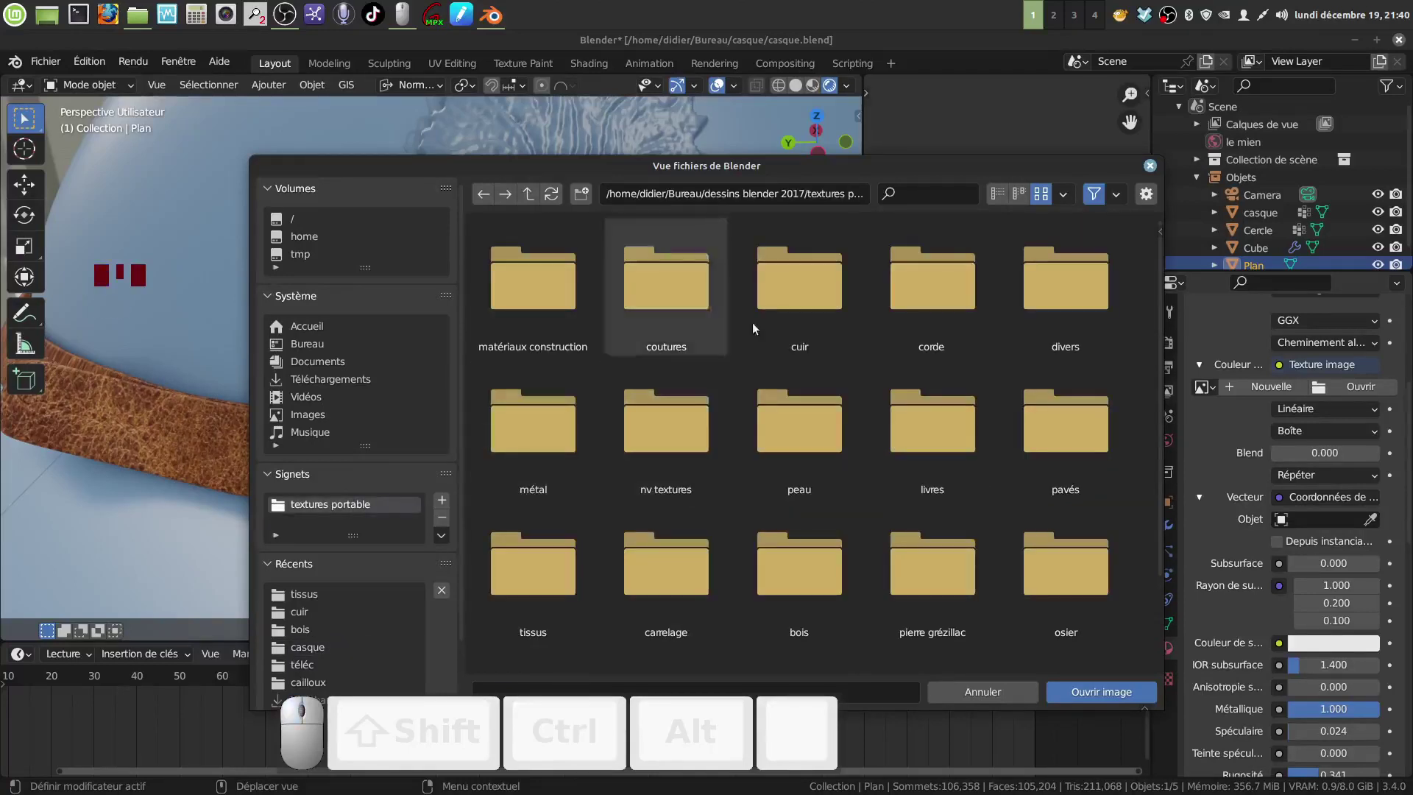
{"action": "double_click", "coordinate": [546, 435]}
{"action": "scroll", "coordinate": [795, 476], "scroll_direction": "down", "scroll_amount": 2}
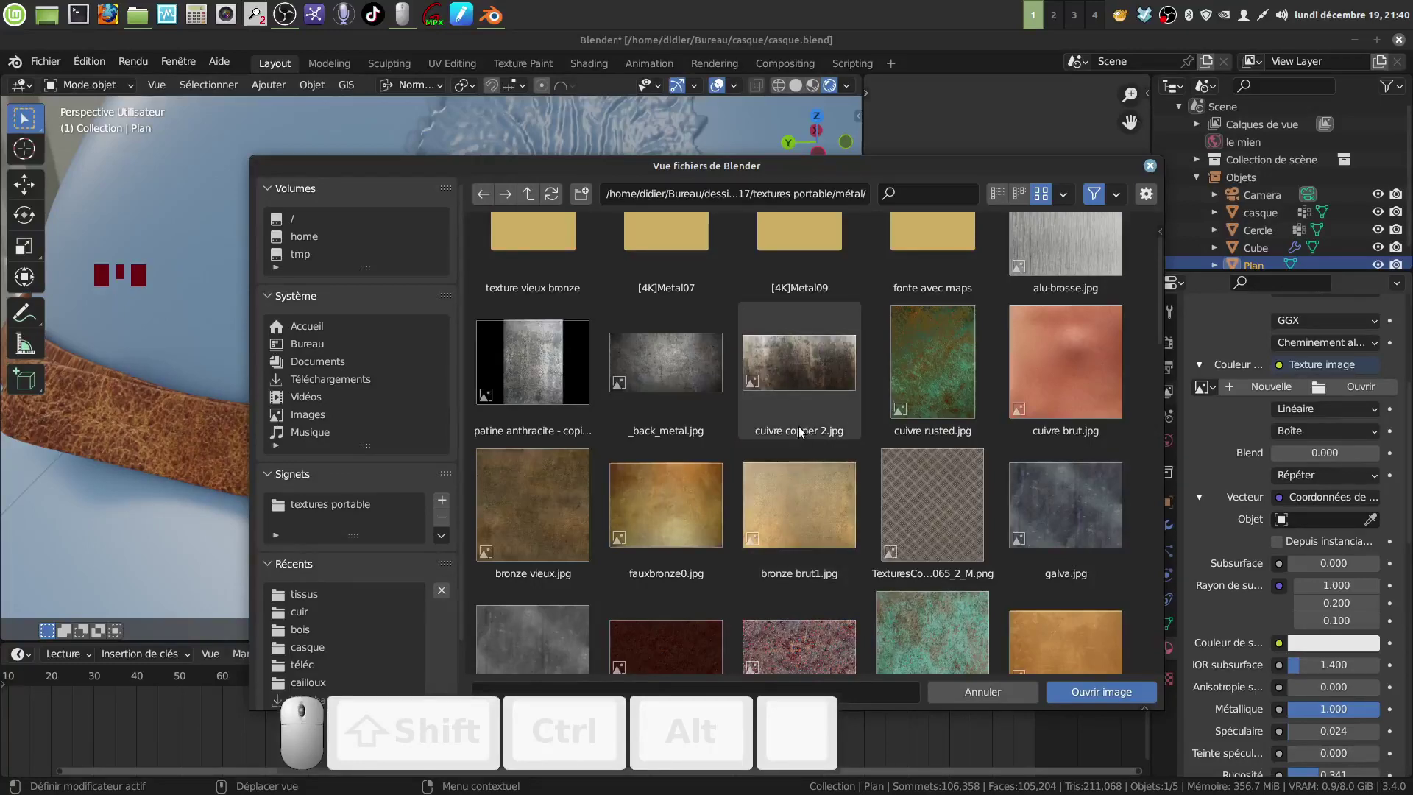
{"action": "scroll", "coordinate": [800, 442], "scroll_direction": "down", "scroll_amount": 15}
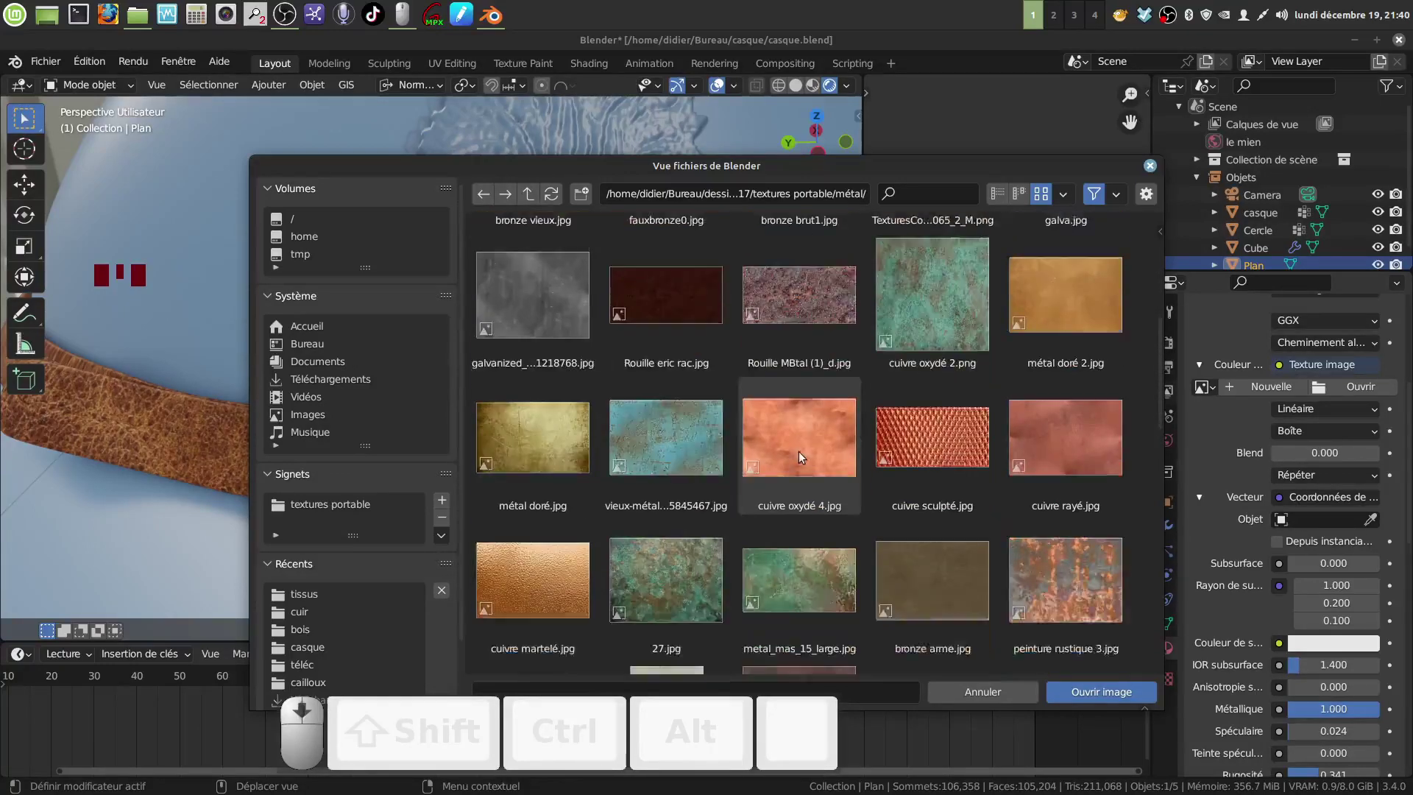
{"action": "scroll", "coordinate": [799, 452], "scroll_direction": "down", "scroll_amount": 12}
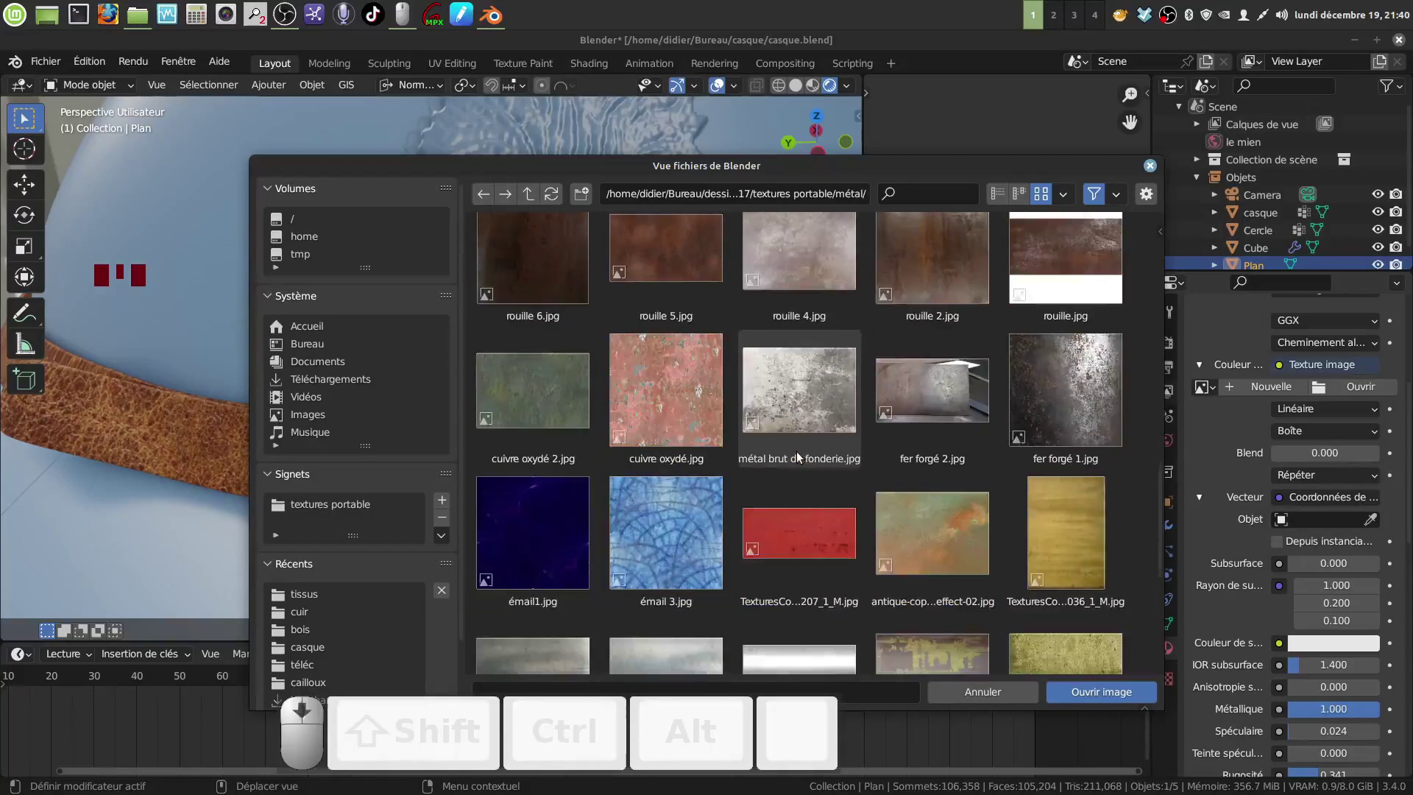
{"action": "scroll", "coordinate": [798, 455], "scroll_direction": "down", "scroll_amount": 10}
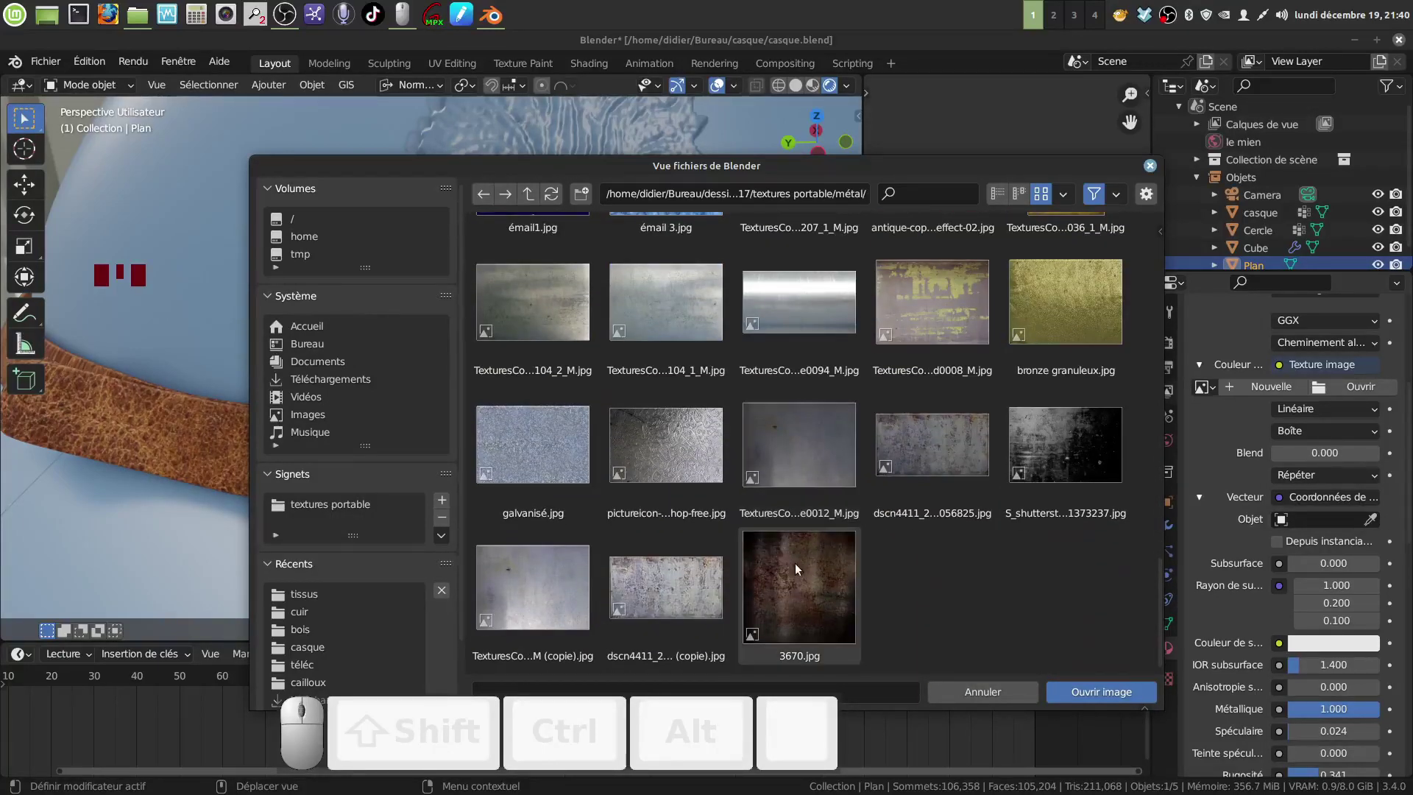
{"action": "left_click", "coordinate": [826, 589]}
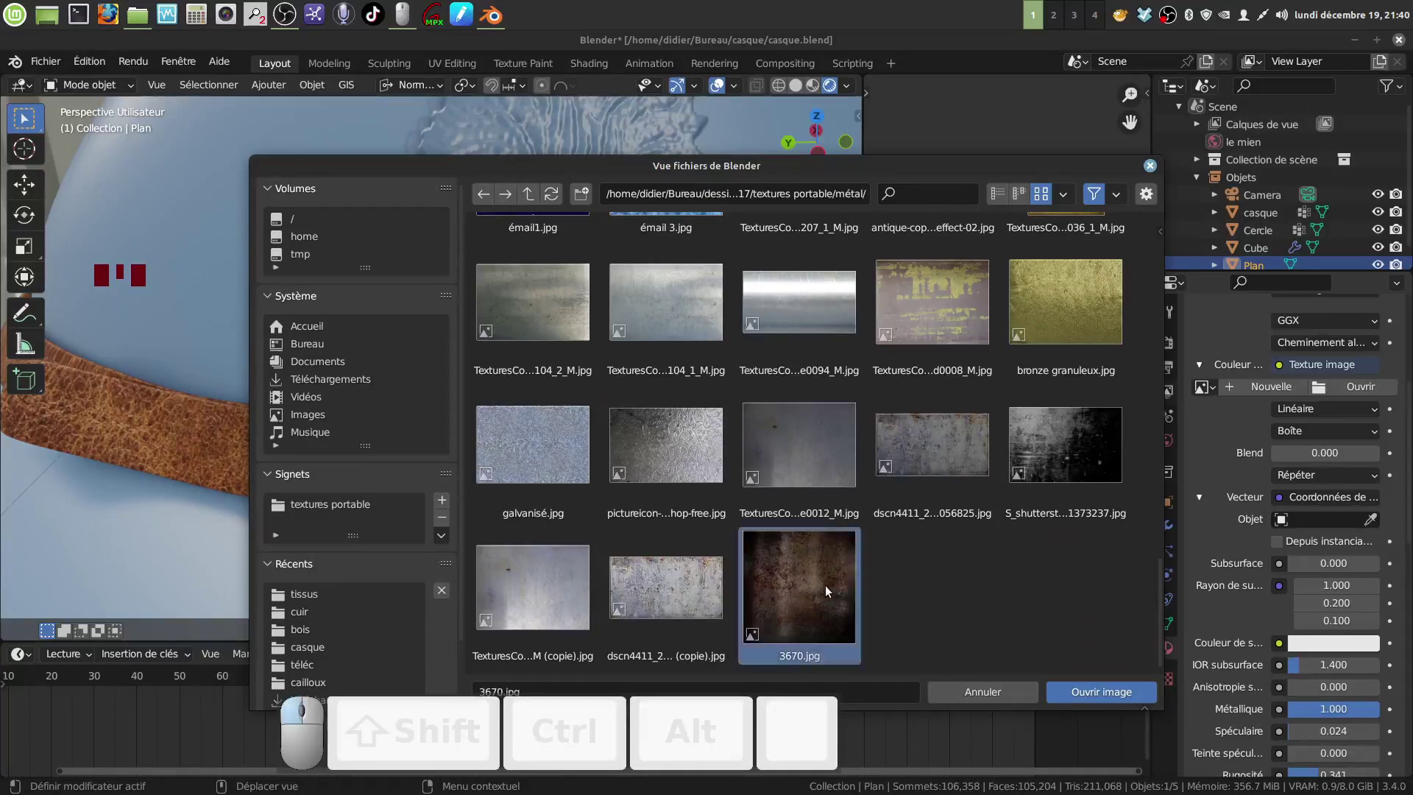
{"action": "left_click", "coordinate": [1086, 692]}
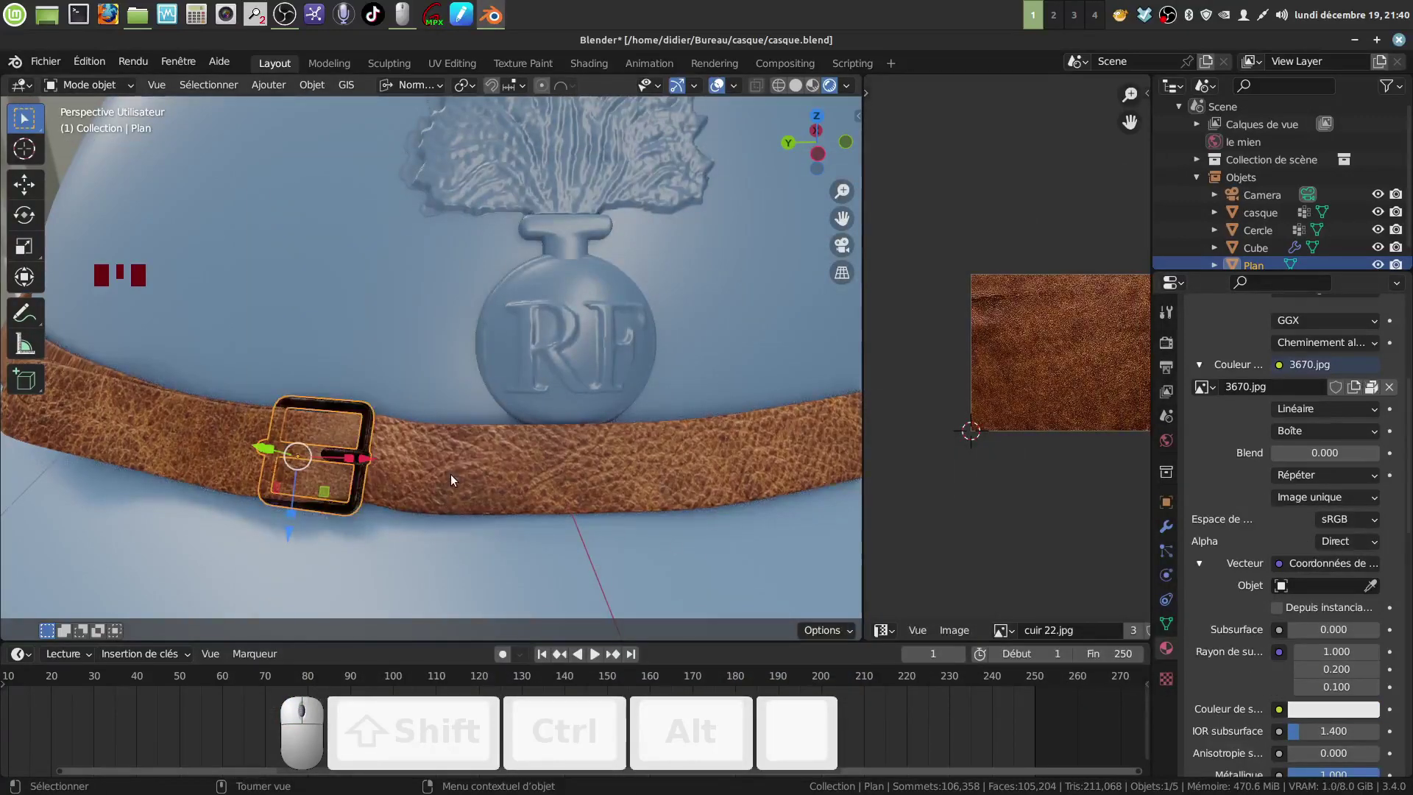
- Examine the textured buckle and leather strap on the helmet from close up and from farther away
{"action": "middle_click_drag", "start_coordinate": [450, 474], "coordinate": [427, 509]}
{"action": "scroll", "coordinate": [454, 509], "scroll_direction": "up", "scroll_amount": 3}
{"action": "left_click", "coordinate": [421, 408]}
{"action": "mouse_move", "coordinate": [308, 516]}
{"action": "middle_mouse_down"}
{"action": "mouse_move", "coordinate": [350, 485]}
{"action": "mouse_move", "coordinate": [413, 483]}
{"action": "mouse_move", "coordinate": [395, 503]}
{"action": "mouse_move", "coordinate": [325, 511]}
{"action": "middle_mouse_up"}
{"action": "scroll", "coordinate": [324, 511], "scroll_direction": "down", "scroll_amount": 7}
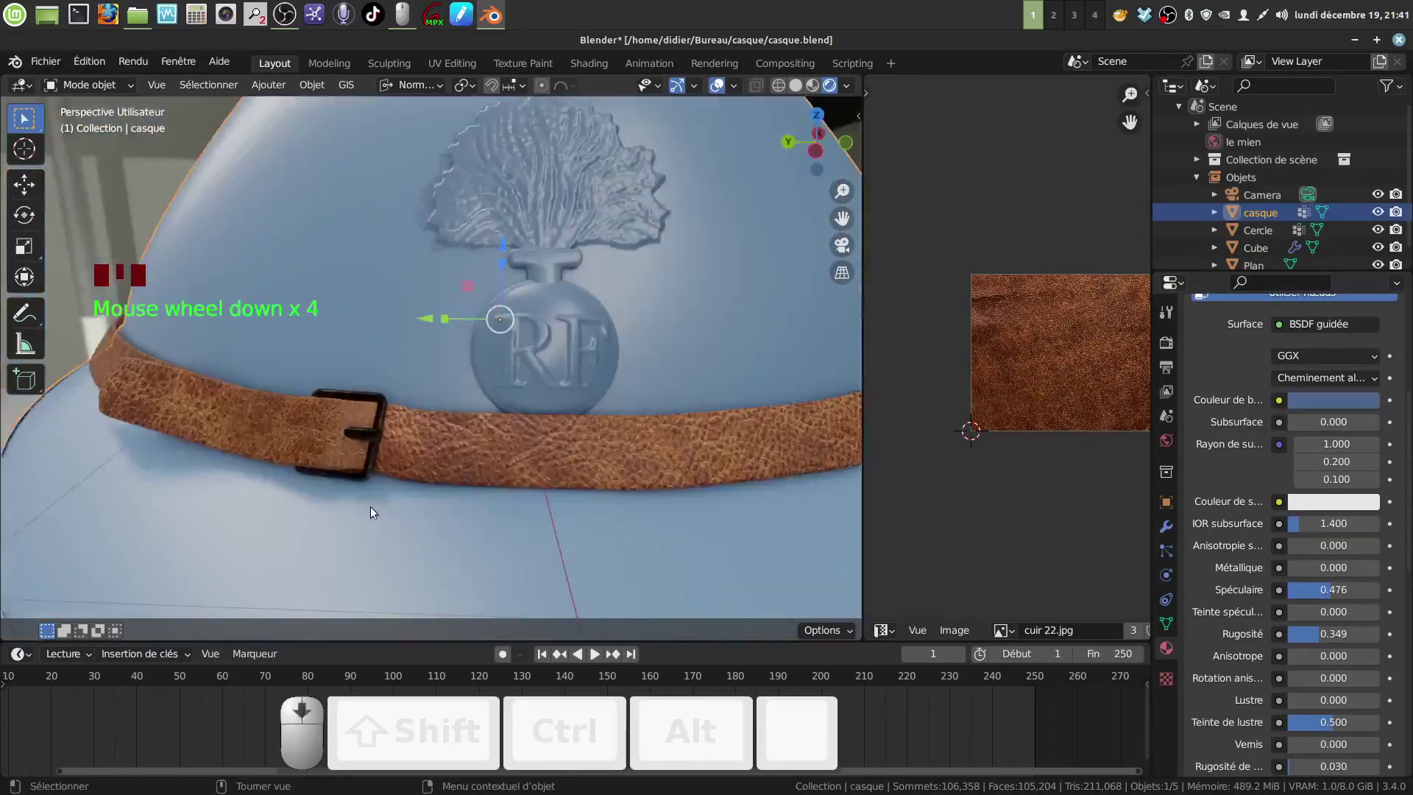
{"action": "scroll", "coordinate": [460, 455], "scroll_direction": "down", "scroll_amount": 2}
{"action": "mouse_move", "coordinate": [466, 453]}
{"action": "middle_mouse_down"}
{"action": "mouse_move", "coordinate": [512, 472]}
{"action": "mouse_move", "coordinate": [541, 452]}
{"action": "mouse_move", "coordinate": [512, 474]}
{"action": "mouse_move", "coordinate": [541, 495]}
{"action": "mouse_move", "coordinate": [426, 493]}
{"action": "mouse_move", "coordinate": [436, 512]}
{"action": "mouse_move", "coordinate": [453, 501]}
{"action": "mouse_move", "coordinate": [399, 474]}
{"action": "mouse_move", "coordinate": [471, 477]}
{"action": "middle_mouse_up"}
{"action": "scroll", "coordinate": [493, 507], "scroll_direction": "up", "scroll_amount": 4}
{"action": "scroll", "coordinate": [423, 488], "scroll_direction": "down", "scroll_amount": 2}
{"action": "scroll", "coordinate": [436, 508], "scroll_direction": "up", "scroll_amount": 2}
{"action": "scroll", "coordinate": [475, 515], "scroll_direction": "up", "scroll_amount": 3}
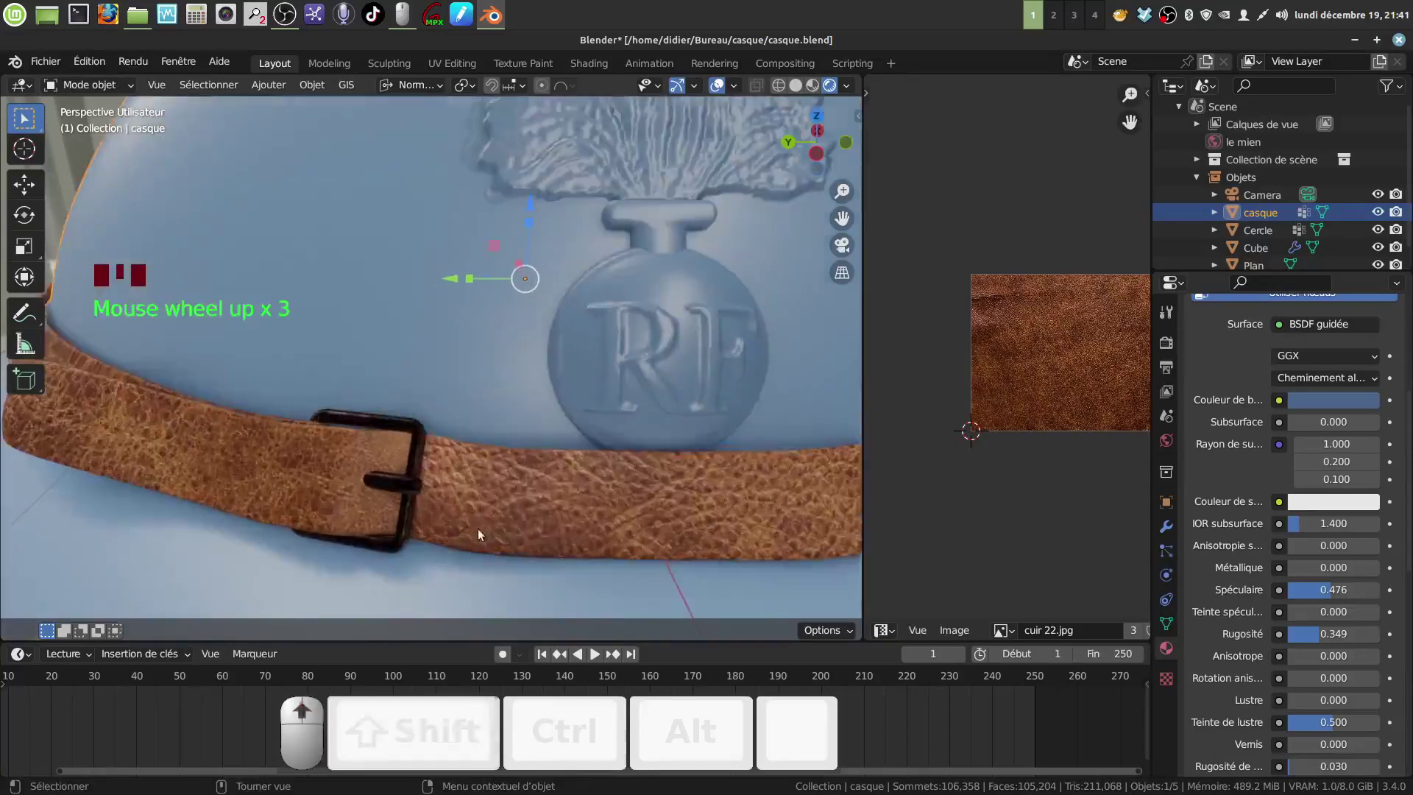
{"action": "middle_click_drag", "start_coordinate": [478, 528], "coordinate": [482, 407], "text": "shift"}
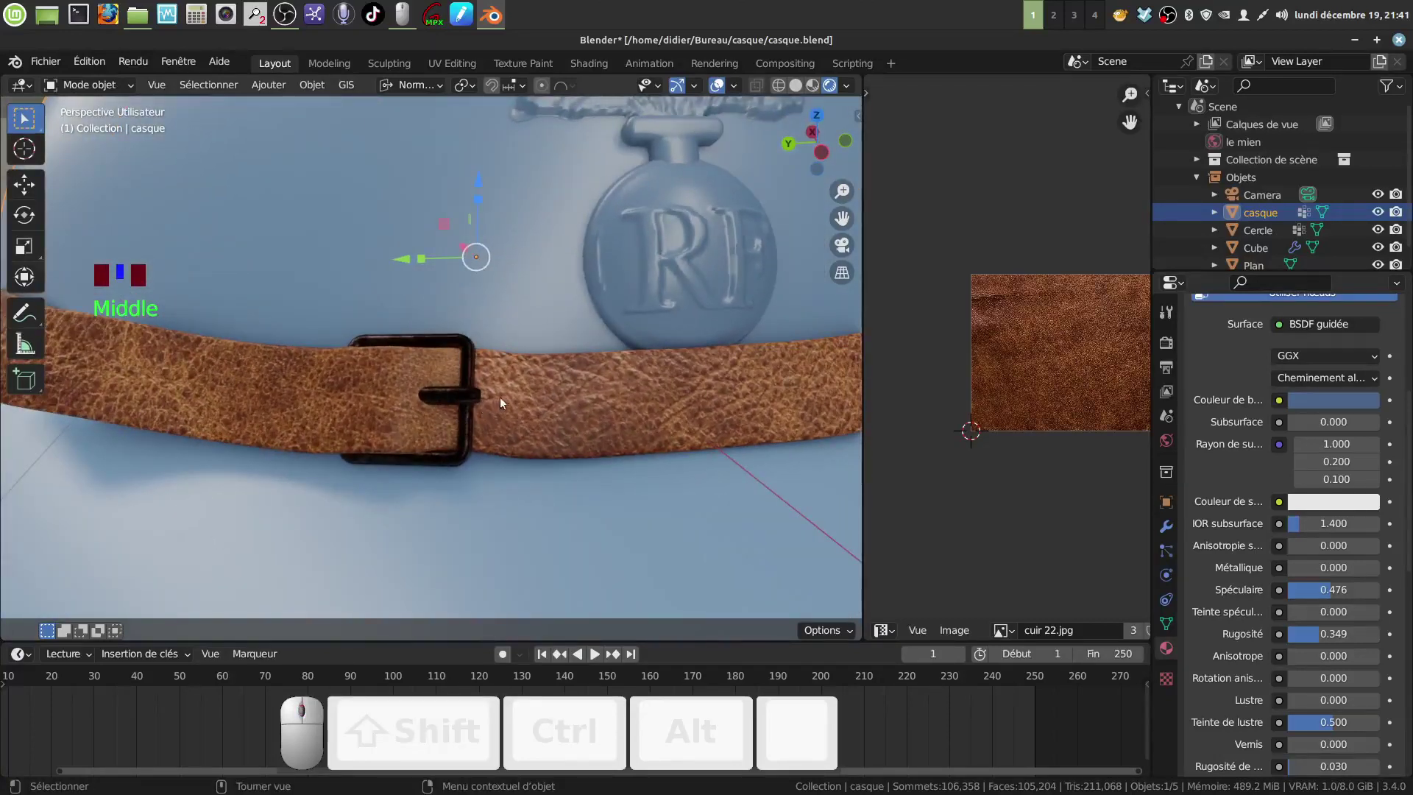
{"action": "middle_click_drag", "start_coordinate": [622, 411], "coordinate": [506, 413], "text": "shift"}
{"action": "scroll", "coordinate": [538, 405], "scroll_direction": "down", "scroll_amount": 4}
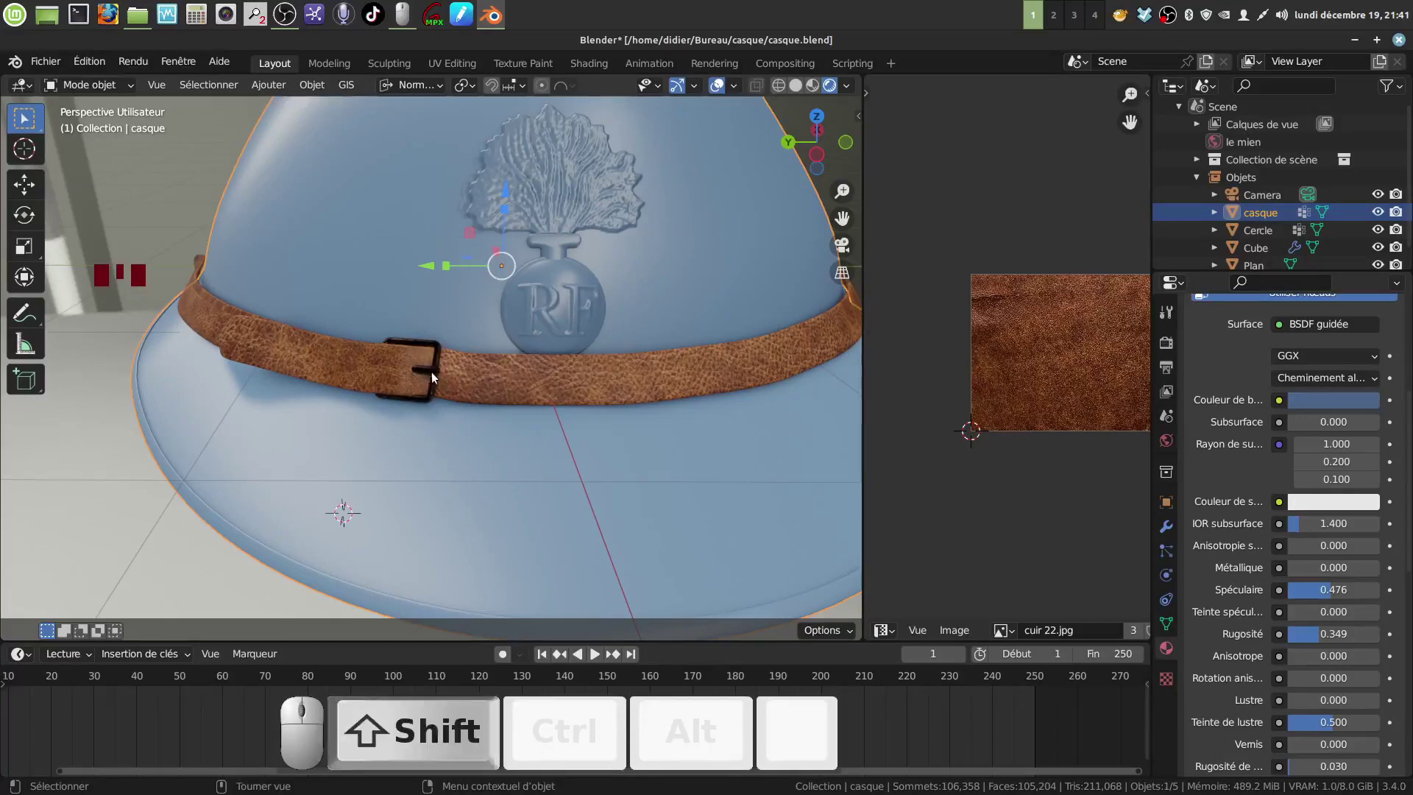
{"action": "middle_click_drag", "start_coordinate": [430, 372], "coordinate": [497, 364], "text": "shift"}
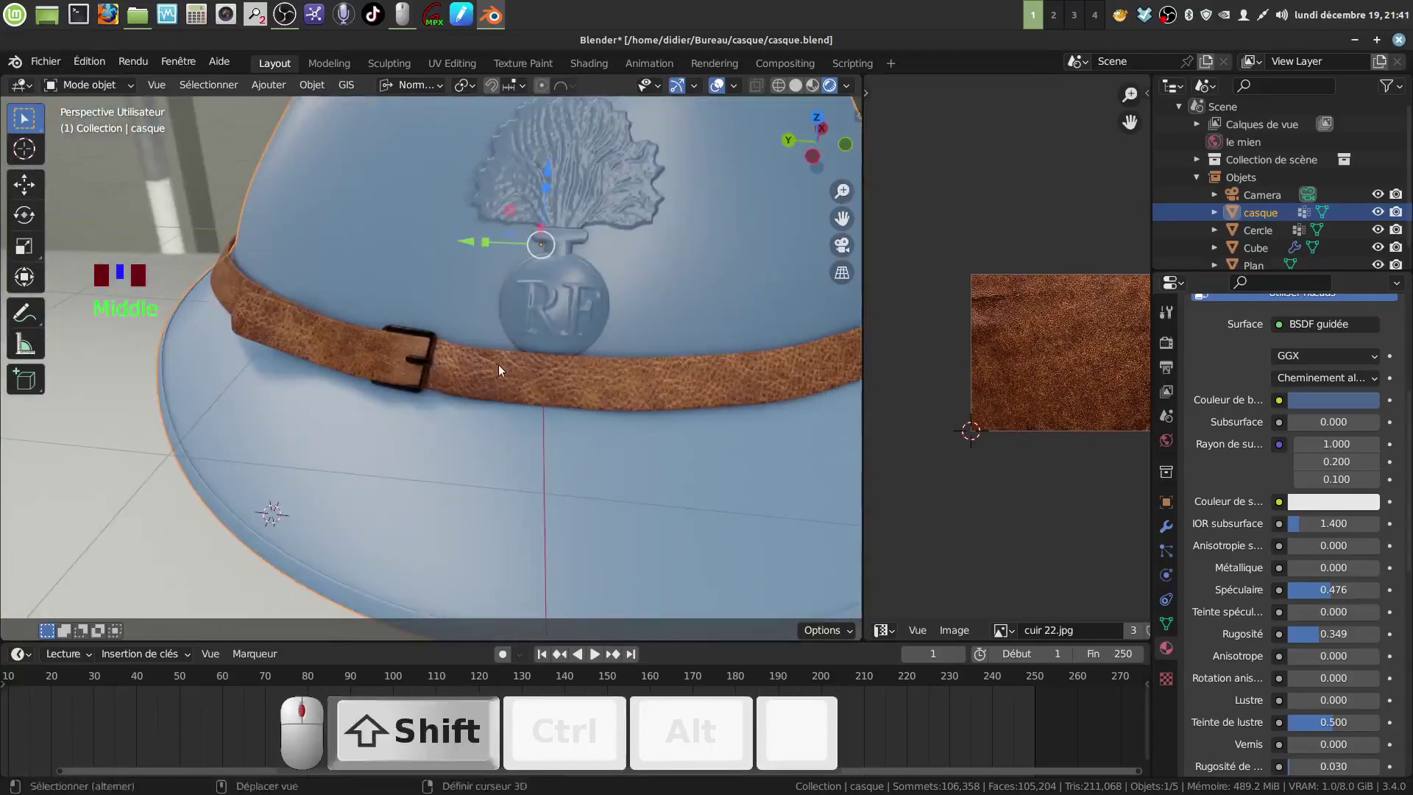
{"action": "scroll", "coordinate": [464, 368], "scroll_direction": "down", "scroll_amount": 3}
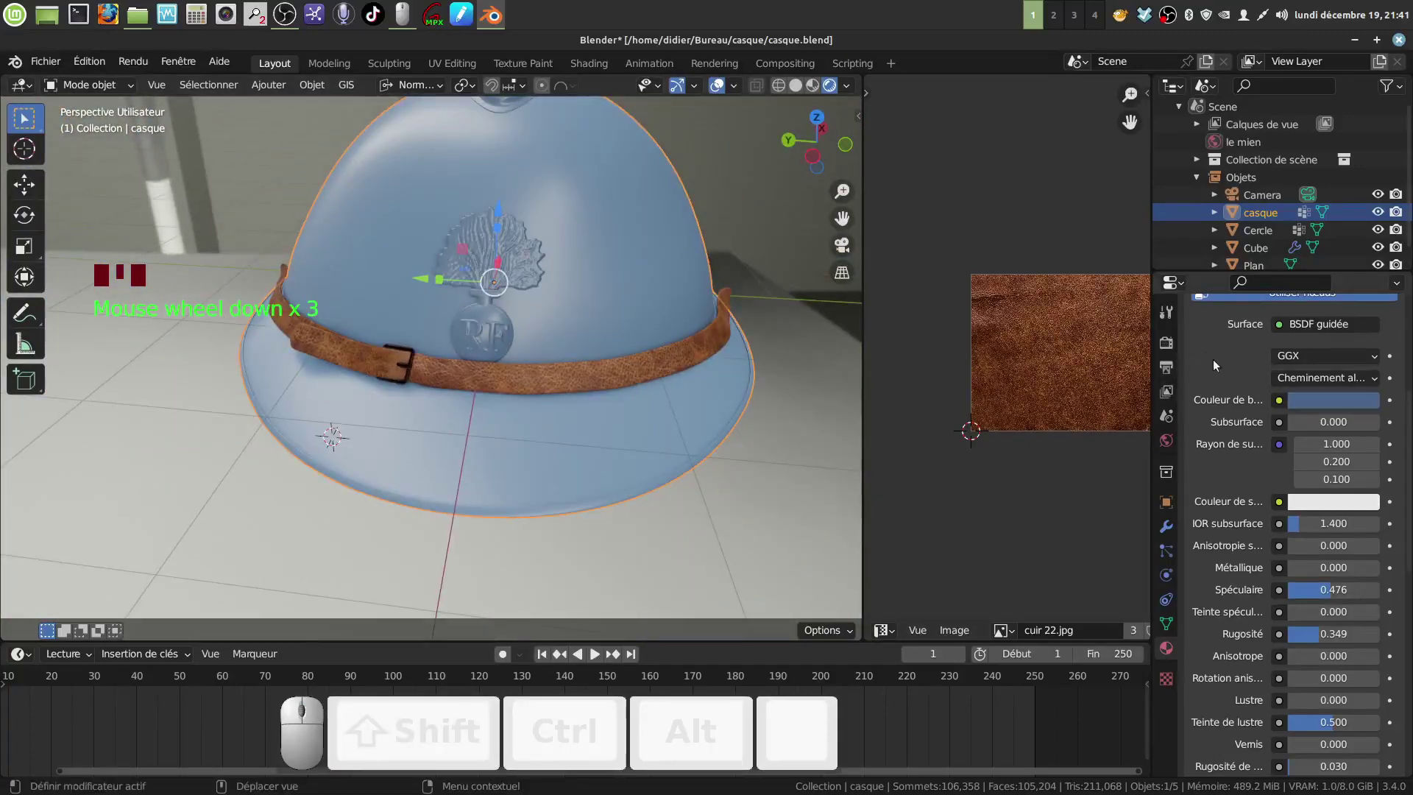
{"action": "scroll", "coordinate": [1217, 361], "scroll_direction": "up", "scroll_amount": 12}
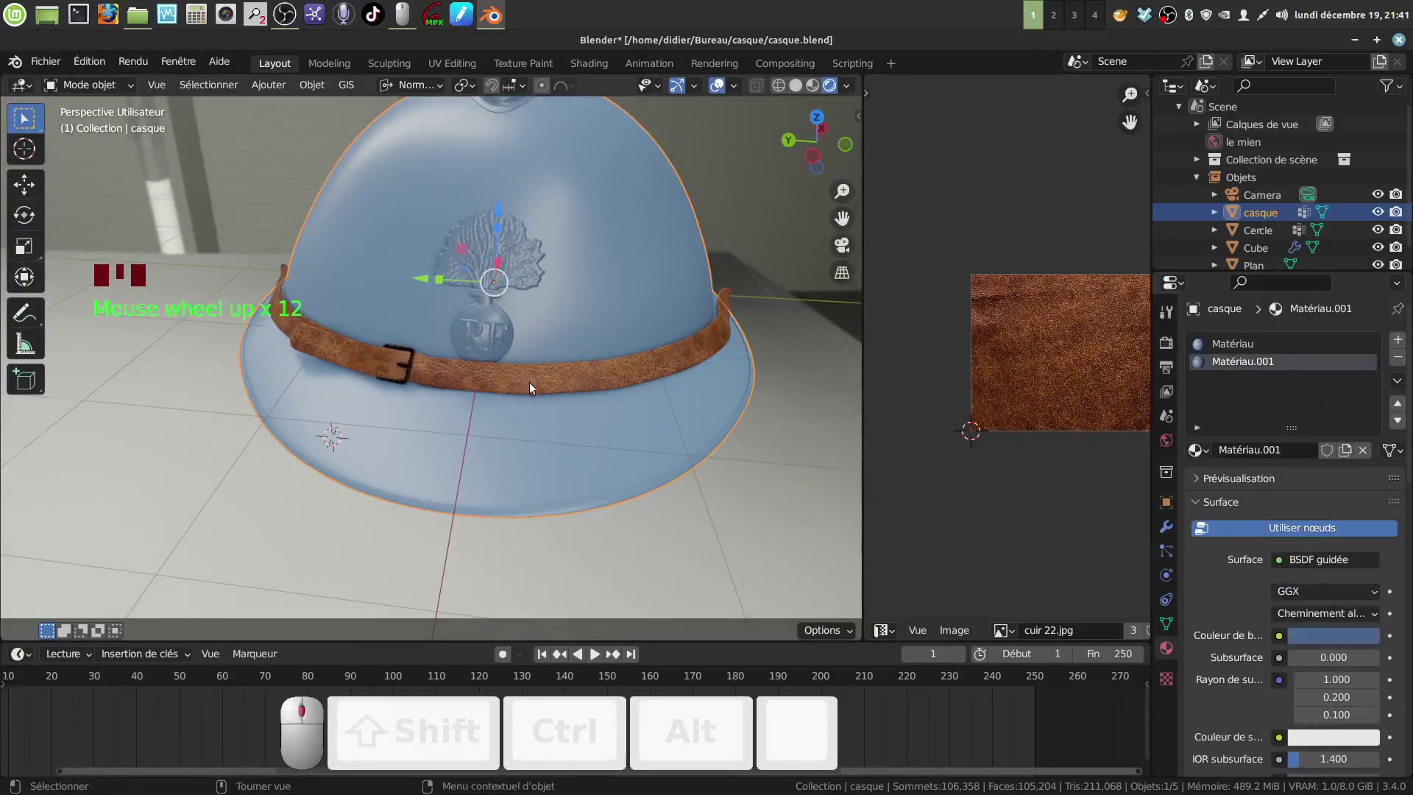
{"action": "middle_click_drag", "start_coordinate": [529, 382], "coordinate": [566, 377]}
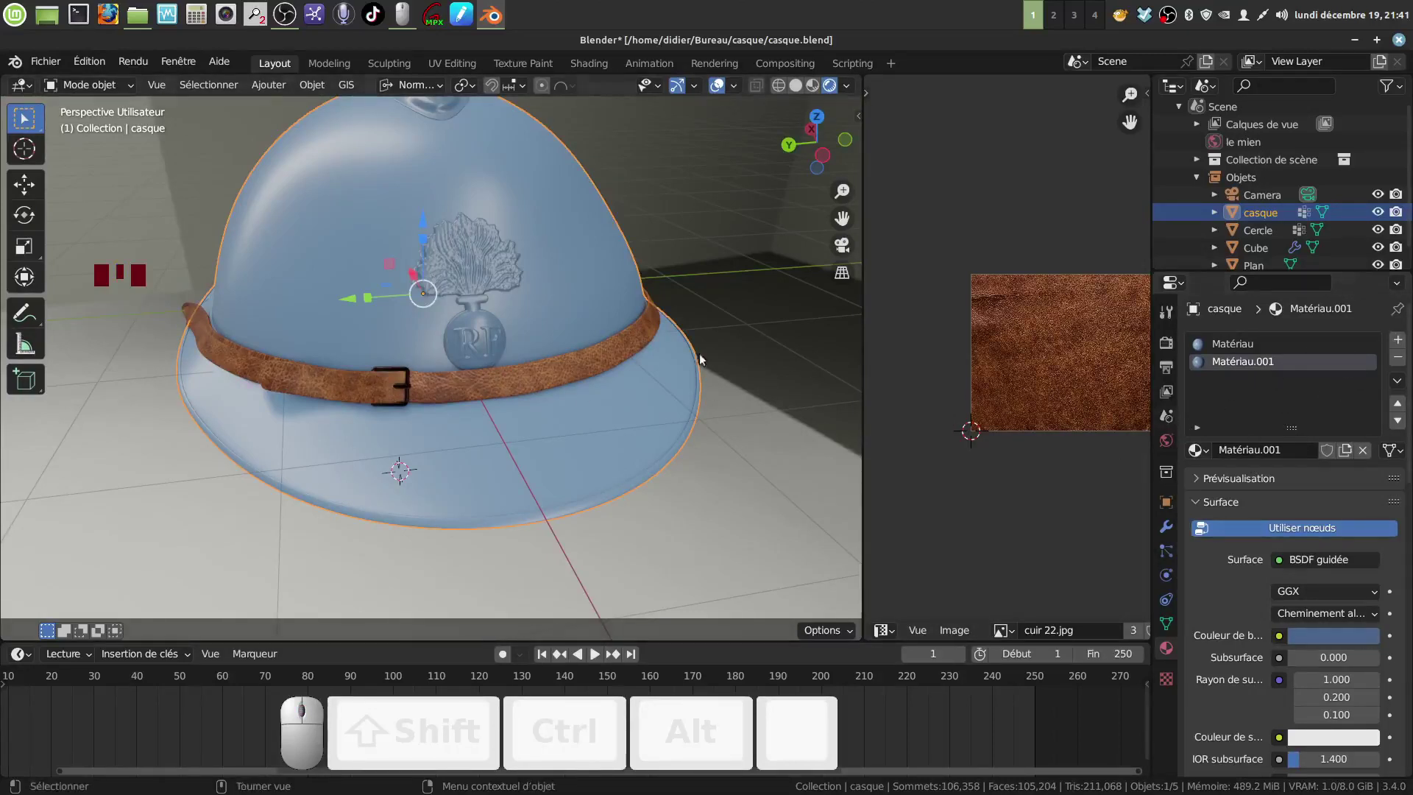
- Apply the Subdivision modifier of the helmet's leather strap
{"action": "left_click", "coordinate": [619, 351]}
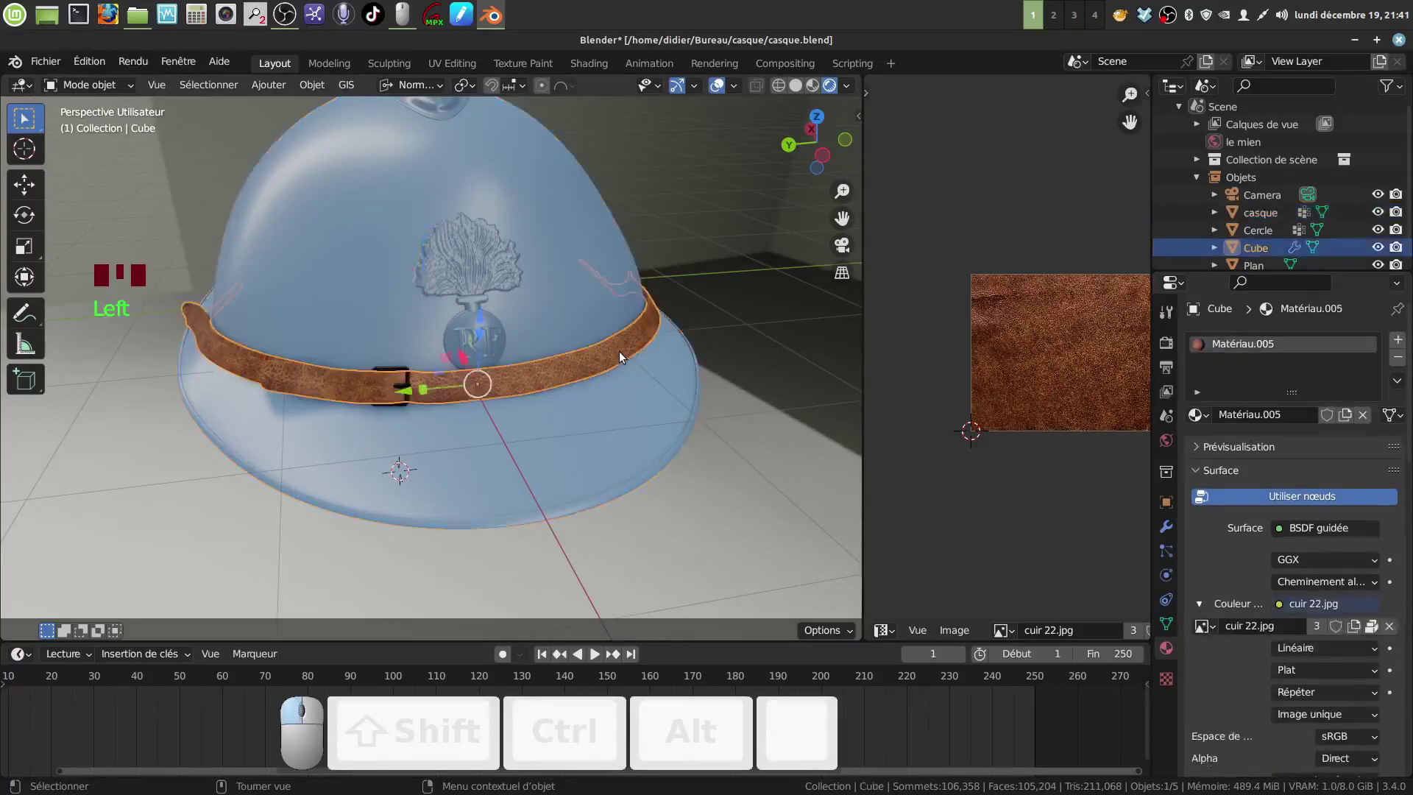
{"action": "left_click", "coordinate": [1166, 526]}
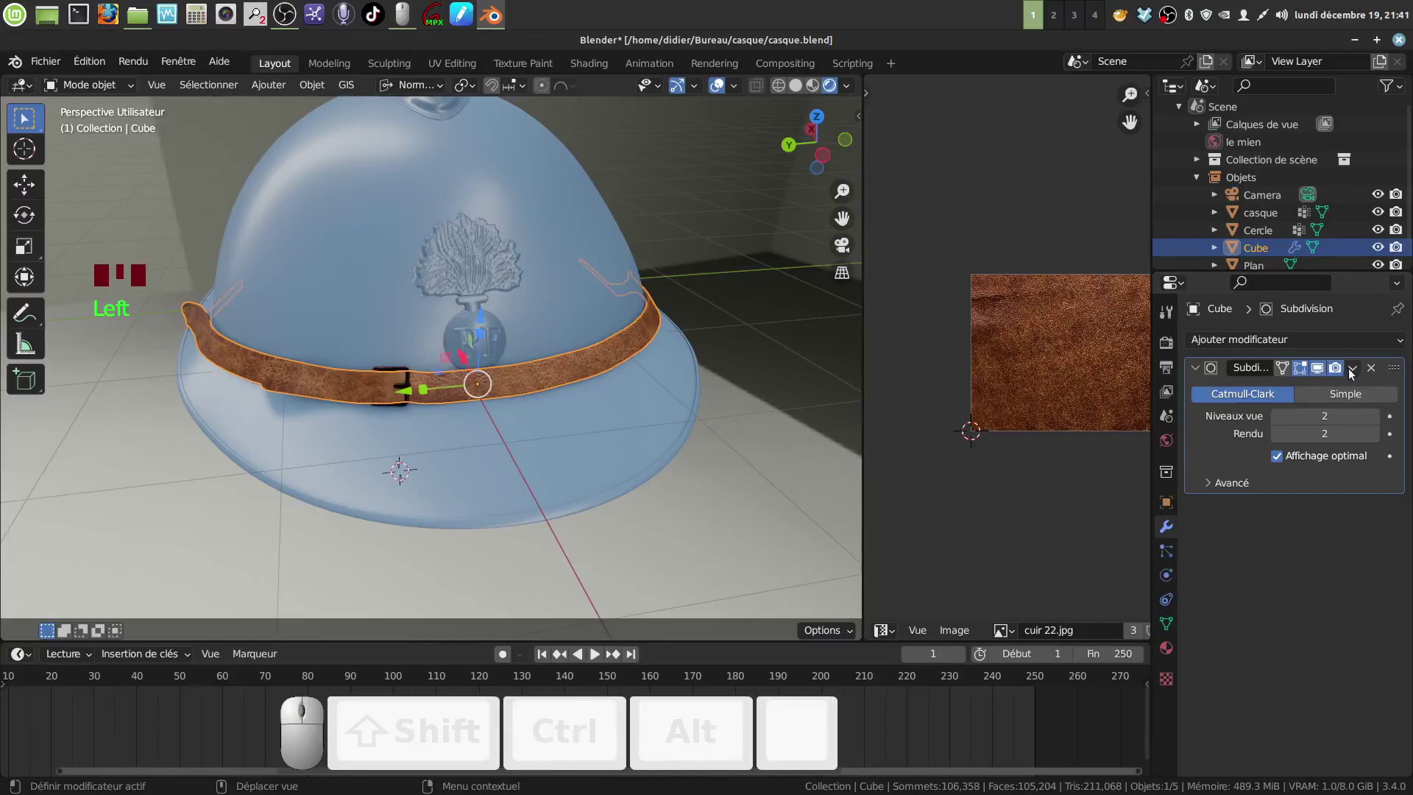
{"action": "left_click", "coordinate": [1351, 373]}
{"action": "left_click", "coordinate": [1304, 387]}
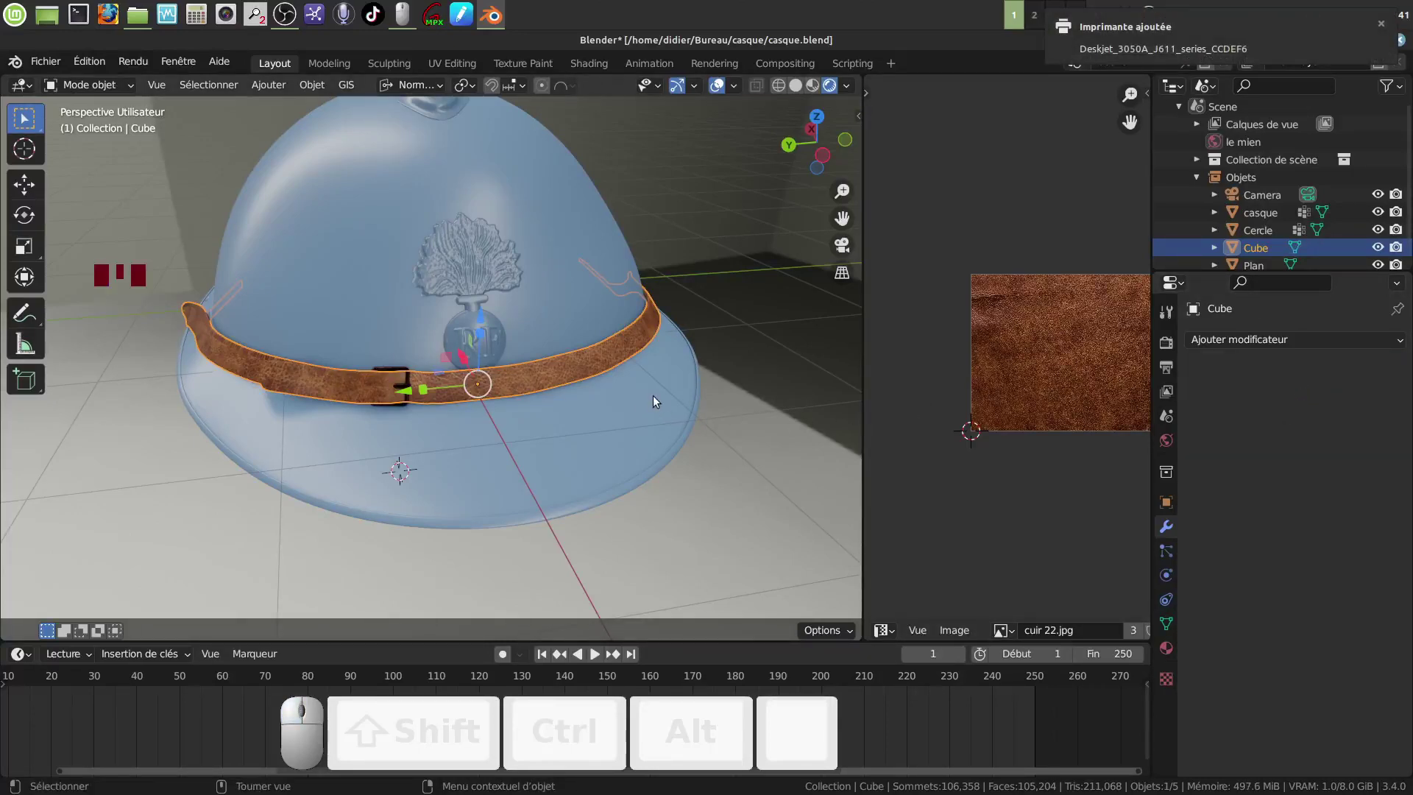
{"action": "key", "text": "KP_Divide"}
{"action": "scroll", "coordinate": [653, 398], "scroll_direction": "up", "scroll_amount": 5}
{"action": "middle_click_drag", "start_coordinate": [653, 402], "coordinate": [599, 412]}
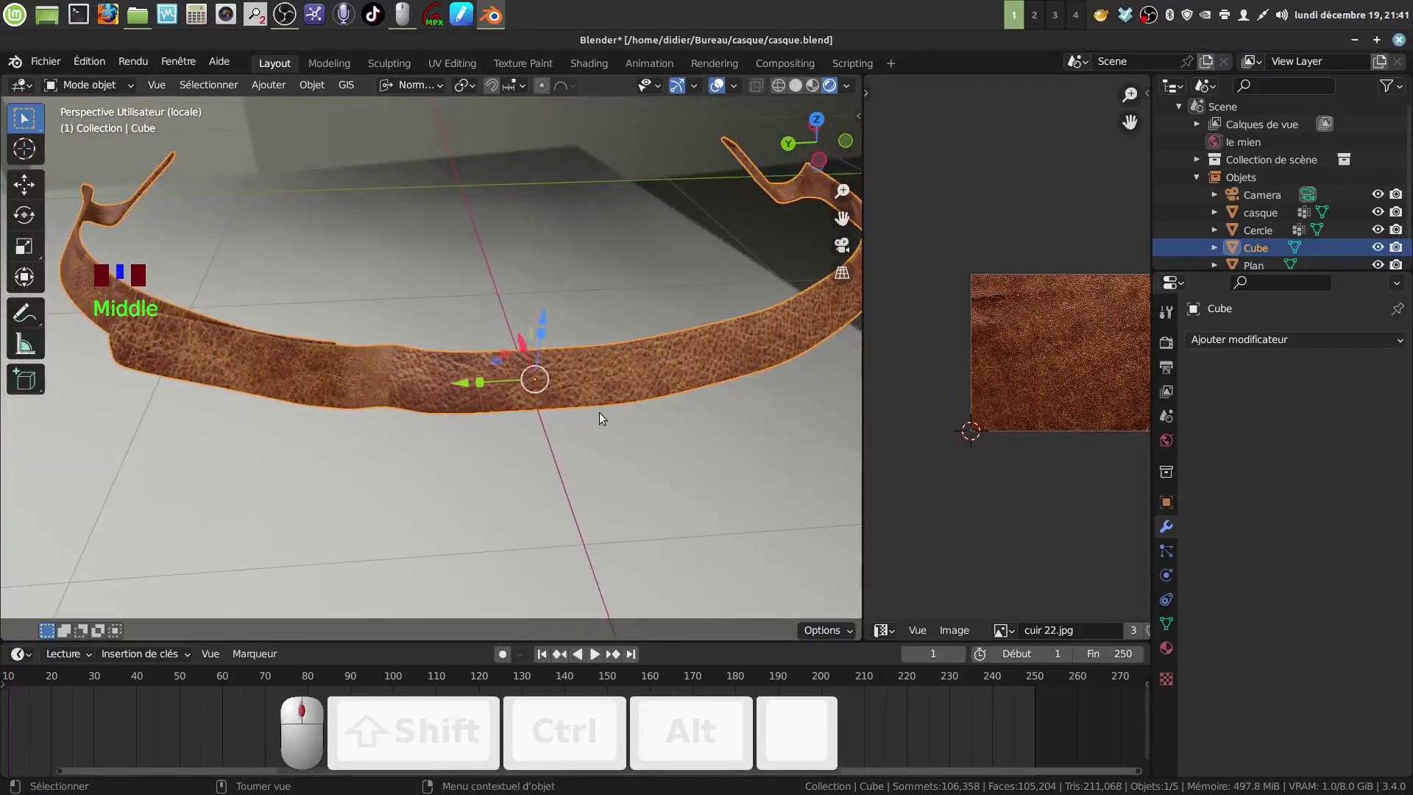
{"action": "key", "text": "KP_Divide"}
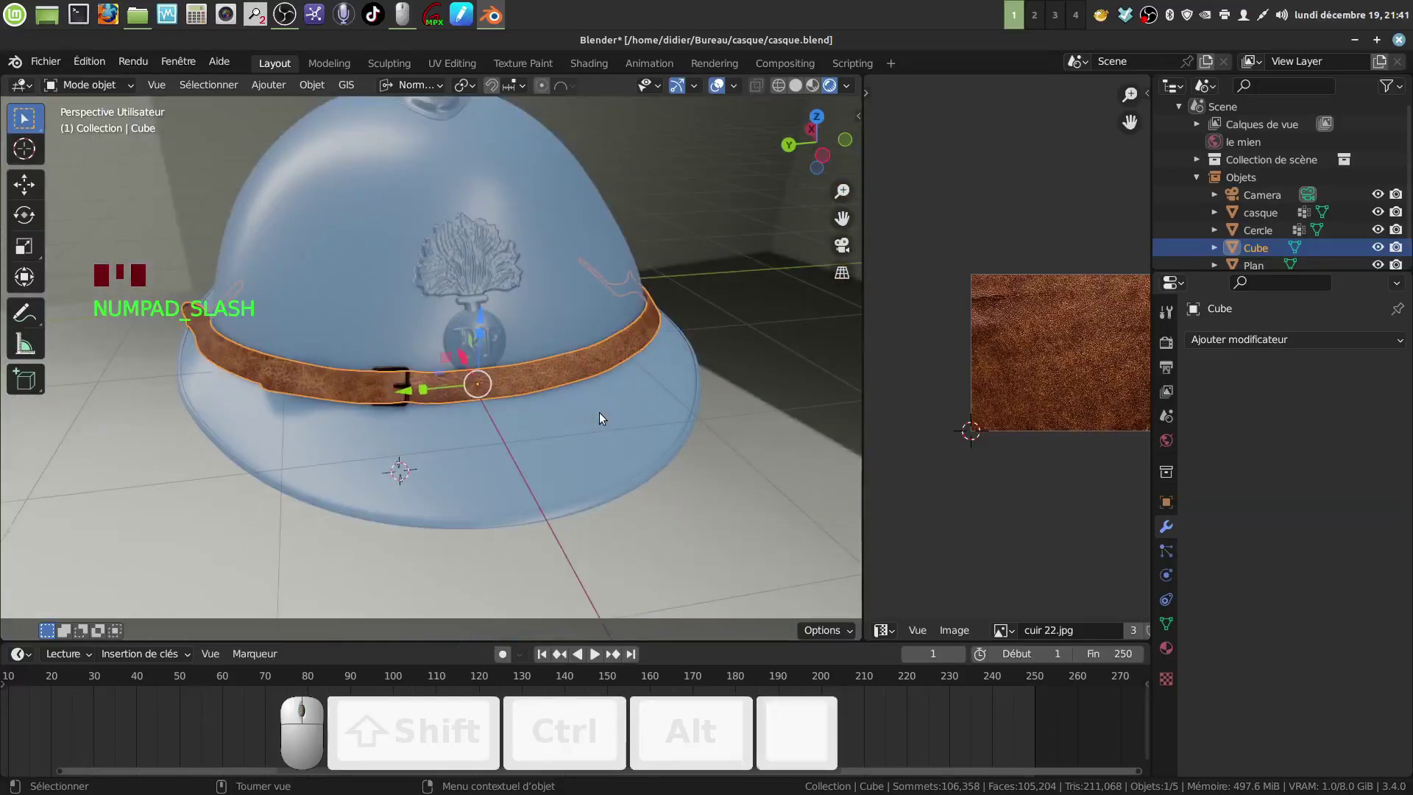
- Isolate the strap together with its buckle in local view, in solid shading, and leave both deselected
{"action": "scroll", "coordinate": [598, 416], "scroll_direction": "up", "scroll_amount": 3}
{"action": "middle_click_drag", "start_coordinate": [517, 469], "coordinate": [552, 434], "text": "shift"}
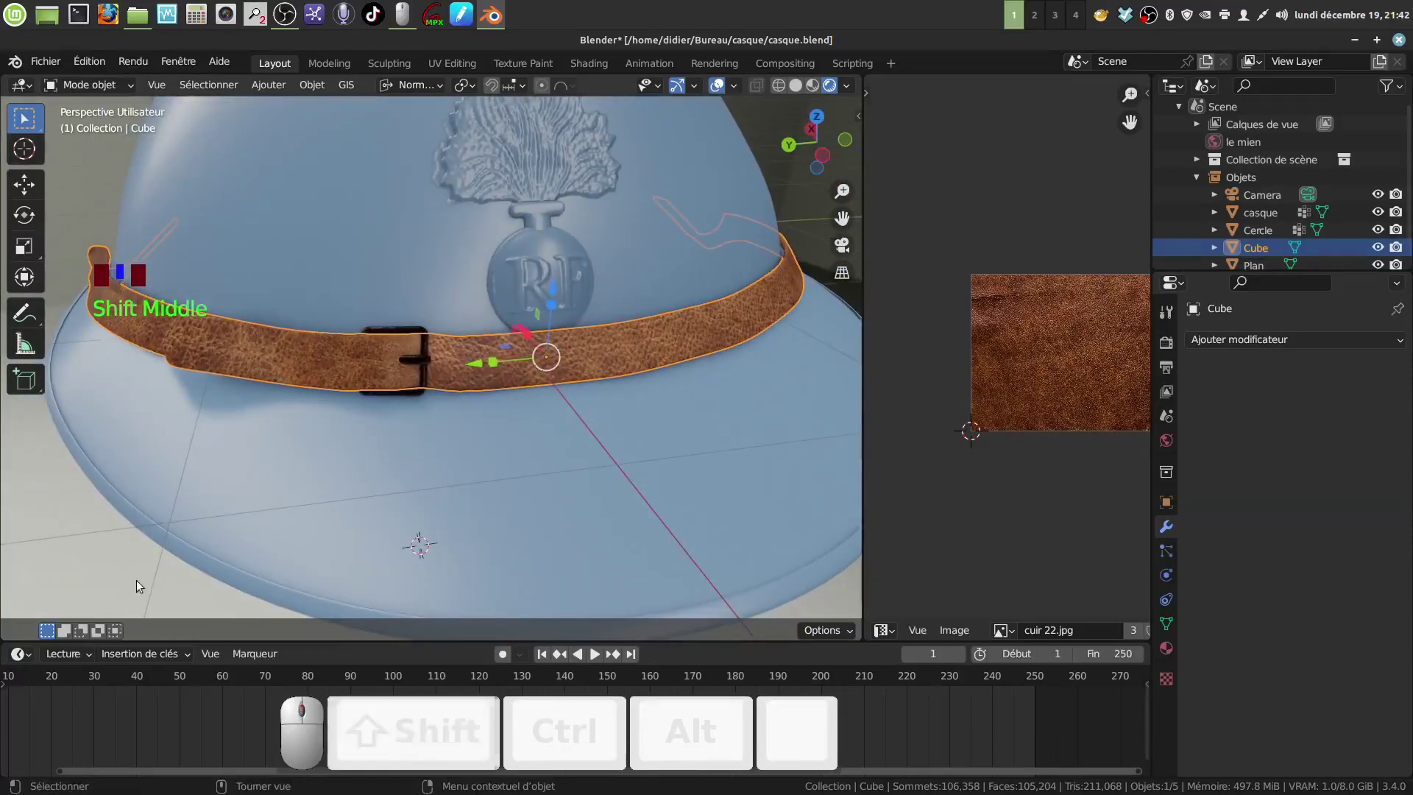
{"action": "left_click", "coordinate": [348, 436]}
{"action": "left_click", "coordinate": [446, 361]}
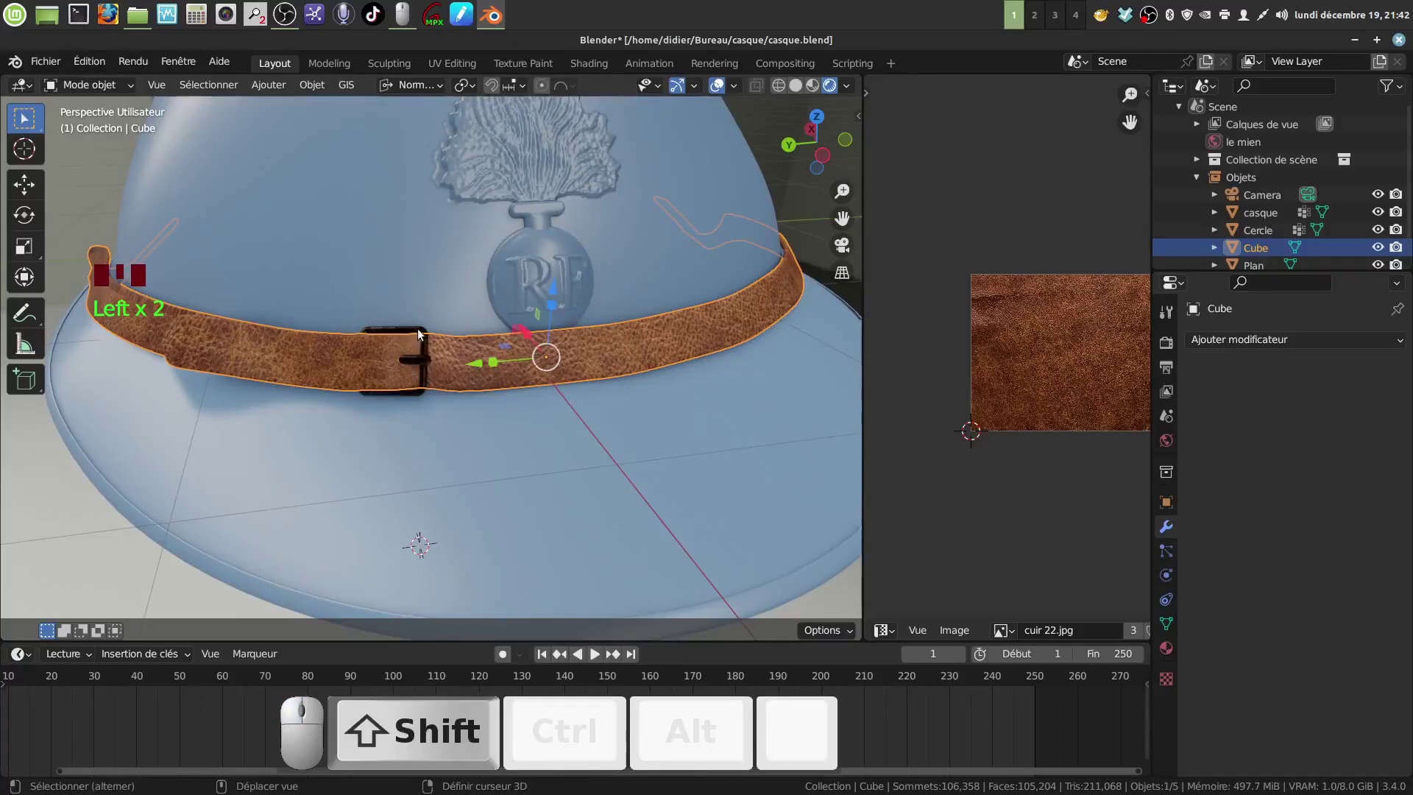
{"action": "left_click", "coordinate": [413, 329], "text": "shift"}
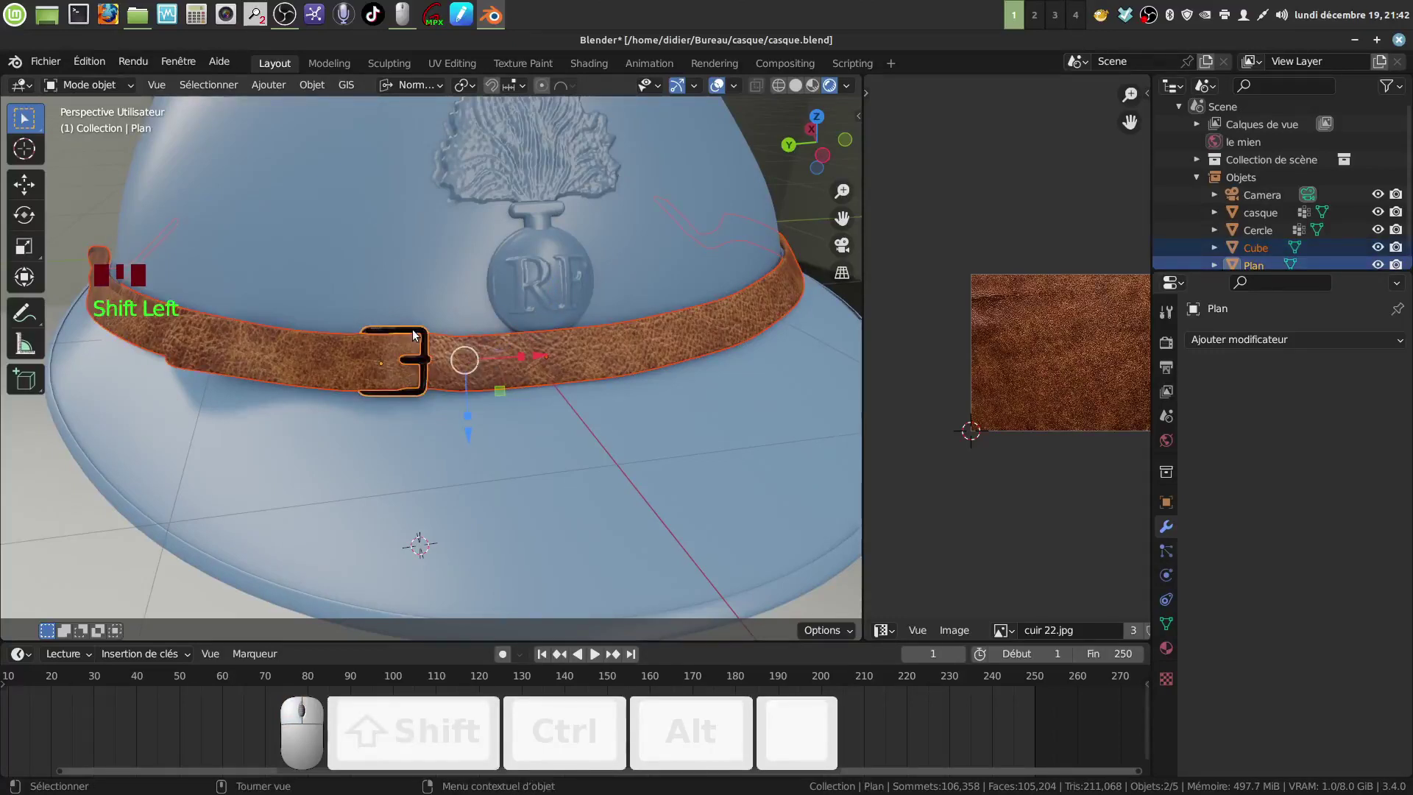
{"action": "key", "text": "KP_Divide"}
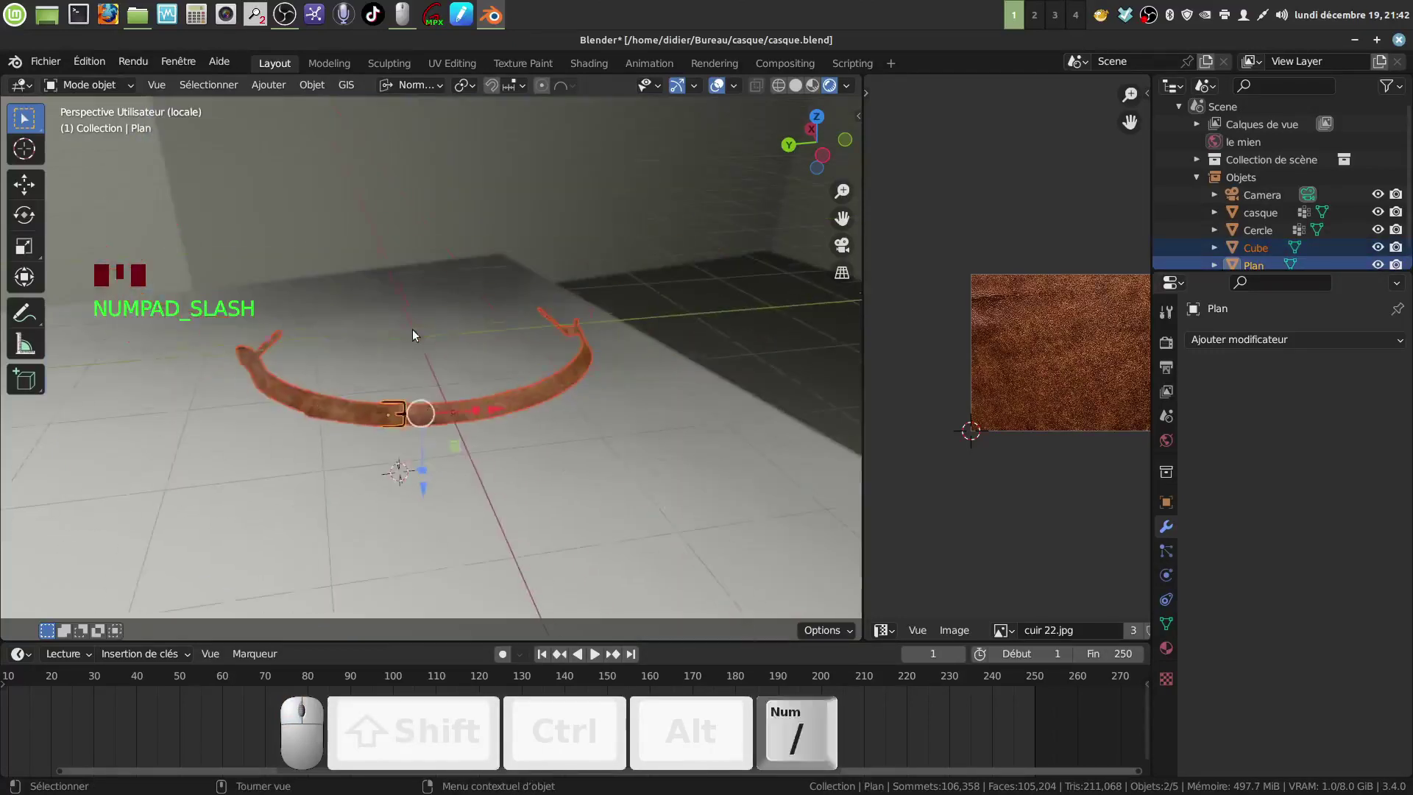
{"action": "scroll", "coordinate": [413, 330], "scroll_direction": "up", "scroll_amount": 1}
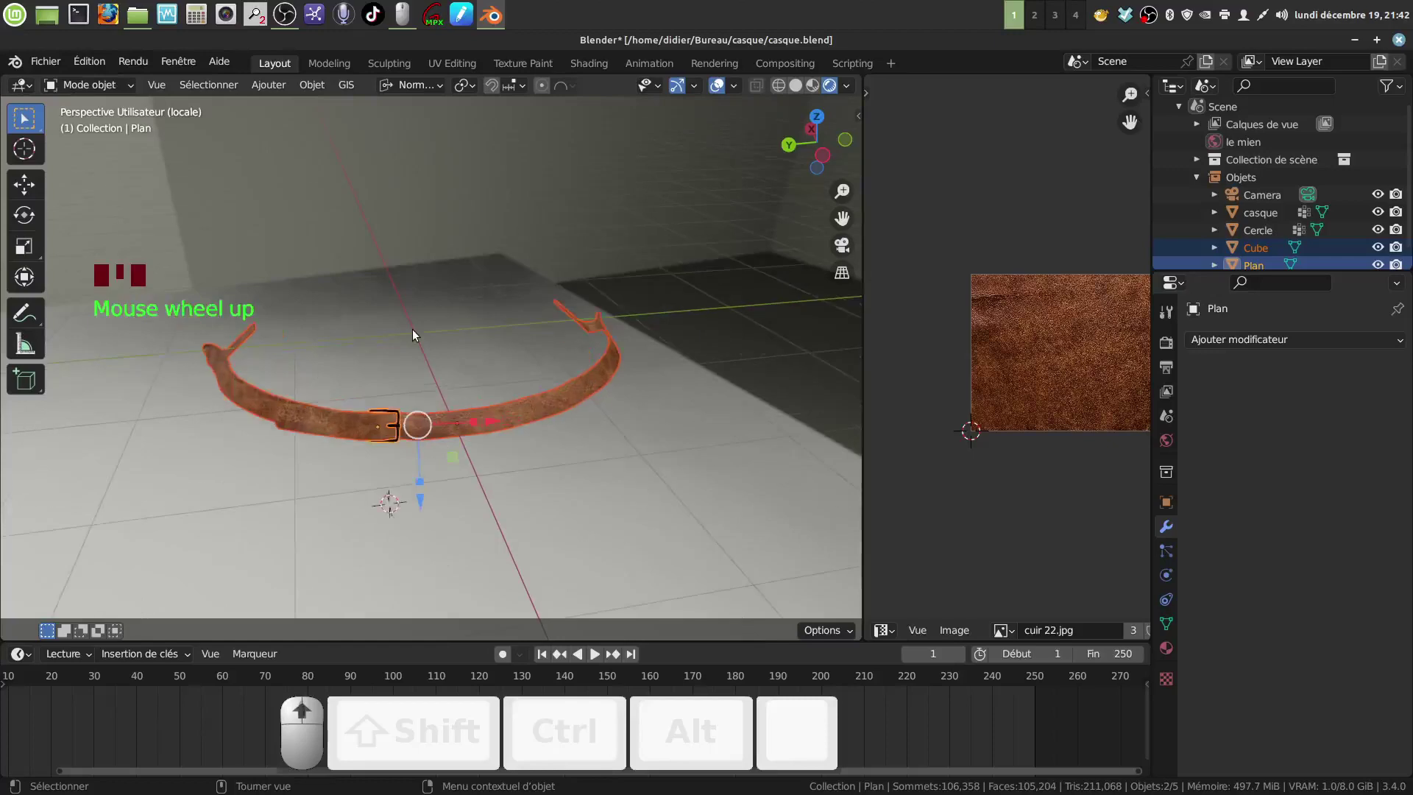
{"action": "left_click", "coordinate": [796, 86]}
{"action": "scroll", "coordinate": [438, 458], "scroll_direction": "up", "scroll_amount": 3}
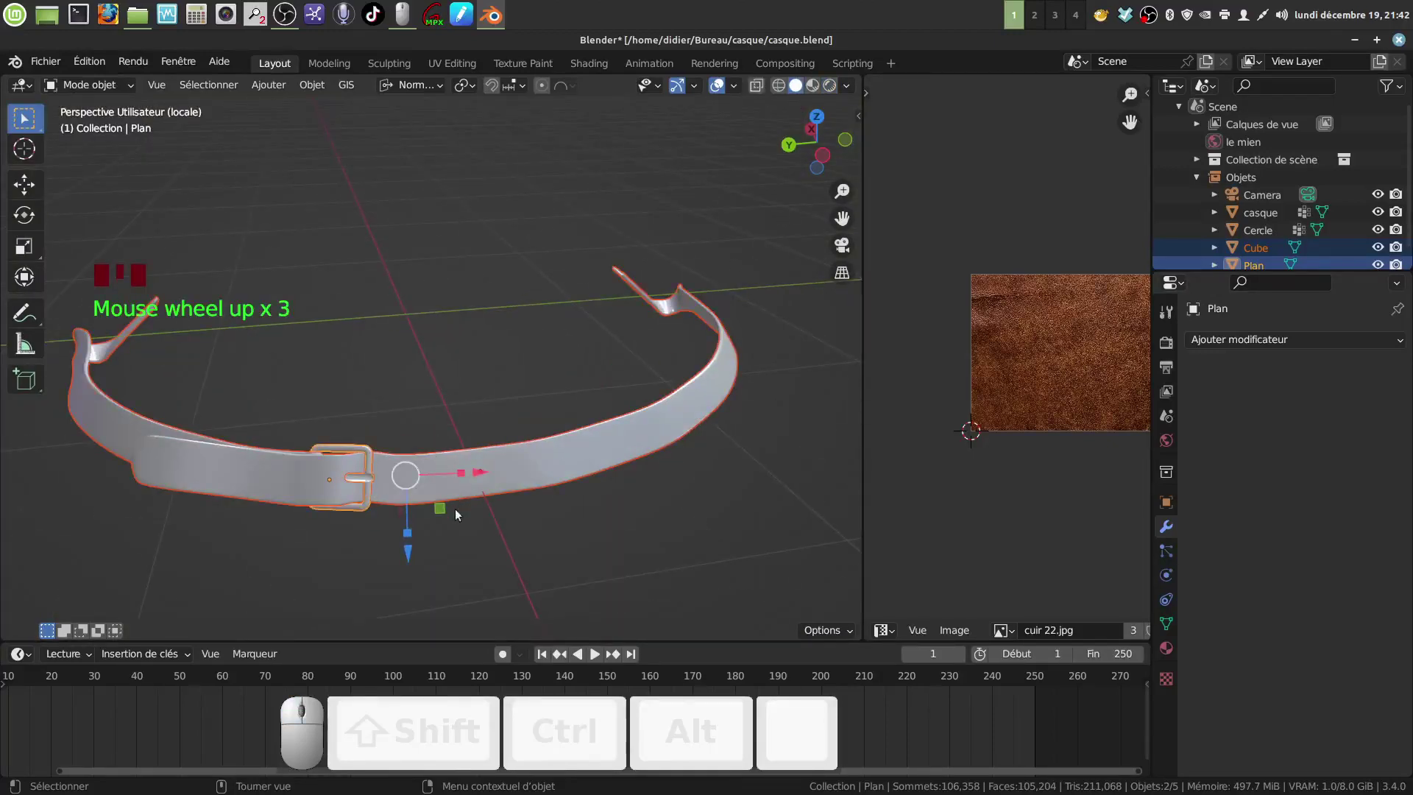
{"action": "middle_click_drag", "start_coordinate": [456, 512], "coordinate": [445, 396], "text": "shift"}
{"action": "left_click", "coordinate": [523, 449]}
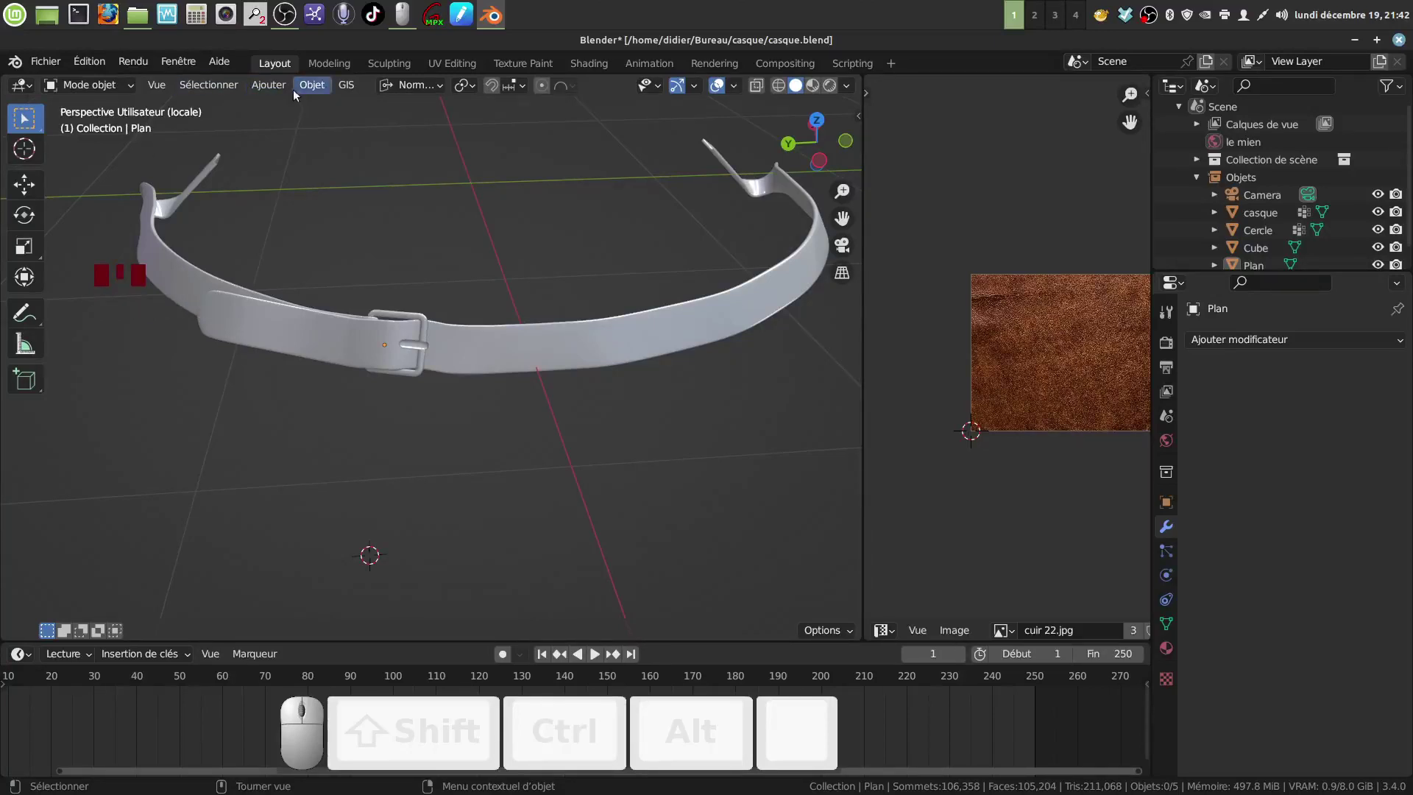
- Add a cylinder mesh with 18 vertices to the scene
{"action": "left_click", "coordinate": [267, 84]}
{"action": "mouse_move", "coordinate": [316, 104]}
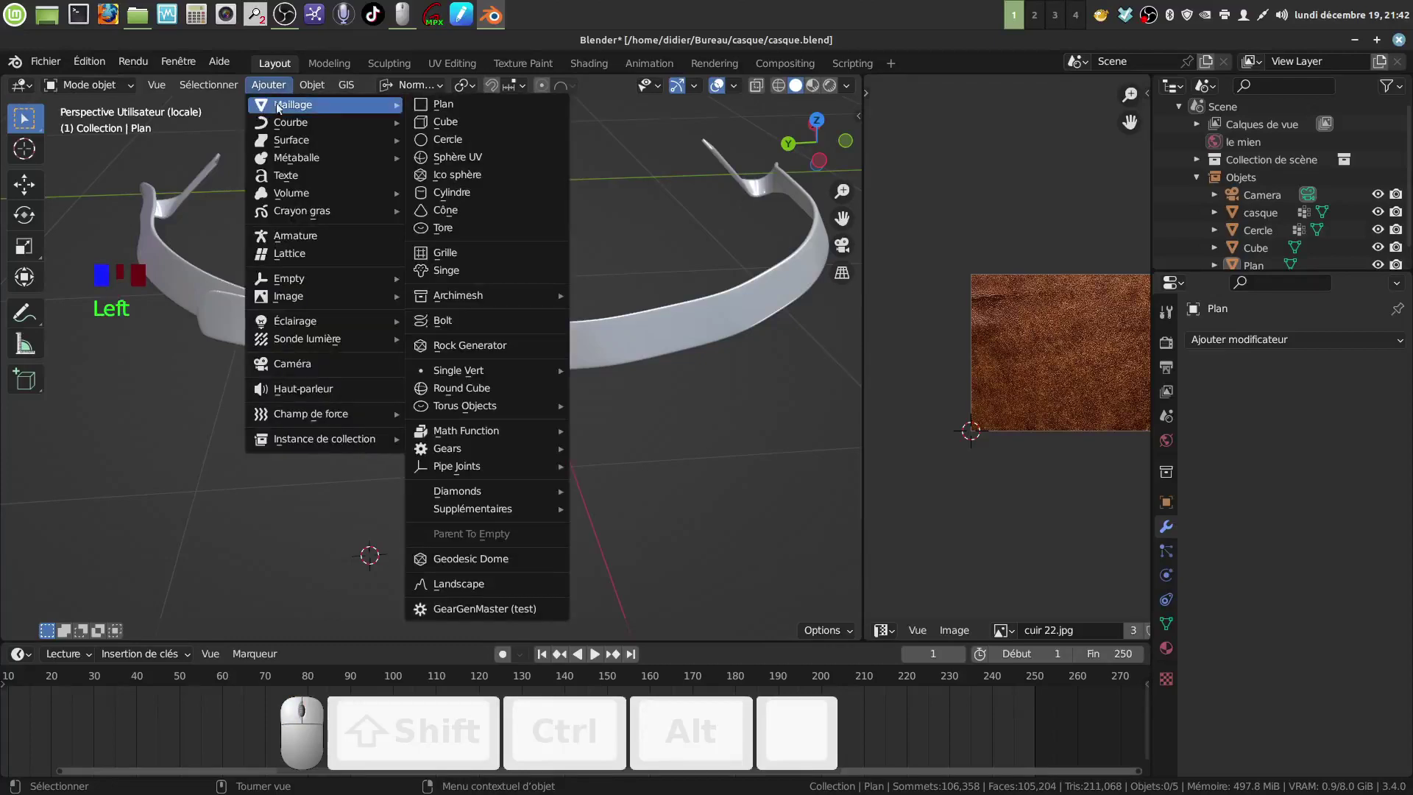
{"action": "left_click", "coordinate": [490, 192]}
{"action": "left_click_drag", "start_coordinate": [243, 398], "coordinate": [588, 398]}
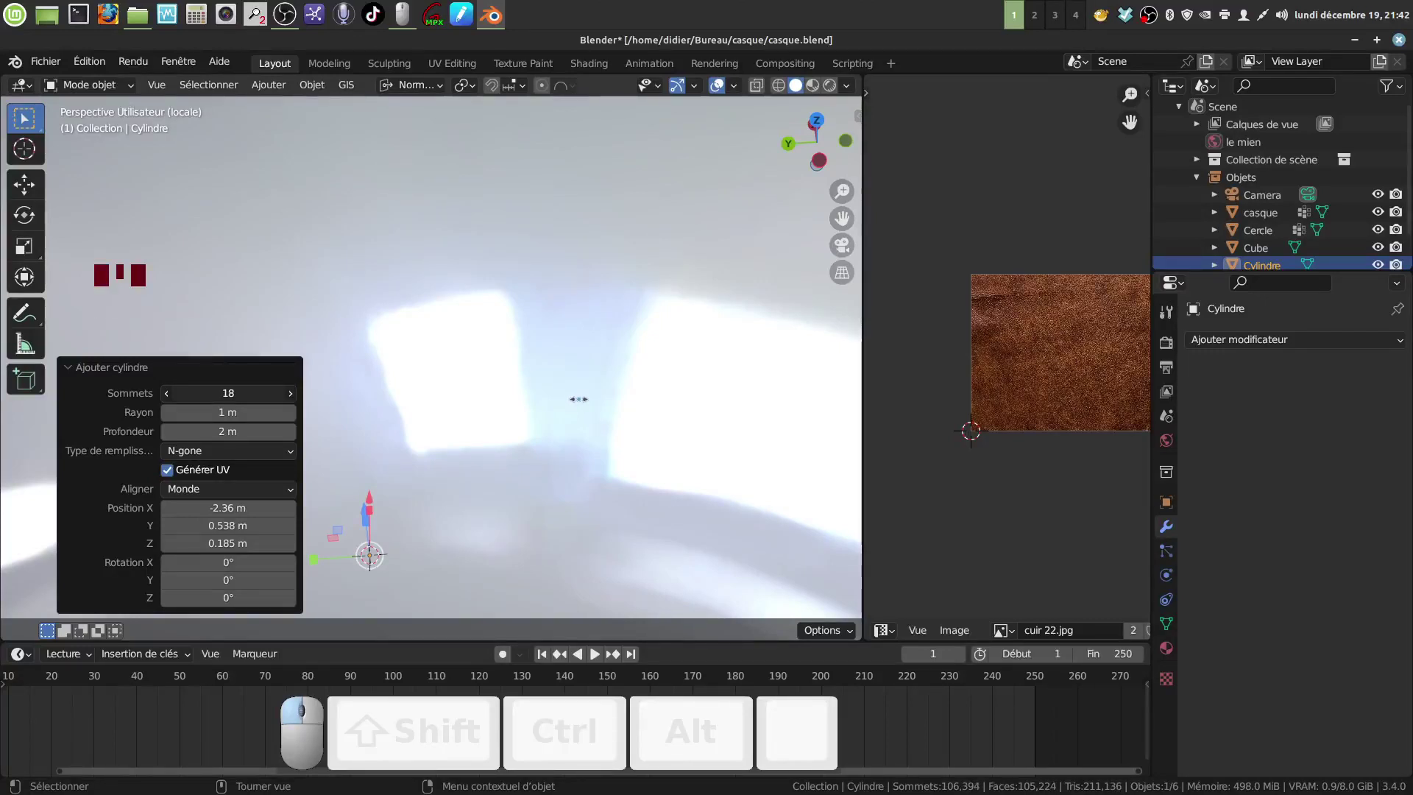
- In edit mode, scale the cylinder by about 0.311, stretch it lengthwise by about 2.164, and scale it overall by about 0.147
{"action": "scroll", "coordinate": [616, 368], "scroll_direction": "down", "scroll_amount": 16}
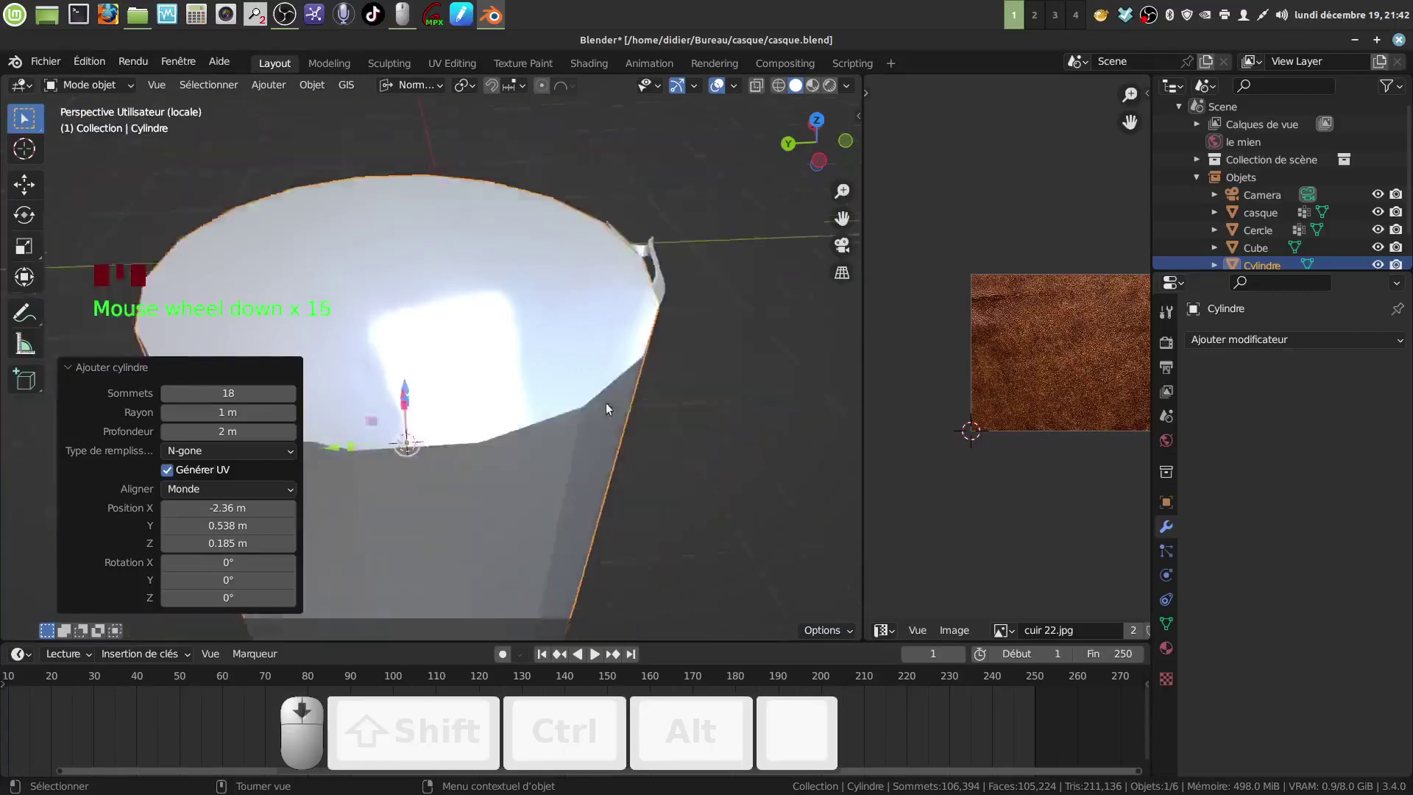
{"action": "middle_click_drag", "start_coordinate": [595, 397], "coordinate": [554, 351]}
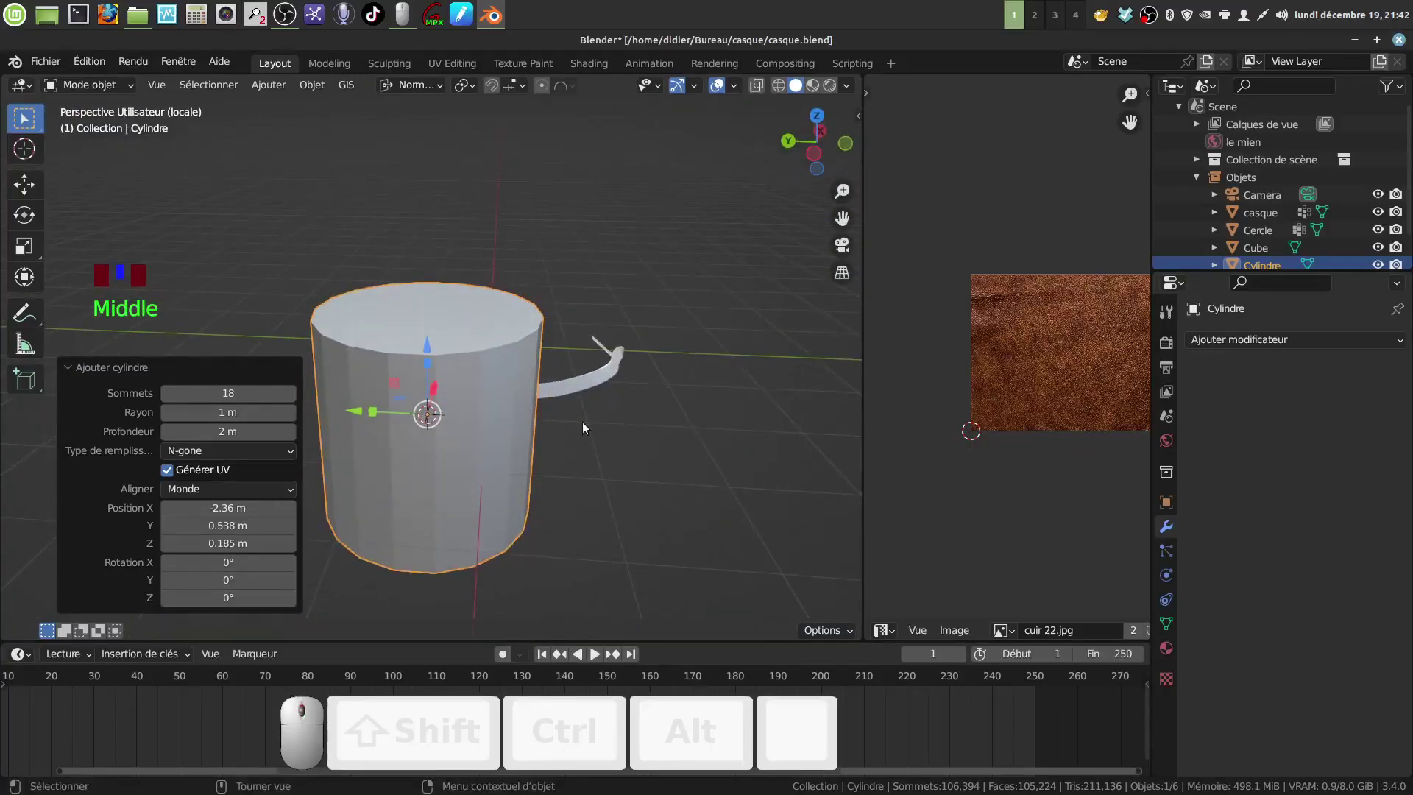
{"action": "key", "text": "Tab"}
{"action": "key", "text": "s"}
{"action": "left_click", "coordinate": [491, 421]}
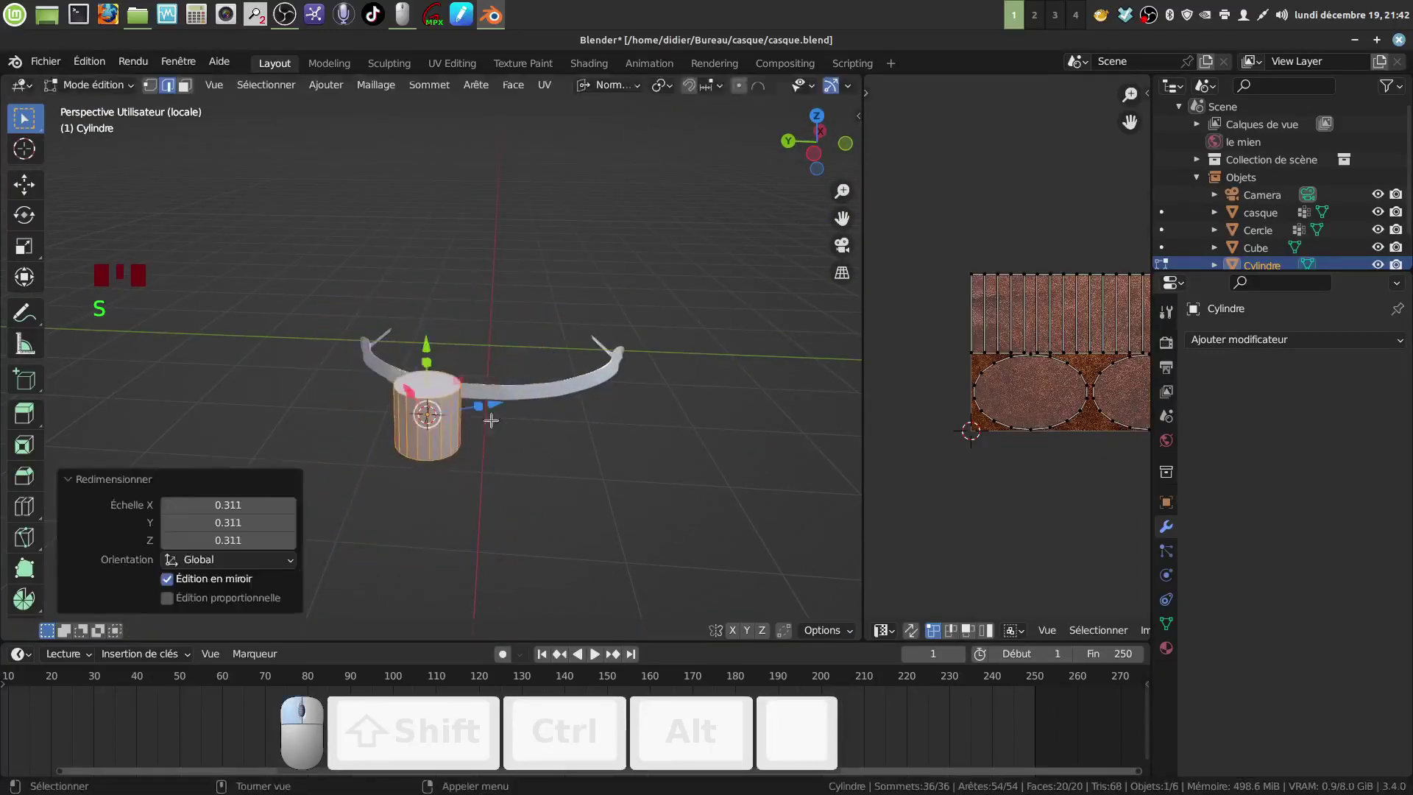
{"action": "left_click_drag", "start_coordinate": [426, 362], "coordinate": [547, 452]}
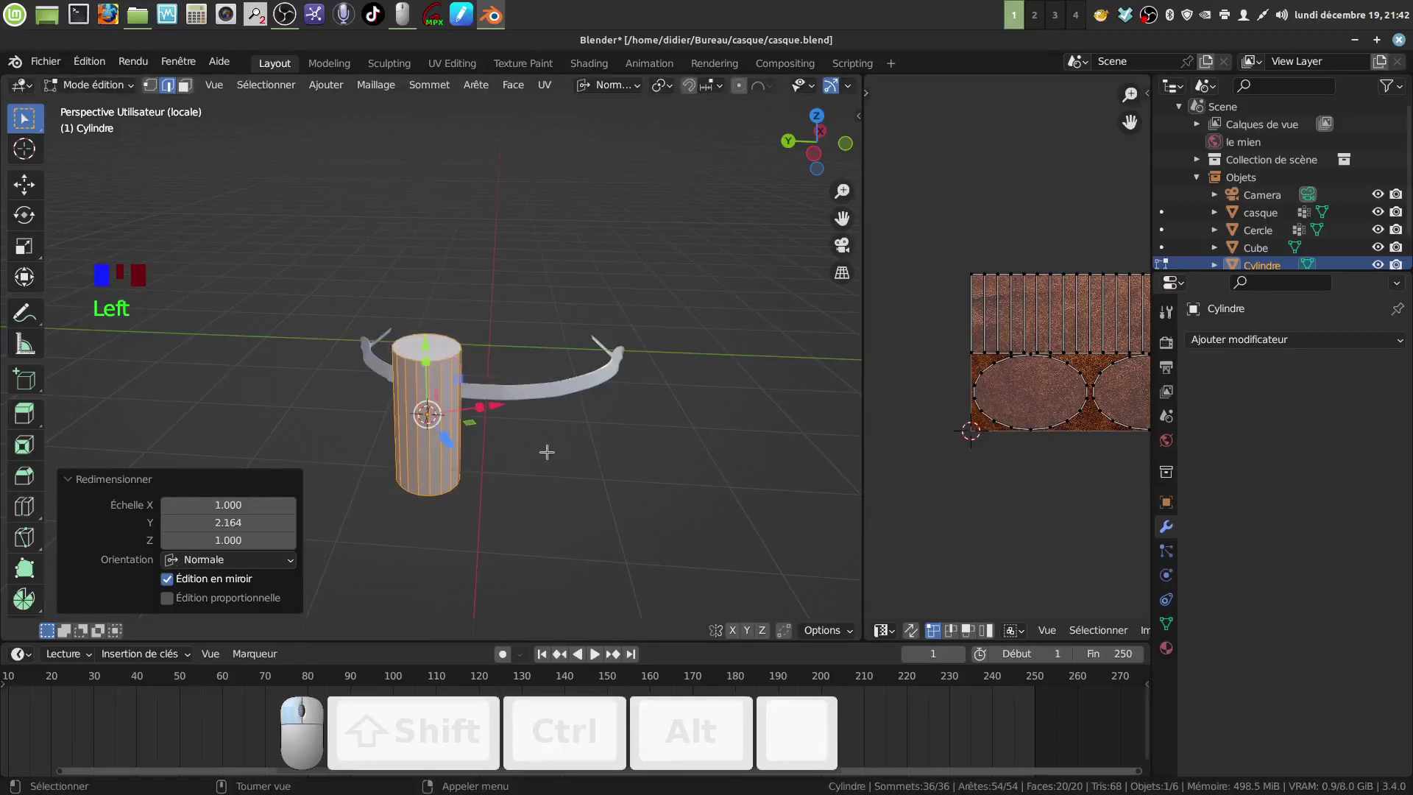
{"action": "key", "text": "s"}
{"action": "left_click", "coordinate": [442, 418]}
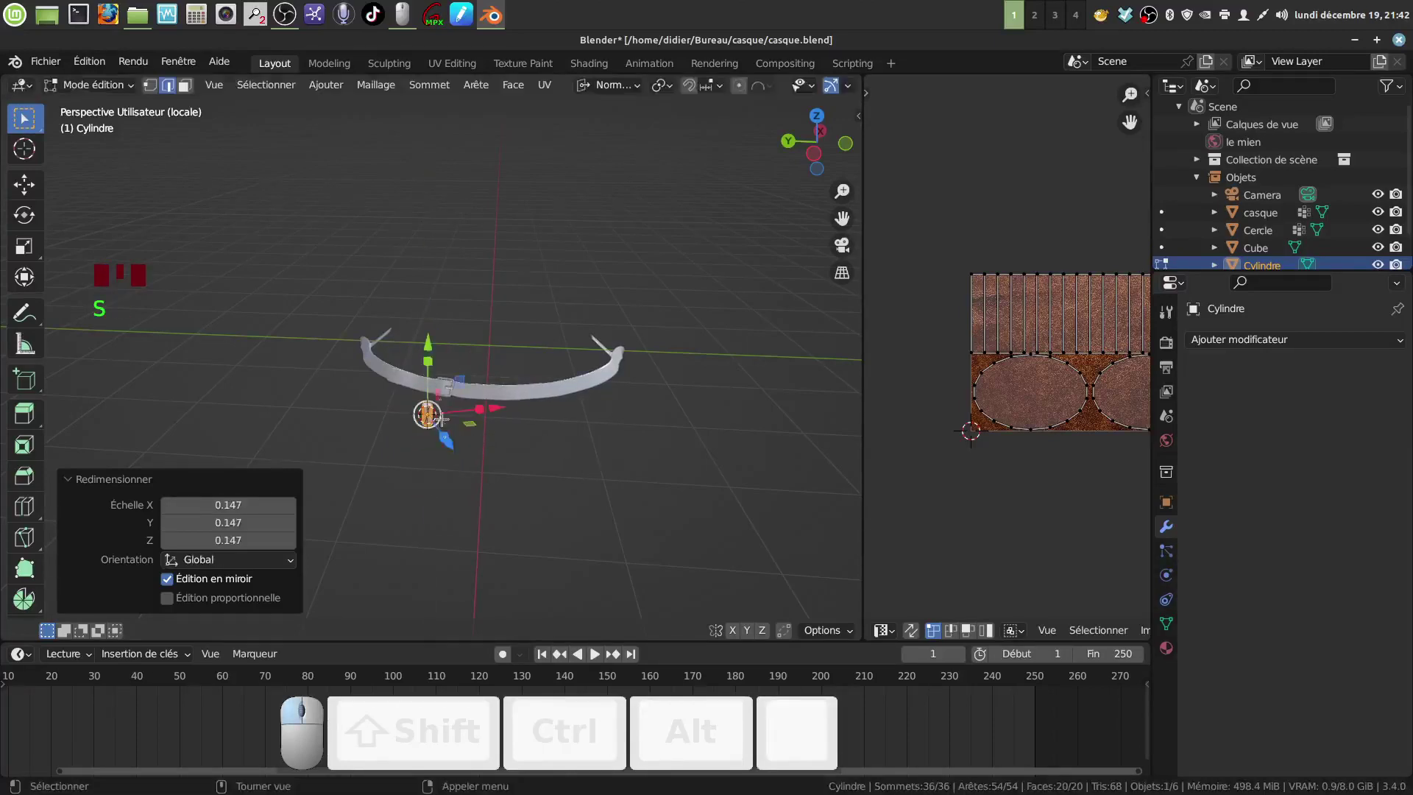
- Stretch the cylinder lengthwise by about 2.442 and scale it overall by about 0.385
{"action": "left_click_drag", "start_coordinate": [431, 366], "coordinate": [484, 388]}
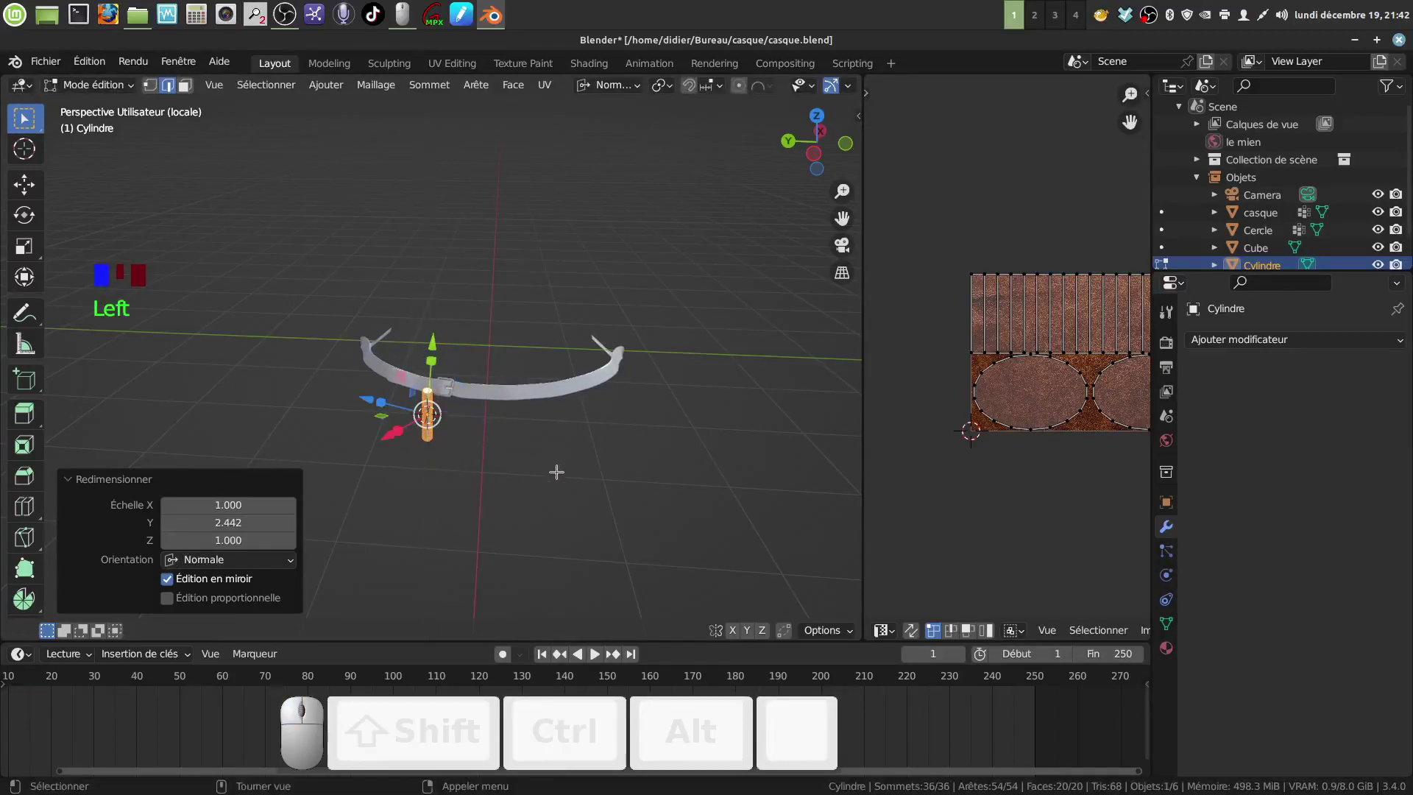
{"action": "key", "text": "s"}
{"action": "left_click", "coordinate": [471, 455]}
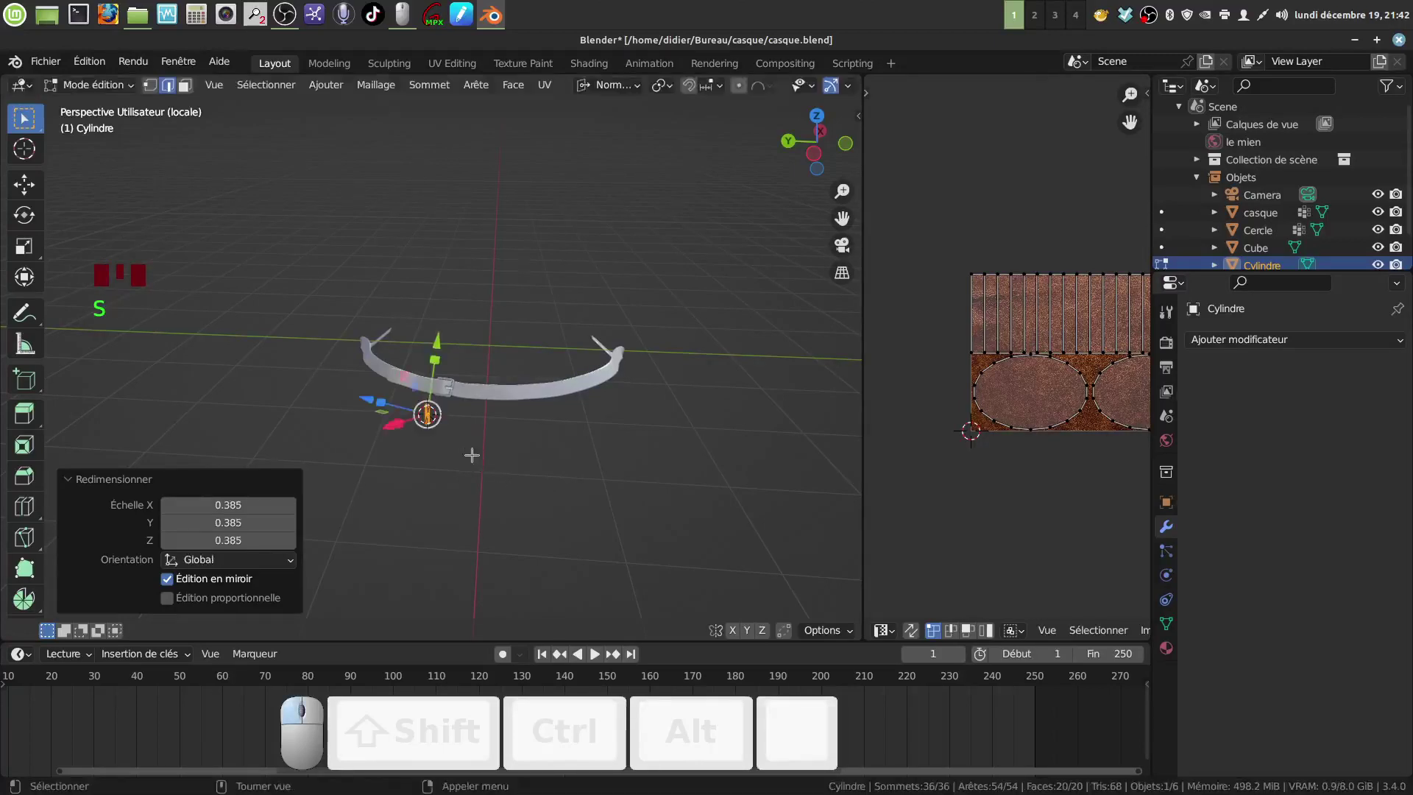
- Set the transform orientation to Global and rotate the cylinder 90° around the Y axis
{"action": "scroll", "coordinate": [489, 462], "scroll_direction": "up", "scroll_amount": 6}
{"action": "middle_click_drag", "start_coordinate": [490, 463], "coordinate": [562, 511]}
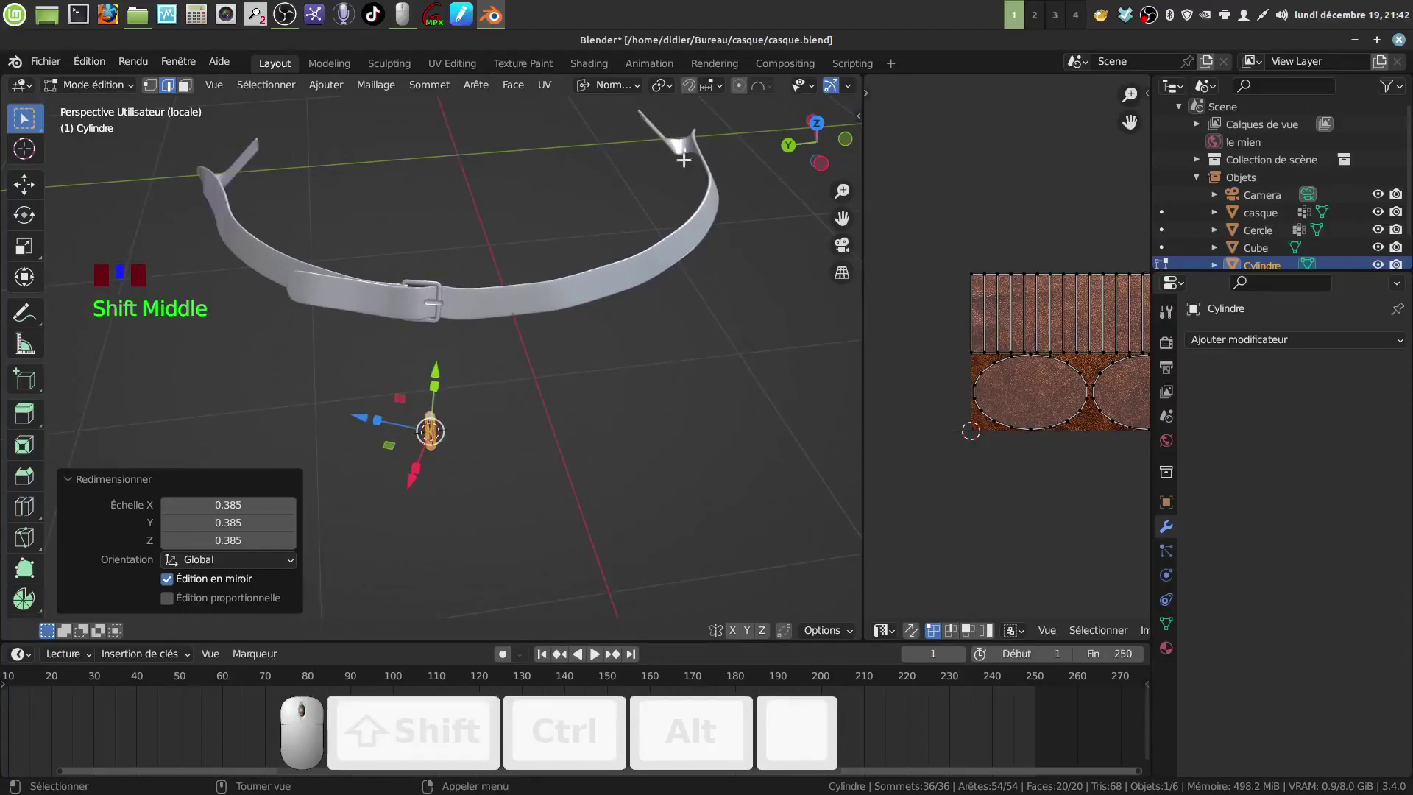
{"action": "left_click", "coordinate": [638, 86]}
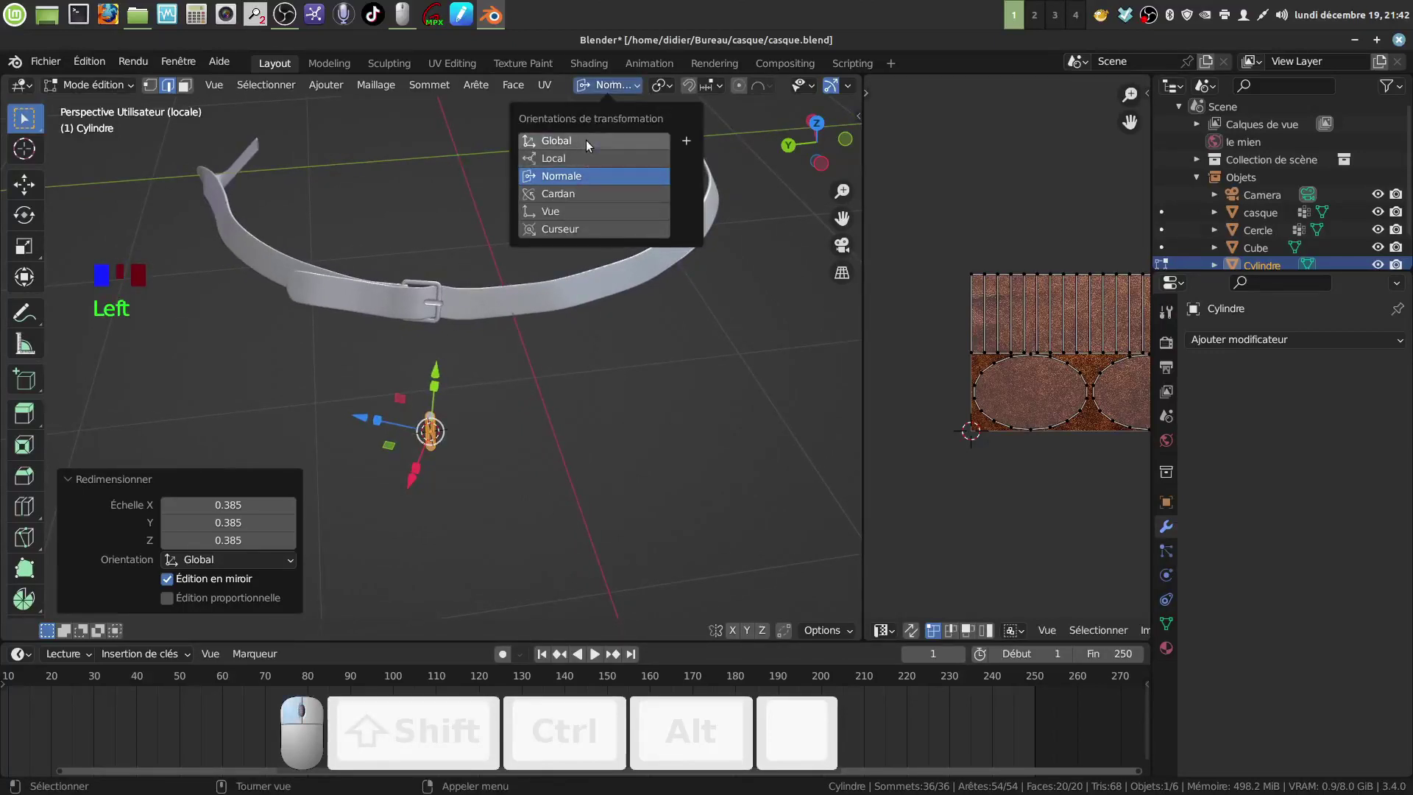
{"action": "left_click", "coordinate": [586, 139]}
{"action": "middle_click_drag", "start_coordinate": [545, 429], "coordinate": [511, 413]}
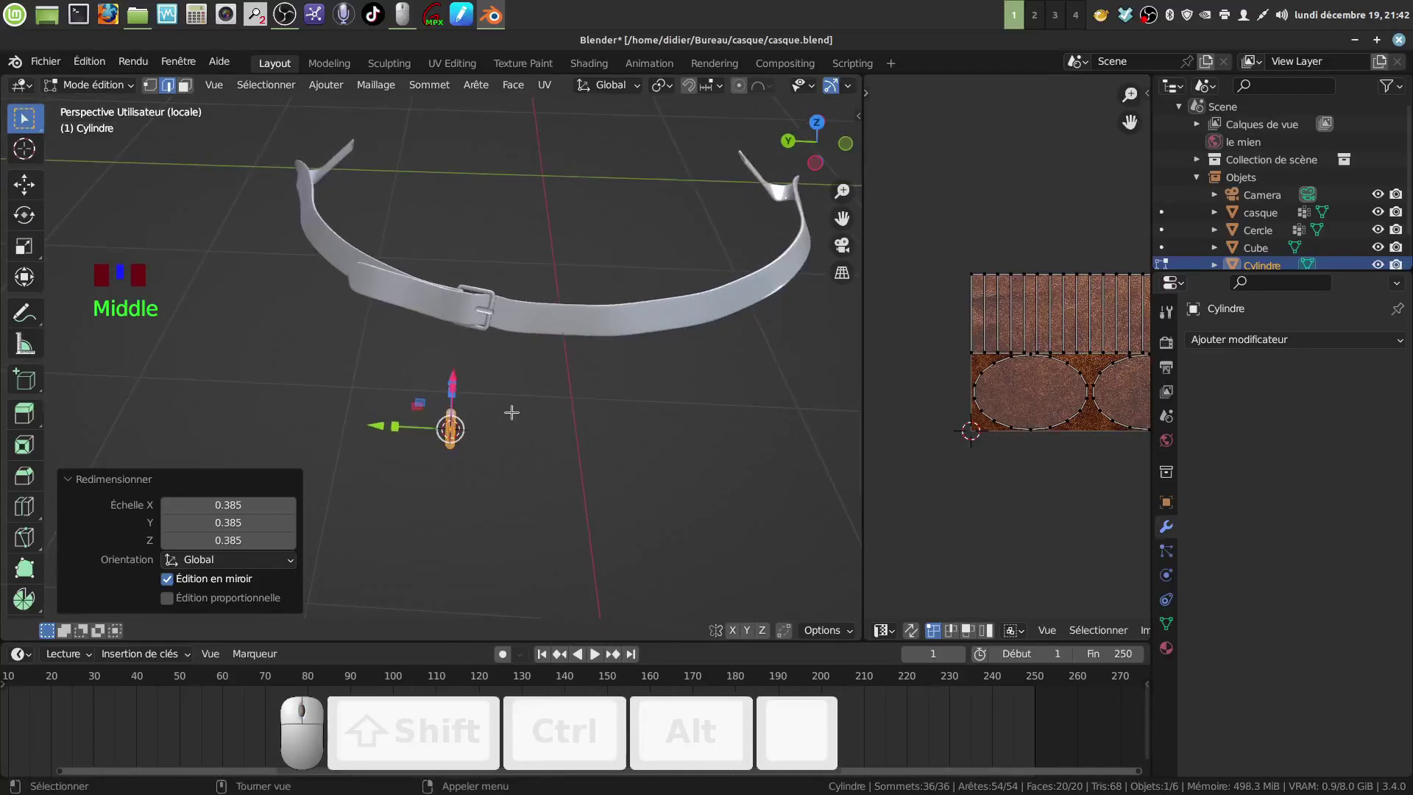
{"action": "type", "text": "ry"}
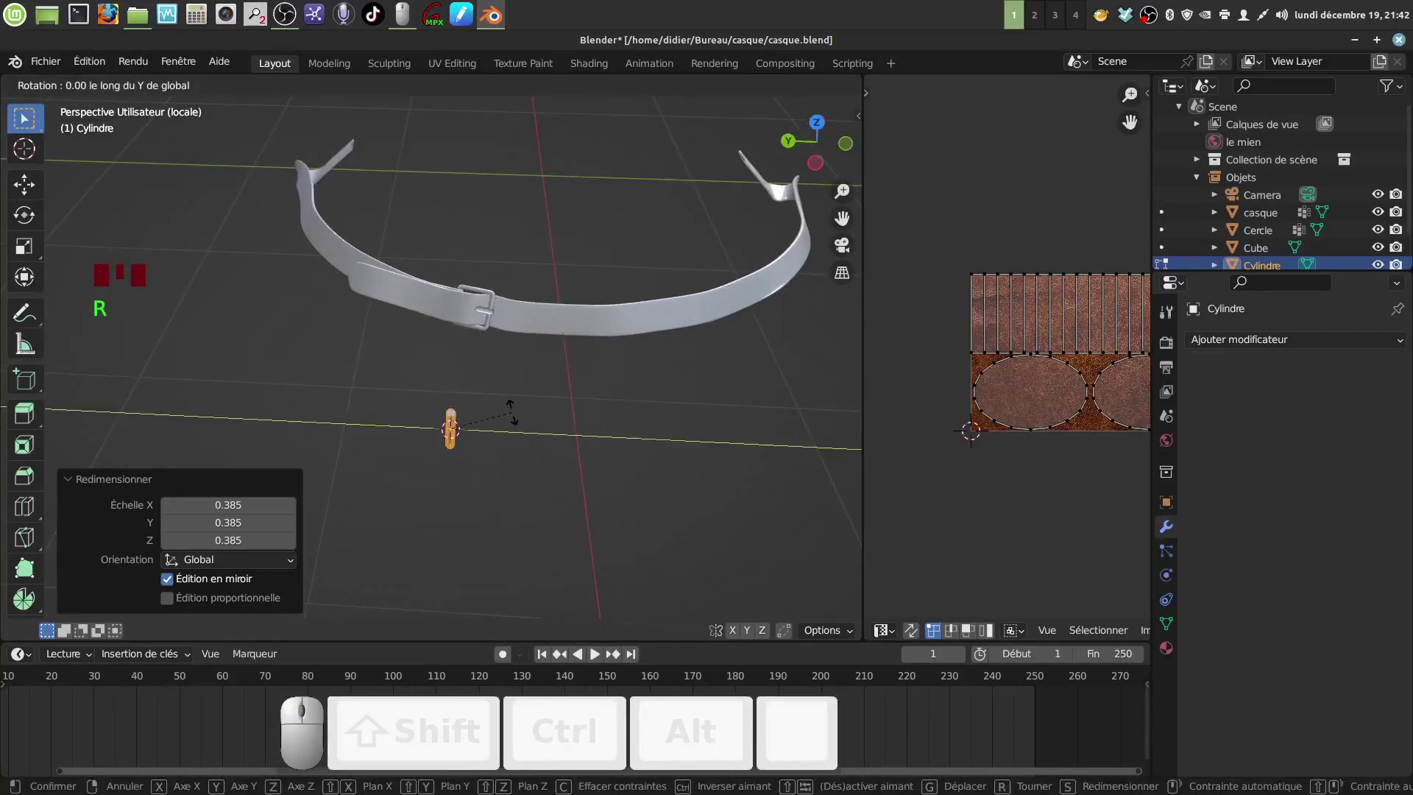
{"action": "type", "text": "90"}
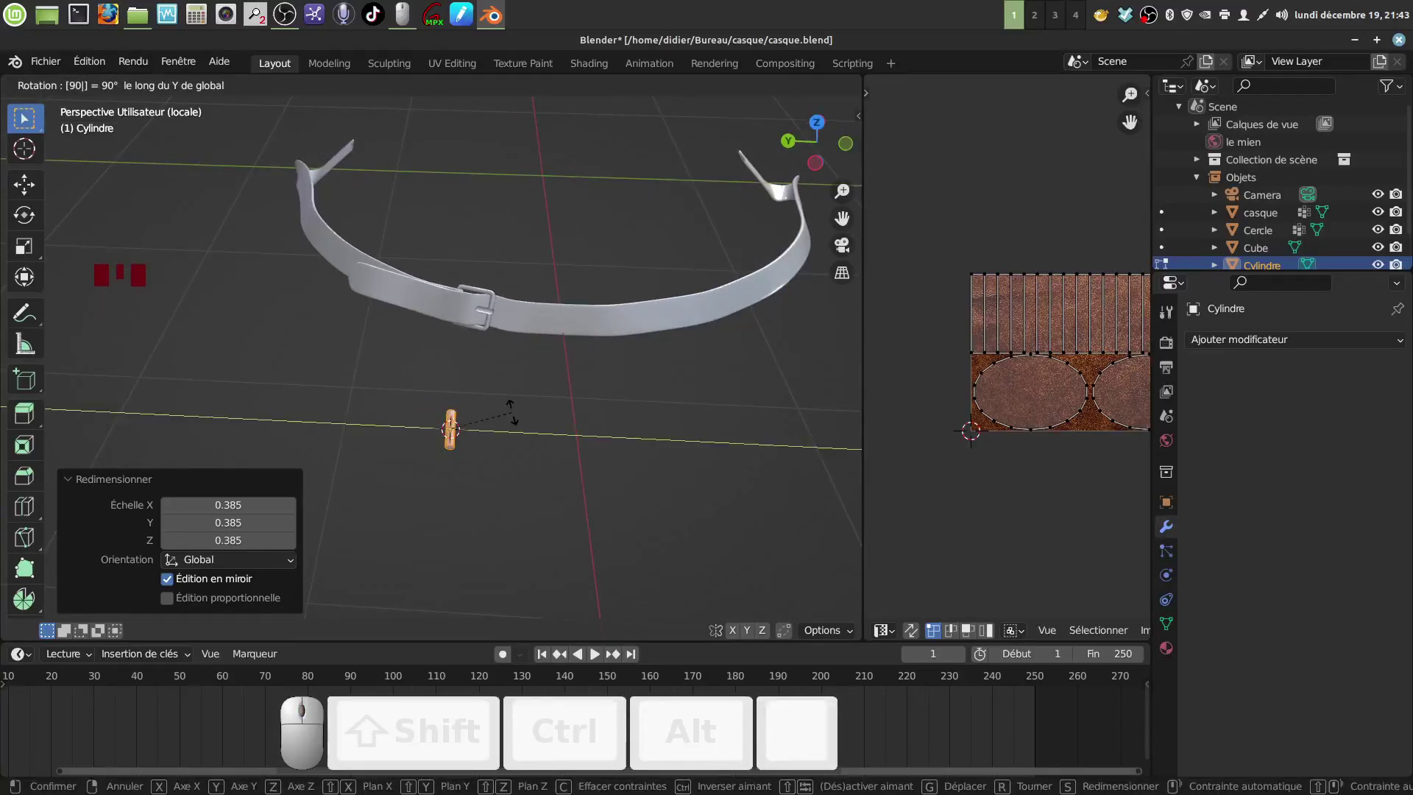
{"action": "key", "text": "Return"}
{"action": "middle_click_drag", "start_coordinate": [512, 412], "coordinate": [445, 396]}
{"action": "scroll", "coordinate": [555, 459], "scroll_direction": "down", "scroll_amount": 2}
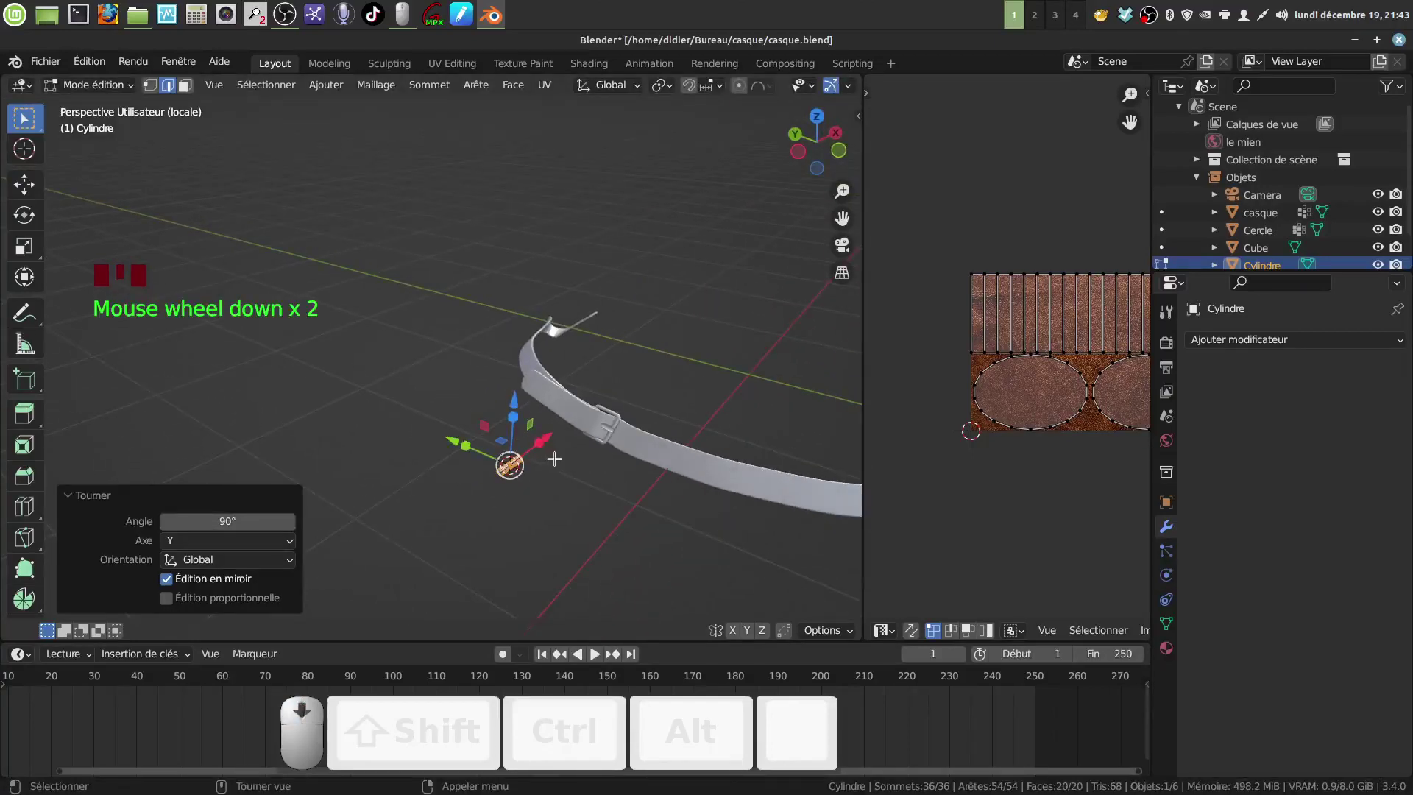
- In top view, move the cylinder across the strap beside the buckle, about 0.859 m in X and -0.266 m in Y
{"action": "middle_click_drag", "start_coordinate": [554, 459], "coordinate": [700, 550]}
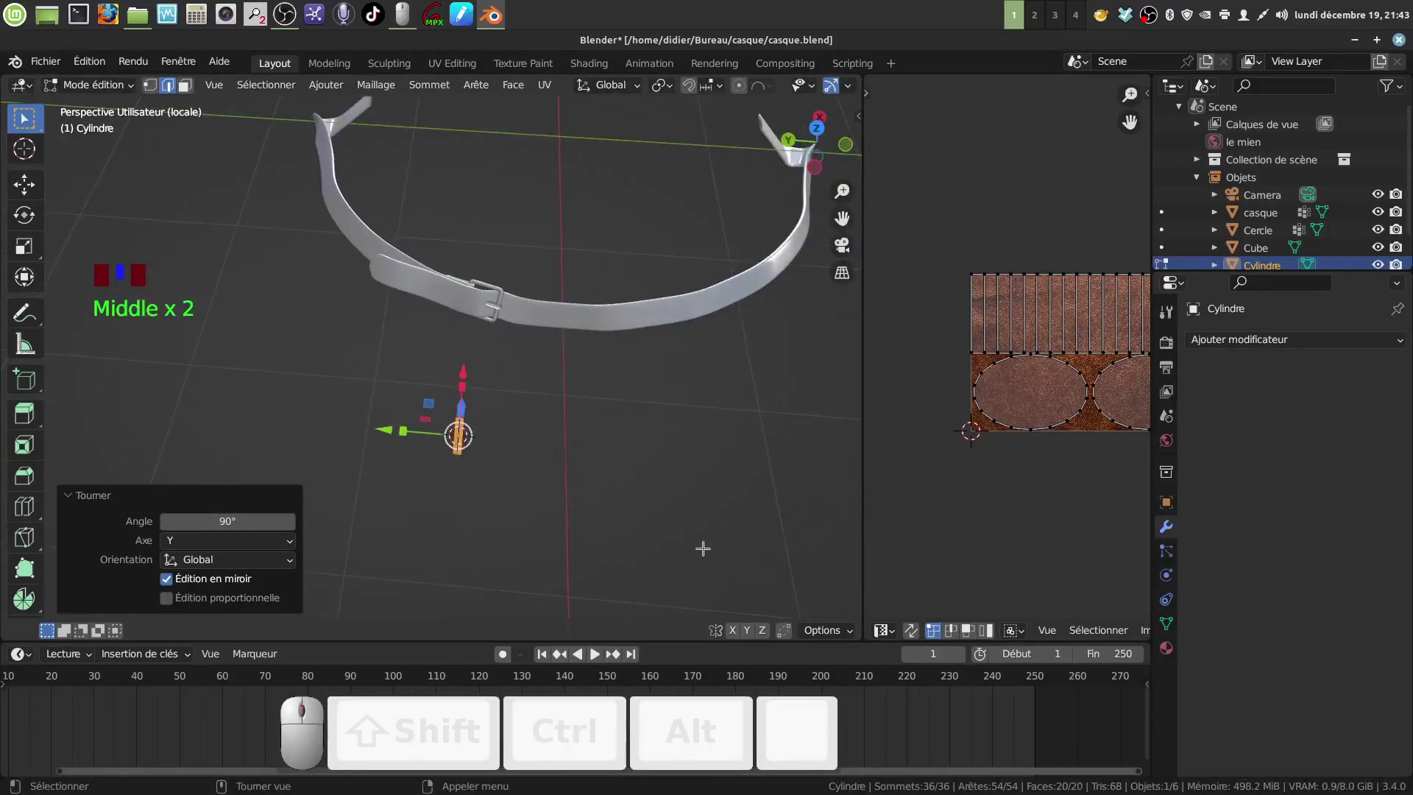
{"action": "key", "text": "KP_7"}
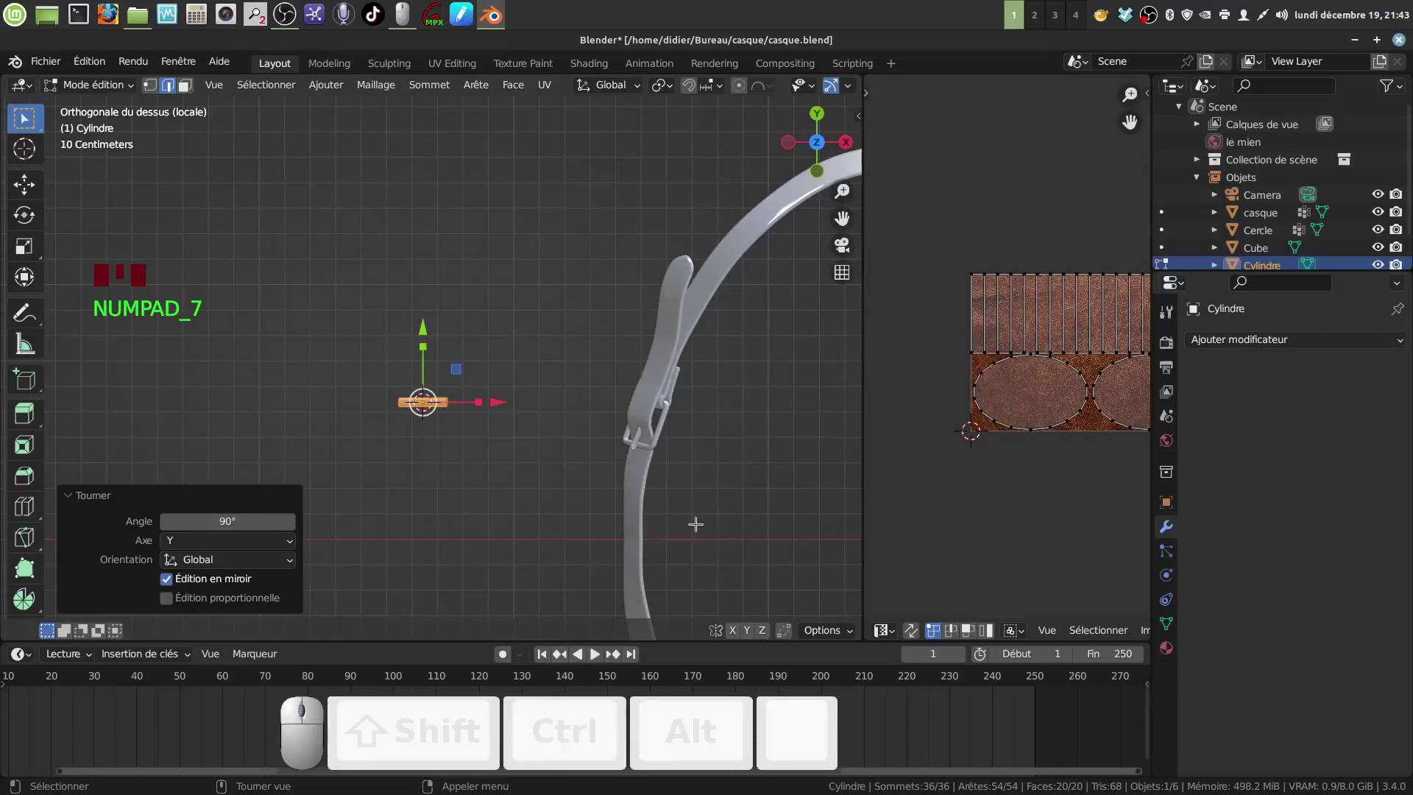
{"action": "key", "text": "g"}
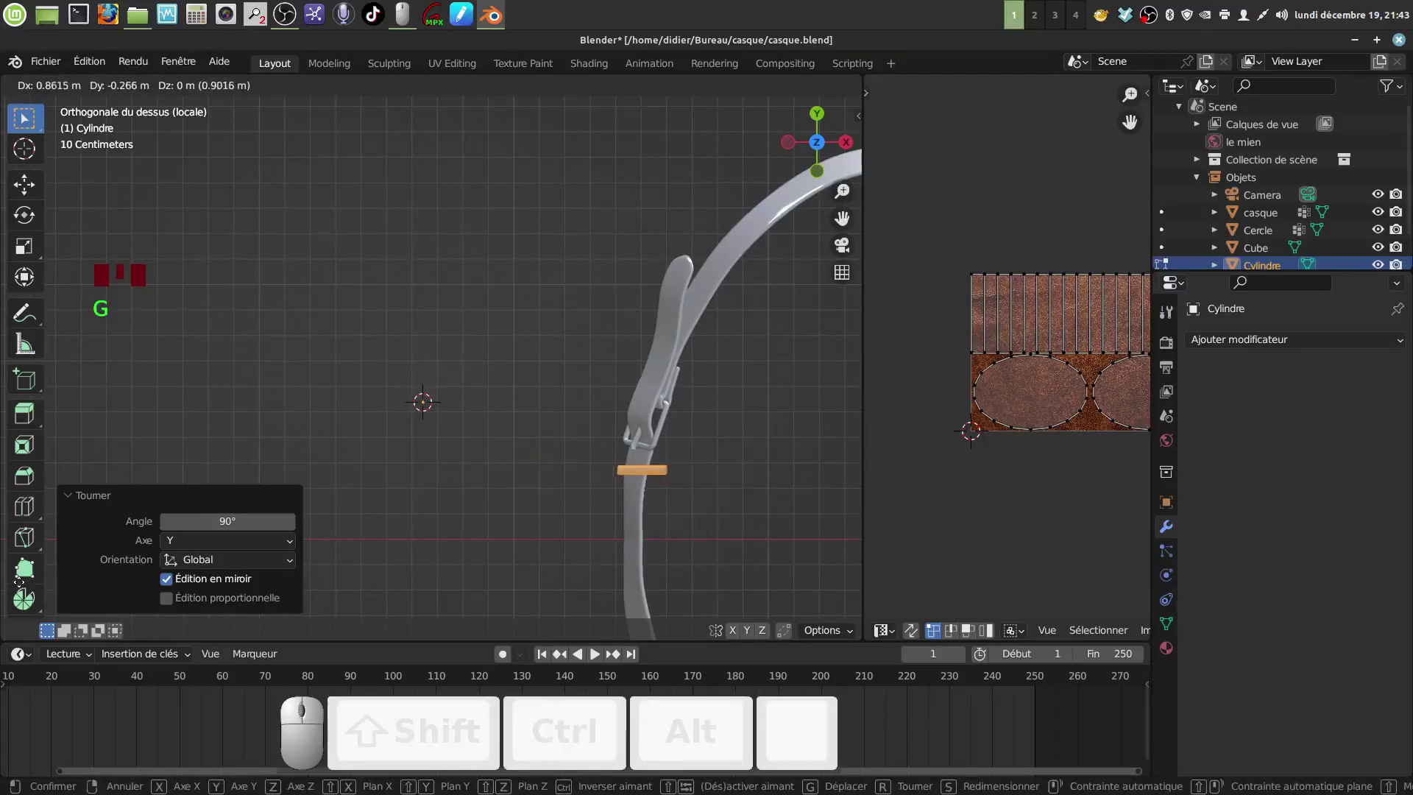
{"action": "left_click", "coordinate": [18, 583]}
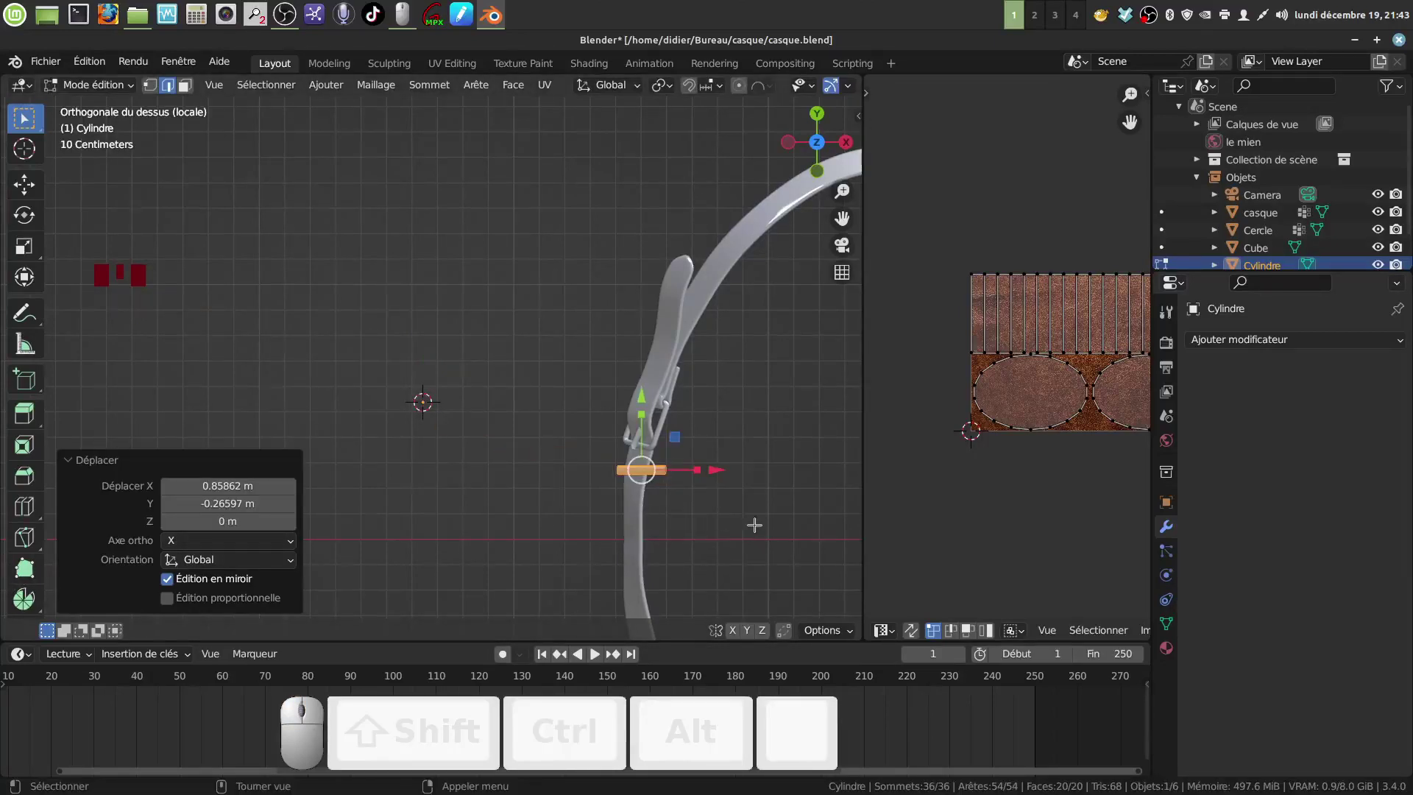
- Tilt the cylinder to pass through the slanted strap and shift it about 0.048 m along X
{"action": "middle_click_drag", "start_coordinate": [755, 525], "coordinate": [683, 511]}
{"action": "middle_click_drag", "start_coordinate": [659, 638], "coordinate": [496, 452], "text": "shift"}
{"action": "scroll", "coordinate": [626, 597], "scroll_direction": "down", "scroll_amount": 3}
{"action": "key", "text": "r"}
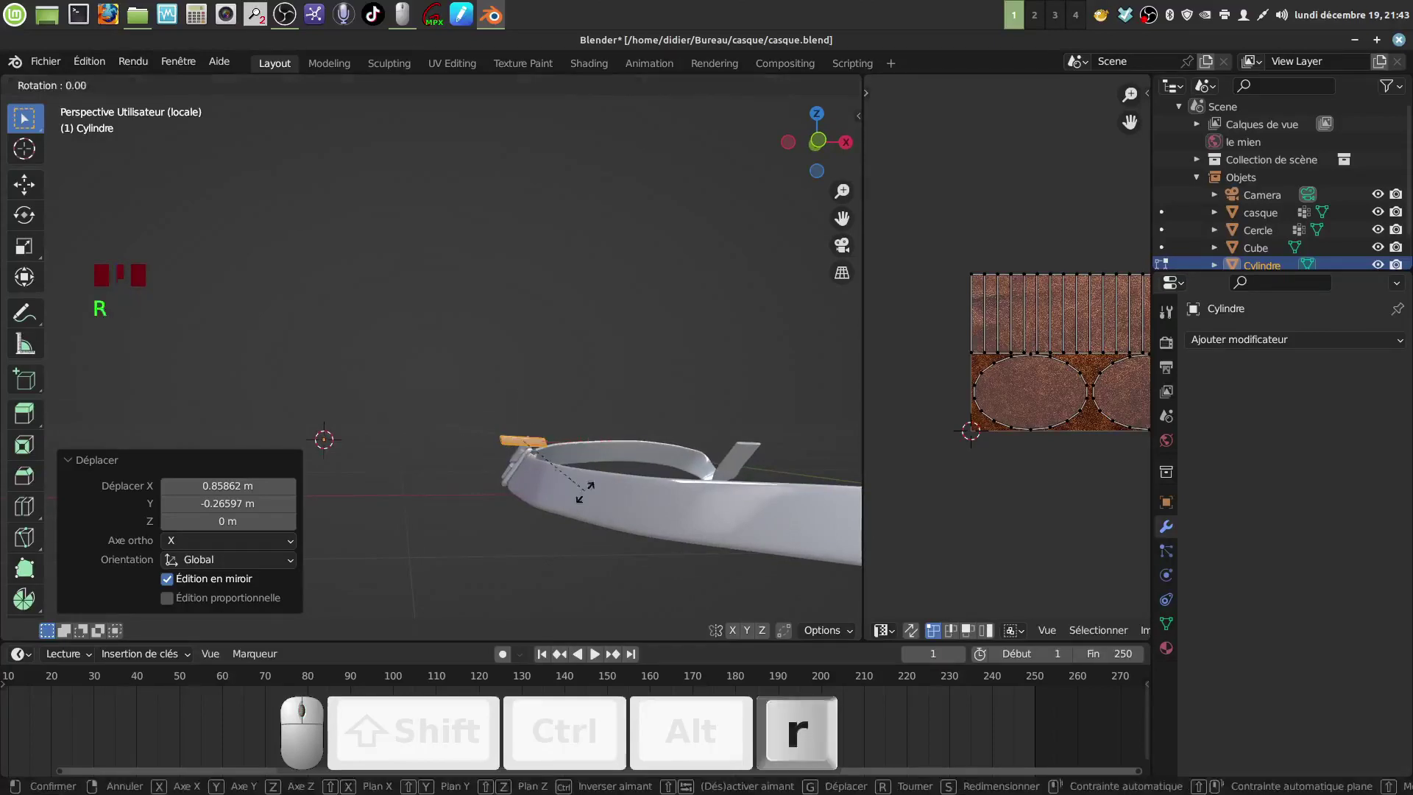
{"action": "left_click", "coordinate": [588, 486]}
{"action": "mouse_move", "coordinate": [589, 486]}
{"action": "middle_mouse_down"}
{"action": "mouse_move", "coordinate": [618, 489]}
{"action": "mouse_move", "coordinate": [572, 485]}
{"action": "mouse_move", "coordinate": [594, 464]}
{"action": "middle_mouse_up"}
{"action": "left_click_drag", "start_coordinate": [616, 451], "coordinate": [627, 440]}
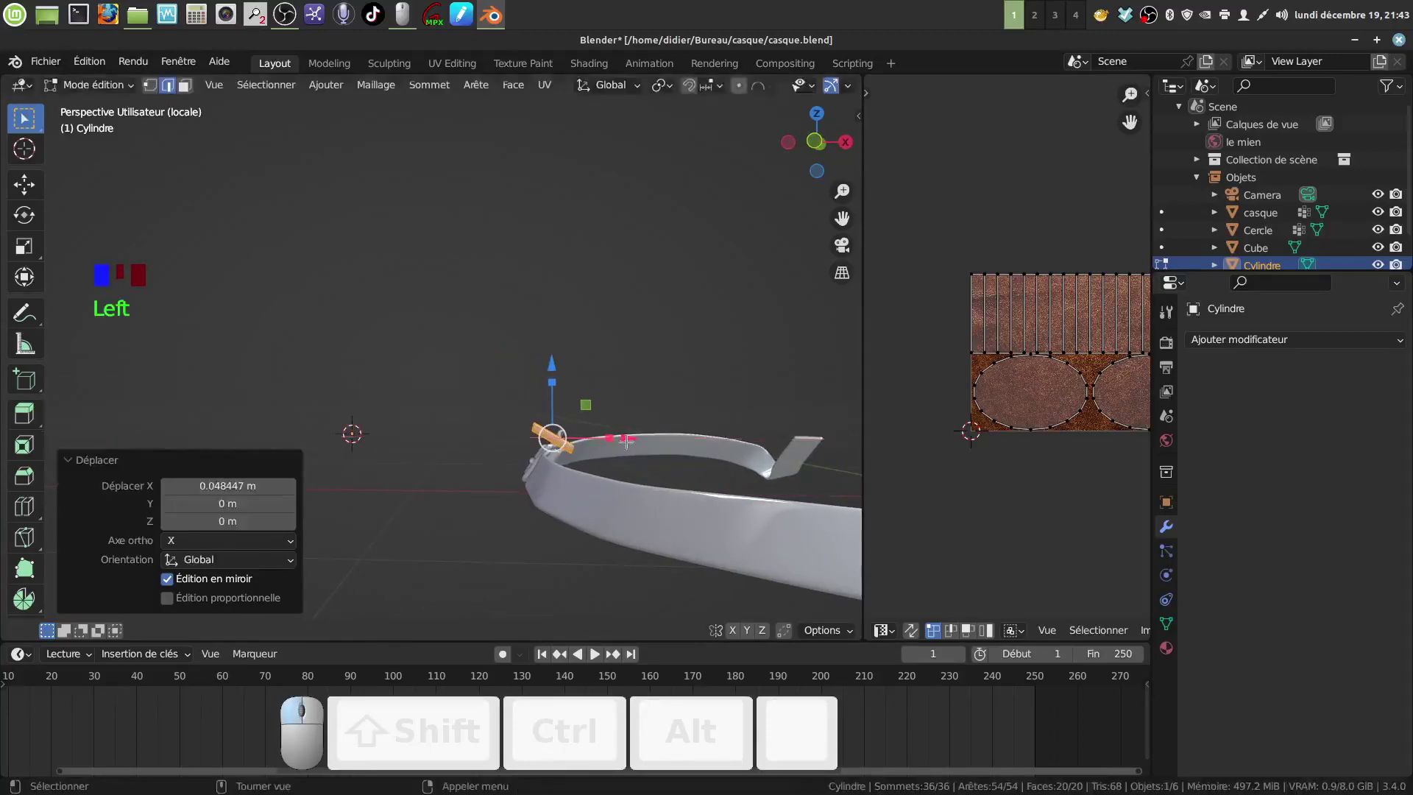
- Move the cylinder down into the strap beside the buckle, by about -0.044 m in X, 0.006 m in Y and -0.147 m in Z
{"action": "middle_click_drag", "start_coordinate": [590, 479], "coordinate": [603, 486]}
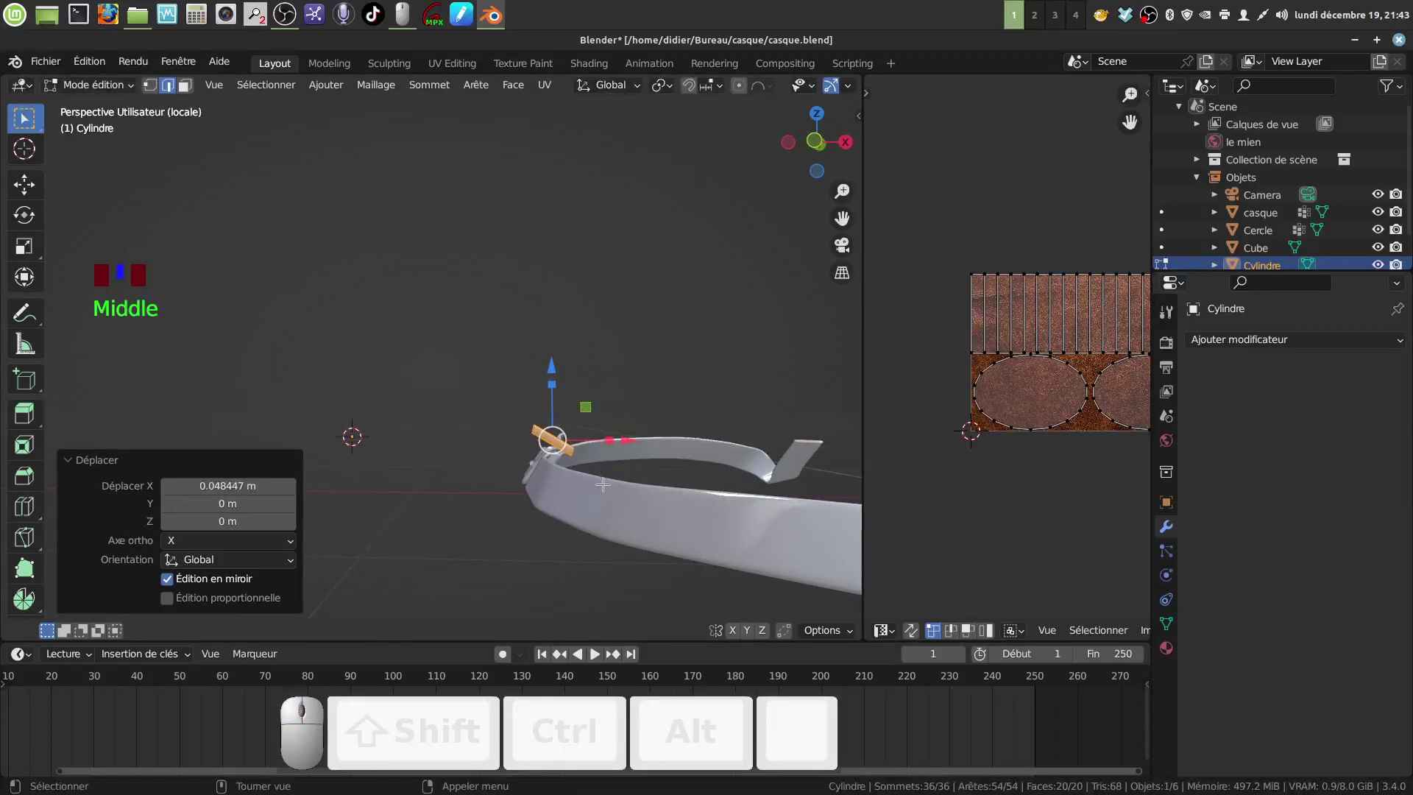
{"action": "key", "text": "g"}
{"action": "left_click", "coordinate": [593, 520]}
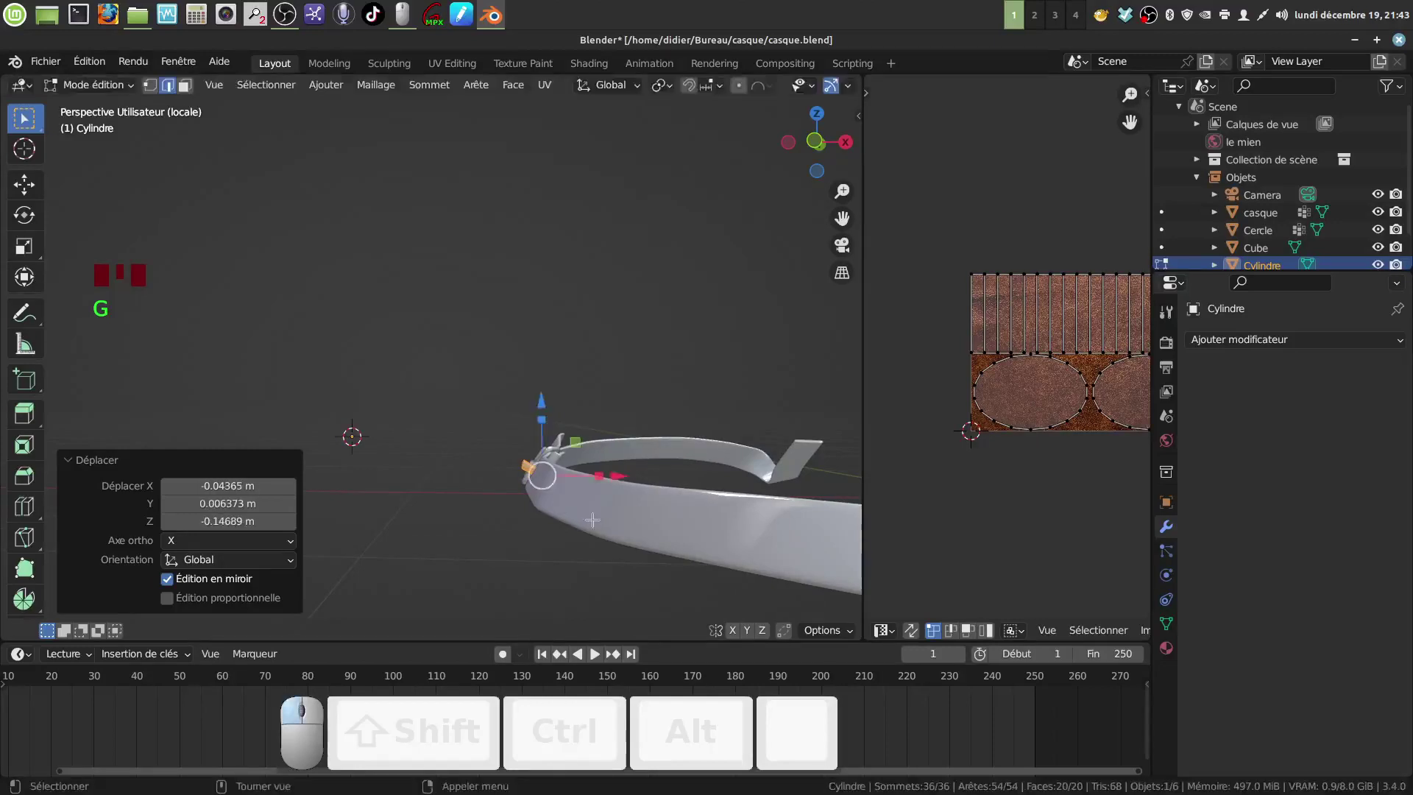
- Duplicate the cylinder and place the copy further along the strap, away from the buckle, about -0.130 m in Y and -0.014 m in Z
{"action": "middle_click_drag", "start_coordinate": [593, 520], "coordinate": [471, 518]}
{"action": "middle_click_drag", "start_coordinate": [805, 459], "coordinate": [700, 467]}
{"action": "scroll", "coordinate": [646, 535], "scroll_direction": "up", "scroll_amount": 2}
{"action": "middle_click_drag", "start_coordinate": [646, 535], "coordinate": [605, 482], "text": "shift"}
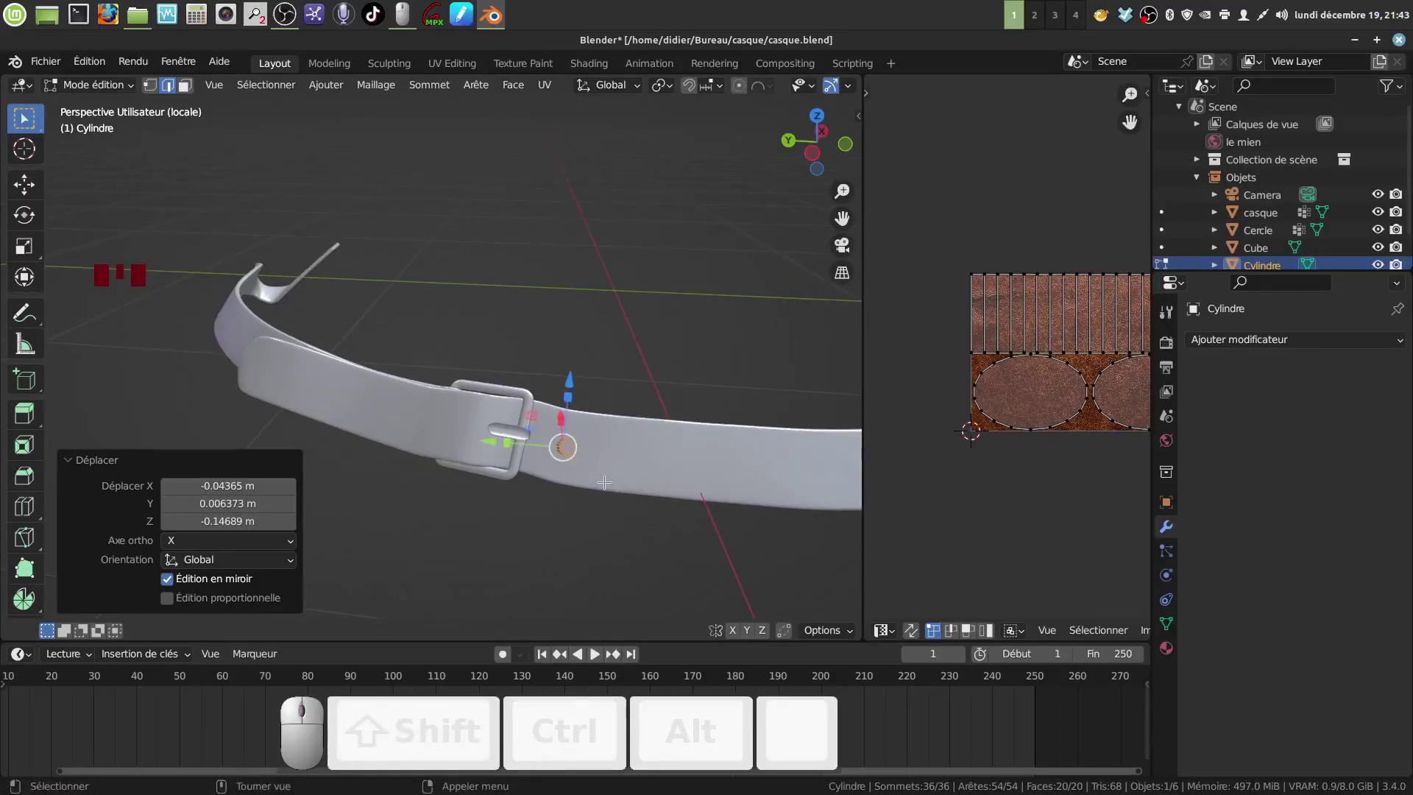
{"action": "scroll", "coordinate": [602, 481], "scroll_direction": "down", "scroll_amount": 1}
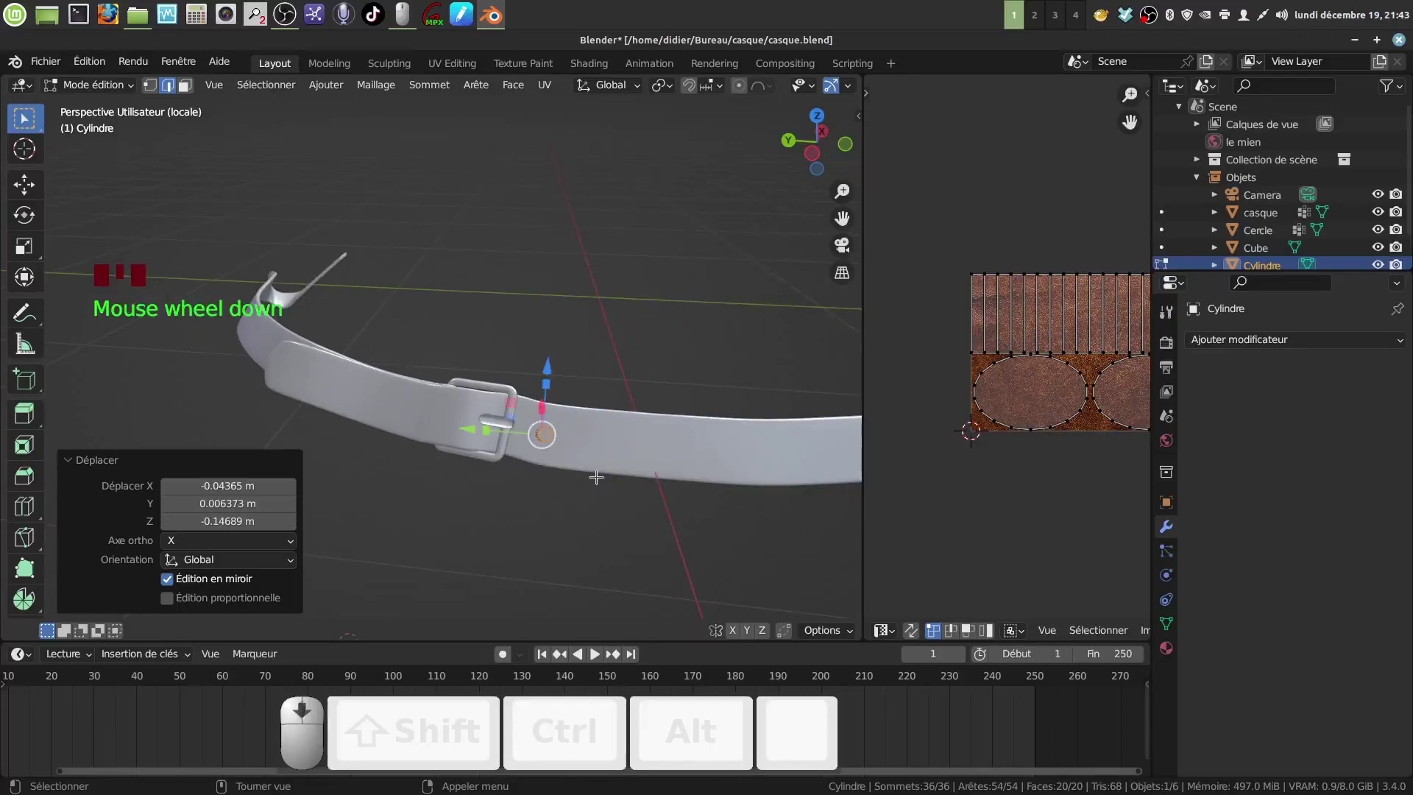
{"action": "scroll", "coordinate": [597, 478], "scroll_direction": "down", "scroll_amount": 1}
{"action": "mouse_move", "coordinate": [596, 479]}
{"action": "middle_mouse_down", "text": "shift"}
{"action": "mouse_move", "coordinate": [609, 473]}
{"action": "mouse_move", "coordinate": [584, 464]}
{"action": "mouse_move", "coordinate": [594, 473]}
{"action": "middle_mouse_up", "text": "shift"}
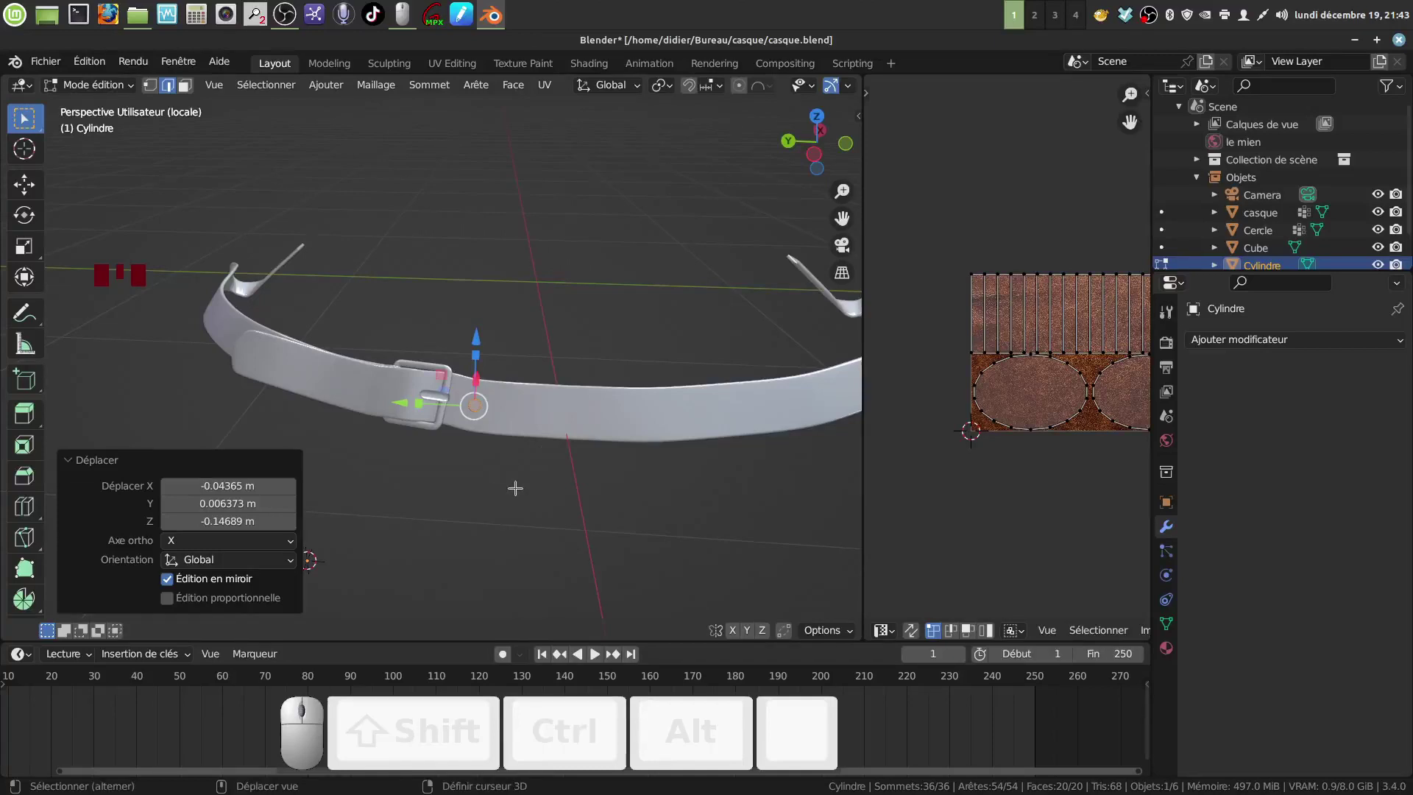
{"action": "key", "text": "shift+d"}
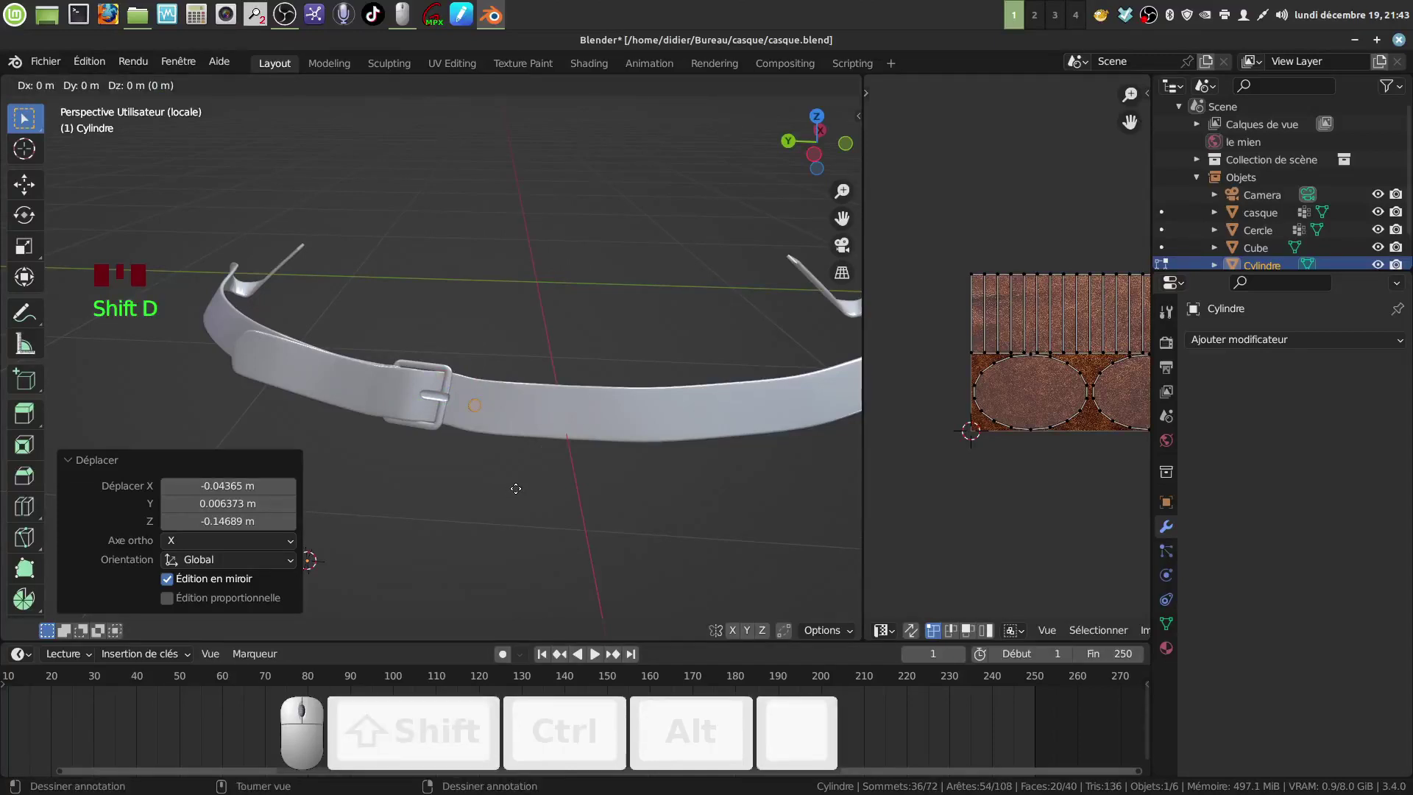
{"action": "left_click", "coordinate": [516, 488]}
{"action": "key", "text": "g"}
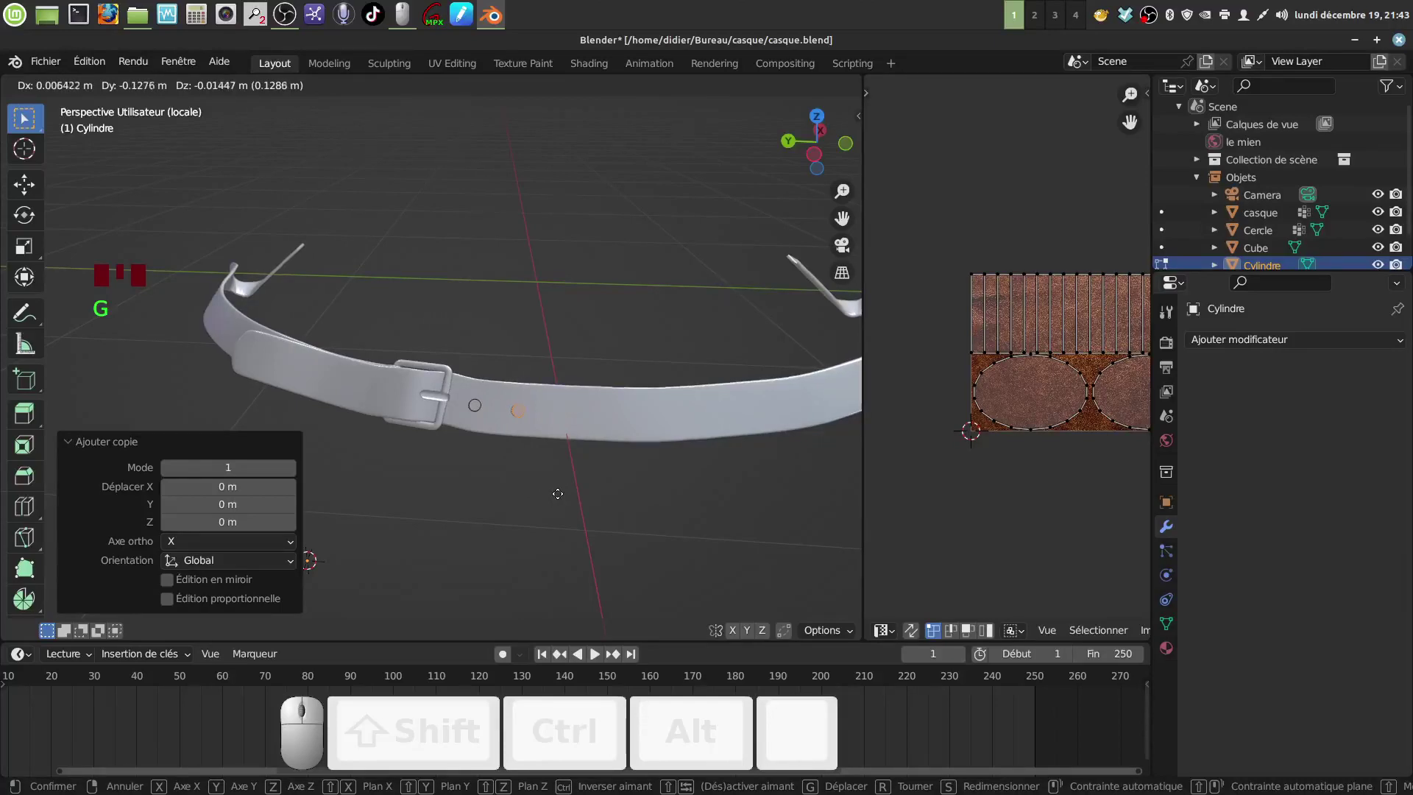
{"action": "left_click", "coordinate": [558, 494]}
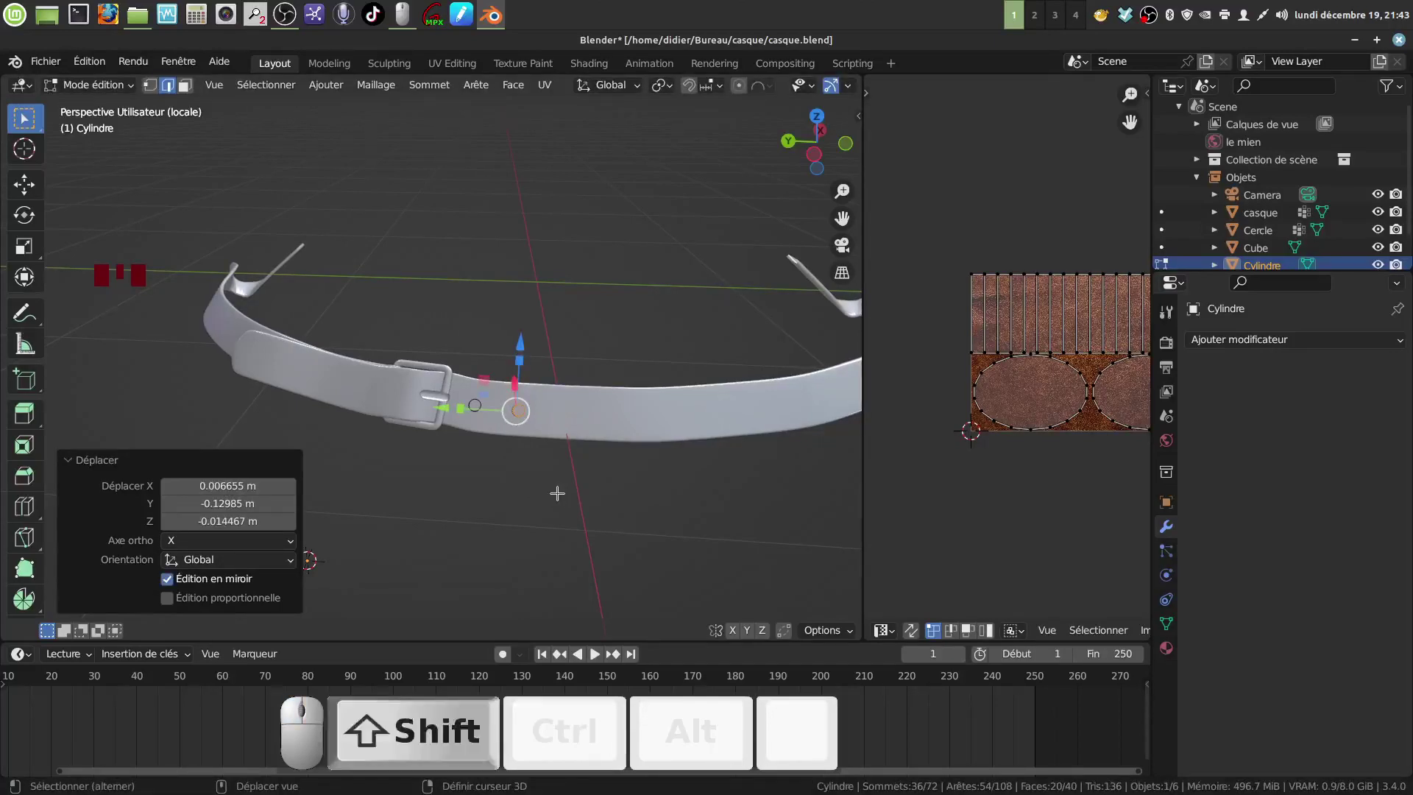
- Duplicate the second cylinder and place this third one along the strap, about -0.123 m in Y and -0.010 m in Z
{"action": "key", "text": "shift+d"}
{"action": "left_click", "coordinate": [558, 494]}
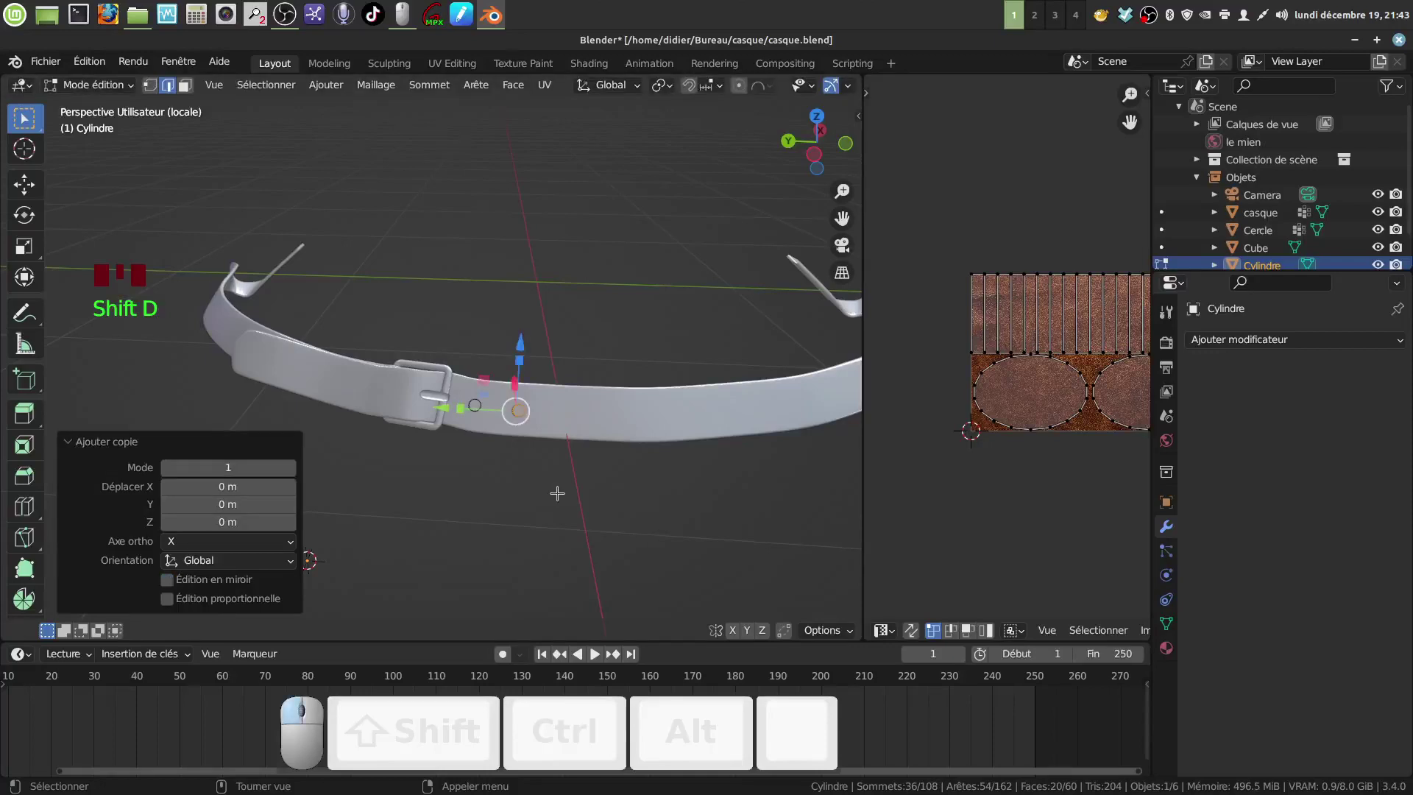
{"action": "key", "text": "g"}
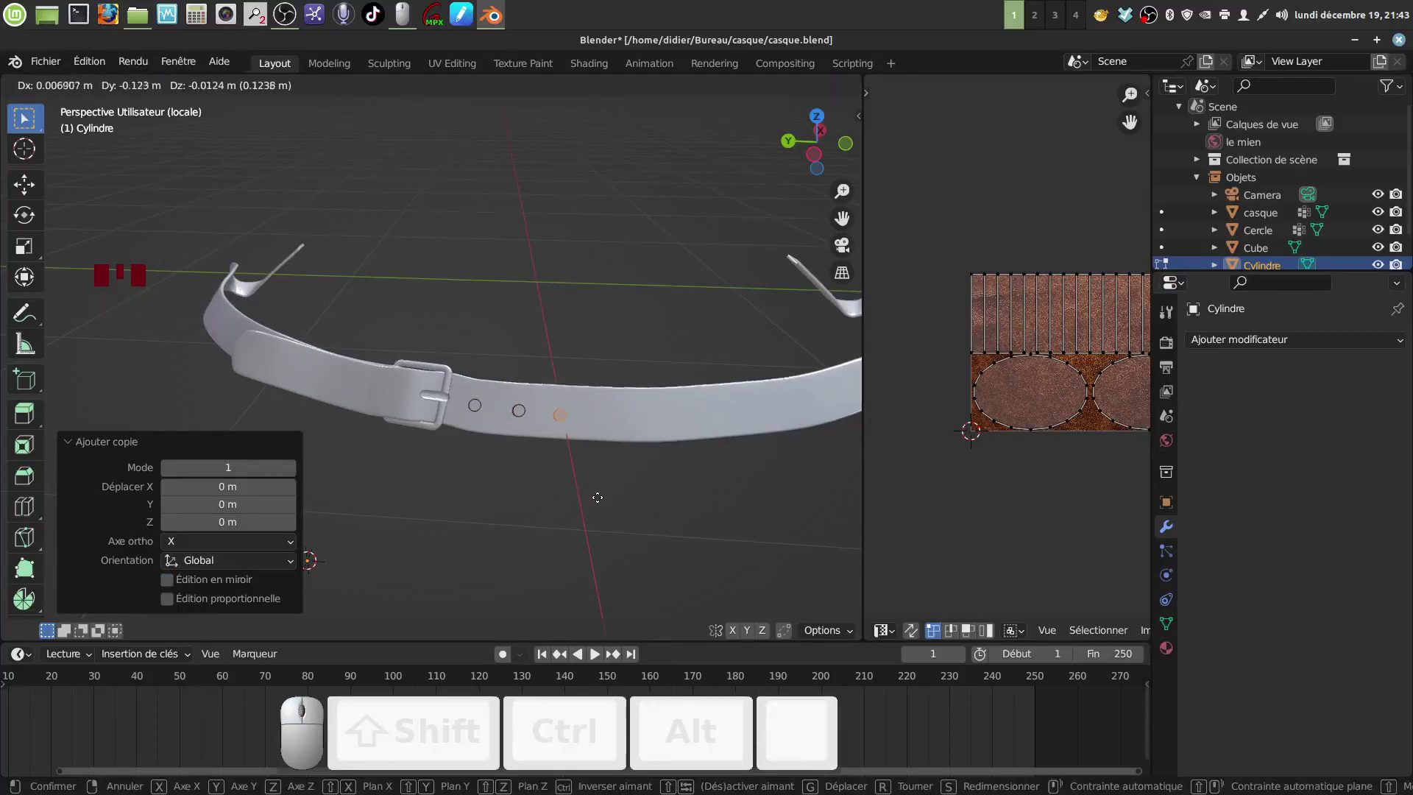
{"action": "left_click", "coordinate": [597, 497]}
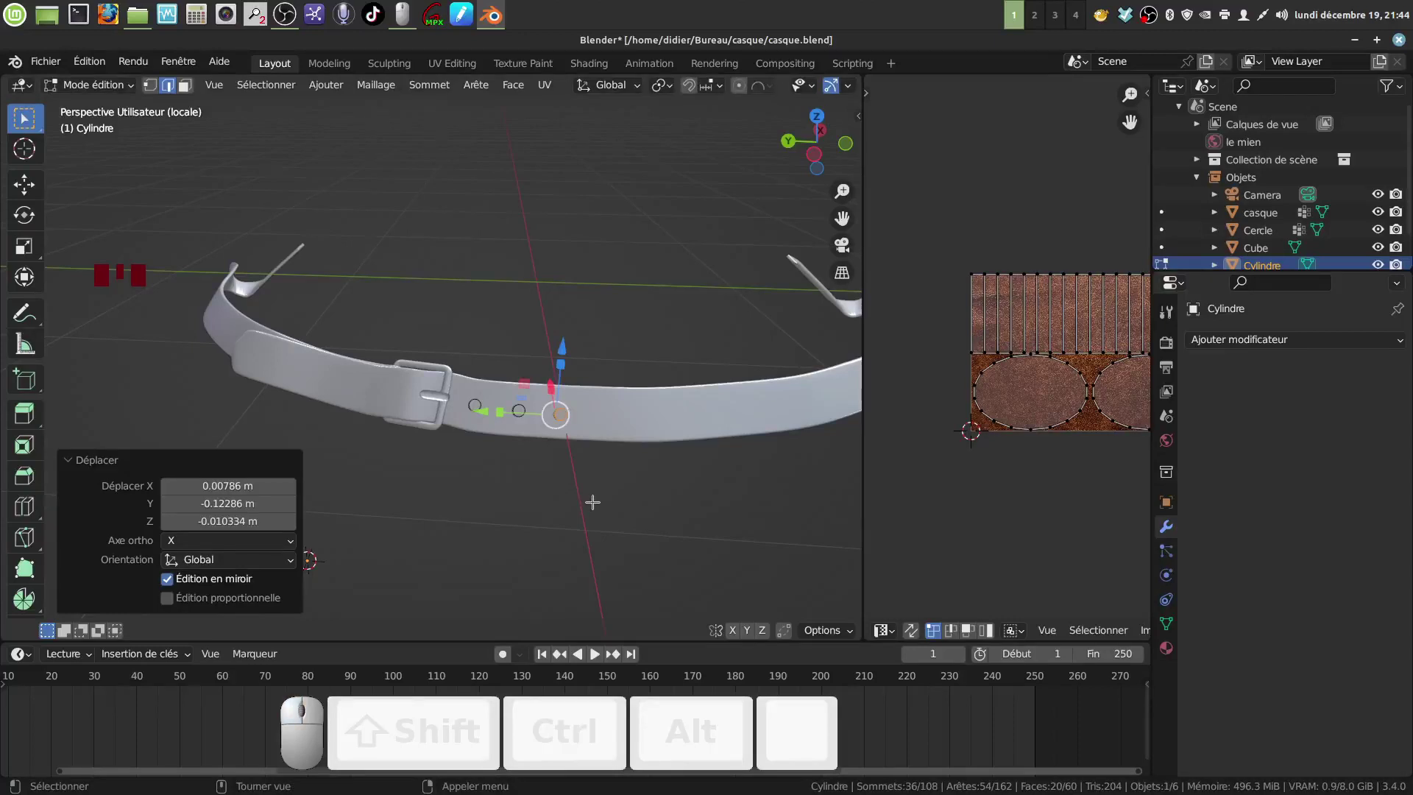
- Duplicate the third cylinder and place the copy at the tip of the buckle's prong, about 0.397 m in Y and 0.054 m in Z
{"action": "key", "text": "shift"}
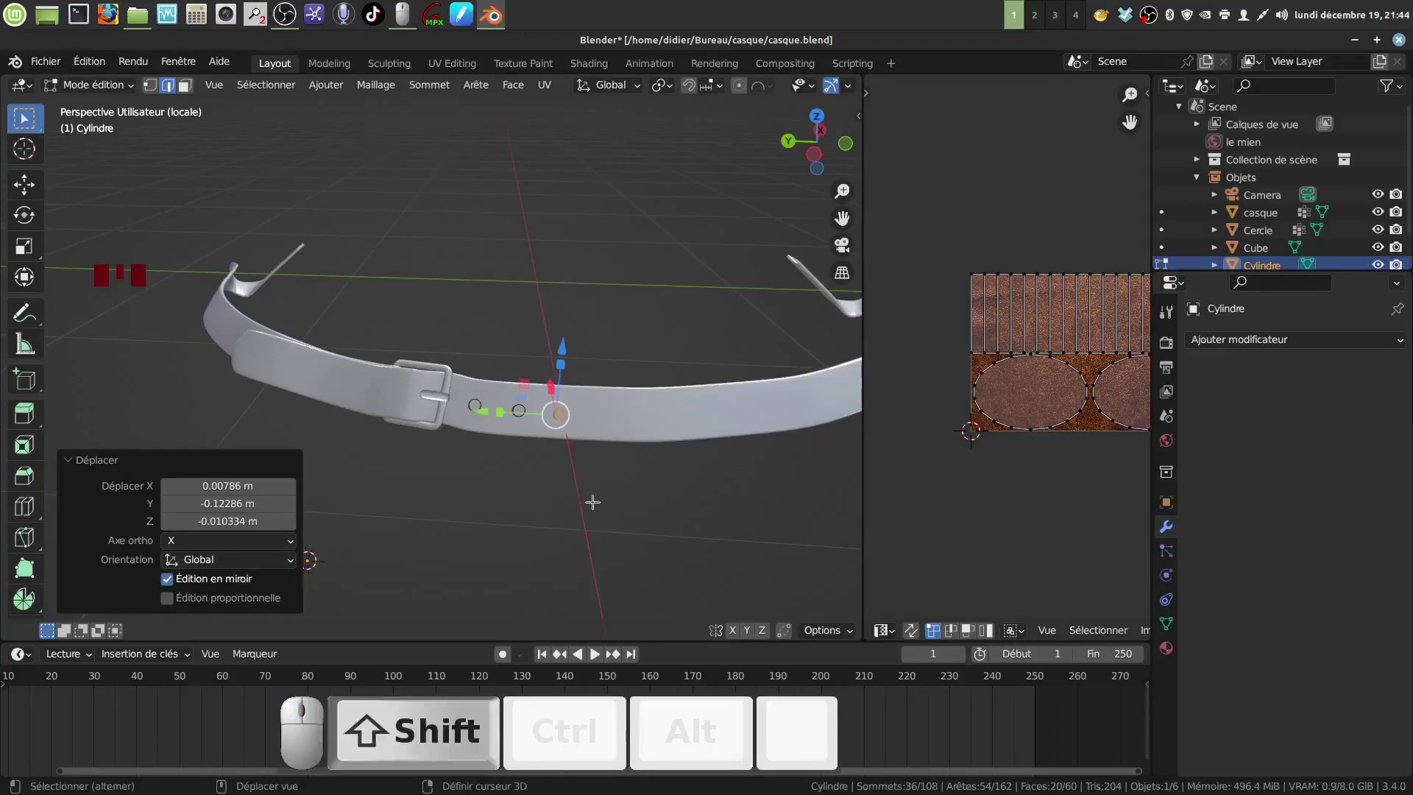
{"action": "key", "text": "shift+d"}
{"action": "right_click", "coordinate": [593, 503]}
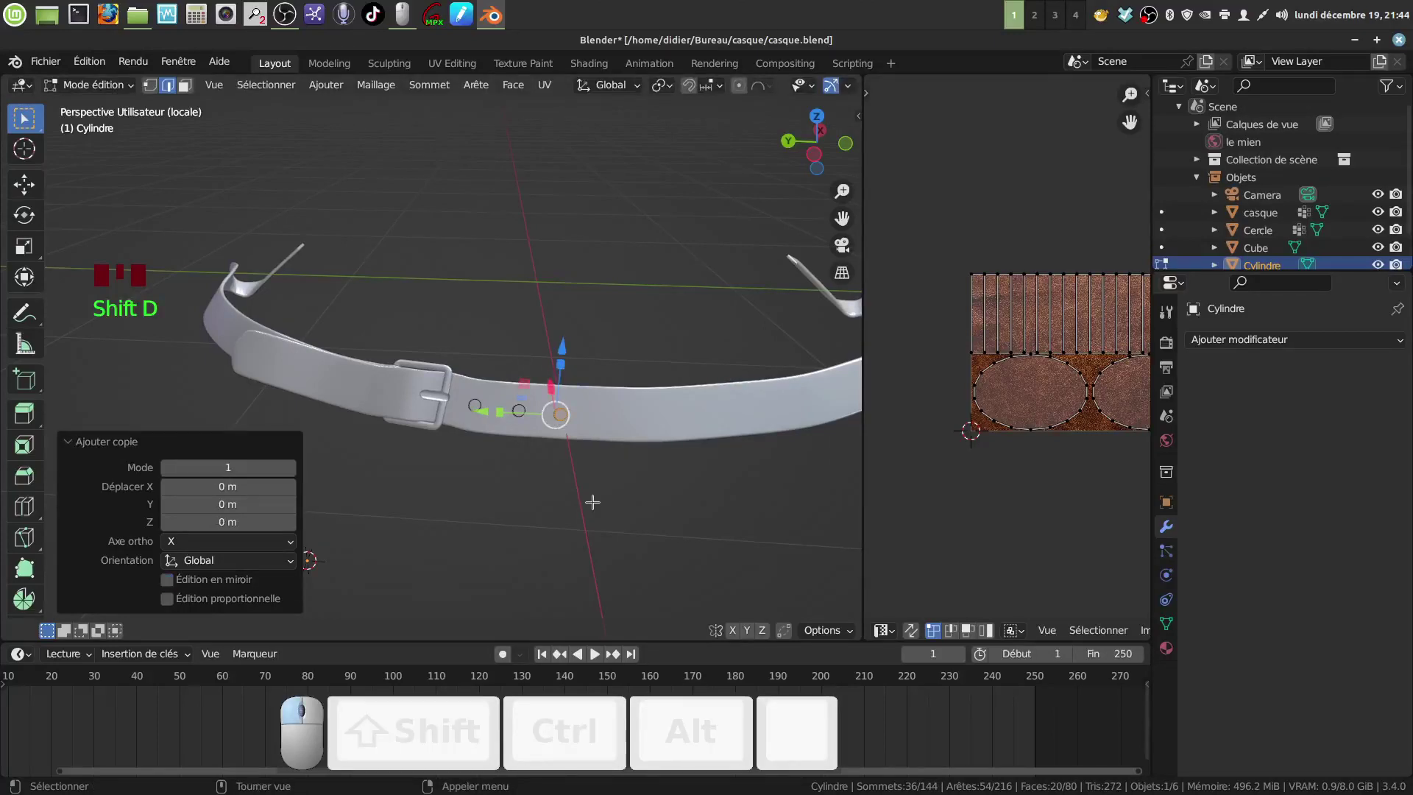
{"action": "key", "text": "g"}
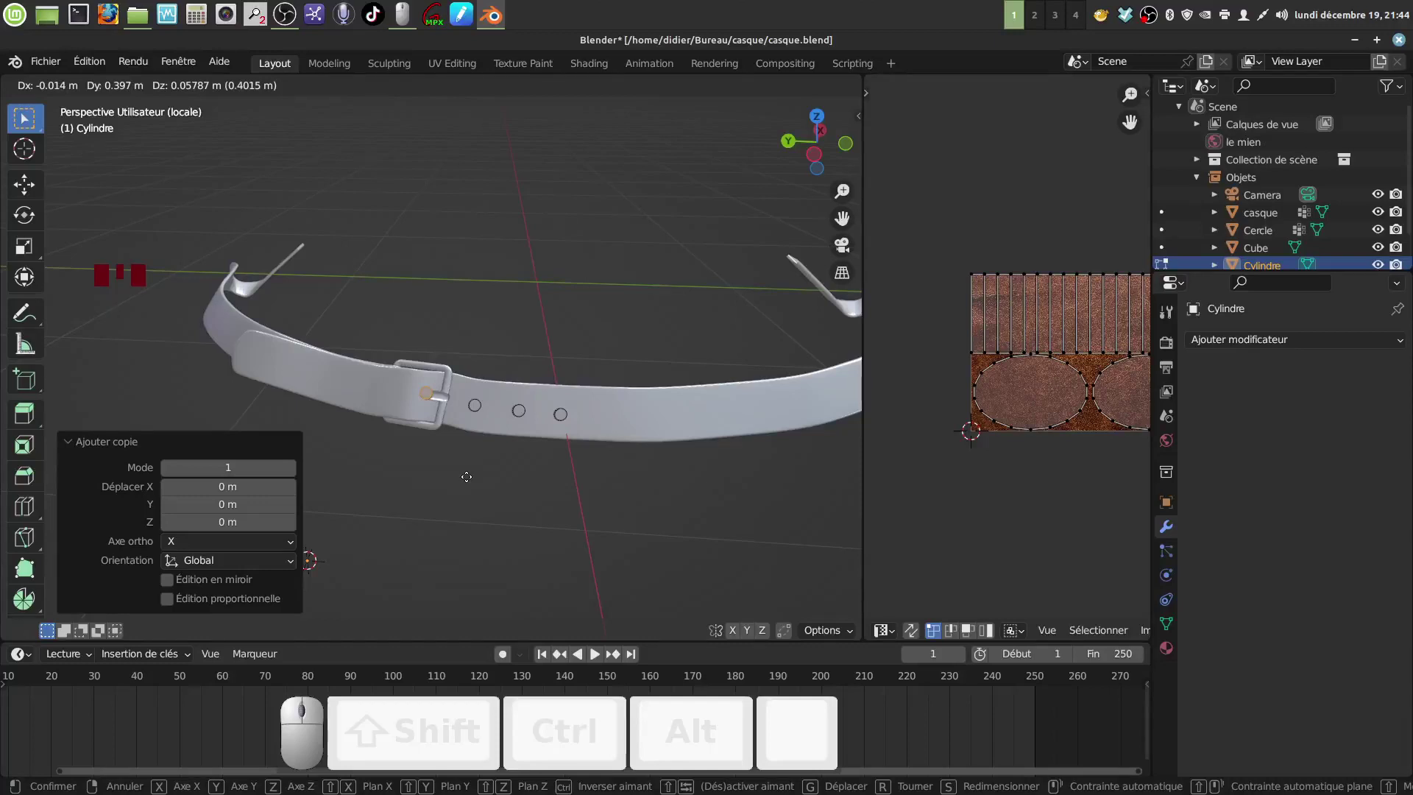
{"action": "left_click", "coordinate": [466, 474]}
{"action": "middle_click_drag", "start_coordinate": [467, 464], "coordinate": [467, 394]}
{"action": "scroll", "coordinate": [530, 424], "scroll_direction": "down", "scroll_amount": 1}
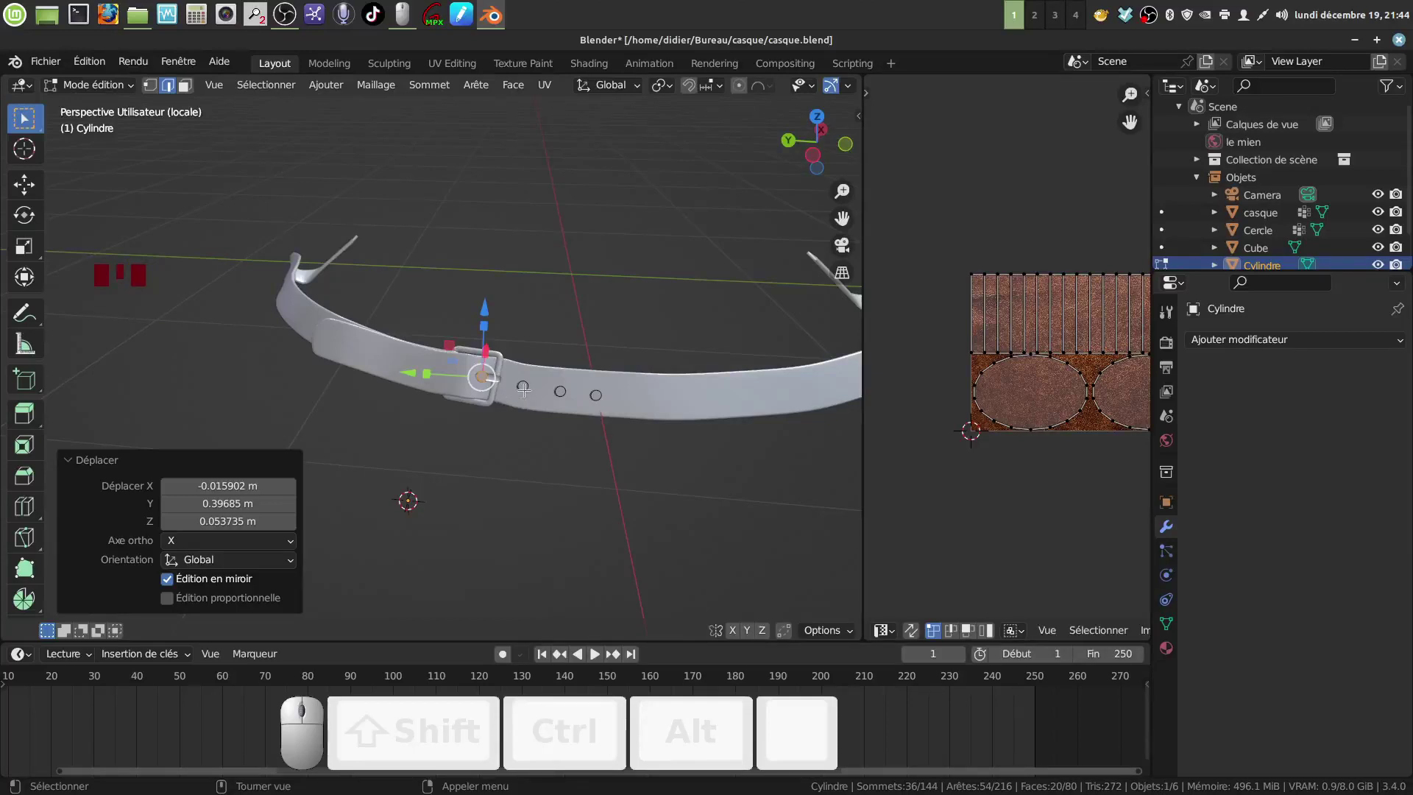
- Leave edit mode and subtract the four cylinders from the strap with a Boolean difference
{"action": "mouse_move", "coordinate": [509, 415]}
{"action": "middle_mouse_down"}
{"action": "mouse_move", "coordinate": [491, 404]}
{"action": "mouse_move", "coordinate": [527, 452]}
{"action": "mouse_move", "coordinate": [523, 432]}
{"action": "middle_mouse_up"}
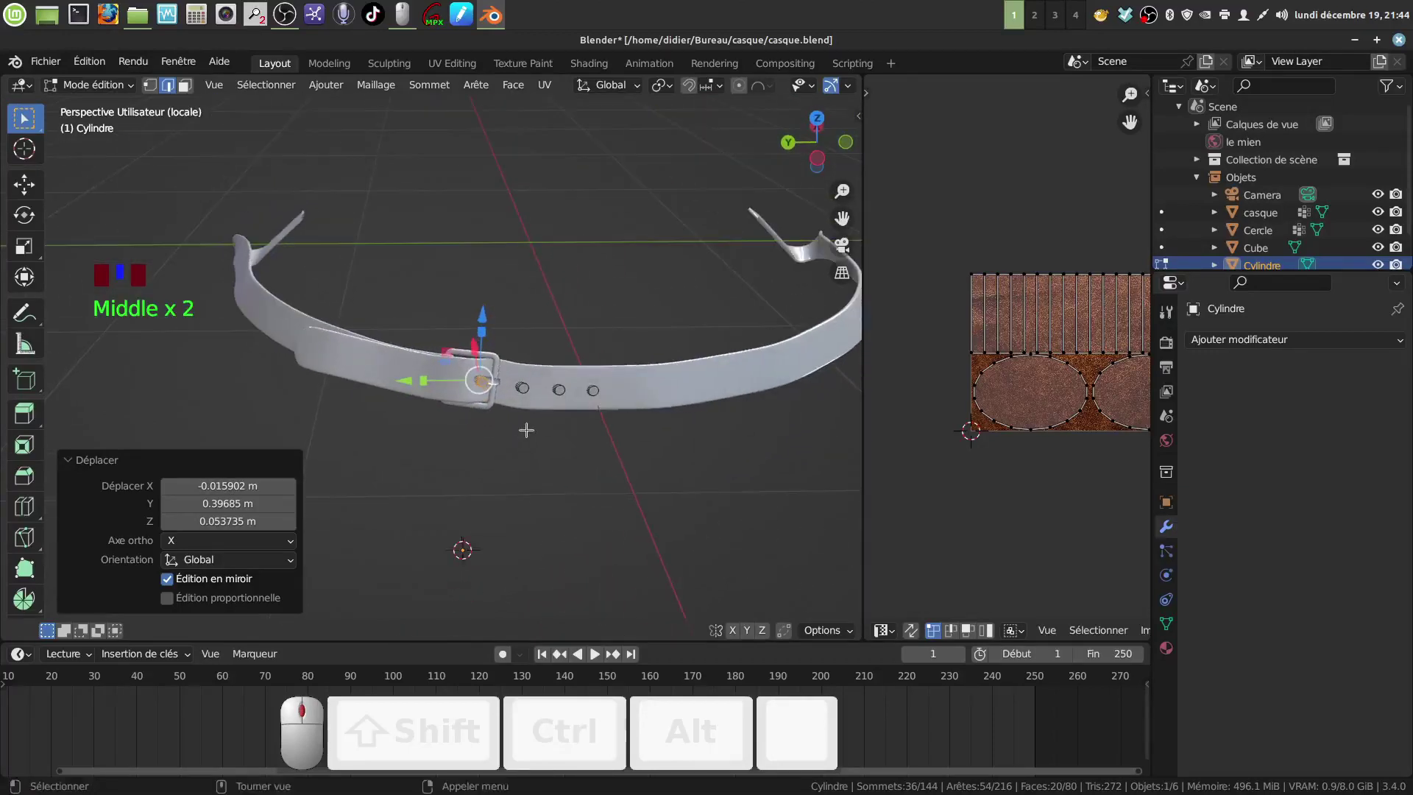
{"action": "key", "text": "a"}
{"action": "key", "text": "a"}
{"action": "key", "text": "a"}
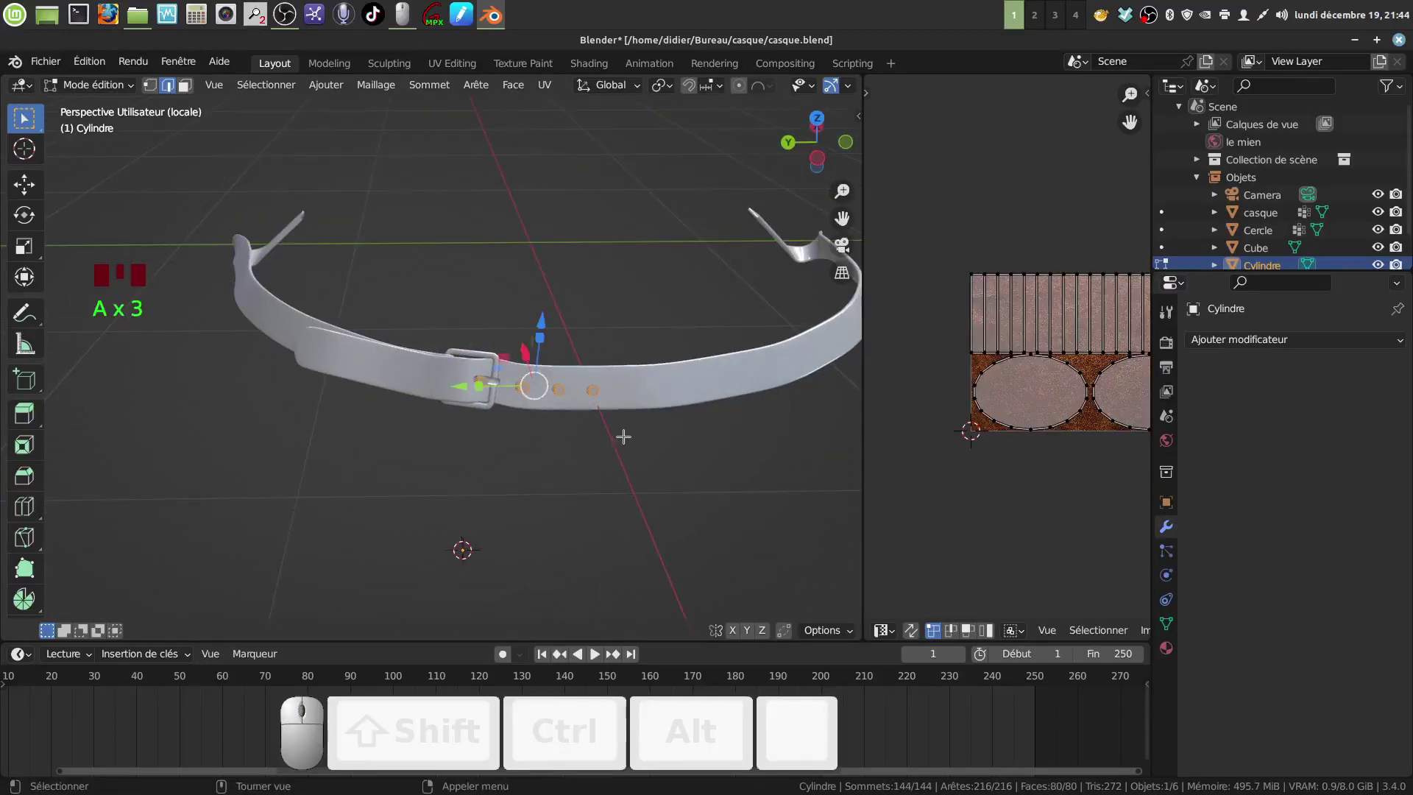
{"action": "key", "text": "Tab"}
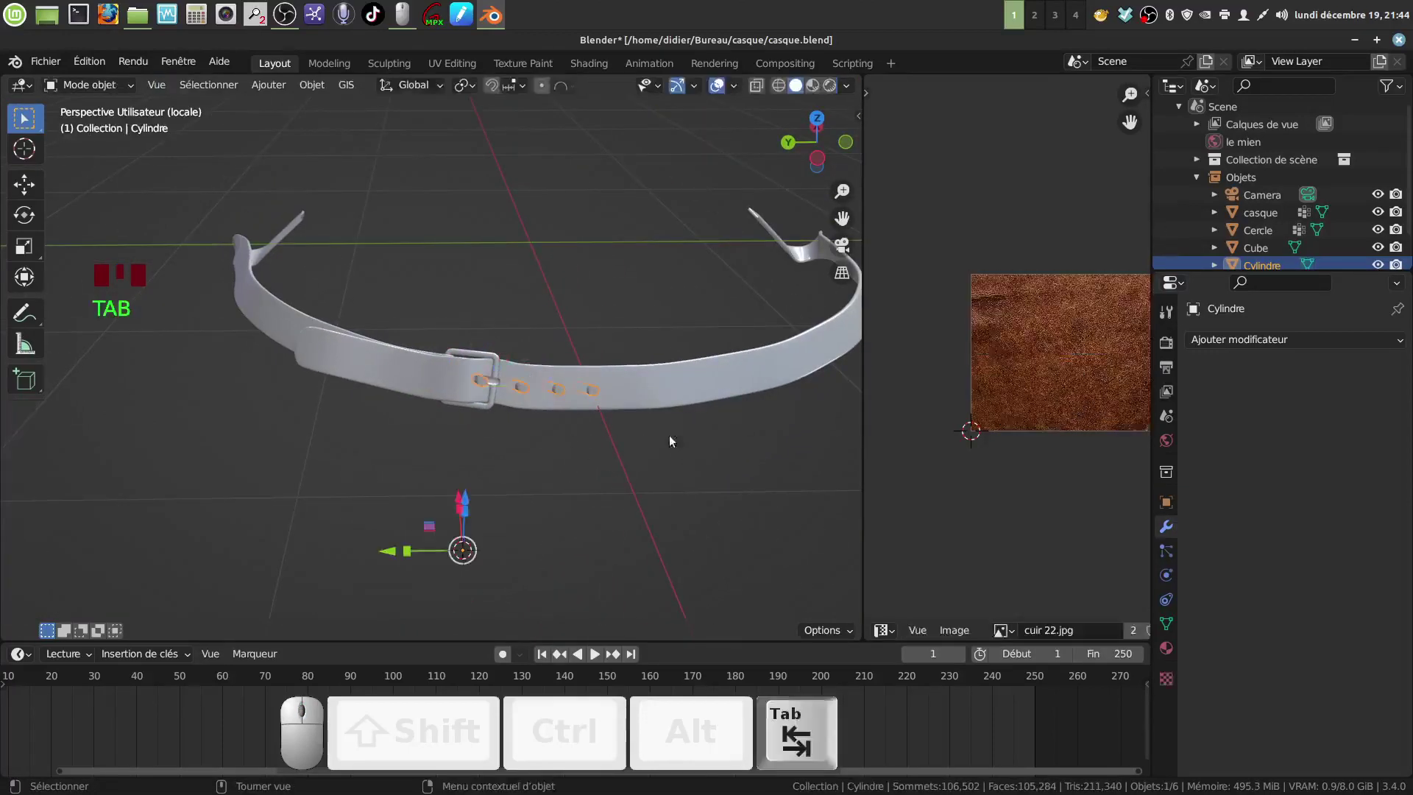
{"action": "left_click", "coordinate": [639, 387], "text": "shift"}
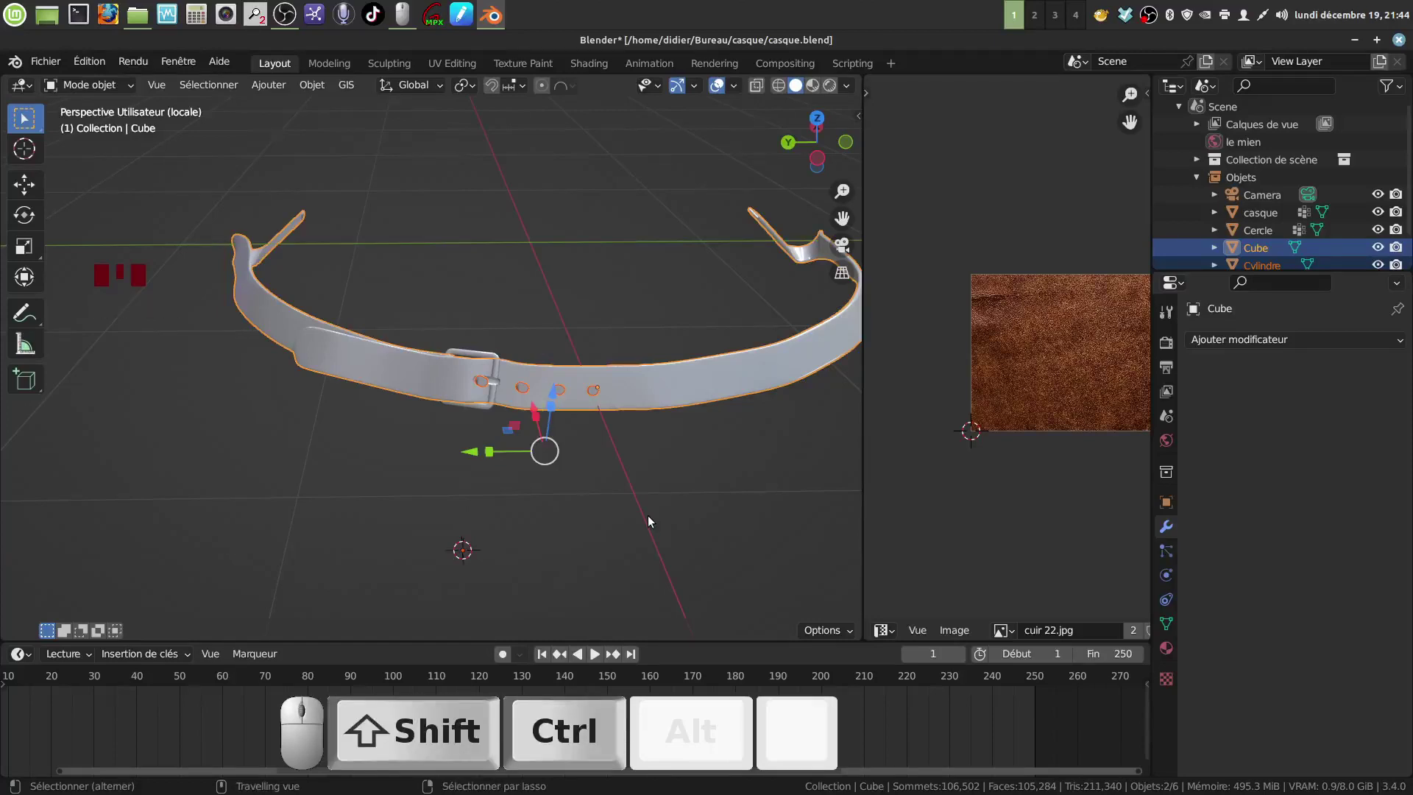
{"action": "key", "text": "ctrl+shift+KP_Subtract"}
- In edit mode, inset the selected faces lining the strap's holes by about 0.0018 m and grow the selection one step
{"action": "scroll", "coordinate": [648, 521], "scroll_direction": "up", "scroll_amount": 3}
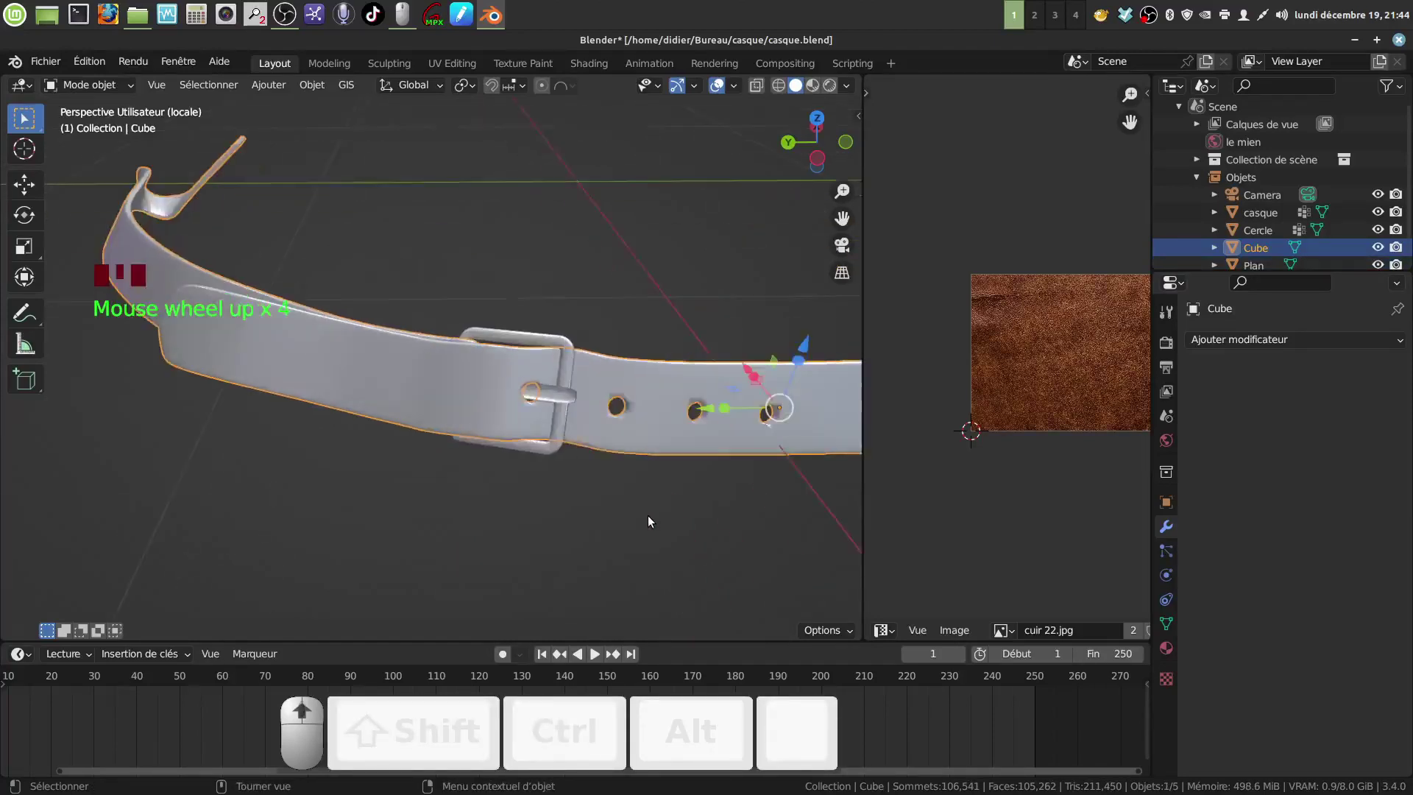
{"action": "middle_click_drag", "start_coordinate": [648, 521], "coordinate": [429, 421]}
{"action": "left_click", "coordinate": [650, 538]}
{"action": "key", "text": "Tab"}
{"action": "scroll", "coordinate": [610, 473], "scroll_direction": "up", "scroll_amount": 3}
{"action": "scroll", "coordinate": [578, 461], "scroll_direction": "up", "scroll_amount": 2}
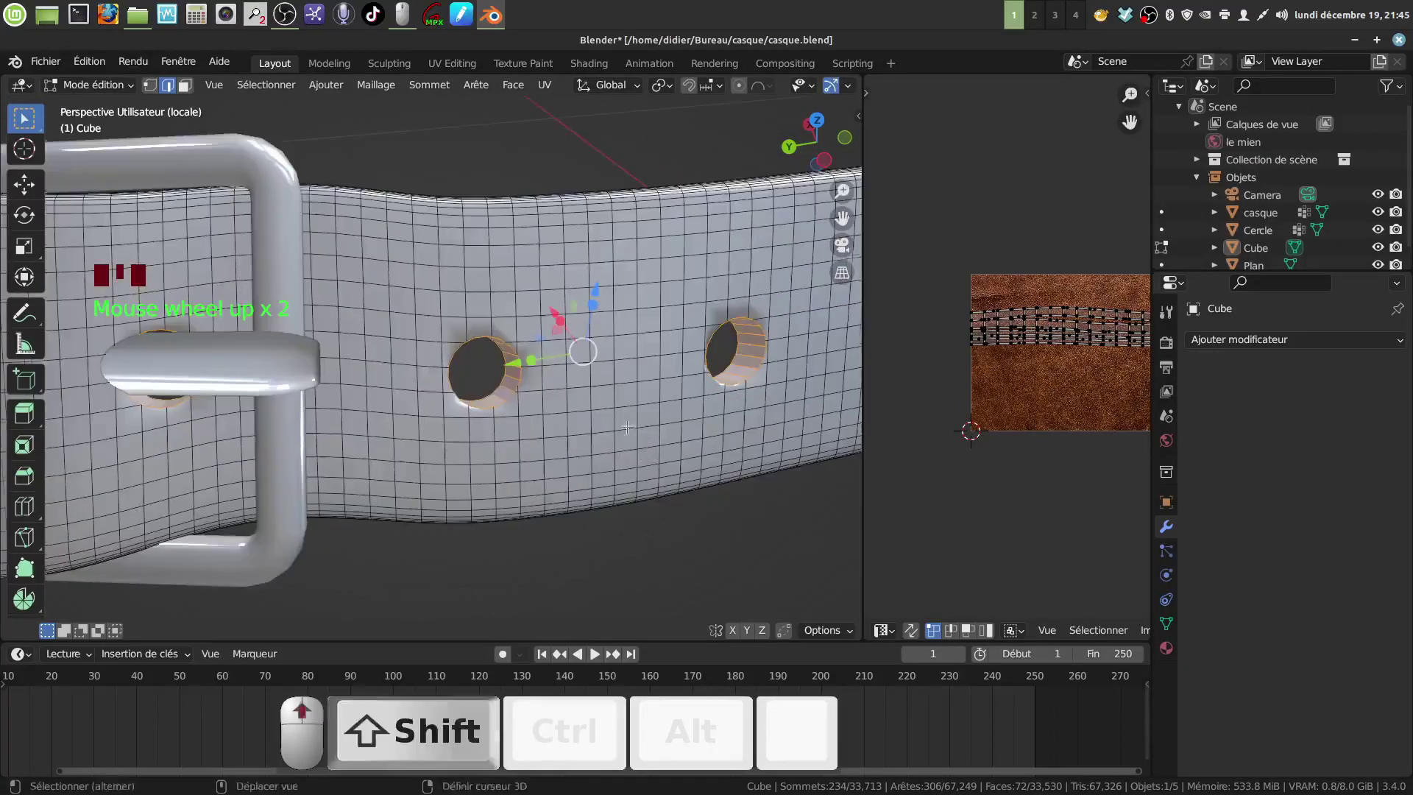
{"action": "middle_click_drag", "start_coordinate": [702, 443], "coordinate": [643, 465], "text": "shift"}
{"action": "scroll", "coordinate": [491, 469], "scroll_direction": "up", "scroll_amount": 3}
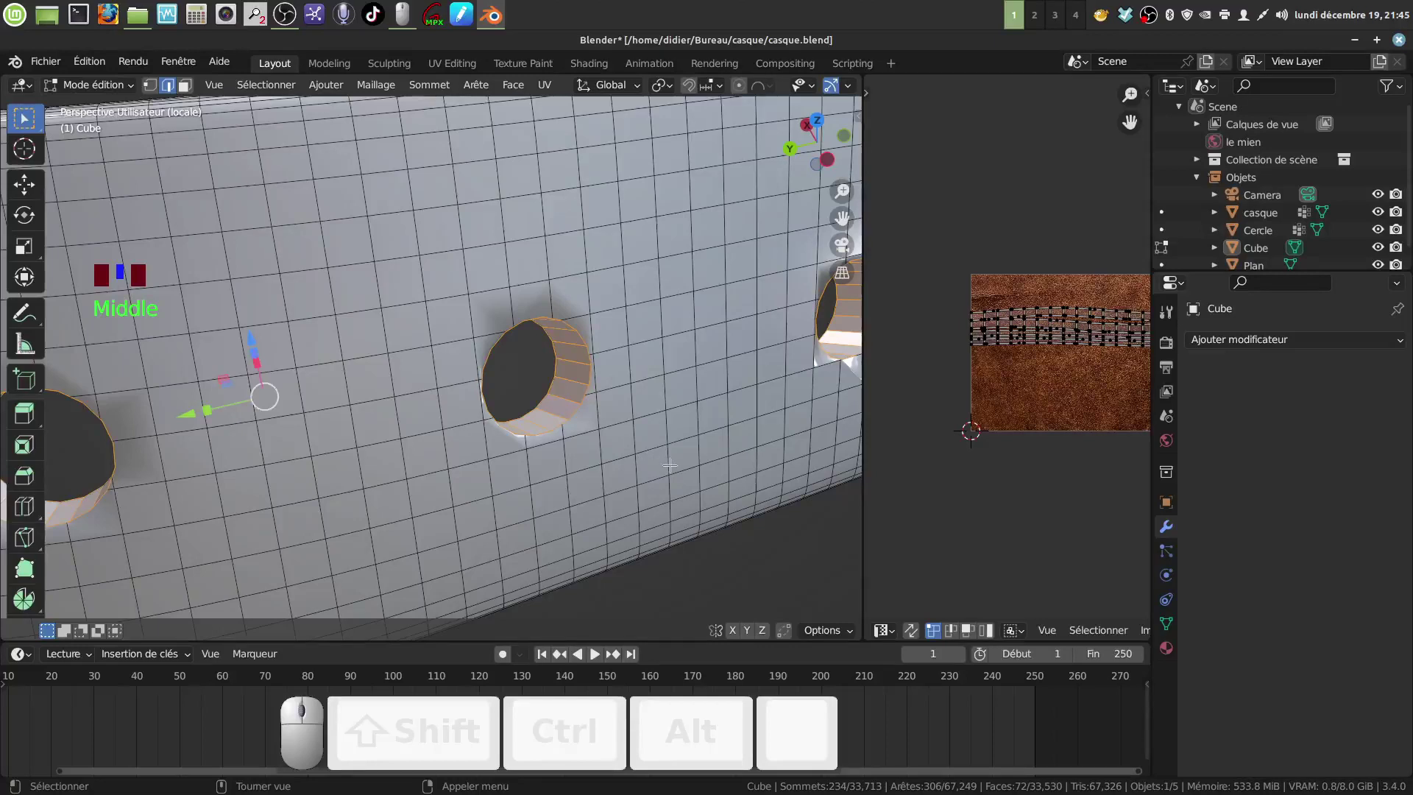
{"action": "key", "text": "i"}
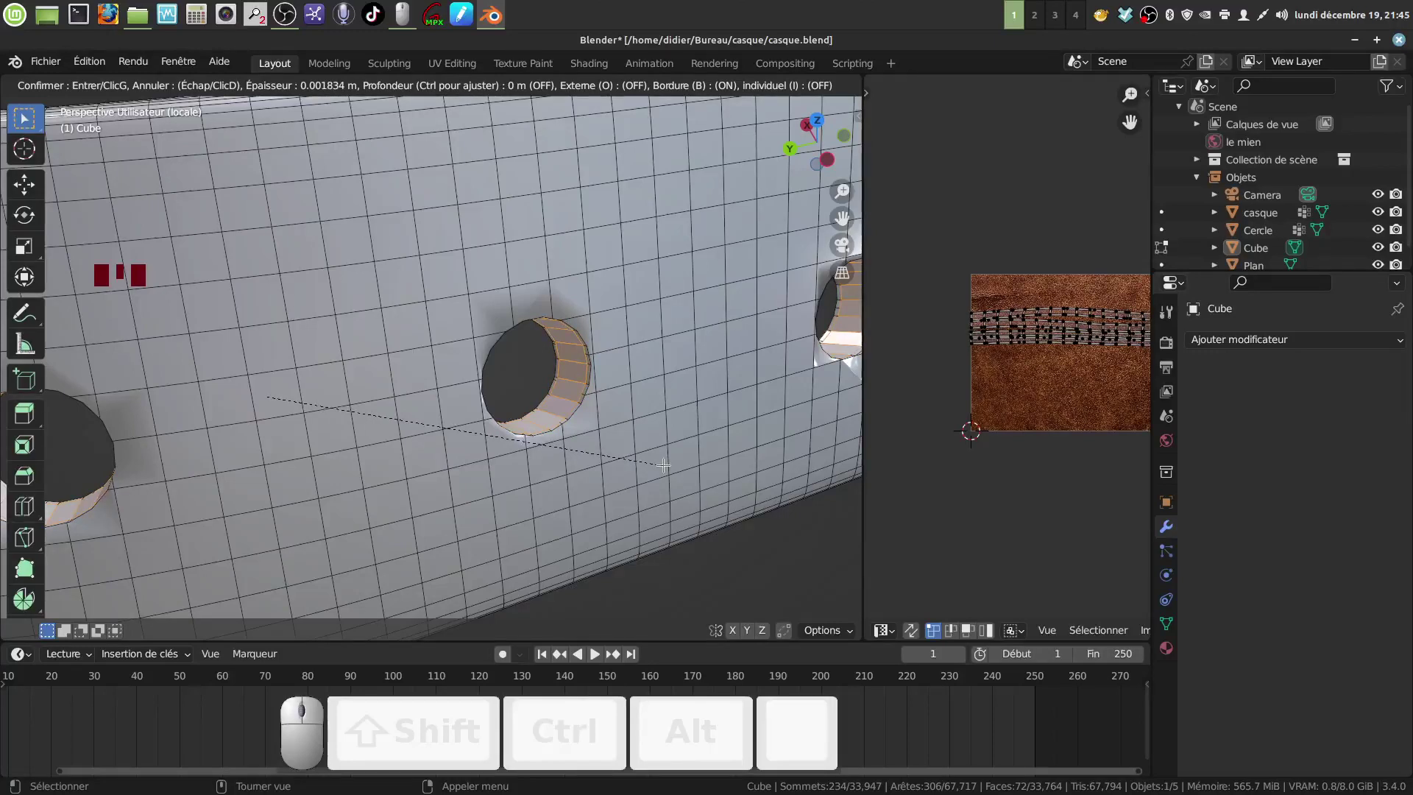
{"action": "left_click", "coordinate": [663, 465]}
{"action": "key", "text": "ctrl"}
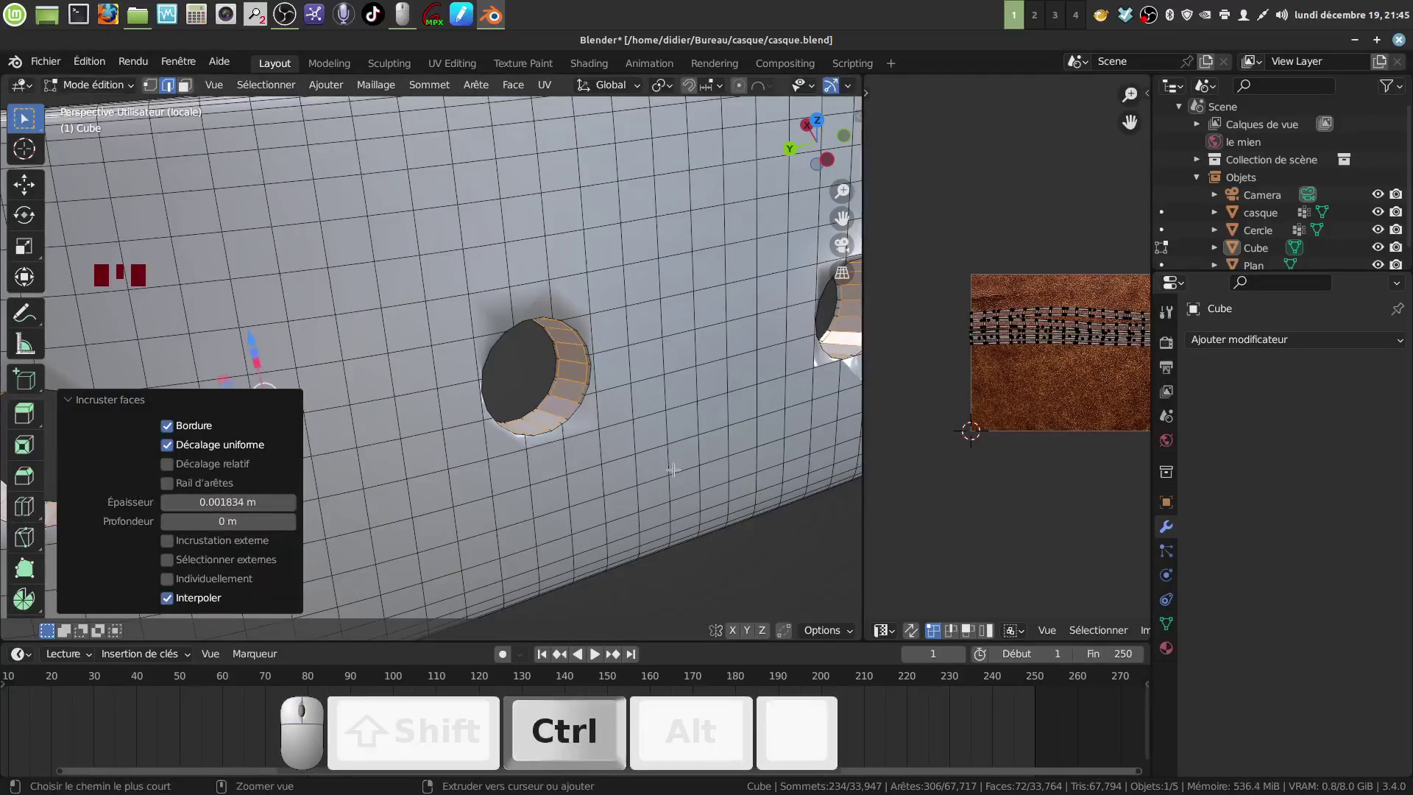
{"action": "key", "text": "ctrl+KP_Add"}
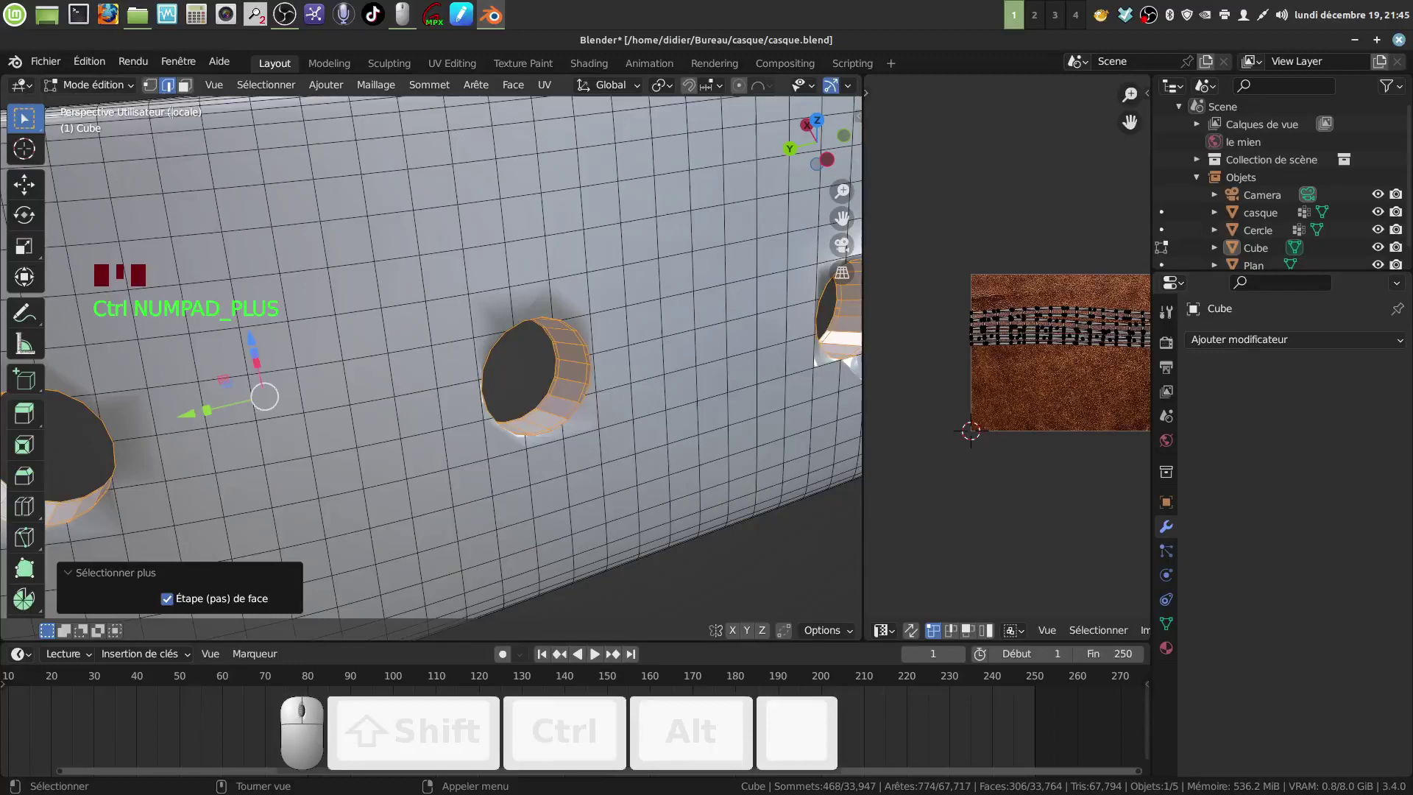
{"action": "left_click", "coordinate": [266, 84]}
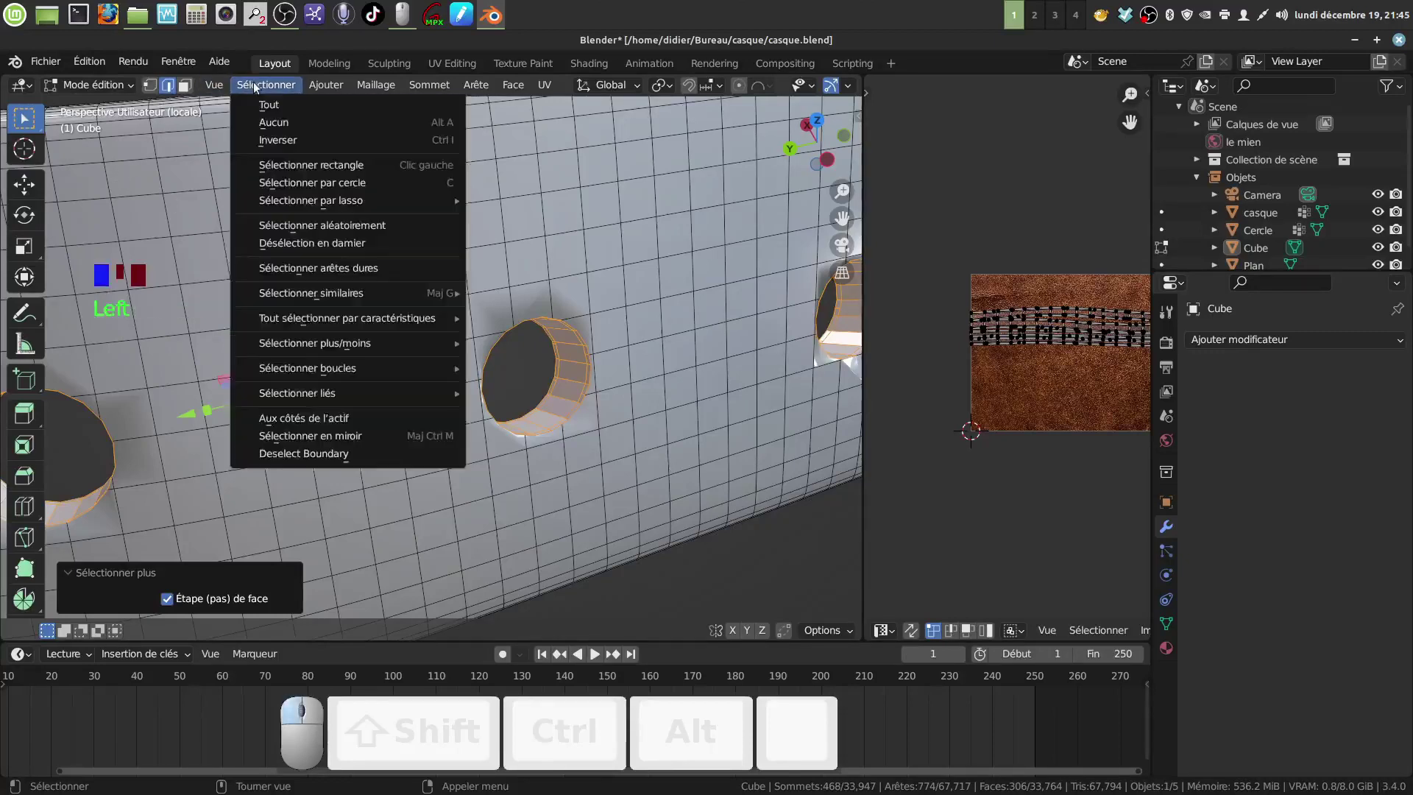
{"action": "left_click", "coordinate": [303, 142]}
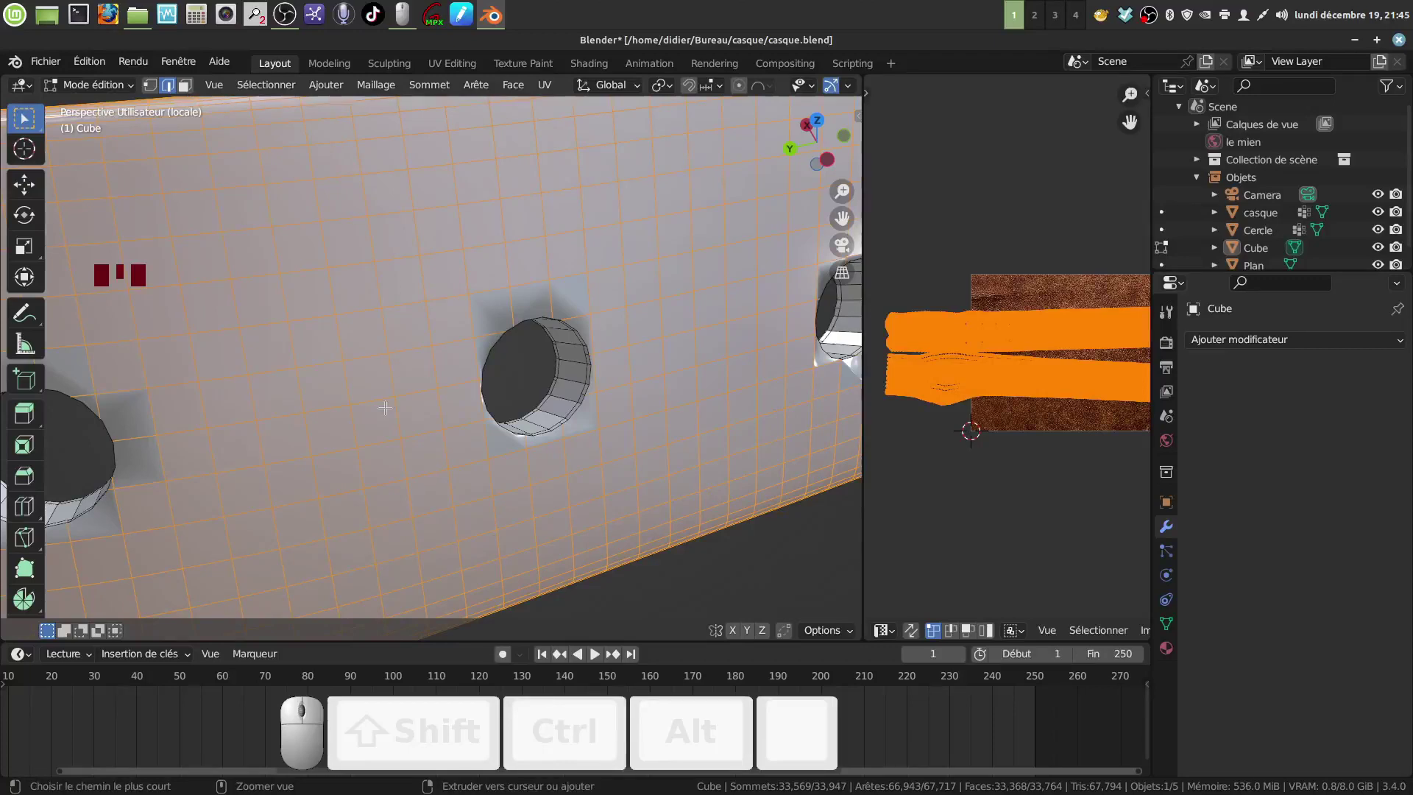
{"action": "key", "text": "ctrl+z"}
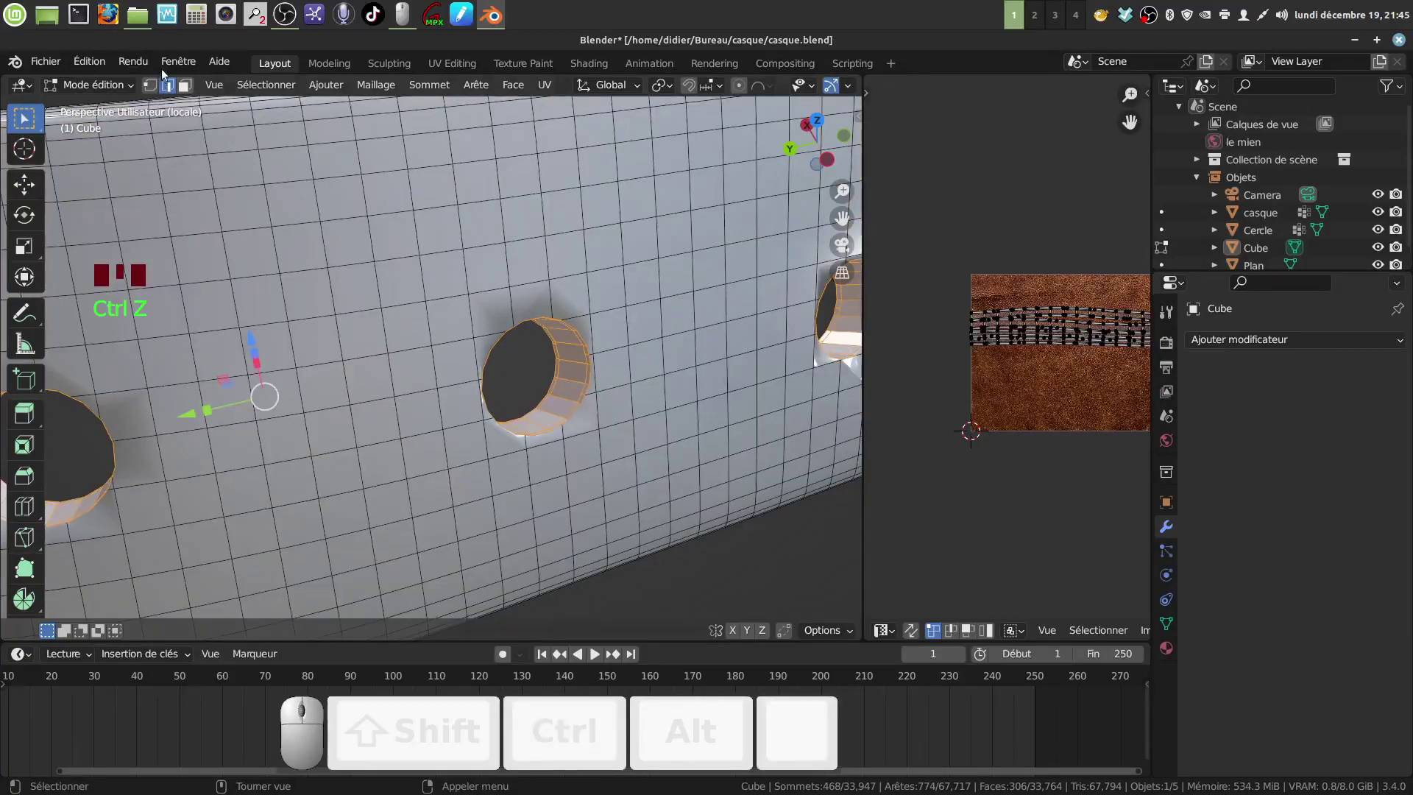
- Switch to face selection and invert it to select the strap surface instead of the hole walls
{"action": "left_click", "coordinate": [184, 85]}
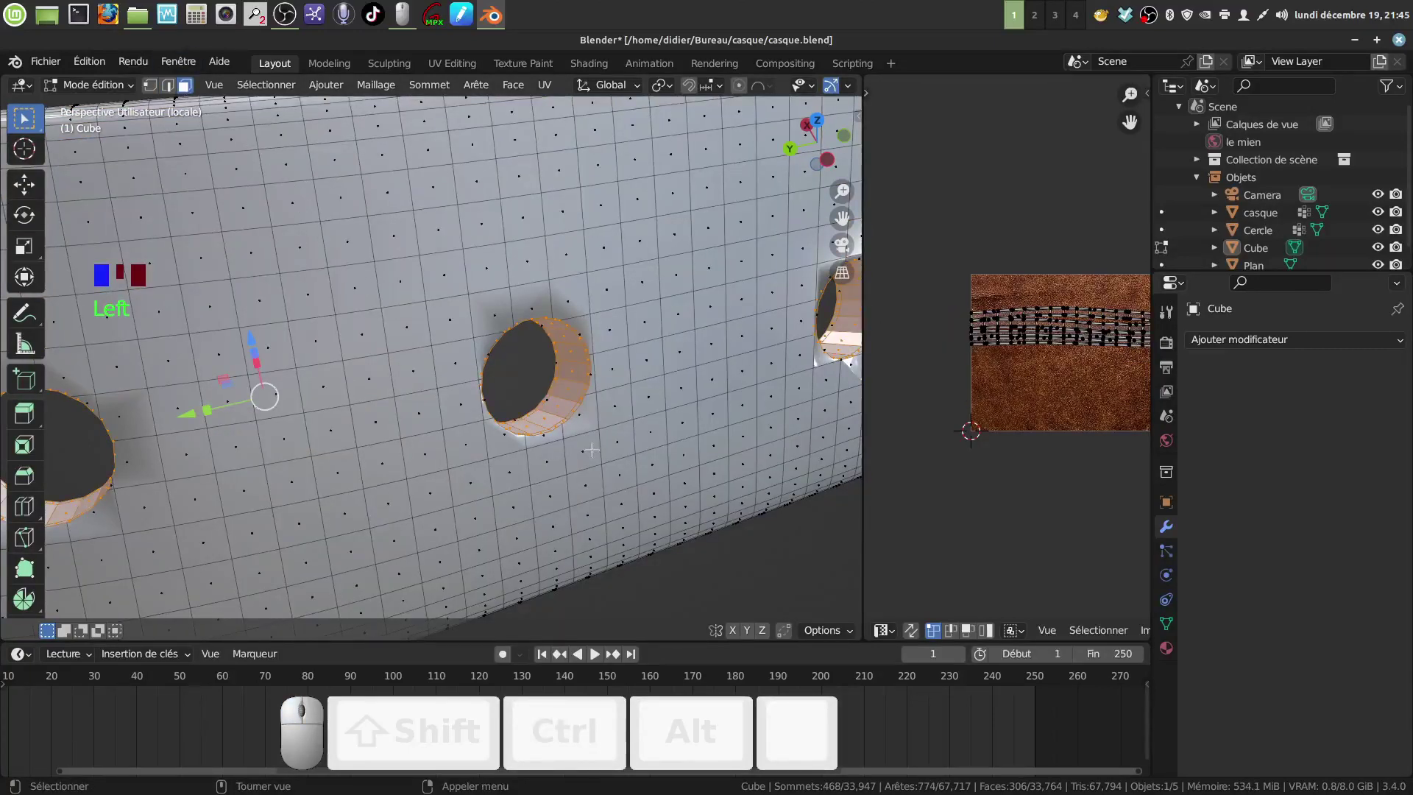
{"action": "left_click", "coordinate": [242, 85]}
{"action": "left_click", "coordinate": [298, 140]}
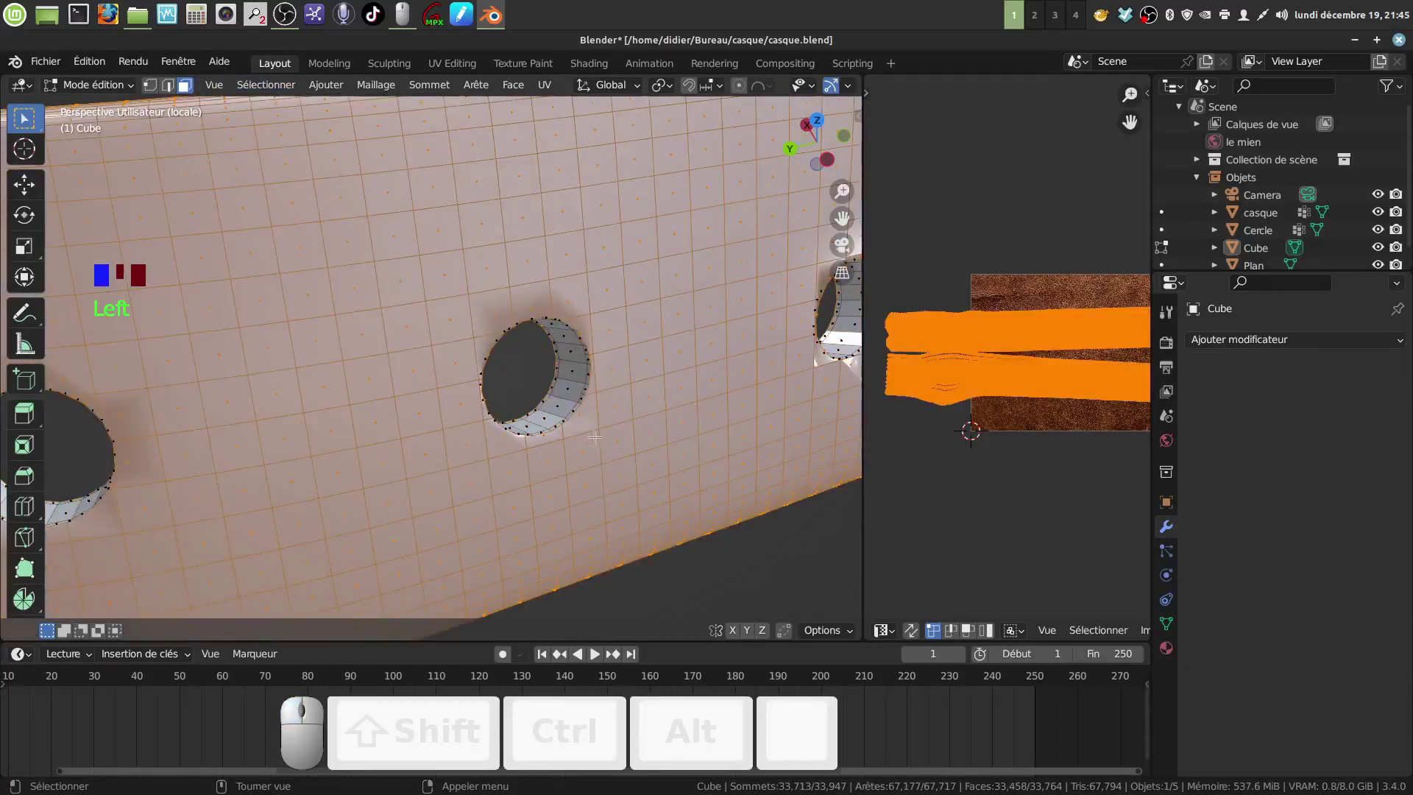
{"action": "scroll", "coordinate": [648, 464], "scroll_direction": "up", "scroll_amount": 1}
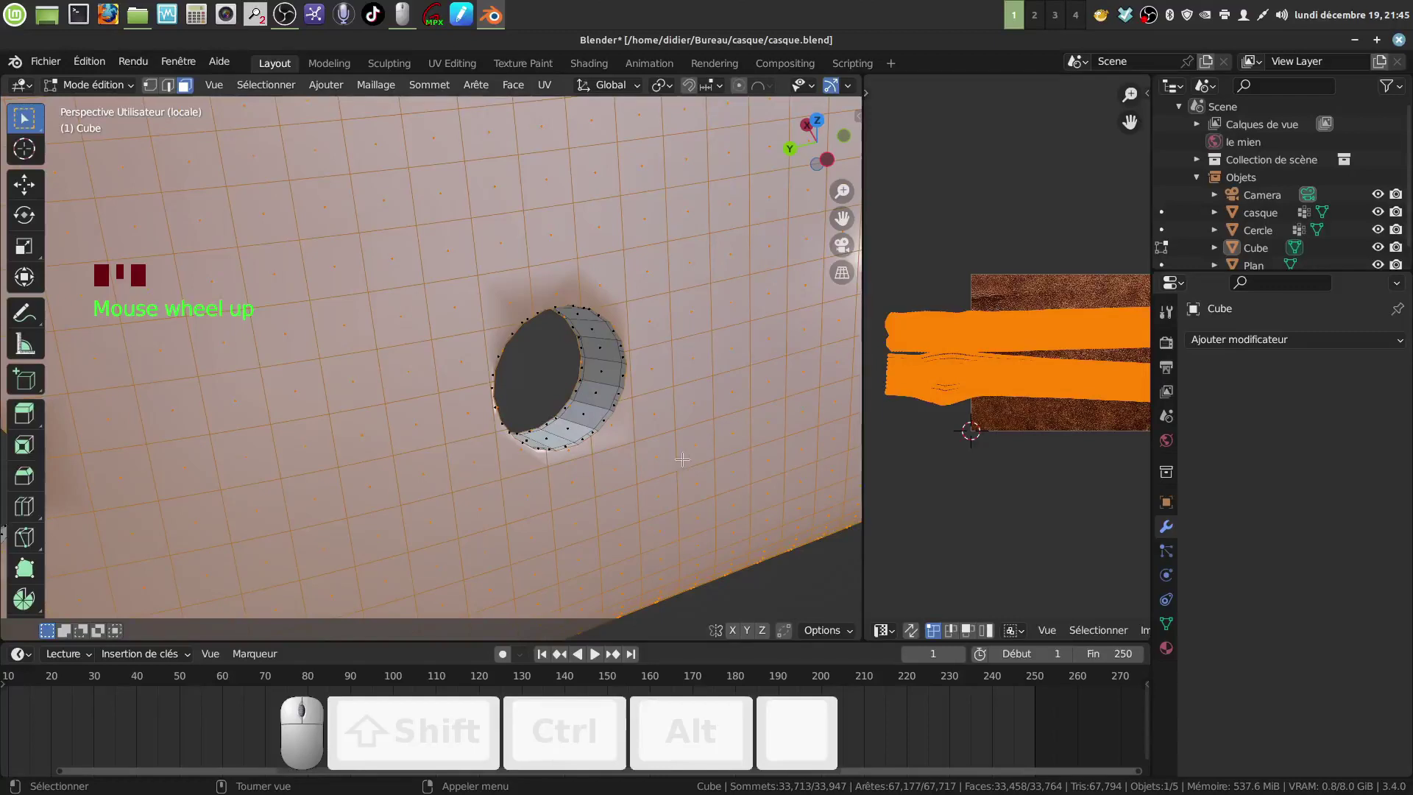
{"action": "key", "text": "i"}
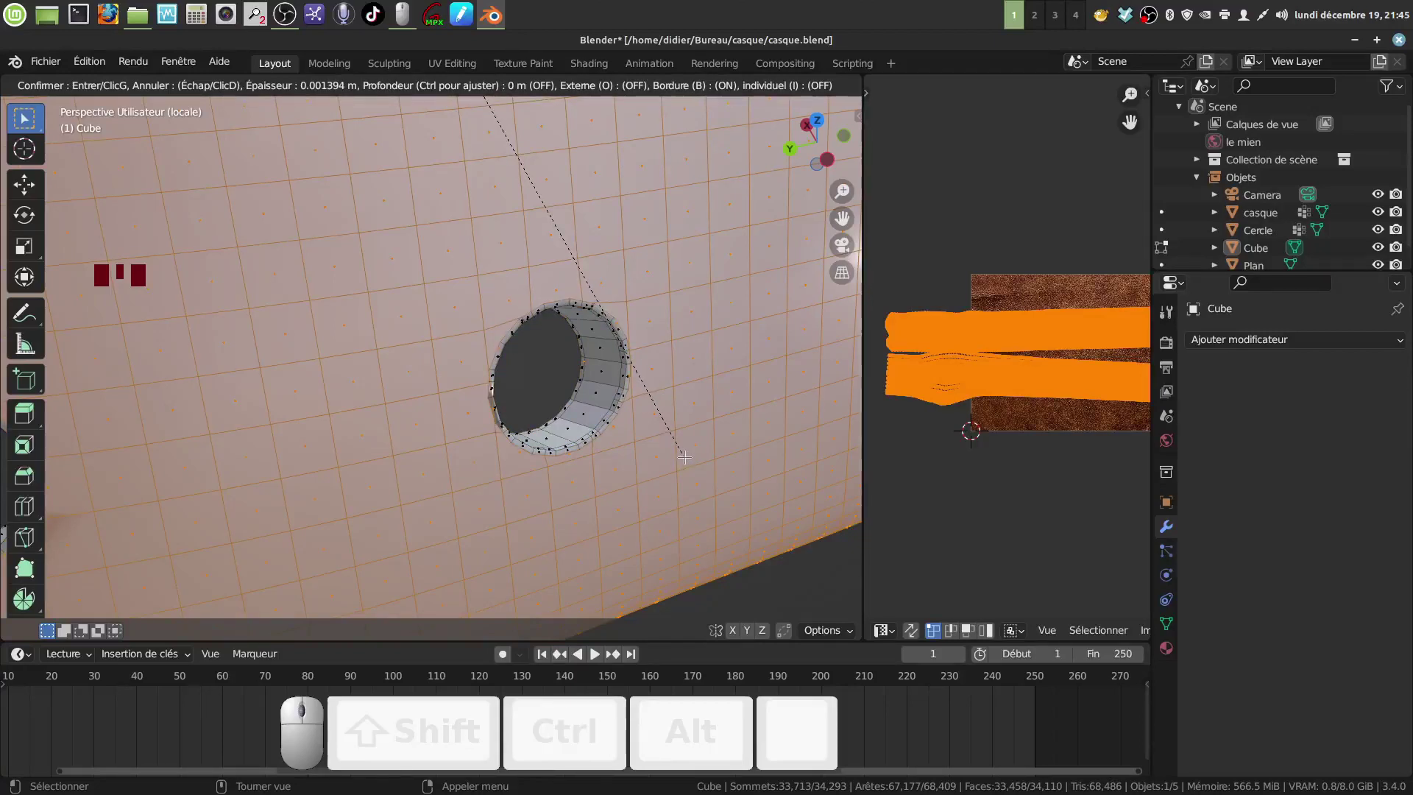
{"action": "left_click", "coordinate": [685, 457]}
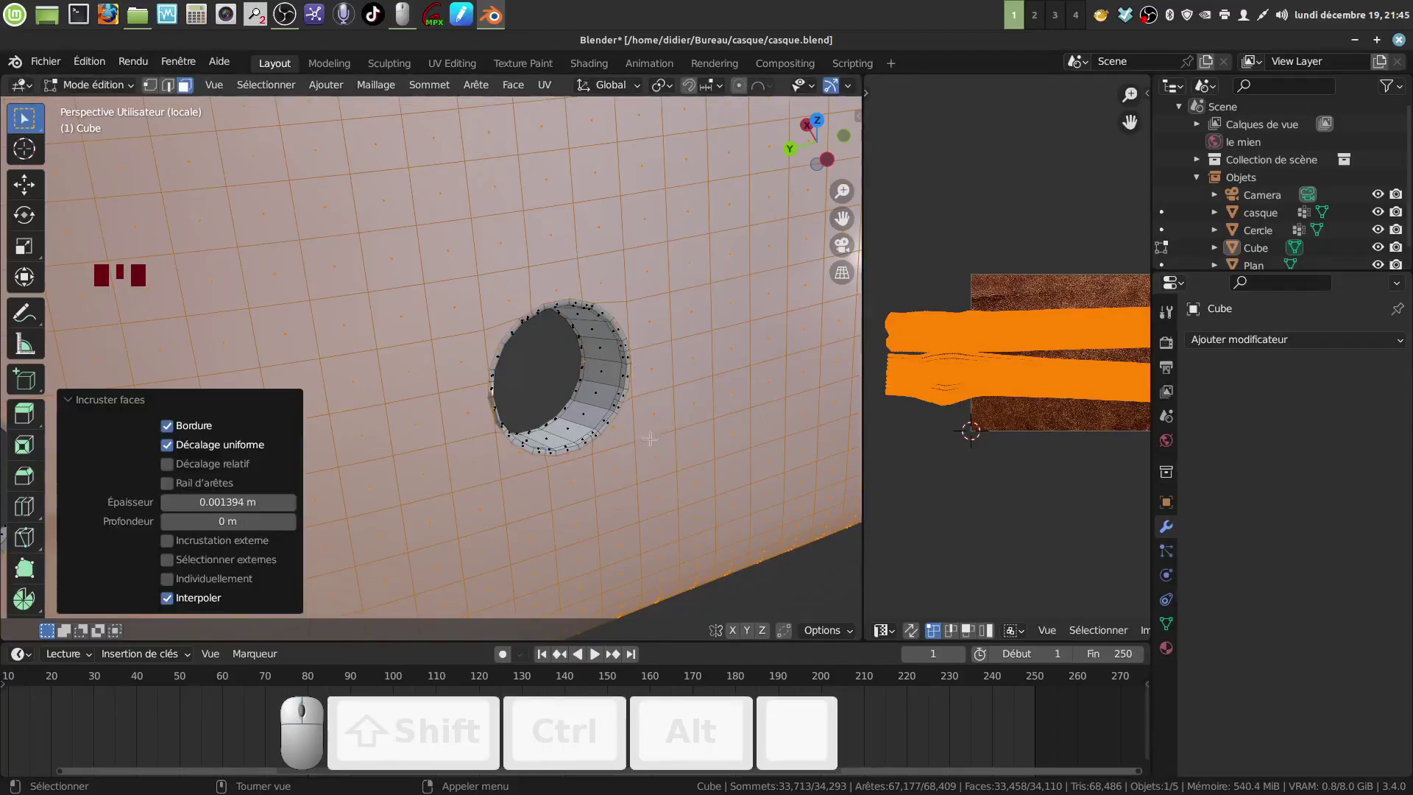
{"action": "key", "text": "ctrl+z"}
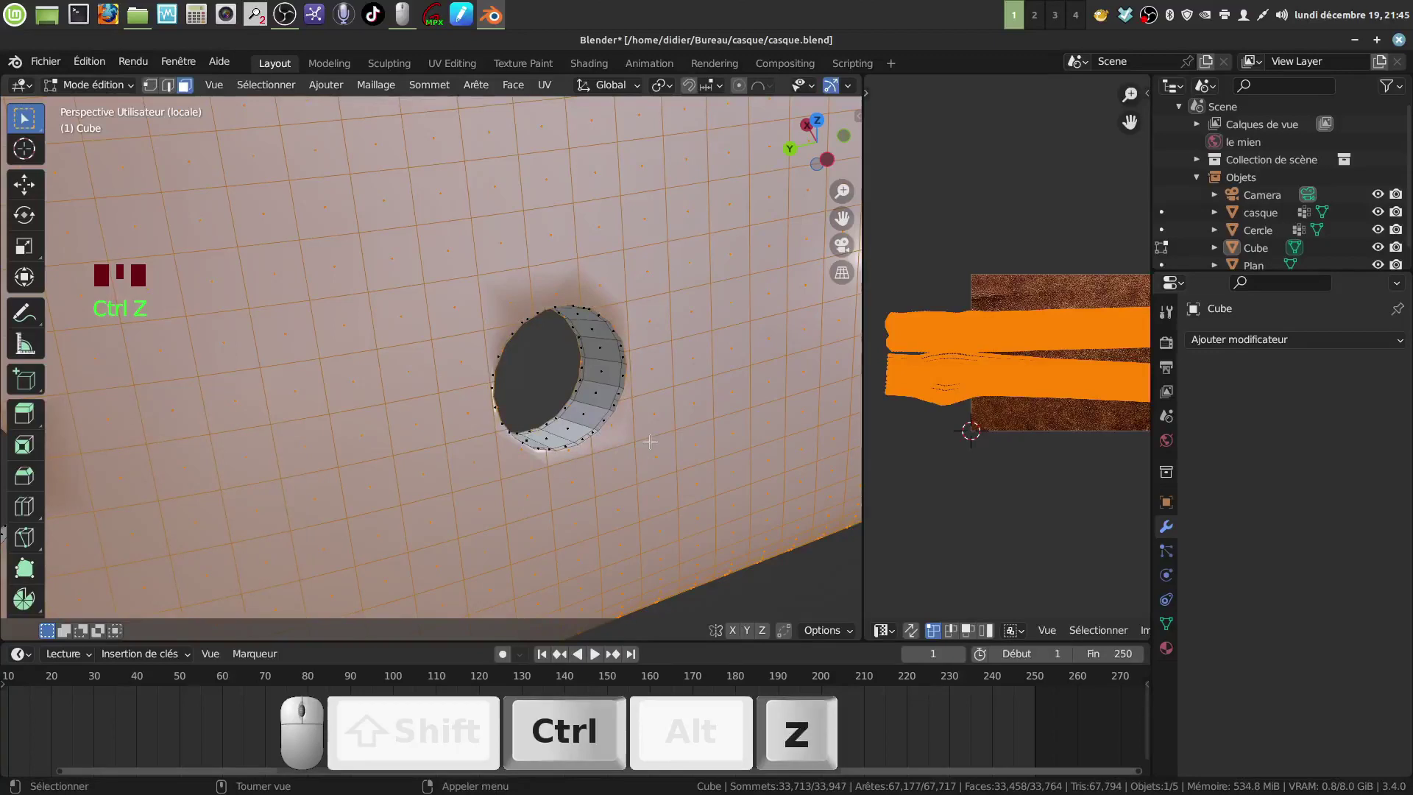
- Inset the selected strap surface by about 0.0006 m to support the hole rims, and leave edit mode
{"action": "key", "text": "i"}
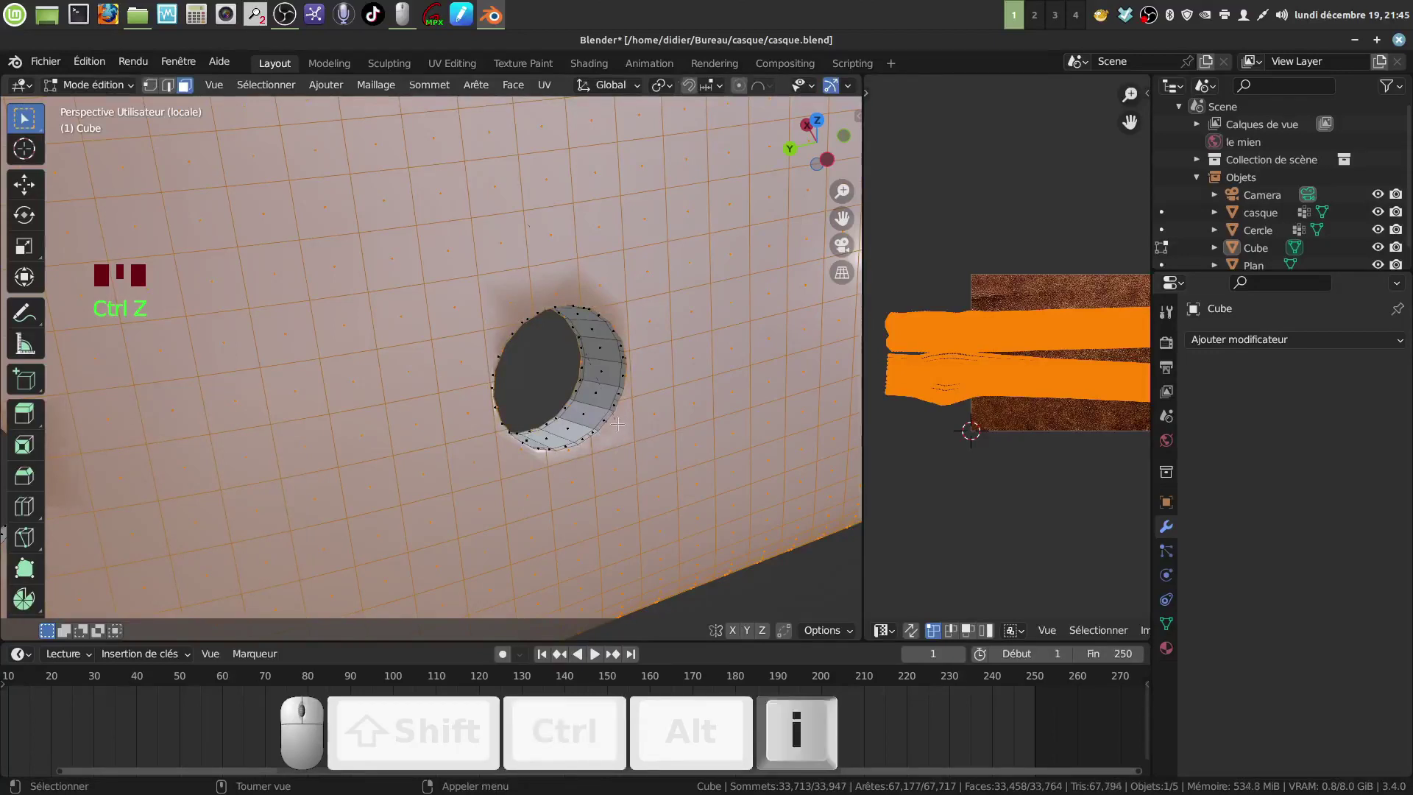
{"action": "key", "text": "shift"}
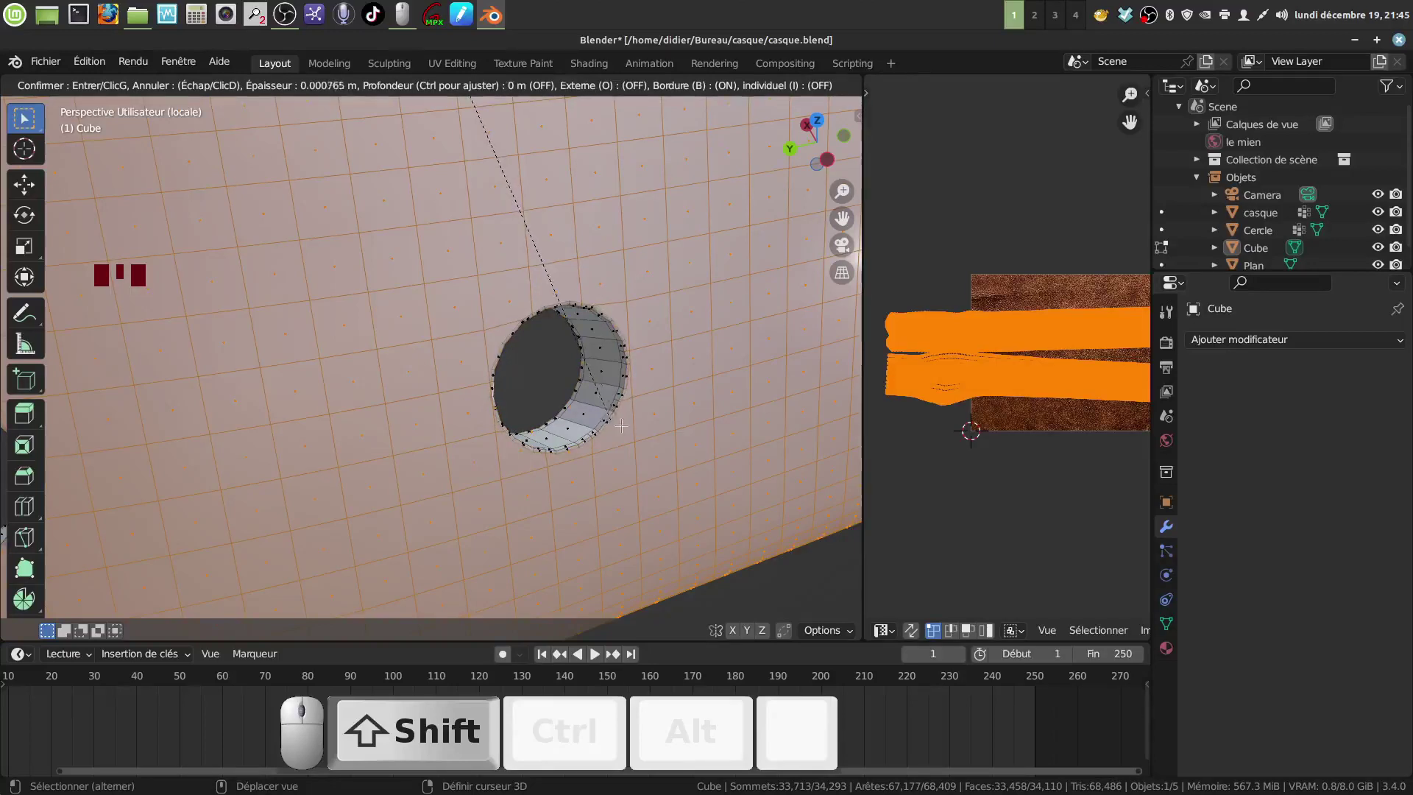
{"action": "left_click", "coordinate": [613, 421]}
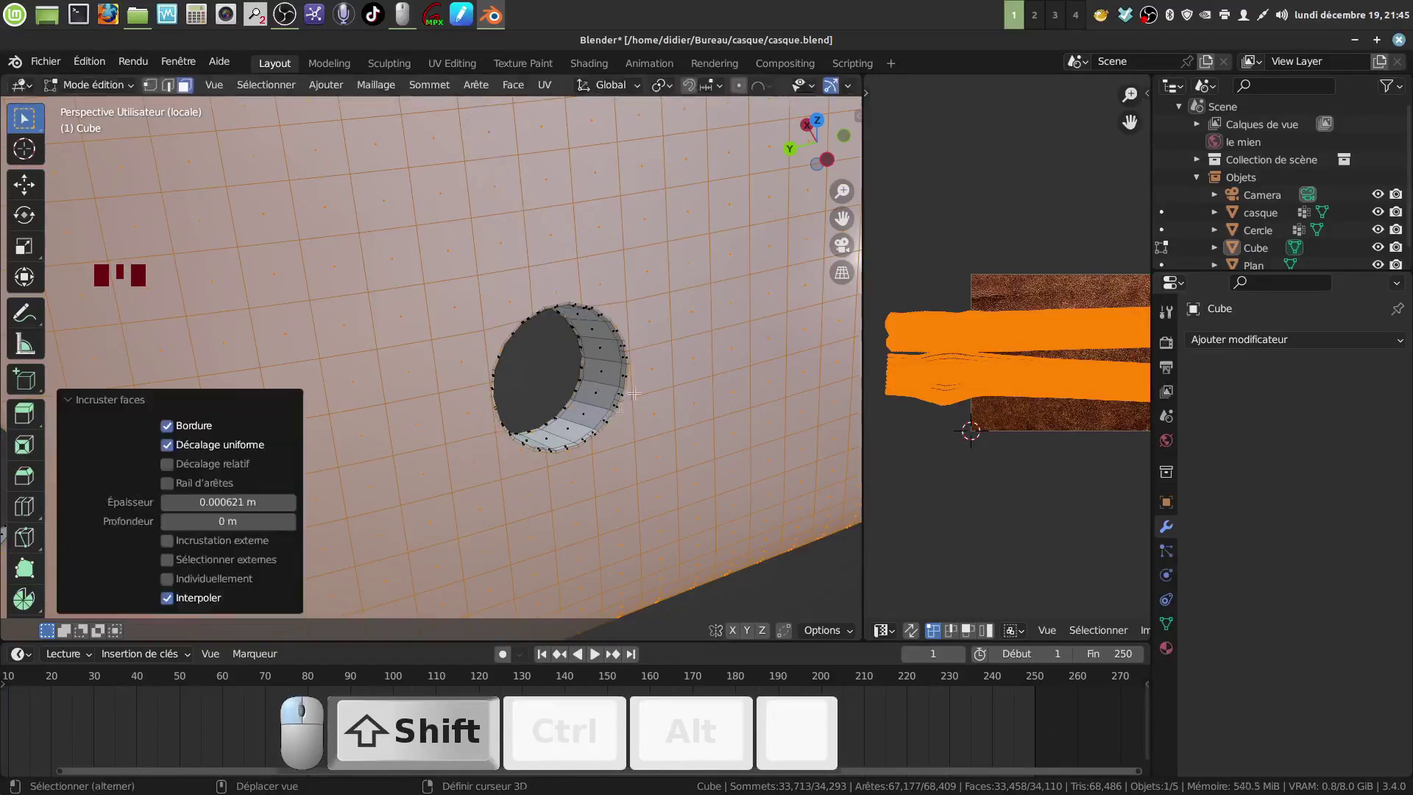
{"action": "scroll", "coordinate": [633, 442], "scroll_direction": "down", "scroll_amount": 8}
{"action": "mouse_move", "coordinate": [635, 467]}
{"action": "middle_mouse_down"}
{"action": "mouse_move", "coordinate": [563, 468]}
{"action": "mouse_move", "coordinate": [562, 435]}
{"action": "mouse_move", "coordinate": [561, 479]}
{"action": "mouse_move", "coordinate": [655, 453]}
{"action": "middle_mouse_up"}
{"action": "key", "text": "Tab"}
- Leave the isolated view and examine the strap, buckle and holes on the full helmet with rendered shading
{"action": "scroll", "coordinate": [523, 483], "scroll_direction": "down", "scroll_amount": 4}
{"action": "scroll", "coordinate": [542, 483], "scroll_direction": "down", "scroll_amount": 3}
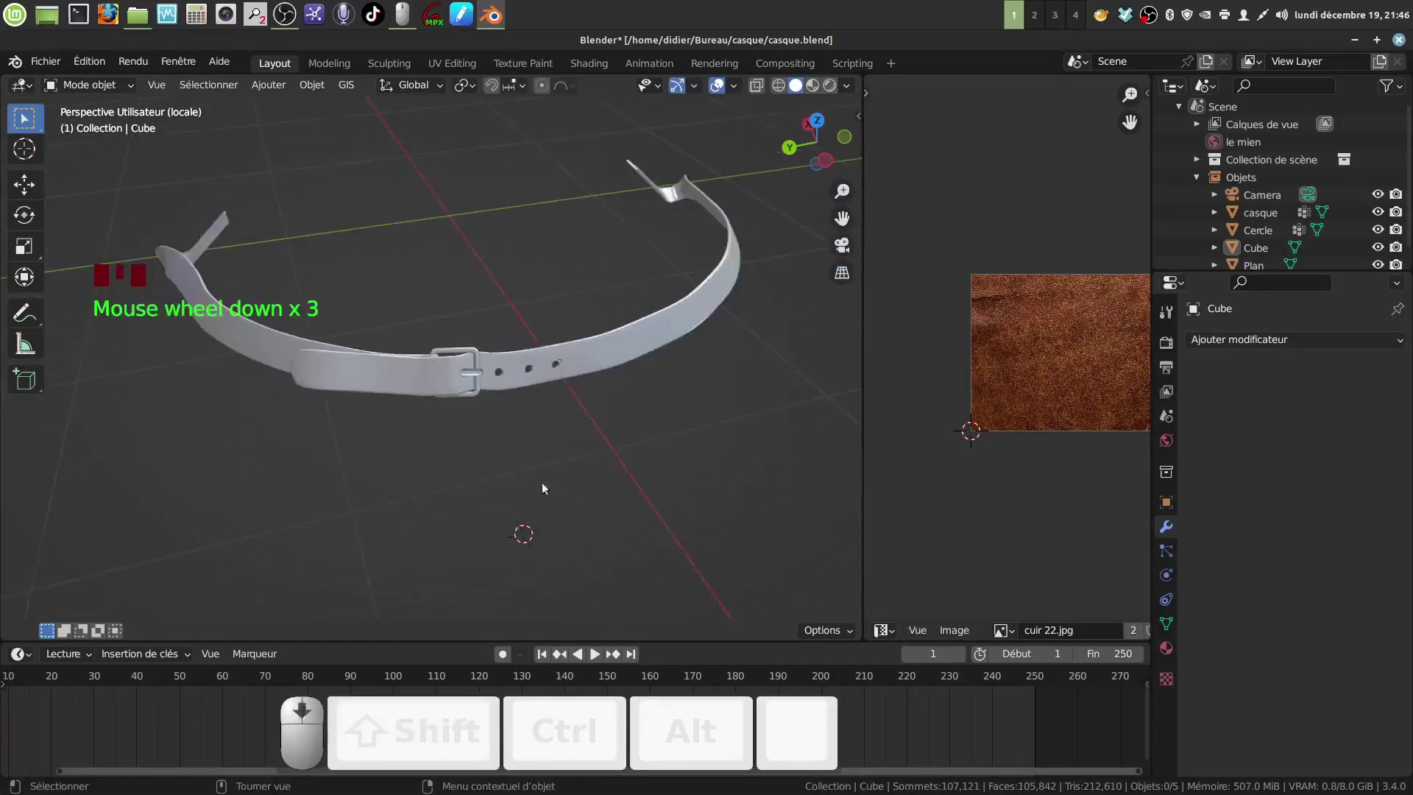
{"action": "middle_click_drag", "start_coordinate": [541, 483], "coordinate": [549, 507], "text": "shift"}
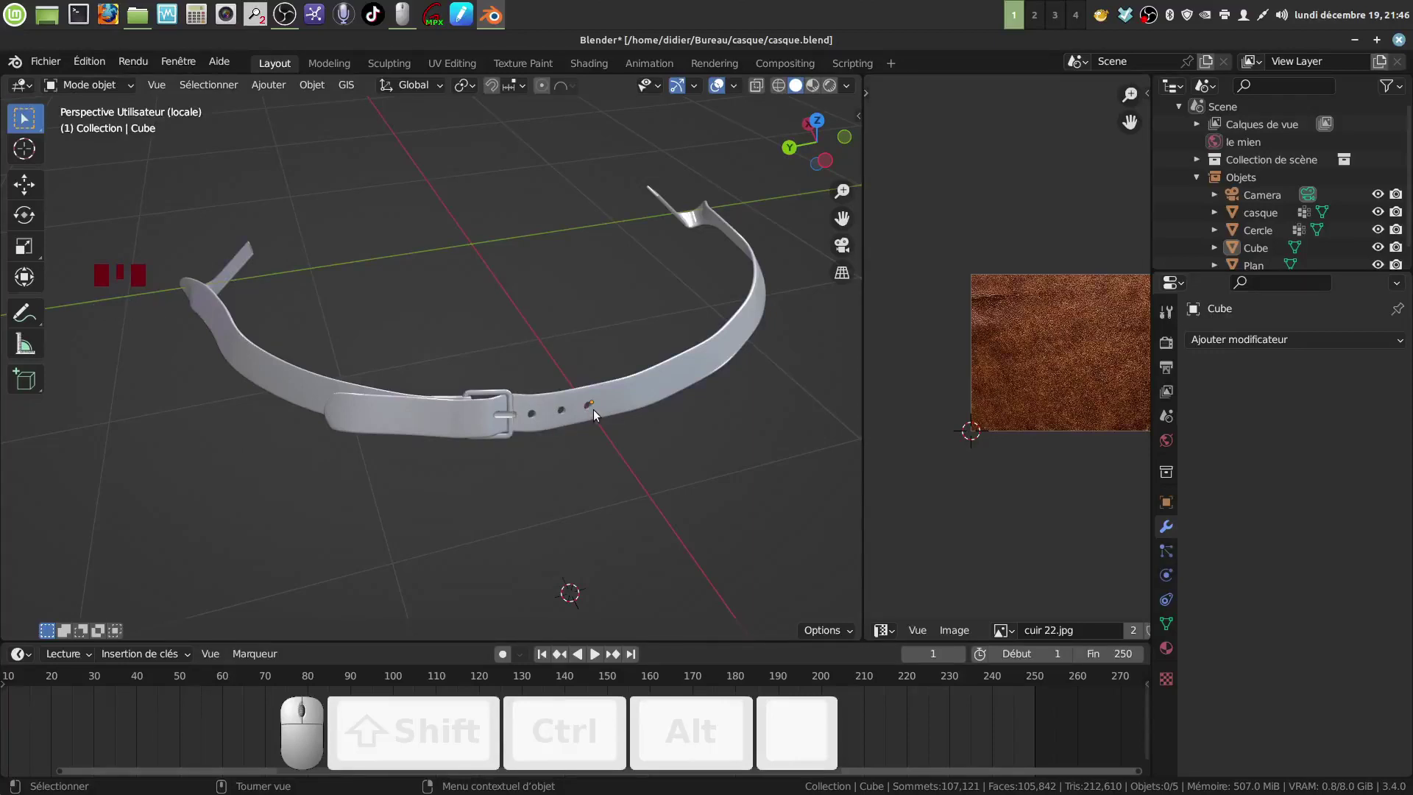
{"action": "key", "text": "KP_Divide"}
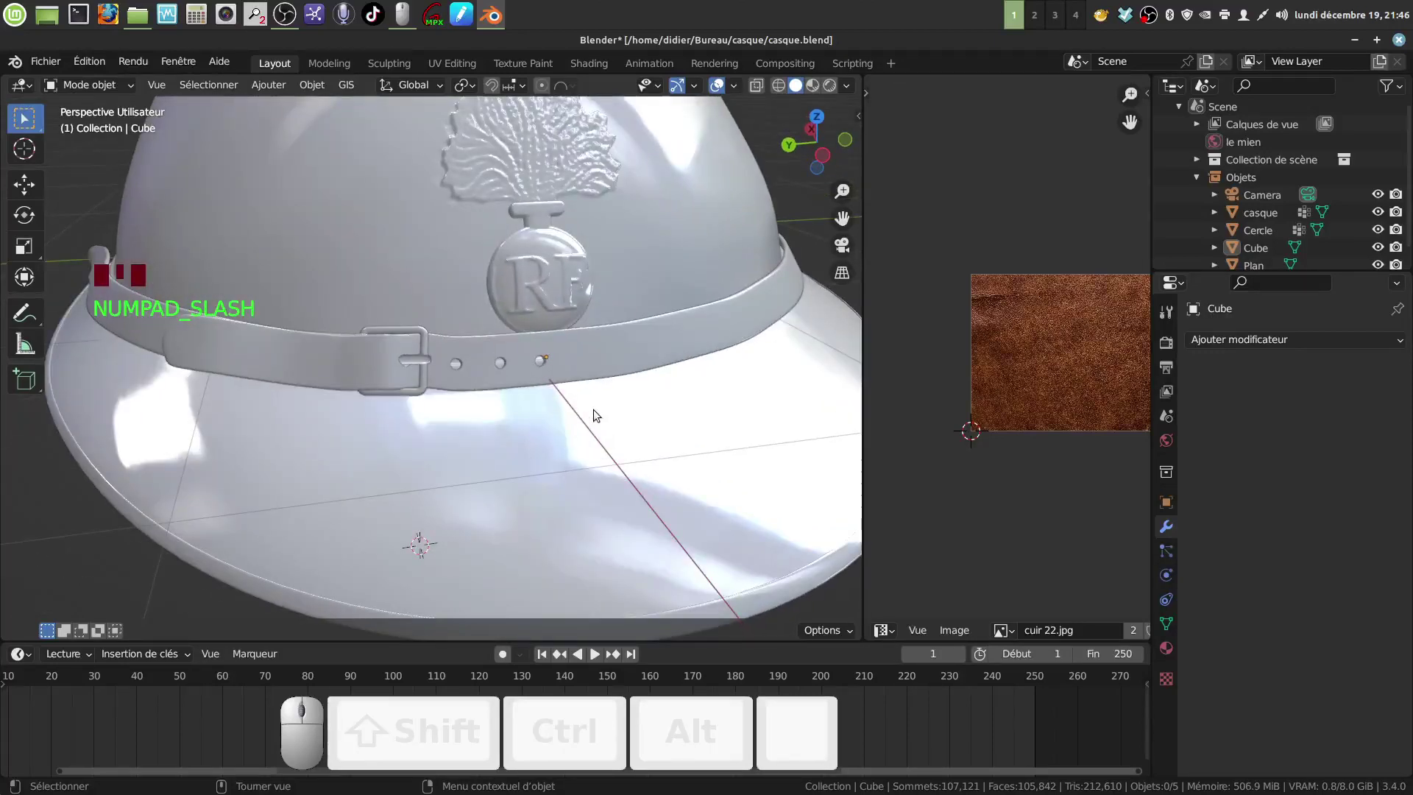
{"action": "scroll", "coordinate": [593, 410], "scroll_direction": "down", "scroll_amount": 4}
{"action": "left_click", "coordinate": [567, 475]}
{"action": "mouse_move", "coordinate": [567, 501]}
{"action": "middle_mouse_down"}
{"action": "mouse_move", "coordinate": [641, 448]}
{"action": "mouse_move", "coordinate": [559, 486]}
{"action": "mouse_move", "coordinate": [658, 293]}
{"action": "mouse_move", "coordinate": [537, 338]}
{"action": "mouse_move", "coordinate": [561, 357]}
{"action": "mouse_move", "coordinate": [536, 413]}
{"action": "mouse_move", "coordinate": [605, 403]}
{"action": "mouse_move", "coordinate": [629, 365]}
{"action": "mouse_move", "coordinate": [537, 386]}
{"action": "mouse_move", "coordinate": [511, 337]}
{"action": "mouse_move", "coordinate": [514, 200]}
{"action": "mouse_move", "coordinate": [602, 221]}
{"action": "mouse_move", "coordinate": [629, 276]}
{"action": "mouse_move", "coordinate": [568, 404]}
{"action": "mouse_move", "coordinate": [501, 386]}
{"action": "mouse_move", "coordinate": [489, 422]}
{"action": "mouse_move", "coordinate": [558, 389]}
{"action": "mouse_move", "coordinate": [528, 383]}
{"action": "mouse_move", "coordinate": [582, 312]}
{"action": "mouse_move", "coordinate": [471, 437]}
{"action": "mouse_move", "coordinate": [584, 370]}
{"action": "mouse_move", "coordinate": [664, 356]}
{"action": "mouse_move", "coordinate": [523, 425]}
{"action": "mouse_move", "coordinate": [573, 411]}
{"action": "mouse_move", "coordinate": [462, 517]}
{"action": "mouse_move", "coordinate": [457, 397]}
{"action": "mouse_move", "coordinate": [473, 458]}
{"action": "mouse_move", "coordinate": [519, 464]}
{"action": "mouse_move", "coordinate": [462, 369]}
{"action": "middle_mouse_up"}
{"action": "left_click", "coordinate": [828, 86]}
{"action": "scroll", "coordinate": [544, 408], "scroll_direction": "up", "scroll_amount": 3}
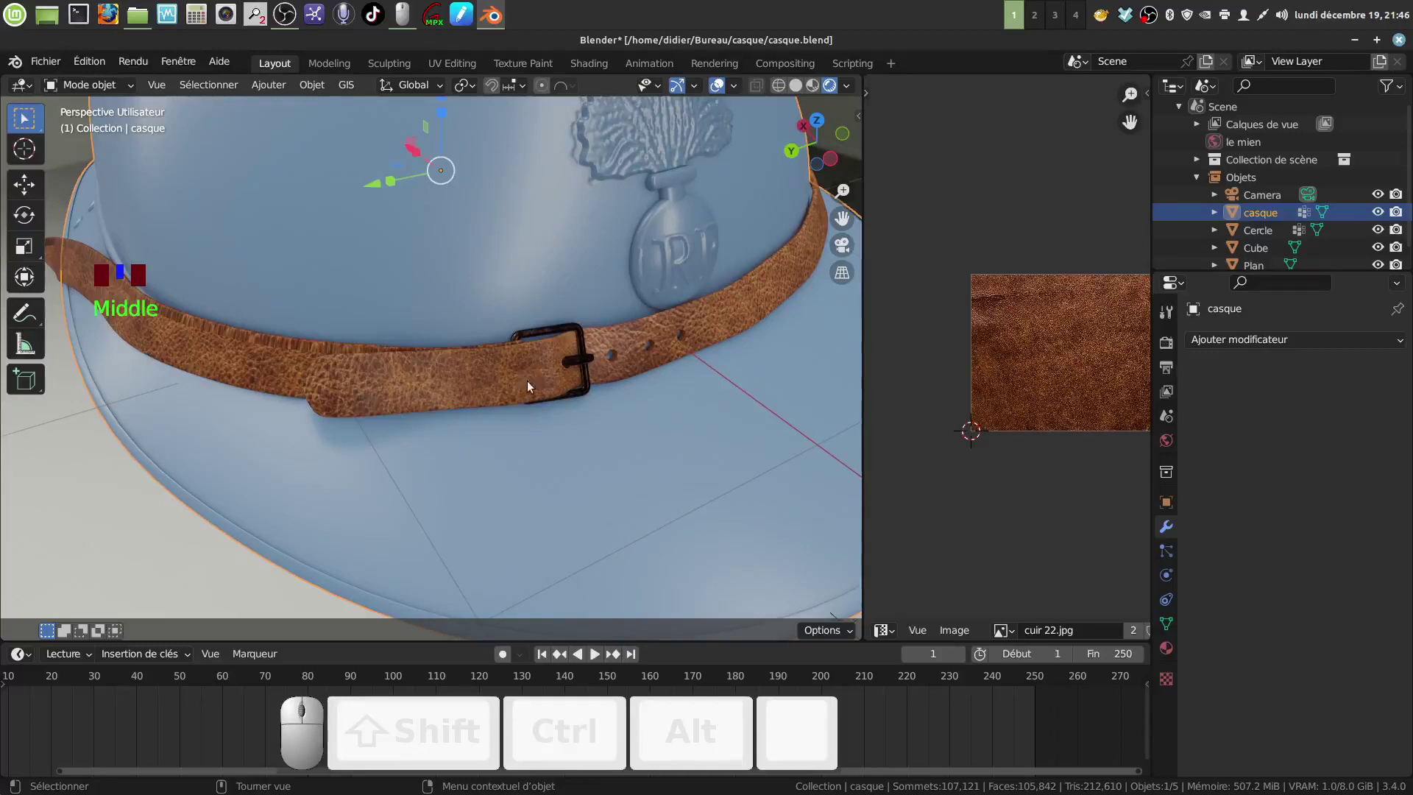
- Isolate the leather strap from the rest of the helmet and return the viewport to solid shading
{"action": "left_click", "coordinate": [601, 342]}
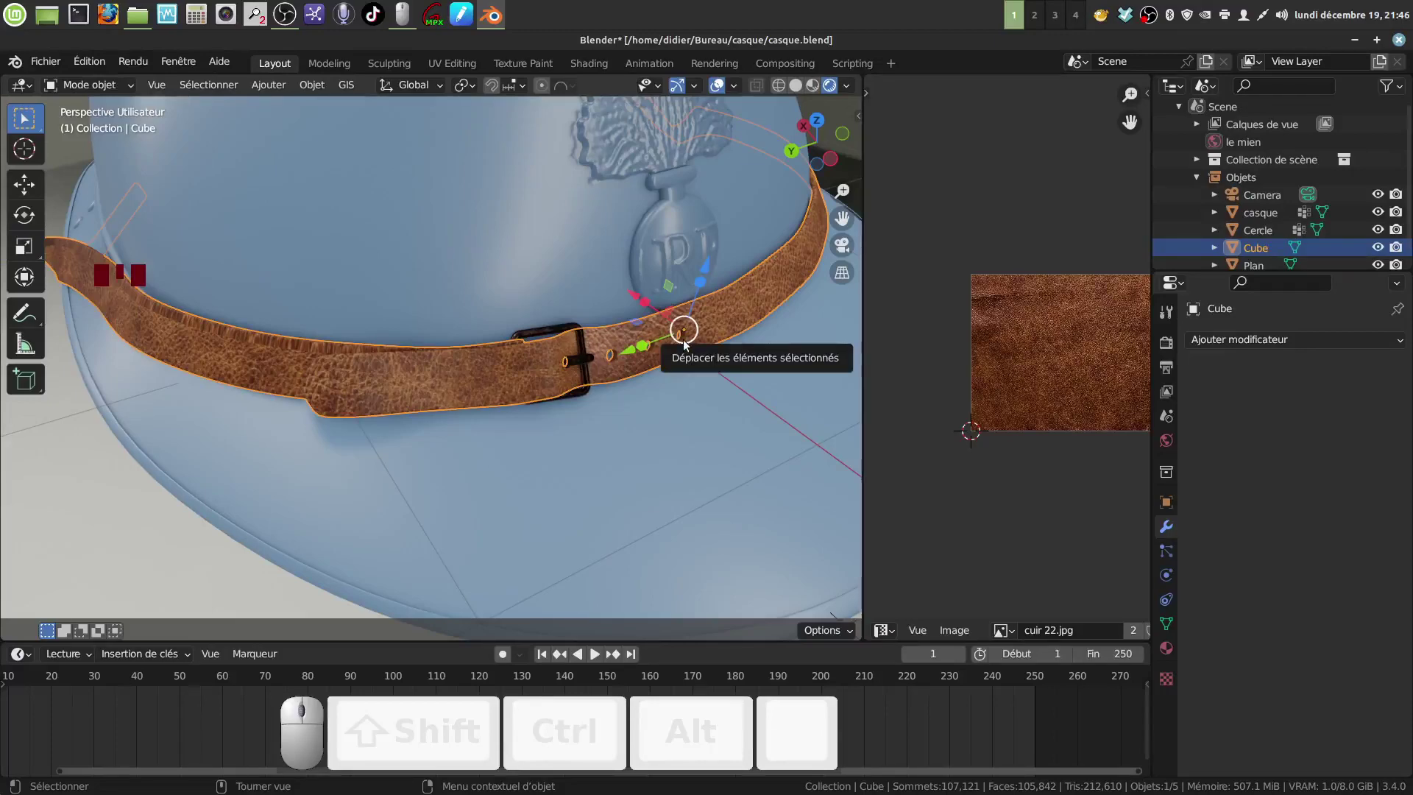
{"action": "key", "text": "KP_Divide"}
{"action": "scroll", "coordinate": [552, 346], "scroll_direction": "up", "scroll_amount": 6}
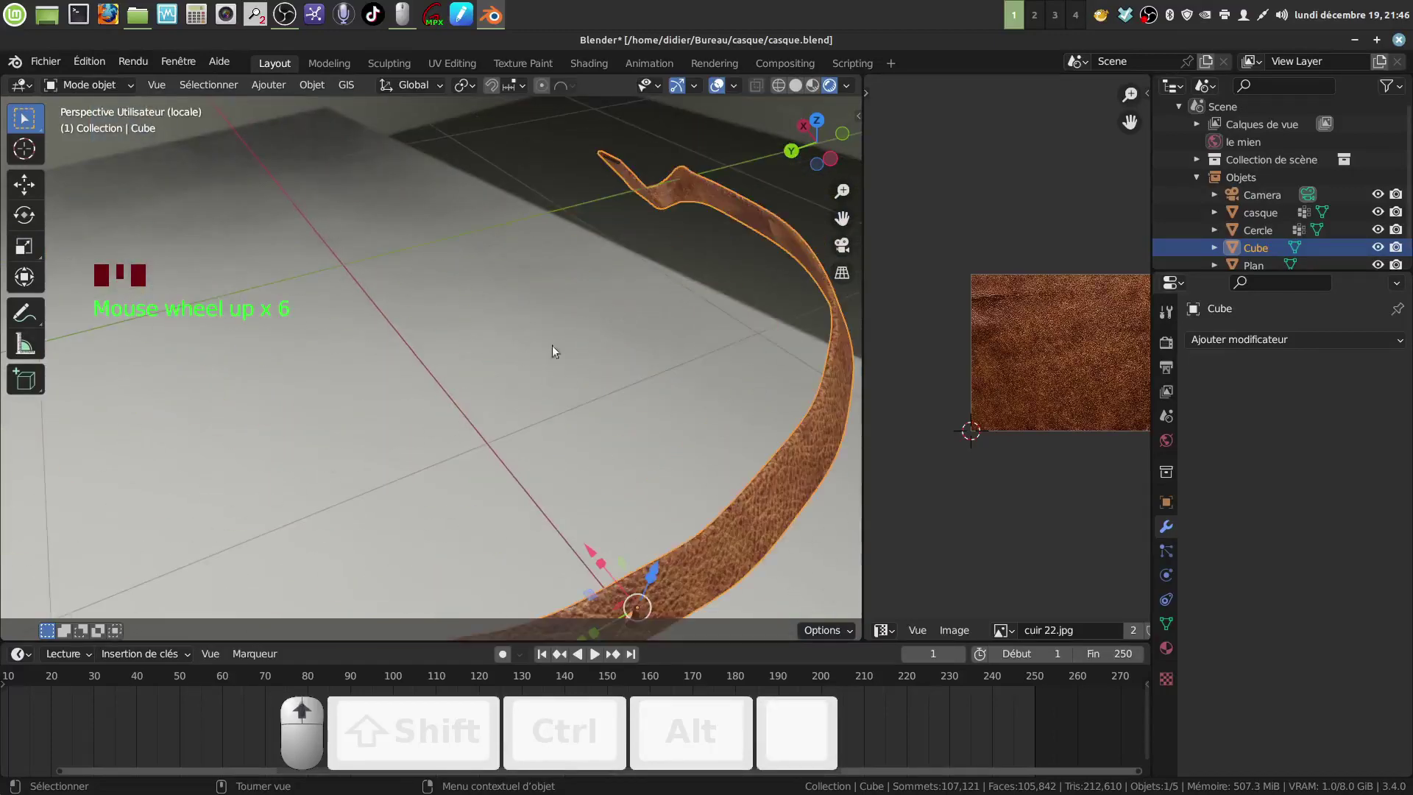
{"action": "middle_click_drag", "start_coordinate": [552, 346], "coordinate": [450, 390], "text": "shift"}
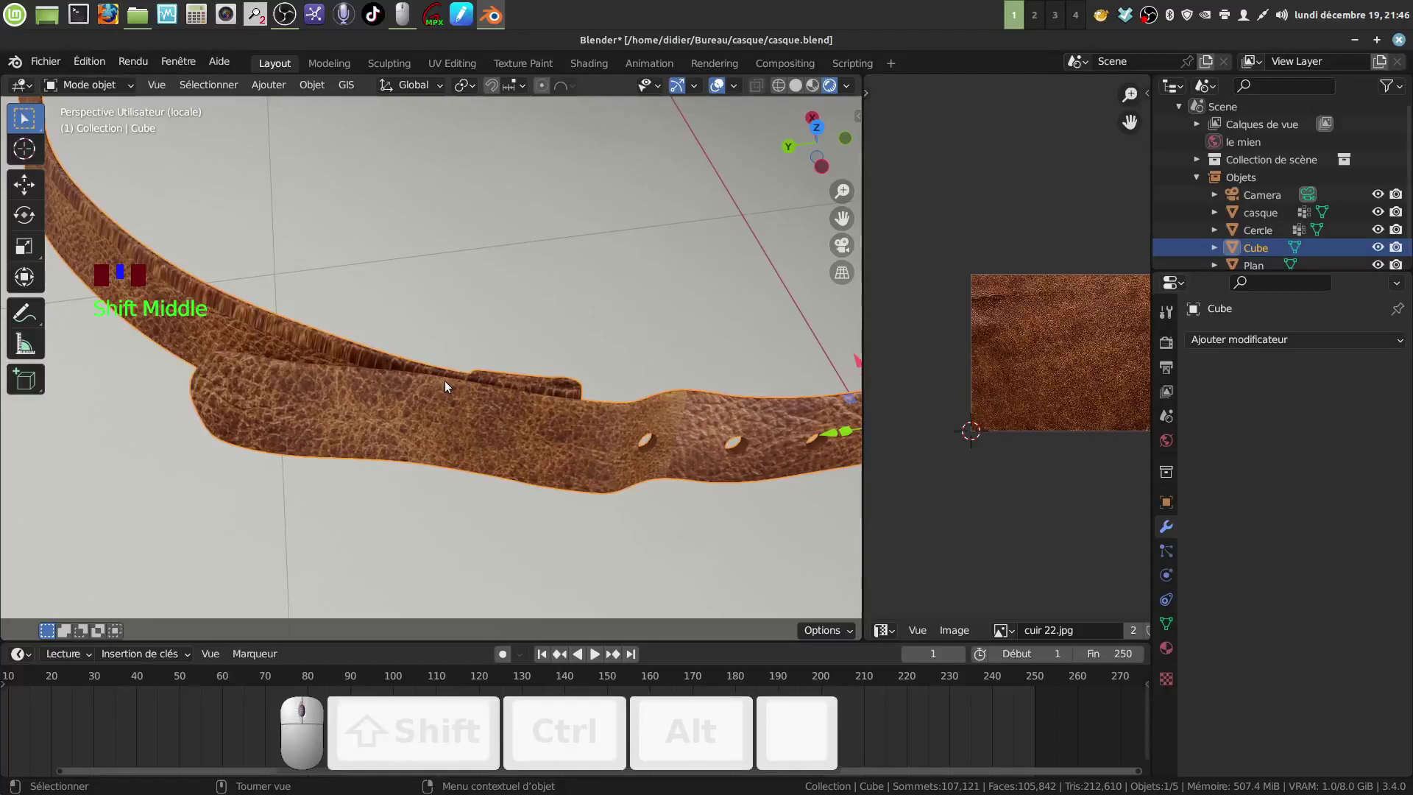
{"action": "left_click", "coordinate": [796, 85]}
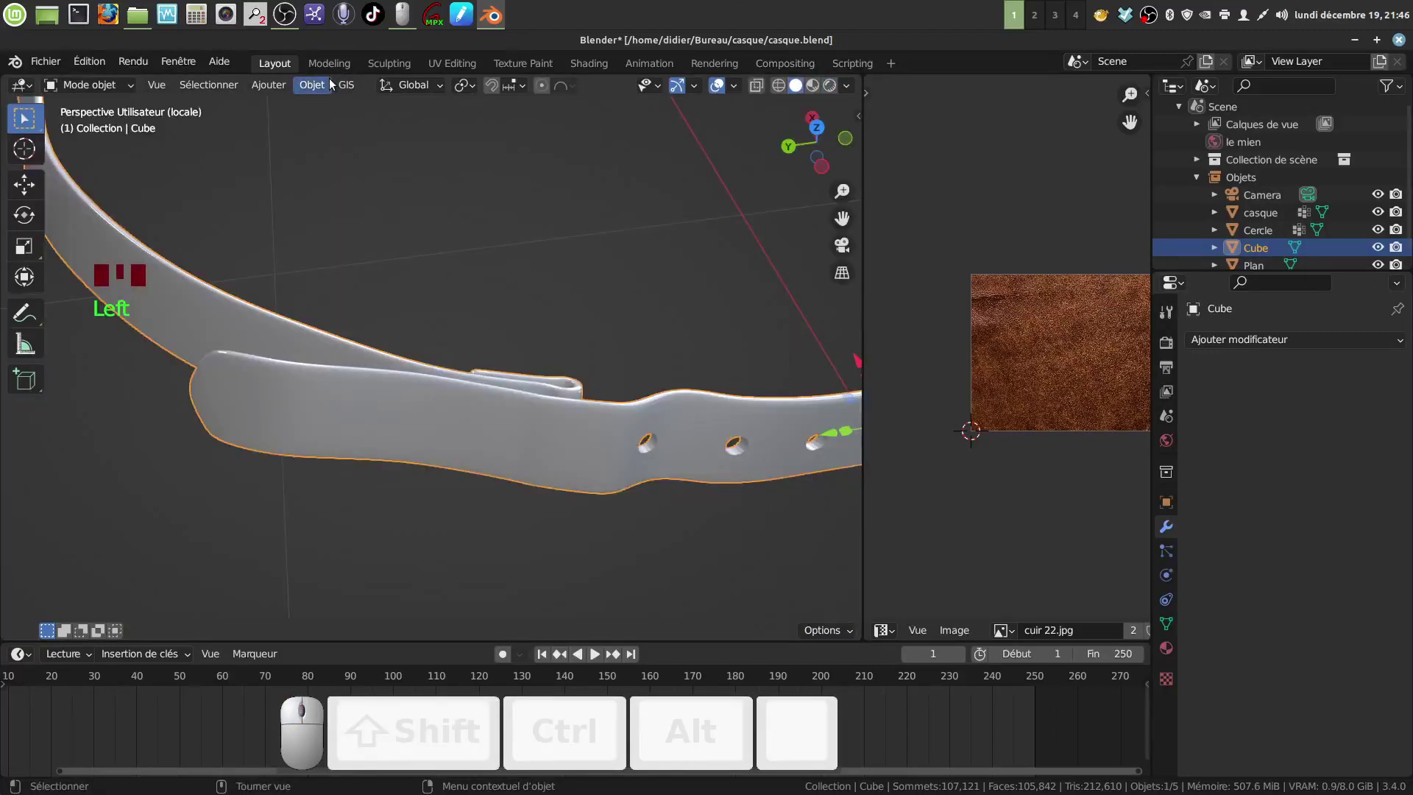
- Add a cube mesh in front of the strap and scale it down uniformly in edit mode to about half size
{"action": "left_click", "coordinate": [278, 89]}
{"action": "mouse_move", "coordinate": [332, 105]}
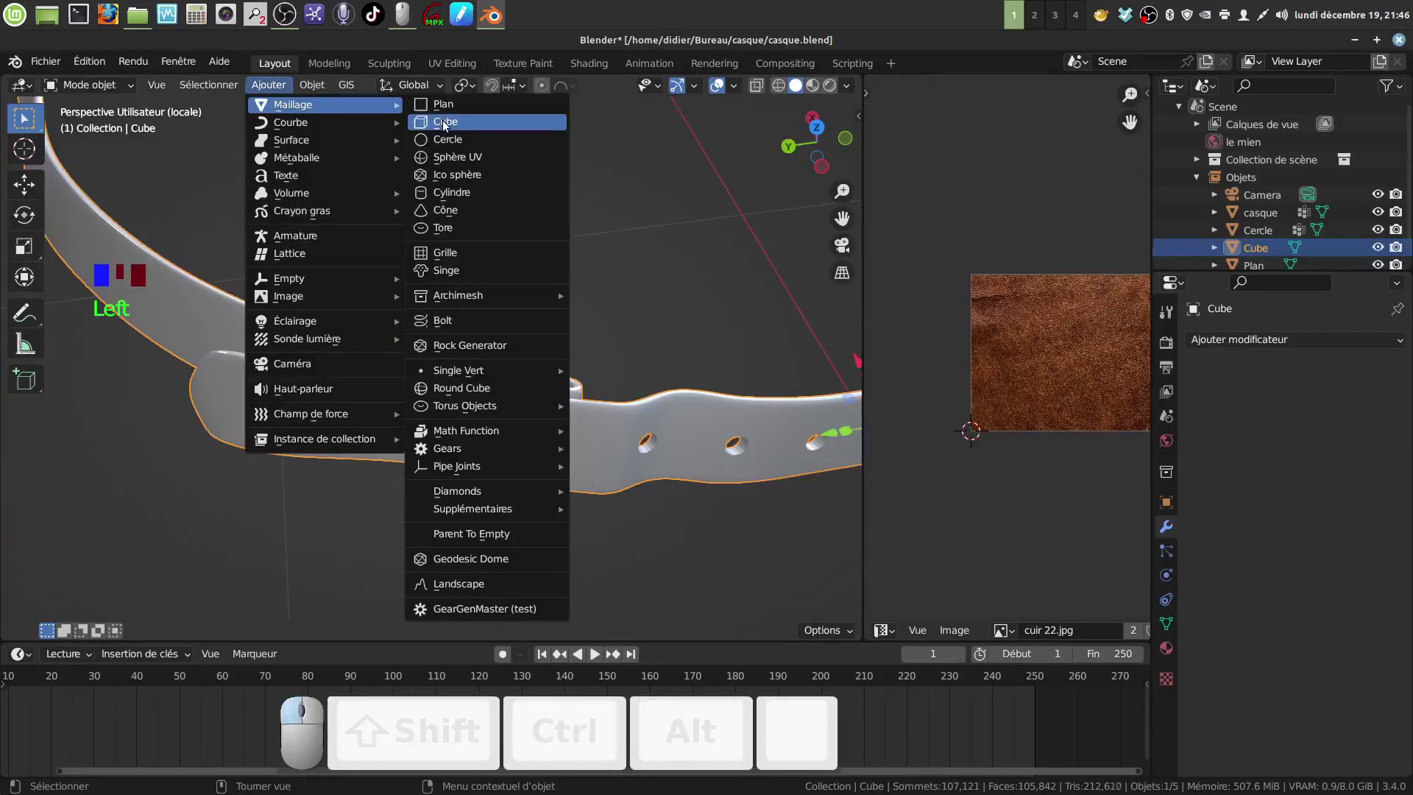
{"action": "left_click", "coordinate": [443, 121]}
{"action": "scroll", "coordinate": [587, 388], "scroll_direction": "down", "scroll_amount": 3}
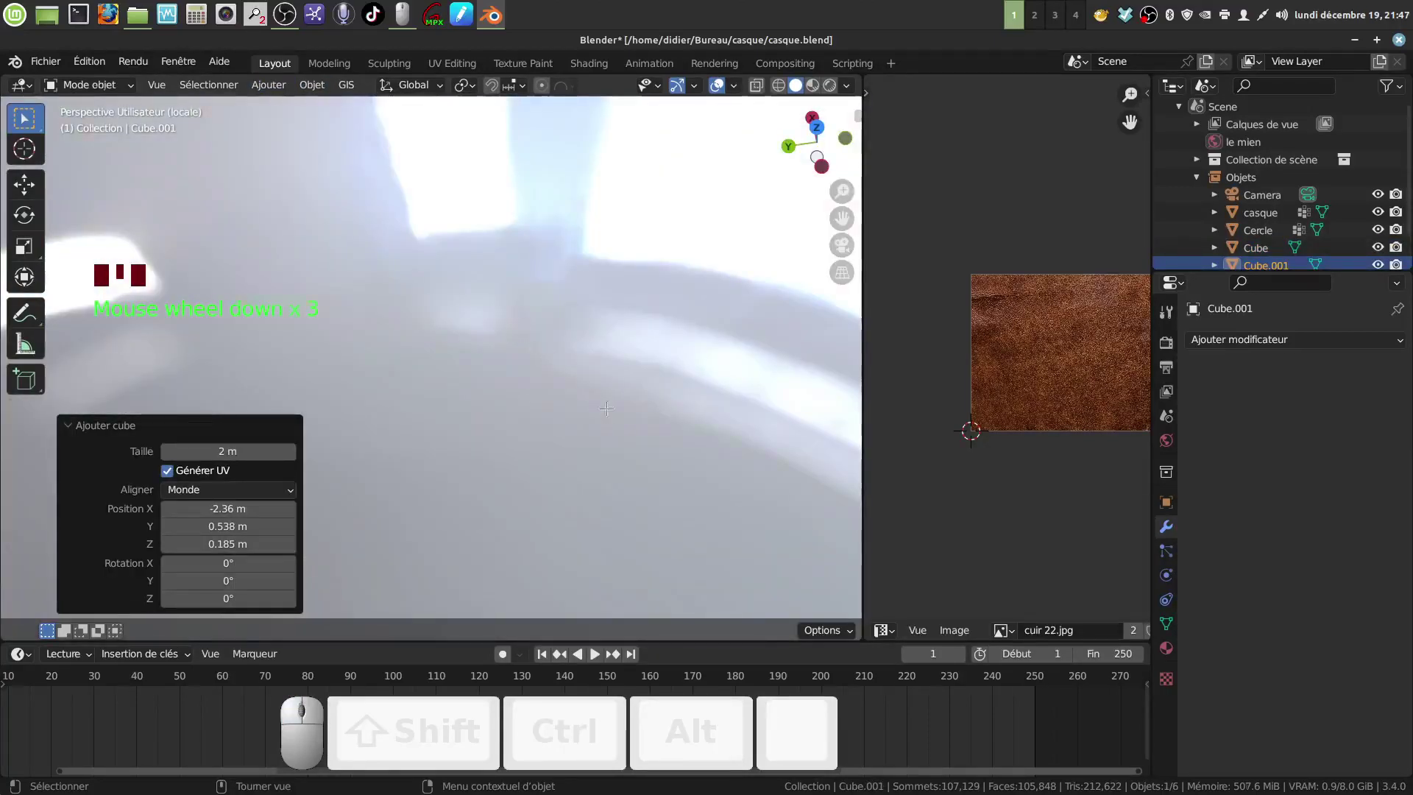
{"action": "key", "text": "Tab"}
{"action": "key", "text": "s"}
{"action": "left_click", "coordinate": [525, 362]}
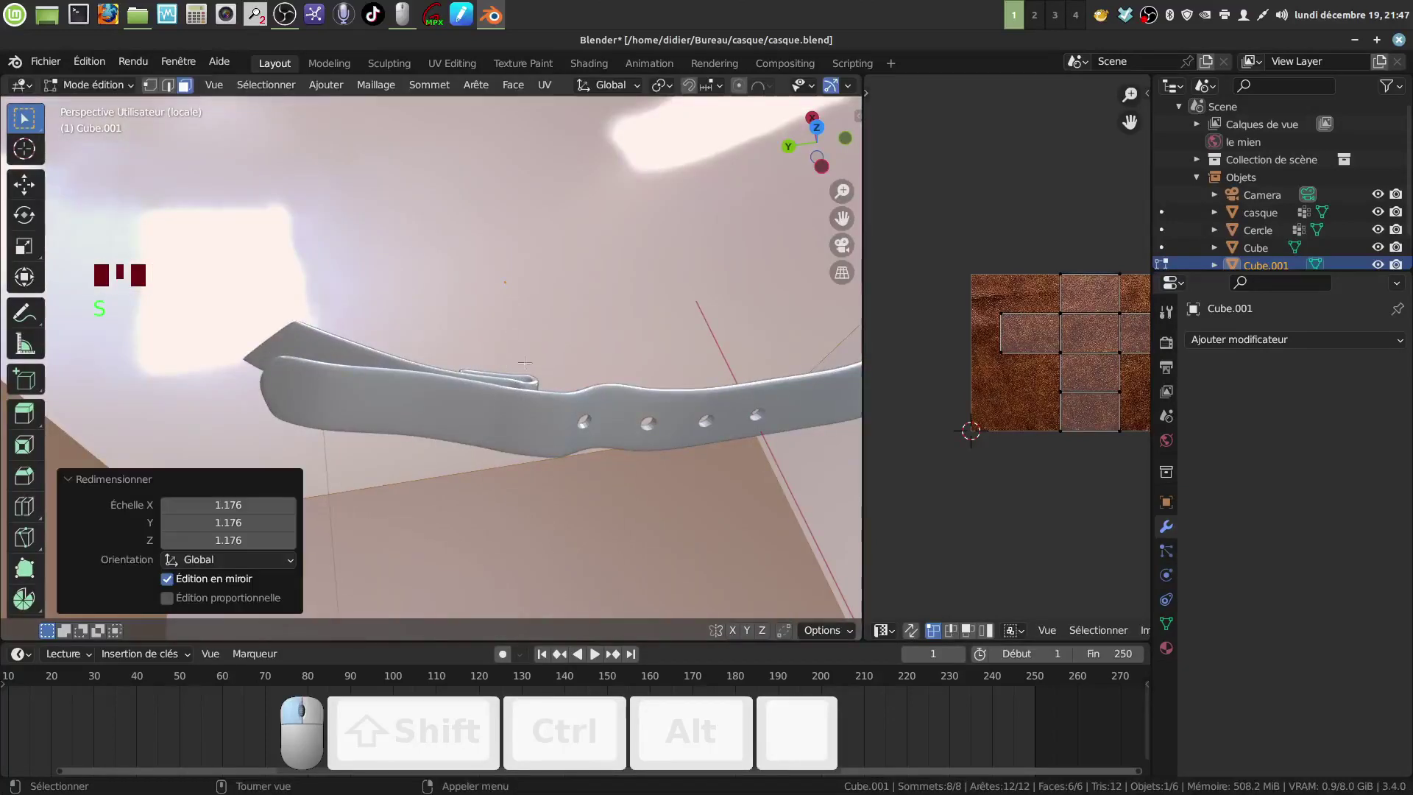
{"action": "scroll", "coordinate": [631, 430], "scroll_direction": "down", "scroll_amount": 5}
{"action": "scroll", "coordinate": [707, 448], "scroll_direction": "down", "scroll_amount": 9}
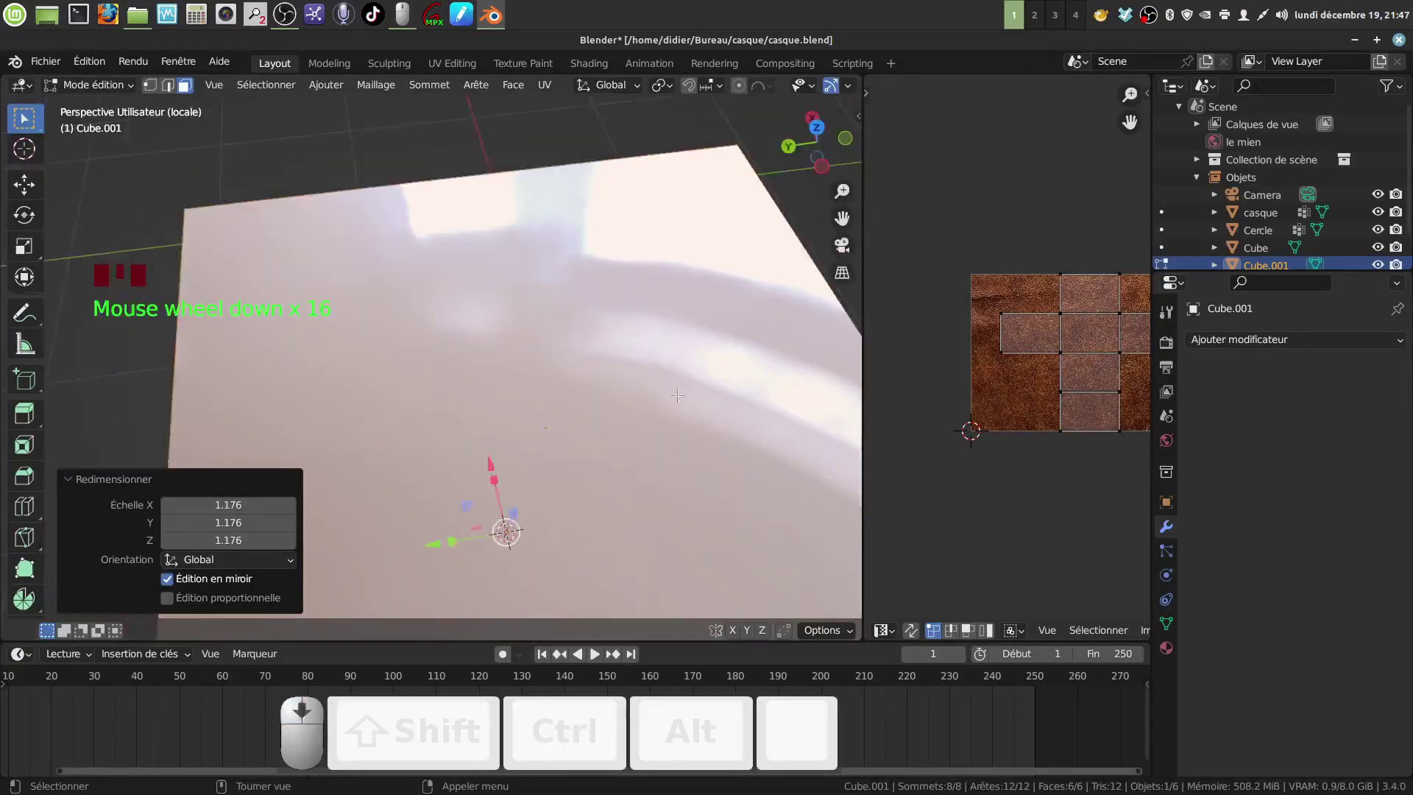
{"action": "key", "text": "s"}
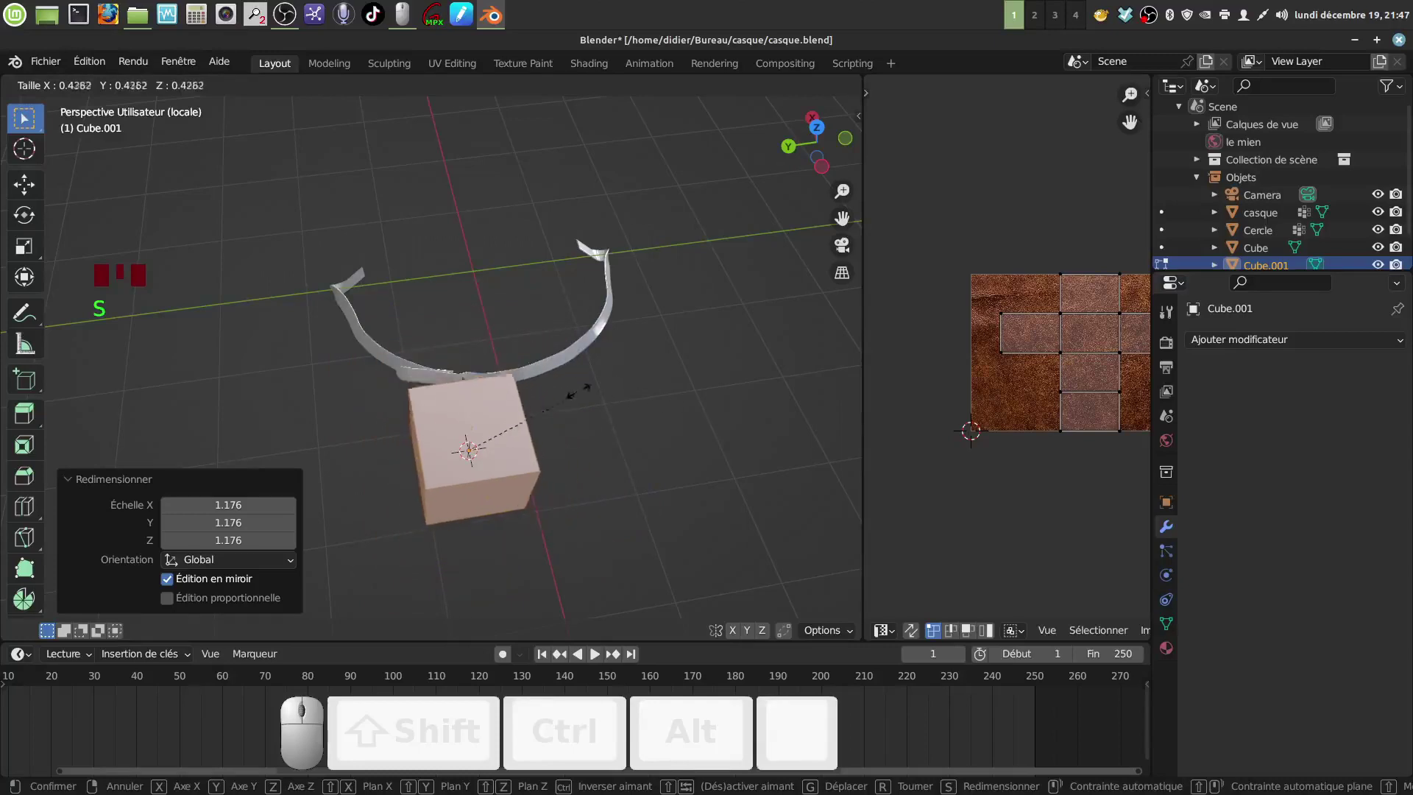
{"action": "left_click", "coordinate": [548, 398]}
- Thin the cube along the X axis to turn it into a flat upright block
{"action": "scroll", "coordinate": [547, 419], "scroll_direction": "up", "scroll_amount": 4}
{"action": "middle_click_drag", "start_coordinate": [547, 419], "coordinate": [509, 380]}
{"action": "left_click_drag", "start_coordinate": [510, 380], "coordinate": [479, 390]}
{"action": "middle_click_drag", "start_coordinate": [507, 416], "coordinate": [483, 436]}
- Delete the block's two opposite narrow side faces so the strap can run through it along Y
{"action": "left_click", "coordinate": [483, 435]}
{"action": "left_click", "coordinate": [349, 481], "text": "shift"}
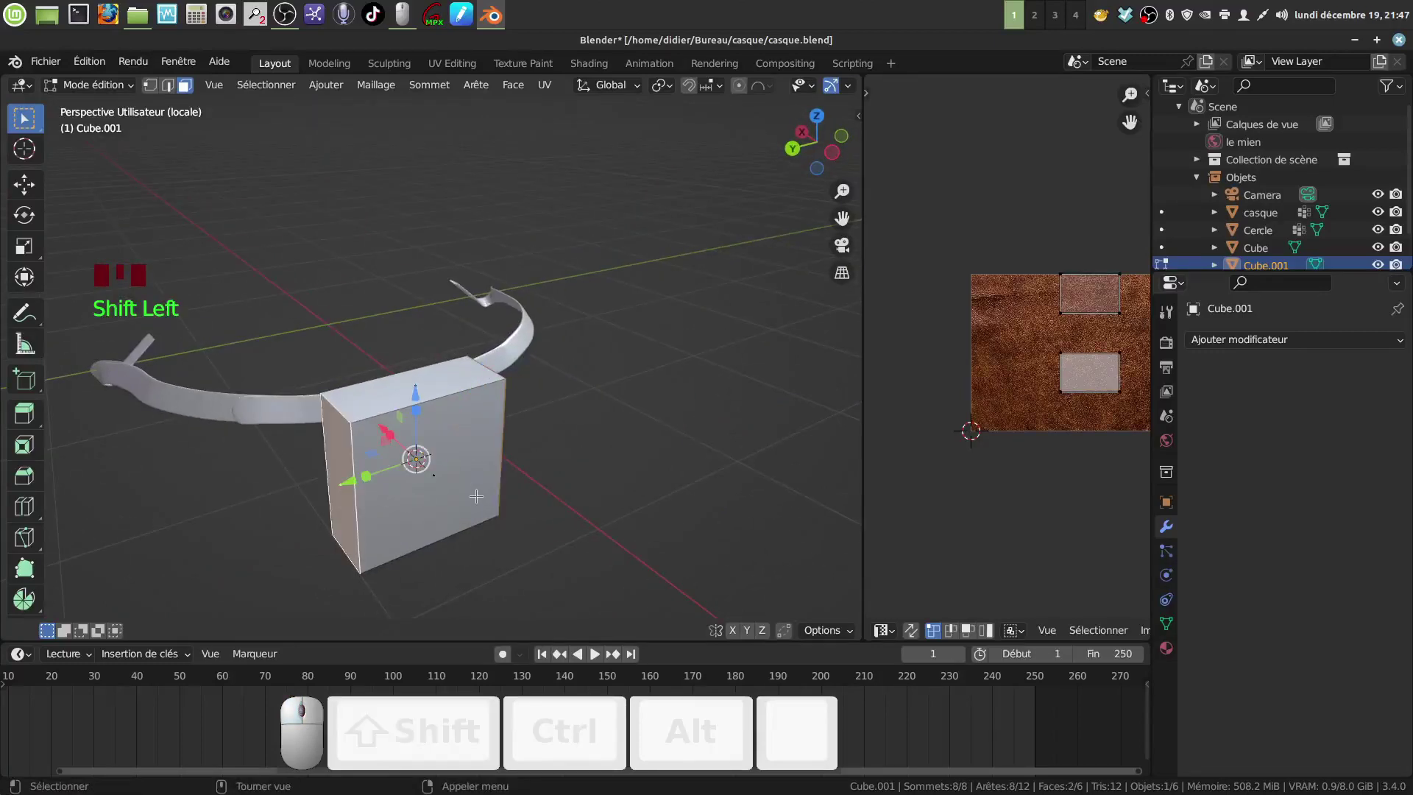
{"action": "key", "text": "x"}
{"action": "left_click", "coordinate": [448, 493]}
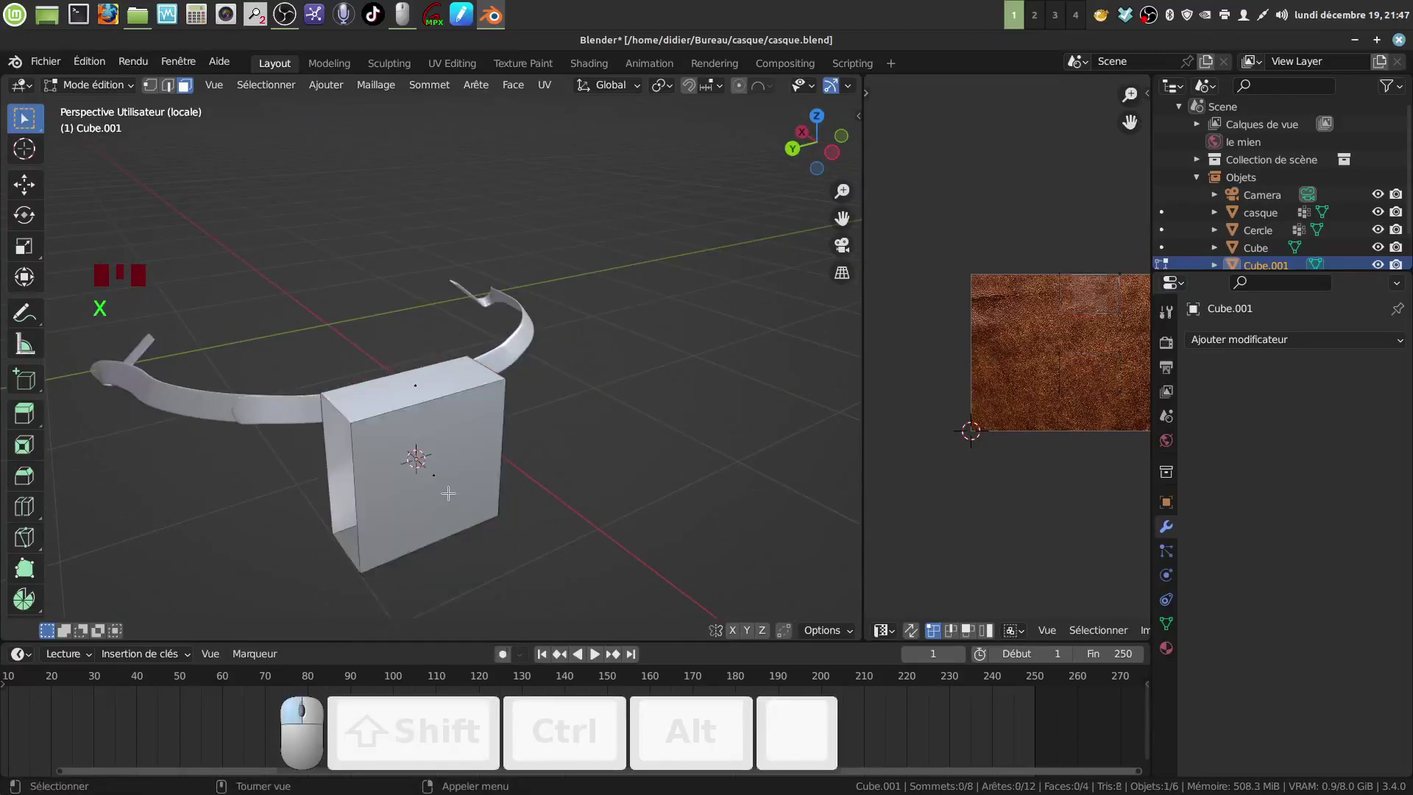
- Bevel the block's four long edges running along Y with 2 segments and a width of about 0.09 m
{"action": "middle_click_drag", "start_coordinate": [449, 491], "coordinate": [284, 95]}
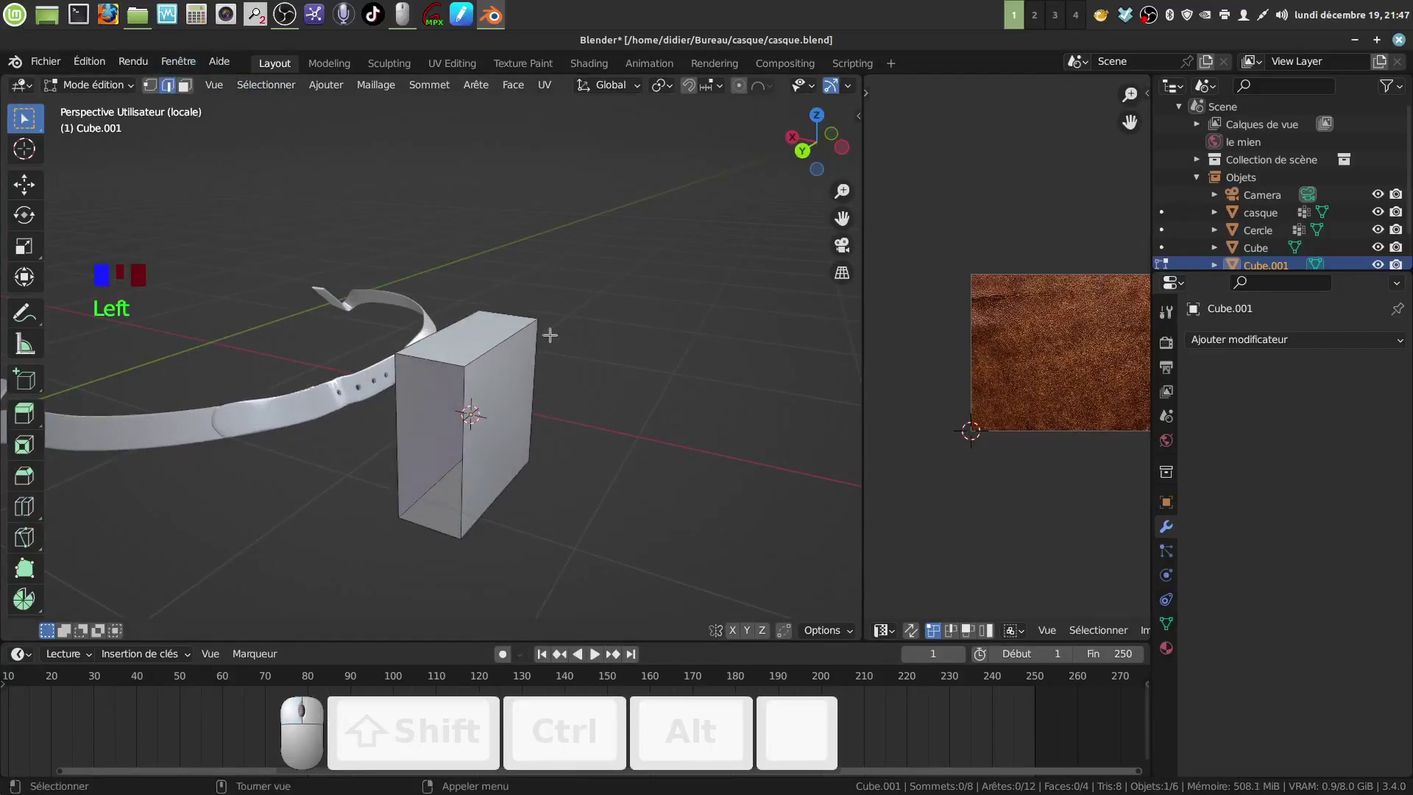
{"action": "left_click", "coordinate": [465, 346], "text": "shift"}
{"action": "left_click", "coordinate": [424, 339], "text": "shift"}
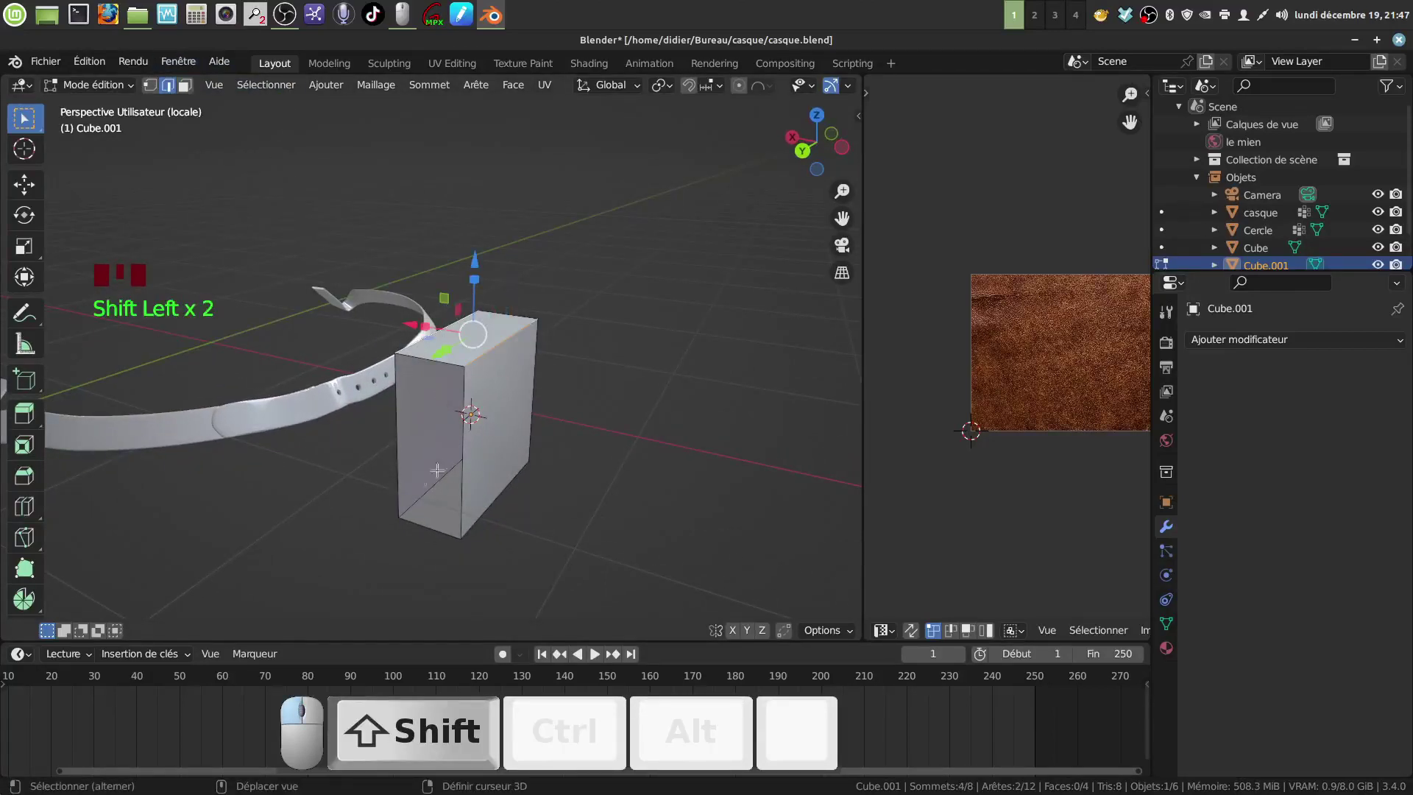
{"action": "left_click", "coordinate": [480, 507], "text": "shift"}
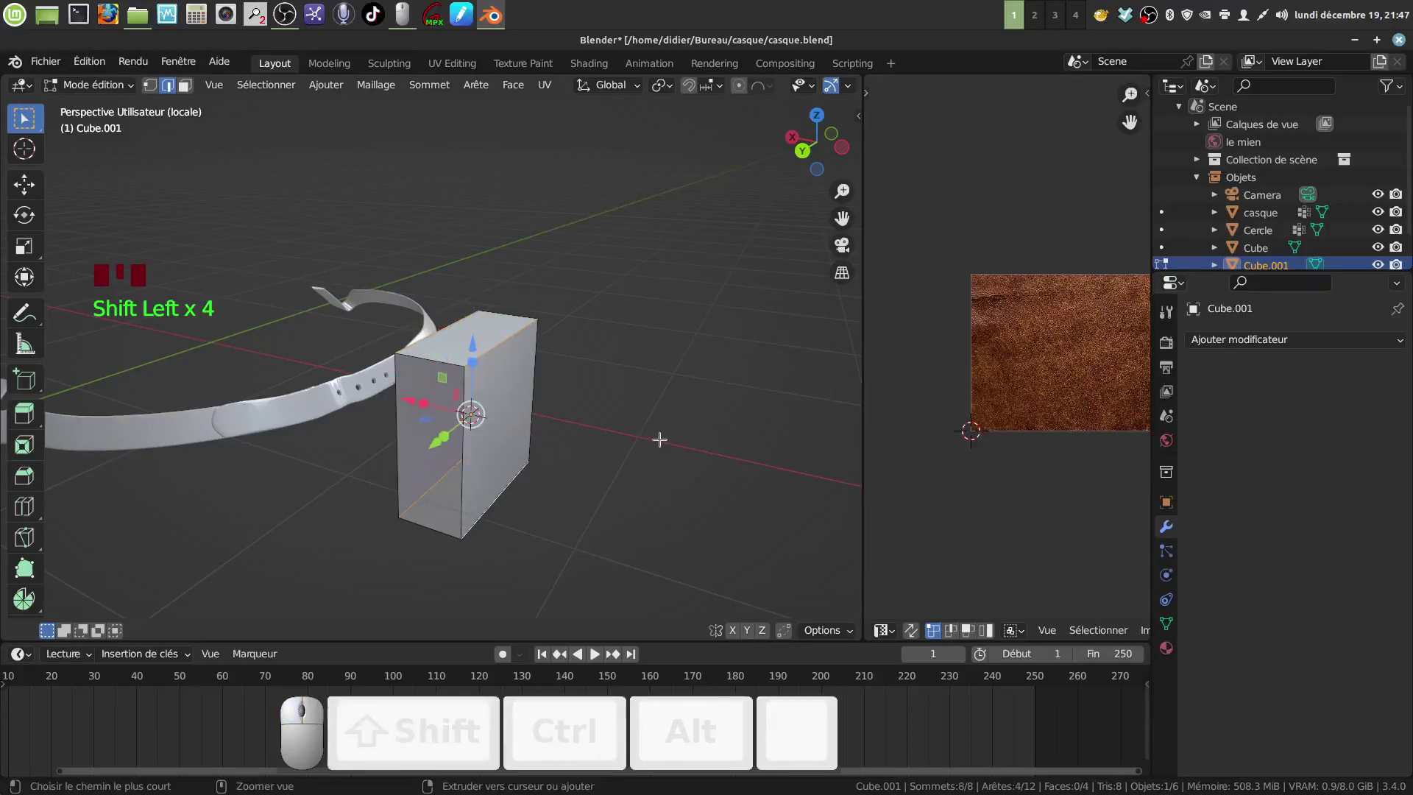
{"action": "key", "text": "ctrl+b"}
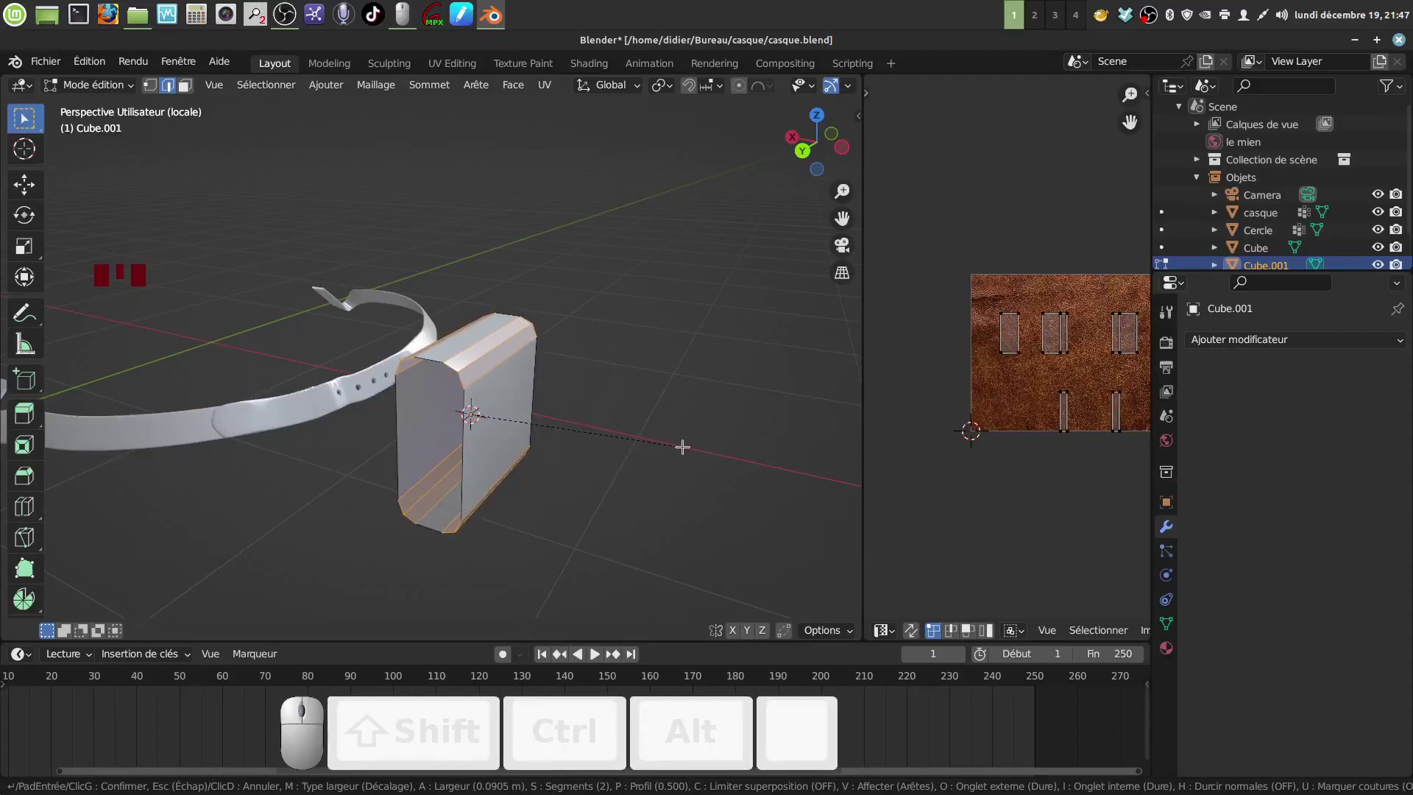
{"action": "left_click", "coordinate": [683, 447]}
{"action": "middle_click_drag", "start_coordinate": [682, 444], "coordinate": [623, 412]}
{"action": "key", "text": "alt+a"}
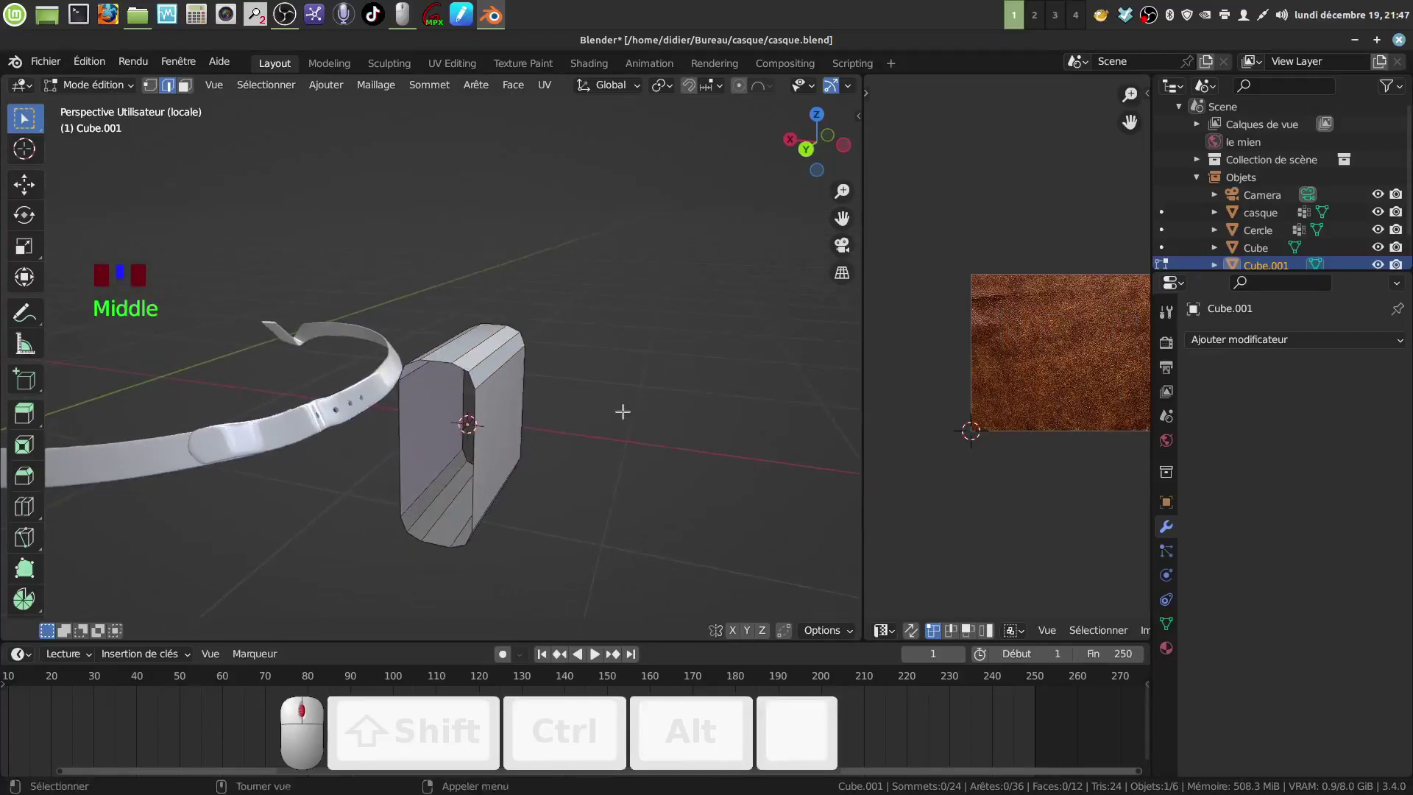
- Add a Solidify modifier to the whole hollow block with even thickness enabled and a thickness of 0.03 m
{"action": "mouse_move", "coordinate": [565, 463]}
{"action": "middle_mouse_down"}
{"action": "mouse_move", "coordinate": [574, 439]}
{"action": "mouse_move", "coordinate": [567, 448]}
{"action": "middle_mouse_up"}
{"action": "key", "text": "a"}
{"action": "key", "text": "a"}
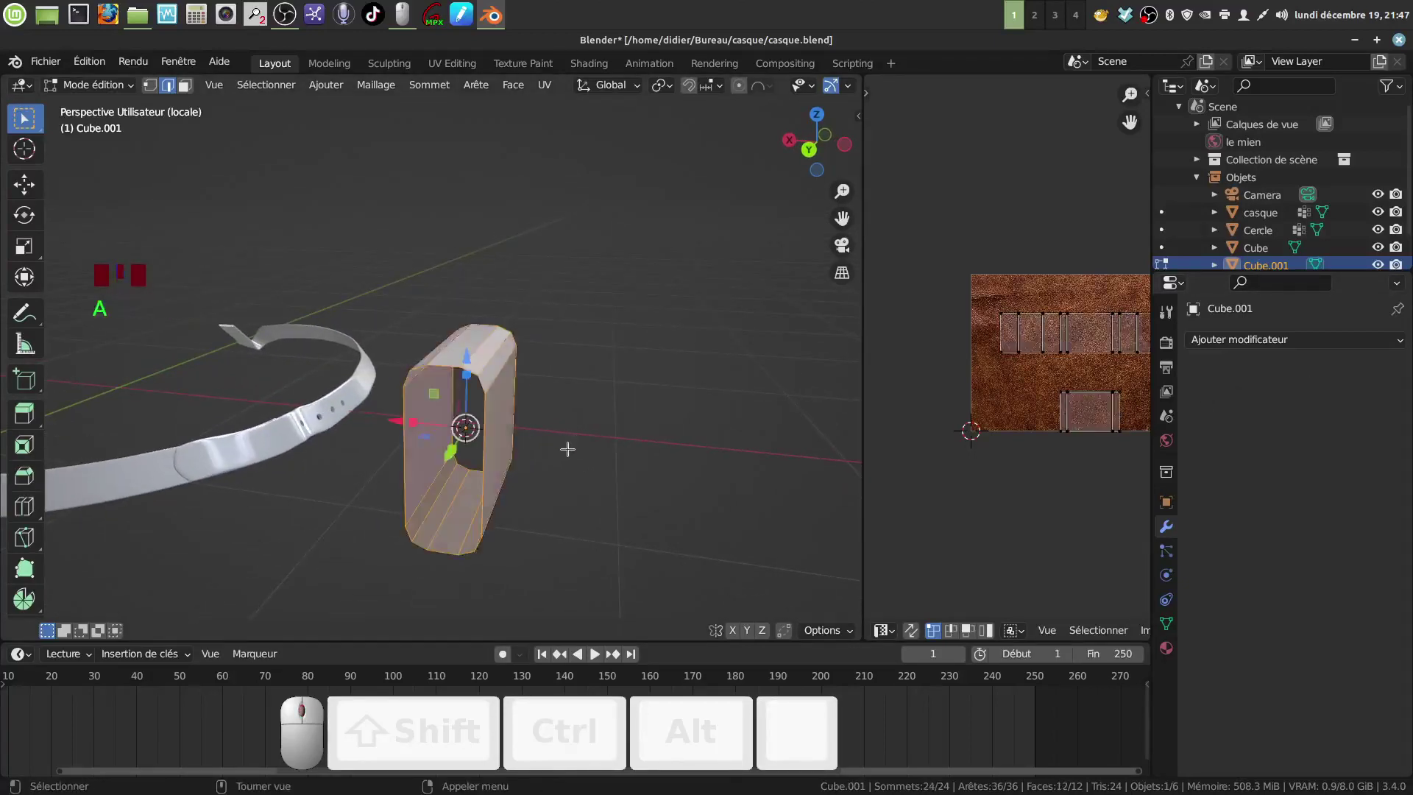
{"action": "left_click", "coordinate": [1398, 340]}
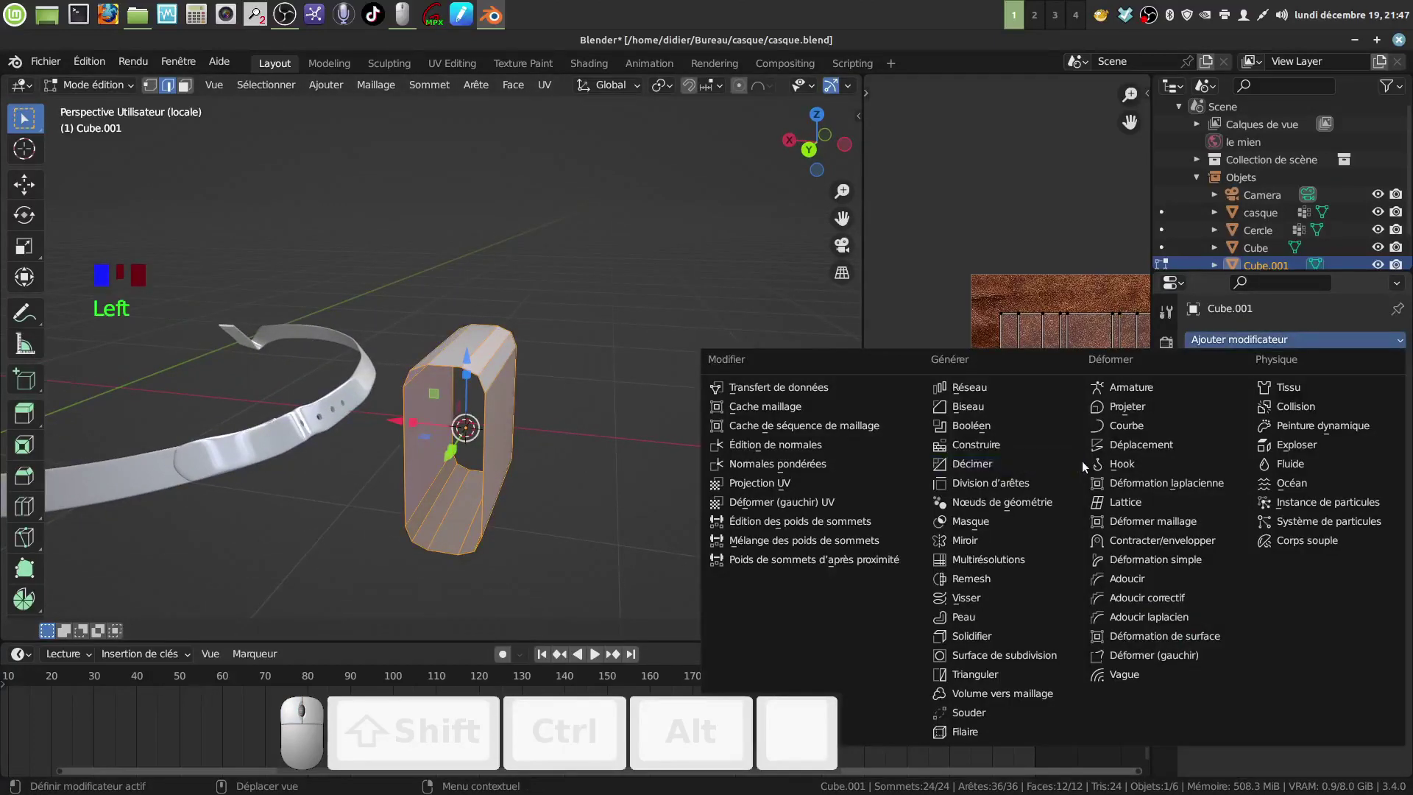
{"action": "left_click", "coordinate": [979, 636]}
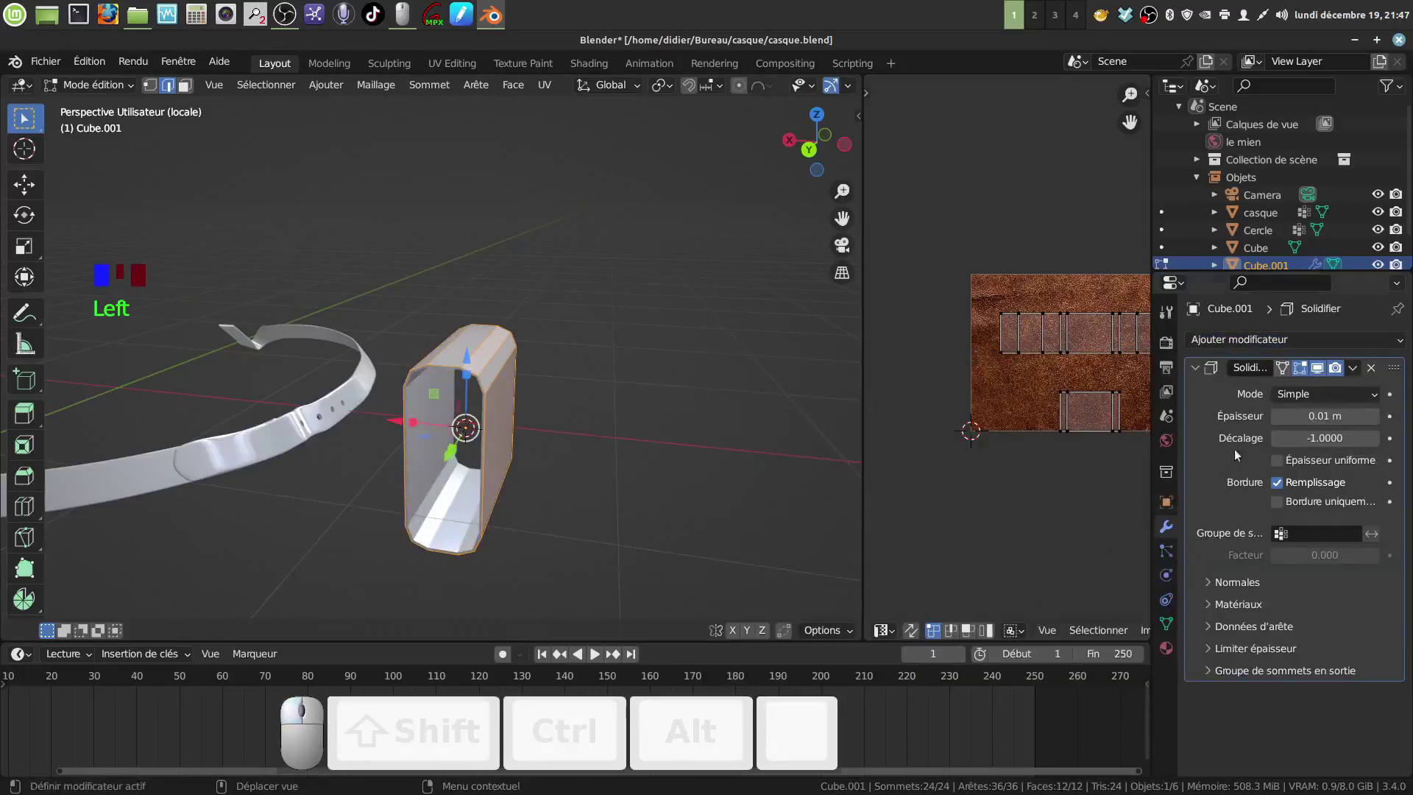
{"action": "left_click", "coordinate": [1320, 457]}
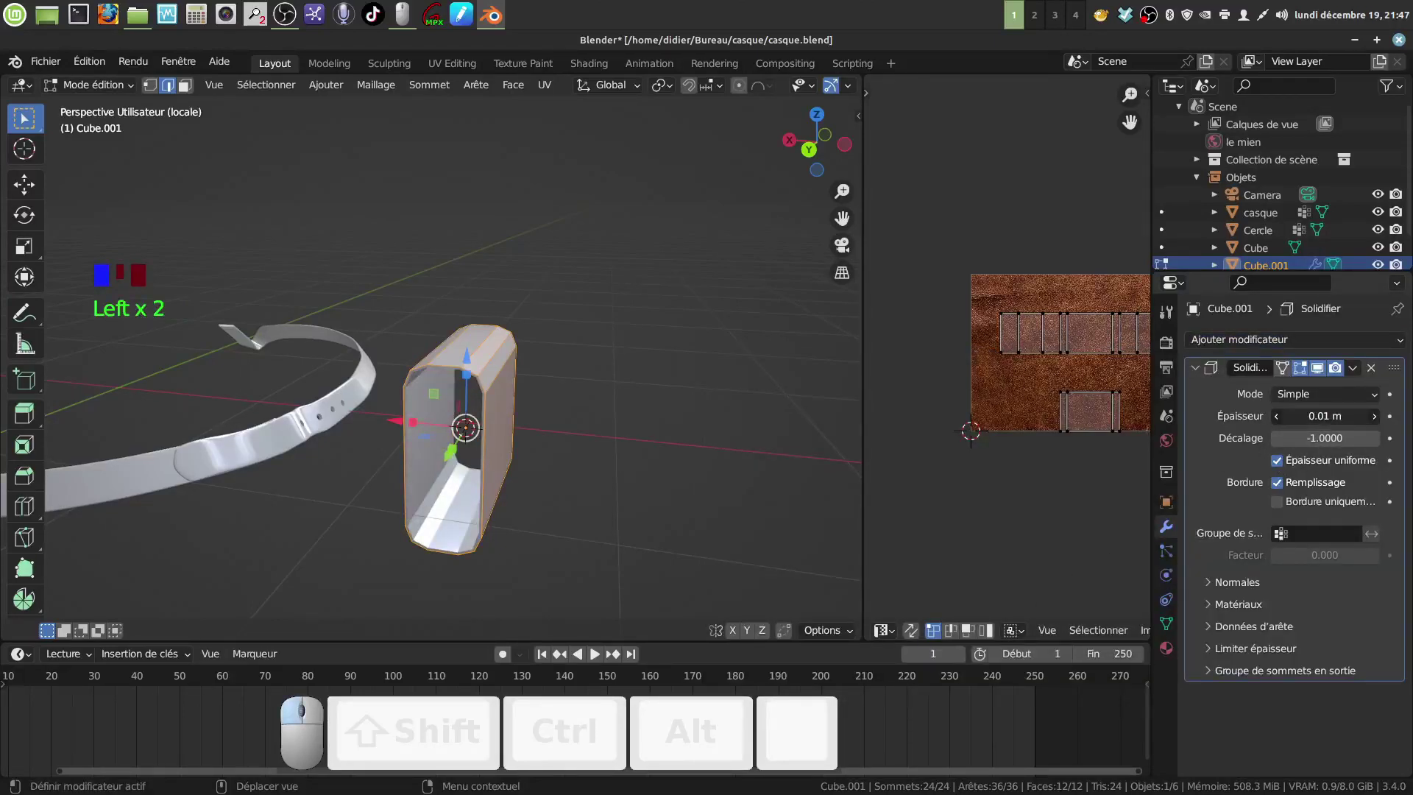
{"action": "left_click_drag", "start_coordinate": [1325, 416], "coordinate": [1347, 416]}
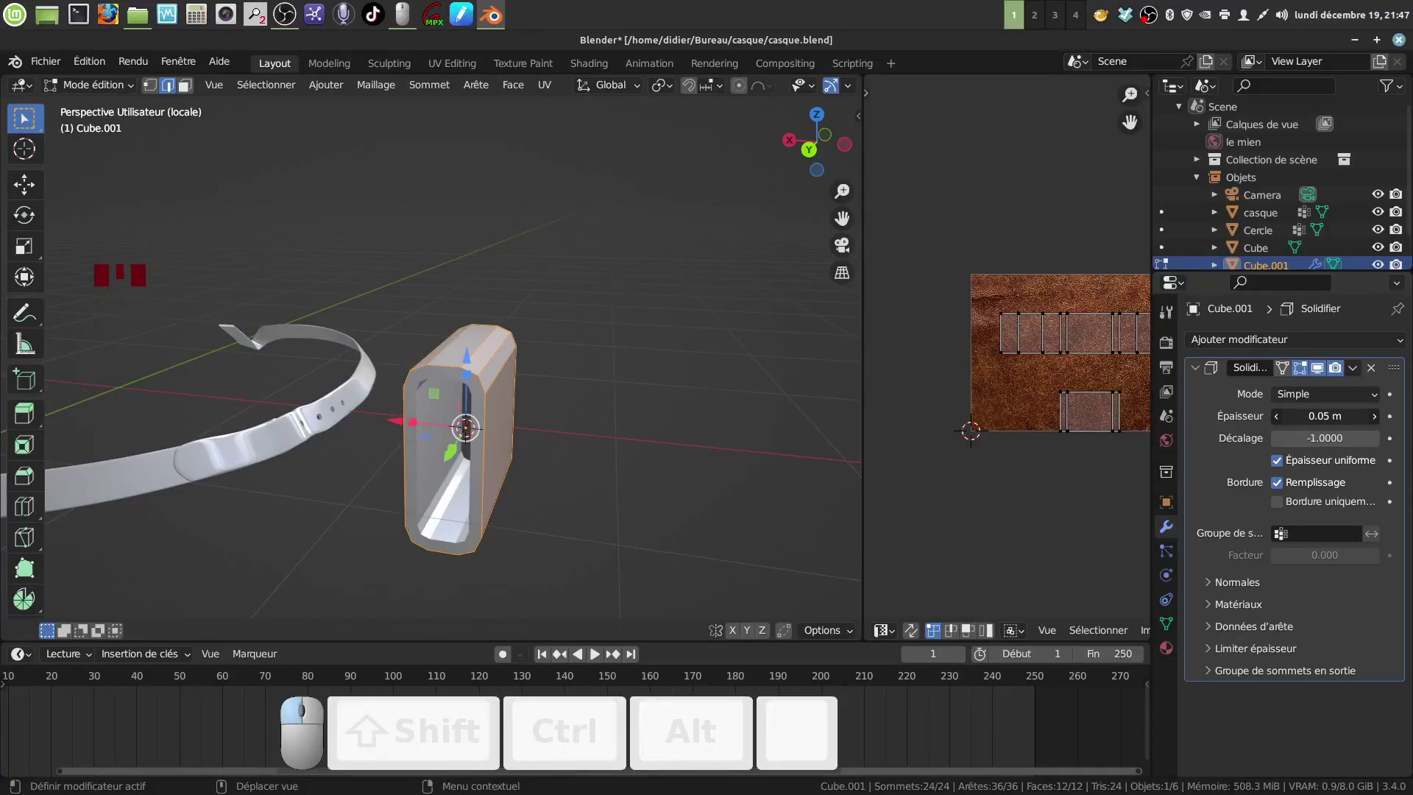
{"action": "left_click_drag", "start_coordinate": [1347, 416], "coordinate": [1325, 416]}
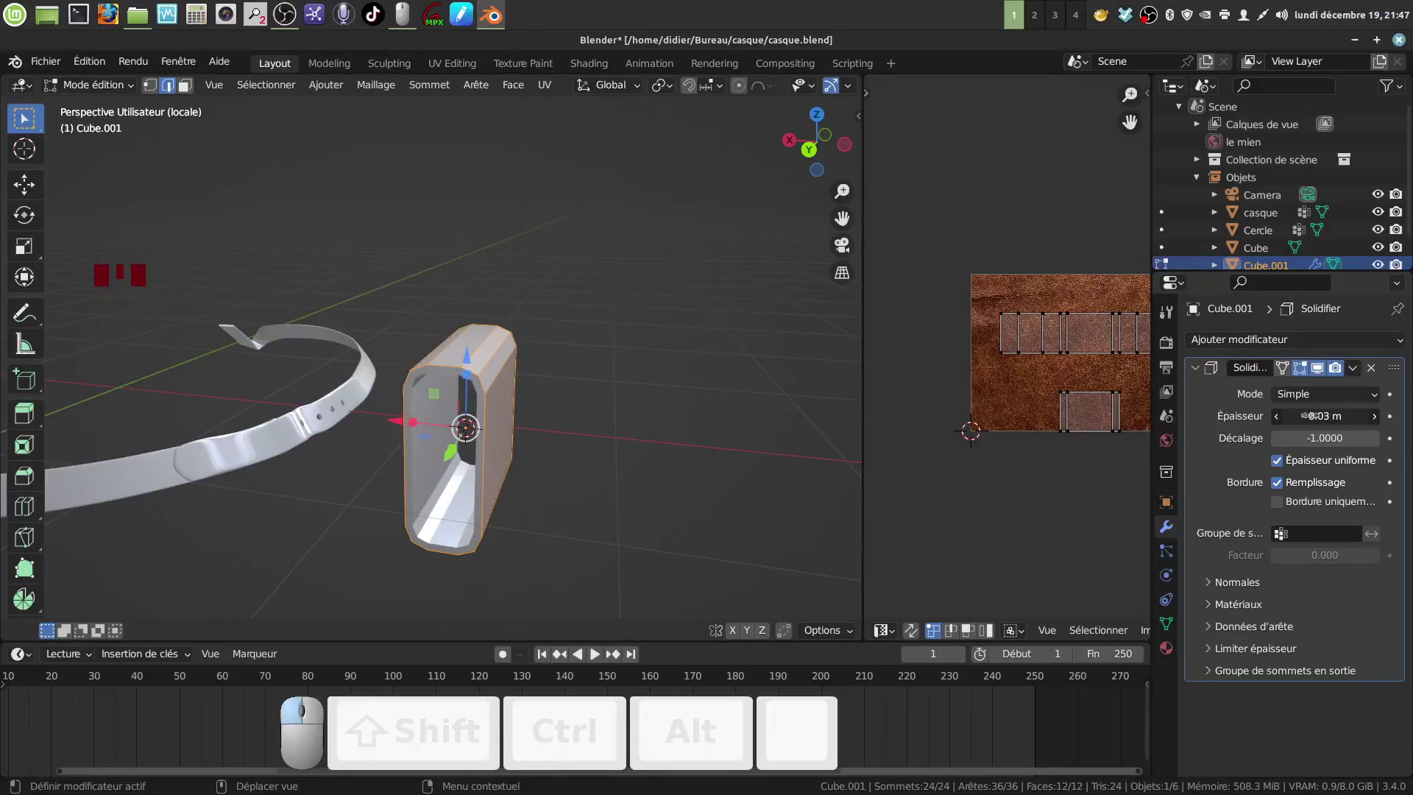
{"action": "left_click", "coordinate": [1373, 400]}
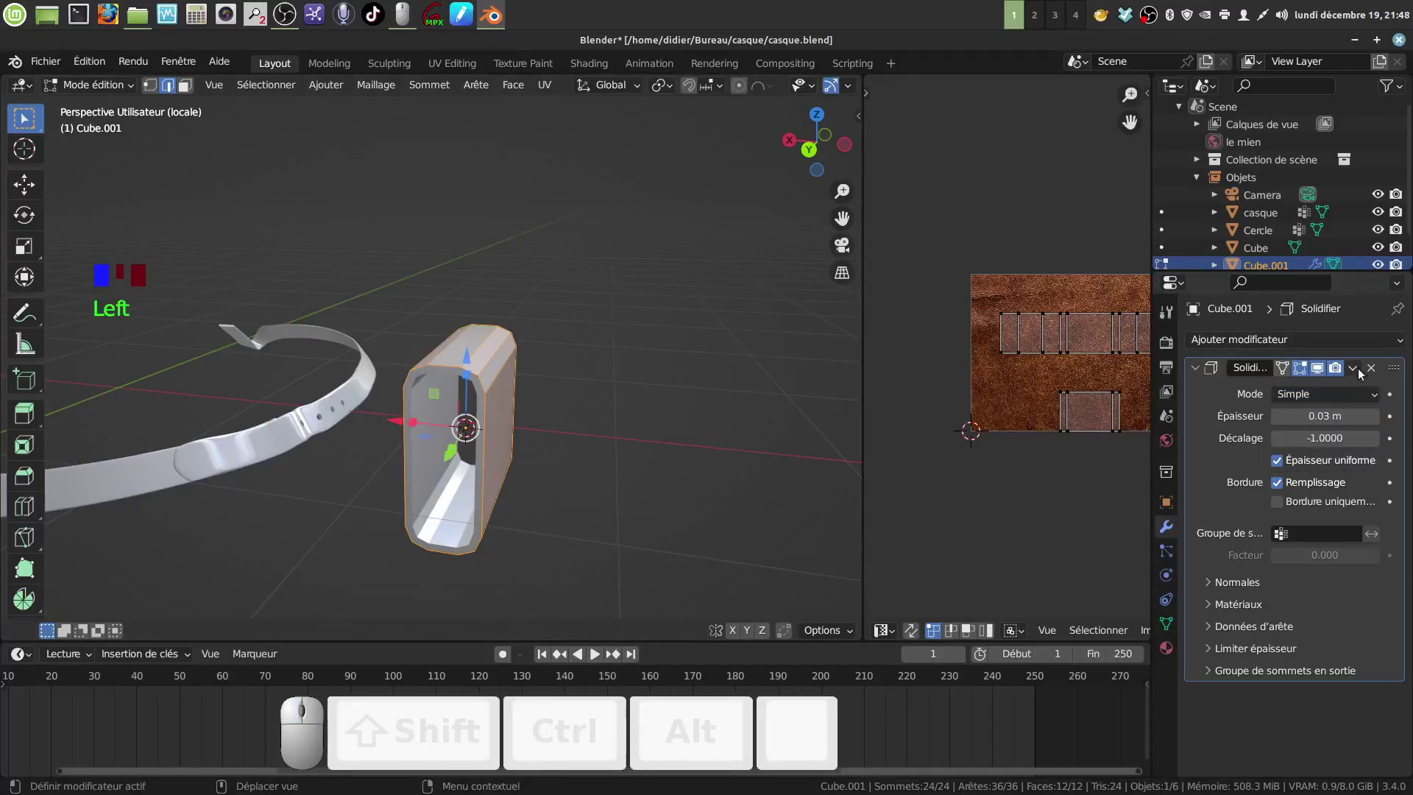
- Return to object mode and apply the Solidify modifier to the hollow block
{"action": "left_click", "coordinate": [1354, 368]}
{"action": "key", "text": "Tab"}
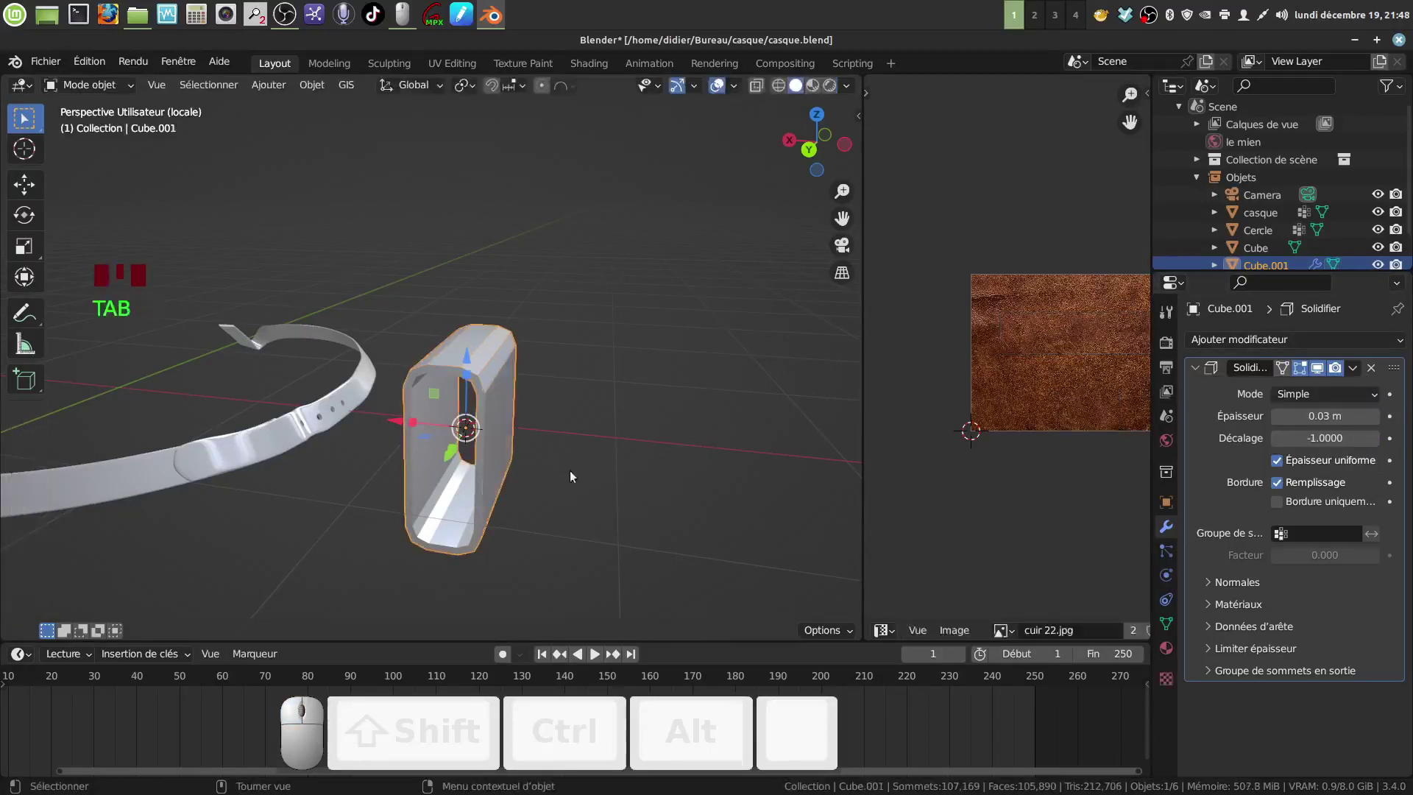
{"action": "left_click", "coordinate": [1358, 367]}
{"action": "left_click", "coordinate": [1273, 390]}
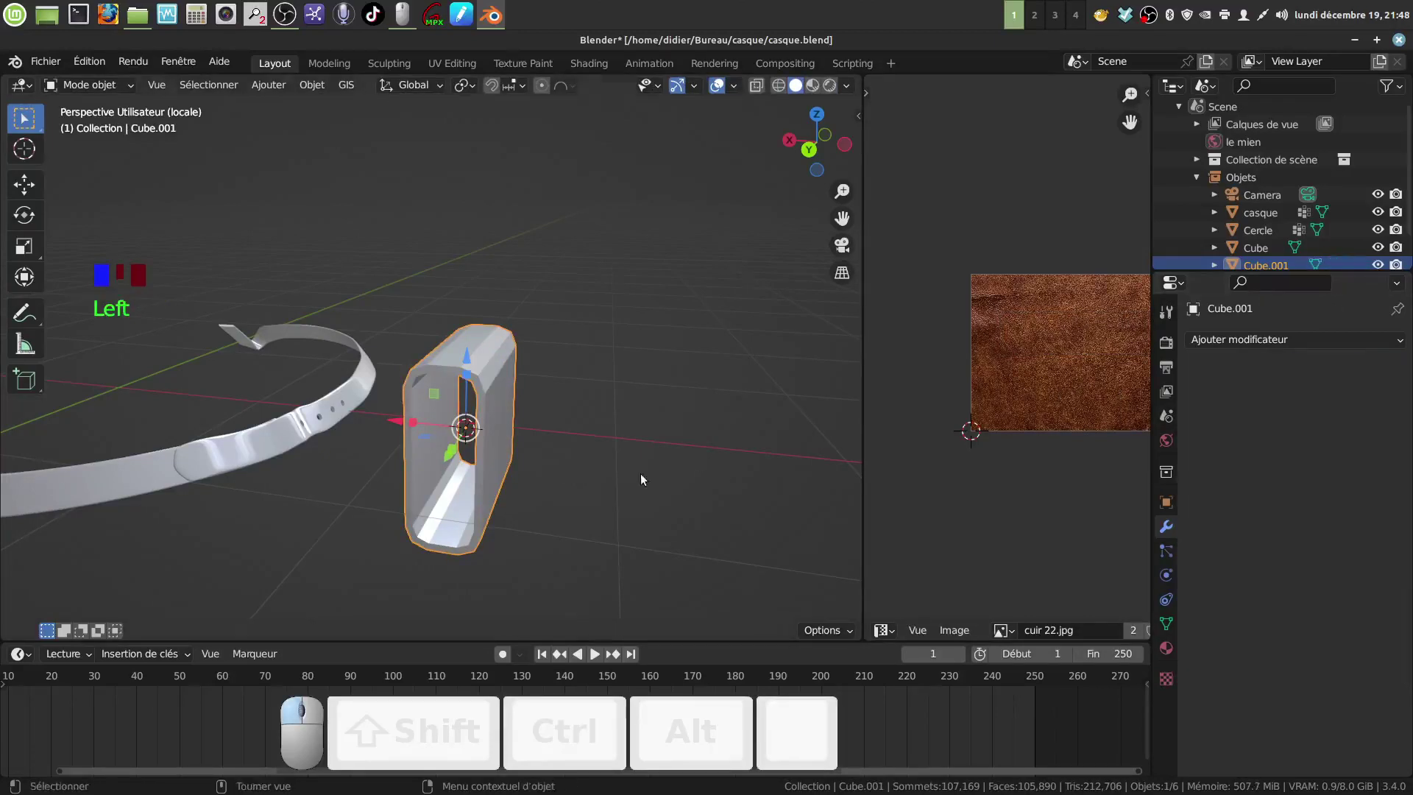
- Check the face orientation of the loop and strap with the overlay, and turn the overlay off again
{"action": "middle_click_drag", "start_coordinate": [610, 433], "coordinate": [595, 418]}
{"action": "key", "text": "q"}
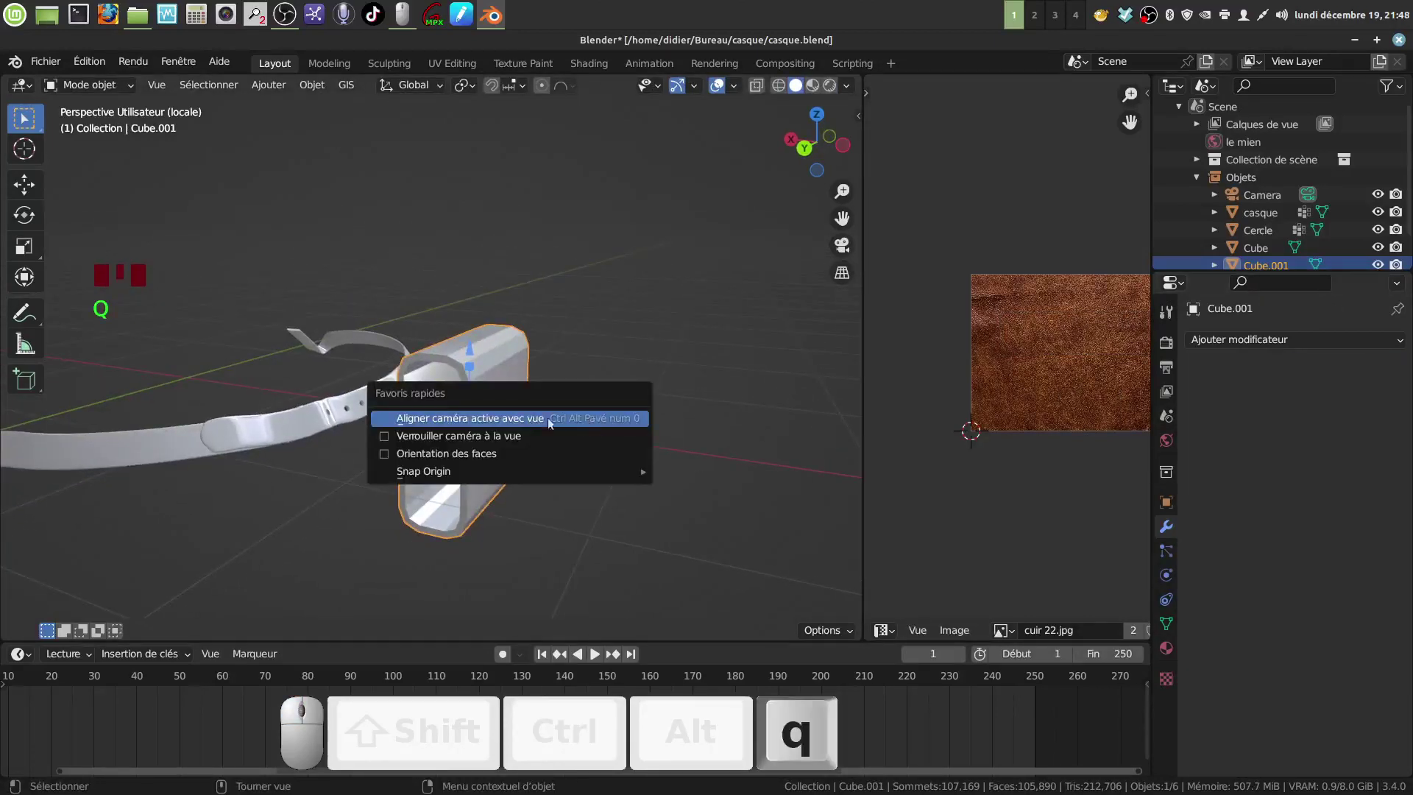
{"action": "left_click", "coordinate": [389, 455]}
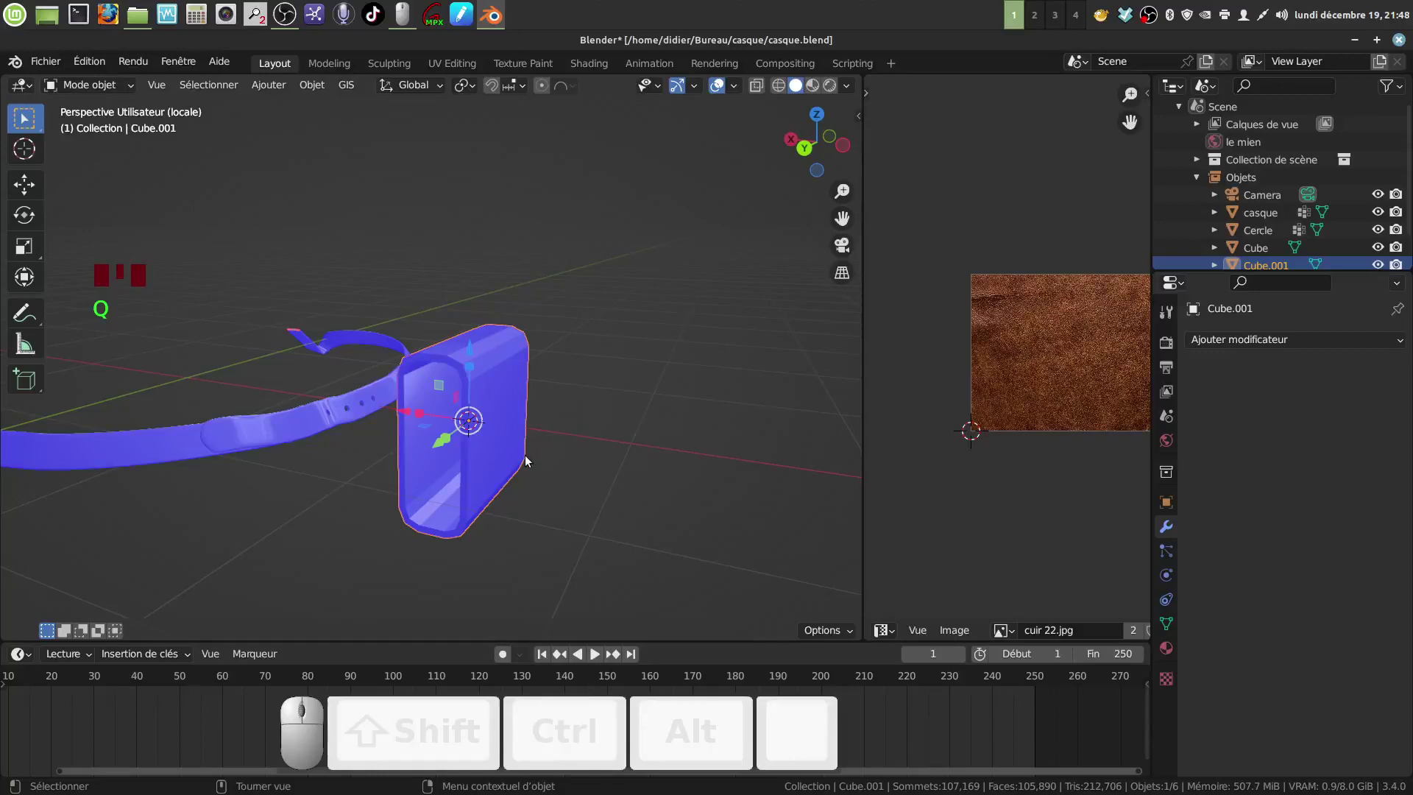
{"action": "key", "text": "q"}
{"action": "left_click", "coordinate": [318, 455]}
- Shade the thickened loop smooth
{"action": "middle_click_drag", "start_coordinate": [442, 442], "coordinate": [549, 406]}
{"action": "scroll", "coordinate": [526, 460], "scroll_direction": "up", "scroll_amount": 3}
{"action": "scroll", "coordinate": [629, 401], "scroll_direction": "down", "scroll_amount": 2}
{"action": "right_click", "coordinate": [581, 392]}
{"action": "left_click", "coordinate": [574, 395]}
- Narrow the loop's whole mesh in edit mode by scaling it to 0.31 along Y
{"action": "key", "text": "Tab"}
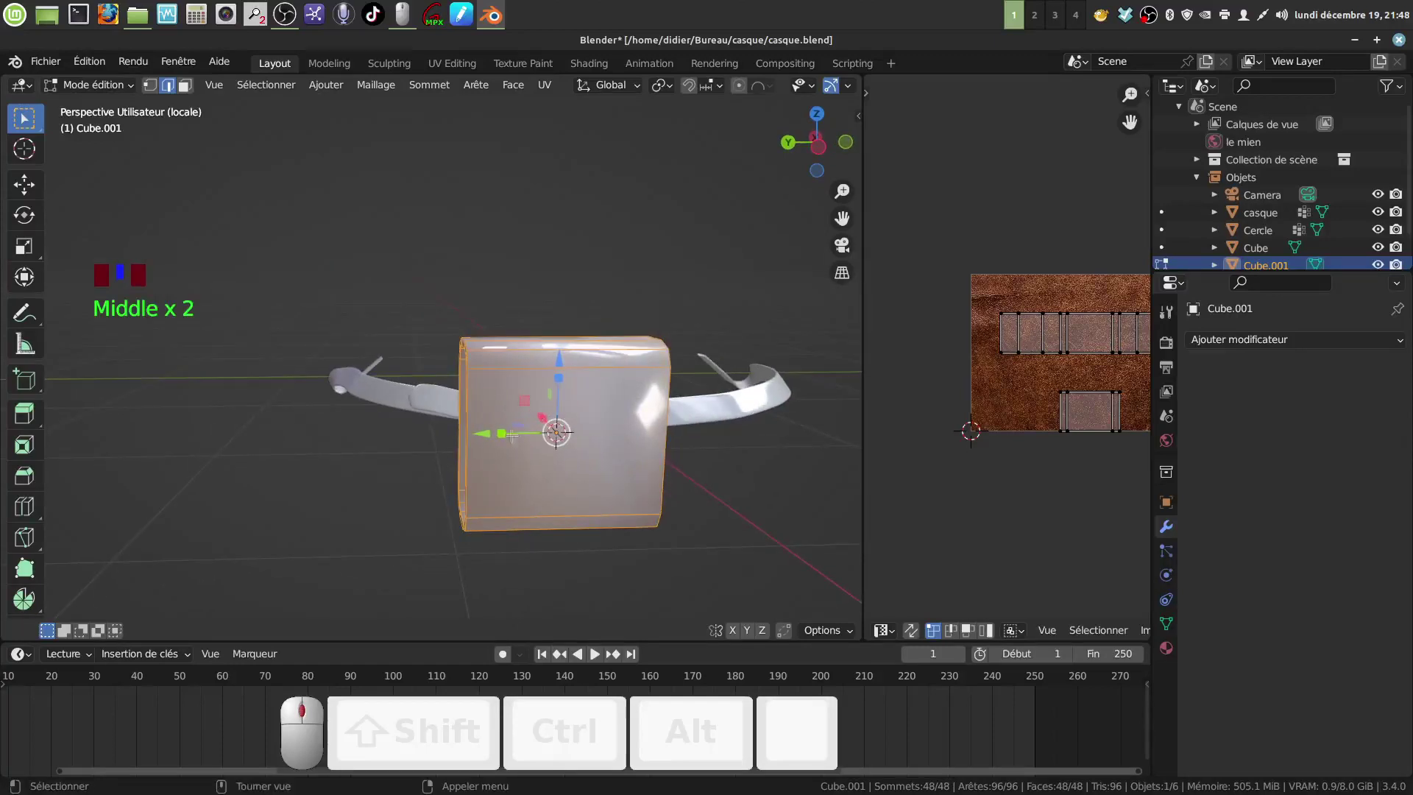
{"action": "left_click_drag", "start_coordinate": [502, 436], "coordinate": [539, 429]}
{"action": "middle_click_drag", "start_coordinate": [538, 429], "coordinate": [380, 287]}
{"action": "scroll", "coordinate": [594, 484], "scroll_direction": "up", "scroll_amount": 3}
- Bevel the outer and inner edge loops on both rims of the loop with 2 segments and a width of about 0.011 m
{"action": "left_click", "coordinate": [167, 86]}
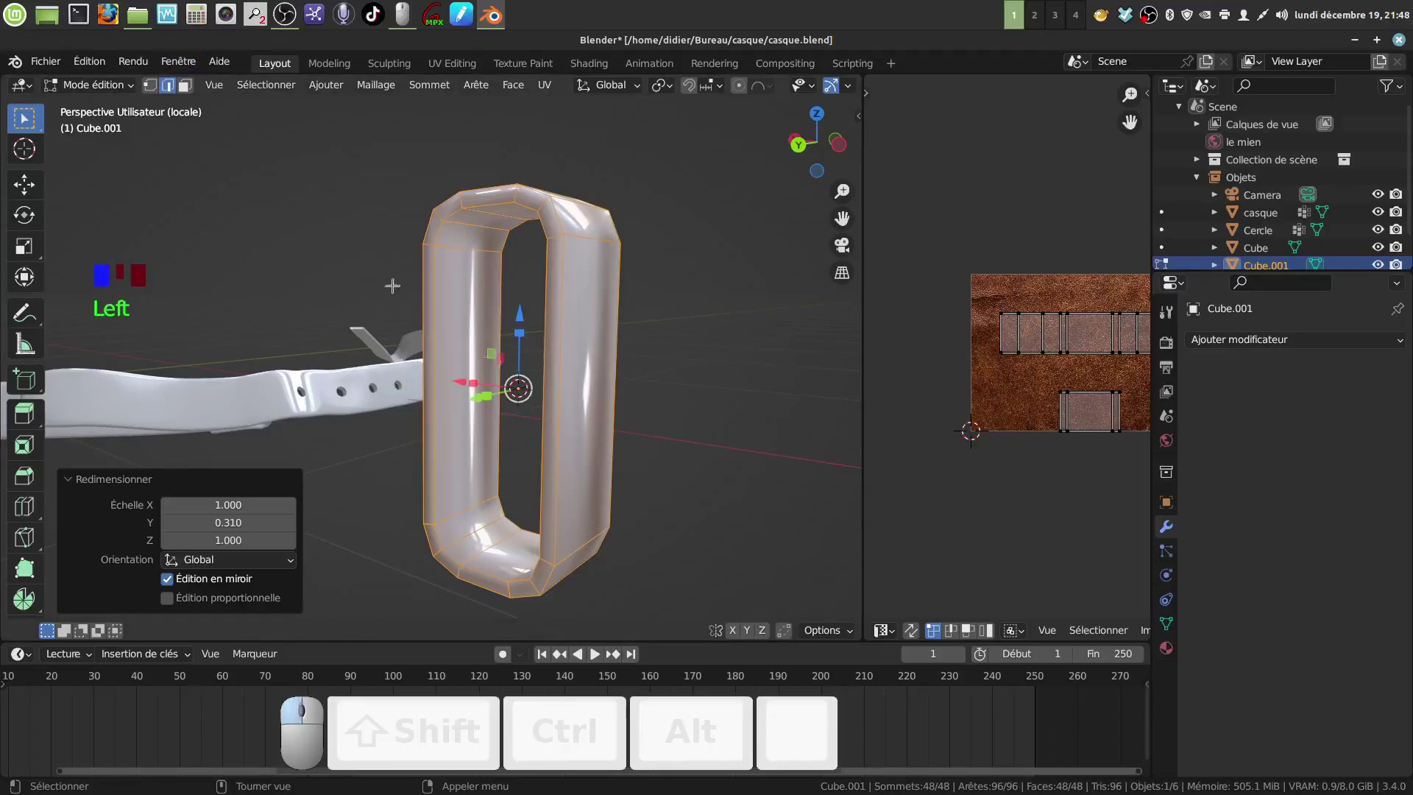
{"action": "key", "text": "super"}
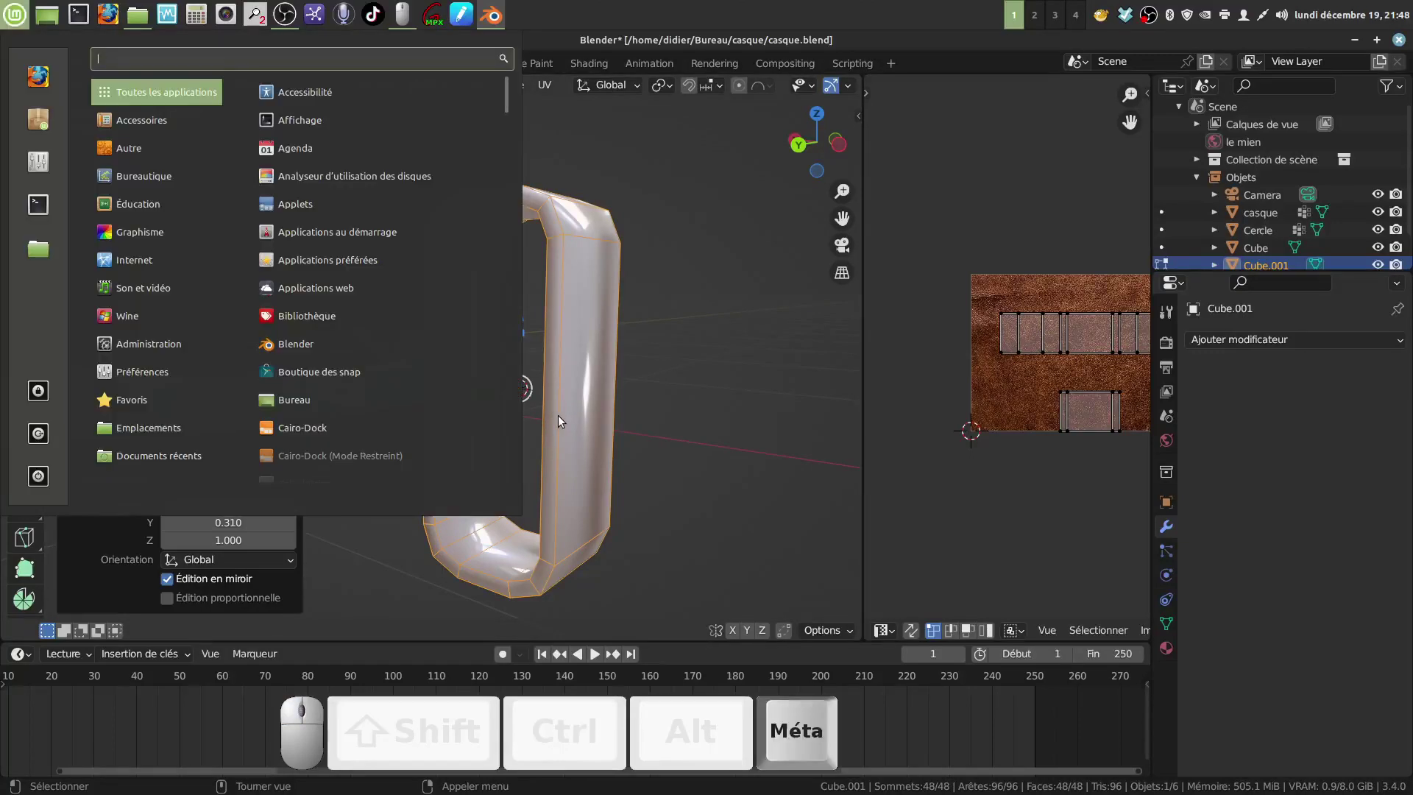
{"action": "key", "text": "alt"}
{"action": "key", "text": "alt+a"}
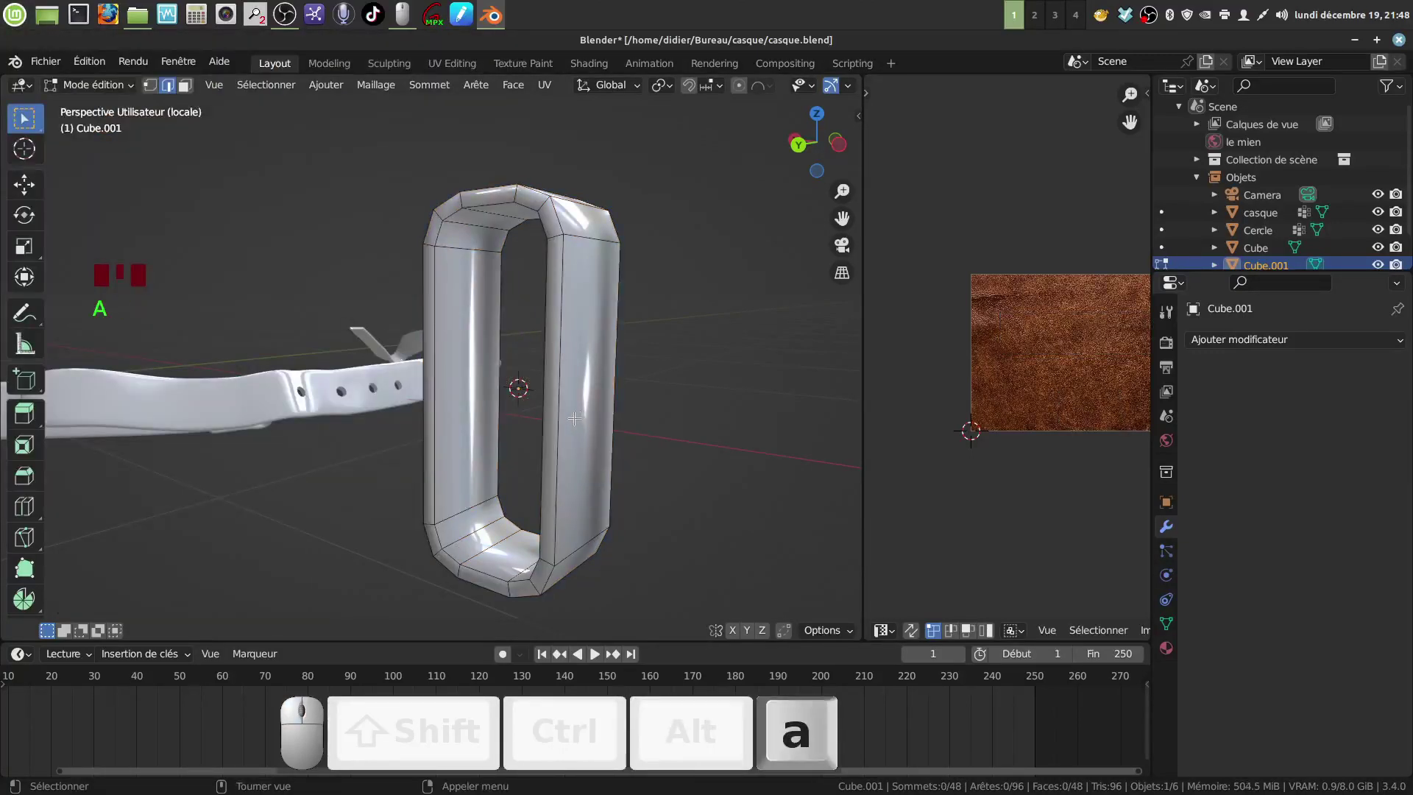
{"action": "left_click", "coordinate": [582, 420], "text": "alt"}
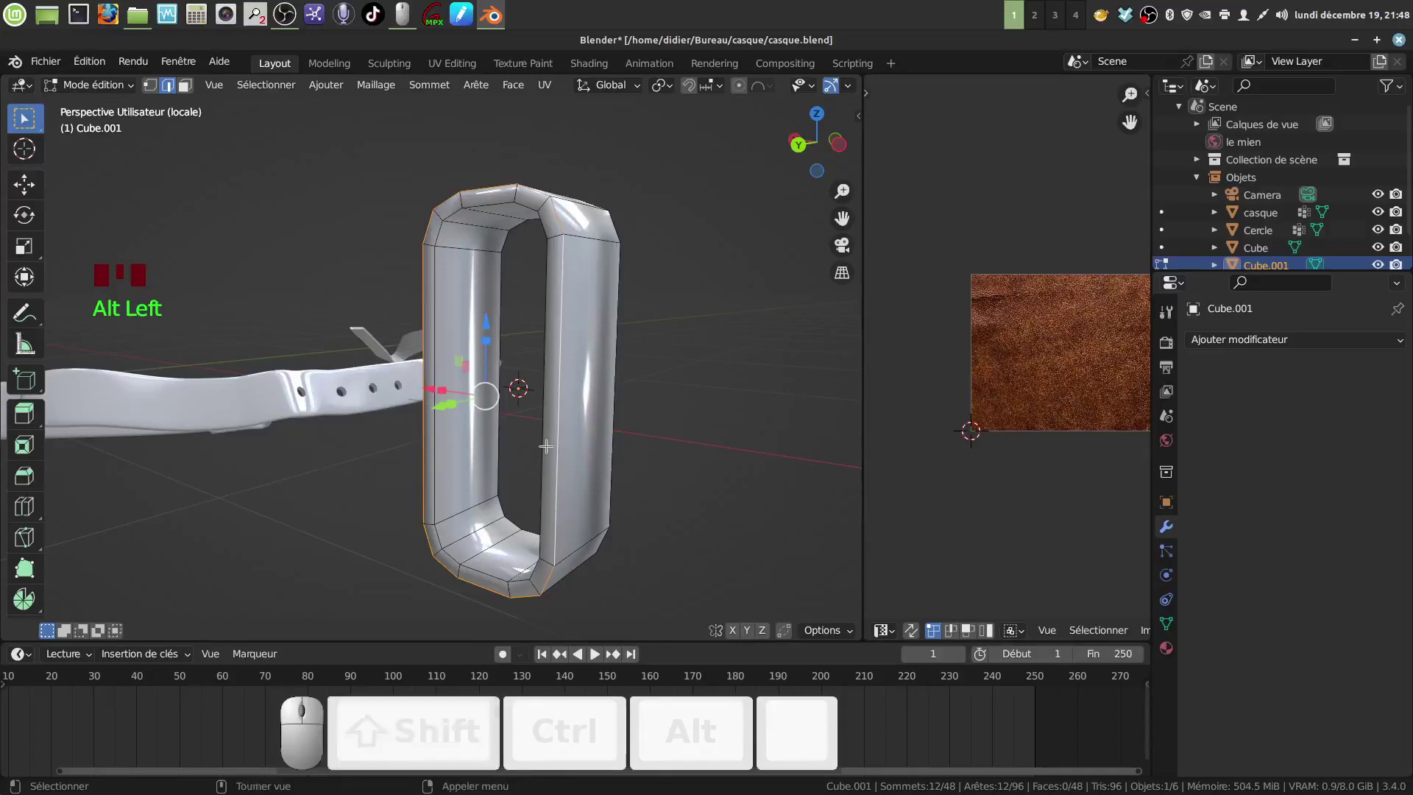
{"action": "left_click", "coordinate": [541, 428], "text": "alt+shift"}
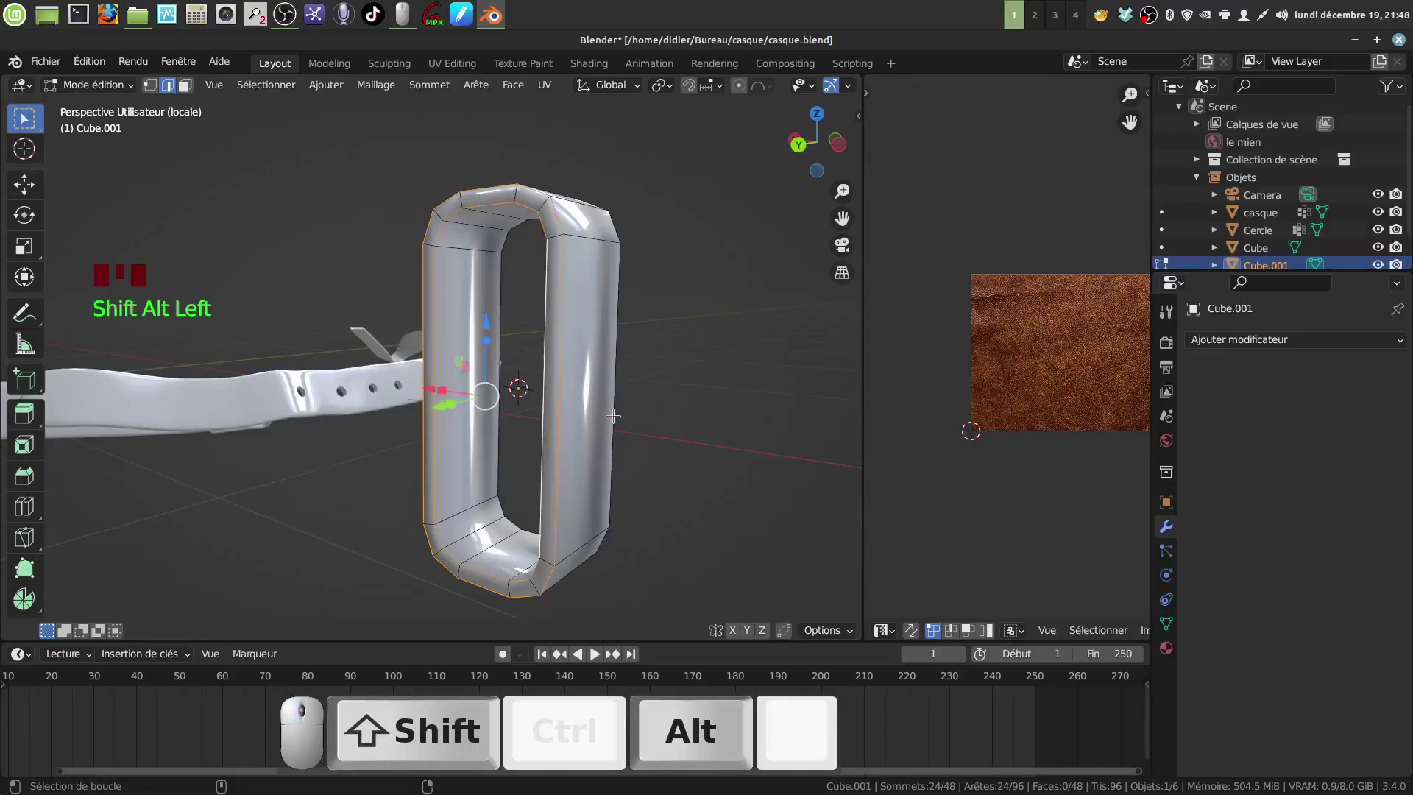
{"action": "left_click", "coordinate": [542, 427], "text": "alt+shift"}
{"action": "middle_click_drag", "start_coordinate": [542, 426], "coordinate": [473, 378]}
{"action": "scroll", "coordinate": [441, 461], "scroll_direction": "up", "scroll_amount": 1}
{"action": "left_click", "coordinate": [419, 432], "text": "alt+shift"}
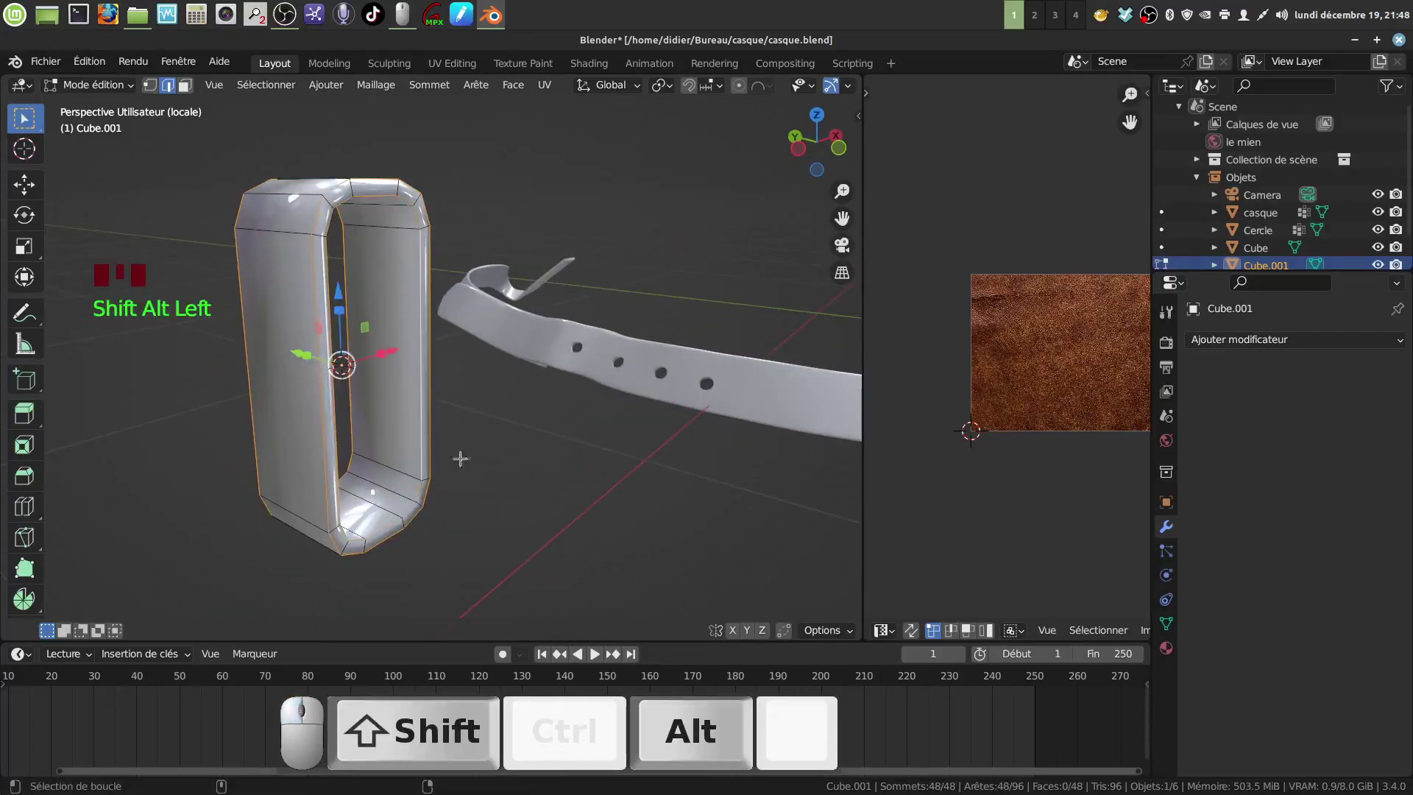
{"action": "key", "text": "ctrl+b"}
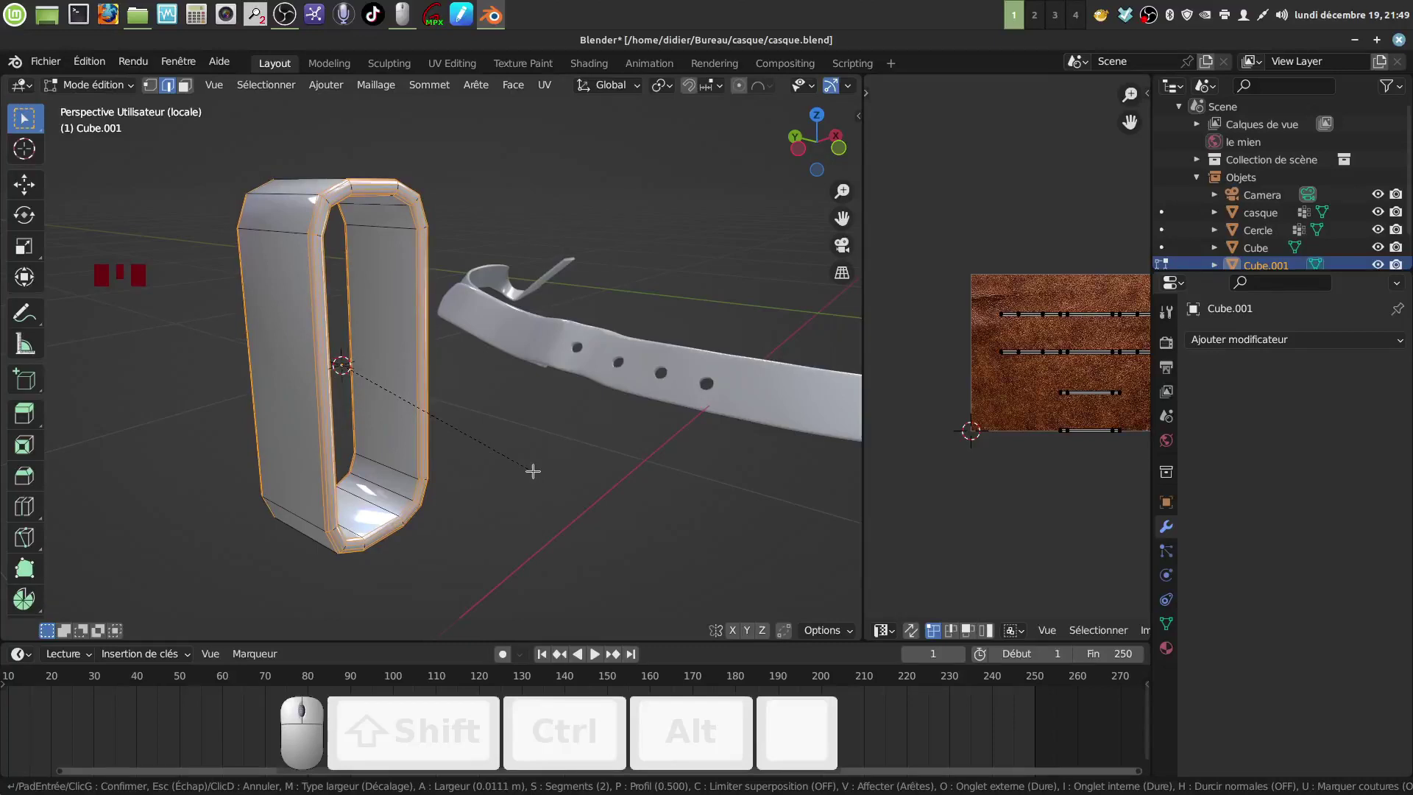
{"action": "left_click", "coordinate": [533, 470]}
{"action": "middle_click_drag", "start_coordinate": [533, 470], "coordinate": [662, 433]}
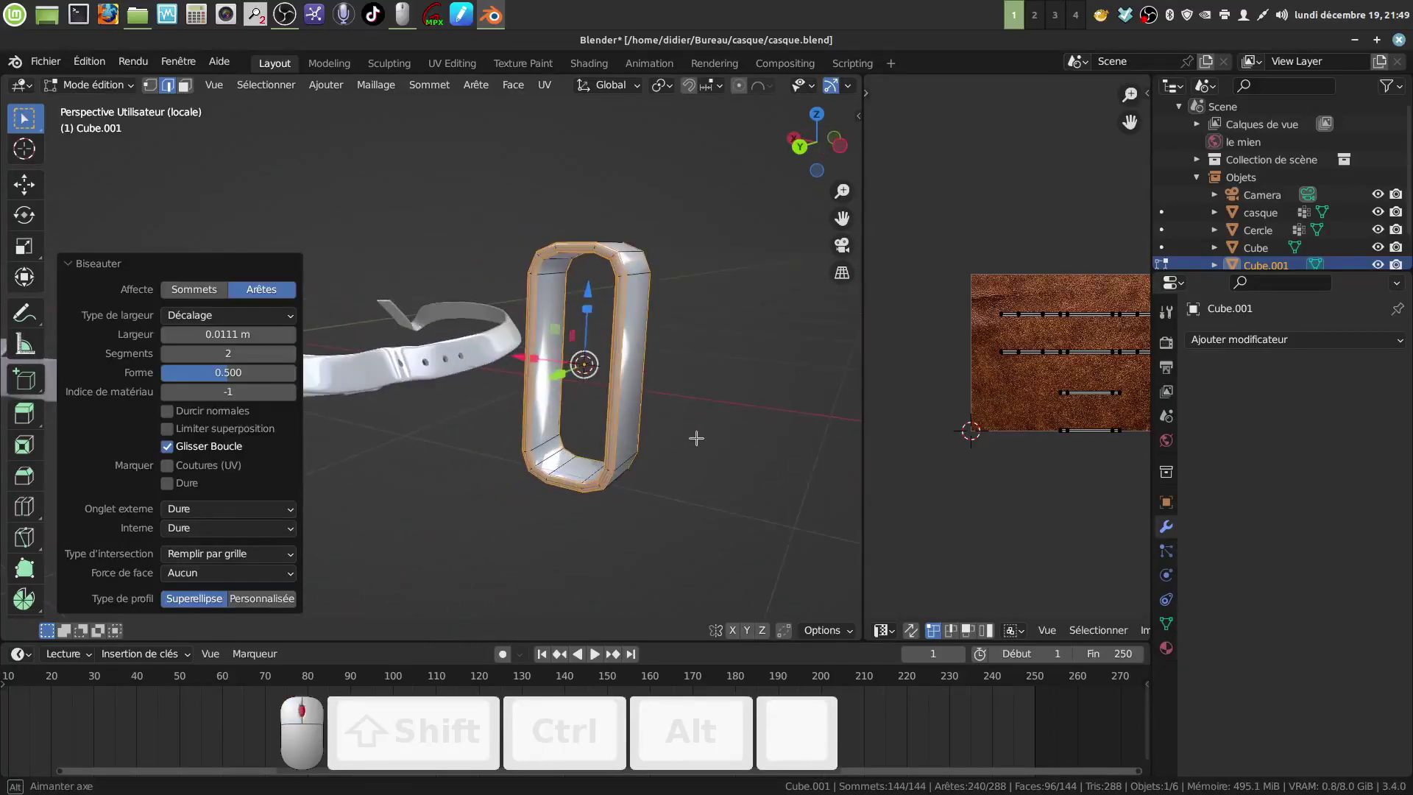
- Add a Catmull-Clark Subdivision Surface modifier with viewport level 1 to the loop in object mode and apply it
{"action": "key", "text": "Tab"}
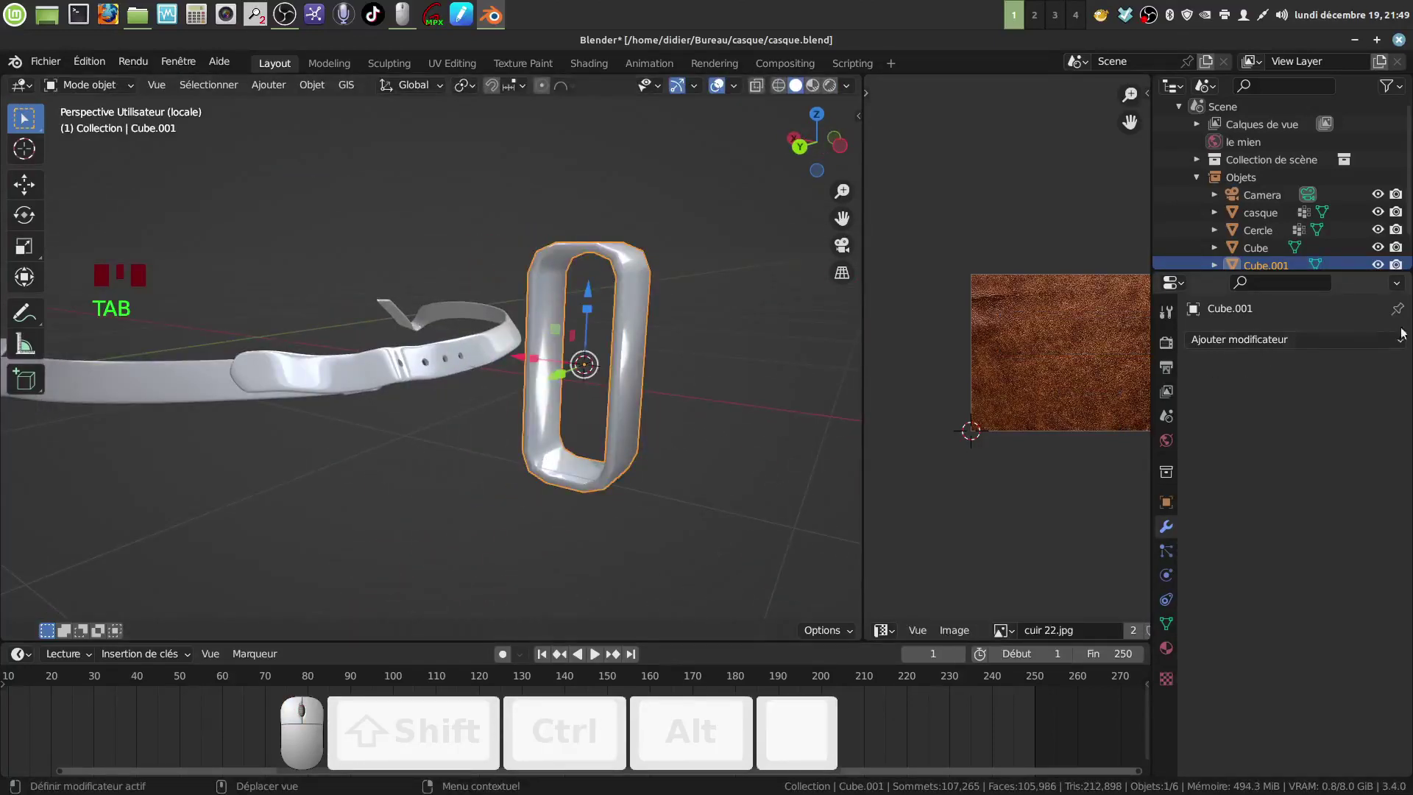
{"action": "left_click", "coordinate": [1214, 340]}
{"action": "left_click", "coordinate": [1026, 657]}
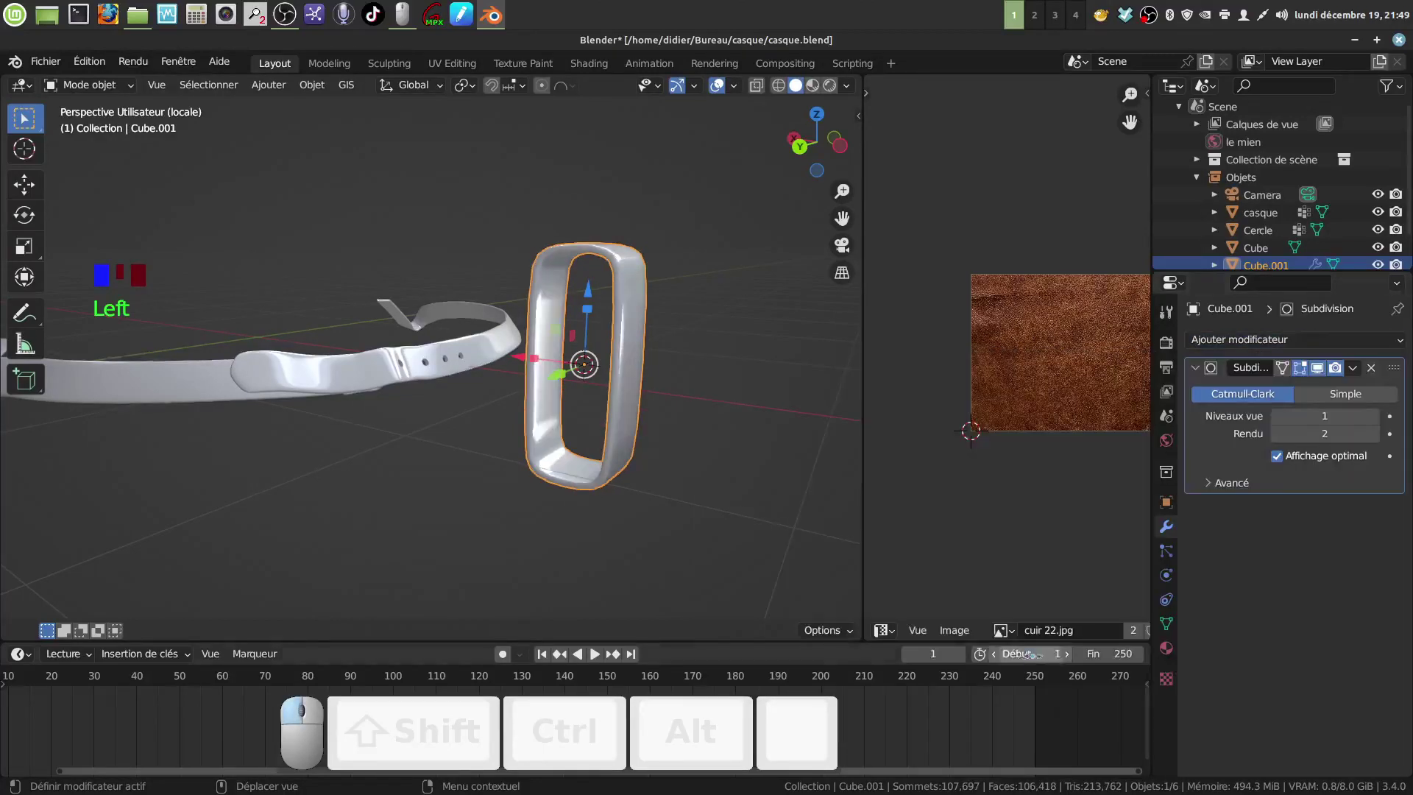
{"action": "middle_click_drag", "start_coordinate": [817, 442], "coordinate": [489, 468]}
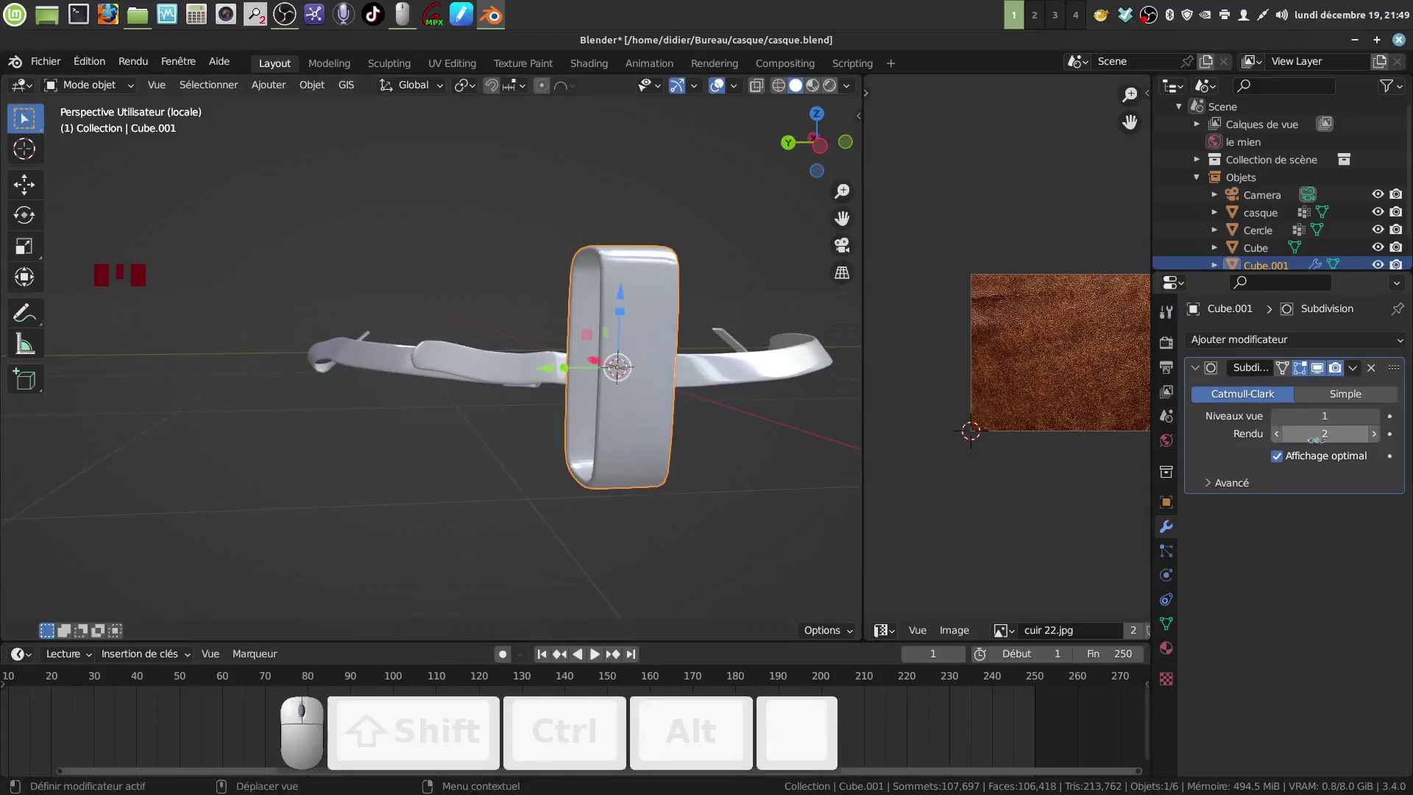
{"action": "left_click", "coordinate": [1279, 433]}
{"action": "left_click", "coordinate": [1353, 370]}
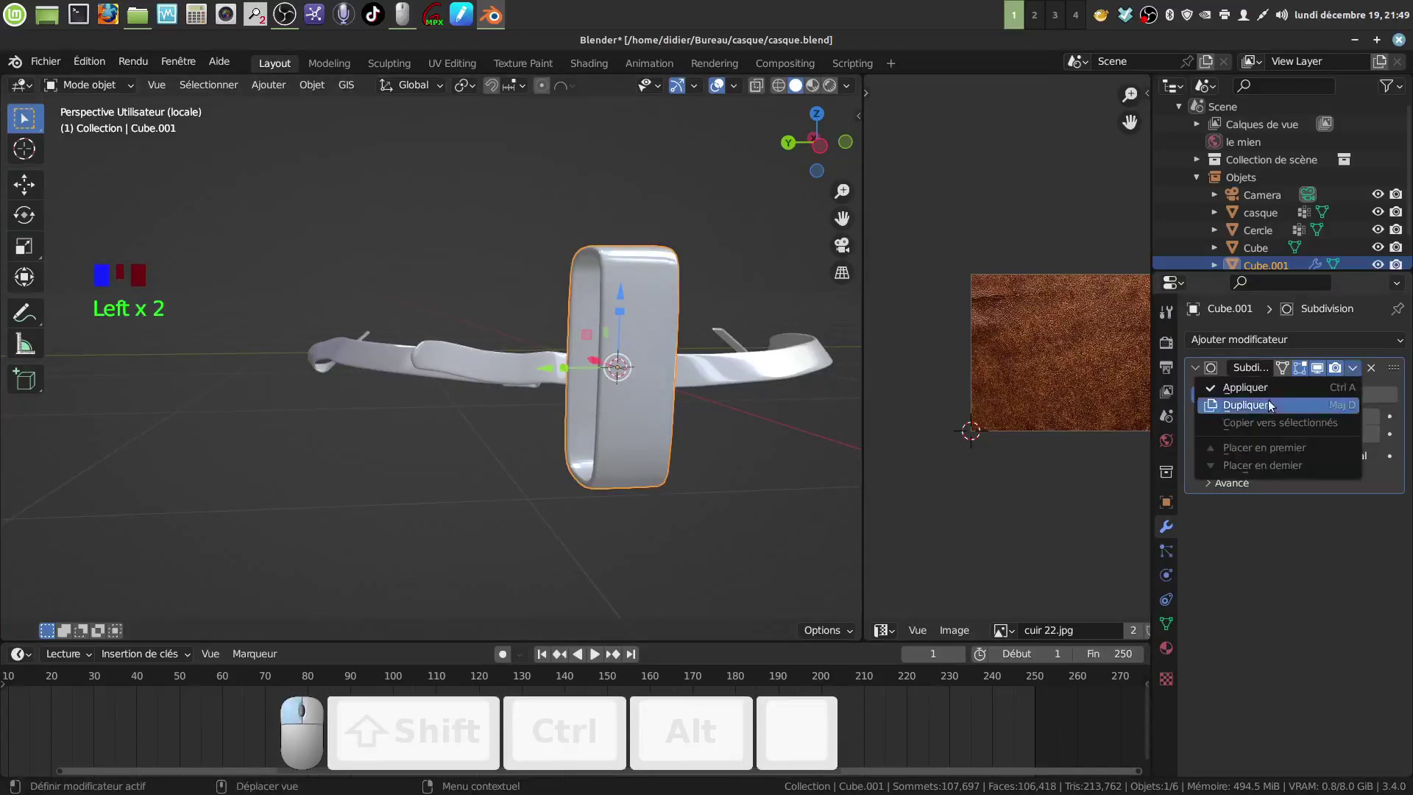
{"action": "left_click", "coordinate": [1257, 389]}
{"action": "middle_click_drag", "start_coordinate": [648, 442], "coordinate": [534, 460]}
{"action": "middle_click_drag", "start_coordinate": [537, 457], "coordinate": [578, 426]}
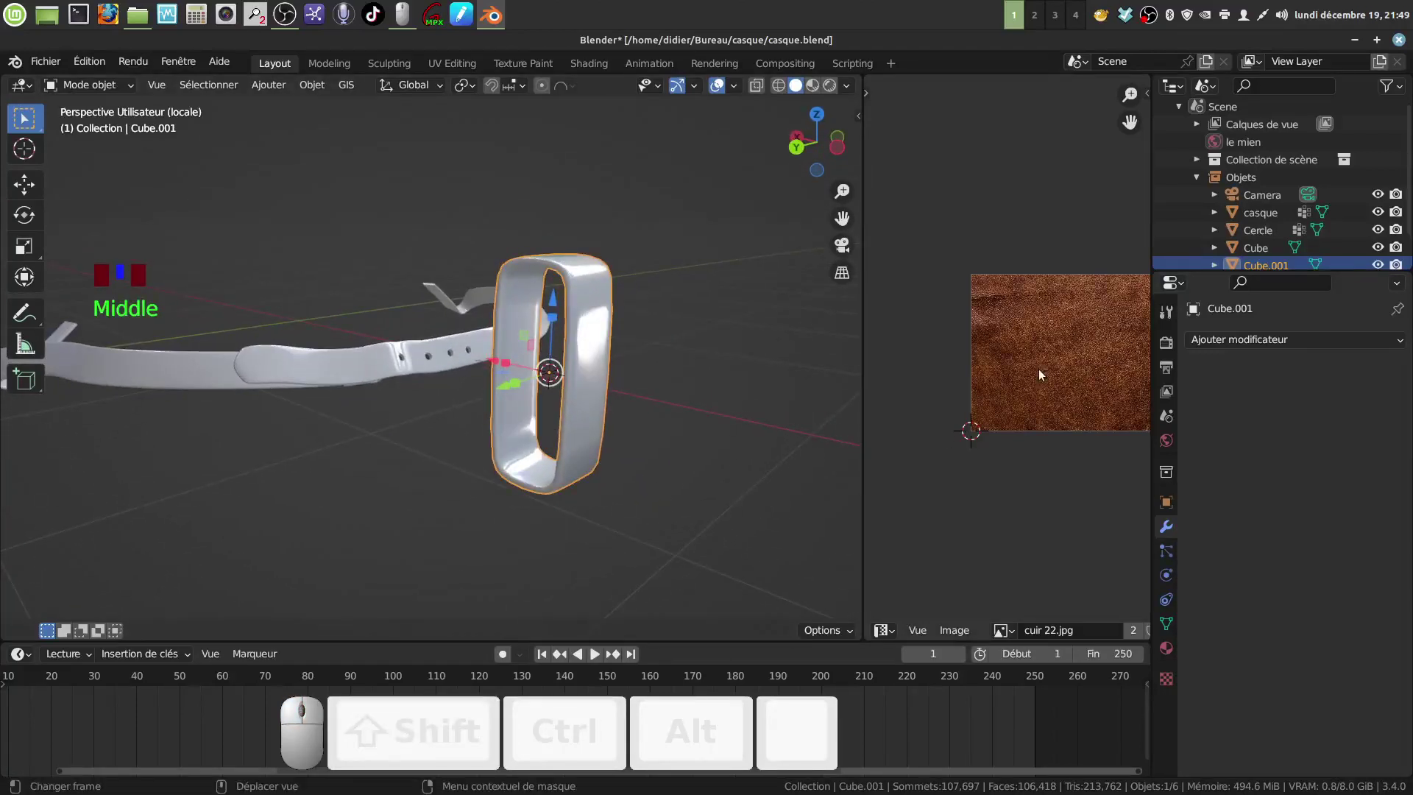
- Assign the existing leather material Matériau.002 to the loop
{"action": "left_click", "coordinate": [1166, 650]}
{"action": "left_click", "coordinate": [1200, 414]}
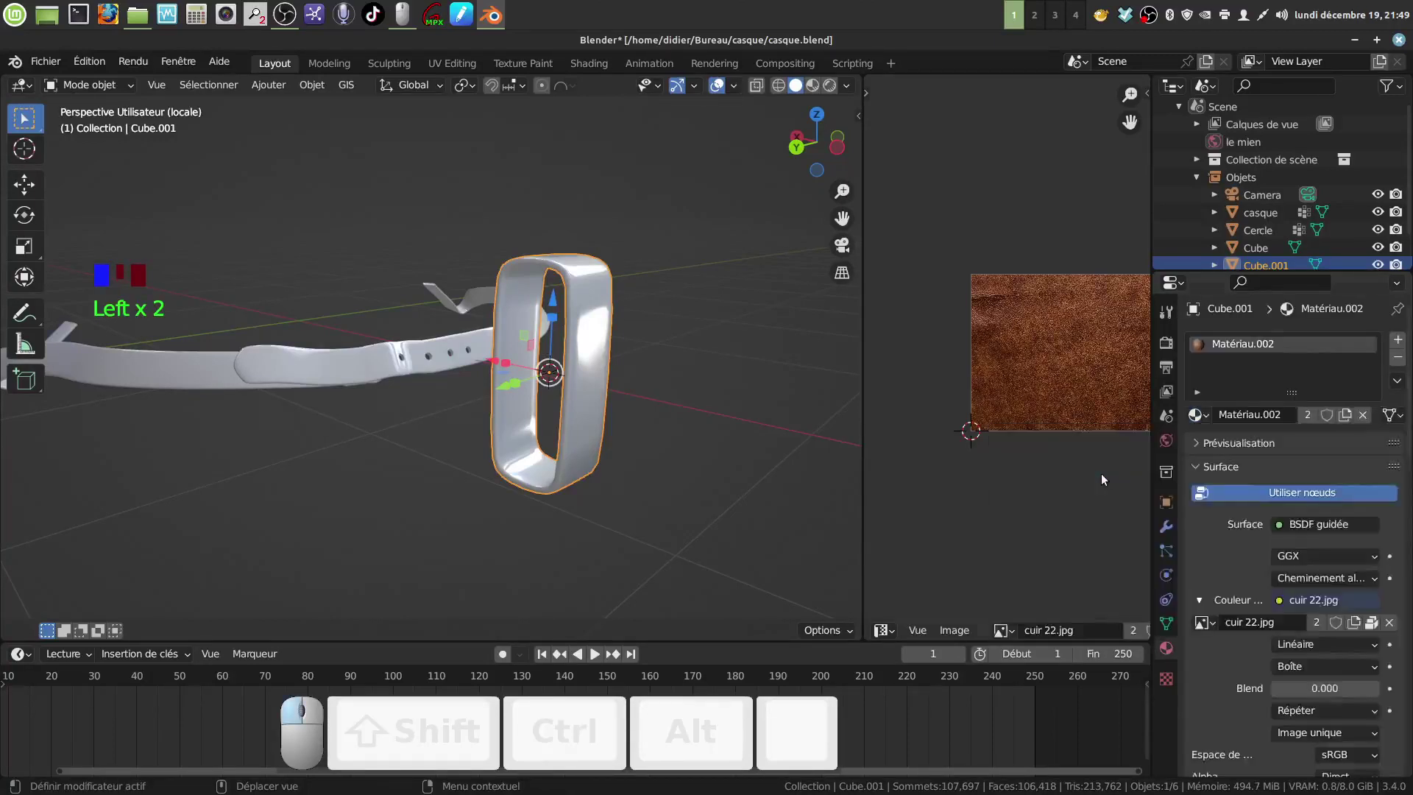
{"action": "left_click", "coordinate": [1101, 476]}
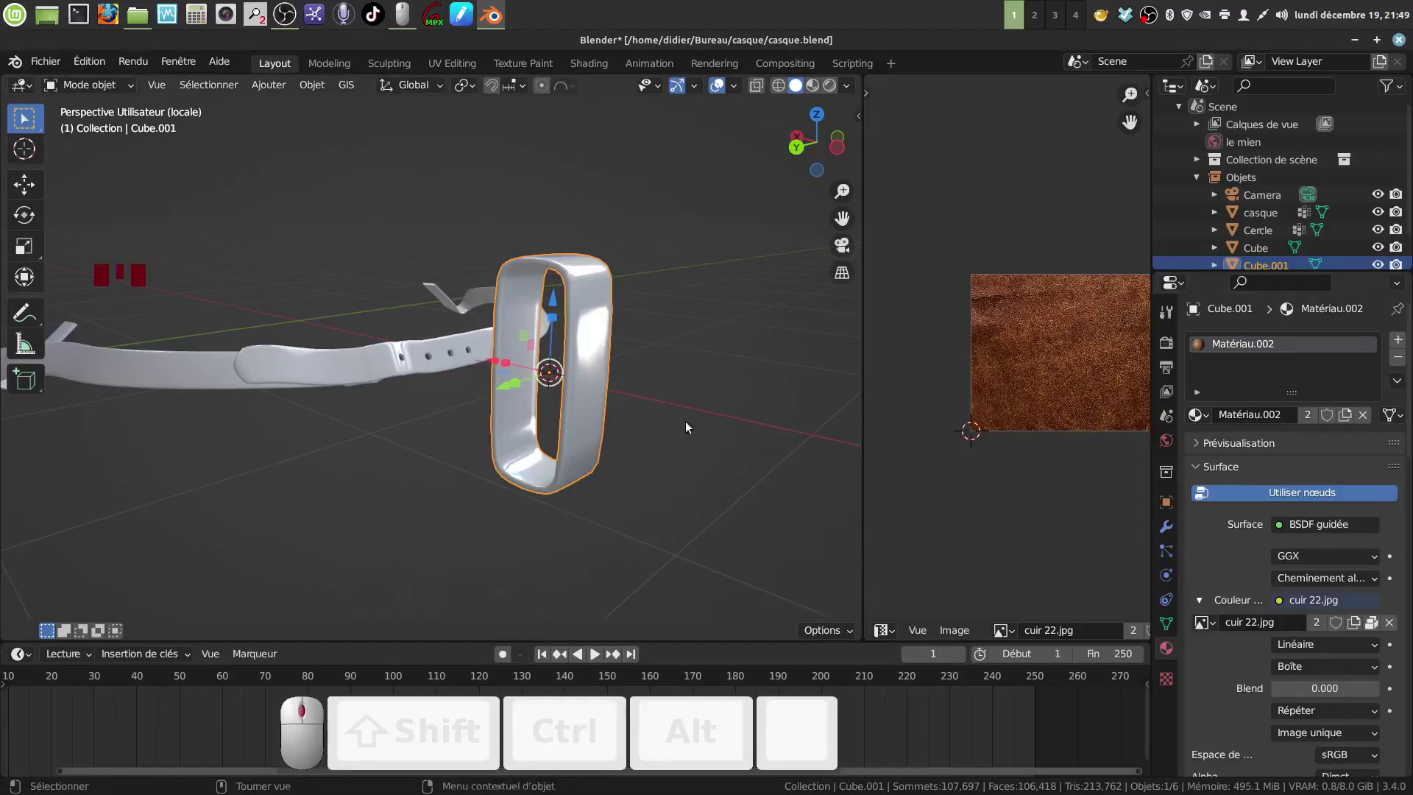
{"action": "middle_click_drag", "start_coordinate": [686, 421], "coordinate": [669, 408]}
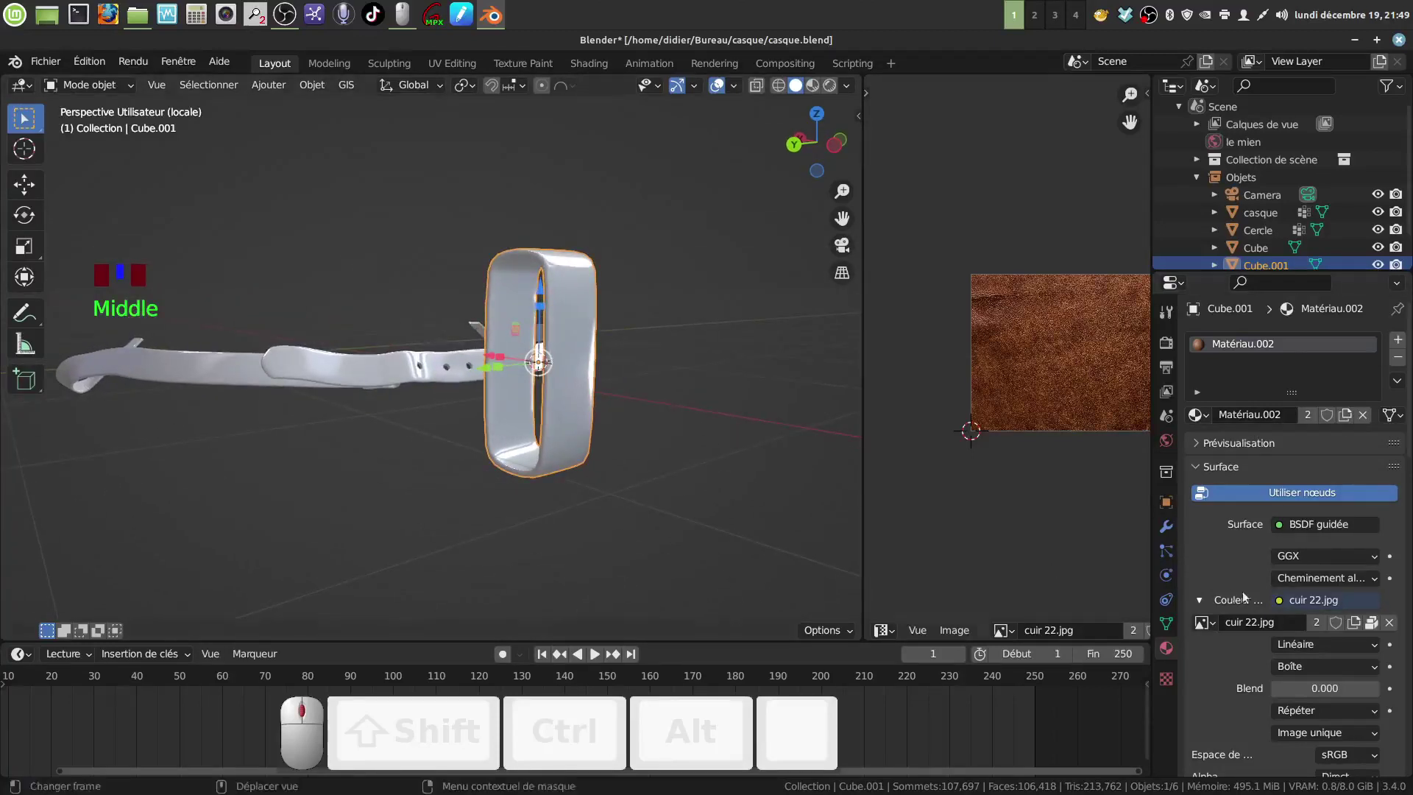
- Switch the viewport to rendered shading and examine the leather texture on the loop and its material settings
{"action": "left_click", "coordinate": [830, 86]}
{"action": "middle_click_drag", "start_coordinate": [567, 404], "coordinate": [449, 383]}
{"action": "scroll", "coordinate": [542, 420], "scroll_direction": "up", "scroll_amount": 2}
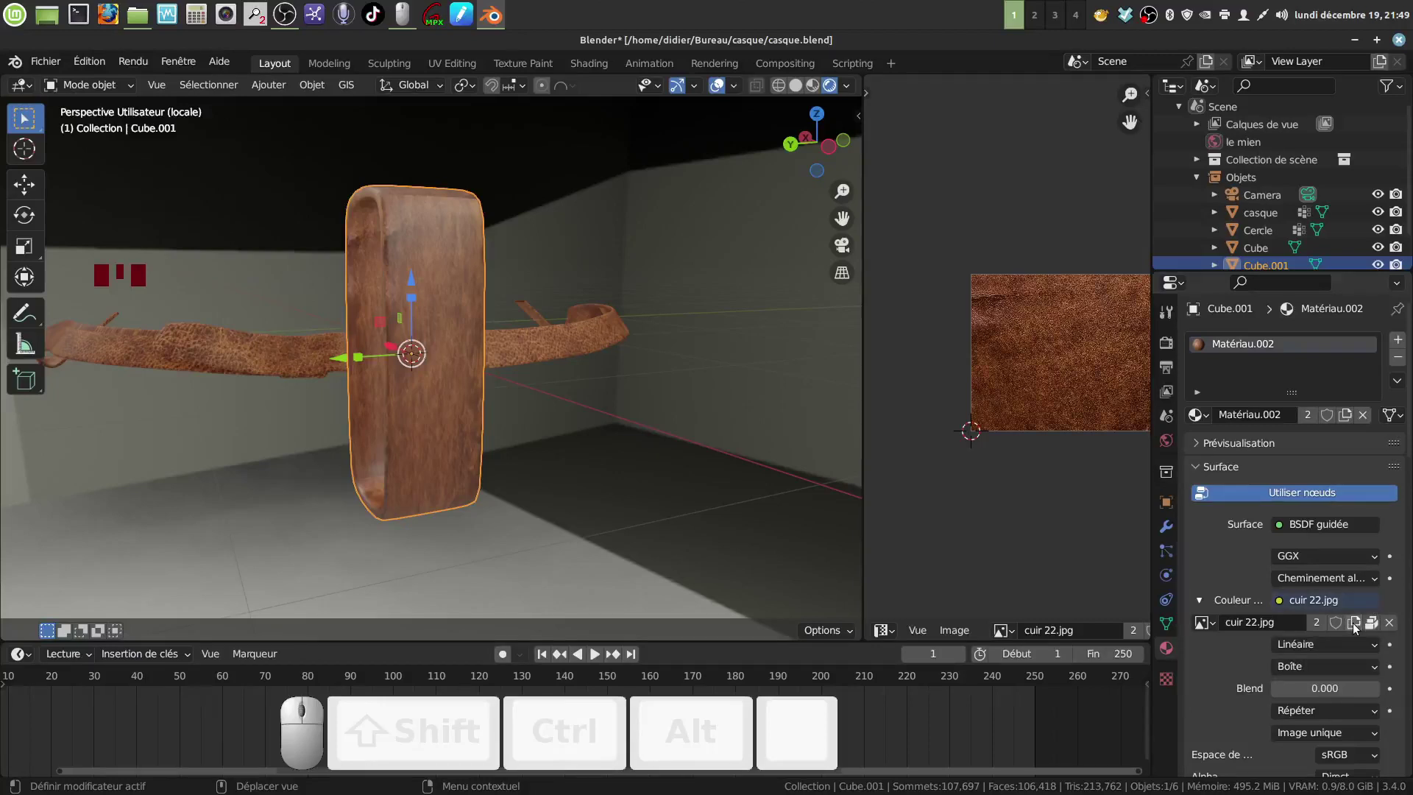
{"action": "scroll", "coordinate": [1325, 462], "scroll_direction": "up", "scroll_amount": 4}
{"action": "scroll", "coordinate": [1362, 588], "scroll_direction": "down", "scroll_amount": 3}
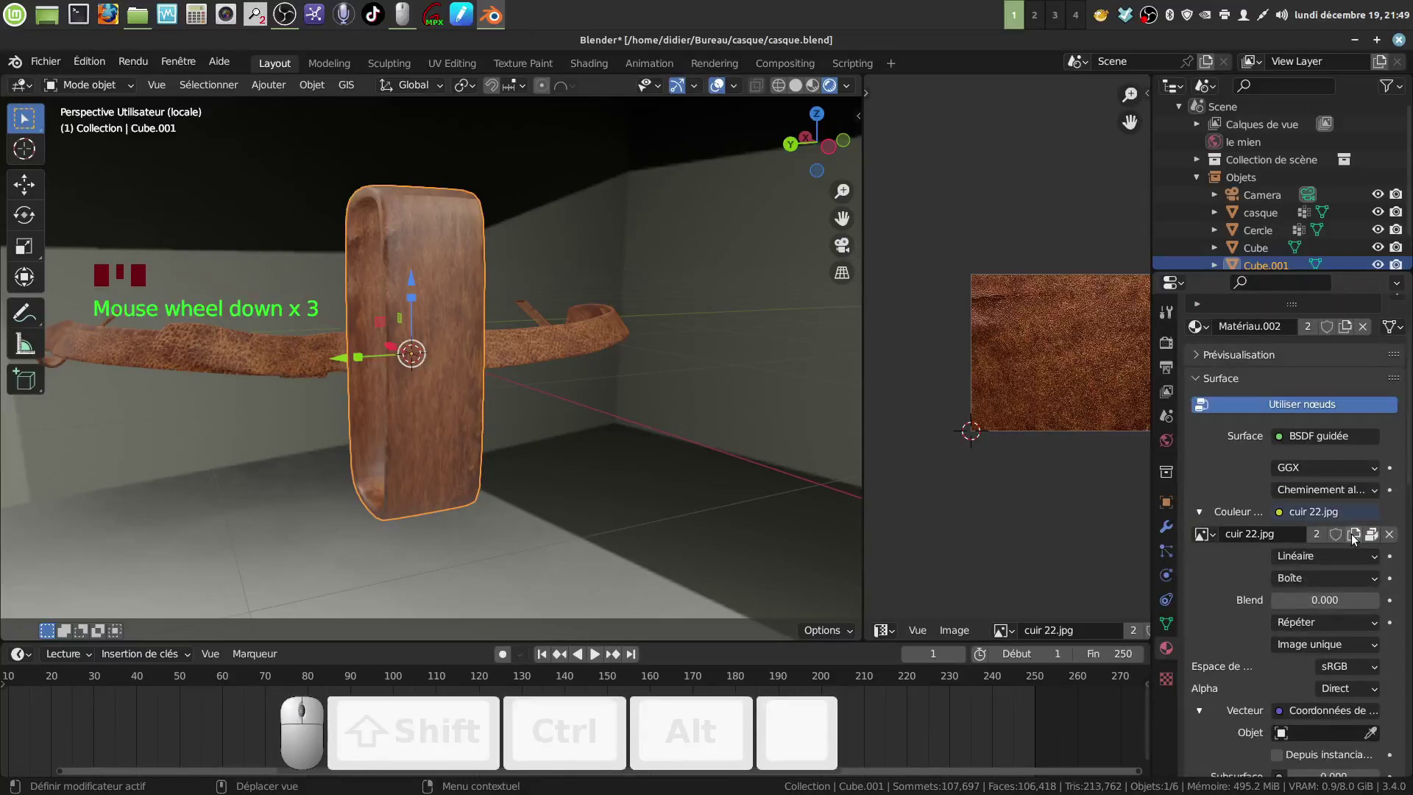
- Make an independent copy of the leather material Matériau.002 for the loop
{"action": "scroll", "coordinate": [1349, 563], "scroll_direction": "up", "scroll_amount": 5}
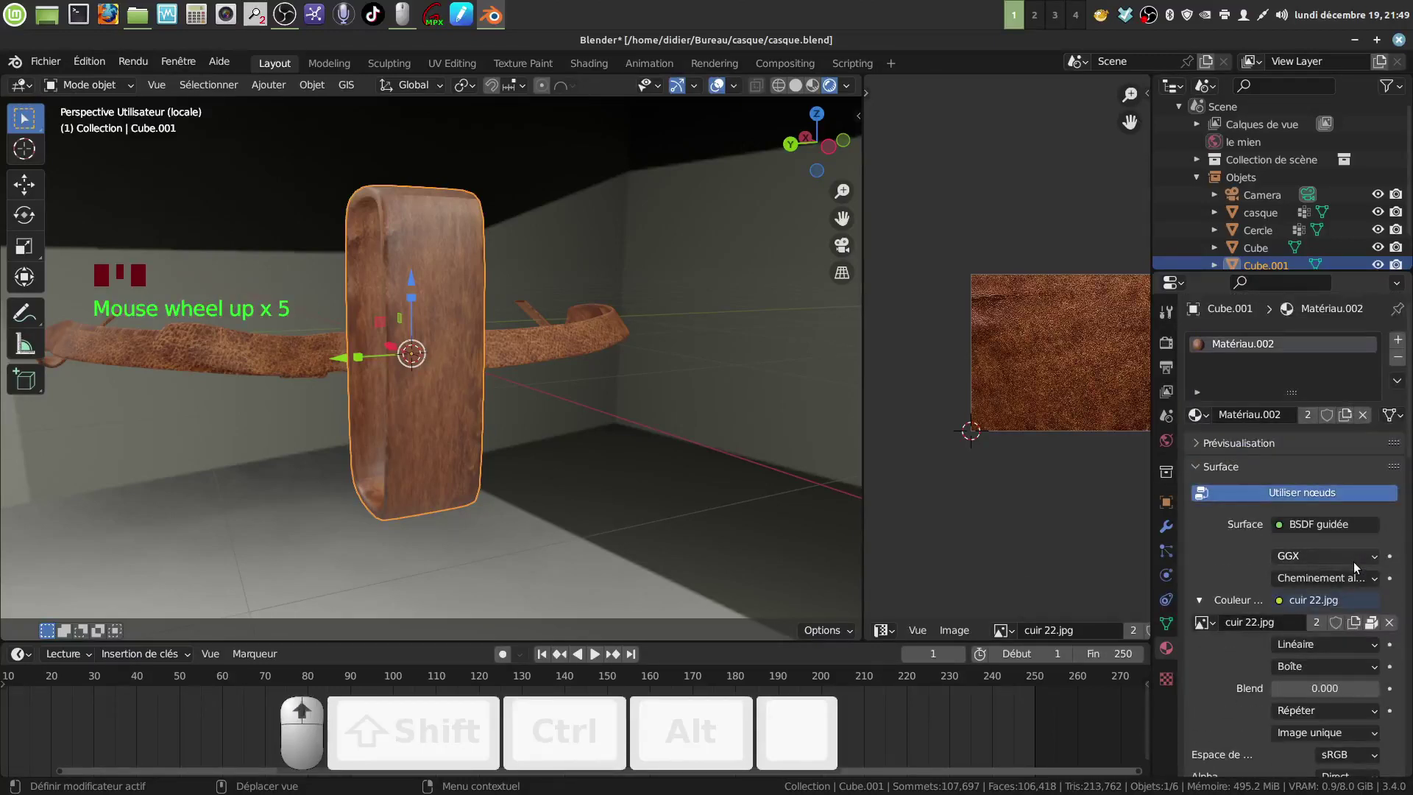
{"action": "scroll", "coordinate": [1353, 562], "scroll_direction": "up", "scroll_amount": 3}
{"action": "left_click", "coordinate": [1346, 415]}
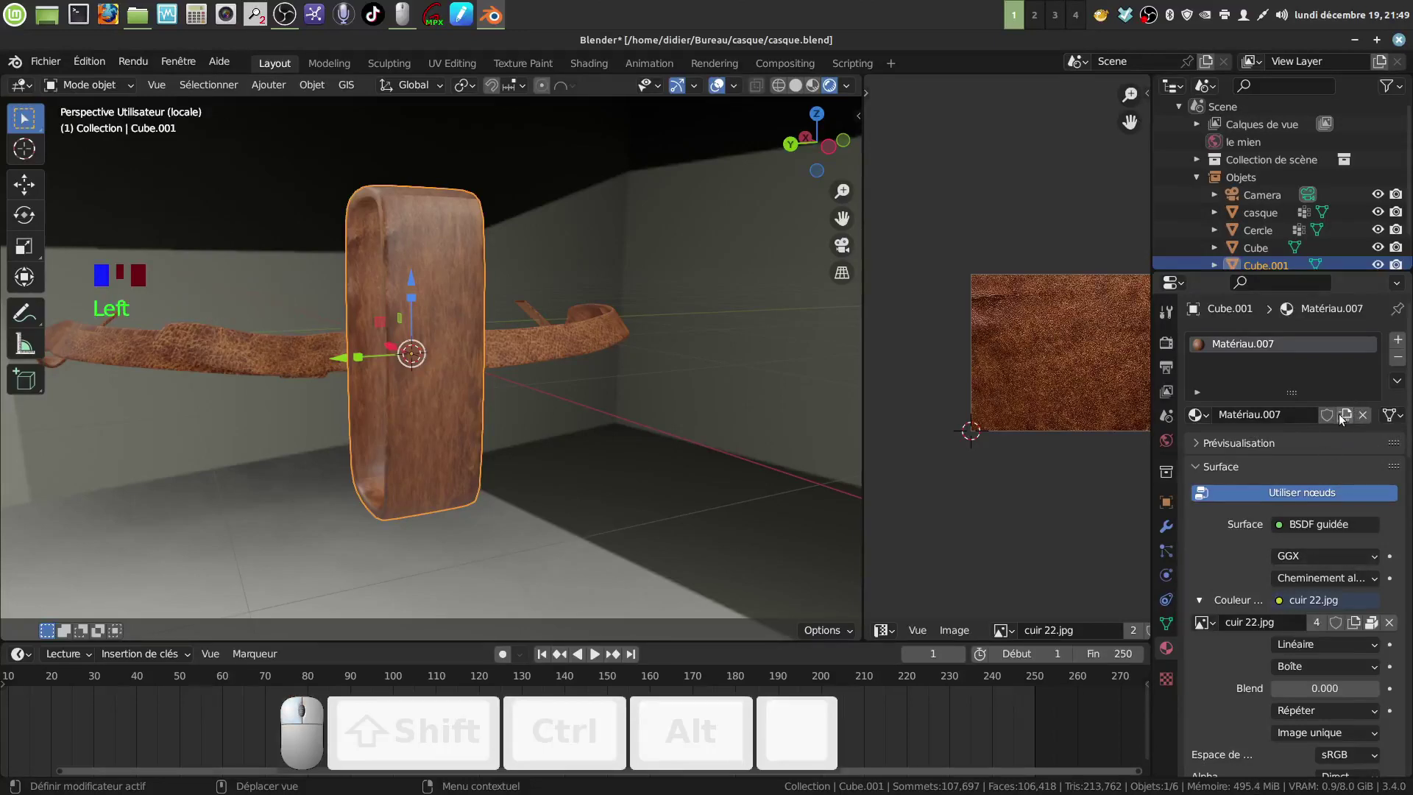
- Apply all transformations to the loop and set its origin to its geometry
{"action": "middle_click_drag", "start_coordinate": [511, 328], "coordinate": [468, 333], "text": "shift"}
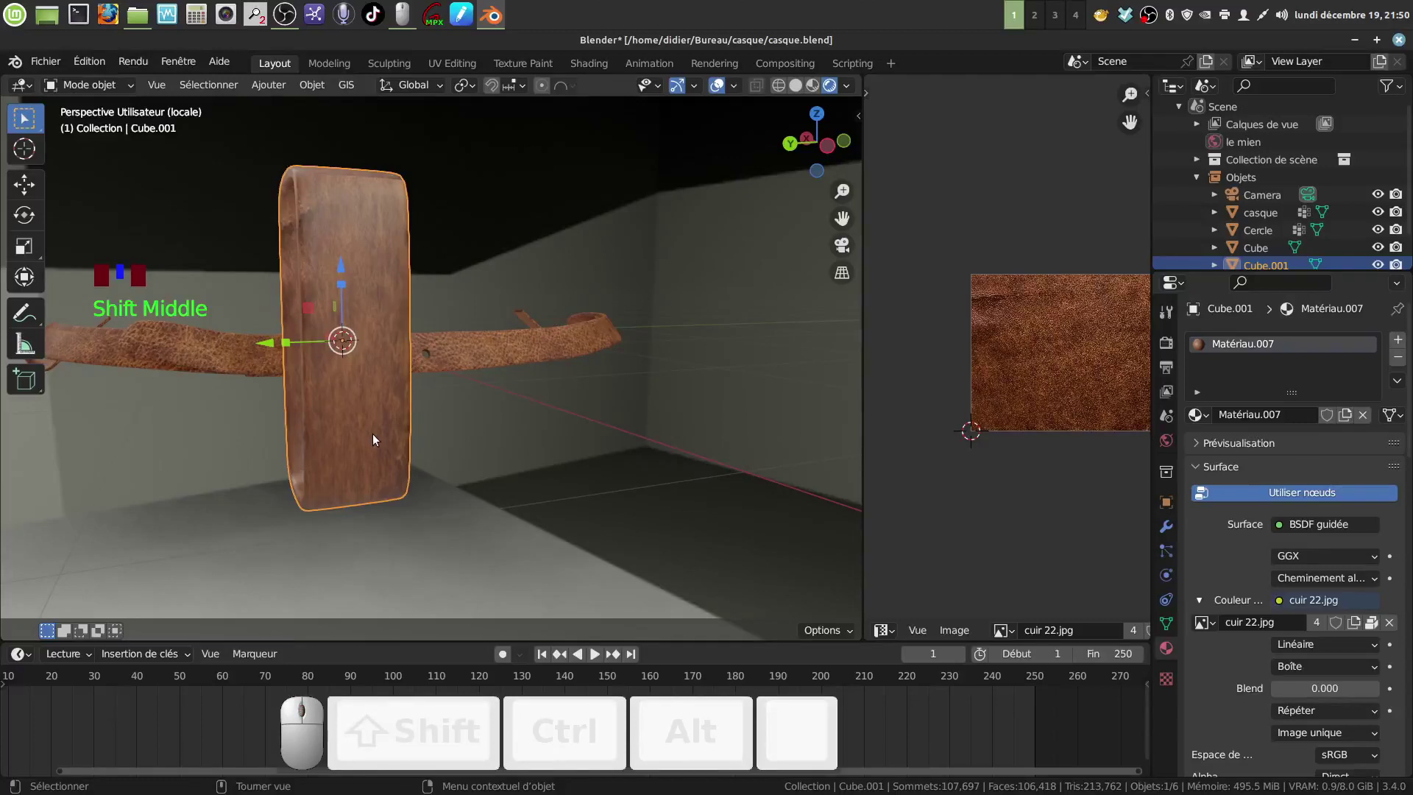
{"action": "key", "text": "ctrl+a"}
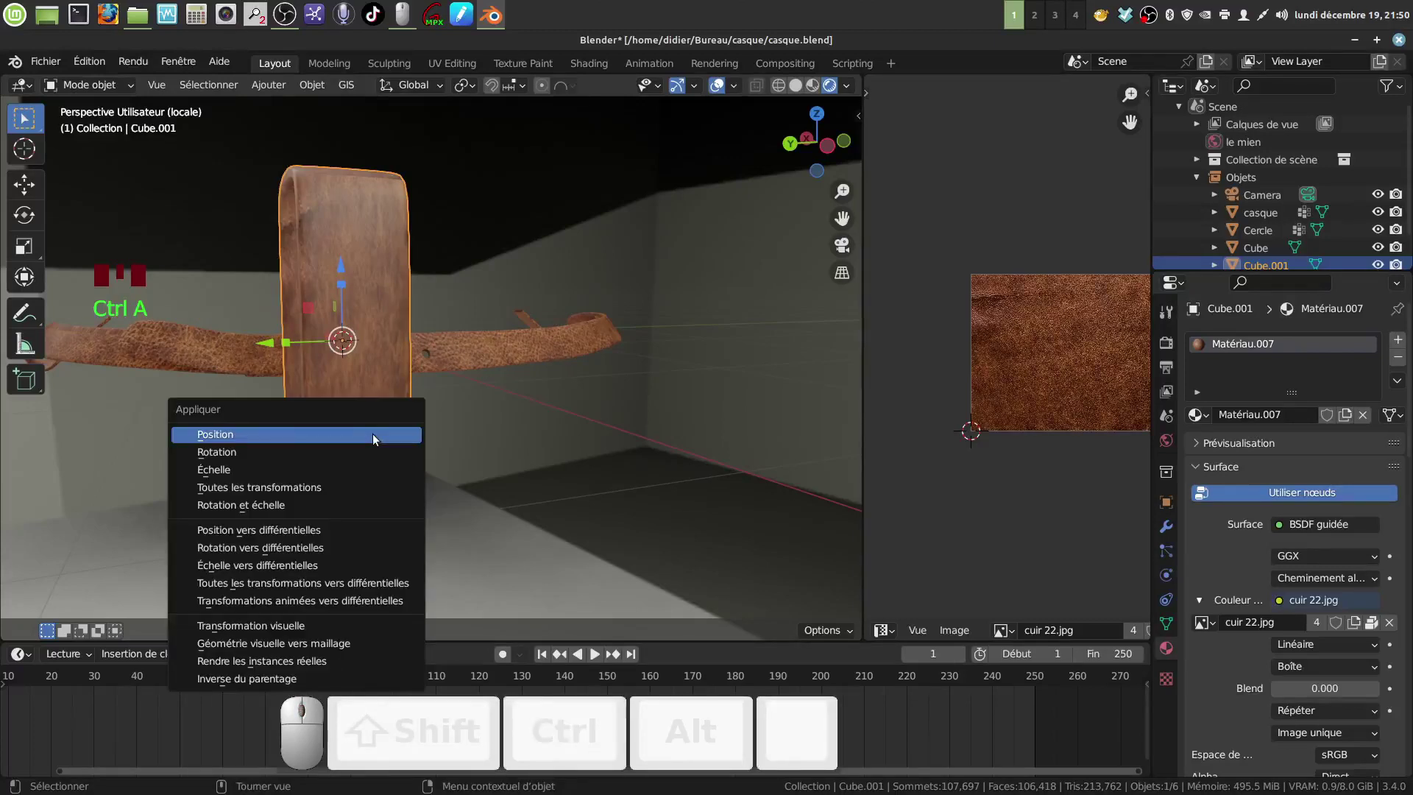
{"action": "left_click", "coordinate": [289, 488]}
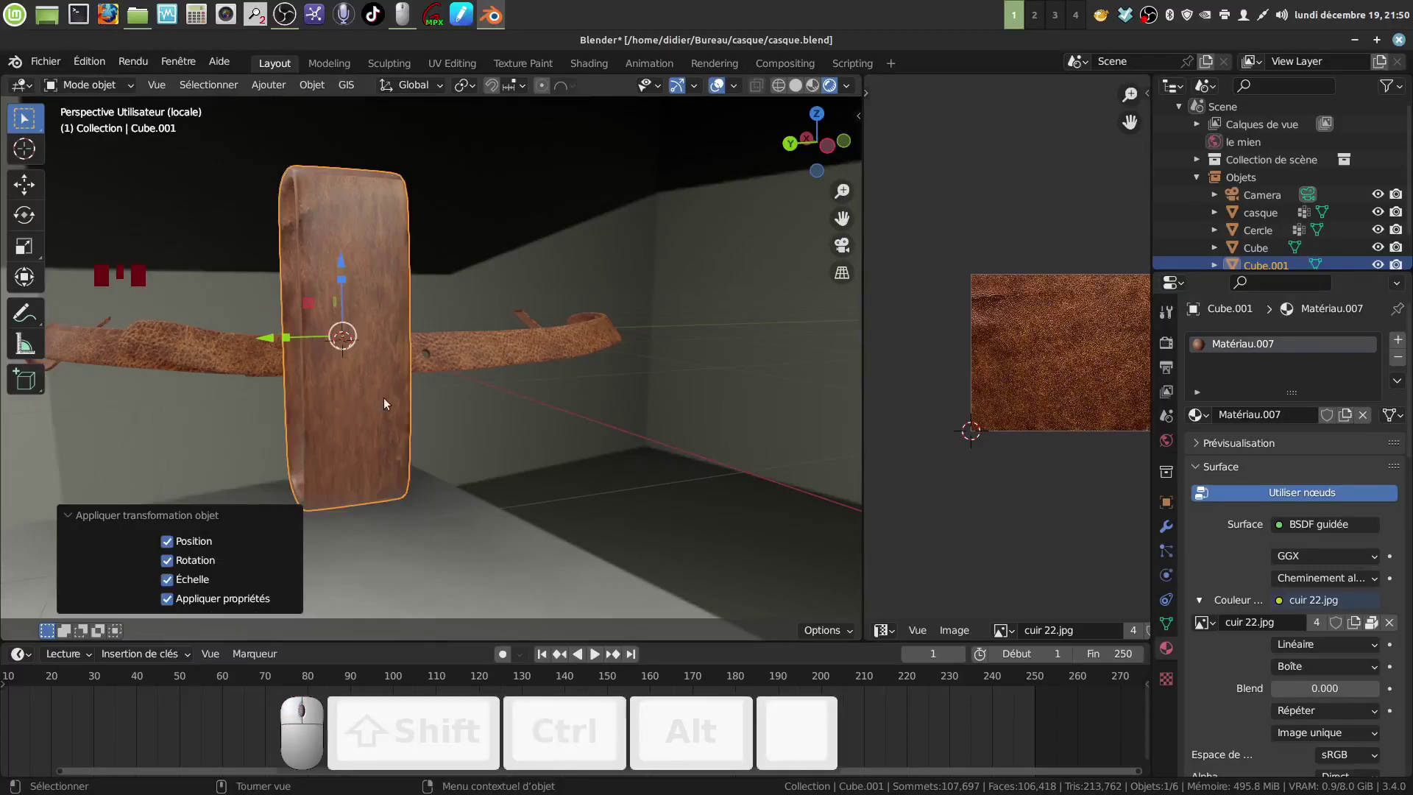
{"action": "mouse_move", "coordinate": [383, 398]}
{"action": "middle_mouse_down"}
{"action": "mouse_move", "coordinate": [341, 420]}
{"action": "mouse_move", "coordinate": [459, 422]}
{"action": "mouse_move", "coordinate": [385, 421]}
{"action": "mouse_move", "coordinate": [399, 397]}
{"action": "mouse_move", "coordinate": [372, 391]}
{"action": "middle_mouse_up"}
{"action": "middle_click_drag", "start_coordinate": [393, 390], "coordinate": [462, 401], "text": "shift"}
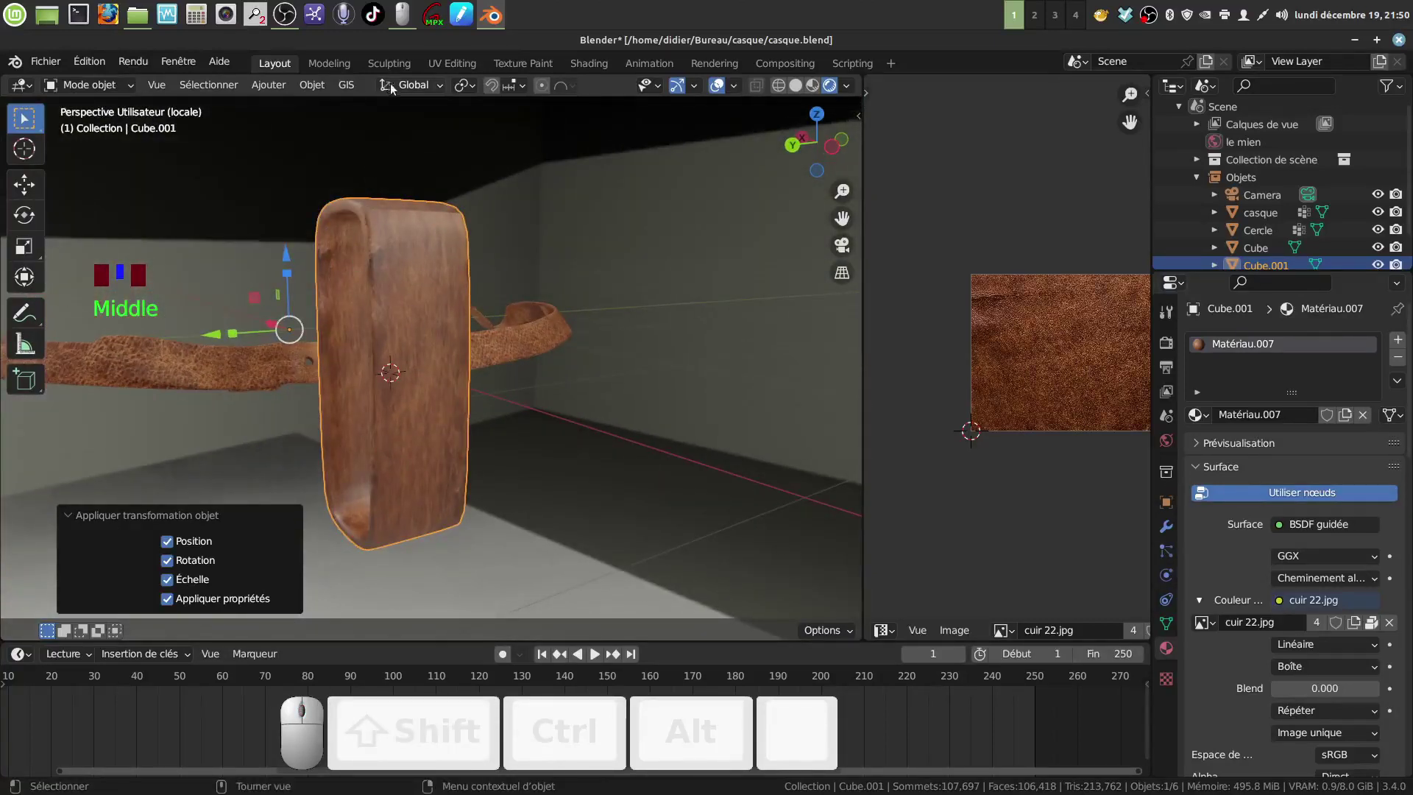
{"action": "left_click", "coordinate": [318, 87]}
{"action": "mouse_move", "coordinate": [346, 122]}
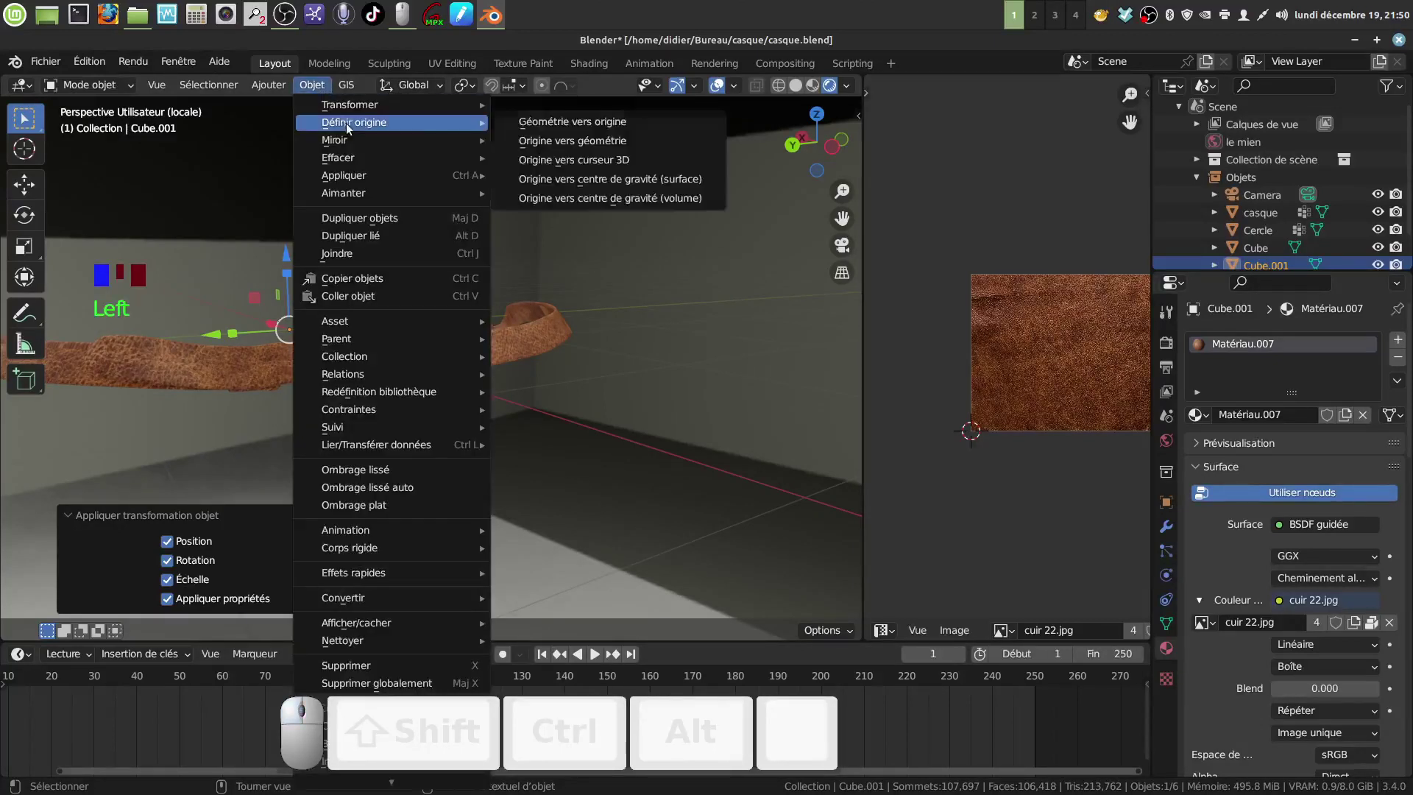
{"action": "left_click", "coordinate": [526, 140]}
{"action": "middle_click_drag", "start_coordinate": [492, 325], "coordinate": [722, 368], "text": "shift"}
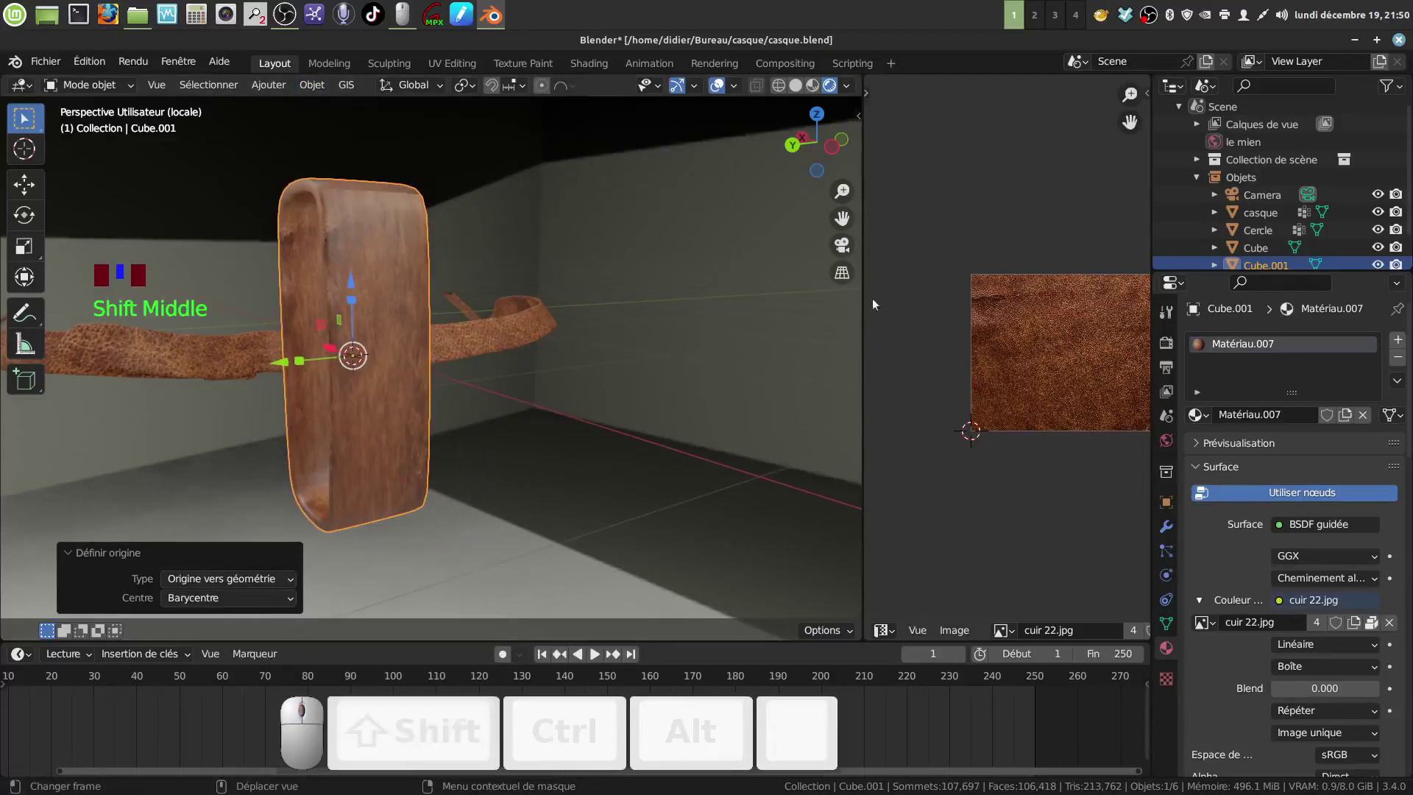
- Enlarge the image editor area and change it to the shader editor showing the loop's material nodes
{"action": "left_click_drag", "start_coordinate": [864, 326], "coordinate": [506, 294]}
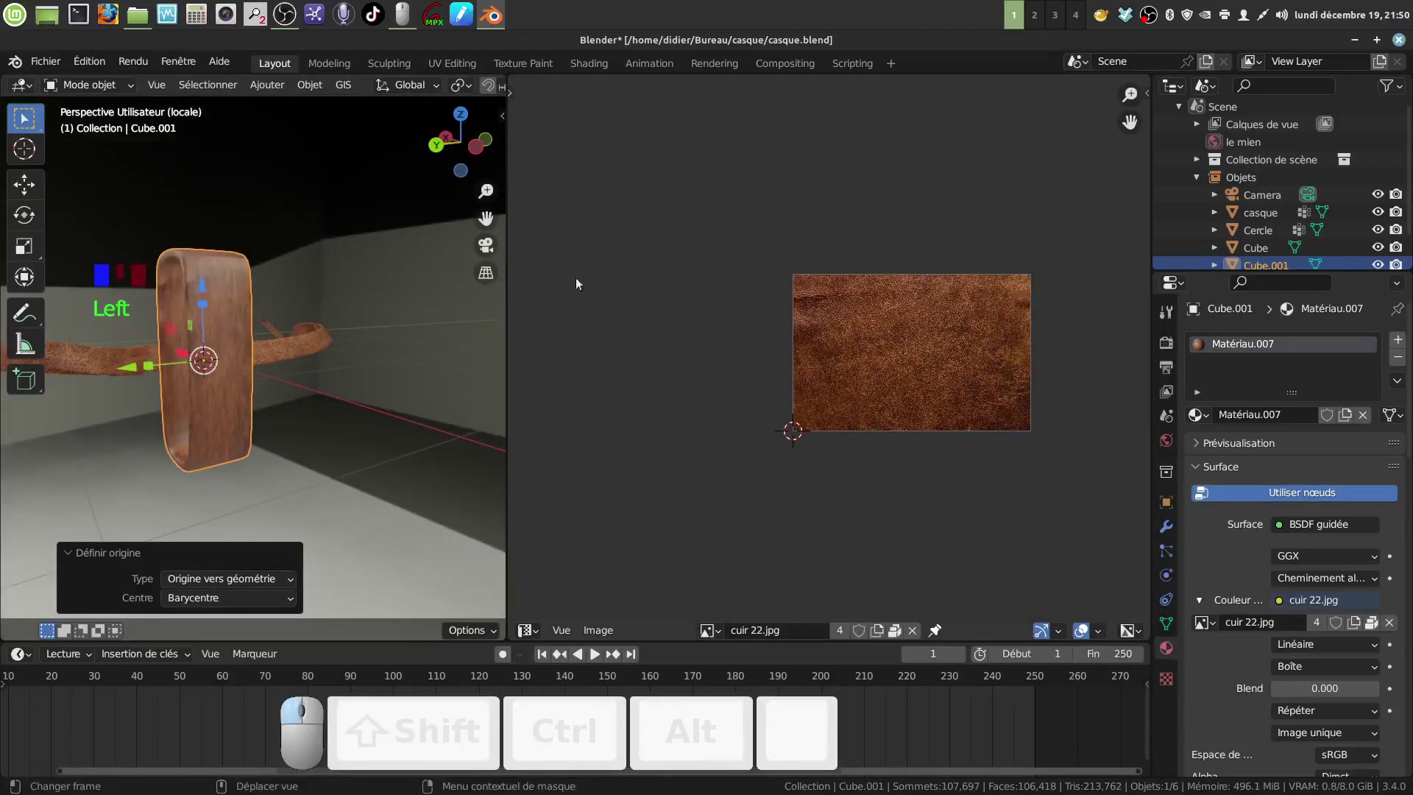
{"action": "left_click", "coordinate": [527, 631]}
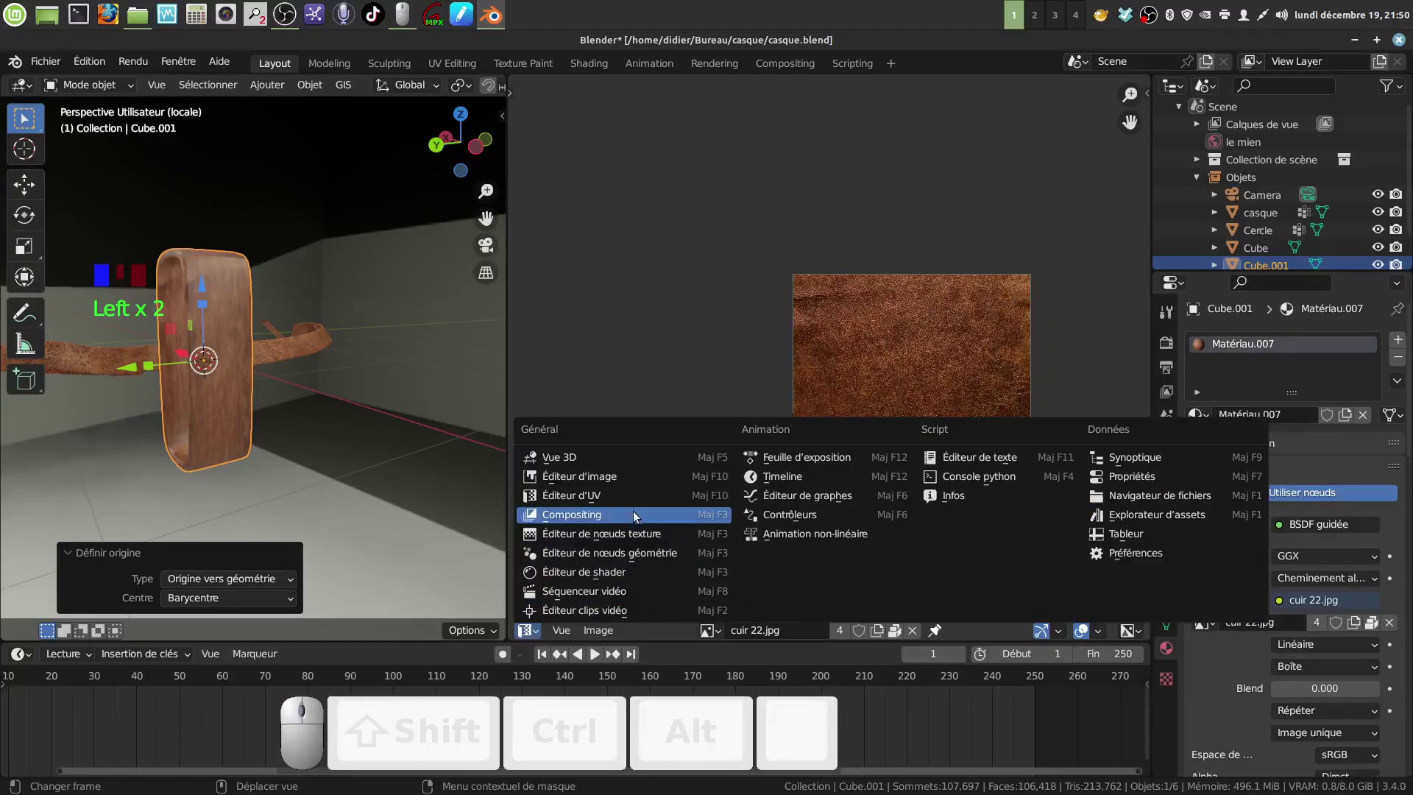
{"action": "left_click", "coordinate": [646, 571]}
{"action": "scroll", "coordinate": [907, 348], "scroll_direction": "up", "scroll_amount": 3}
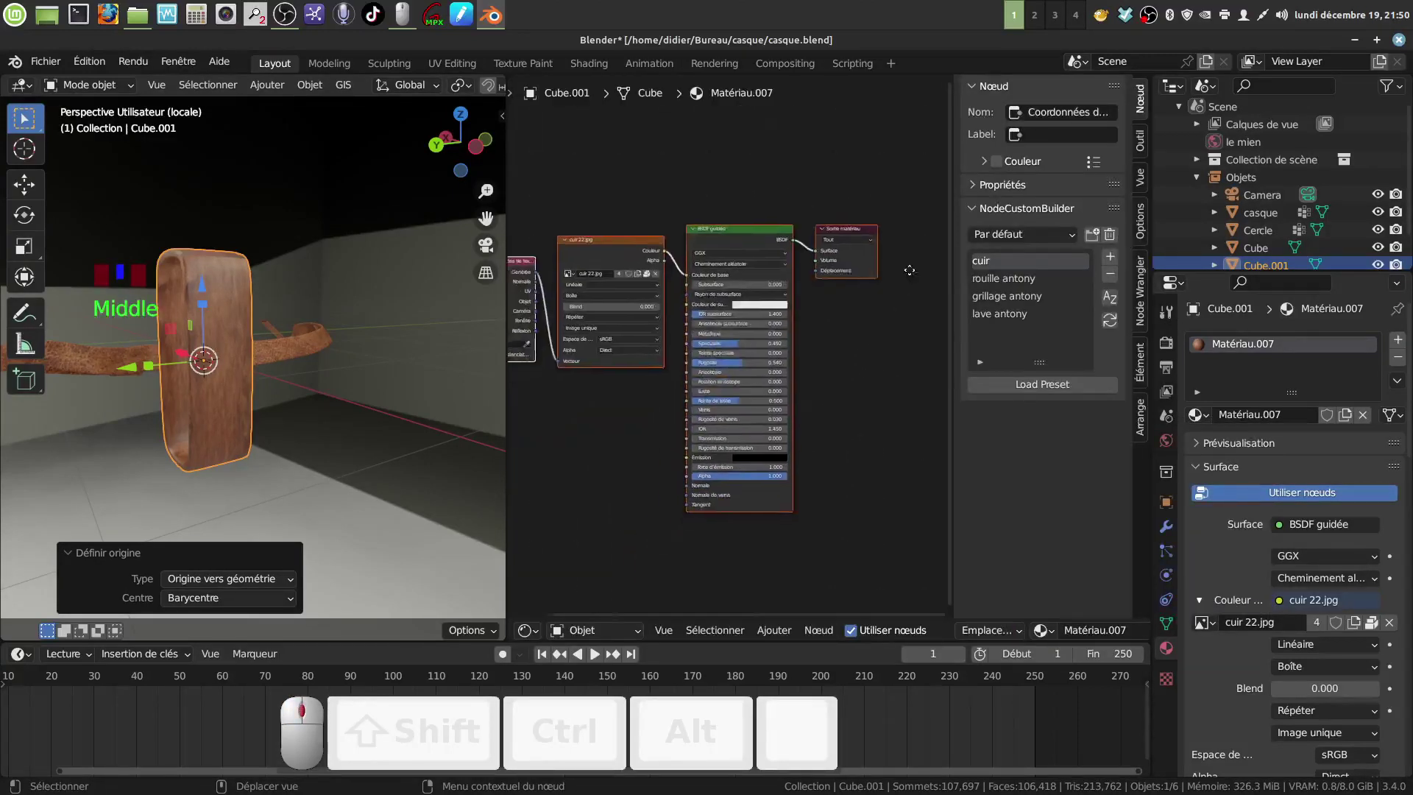
{"action": "scroll", "coordinate": [868, 351], "scroll_direction": "up", "scroll_amount": 2}
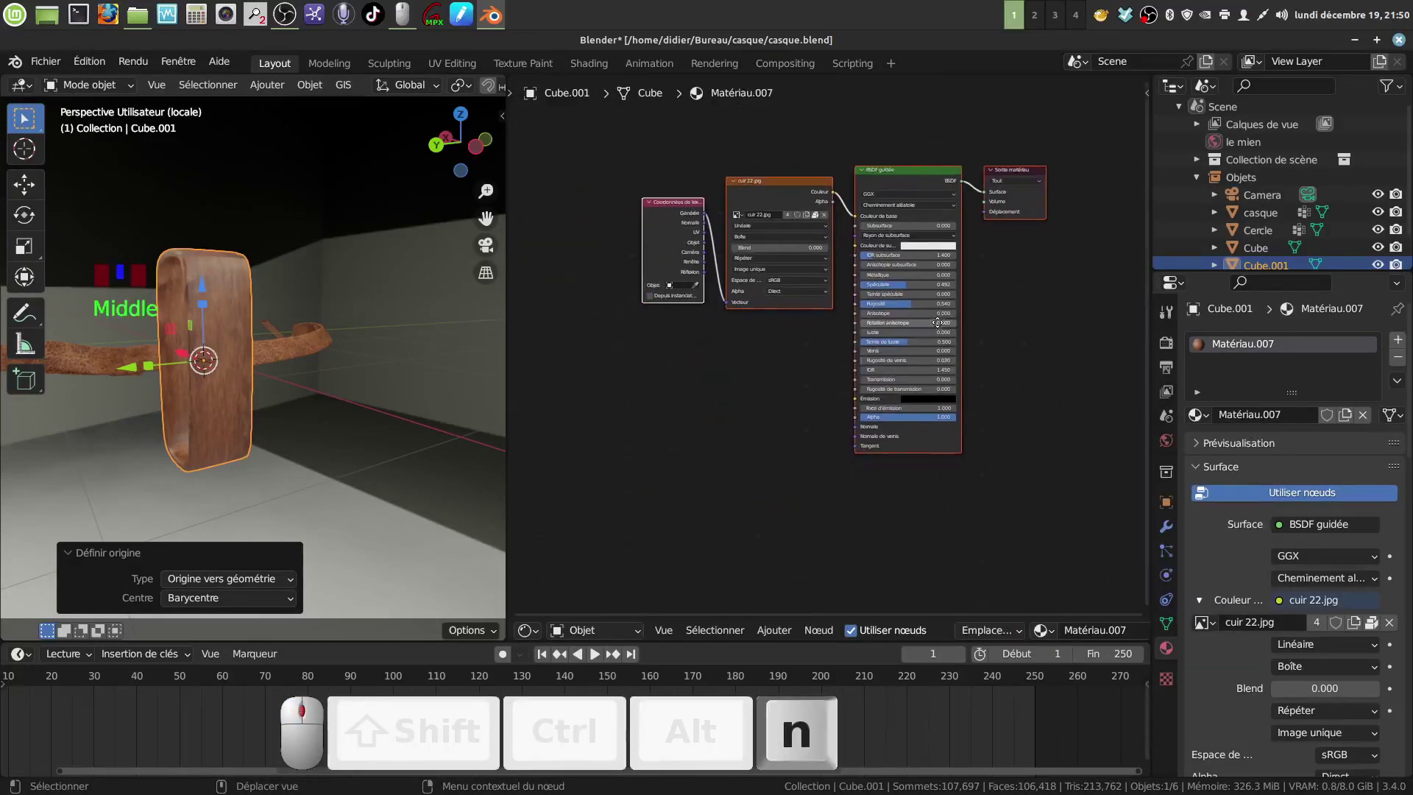
- Move the Texture Coordinate node away and insert a Mapping node between it and the cuir 22.jpg image node
{"action": "left_click", "coordinate": [742, 408]}
{"action": "scroll", "coordinate": [687, 251], "scroll_direction": "up", "scroll_amount": 4}
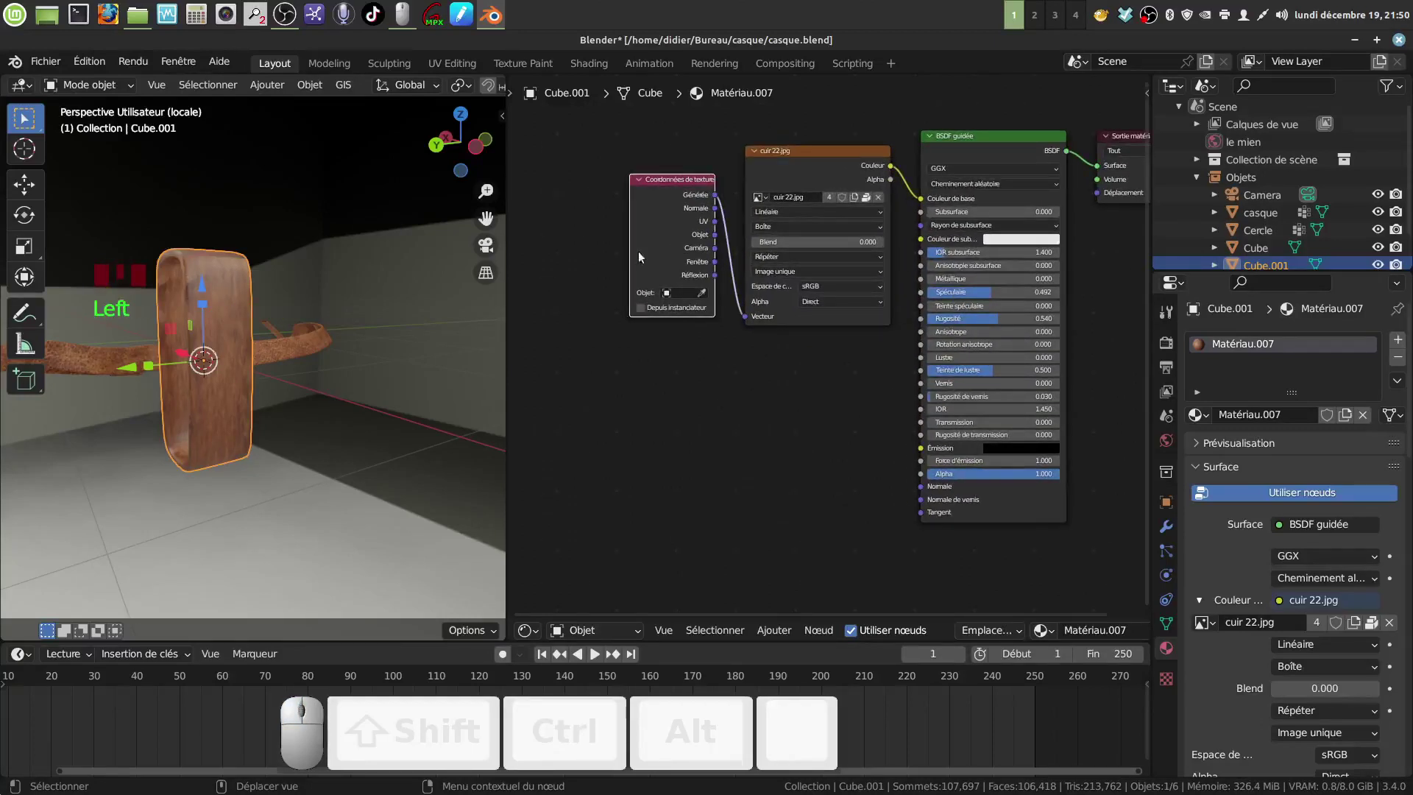
{"action": "key", "text": "g"}
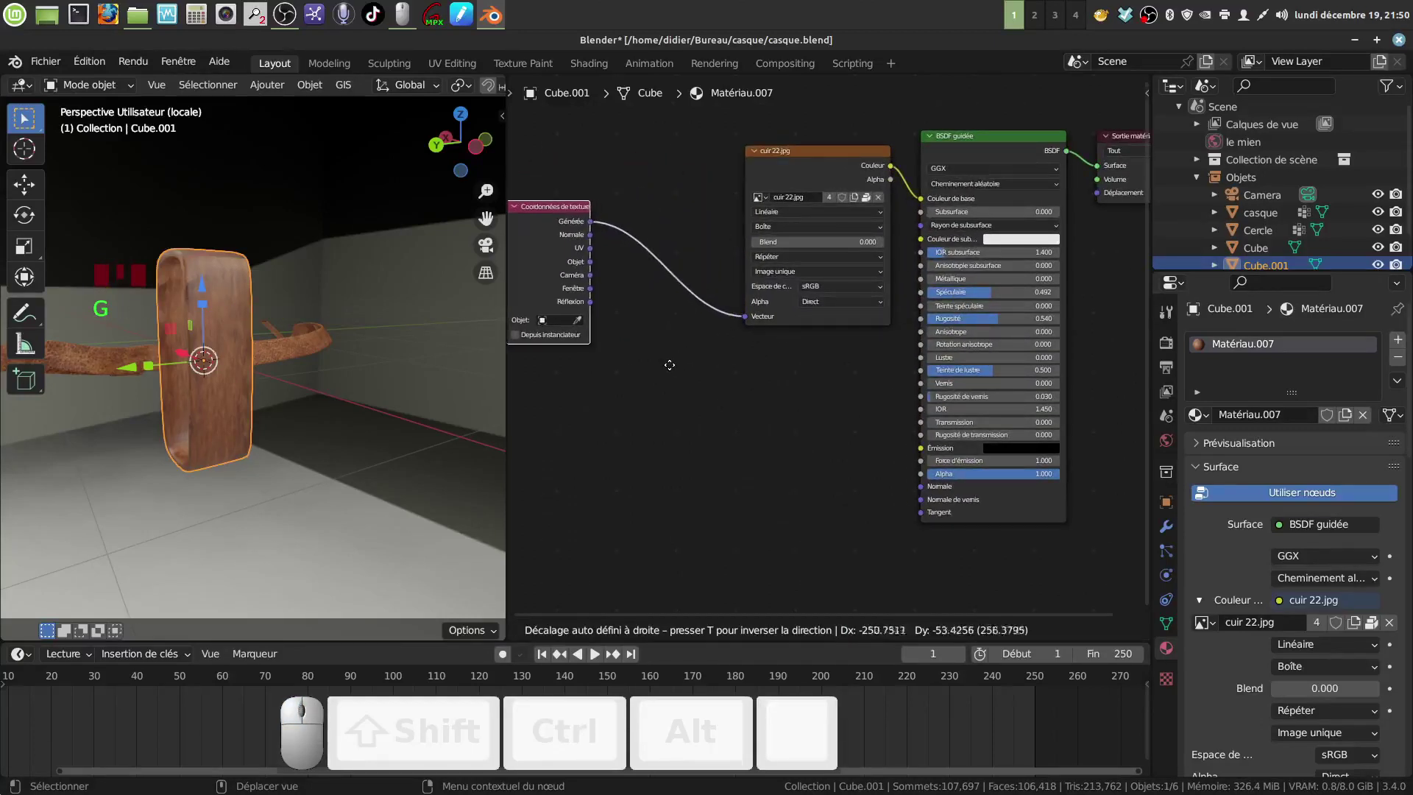
{"action": "left_click", "coordinate": [668, 368]}
{"action": "middle_click_drag", "start_coordinate": [827, 373], "coordinate": [855, 380]}
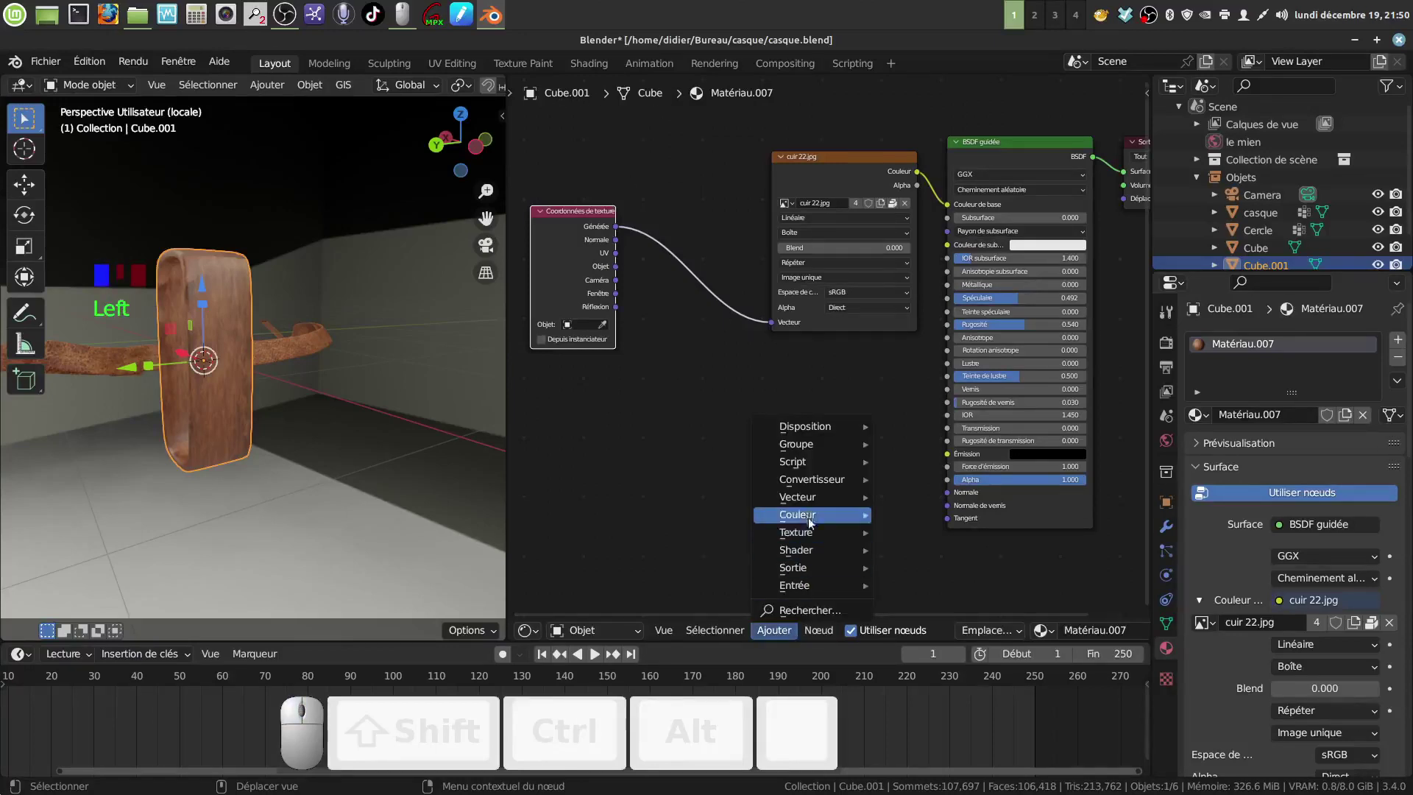
{"action": "mouse_move", "coordinate": [800, 502]}
{"action": "left_click", "coordinate": [921, 531]}
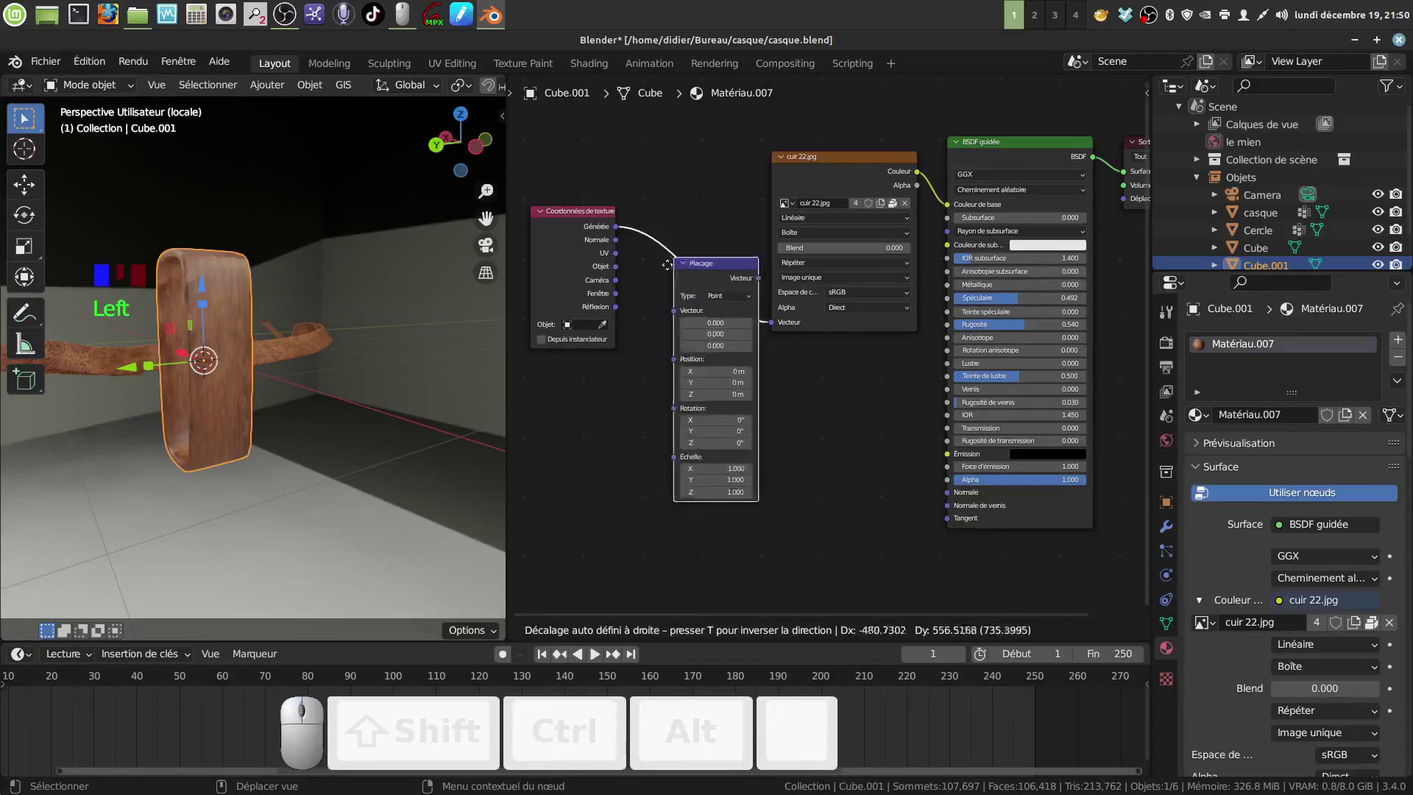
{"action": "left_click", "coordinate": [707, 295]}
- Set the Mapping node's Y scale to 0.4 for the loop's leather texture
{"action": "mouse_move", "coordinate": [206, 397]}
{"action": "middle_mouse_down"}
{"action": "mouse_move", "coordinate": [180, 404]}
{"action": "mouse_move", "coordinate": [184, 416]}
{"action": "mouse_move", "coordinate": [266, 413]}
{"action": "mouse_move", "coordinate": [199, 417]}
{"action": "middle_mouse_up"}
{"action": "scroll", "coordinate": [208, 427], "scroll_direction": "up", "scroll_amount": 3}
{"action": "scroll", "coordinate": [796, 463], "scroll_direction": "up", "scroll_amount": 4}
{"action": "middle_click_drag", "start_coordinate": [795, 459], "coordinate": [838, 373]}
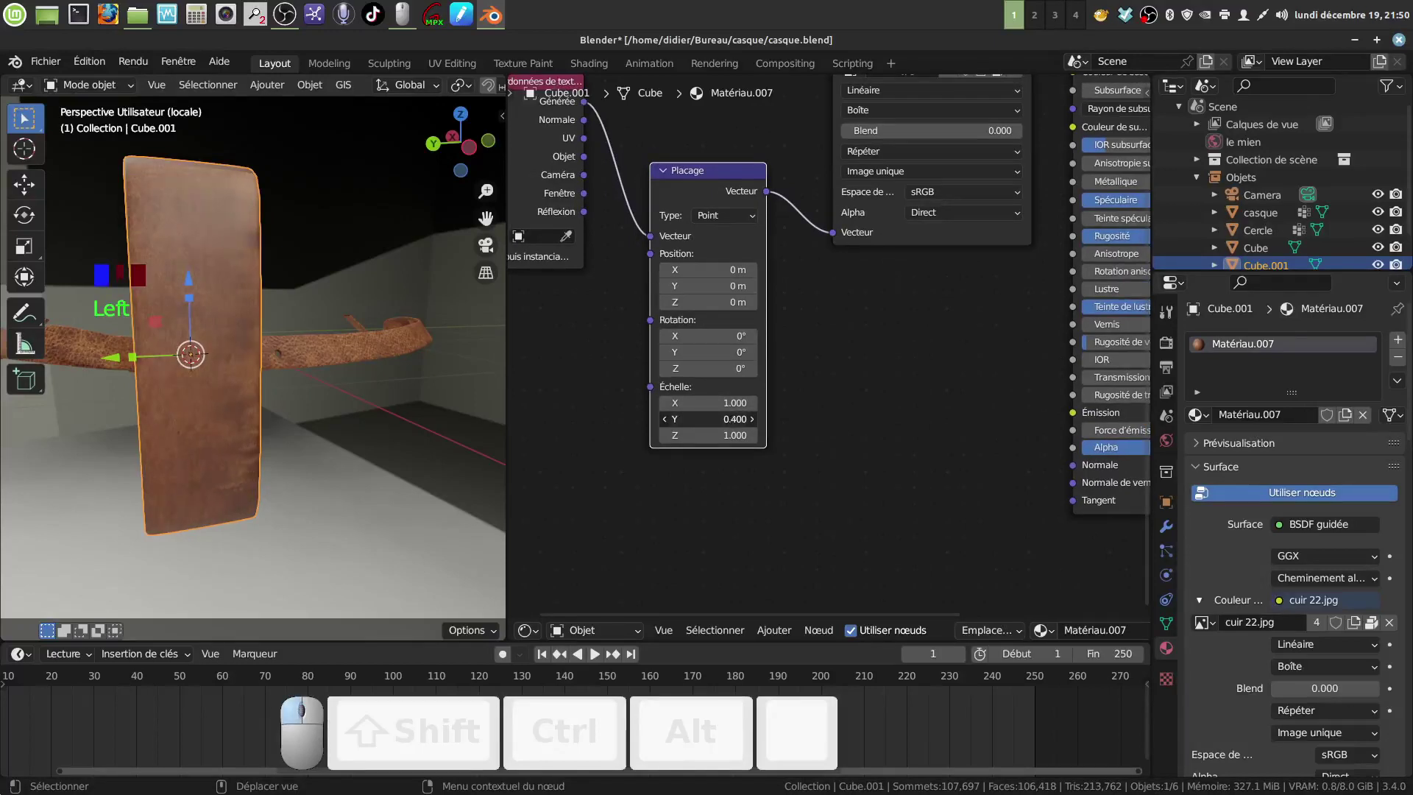
{"action": "mouse_move", "coordinate": [706, 419]}
{"action": "left_mouse_down"}
{"action": "mouse_move", "coordinate": [688, 418]}
{"action": "mouse_move", "coordinate": [706, 419]}
{"action": "left_mouse_up"}
{"action": "scroll", "coordinate": [463, 400], "scroll_direction": "down", "scroll_amount": 2}
{"action": "middle_click_drag", "start_coordinate": [847, 516], "coordinate": [867, 517]}
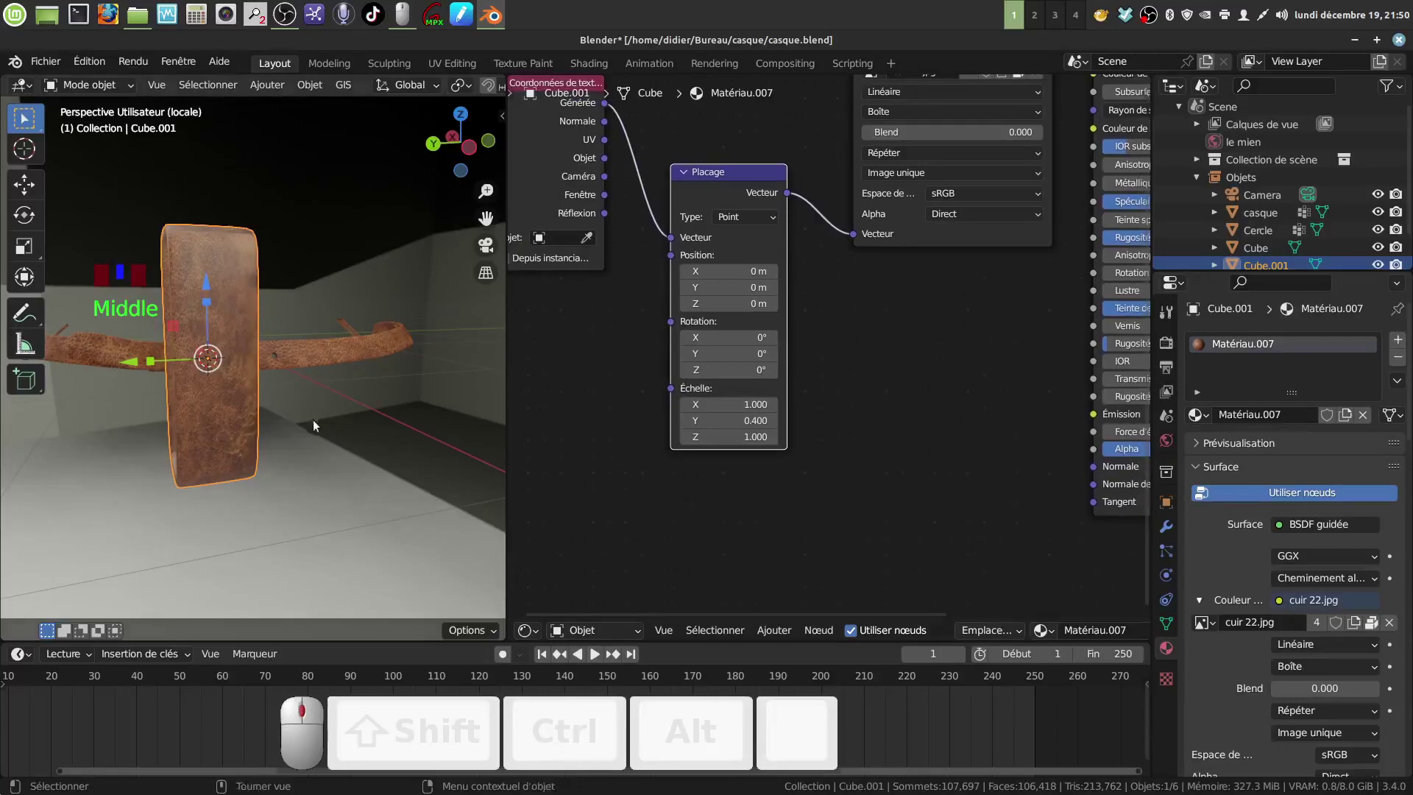
- Widen the 3D view and scale the loop's whole mesh down to about 0.42 in edit mode
{"action": "middle_click_drag", "start_coordinate": [312, 419], "coordinate": [400, 419]}
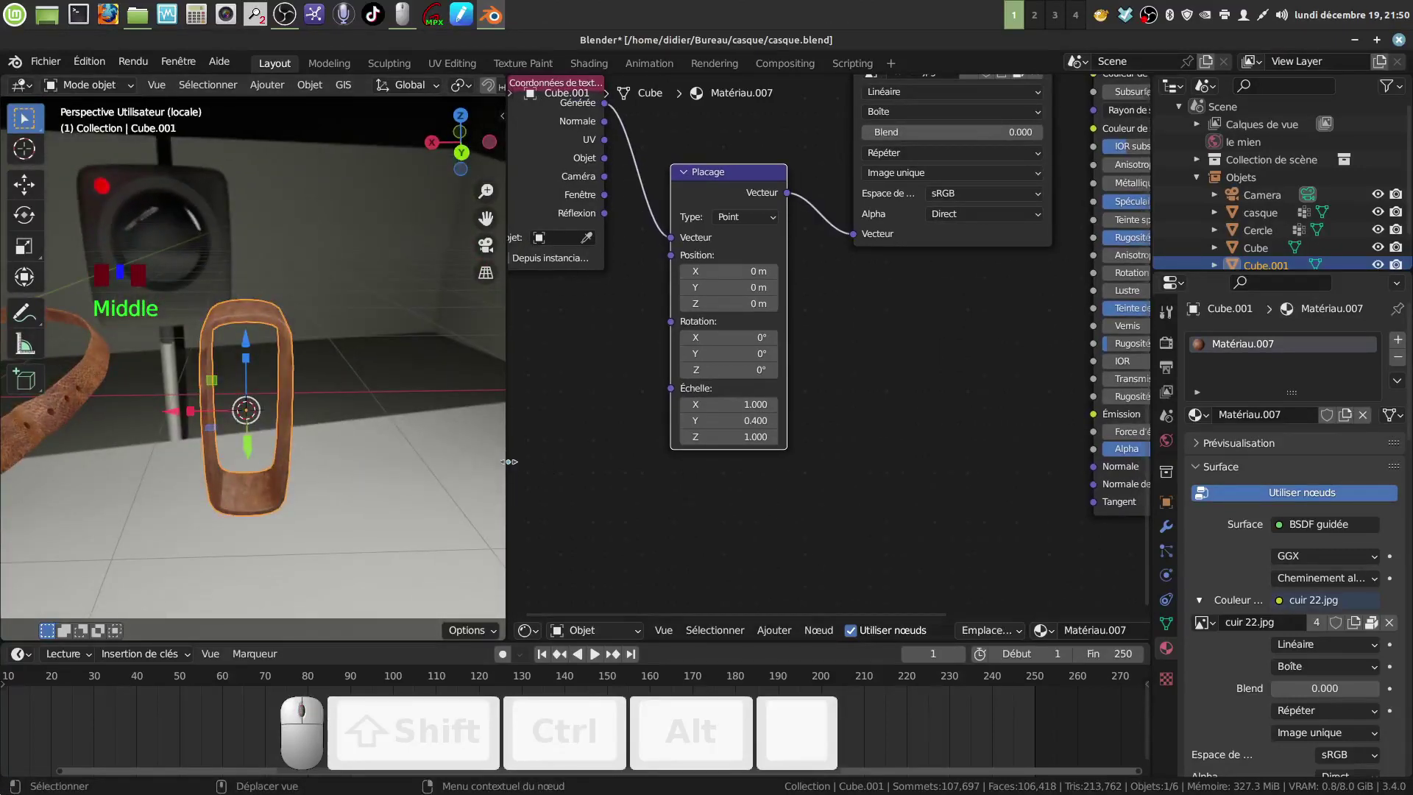
{"action": "left_click_drag", "start_coordinate": [508, 462], "coordinate": [647, 461]}
{"action": "middle_click_drag", "start_coordinate": [470, 440], "coordinate": [502, 430]}
{"action": "scroll", "coordinate": [549, 423], "scroll_direction": "down", "scroll_amount": 1}
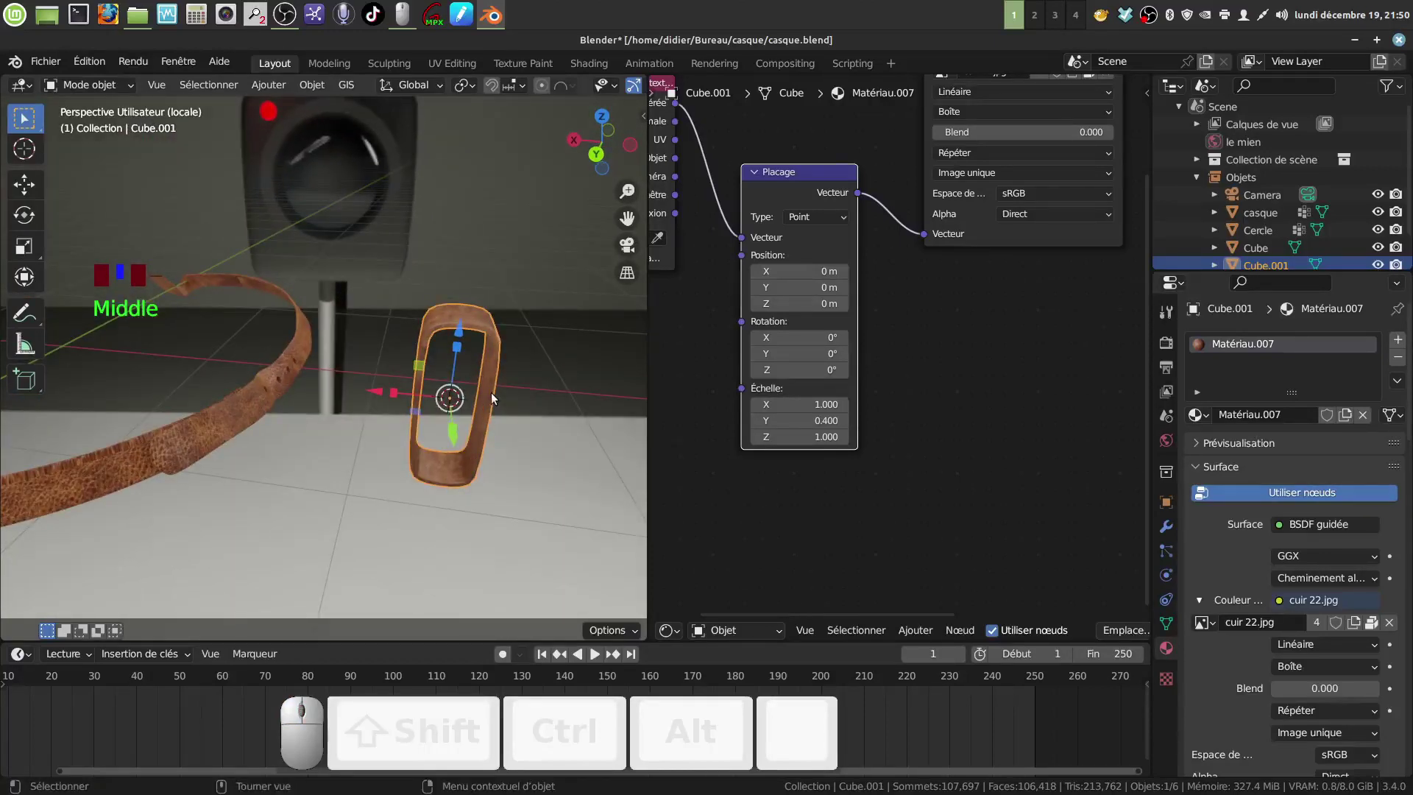
{"action": "key", "text": "Tab"}
{"action": "key", "text": "a"}
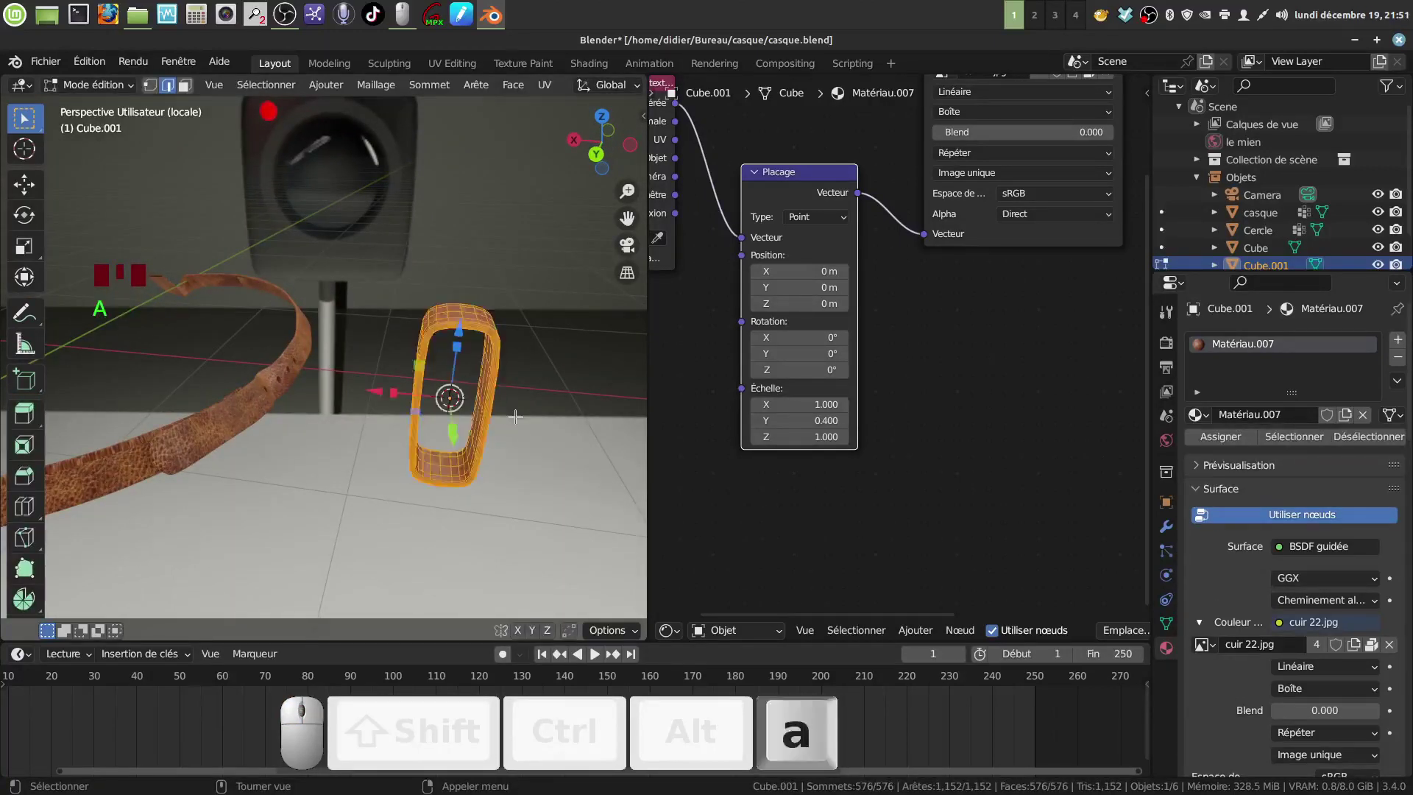
{"action": "key", "text": "s"}
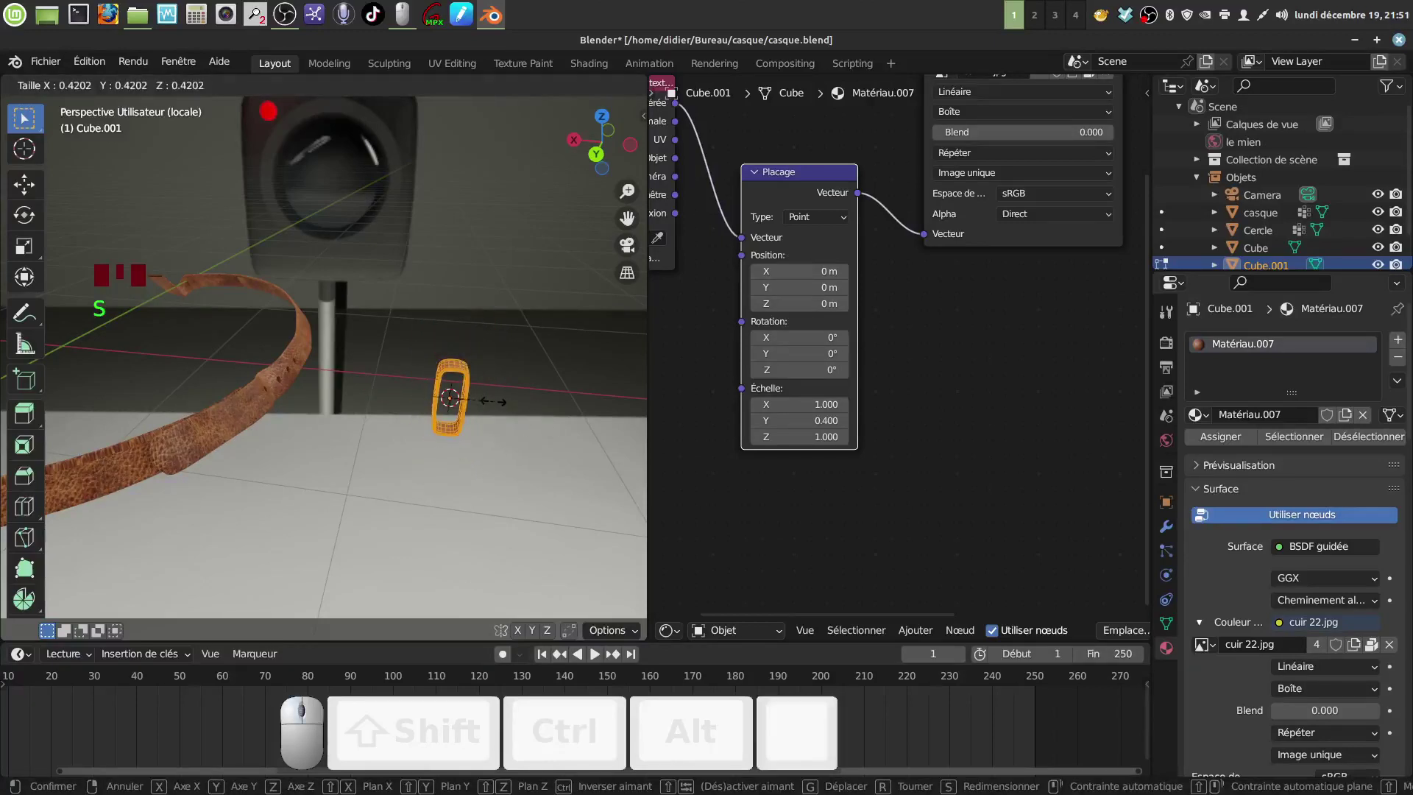
{"action": "left_click", "coordinate": [513, 393]}
- Move the loop's mesh about 0.556 m along the X axis toward the strap
{"action": "left_click_drag", "start_coordinate": [384, 392], "coordinate": [381, 392]}
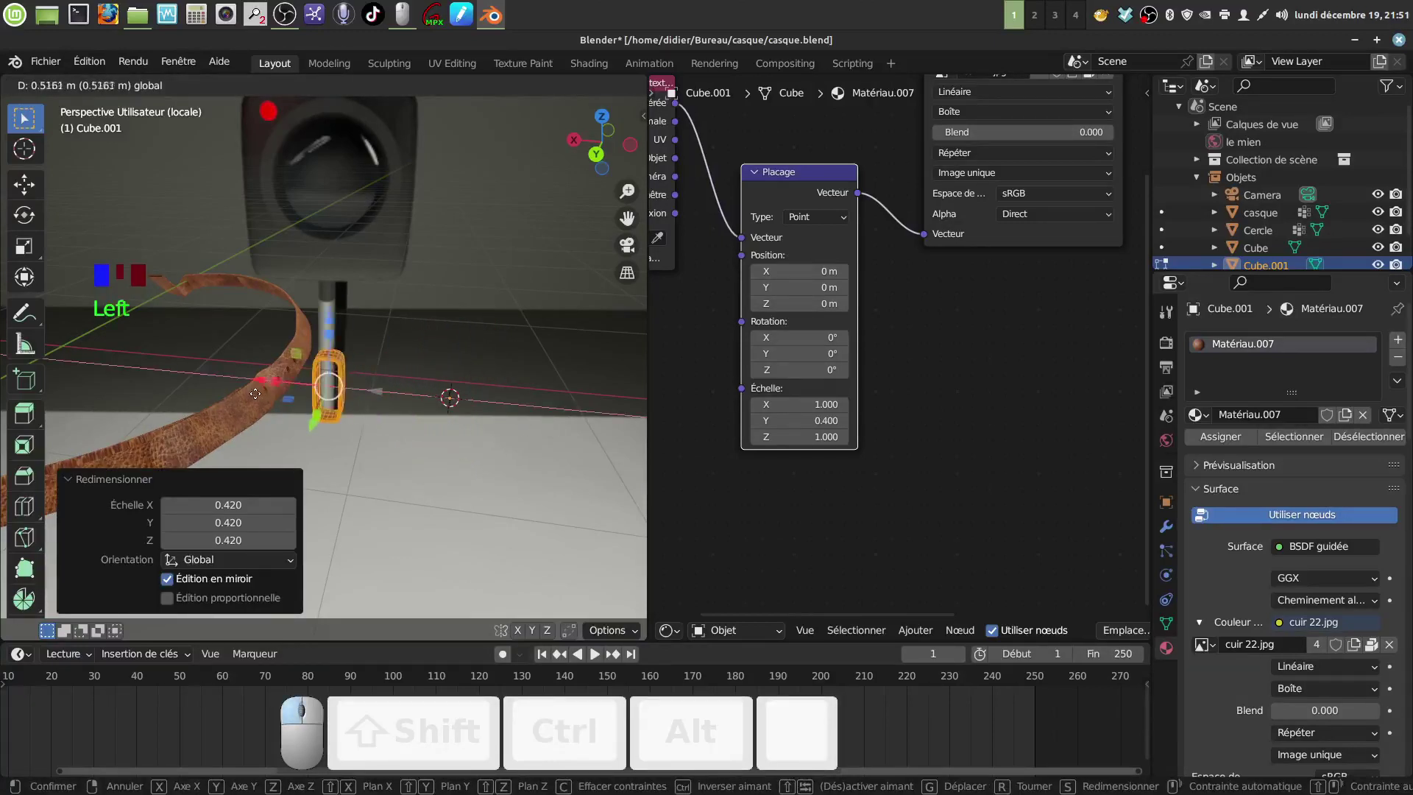
{"action": "left_click_drag", "start_coordinate": [255, 394], "coordinate": [259, 395]}
{"action": "middle_click_drag", "start_coordinate": [259, 396], "coordinate": [561, 359]}
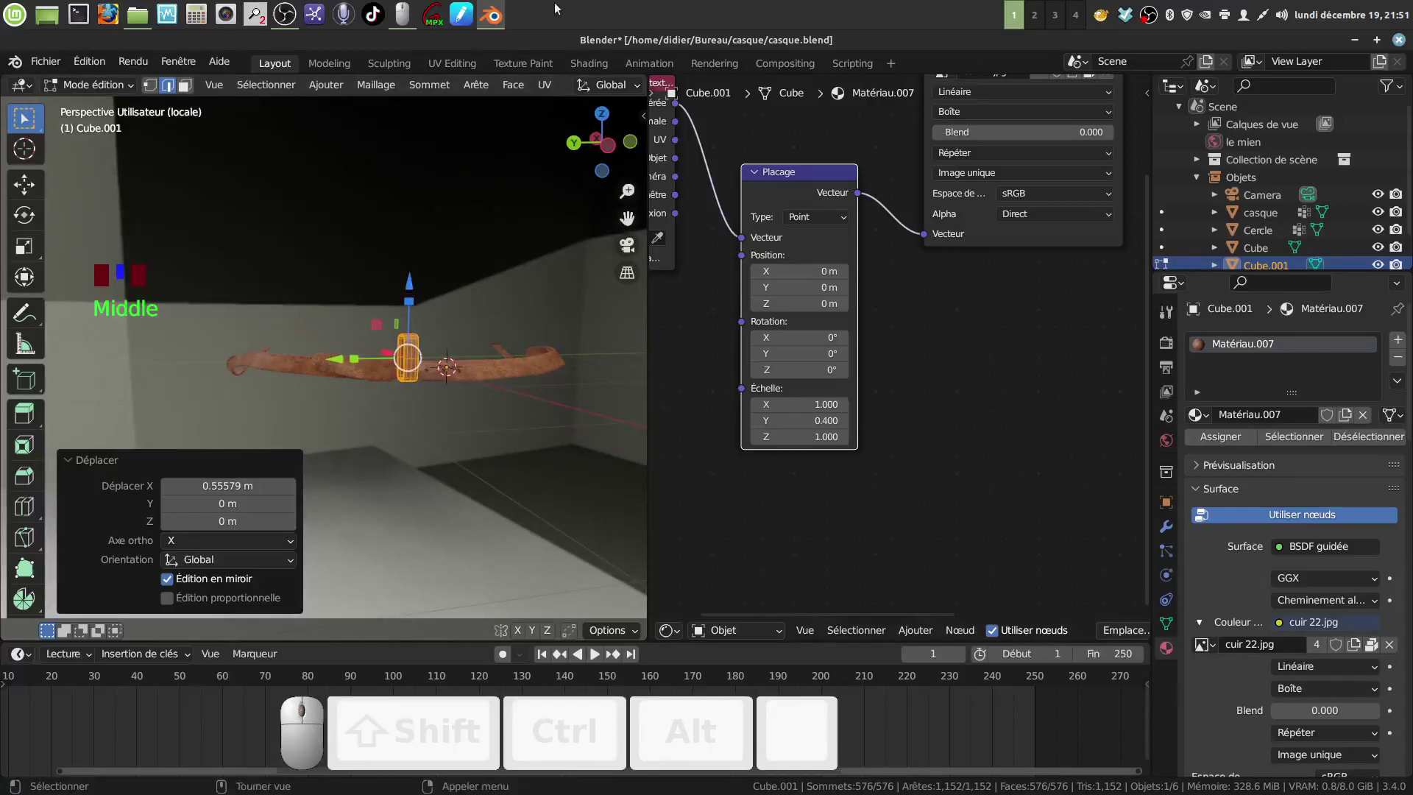
- Merge the shader editor area into the 3D view and switch the viewport to solid shading
{"action": "scroll", "coordinate": [609, 85], "scroll_direction": "down", "scroll_amount": 2}
{"action": "scroll", "coordinate": [621, 85], "scroll_direction": "down", "scroll_amount": 4}
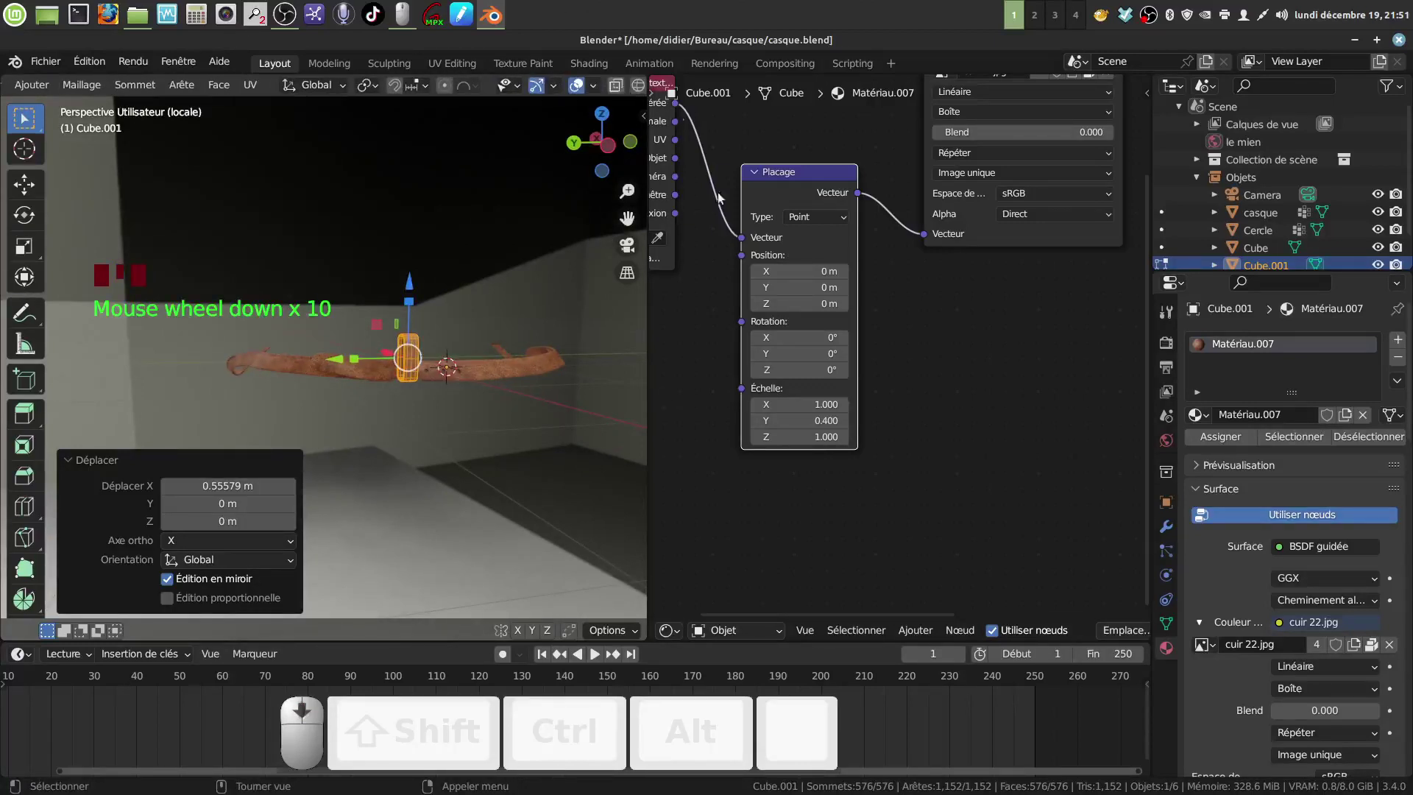
{"action": "right_click", "coordinate": [649, 416]}
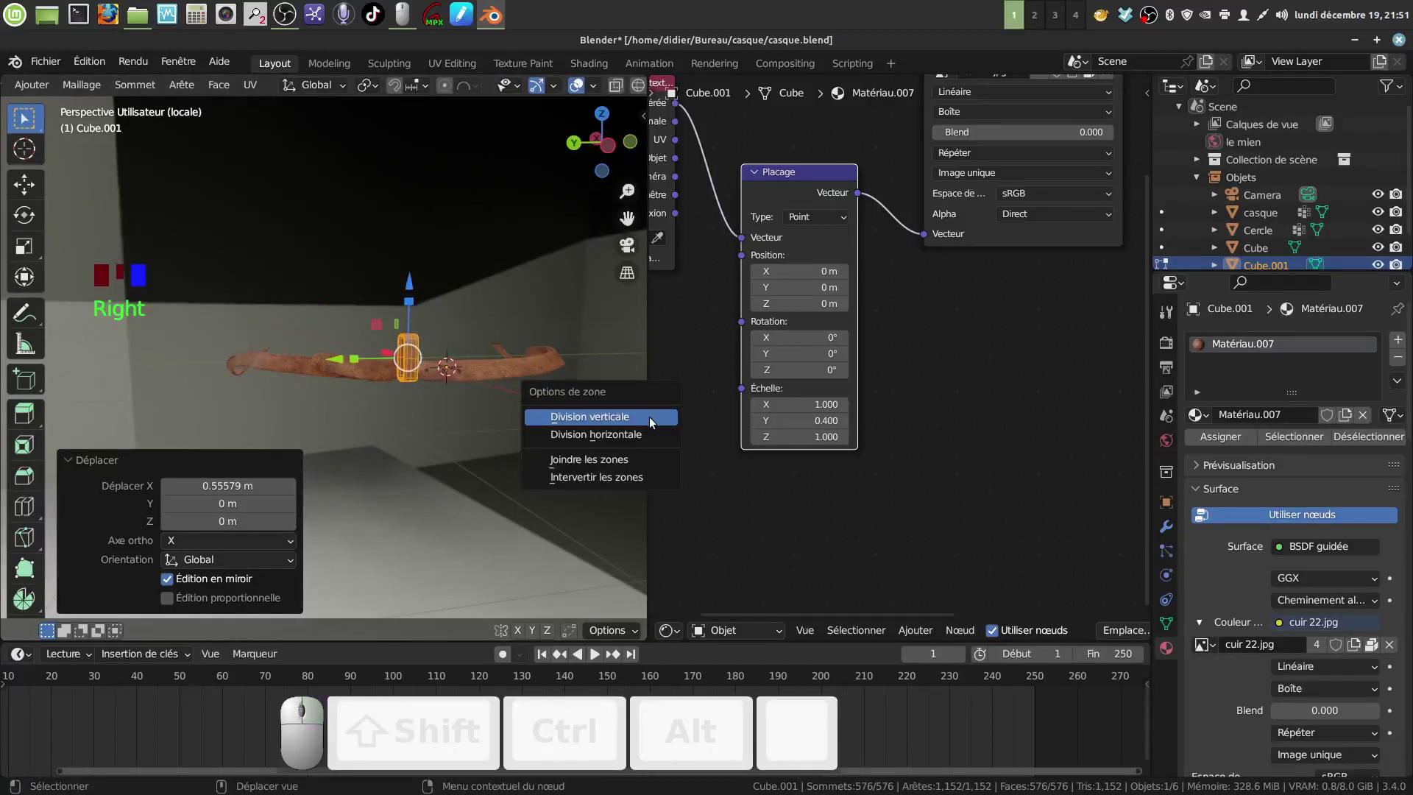
{"action": "left_click", "coordinate": [658, 460]}
{"action": "left_click", "coordinate": [787, 108]}
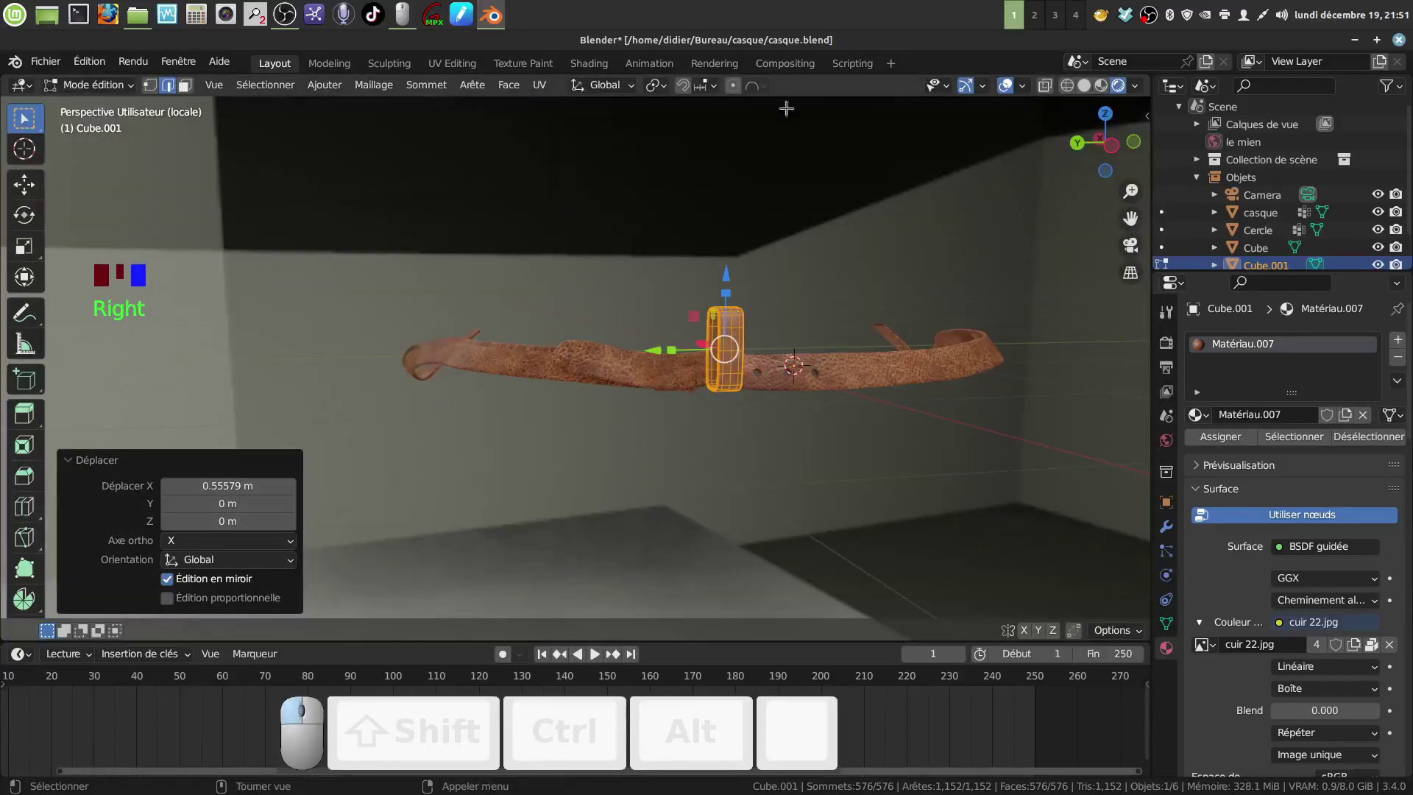
{"action": "left_click", "coordinate": [1084, 86]}
- Scale the loop's mesh uniformly by about 0.543 to match the strap's height
{"action": "mouse_move", "coordinate": [723, 467]}
{"action": "middle_mouse_down", "text": "shift"}
{"action": "mouse_move", "coordinate": [655, 574]}
{"action": "mouse_move", "coordinate": [618, 501]}
{"action": "mouse_move", "coordinate": [663, 567]}
{"action": "mouse_move", "coordinate": [711, 440]}
{"action": "mouse_move", "coordinate": [701, 447]}
{"action": "middle_mouse_up", "text": "shift"}
{"action": "scroll", "coordinate": [703, 506], "scroll_direction": "up", "scroll_amount": 2}
{"action": "key", "text": "s"}
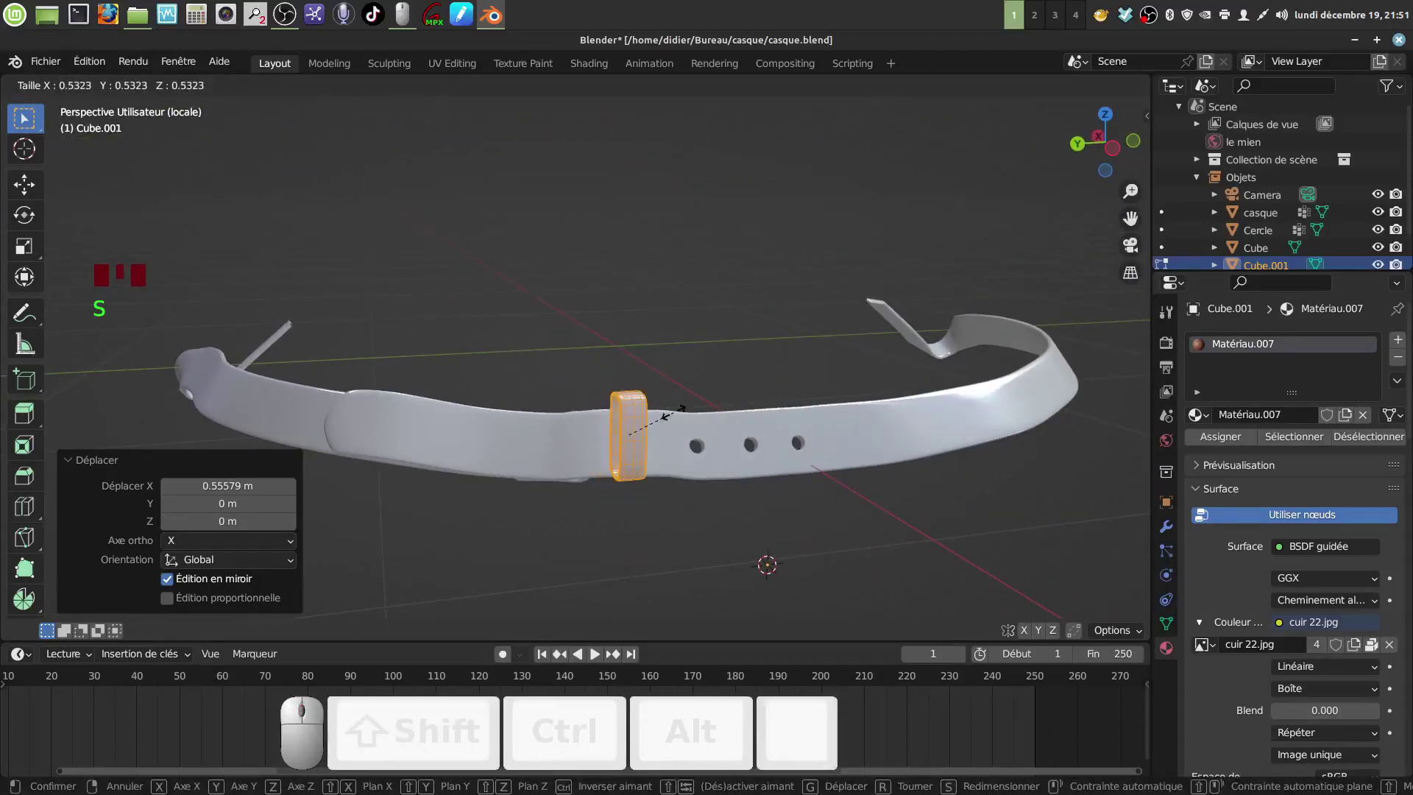
{"action": "left_click", "coordinate": [674, 413]}
- Move the loop about 0.139 m along Y to the strap's overlap and about 0.37 m along X toward the strap
{"action": "middle_click_drag", "start_coordinate": [627, 450], "coordinate": [589, 455]}
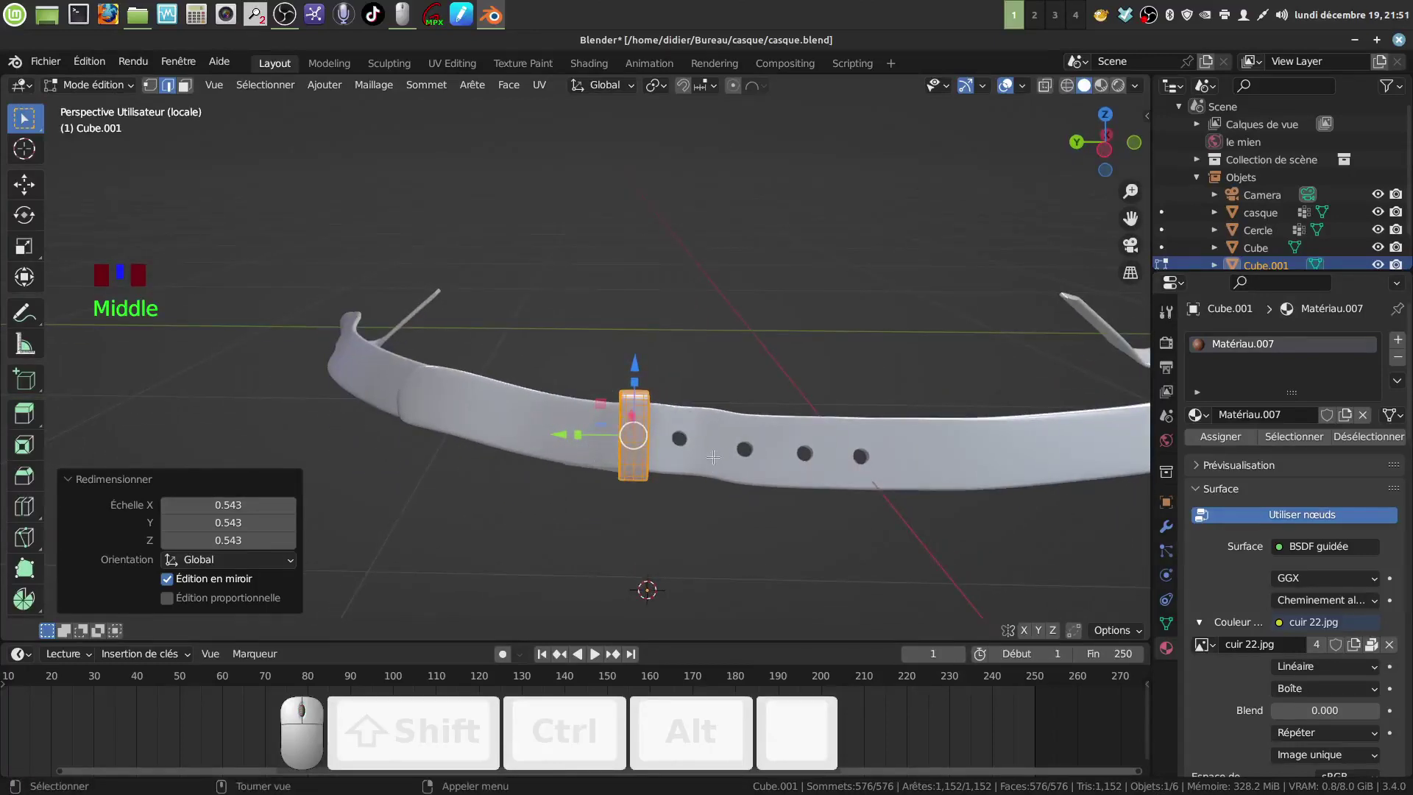
{"action": "key", "text": "g"}
{"action": "left_click", "coordinate": [642, 455]}
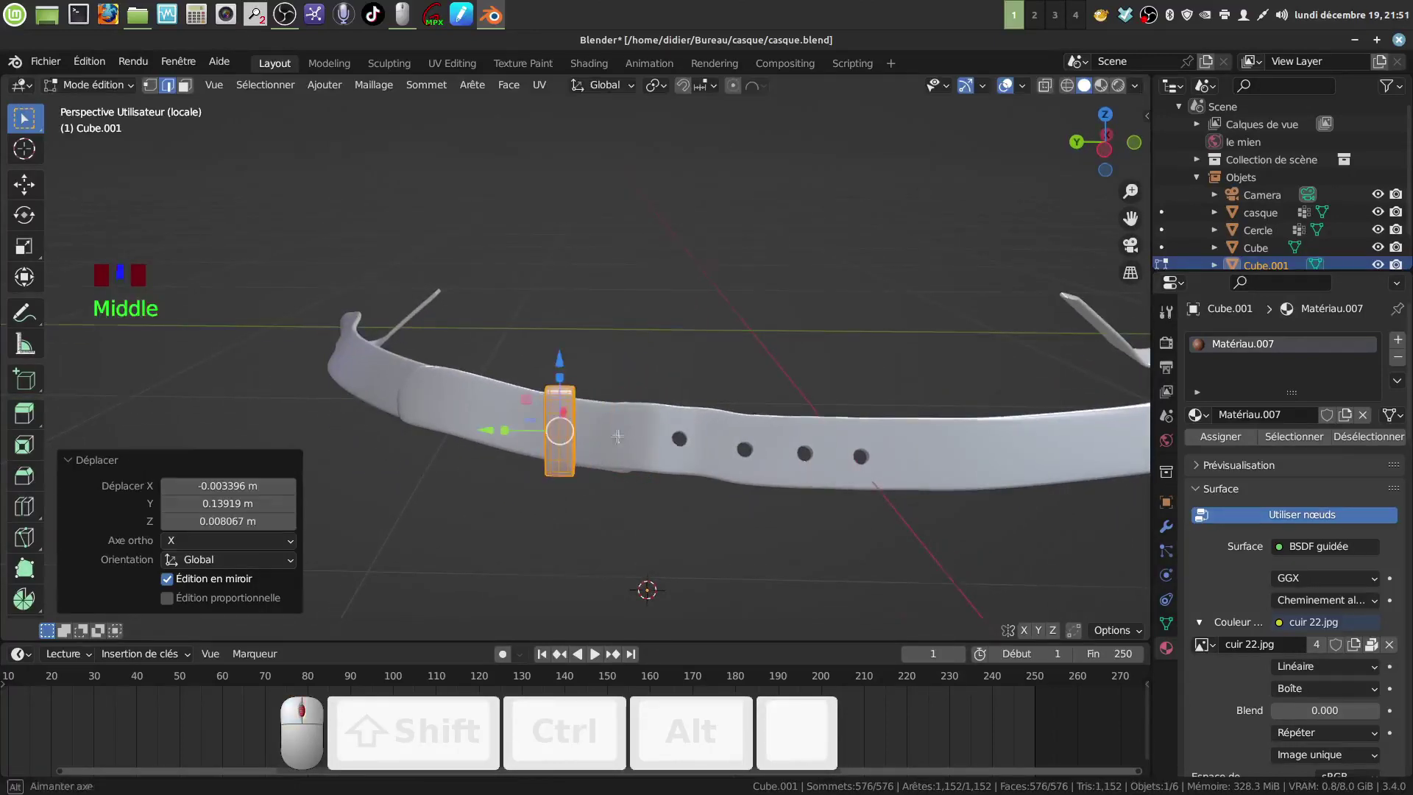
{"action": "middle_click_drag", "start_coordinate": [642, 454], "coordinate": [577, 513]}
{"action": "left_click_drag", "start_coordinate": [577, 513], "coordinate": [570, 485]}
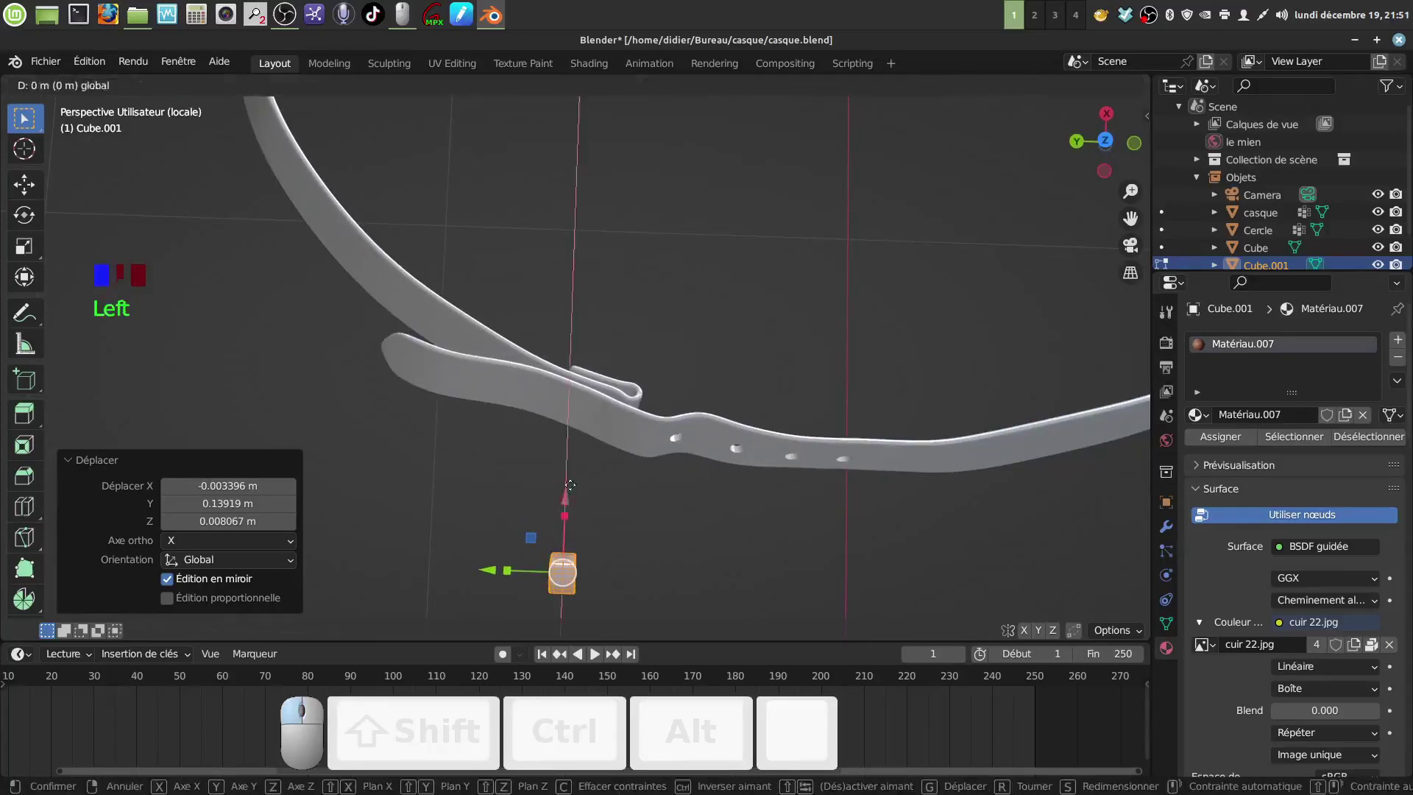
{"action": "left_click_drag", "start_coordinate": [587, 322], "coordinate": [586, 324]}
- Rotate the loop's mesh about 40° around the global Y axis to follow the strap's tilt
{"action": "middle_click_drag", "start_coordinate": [586, 324], "coordinate": [646, 558]}
{"action": "scroll", "coordinate": [621, 493], "scroll_direction": "up", "scroll_amount": 3}
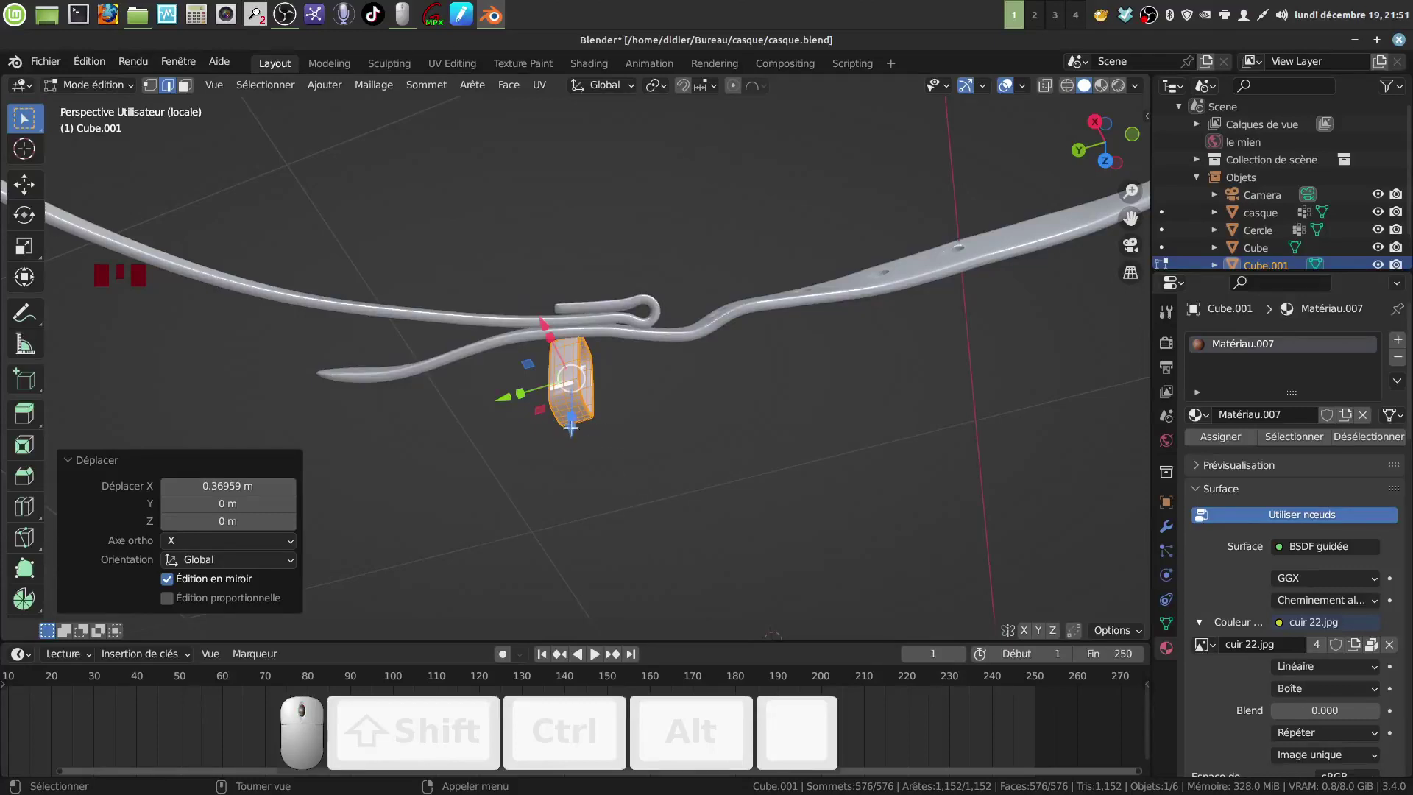
{"action": "key", "text": "r"}
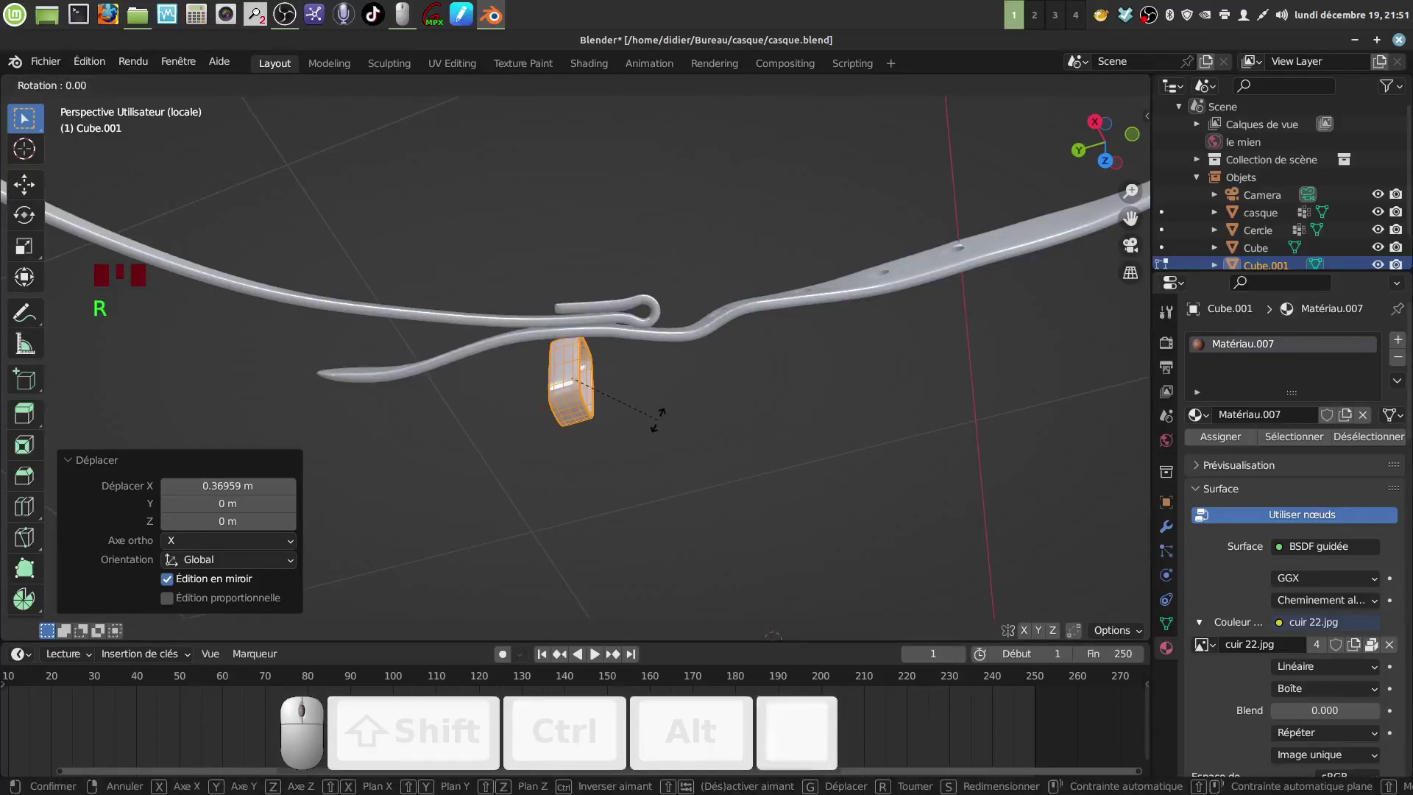
{"action": "key", "text": "y"}
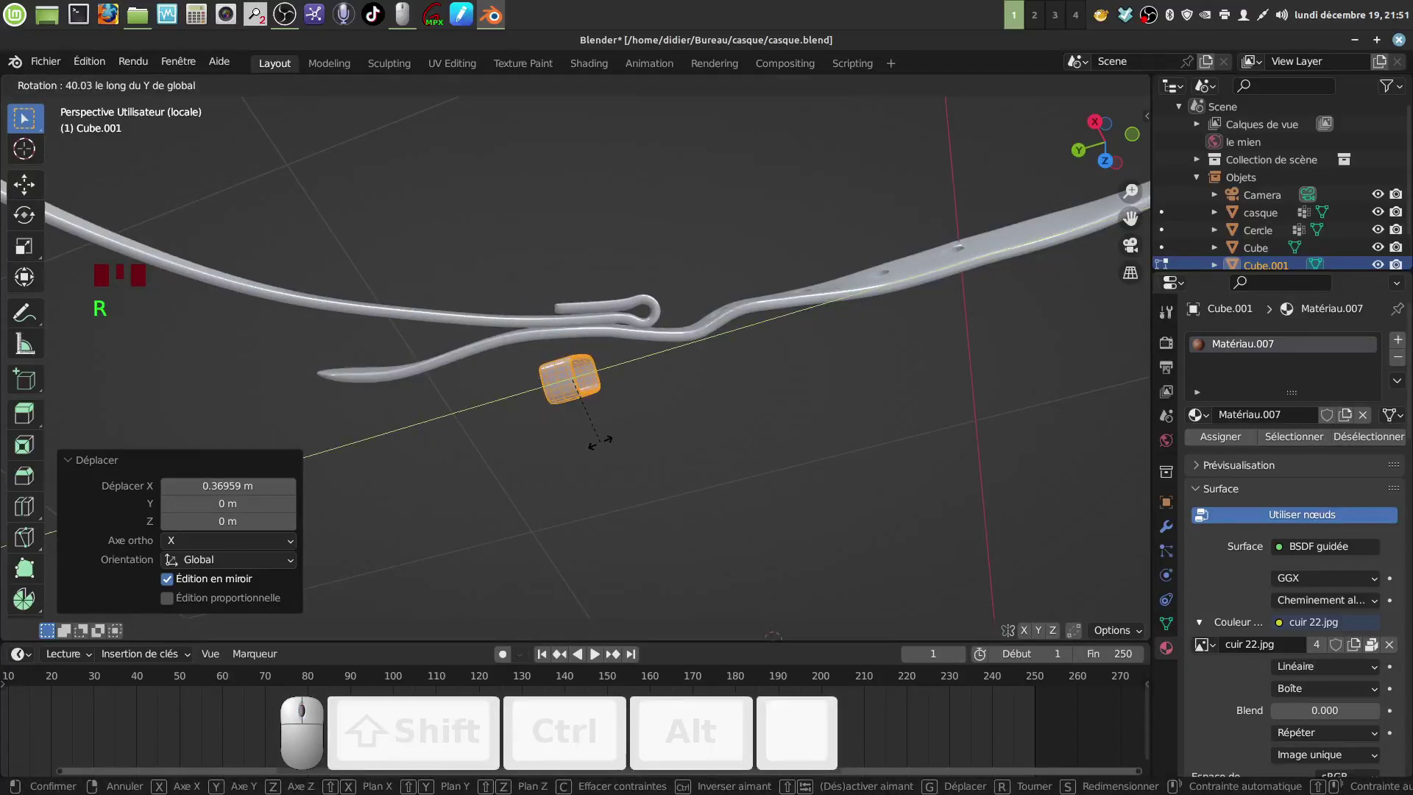
{"action": "left_click", "coordinate": [600, 441]}
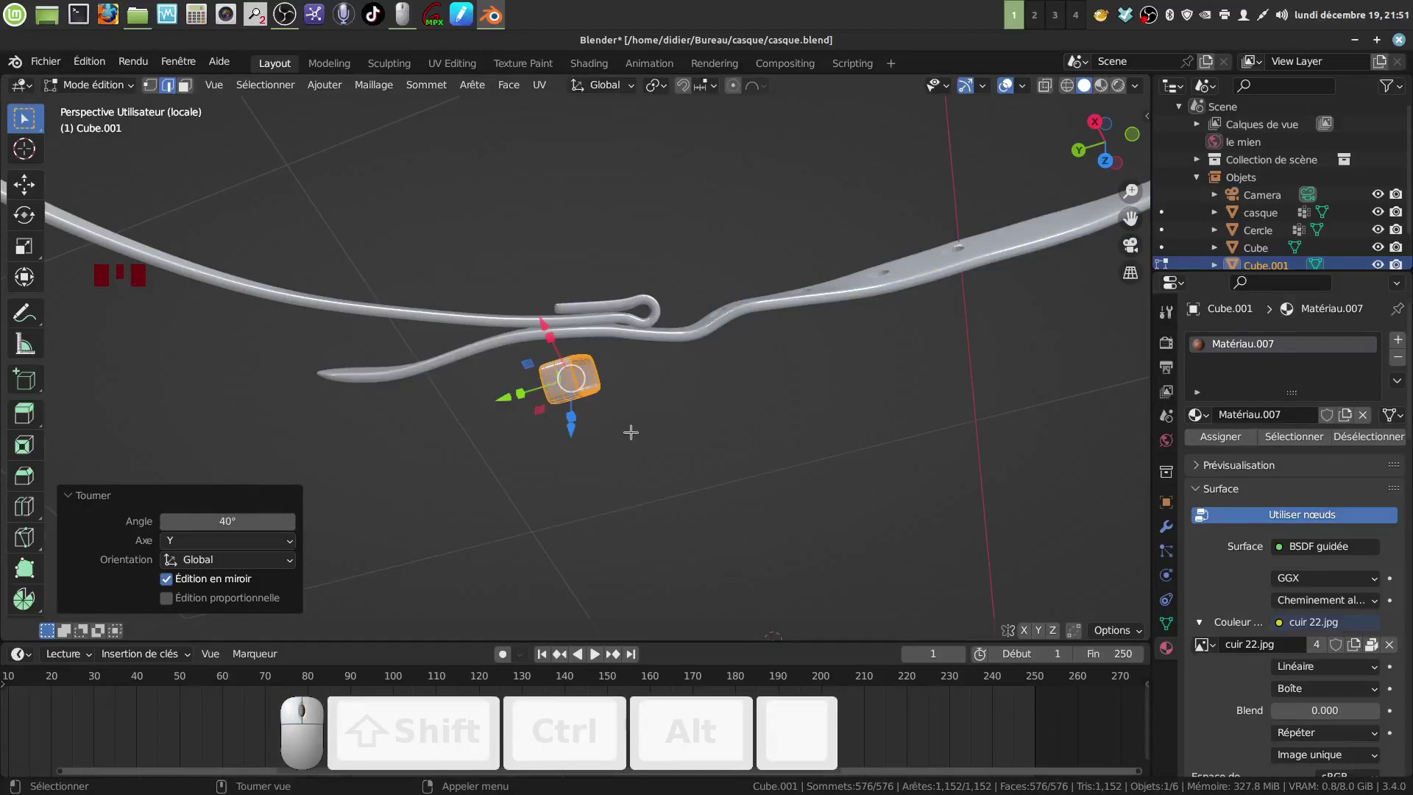
- Rotate the loop's mesh 18° around the global X axis and move it onto the overlapping strap ends
{"action": "key", "text": "r"}
{"action": "key", "text": "x"}
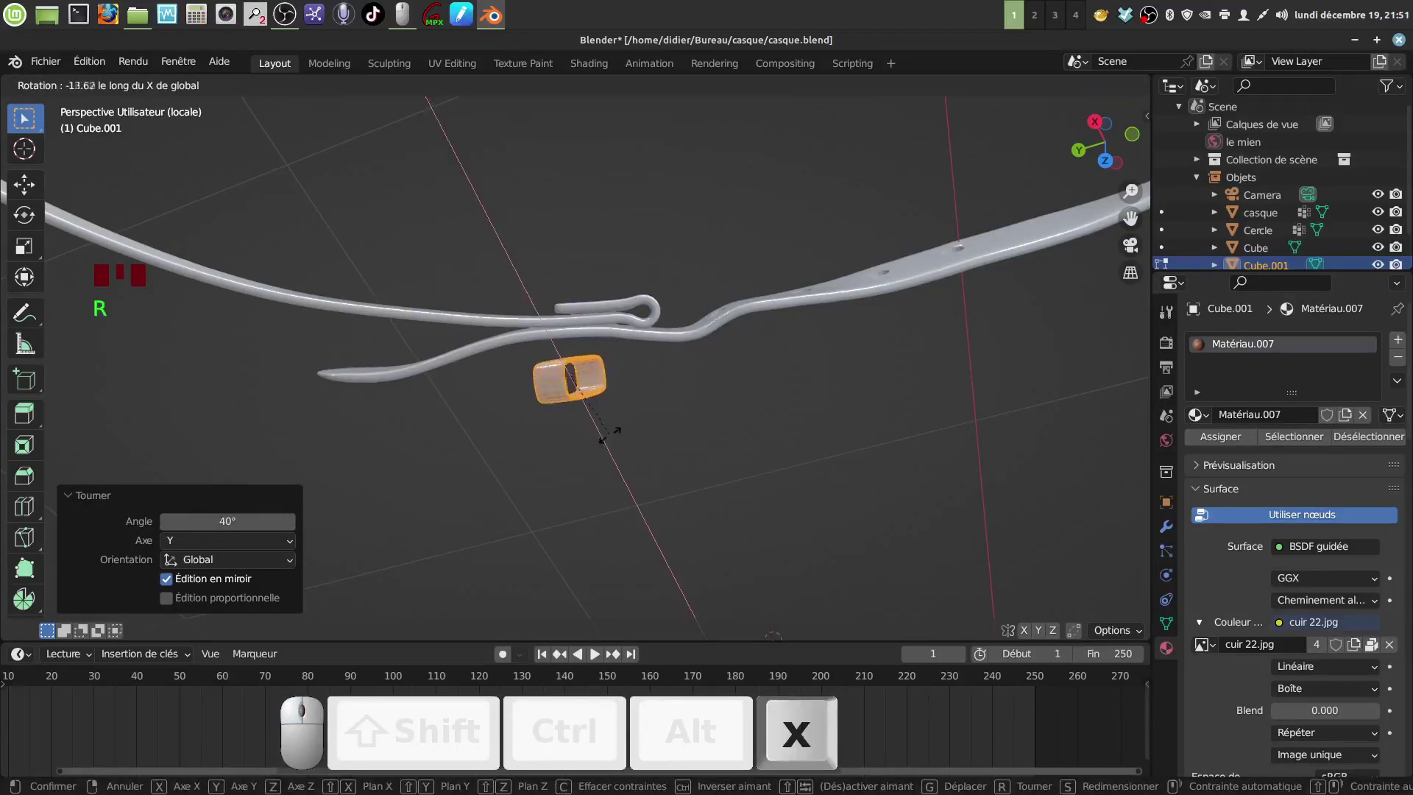
{"action": "left_click", "coordinate": [660, 416]}
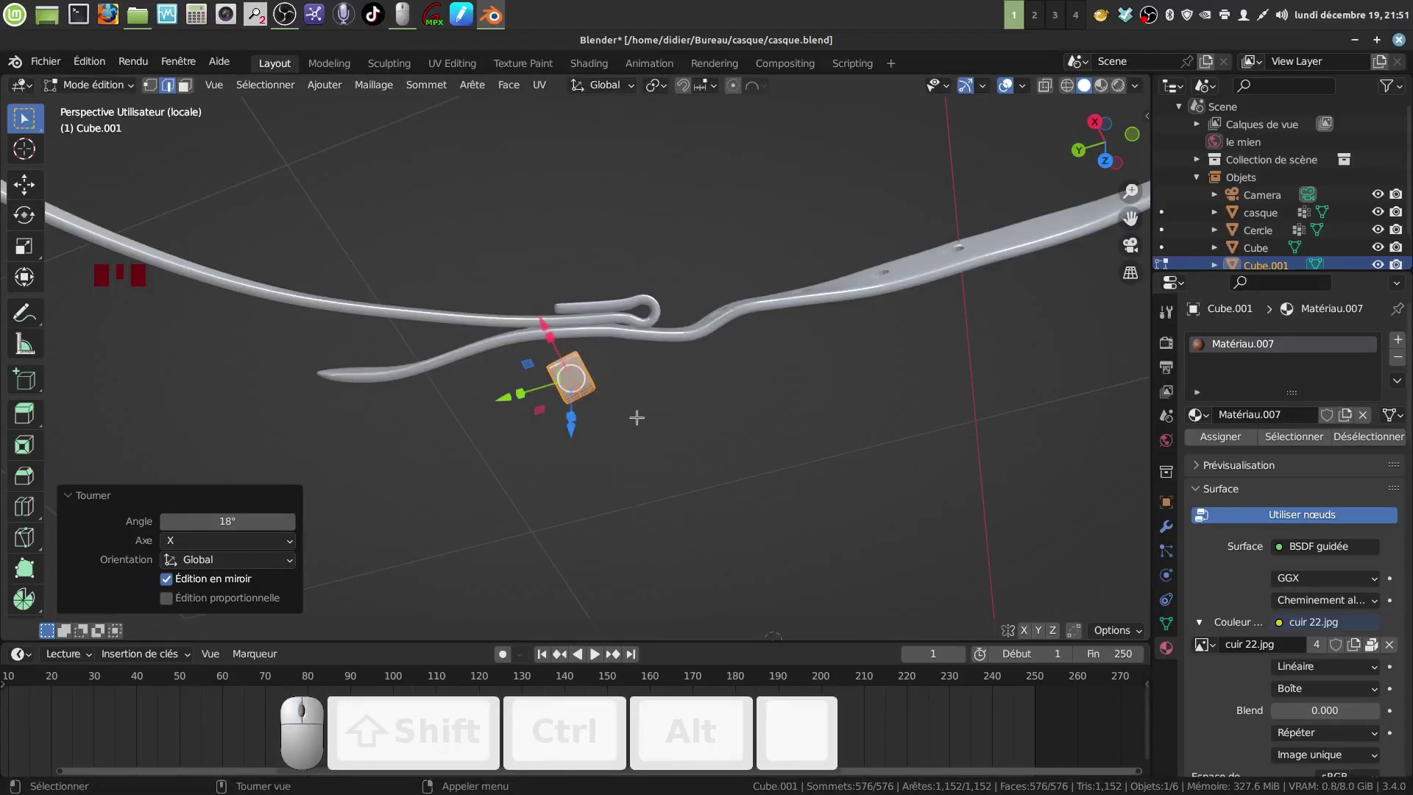
{"action": "key", "text": "g"}
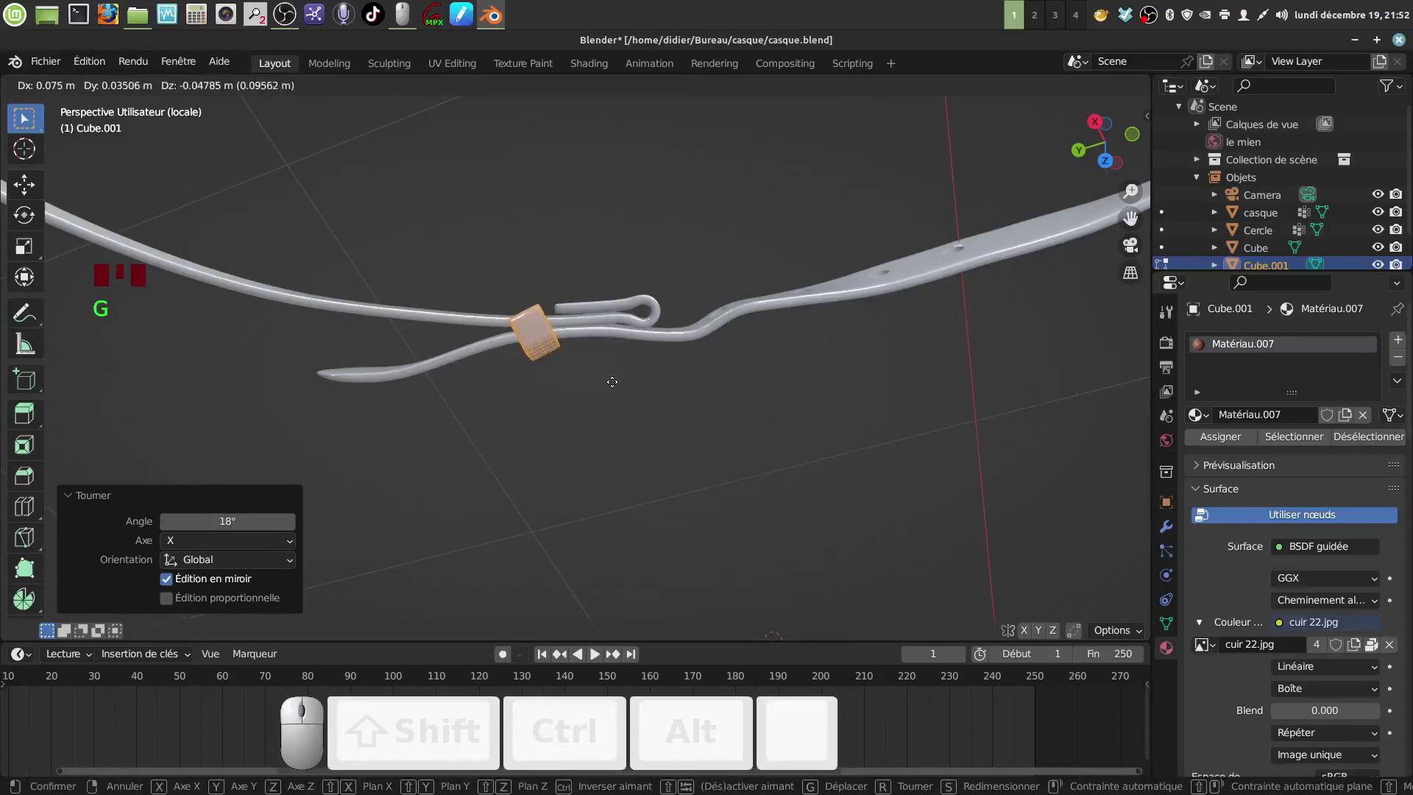
{"action": "left_click", "coordinate": [614, 381]}
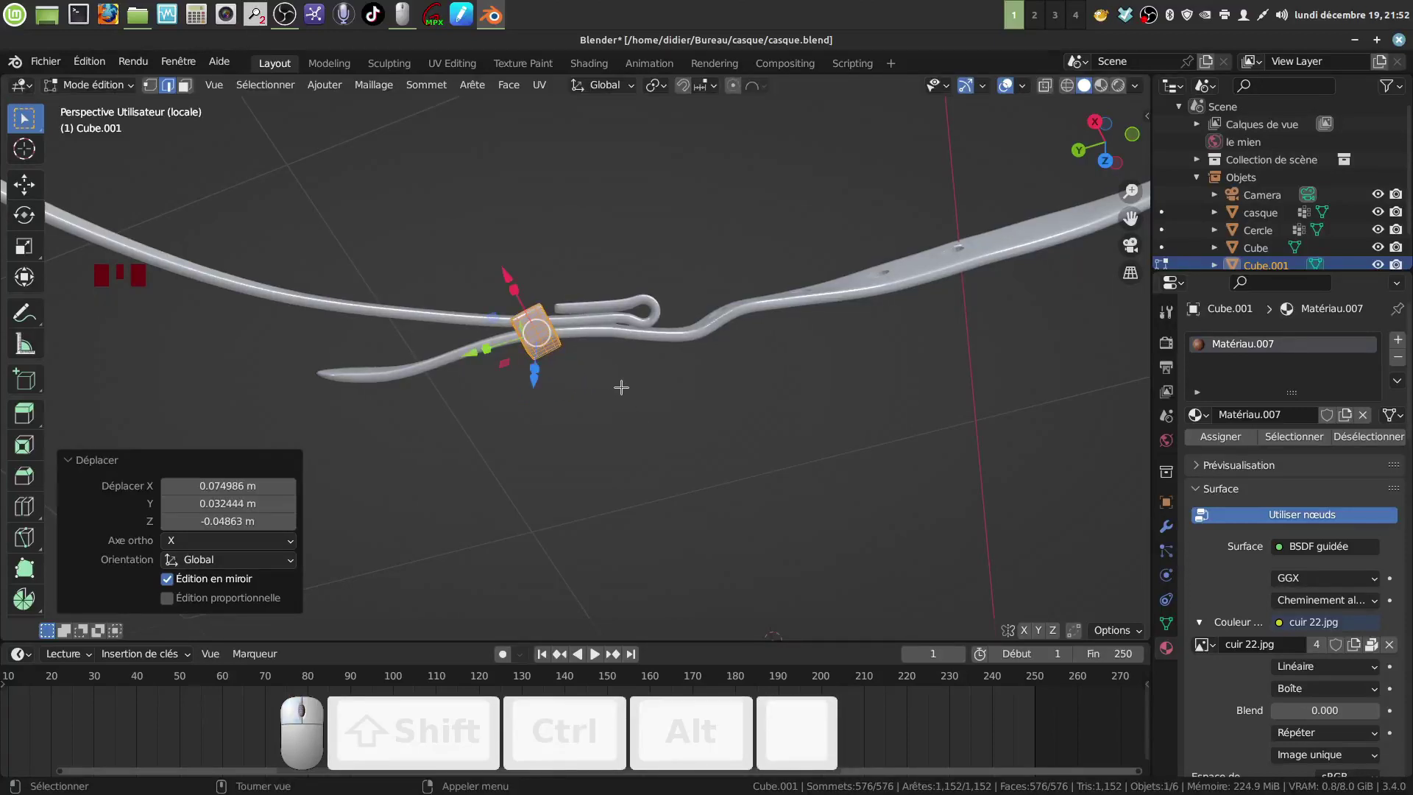
- Rotate the loop about 26.2° in the view plane and shift it about -0.052 m along X and -0.07 m along Z
{"action": "key", "text": "r"}
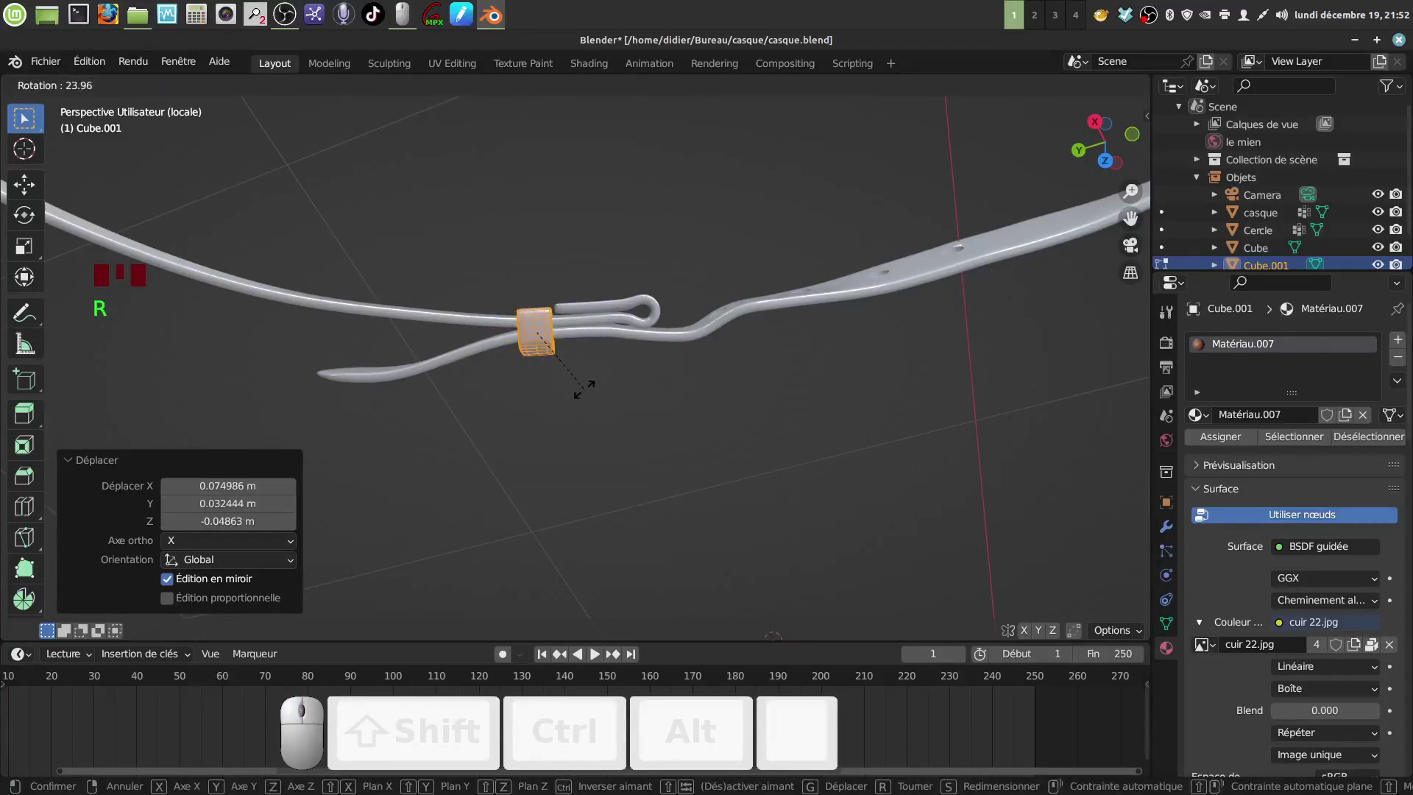
{"action": "left_click", "coordinate": [580, 388]}
{"action": "middle_click_drag", "start_coordinate": [544, 363], "coordinate": [393, 138]}
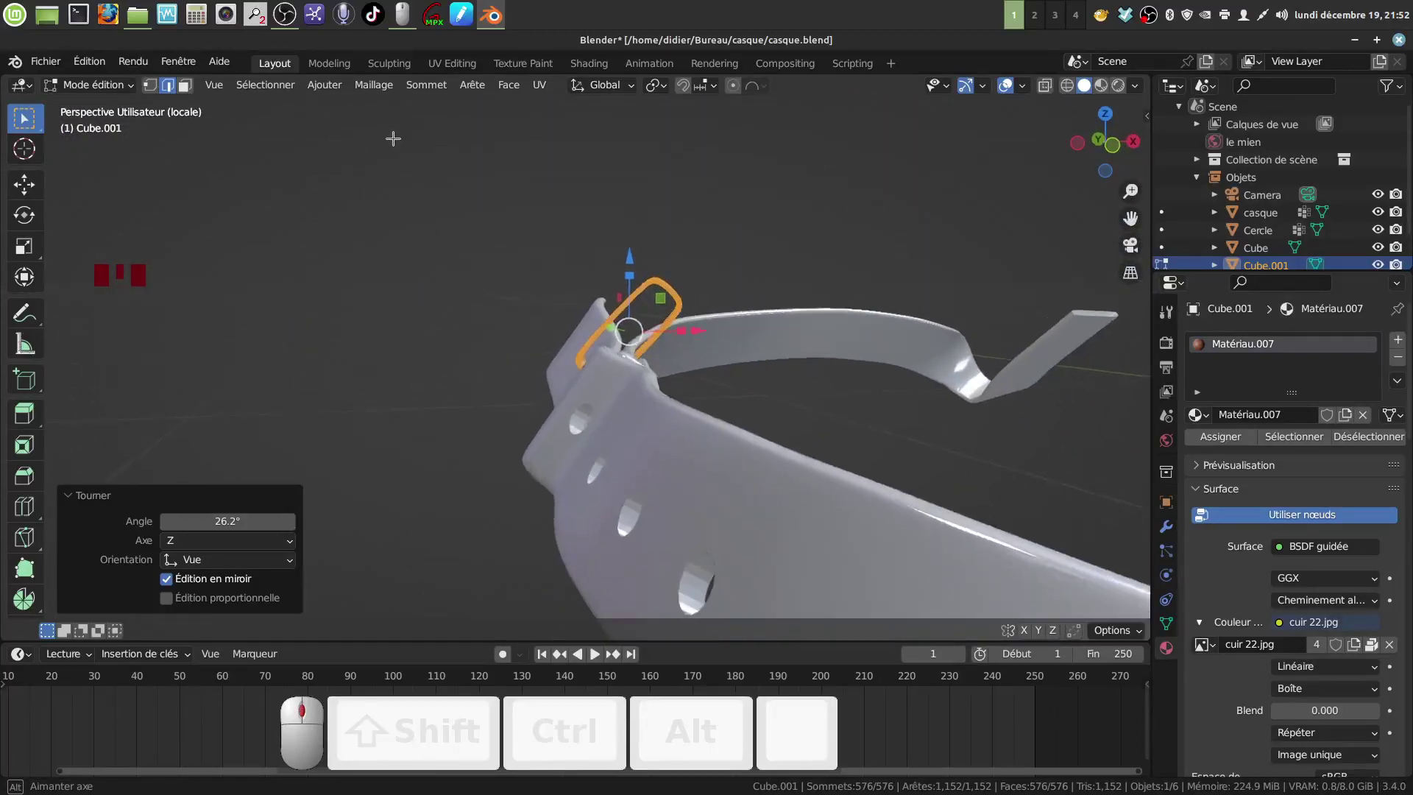
{"action": "key", "text": "g"}
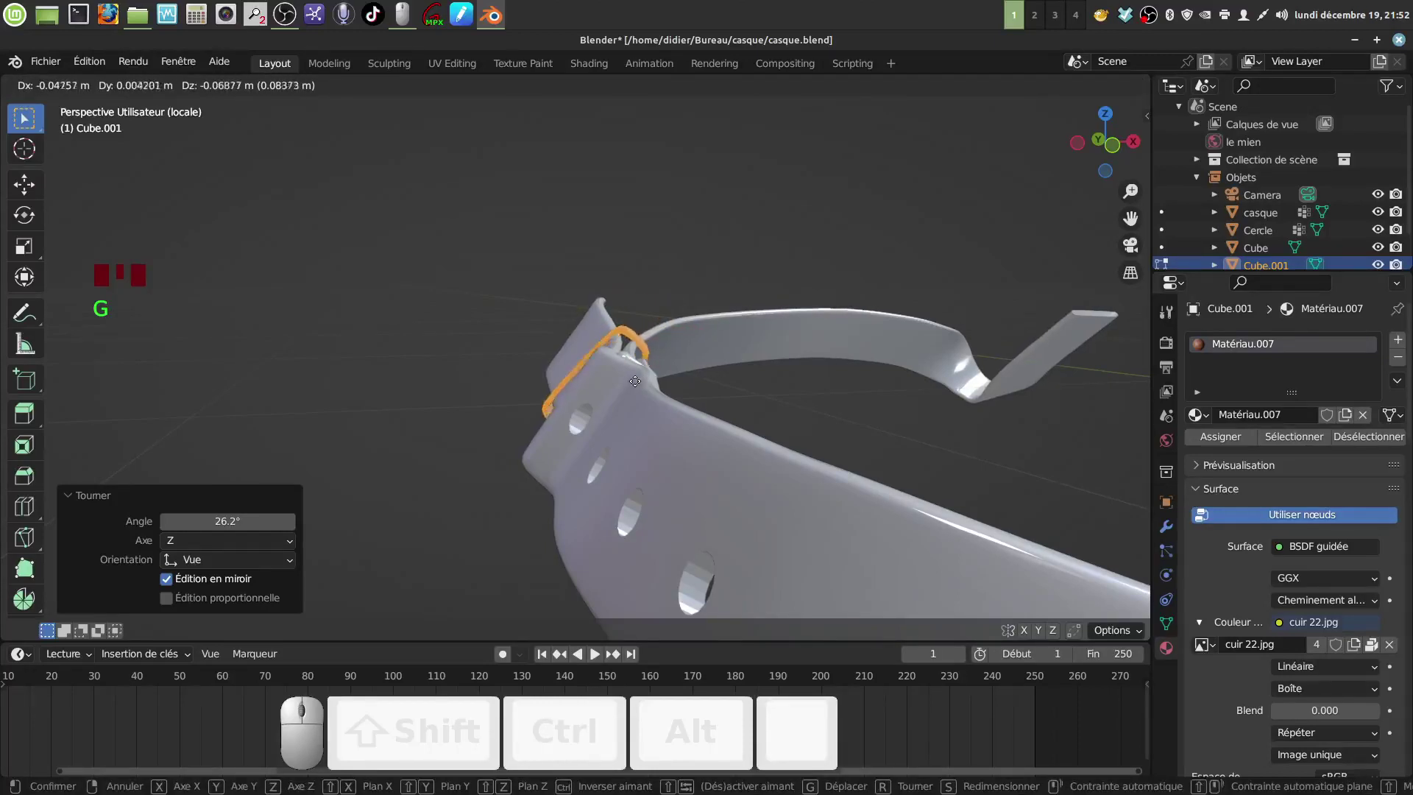
{"action": "left_click", "coordinate": [632, 382]}
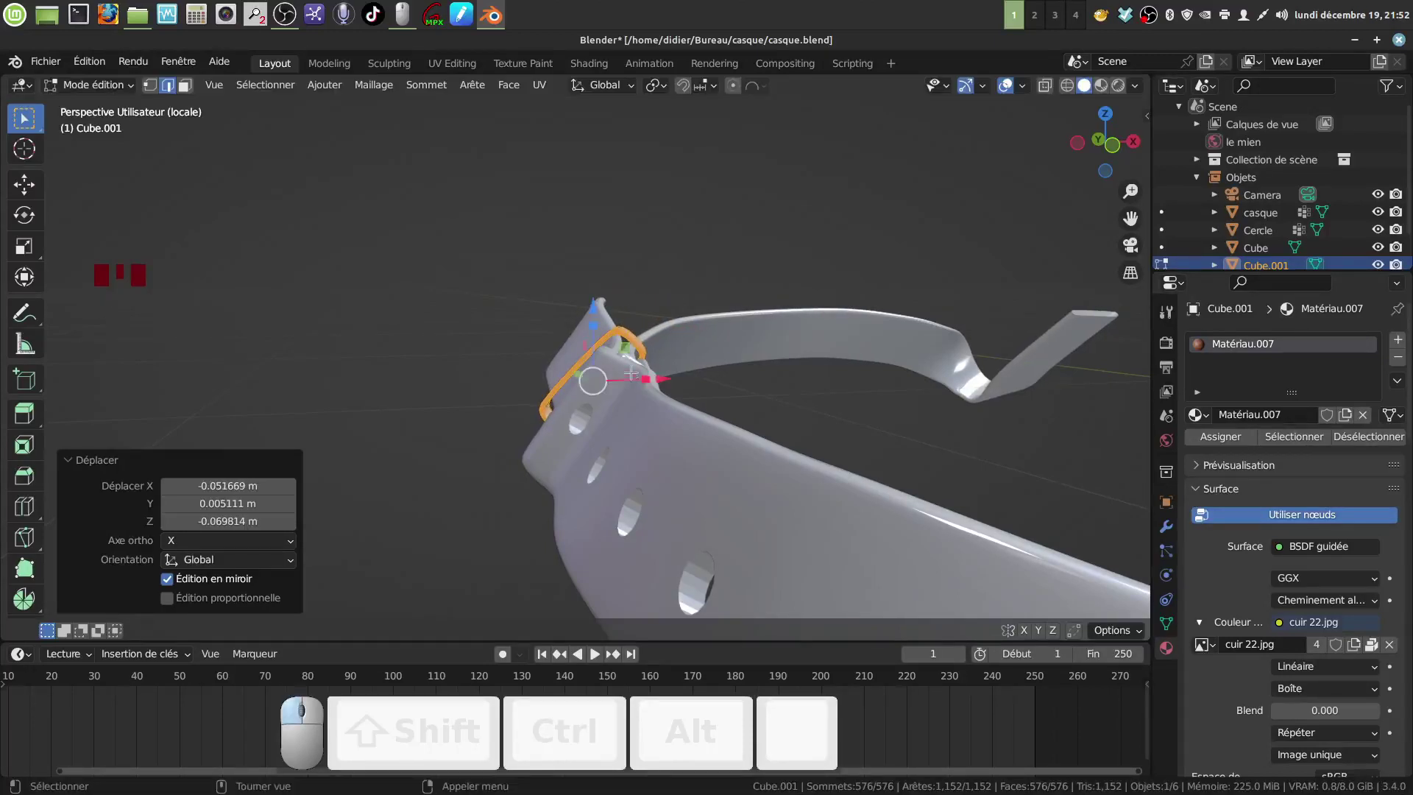
- Try the Normale transform orientation for the loop and settle on Vue instead
{"action": "middle_click_drag", "start_coordinate": [632, 382], "coordinate": [594, 101]}
{"action": "left_click", "coordinate": [632, 85]}
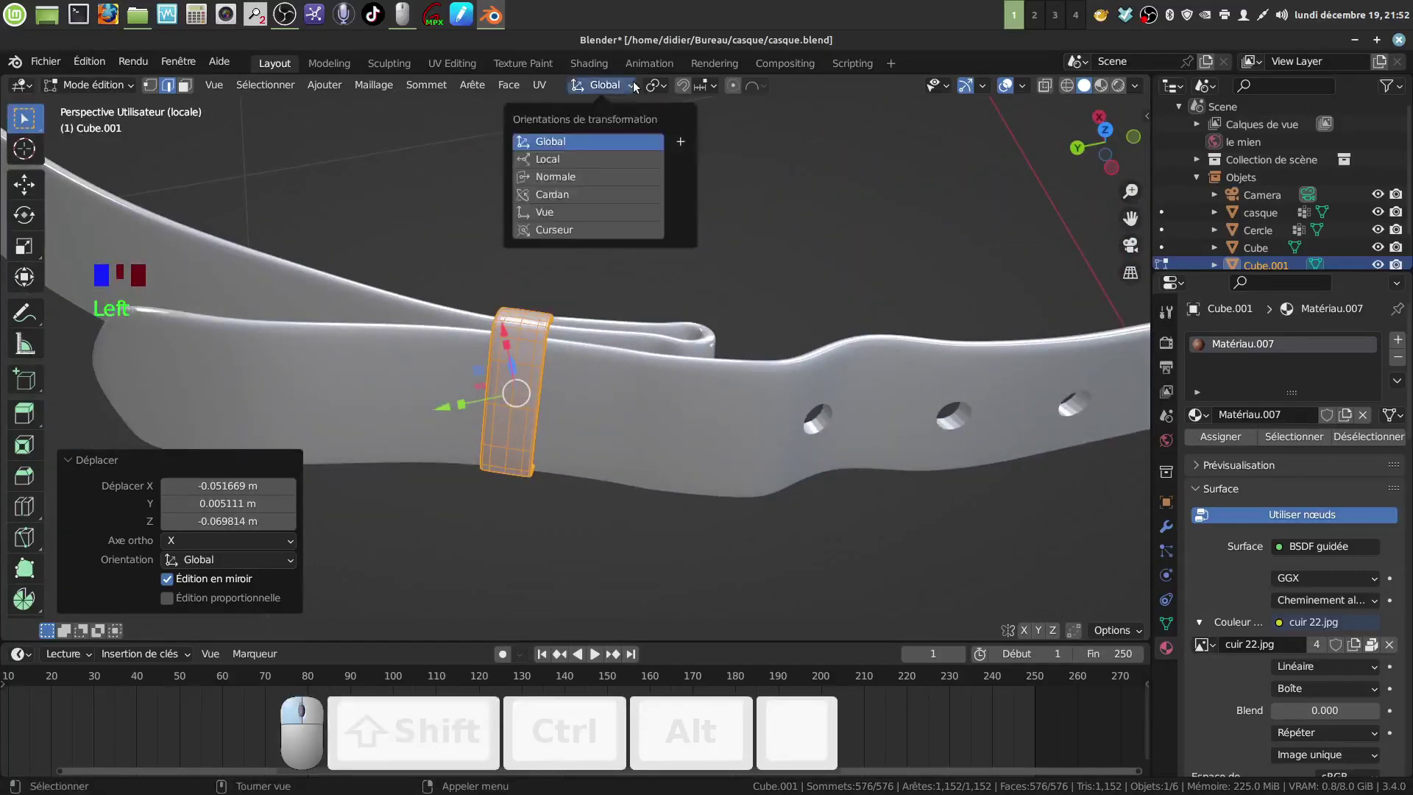
{"action": "left_click", "coordinate": [556, 177]}
{"action": "middle_click_drag", "start_coordinate": [563, 177], "coordinate": [520, 302]}
{"action": "middle_click_drag", "start_coordinate": [519, 302], "coordinate": [459, 243], "text": "shift"}
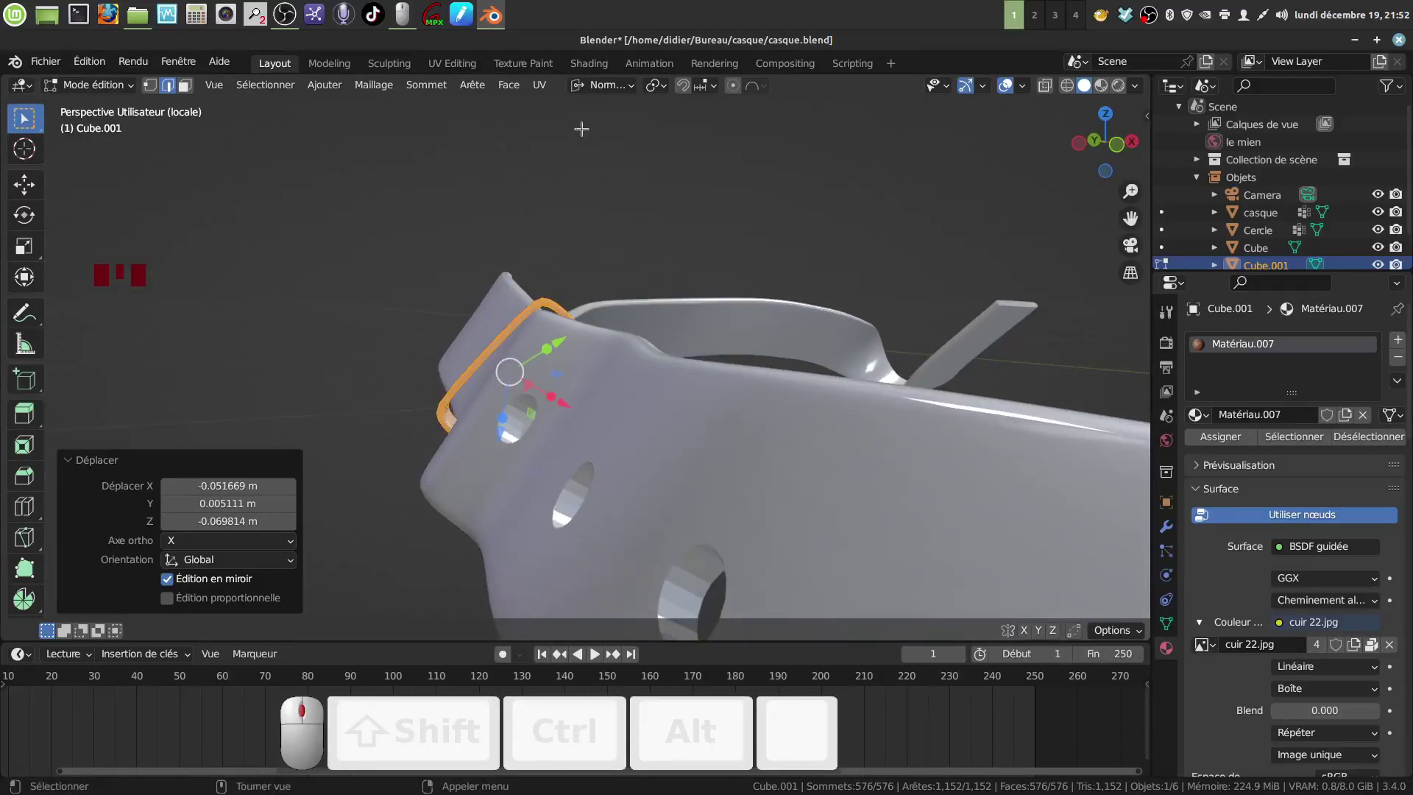
{"action": "left_click", "coordinate": [628, 86]}
{"action": "left_click", "coordinate": [573, 211]}
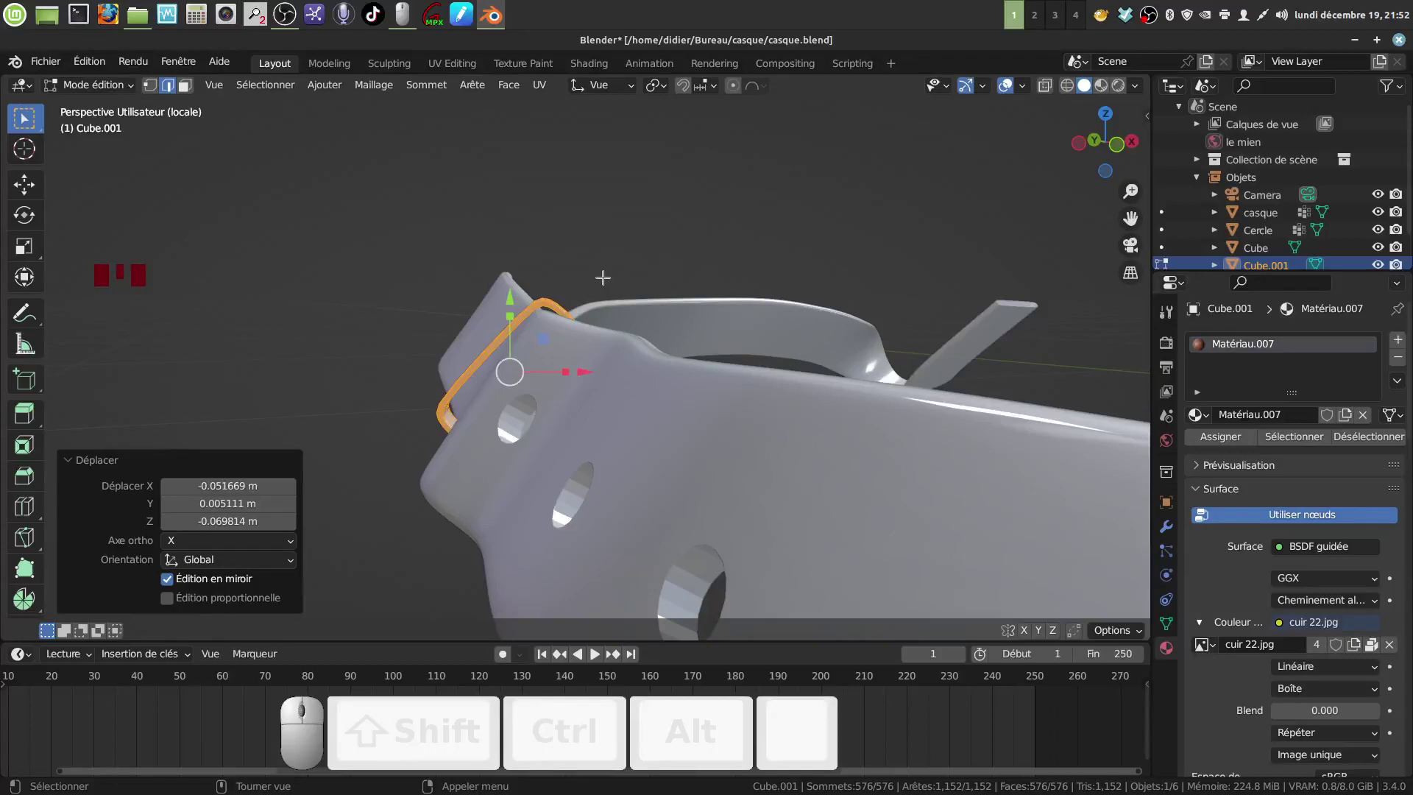
- Scale the loop uniformly by about 1.109 and nudge it until it wraps evenly around the overlapping straps
{"action": "middle_click_drag", "start_coordinate": [603, 278], "coordinate": [702, 149]}
{"action": "key", "text": "s"}
{"action": "left_click", "coordinate": [598, 394]}
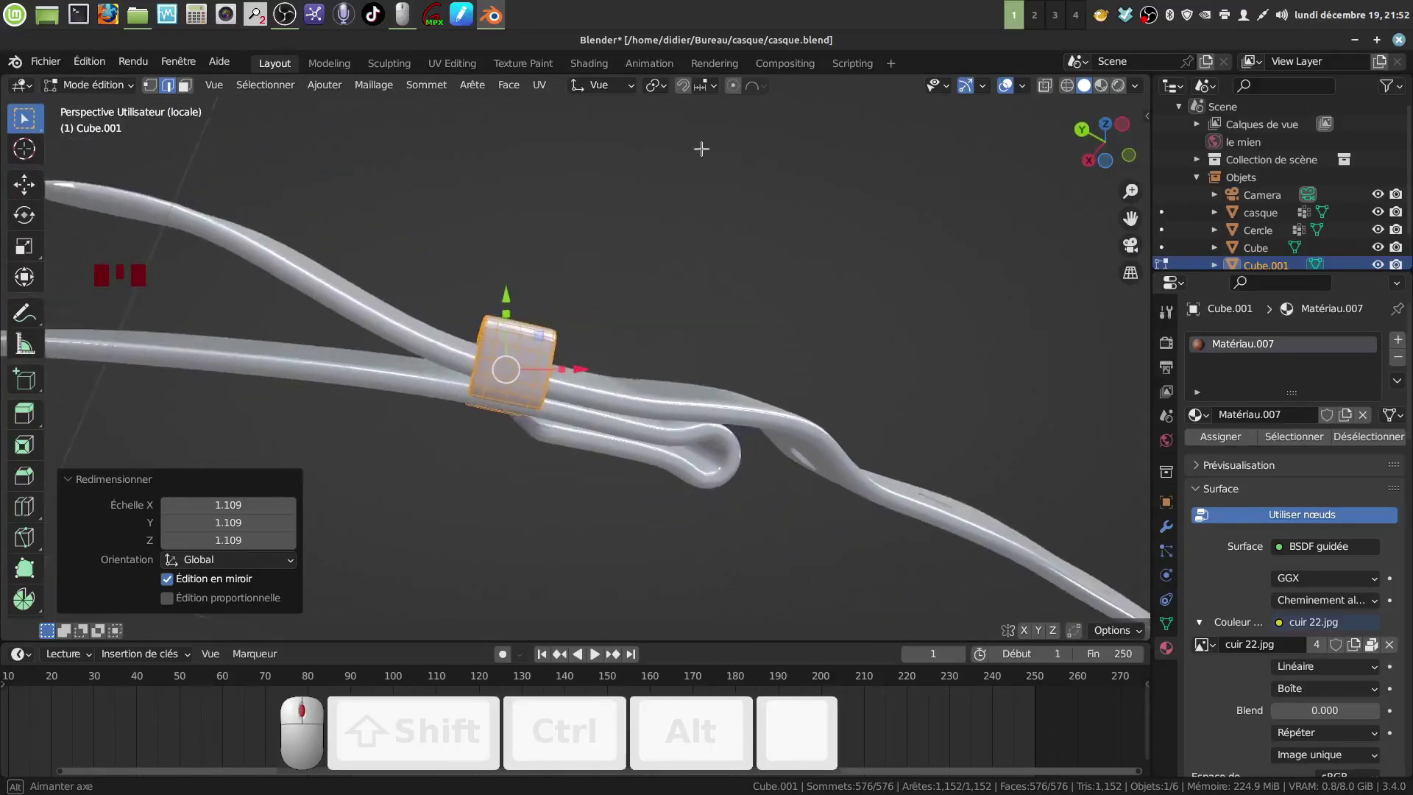
{"action": "key", "text": "g"}
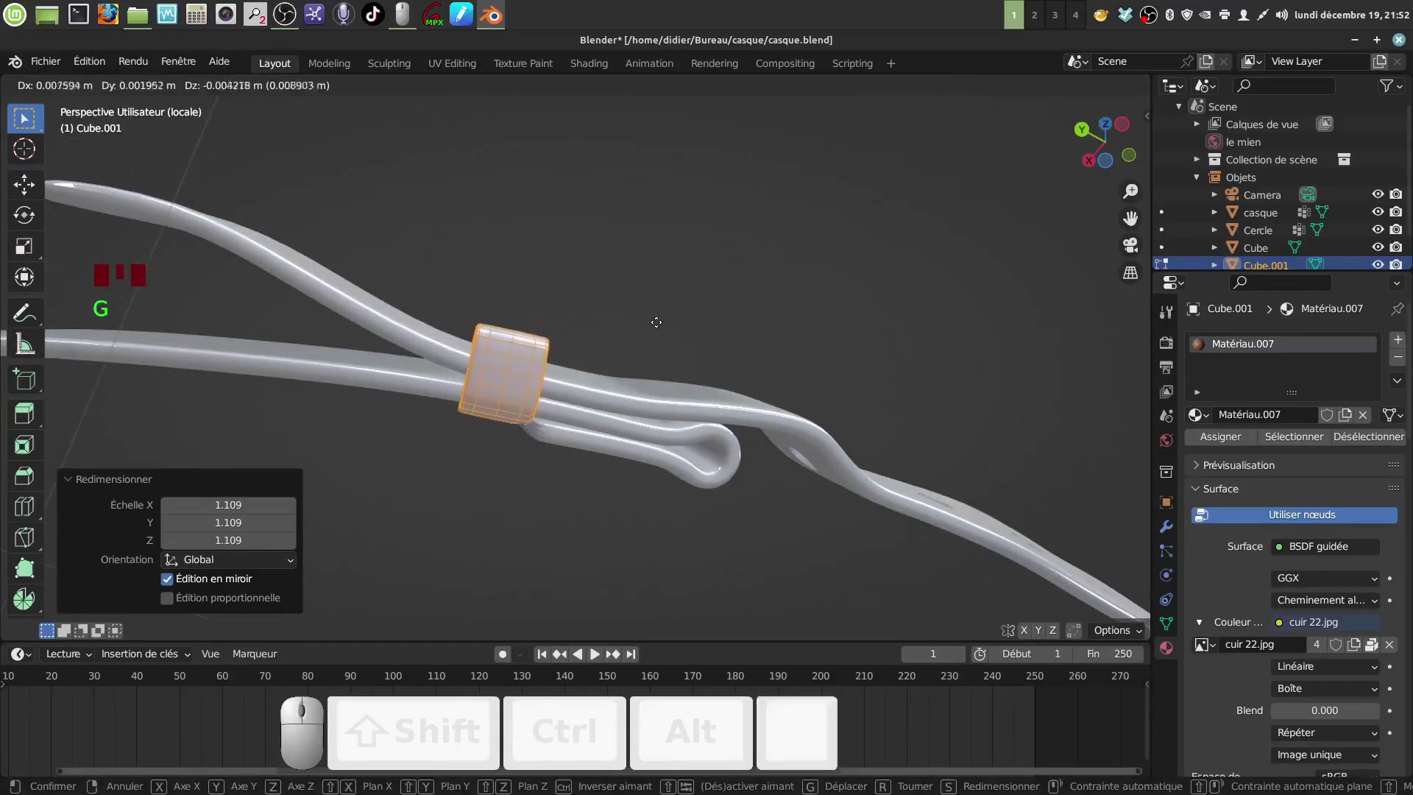
{"action": "left_click", "coordinate": [655, 325]}
{"action": "middle_click_drag", "start_coordinate": [603, 306], "coordinate": [654, 343]}
{"action": "key", "text": "g"}
{"action": "left_click", "coordinate": [559, 505]}
- Return to Object mode and switch the viewport to rendered shading to inspect the leather strap and loop
{"action": "scroll", "coordinate": [653, 353], "scroll_direction": "down", "scroll_amount": 2}
{"action": "scroll", "coordinate": [664, 360], "scroll_direction": "down", "scroll_amount": 2}
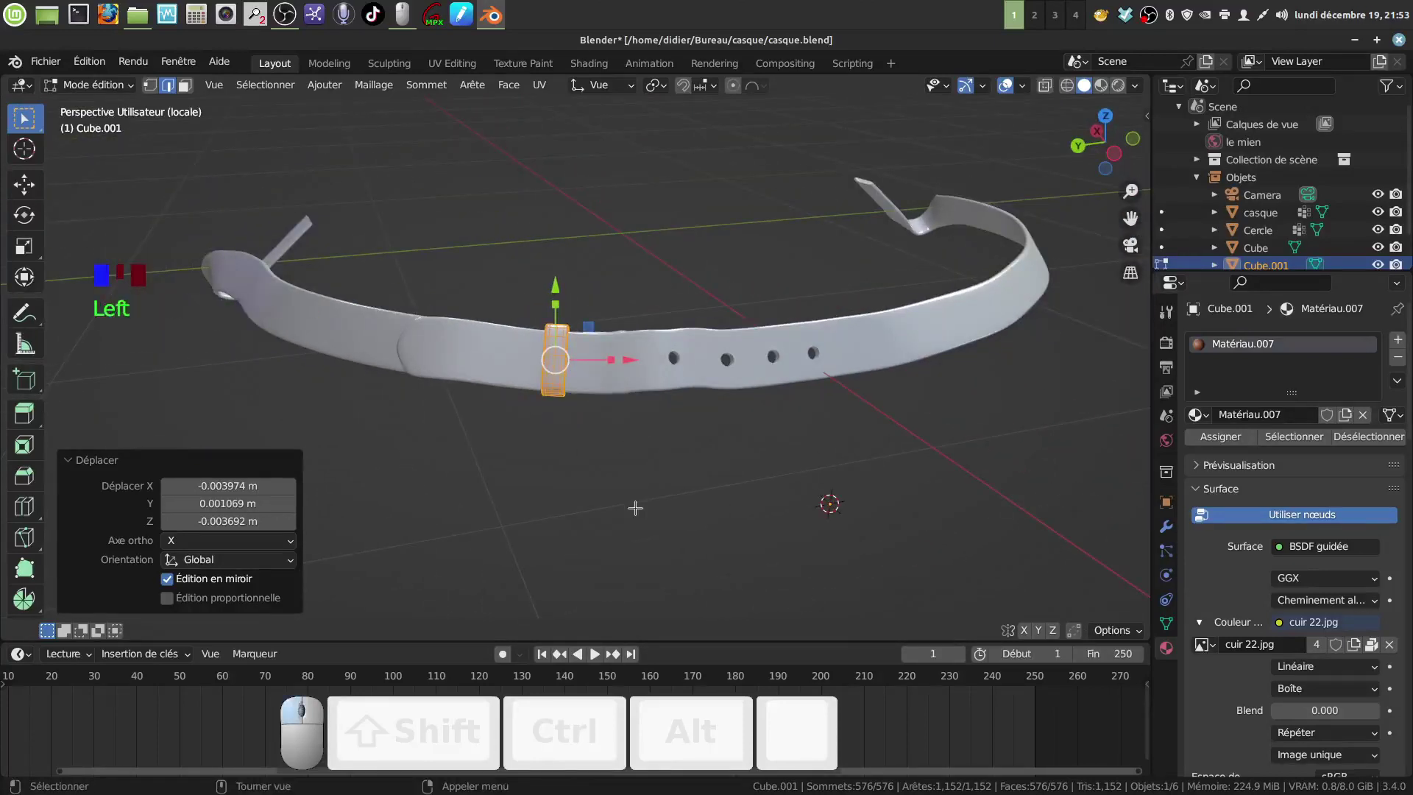
{"action": "middle_click_drag", "start_coordinate": [635, 508], "coordinate": [641, 496]}
{"action": "key", "text": "Tab"}
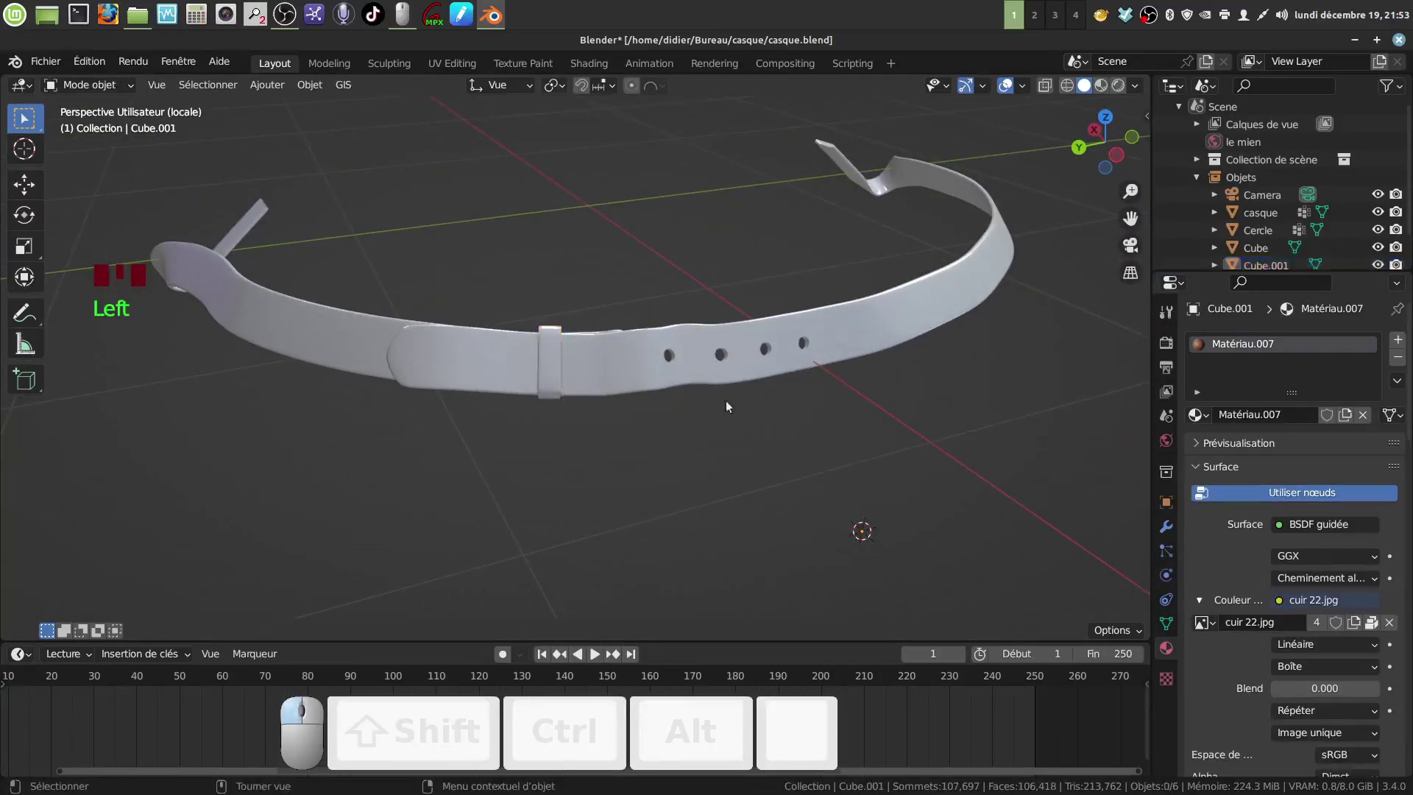
{"action": "left_click", "coordinate": [1118, 84]}
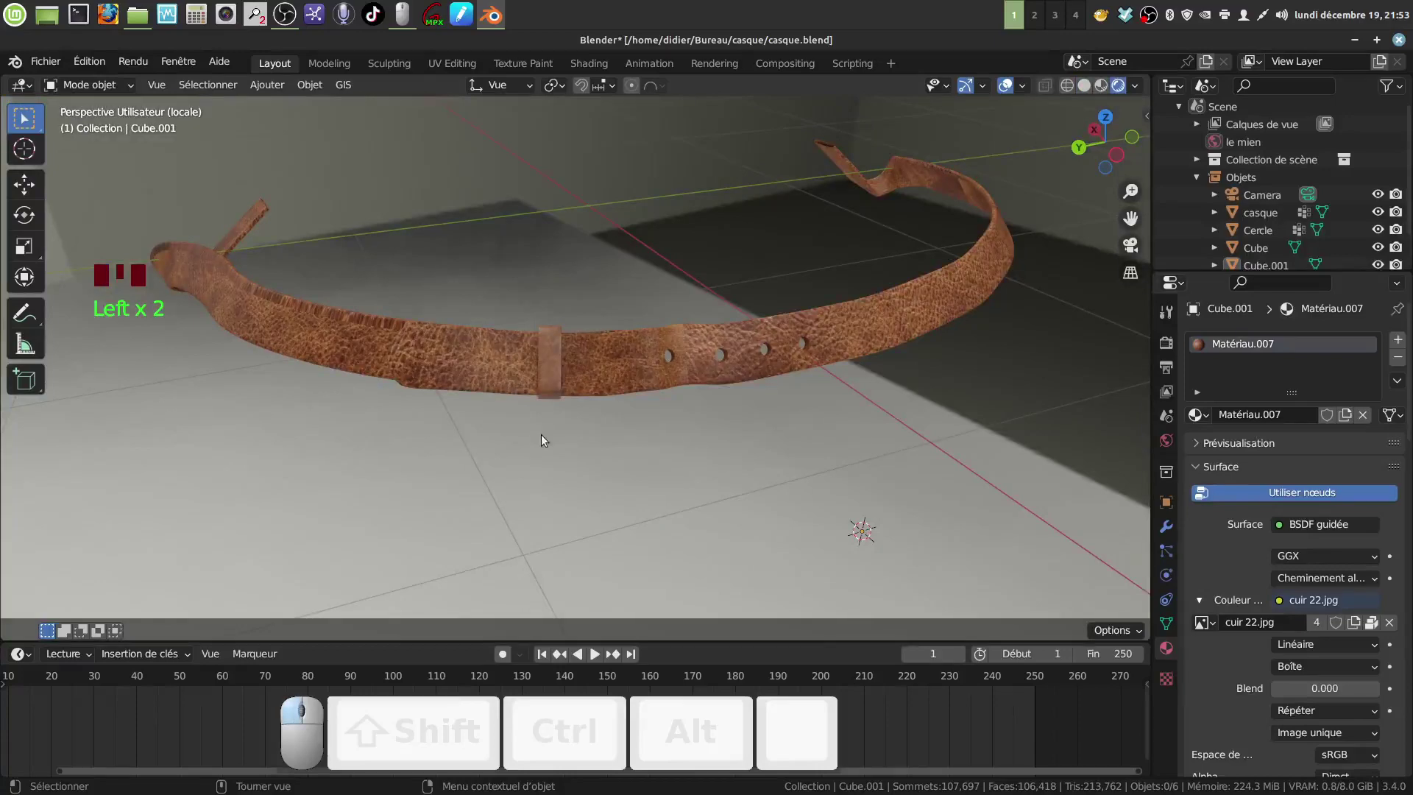
{"action": "scroll", "coordinate": [615, 439], "scroll_direction": "up", "scroll_amount": 3}
{"action": "middle_click_drag", "start_coordinate": [616, 440], "coordinate": [546, 365]}
{"action": "scroll", "coordinate": [633, 449], "scroll_direction": "down", "scroll_amount": 5}
{"action": "scroll", "coordinate": [560, 363], "scroll_direction": "down", "scroll_amount": 1}
- Select the long leather strap and open its mesh in Edit mode to inspect its surface
{"action": "left_click", "coordinate": [547, 360]}
{"action": "key", "text": "Tab"}
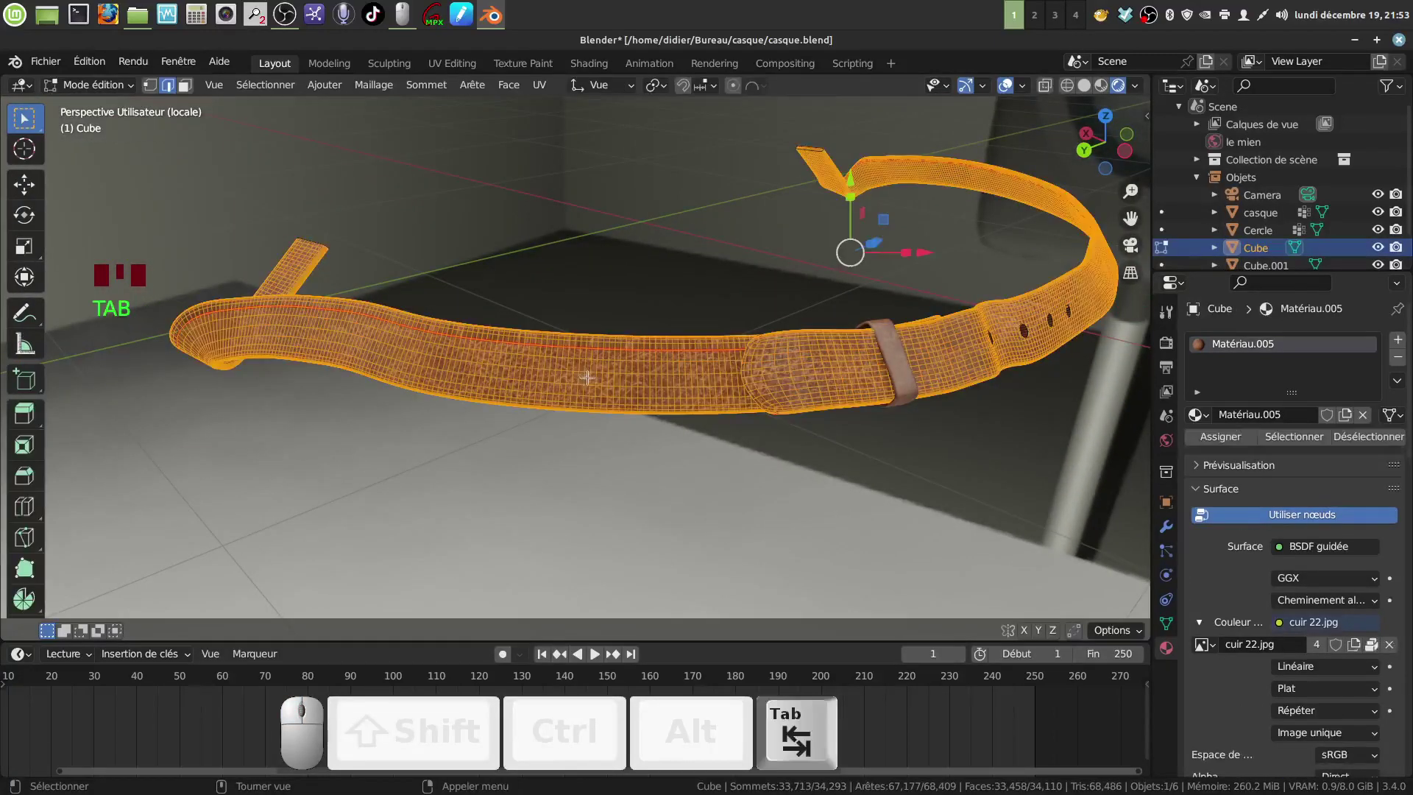
{"action": "middle_click_drag", "start_coordinate": [674, 373], "coordinate": [623, 368], "text": "shift"}
{"action": "middle_click_drag", "start_coordinate": [668, 410], "coordinate": [710, 295]}
{"action": "middle_click_drag", "start_coordinate": [710, 294], "coordinate": [656, 355], "text": "shift"}
{"action": "middle_click_drag", "start_coordinate": [657, 355], "coordinate": [600, 358]}
{"action": "scroll", "coordinate": [634, 335], "scroll_direction": "down", "scroll_amount": 4}
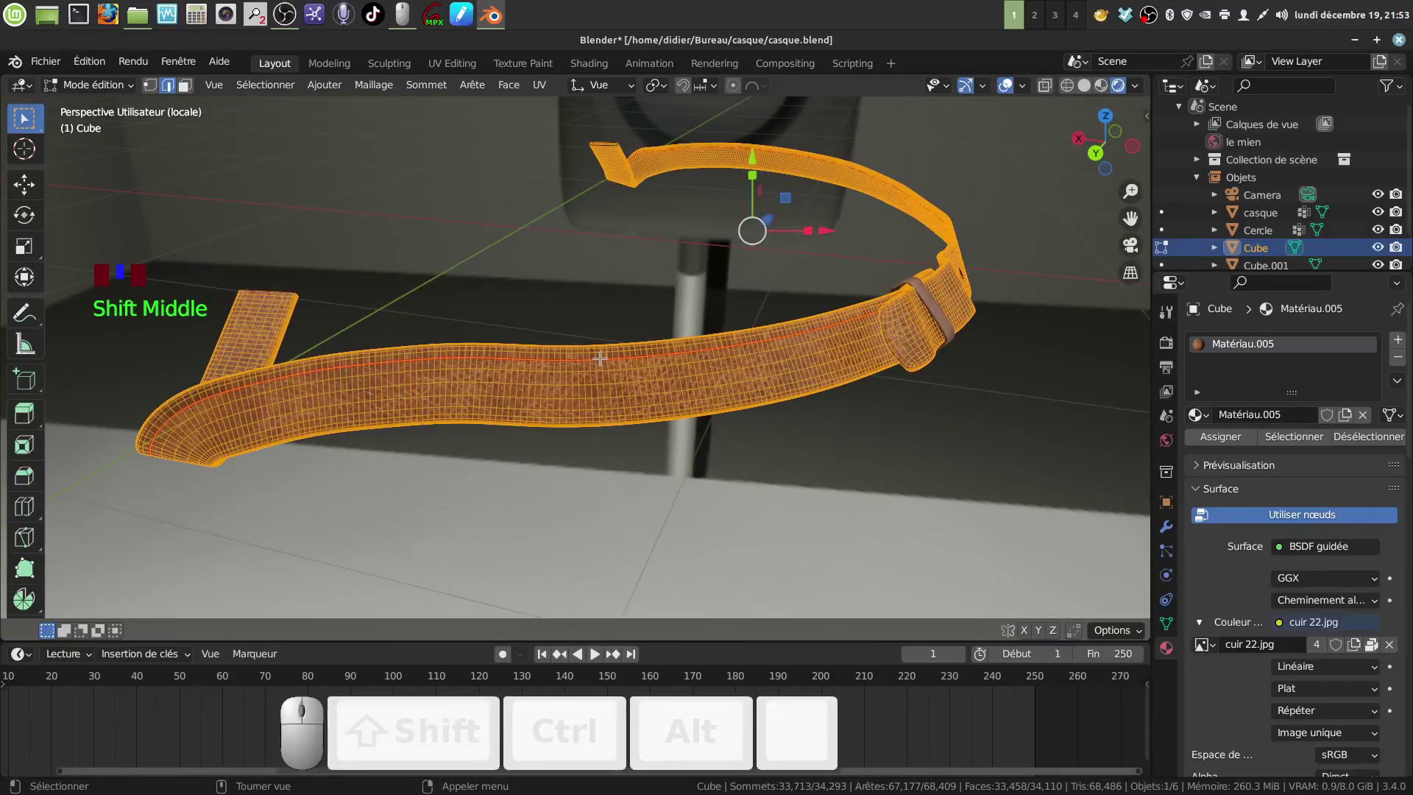
{"action": "key", "text": "Escape"}
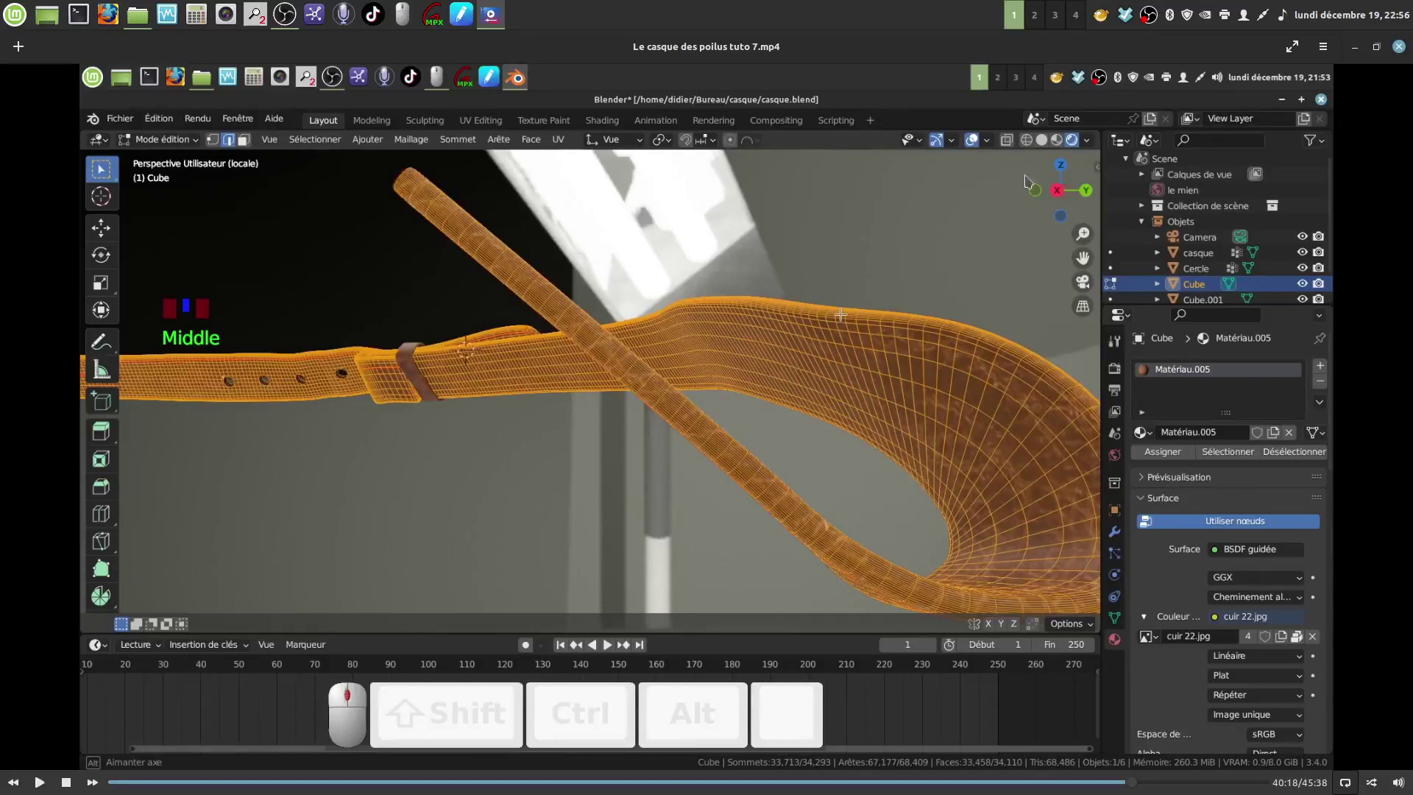
{"action": "right_click", "coordinate": [1149, 15]}
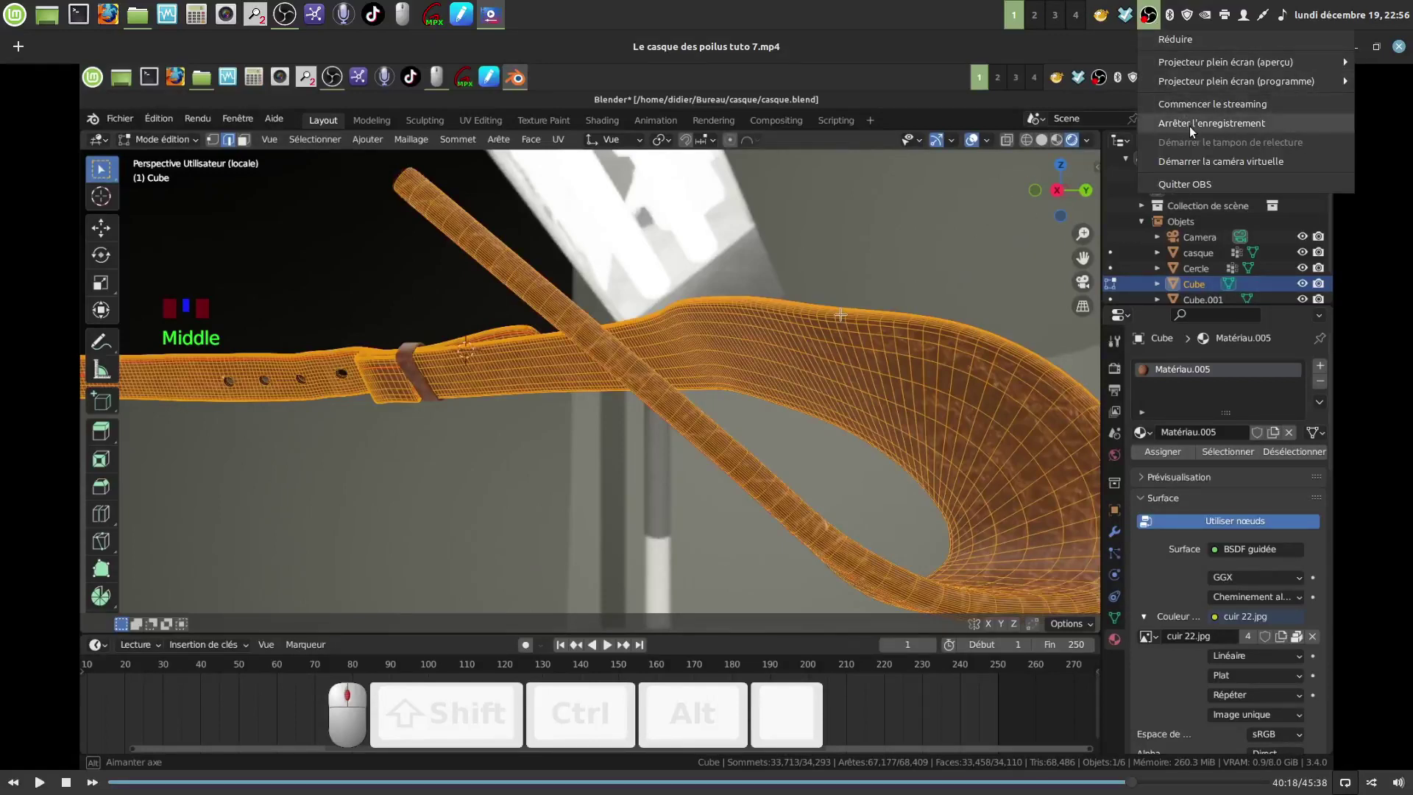